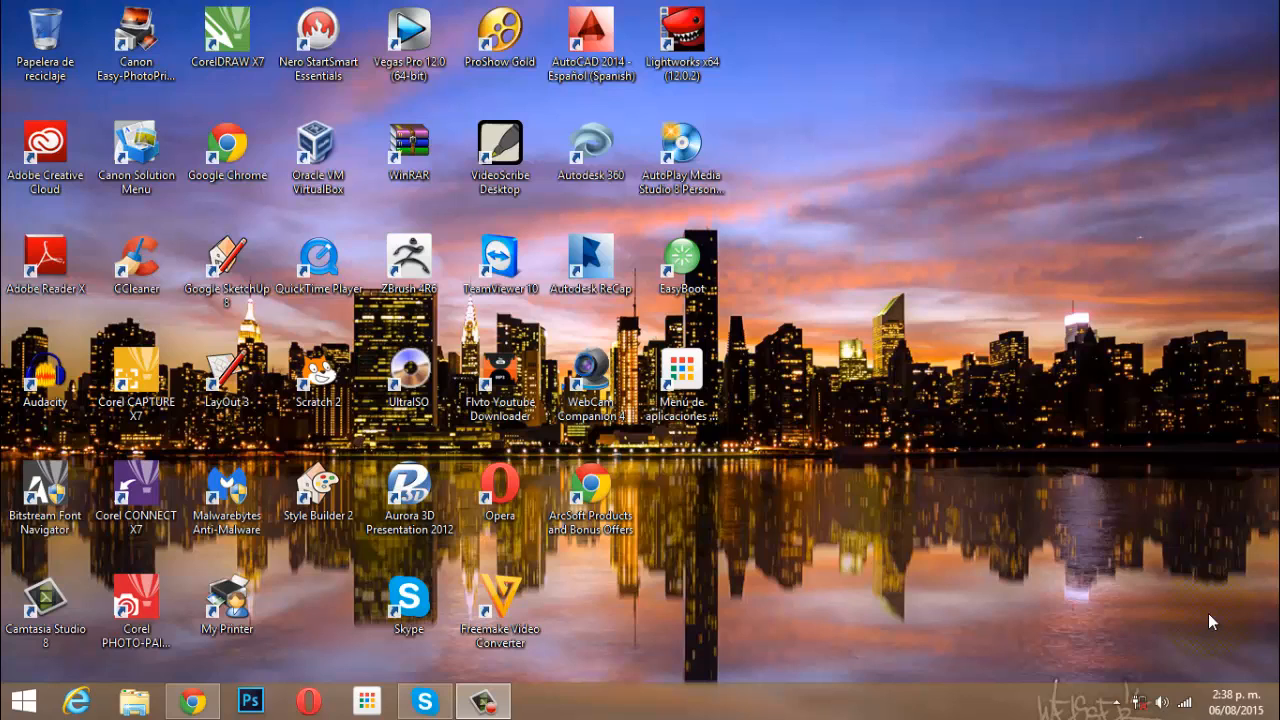
# Launch Access 2013 and start a new blank desktop database.
pyautogui.click(20, 708)
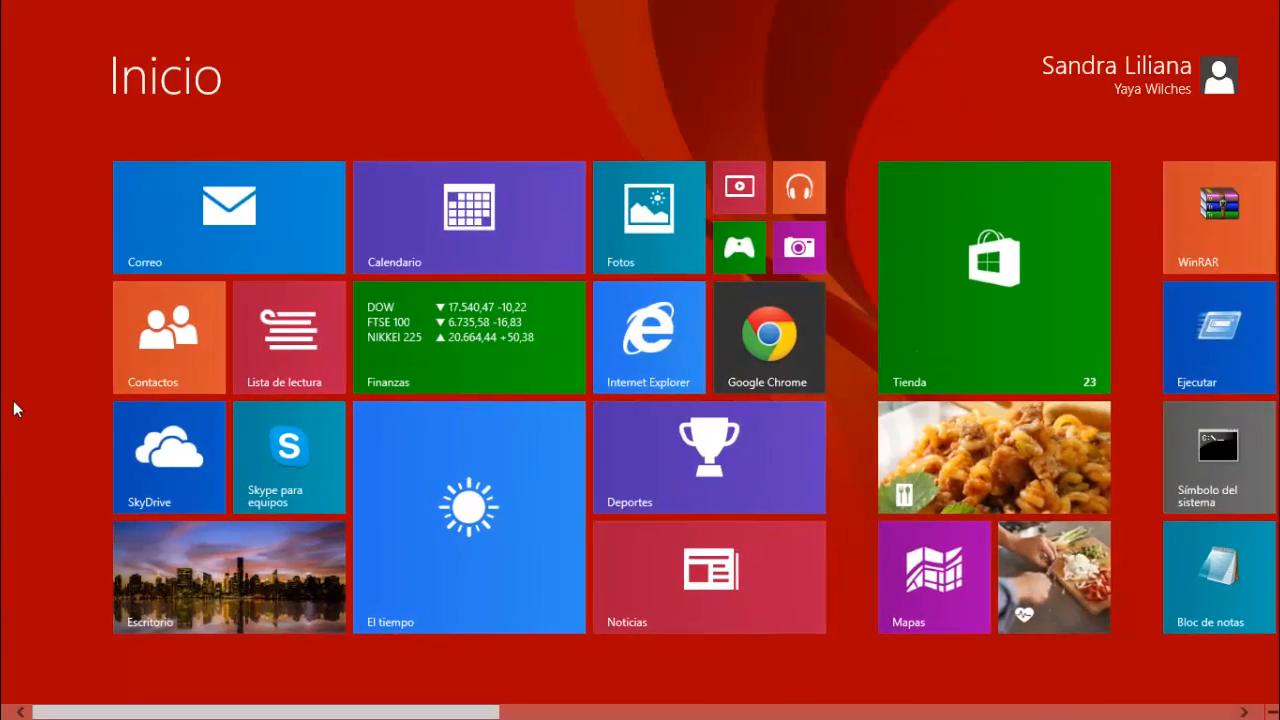
pyautogui.scroll(-2, 13, 400)
pyautogui.scroll(-5, 13, 400)
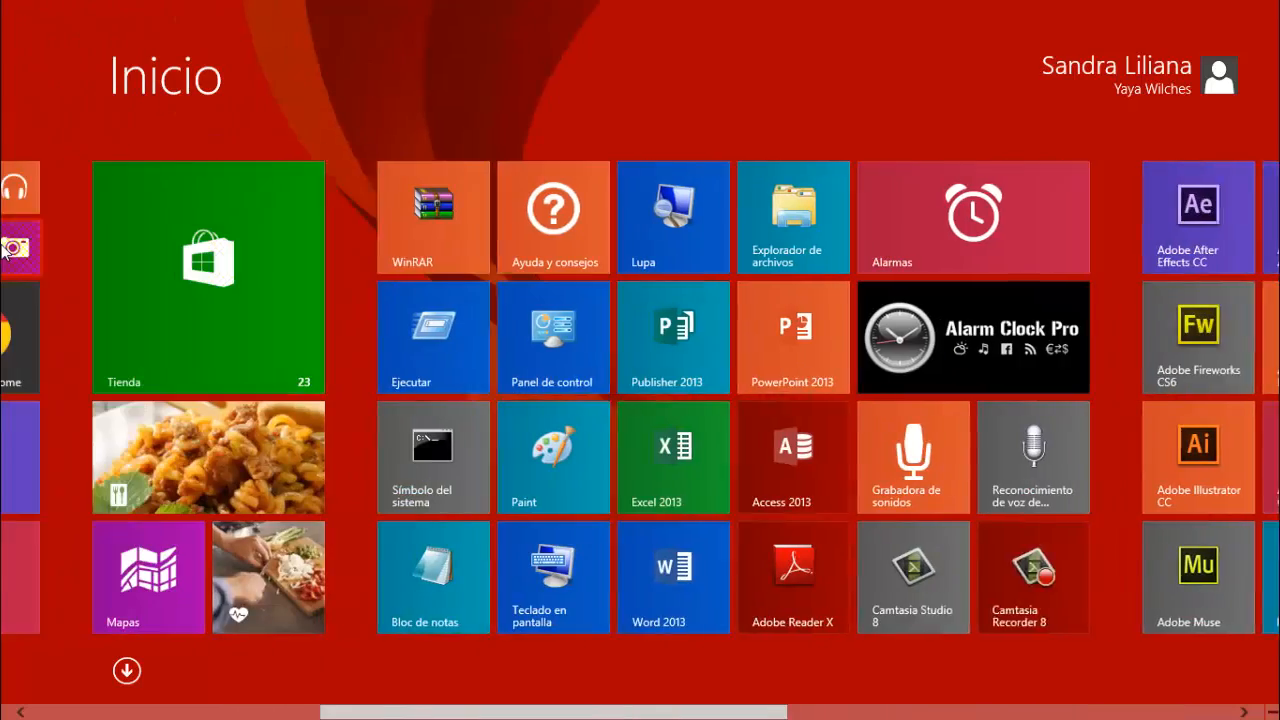
pyautogui.scroll(5, 130, 340)
pyautogui.click(870, 466)
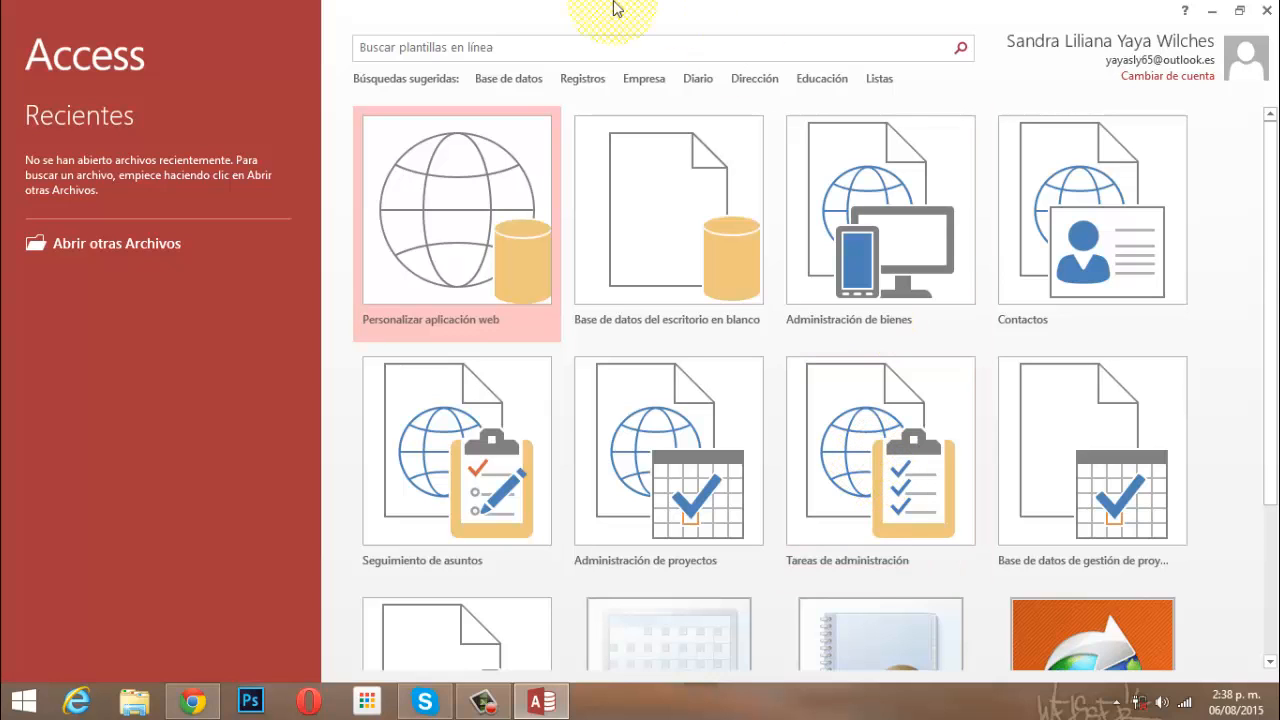
pyautogui.click(660, 225)
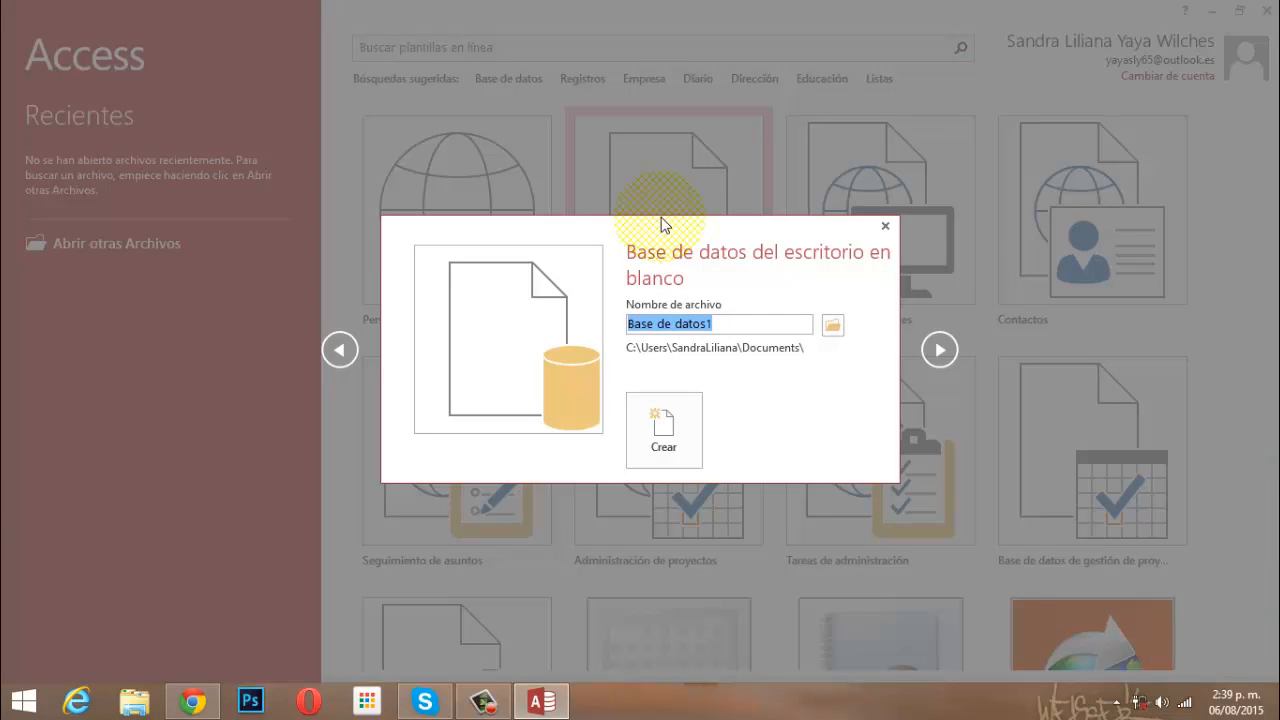
# Browse for the new database's save location and go to the Clientes folder inside documentos 2015 on DATA (D:).
pyautogui.click(833, 327)
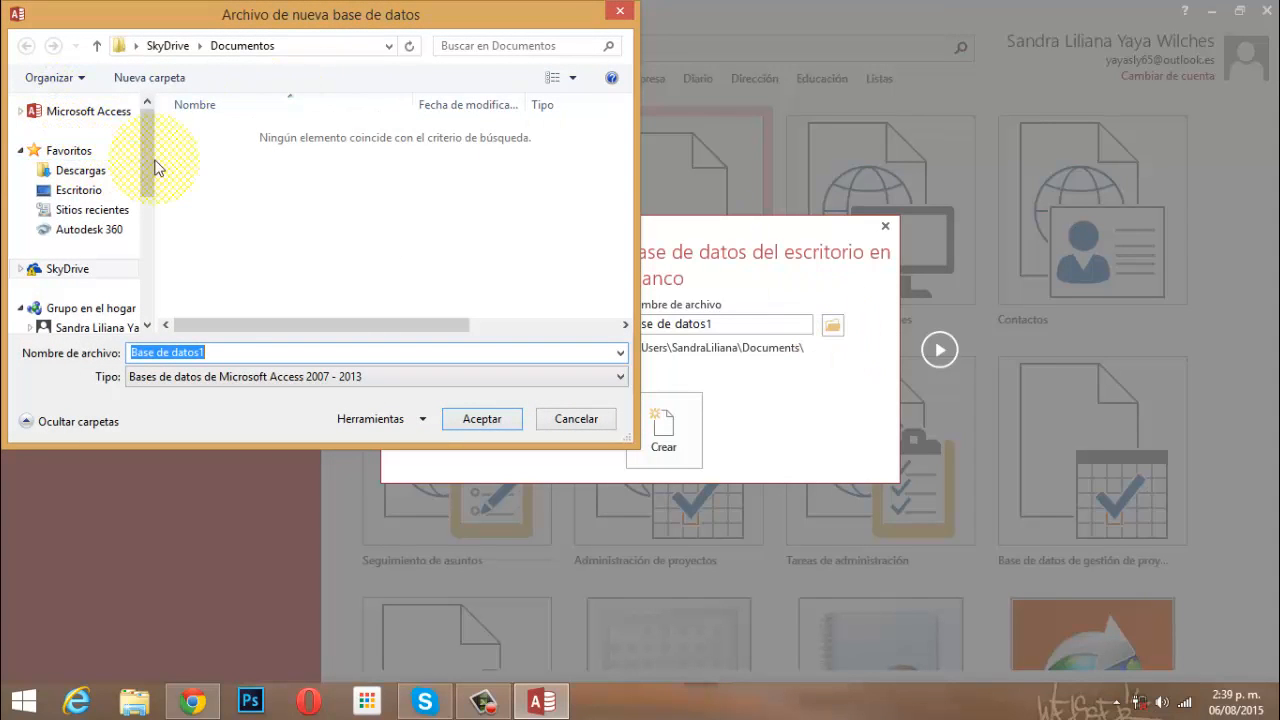
pyautogui.moveTo(148, 183); pyautogui.dragTo(148, 309)
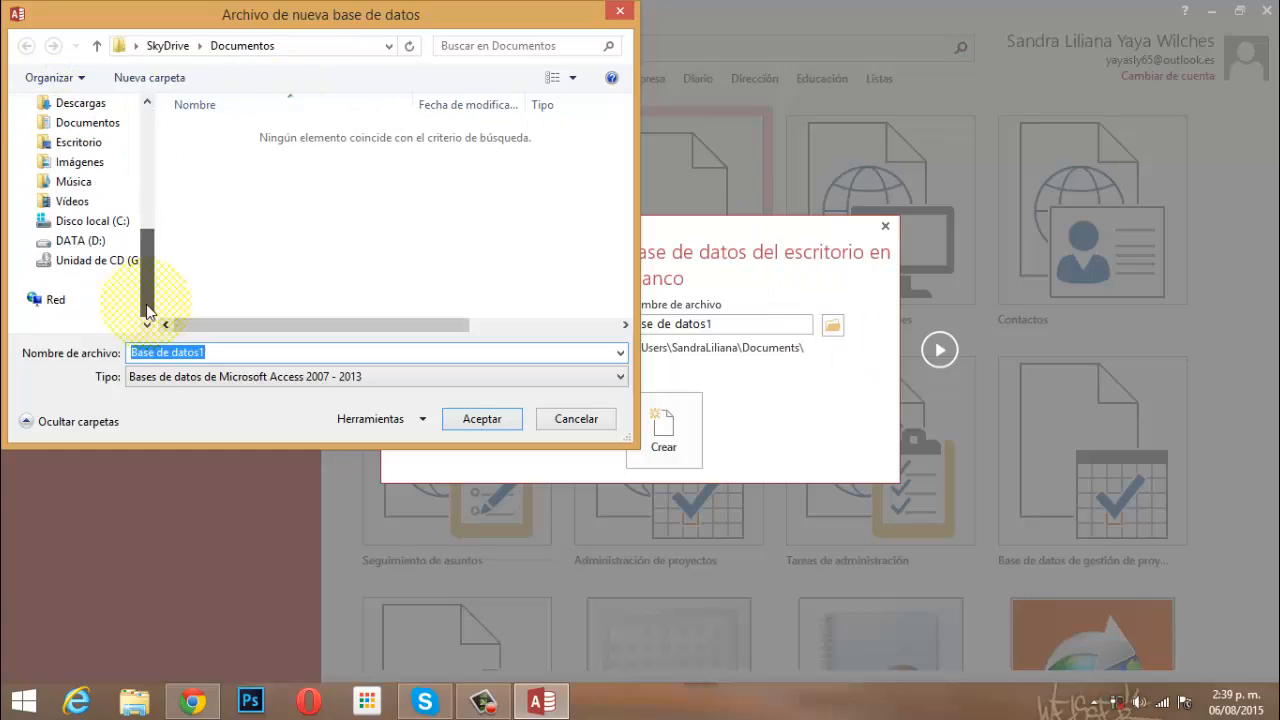
pyautogui.click(97, 242)
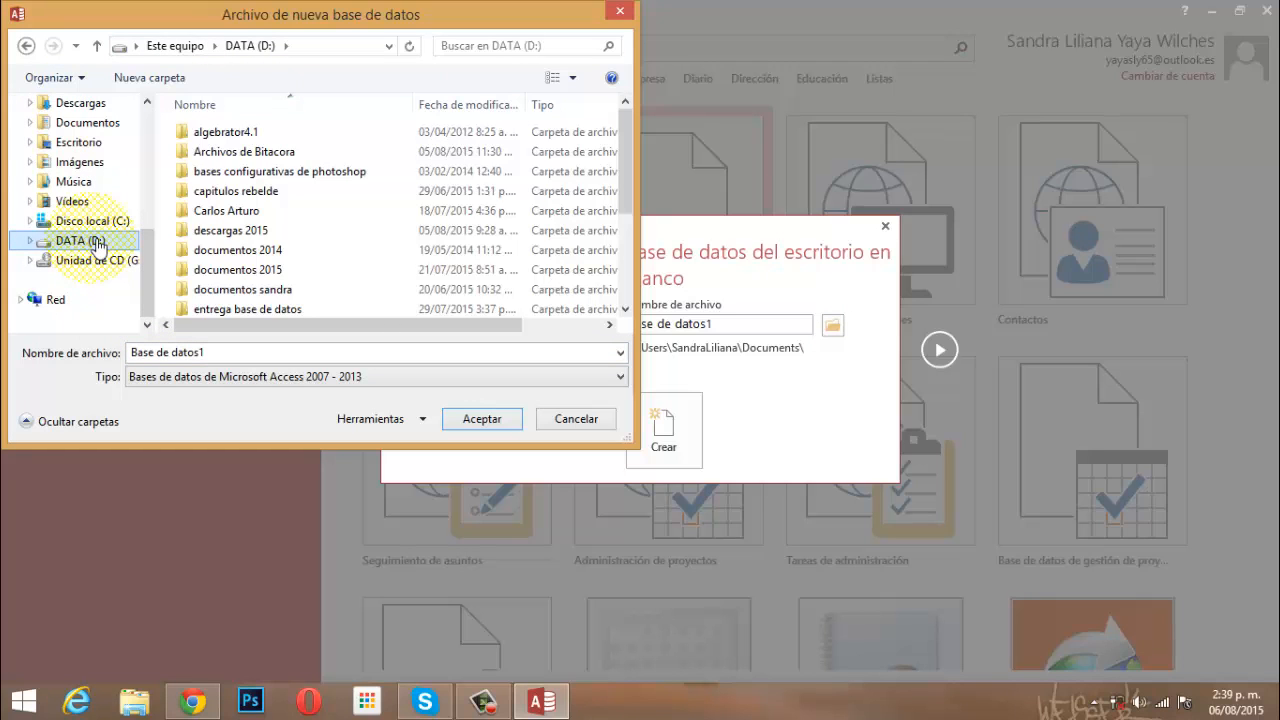
pyautogui.doubleClick(250, 272)
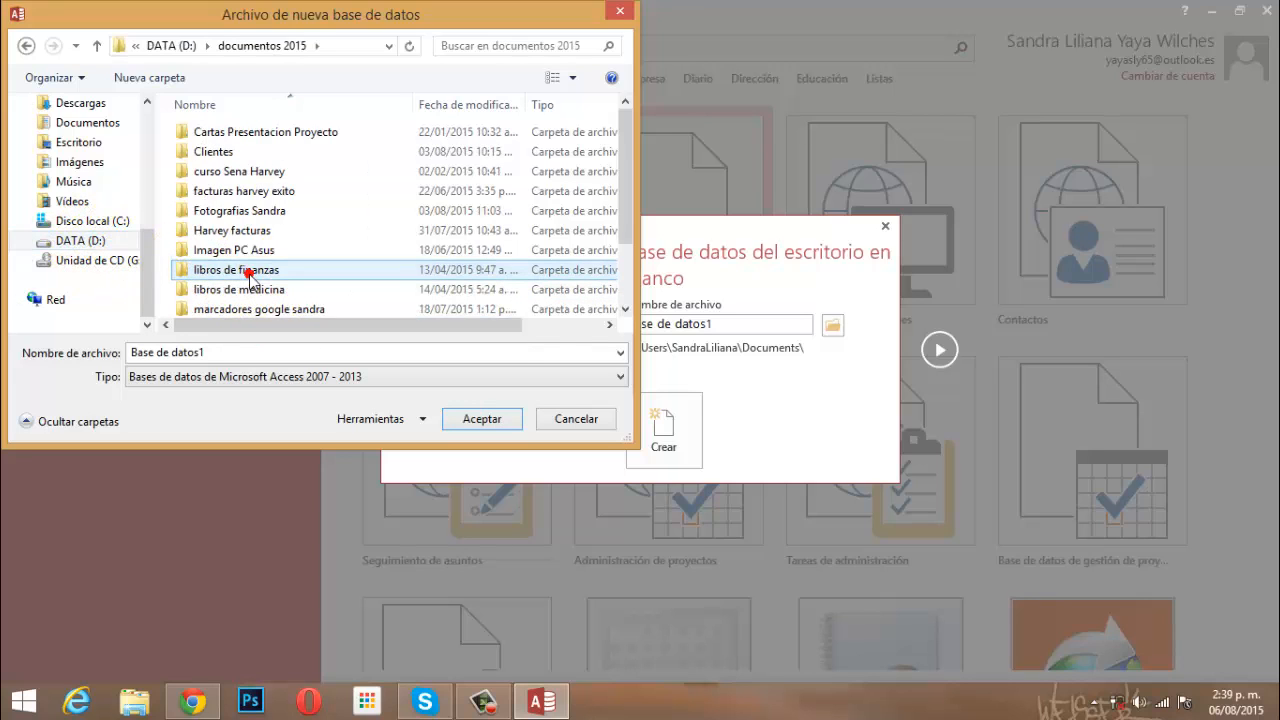
pyautogui.doubleClick(212, 154)
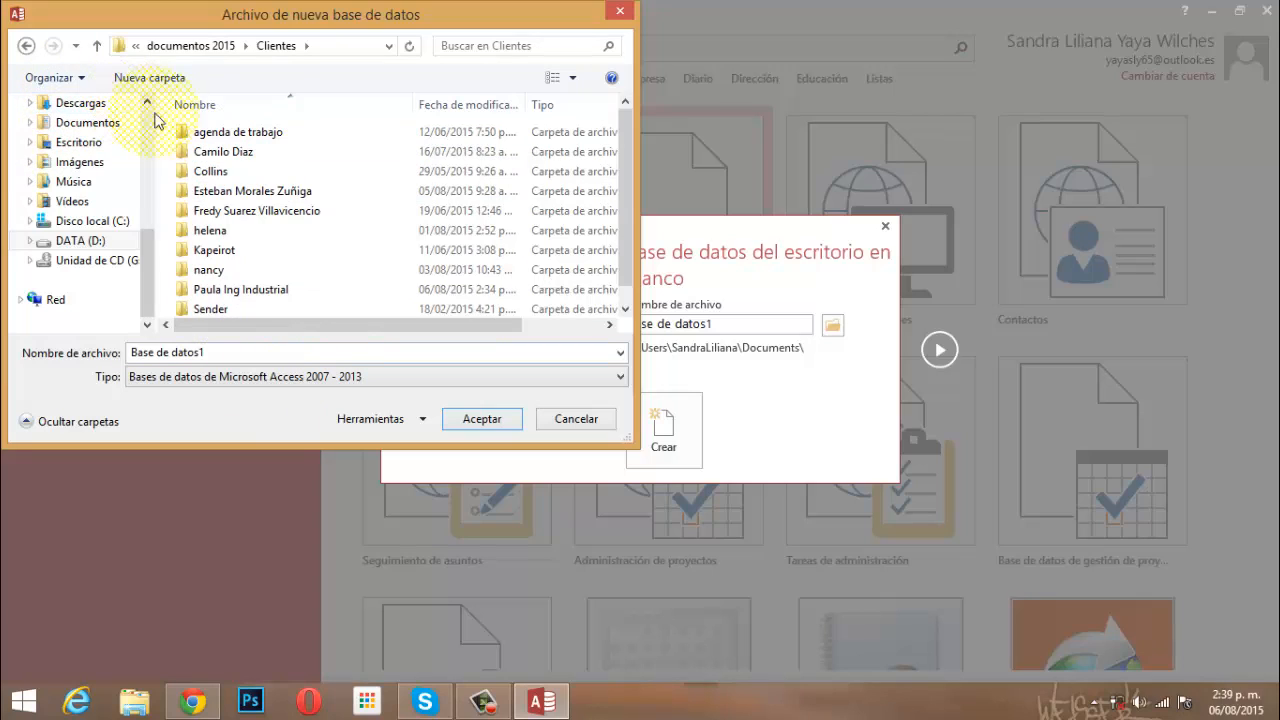
# Create a folder named Proyecto Establecimiento Comercial inside Clientes and open it.
pyautogui.click(143, 84)
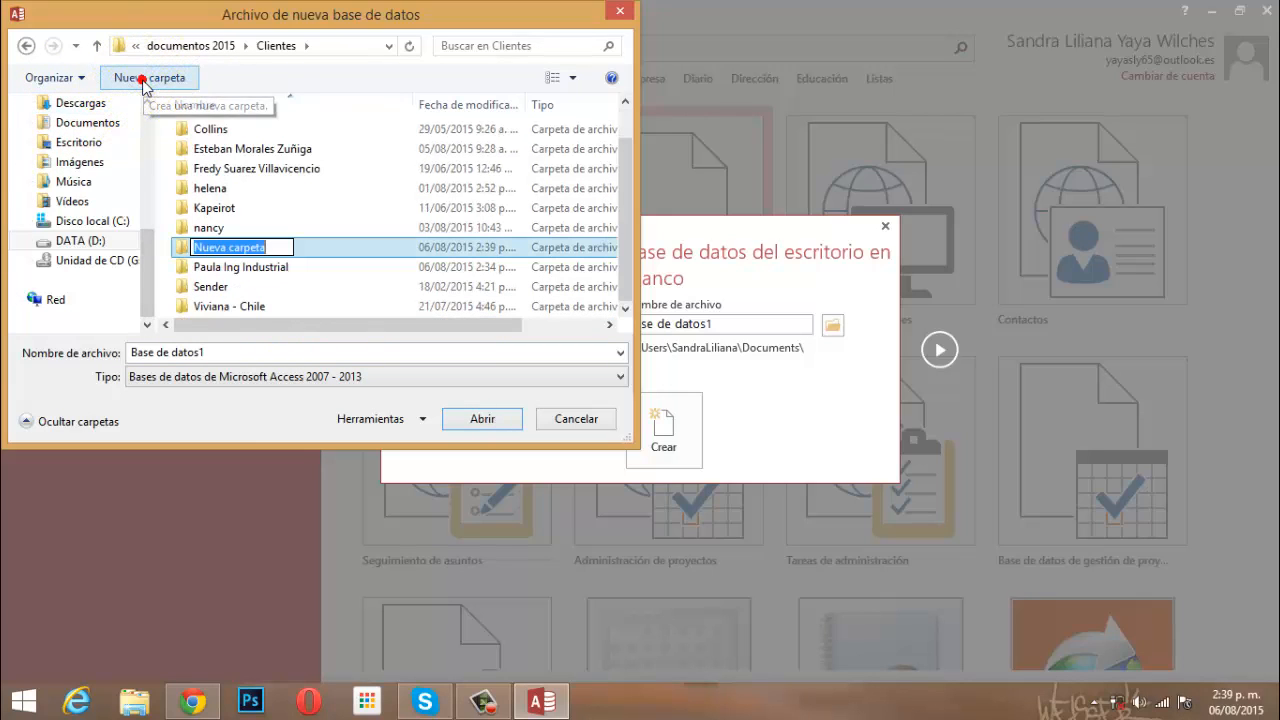
pyautogui.write('Pro')
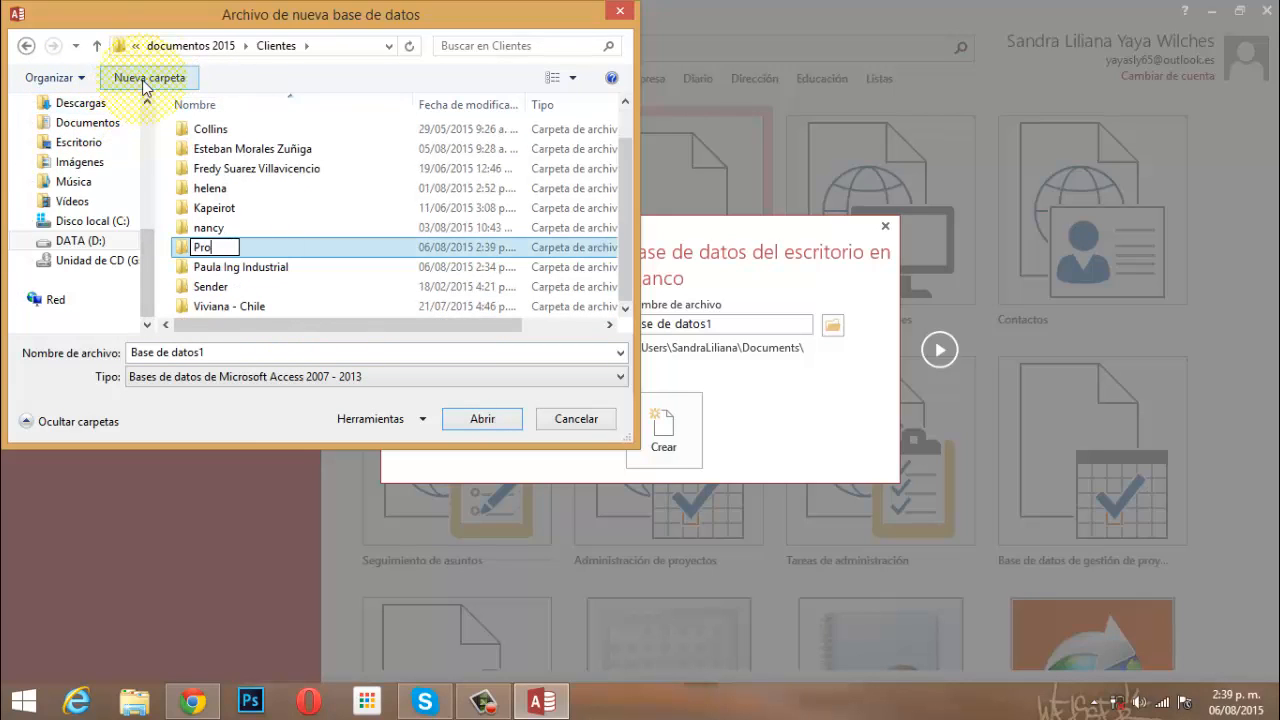
pyautogui.write('yecto Est')
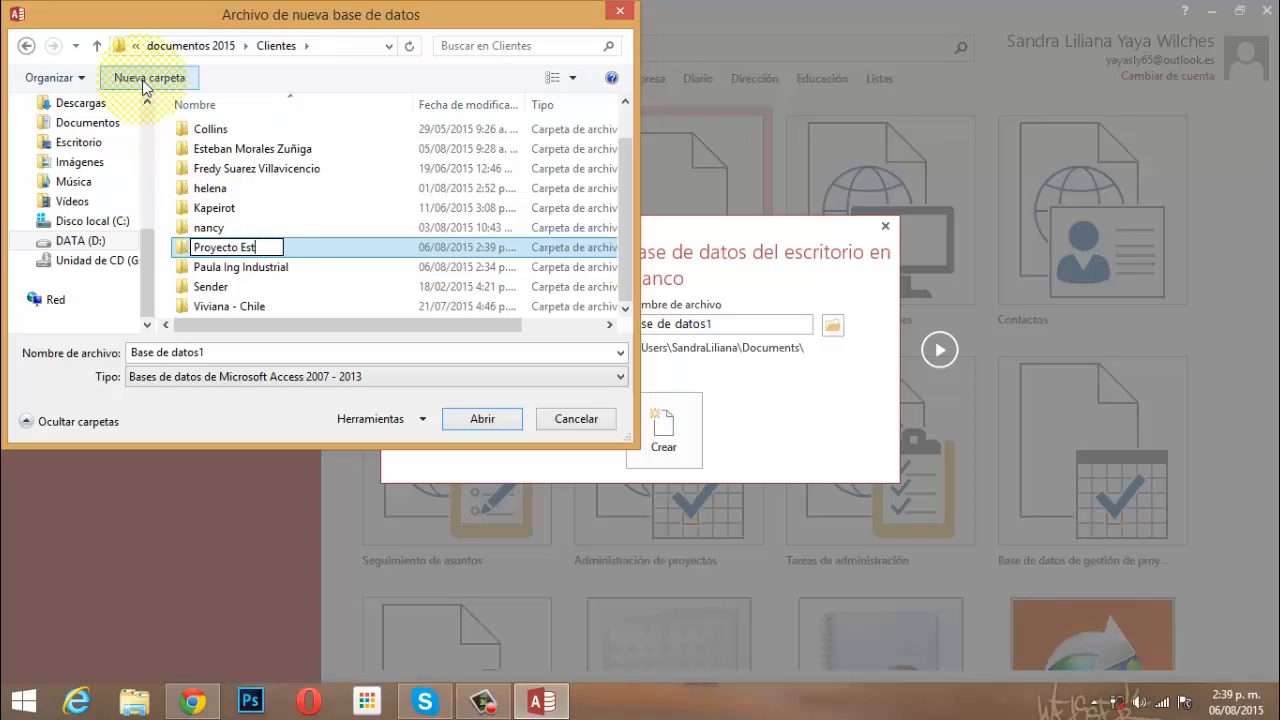
pyautogui.write('ablecimiento Comercial')
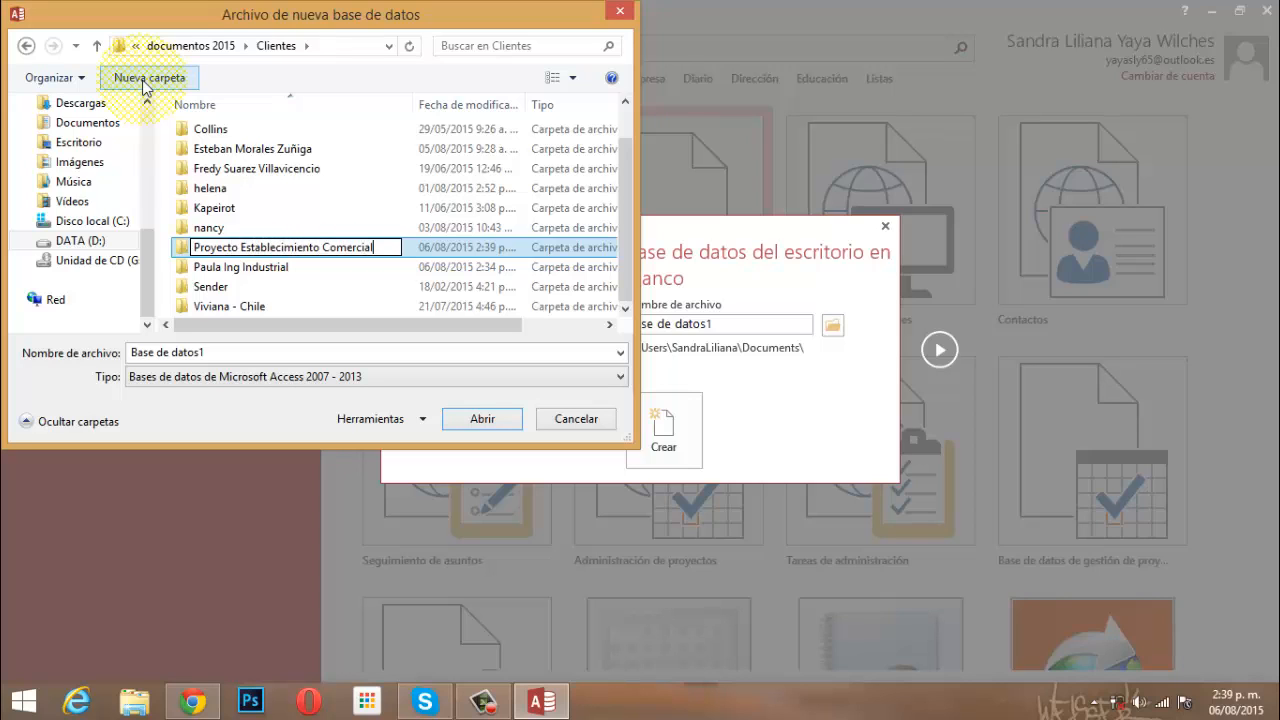
pyautogui.press('Return')
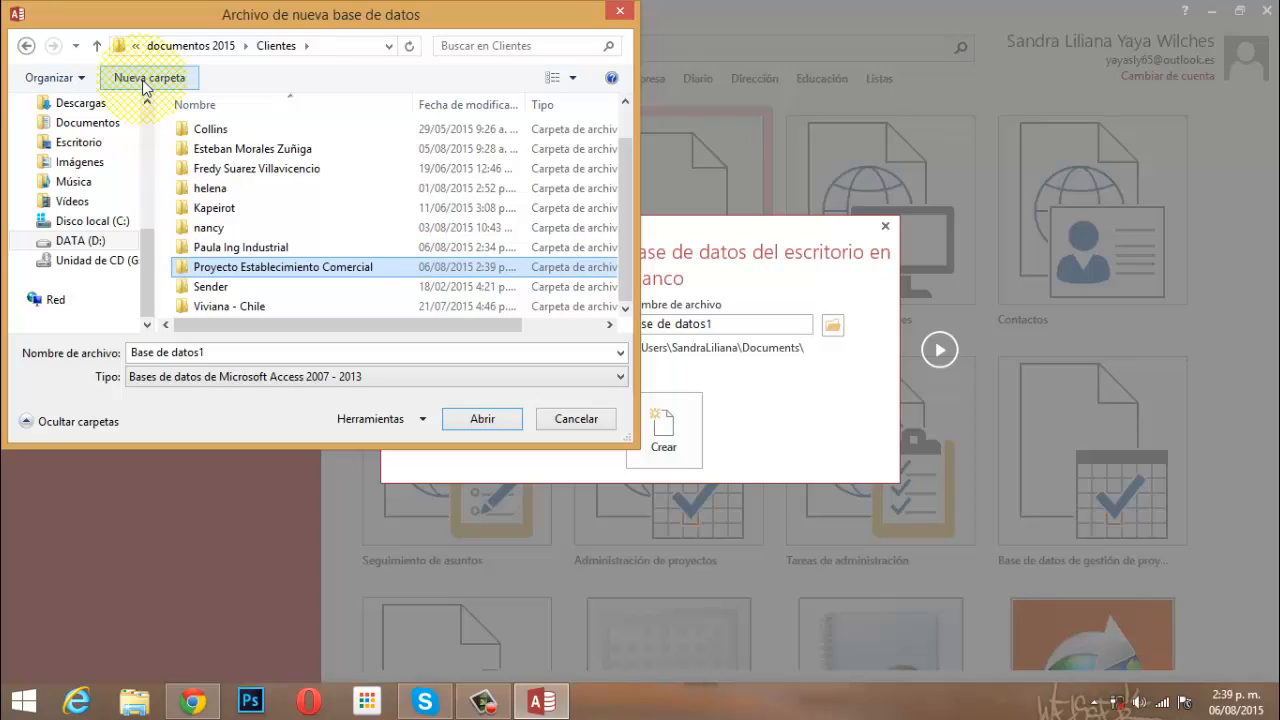
pyautogui.press('Return')
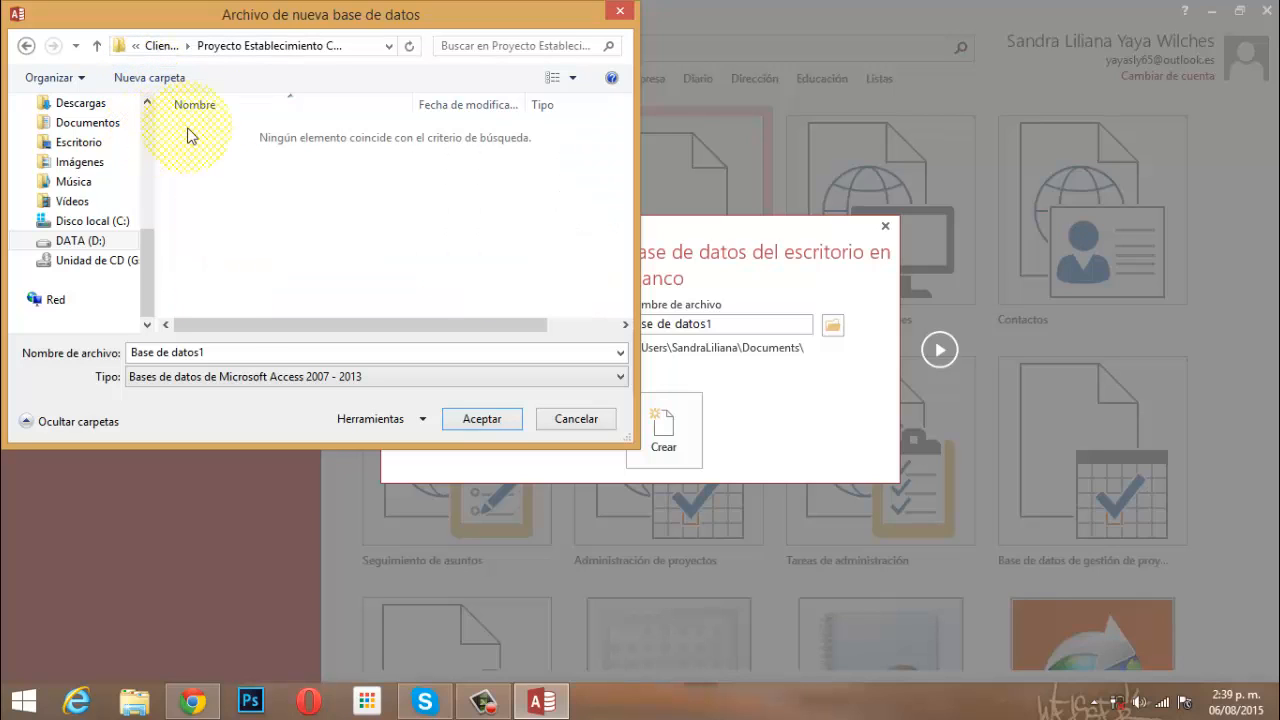
# Name the database file VIDEO HINDI MOVIES and create the database in the chosen folder.
pyautogui.click(238, 356)
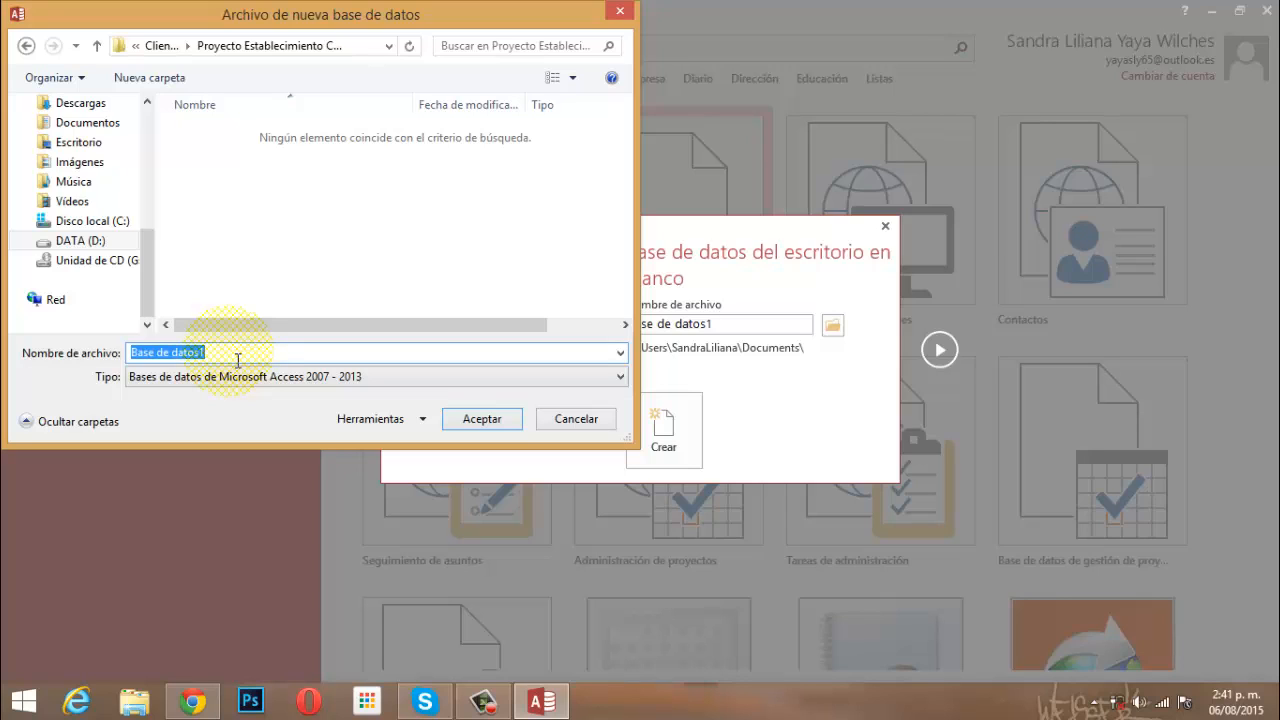
pyautogui.write('VIDEO')
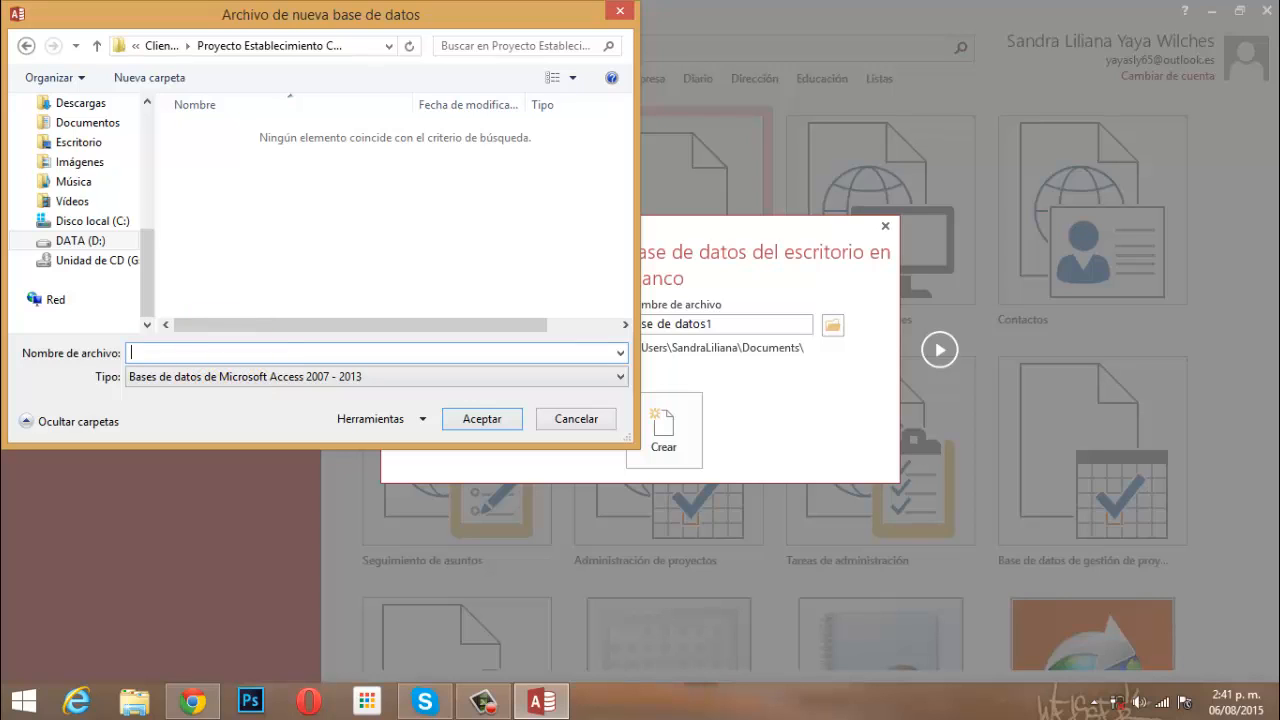
pyautogui.write(' HINDI MOVIES')
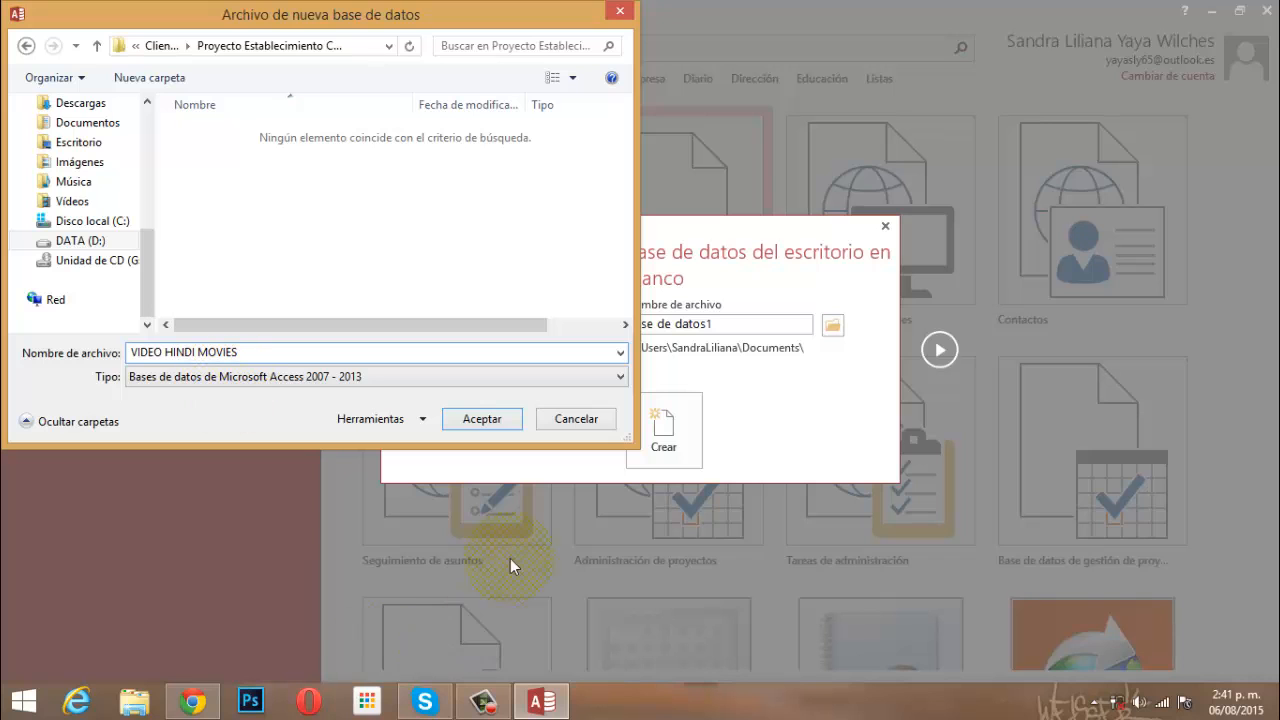
pyautogui.click(478, 427)
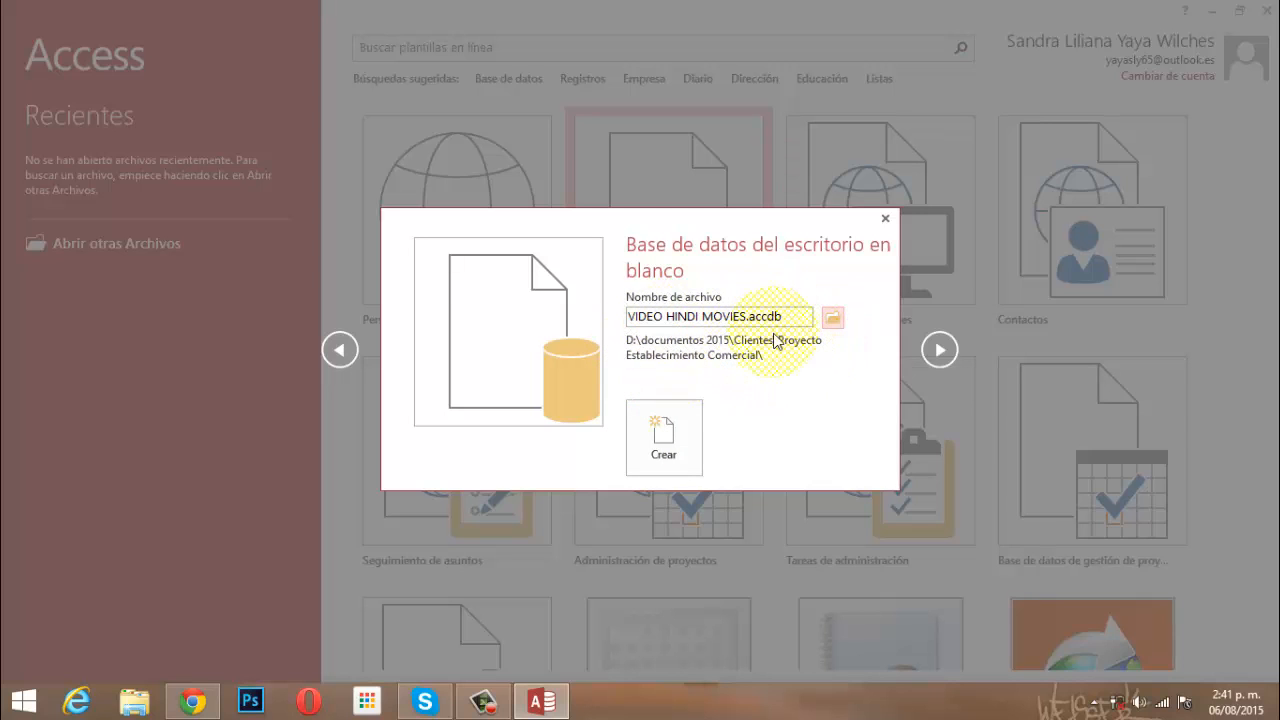
pyautogui.click(670, 436)
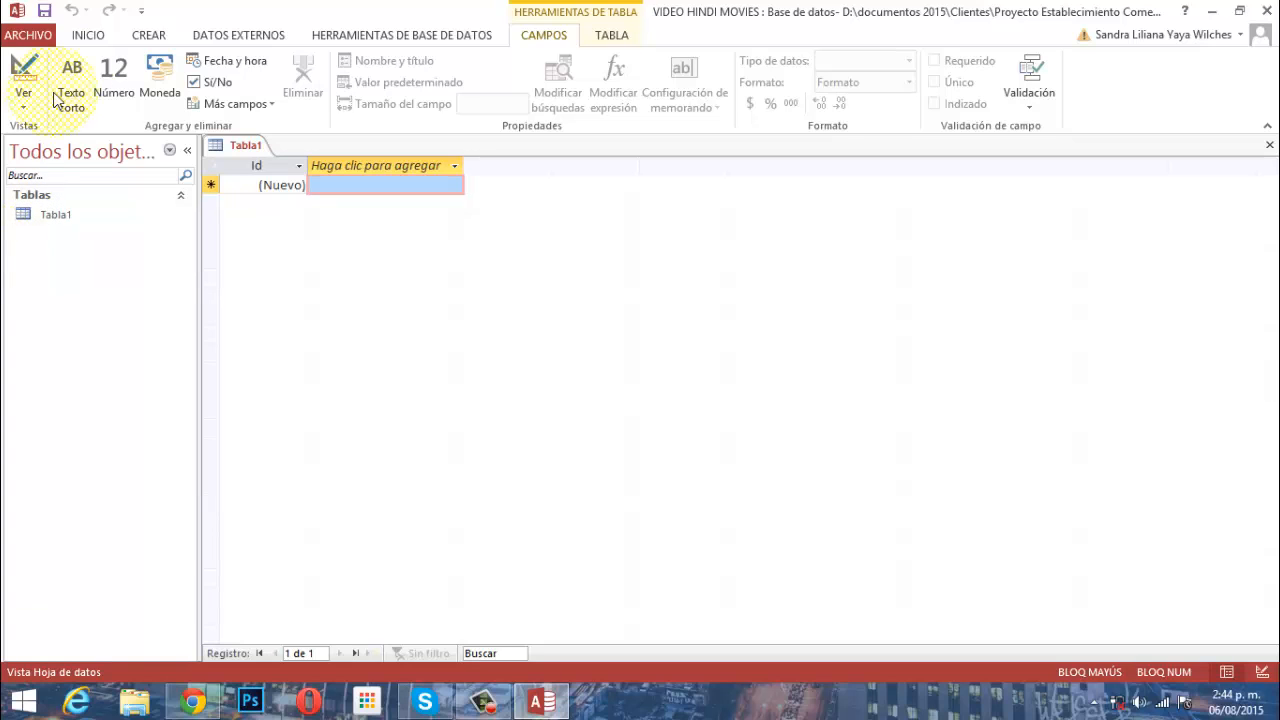
# Save the initial blank table under the name ACCESO.
pyautogui.click(157, 37)
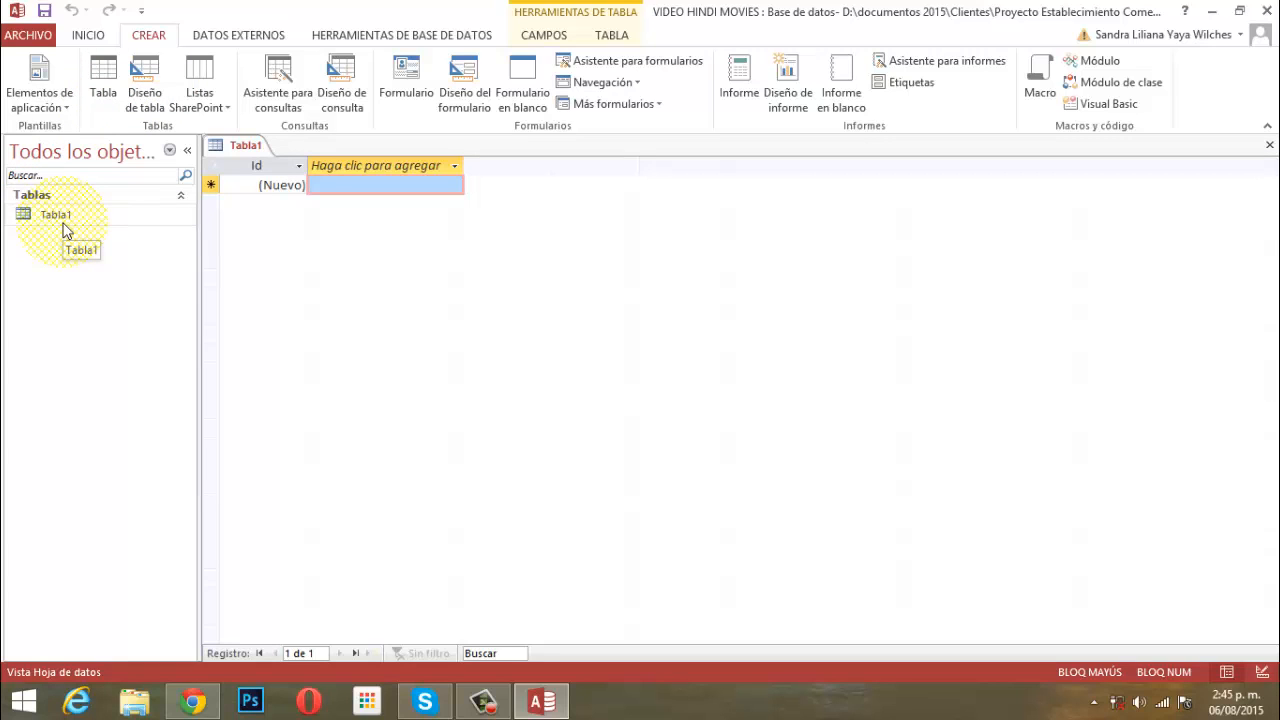
pyautogui.rightClick(248, 150)
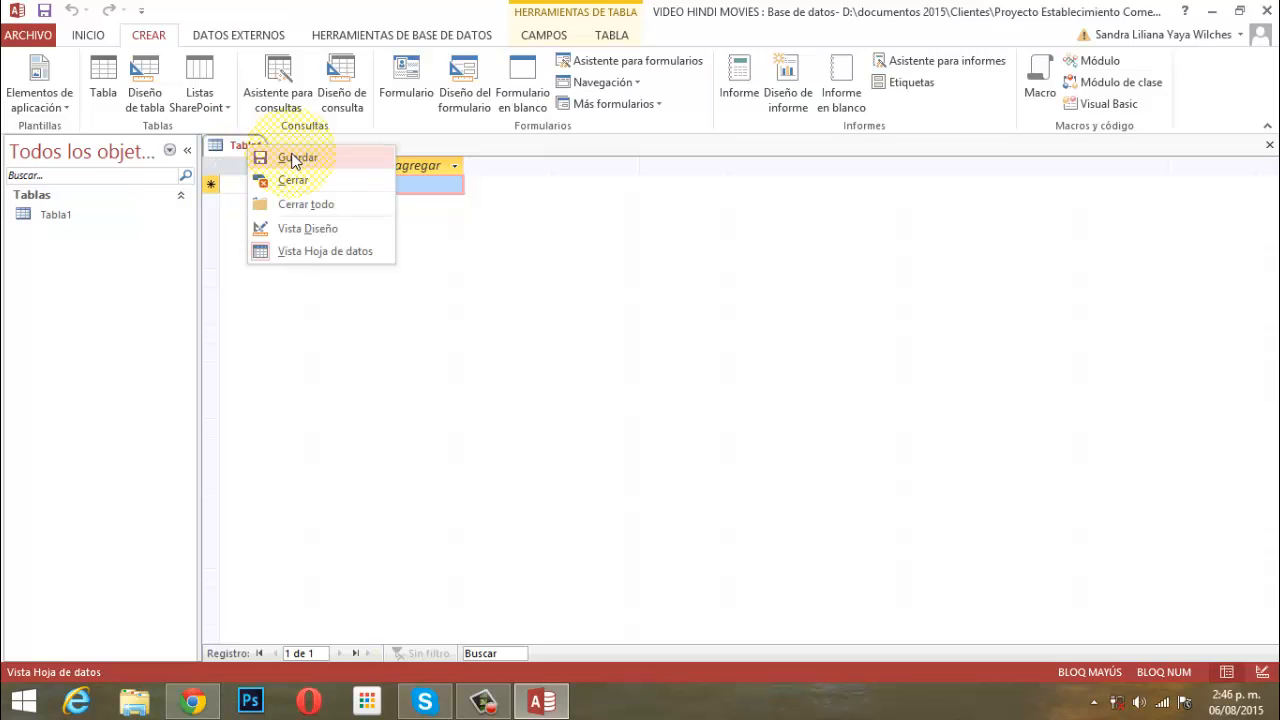
pyautogui.click(290, 157)
pyautogui.press('capslock')
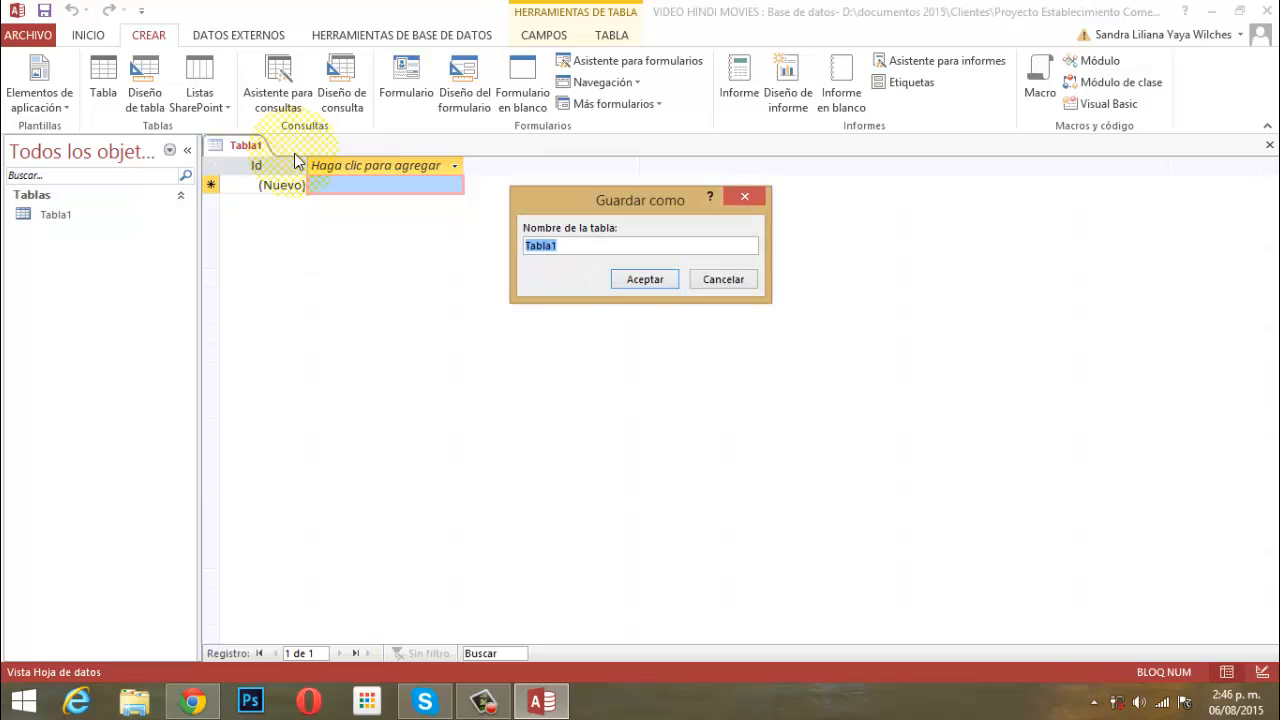
pyautogui.write('a')
pyautogui.press('BackSpace')
pyautogui.press('capslock')
pyautogui.write('ACXC')
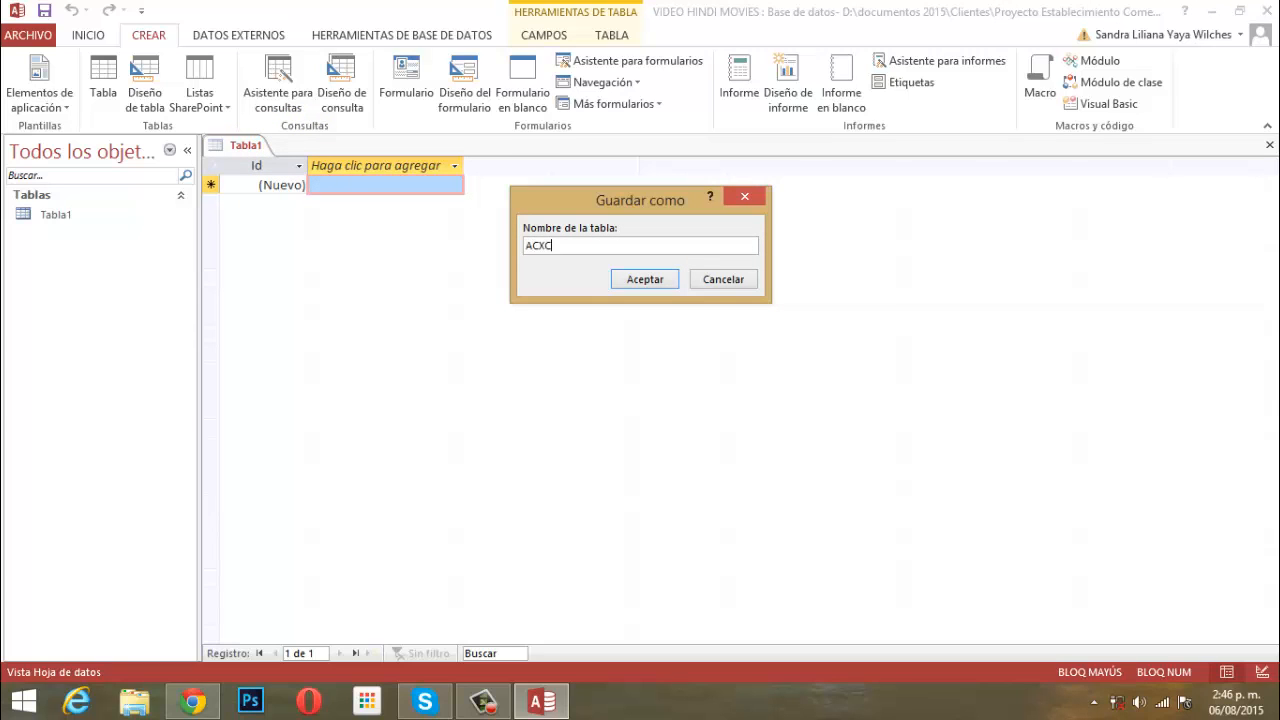
pyautogui.press('BackSpace')
pyautogui.press('BackSpace')
pyautogui.write('CESO')
pyautogui.press('Return')
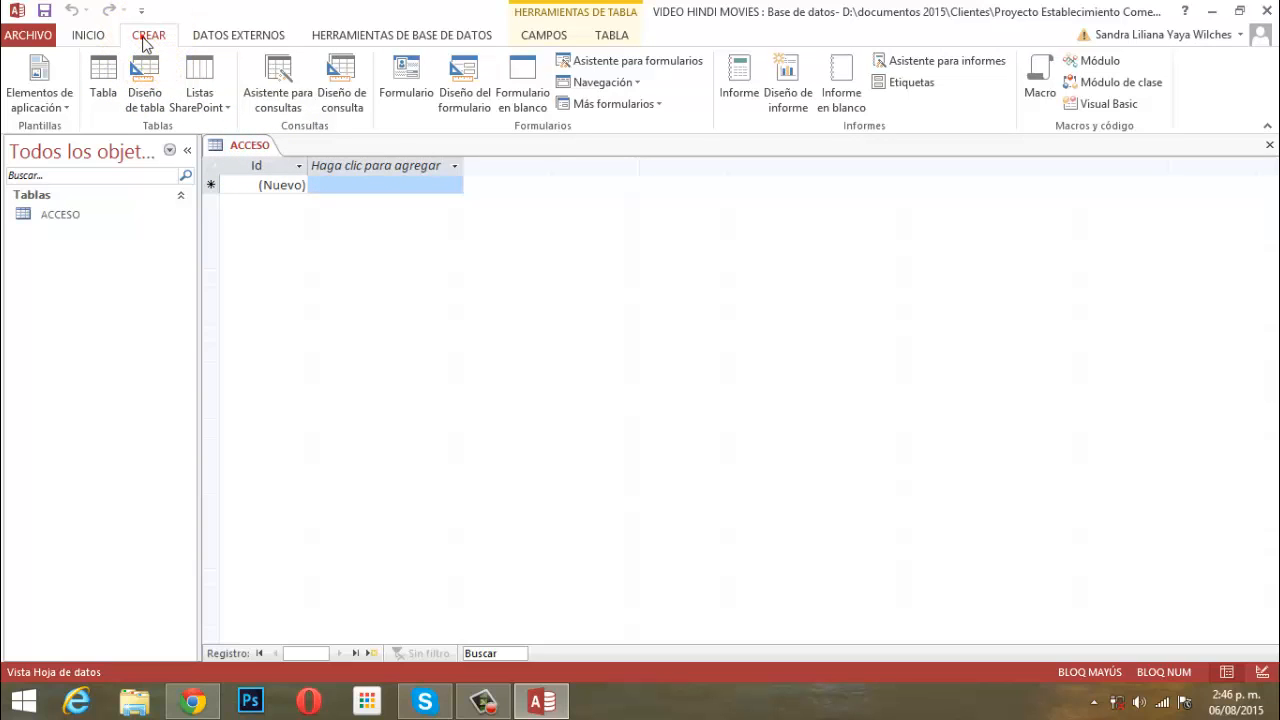
# Create a second table and save it as BITACORA.
pyautogui.click(103, 85)
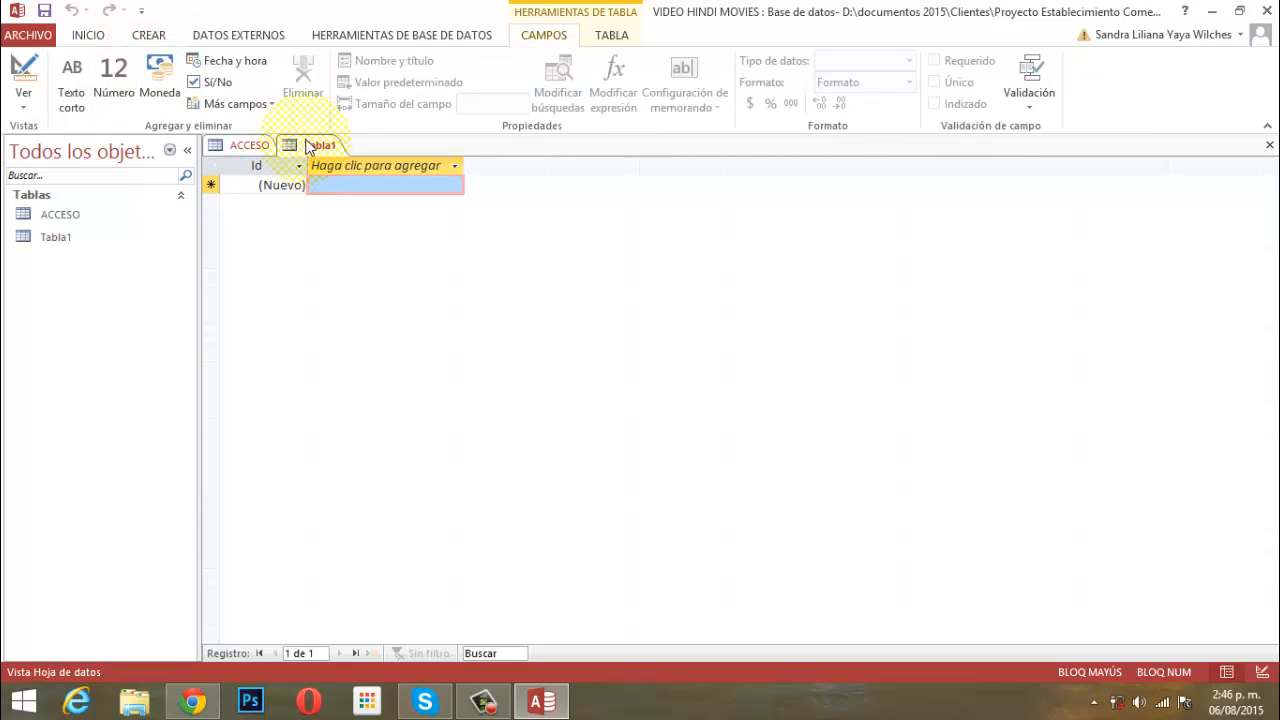
pyautogui.rightClick(312, 148)
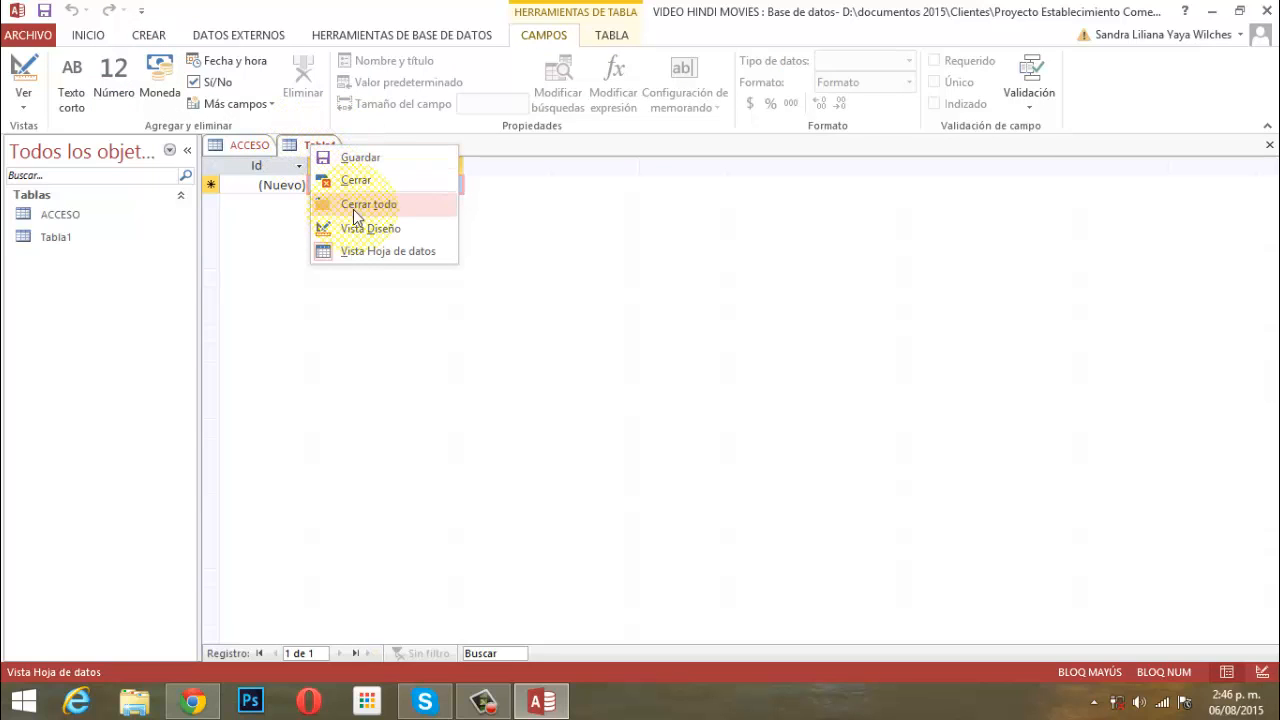
pyautogui.click(356, 156)
pyautogui.write('Bl')
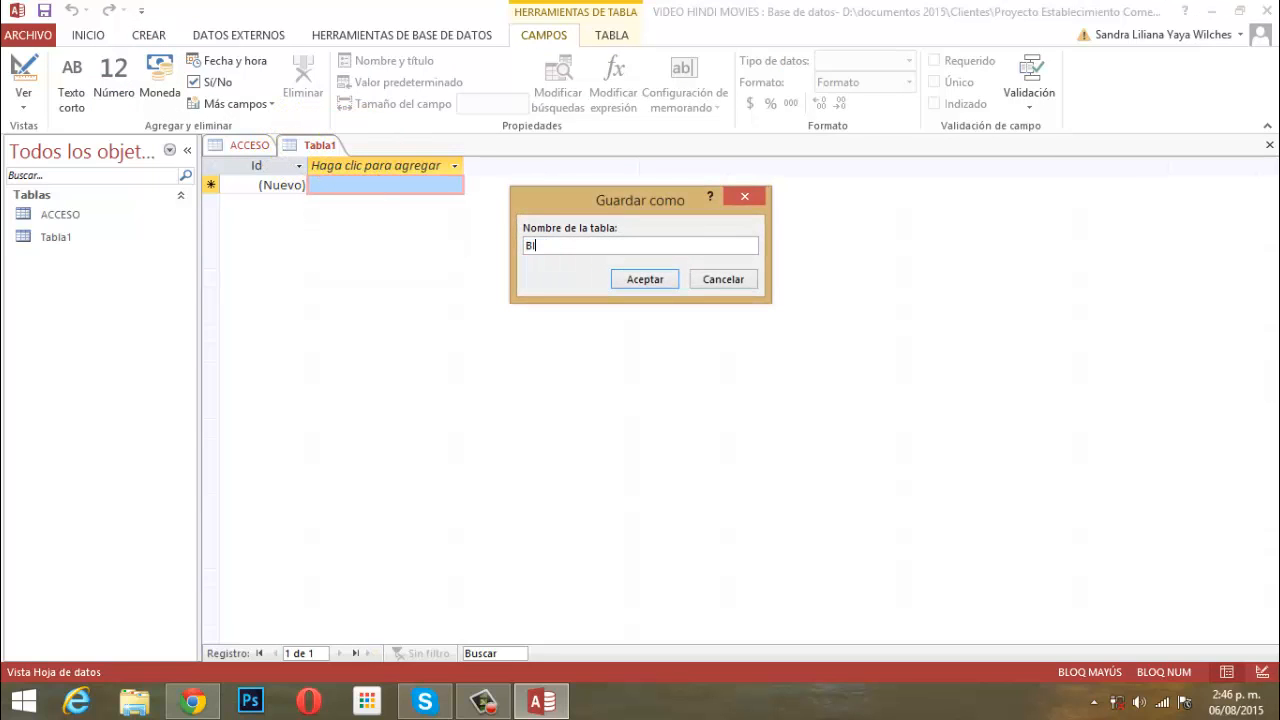
pyautogui.press('BackSpace')
pyautogui.press('BackSpace')
pyautogui.write('BITACORA')
pyautogui.press('Return')
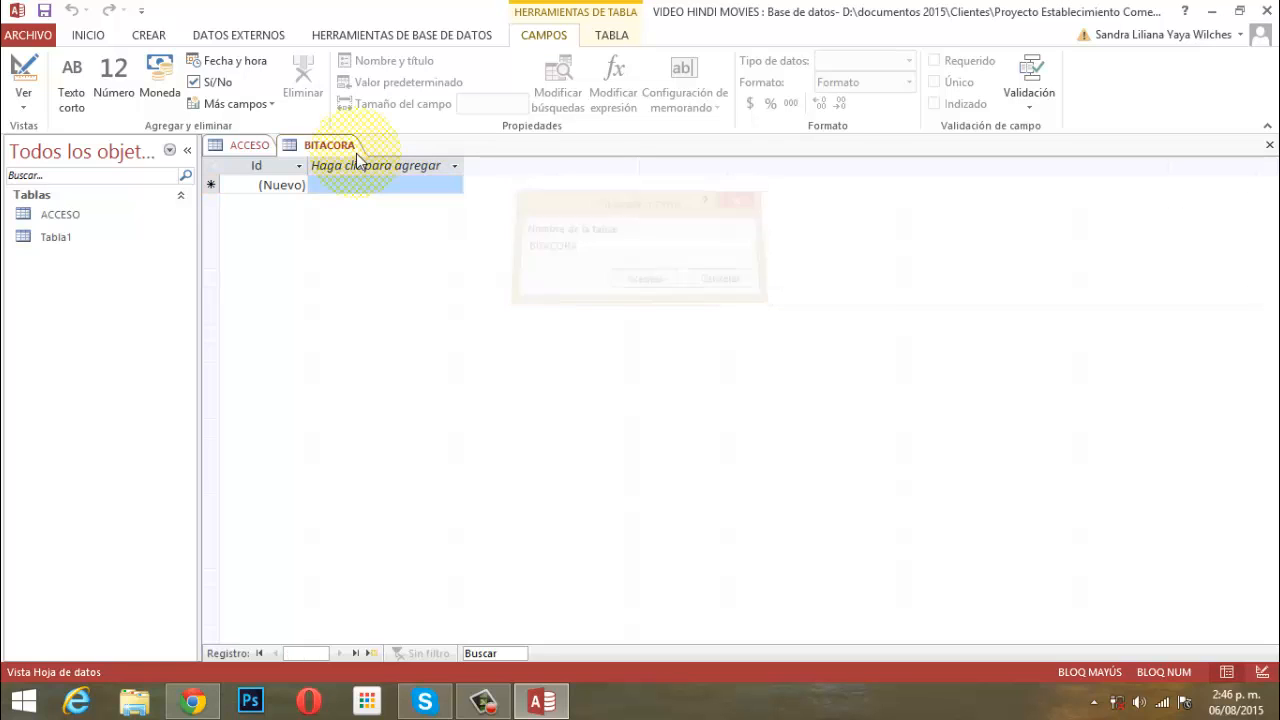
# Create a third table and save it as USUARIOS.
pyautogui.click(148, 36)
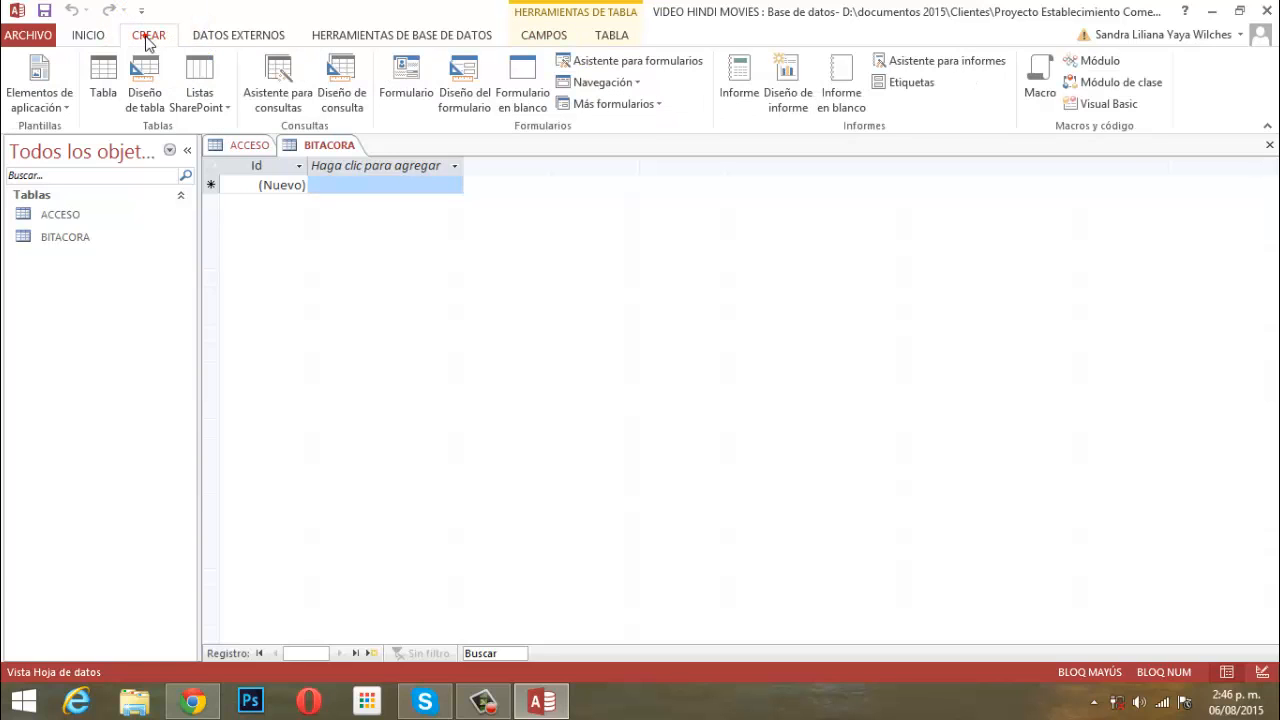
pyautogui.click(101, 98)
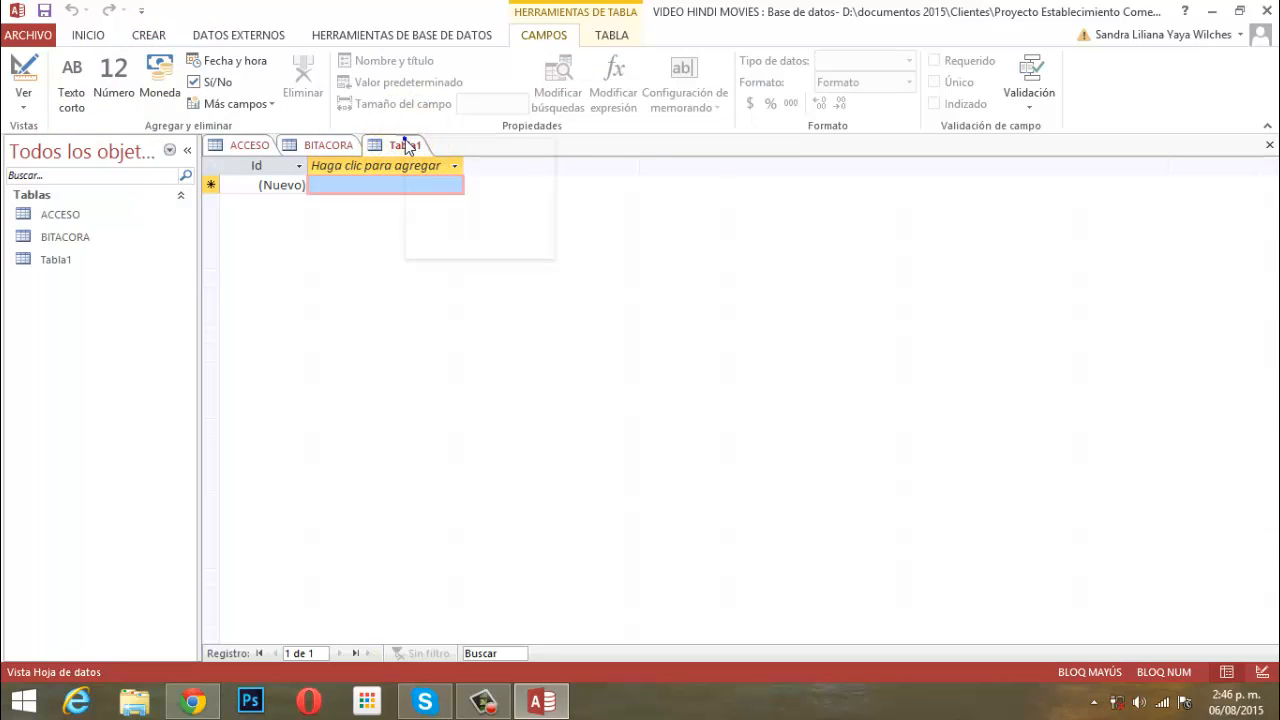
pyautogui.click(456, 152)
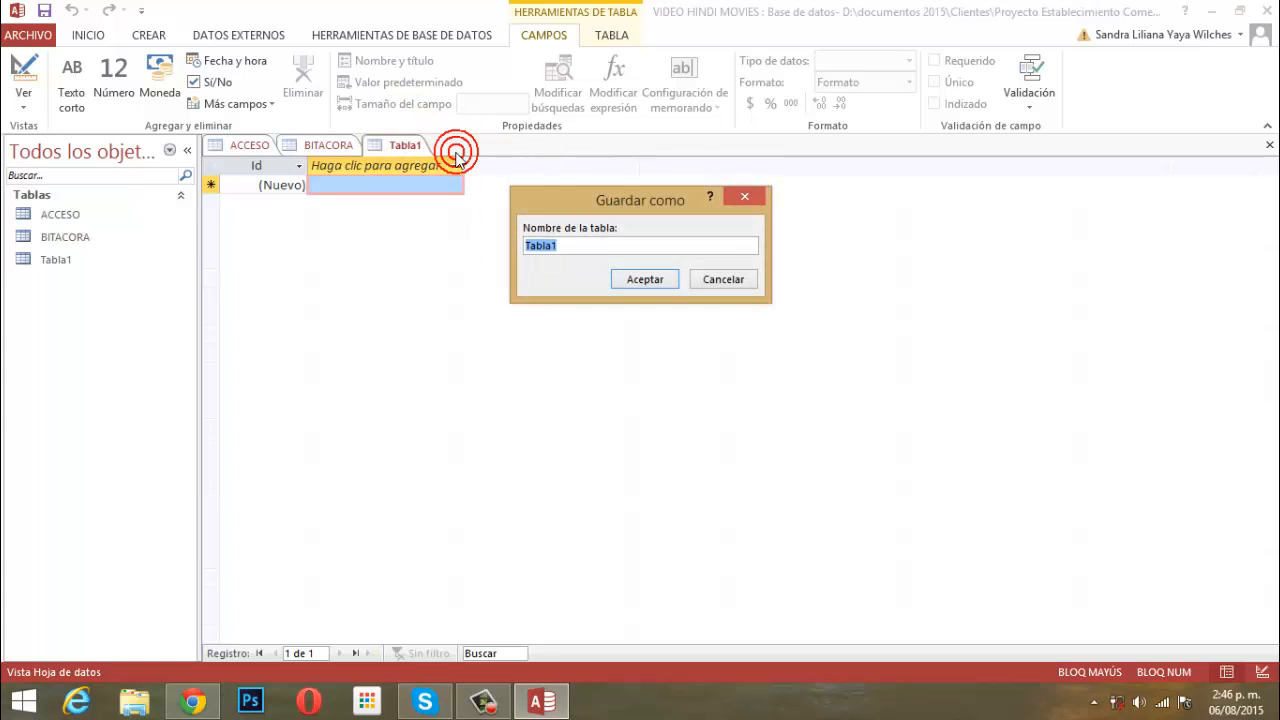
pyautogui.write('USUARIOS')
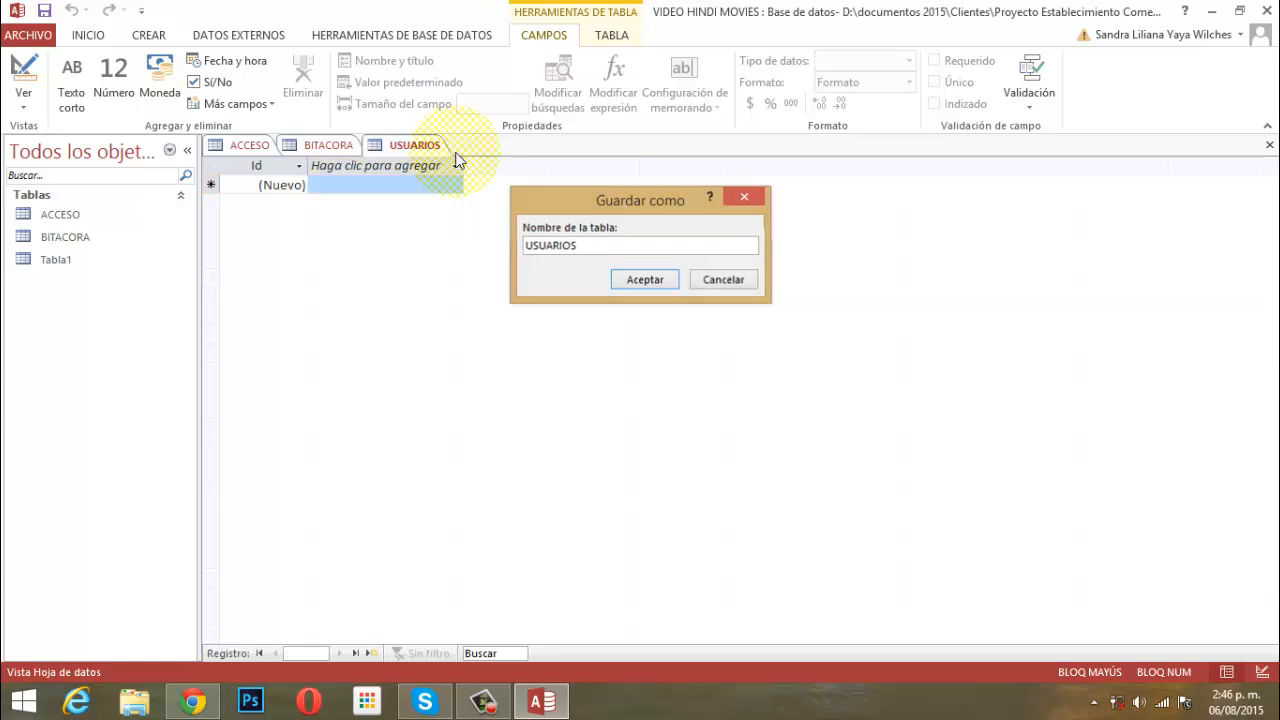
pyautogui.press('Return')
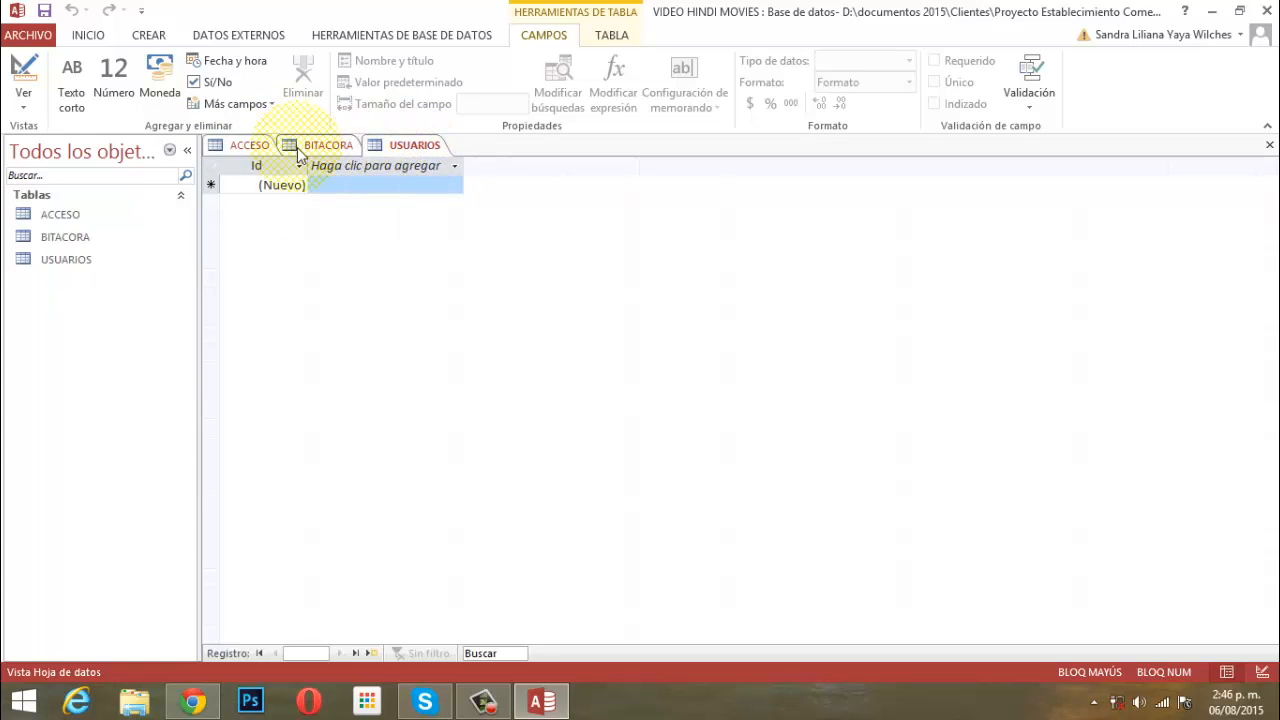
# Close all the open tables at once.
pyautogui.rightClick(401, 148)
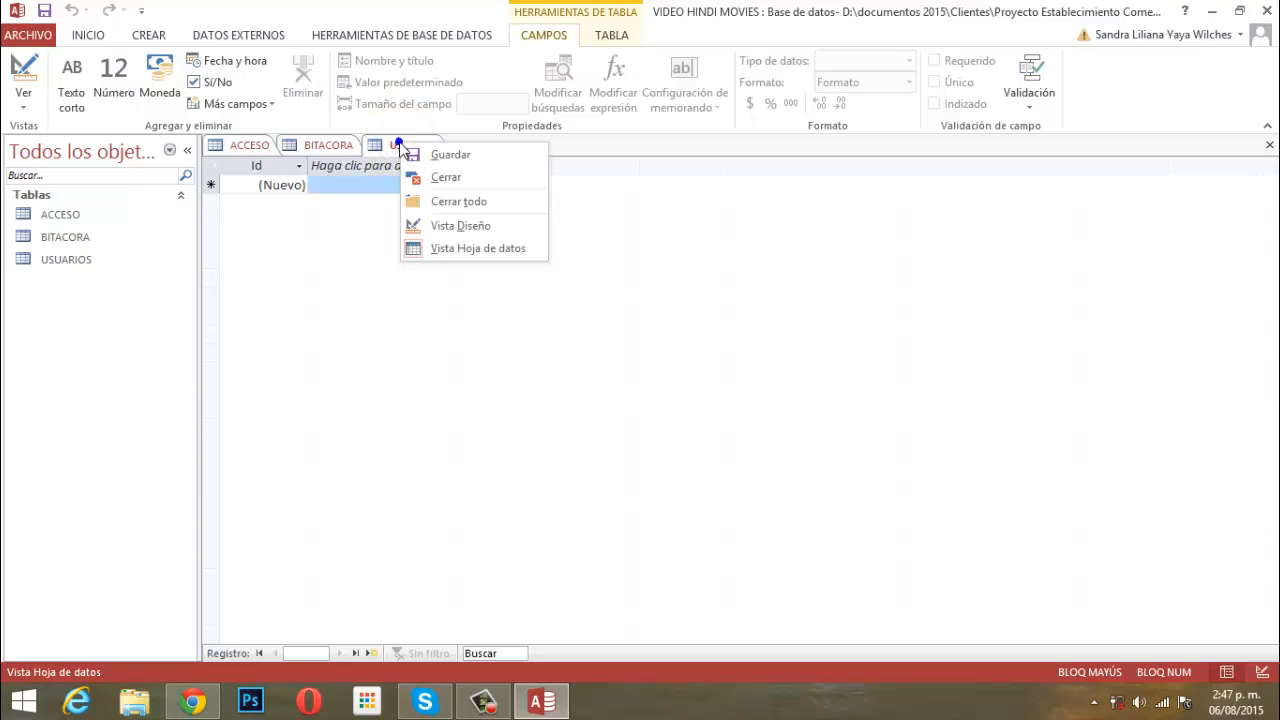
pyautogui.click(442, 205)
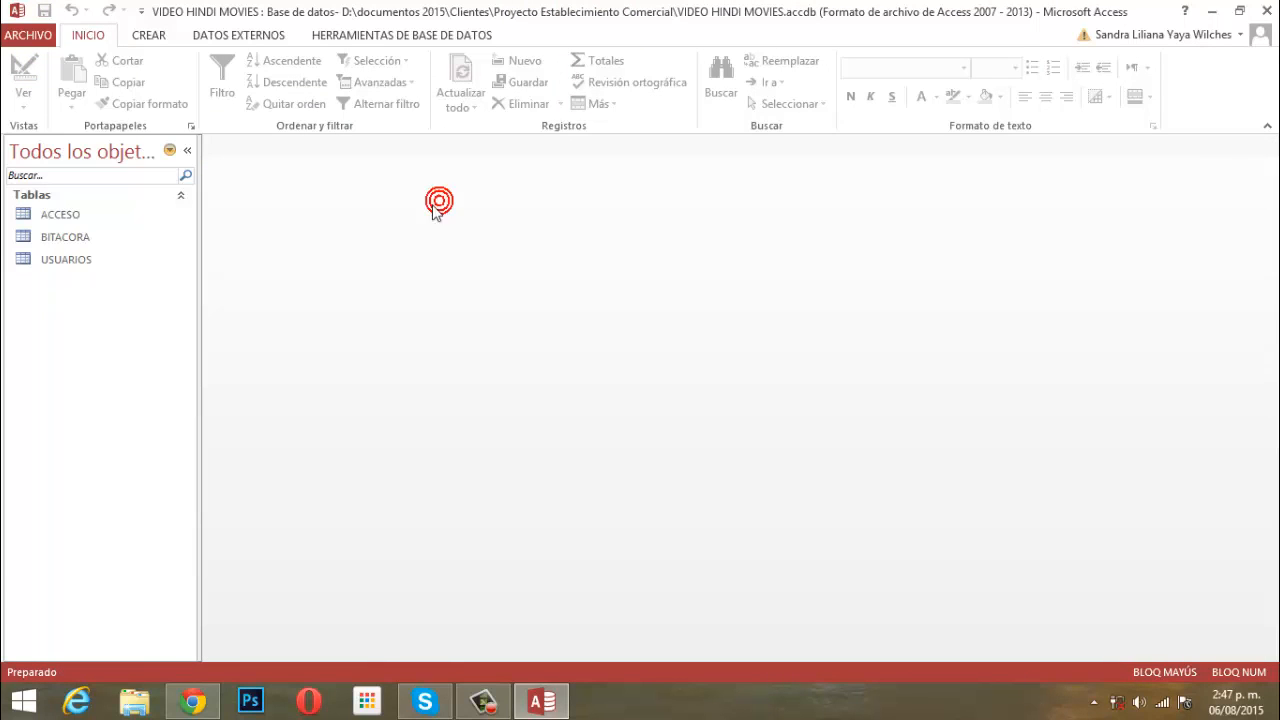
# Open the ACCESO table directly in Design view from the object list, and close it again.
pyautogui.click(44, 216)
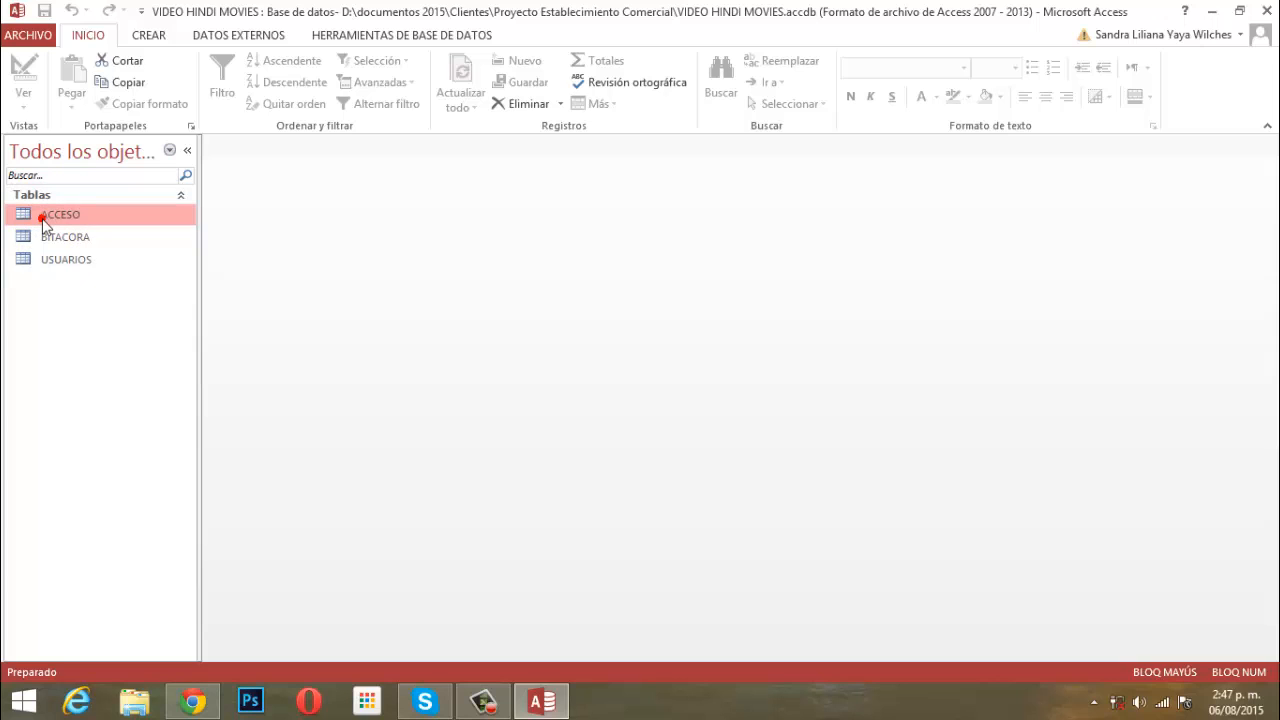
pyautogui.rightClick(42, 218)
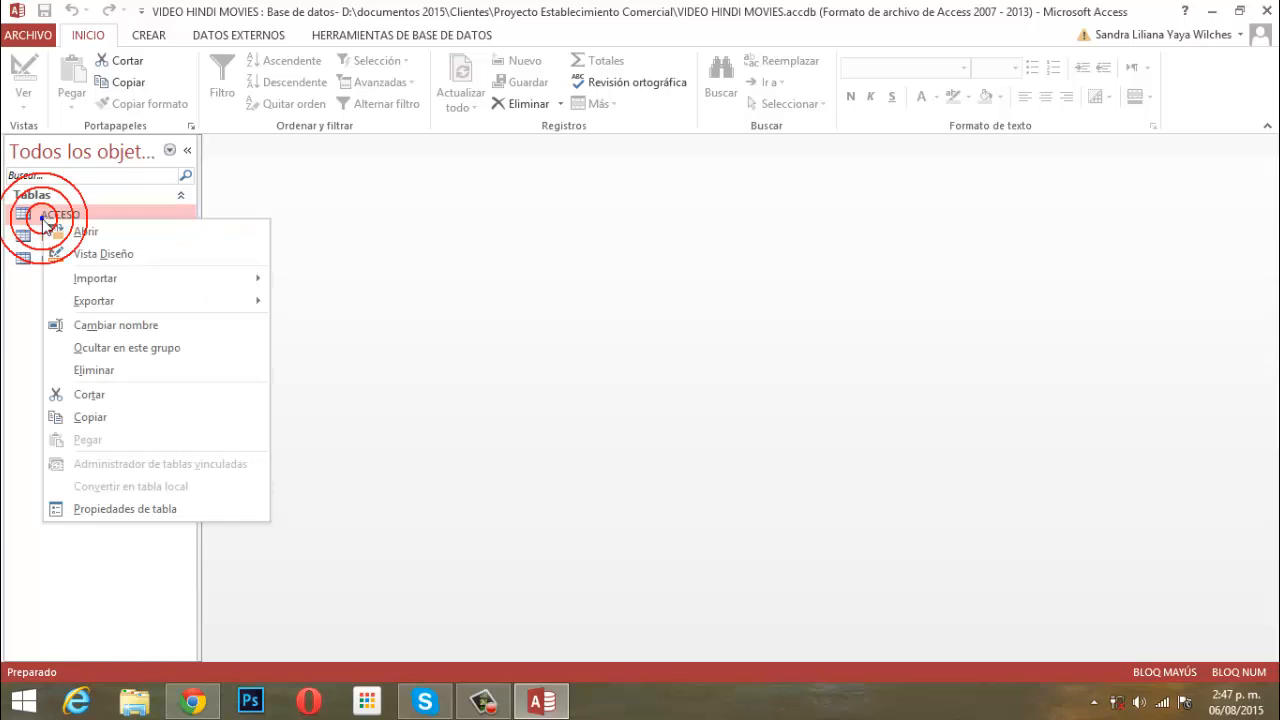
pyautogui.click(84, 258)
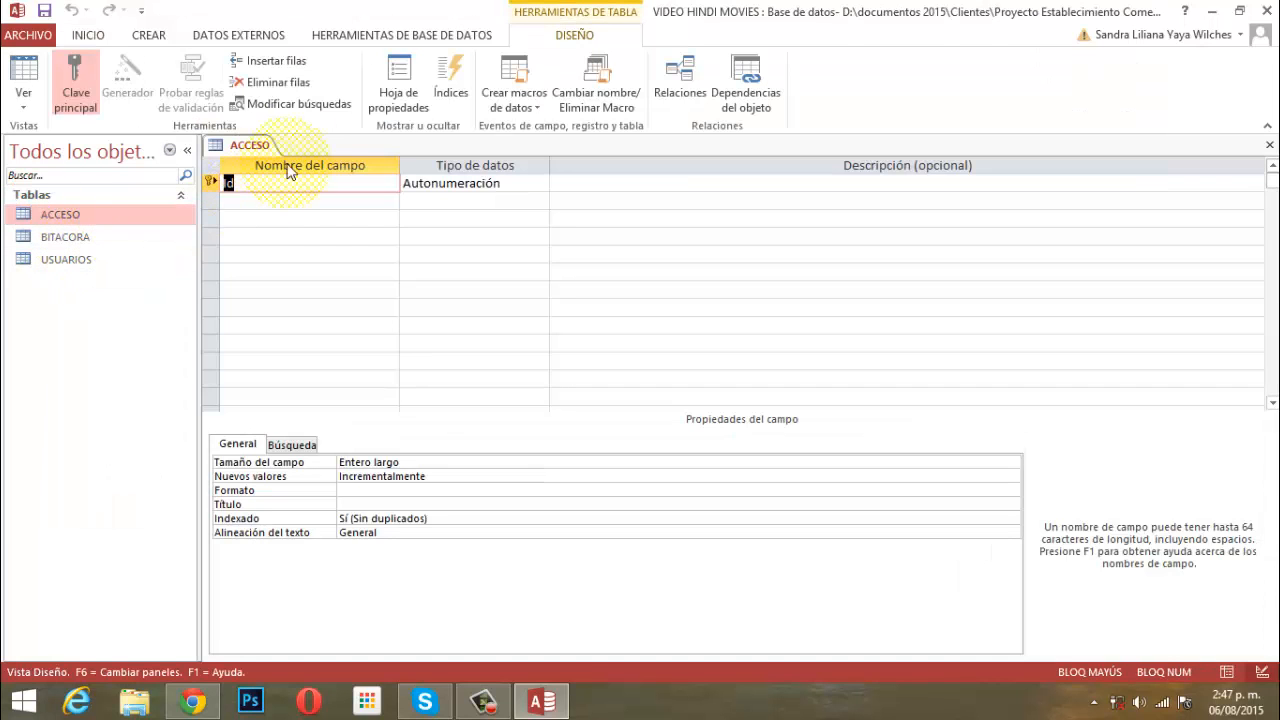
pyautogui.rightClick(255, 146)
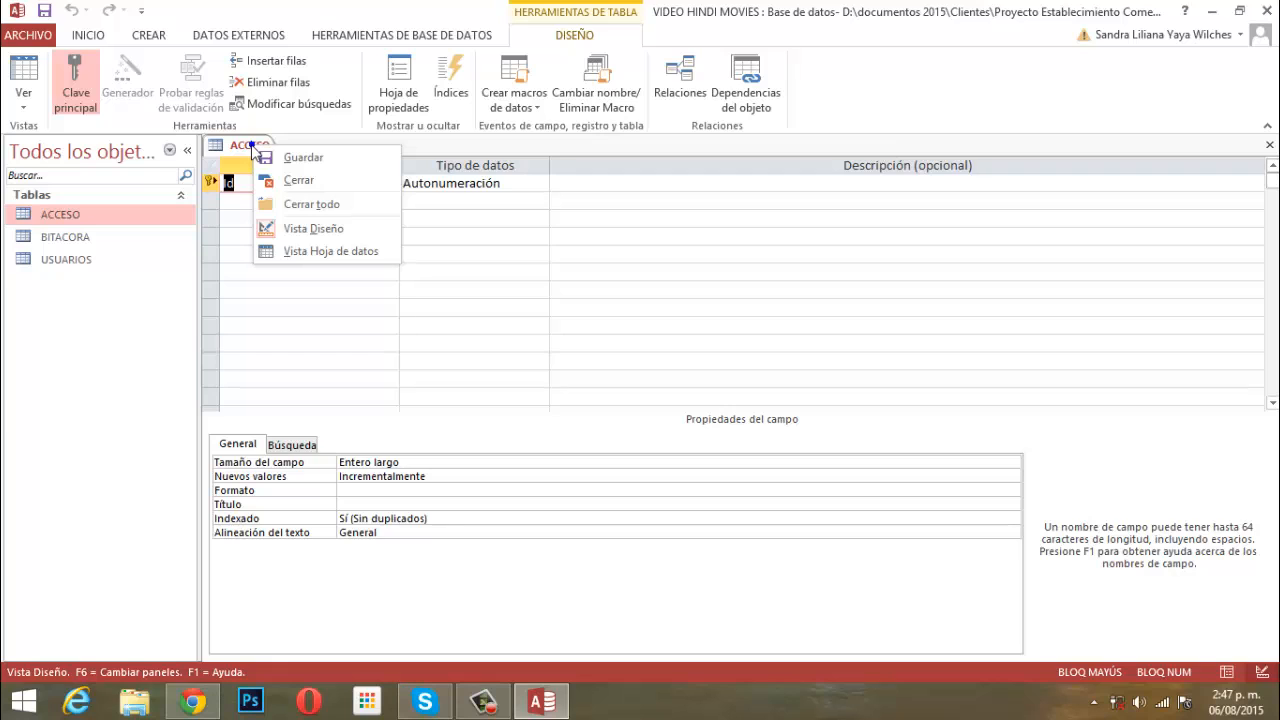
pyautogui.click(300, 187)
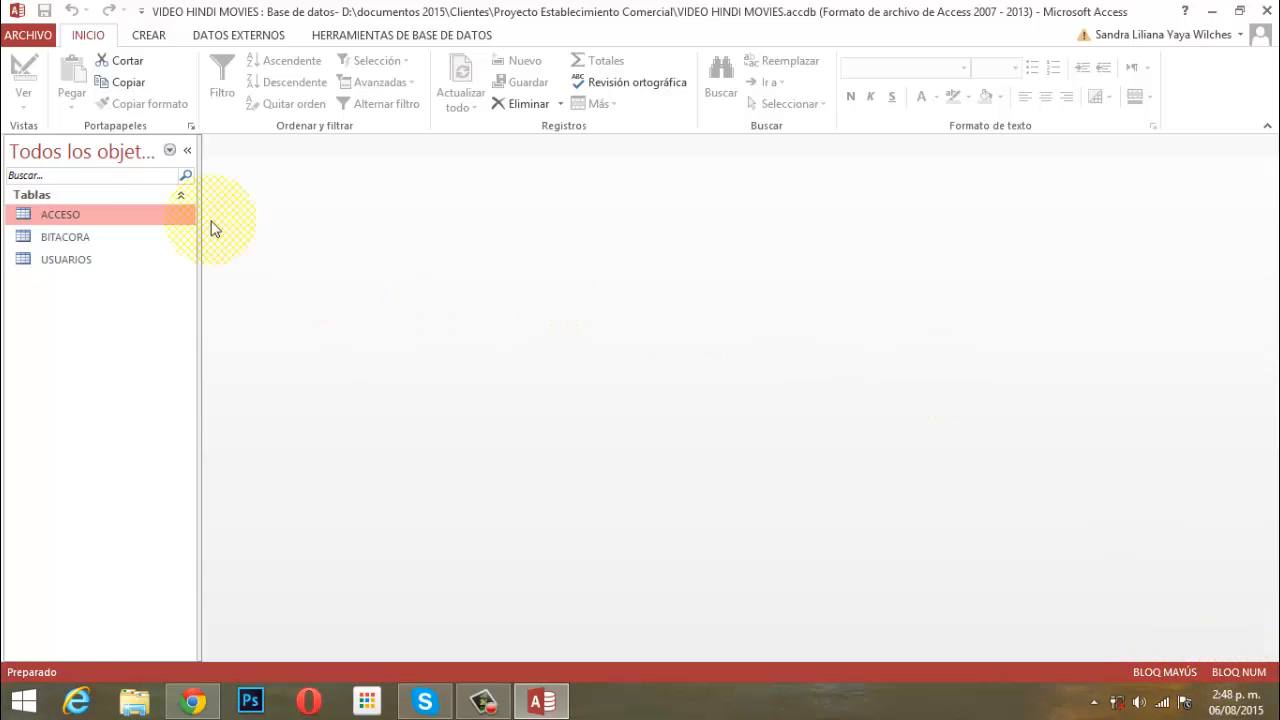
# Open the ACCESO table as a datasheet, switch it to Design view with the View command, and close it.
pyautogui.doubleClick(62, 218)
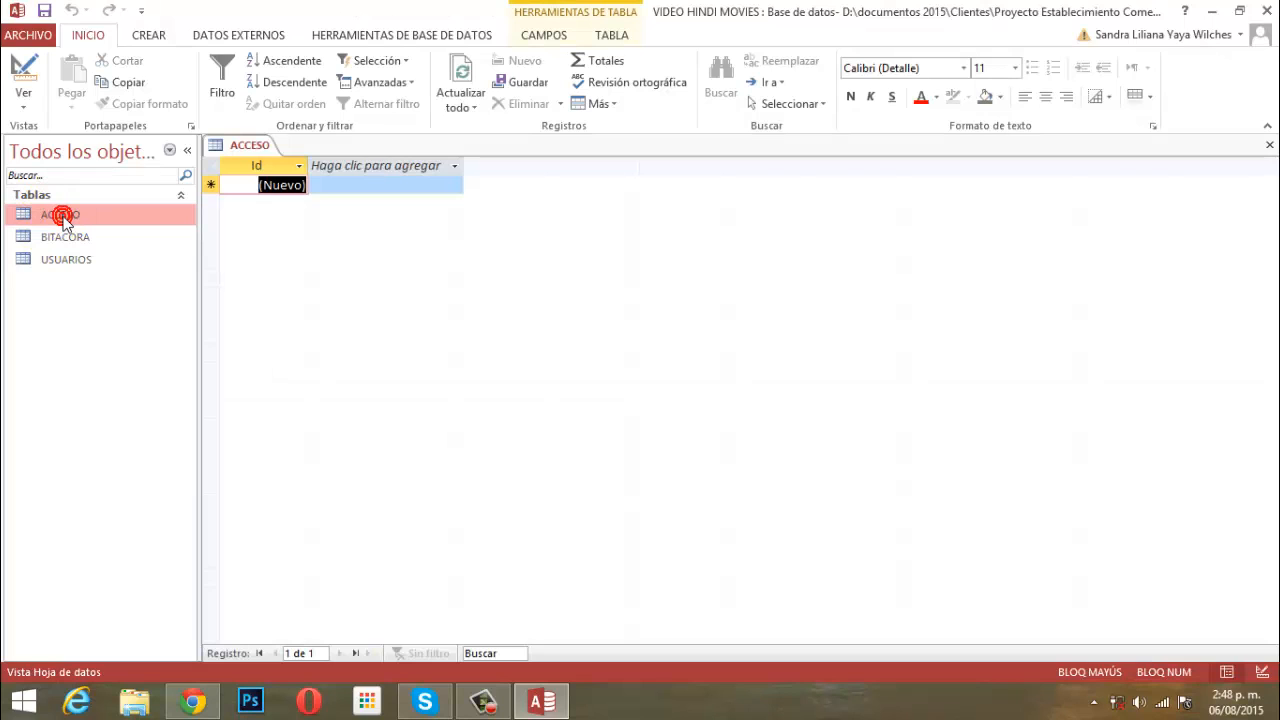
pyautogui.click(24, 95)
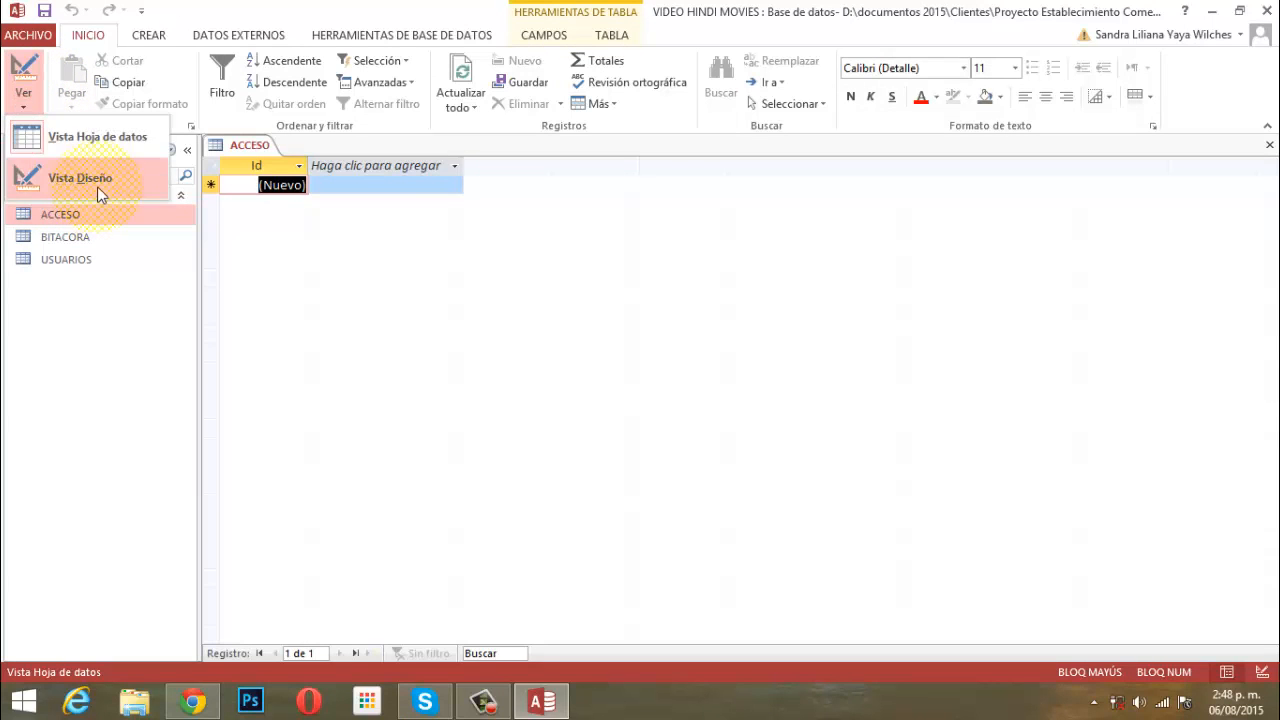
pyautogui.click(97, 186)
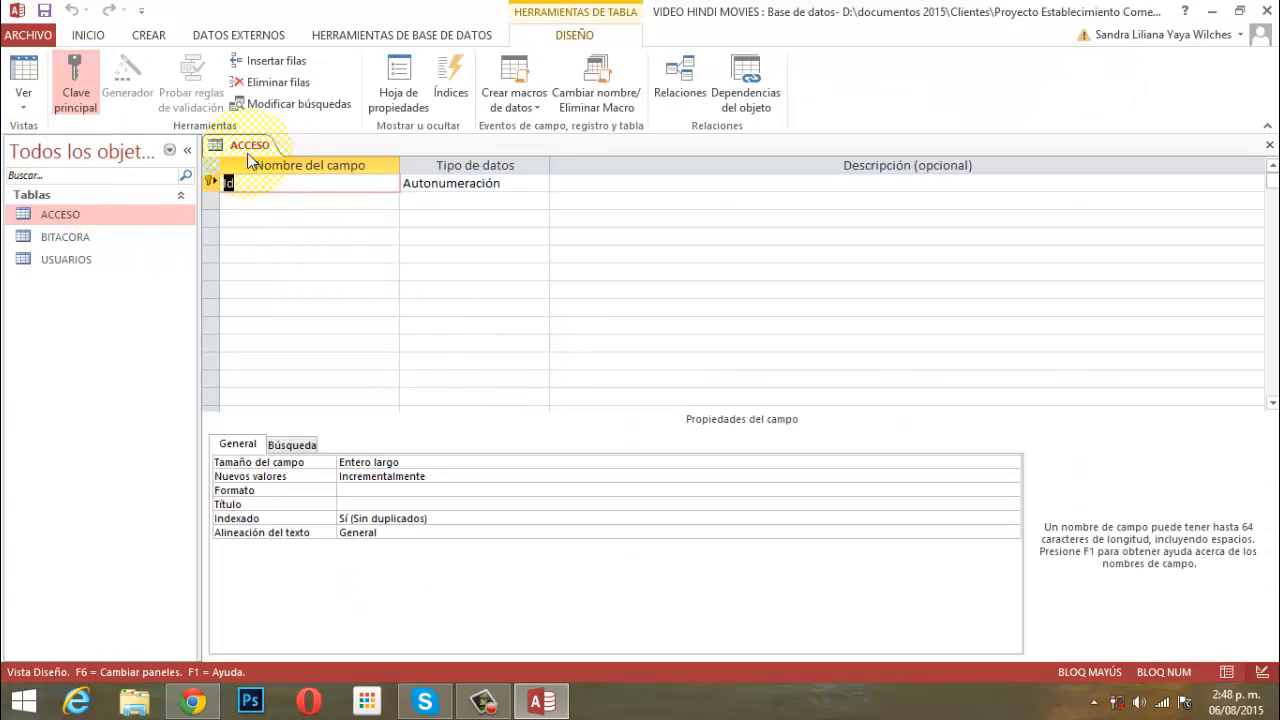
pyautogui.rightClick(243, 145)
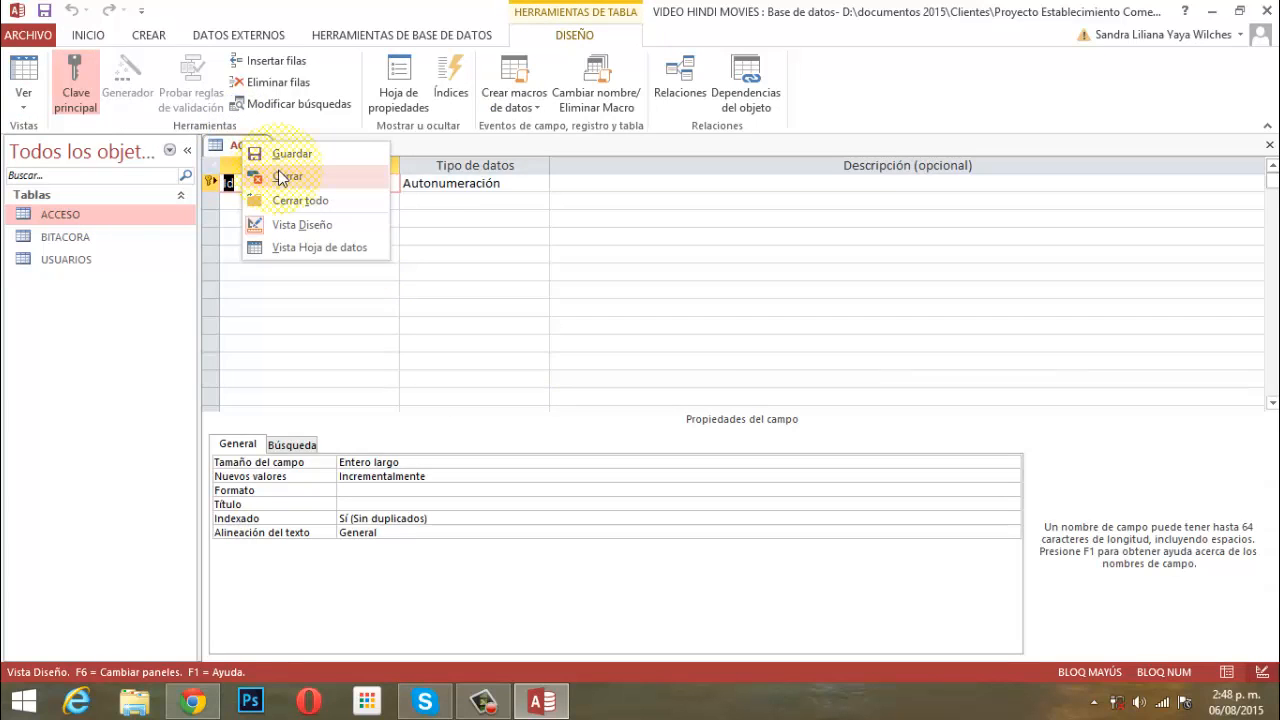
pyautogui.click(280, 172)
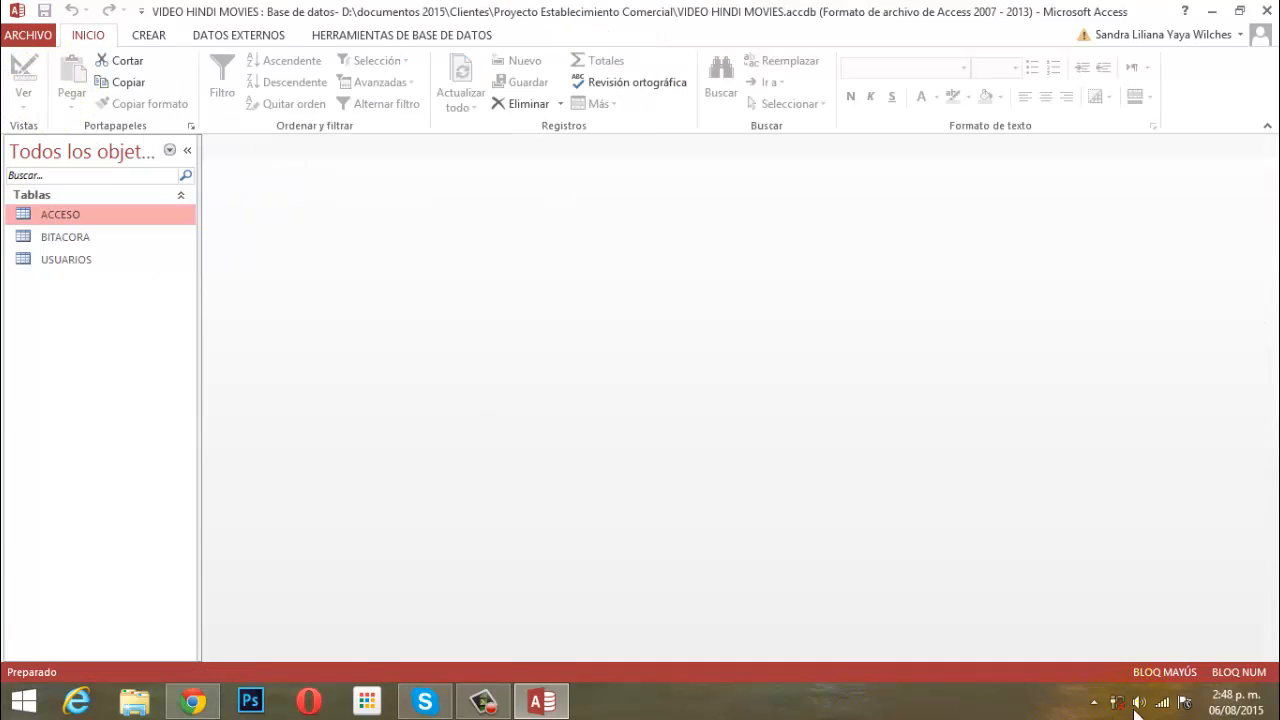
# Reopen the ACCESO datasheet, change to Design view with the status bar shortcut, and close the table.
pyautogui.doubleClick(84, 214)
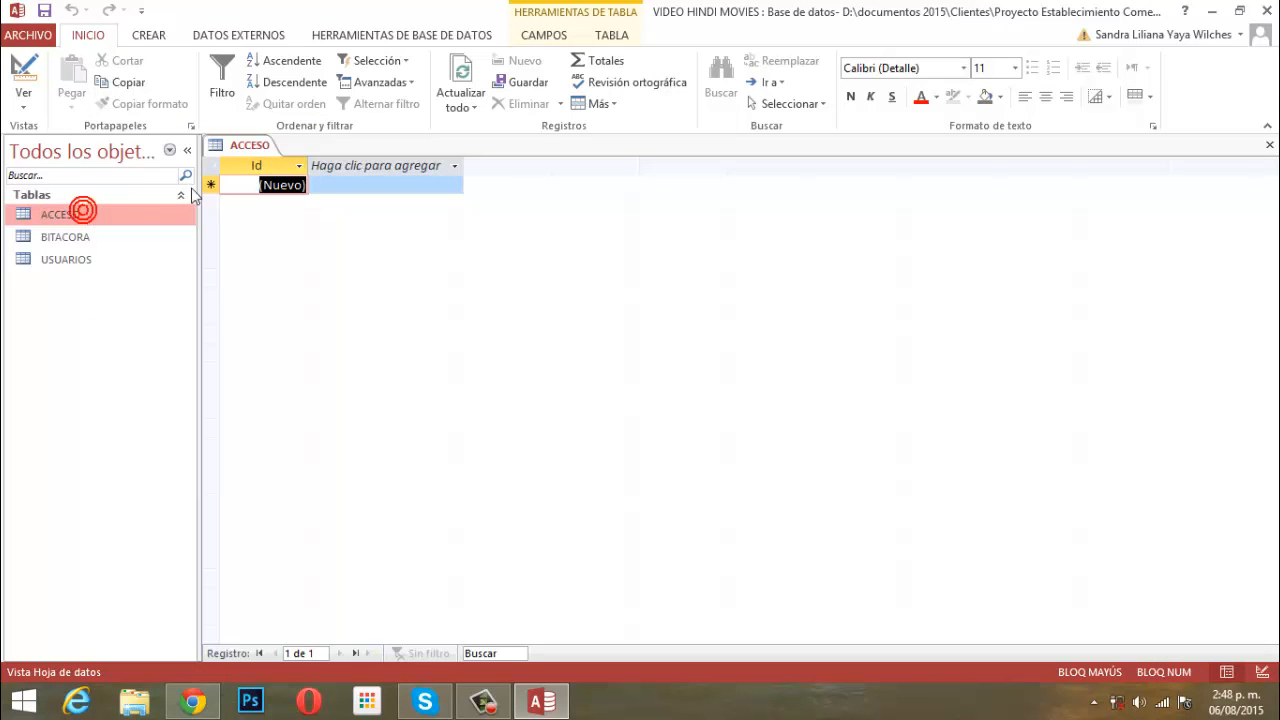
pyautogui.click(1264, 674)
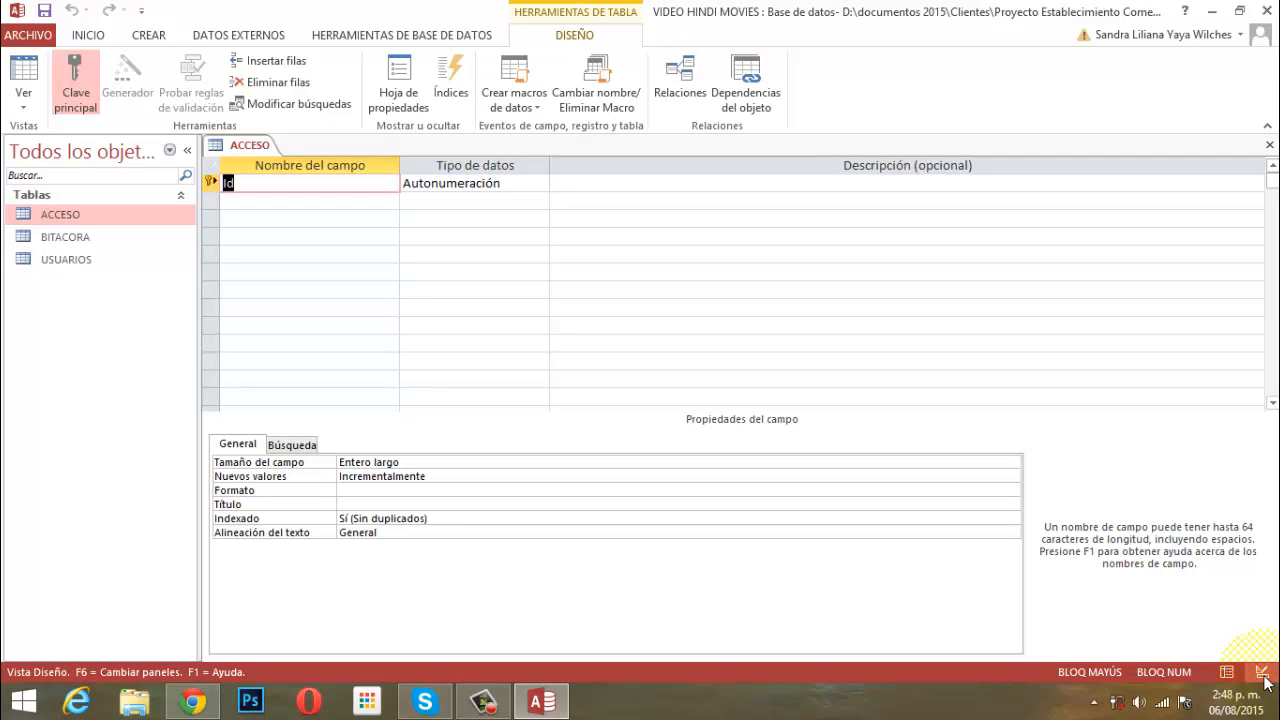
pyautogui.rightClick(256, 148)
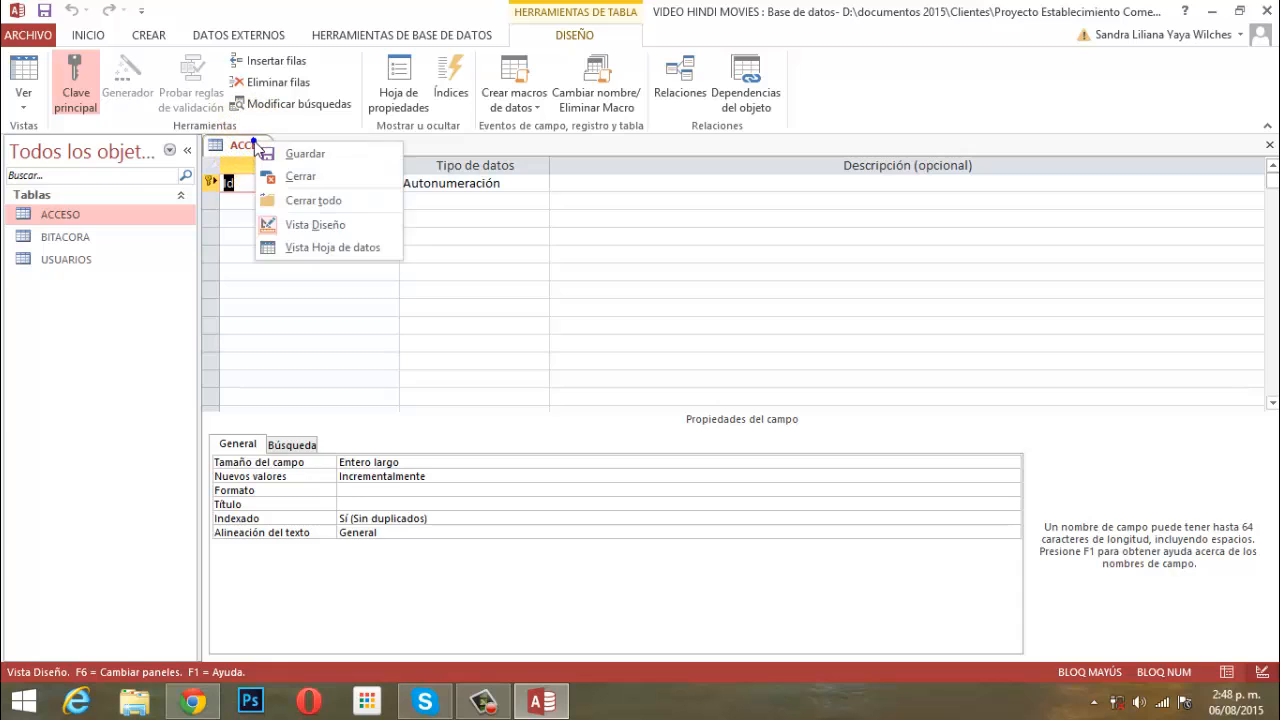
pyautogui.click(303, 182)
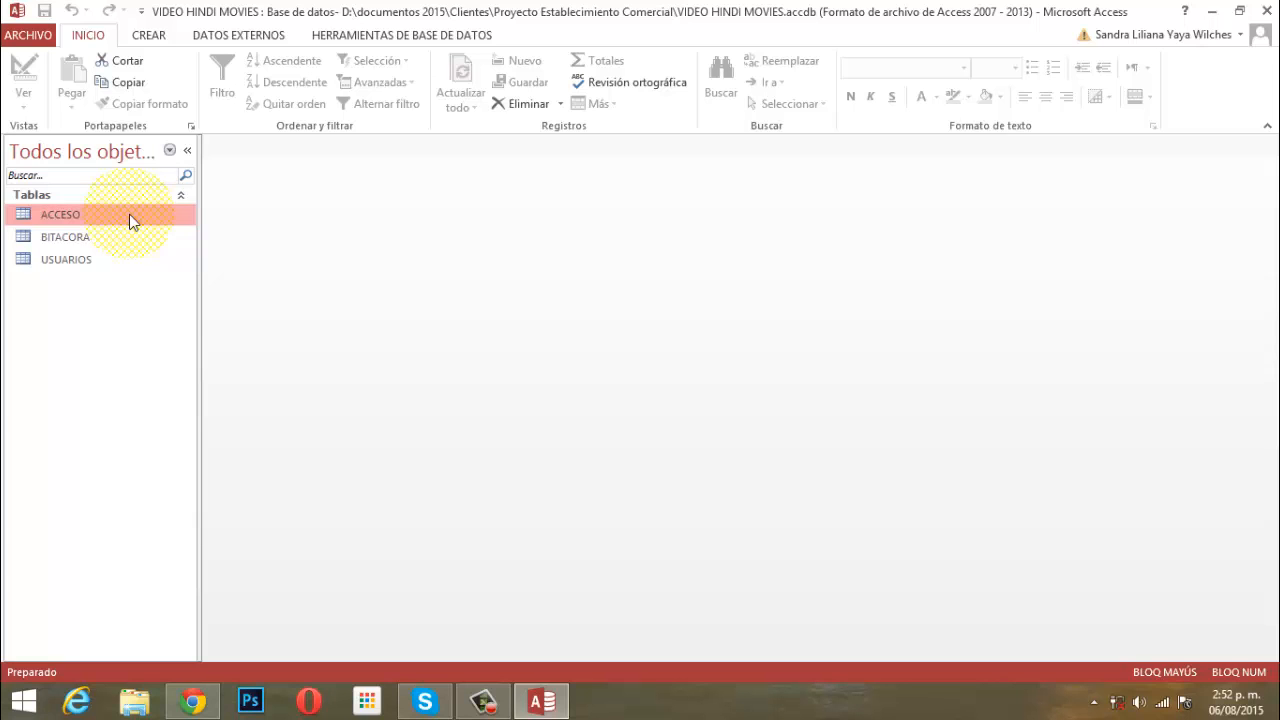
# Switch to File Explorer and open the Documentacion Tablas workbook from the industrial engineering client's folder in D:\documentos 2015\Clientes.
pyautogui.click(137, 702)
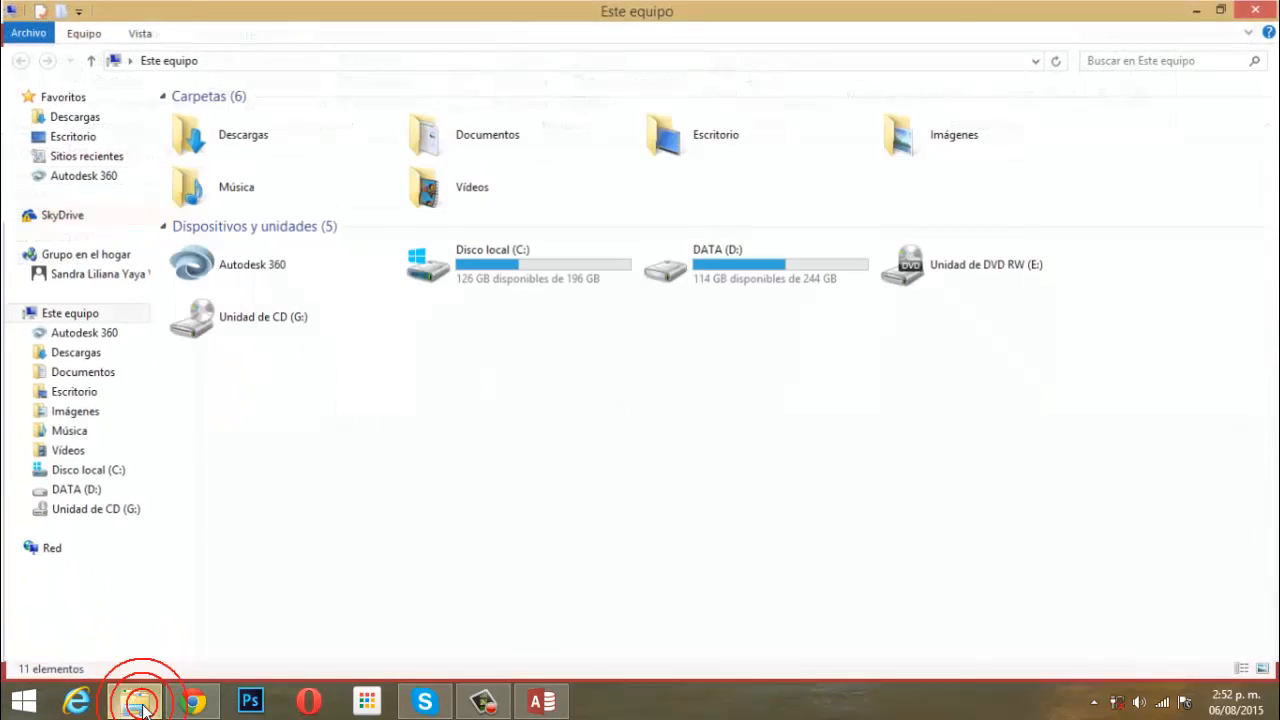
pyautogui.doubleClick(733, 260)
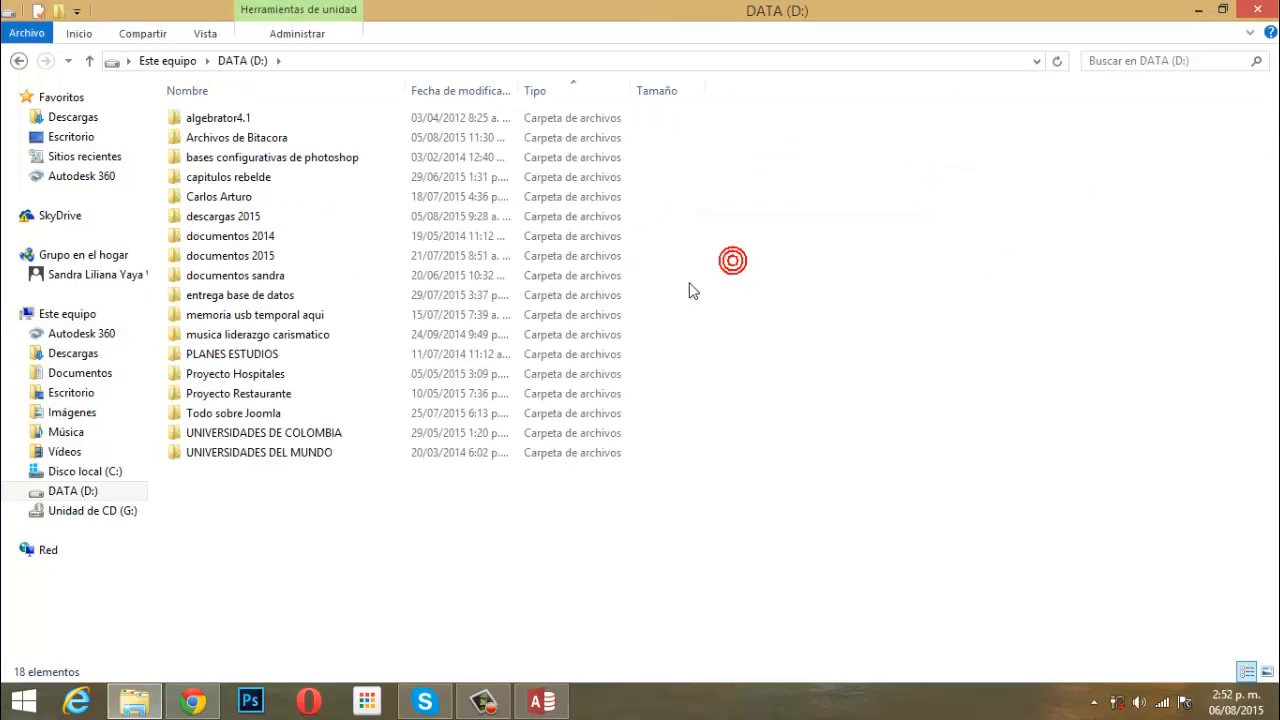
pyautogui.doubleClick(250, 256)
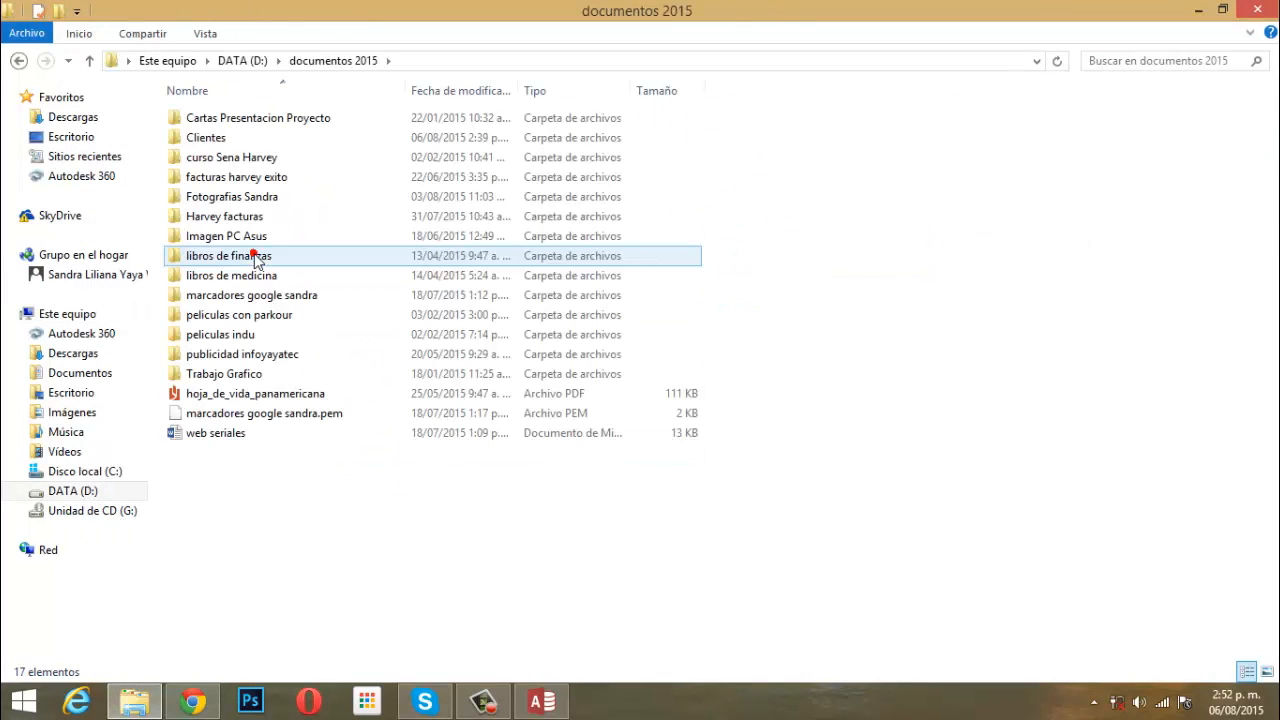
pyautogui.doubleClick(197, 141)
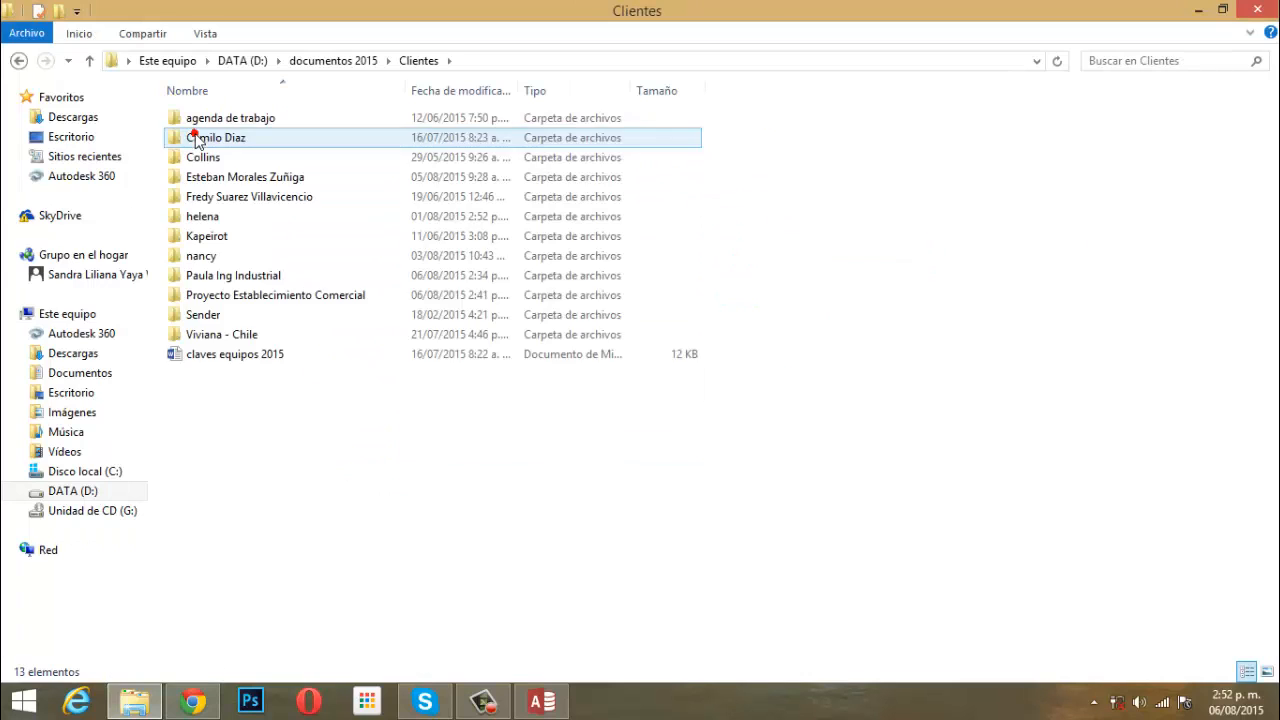
pyautogui.doubleClick(229, 276)
pyautogui.click(222, 260)
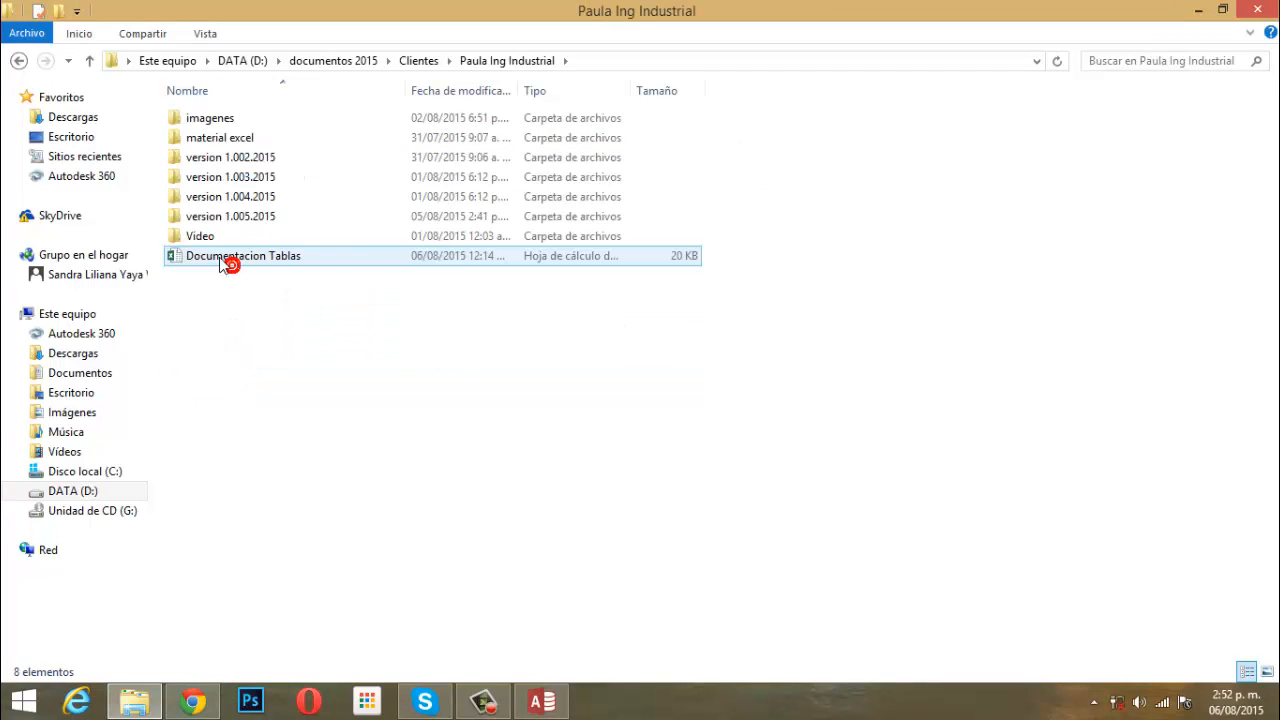
pyautogui.doubleClick(236, 259)
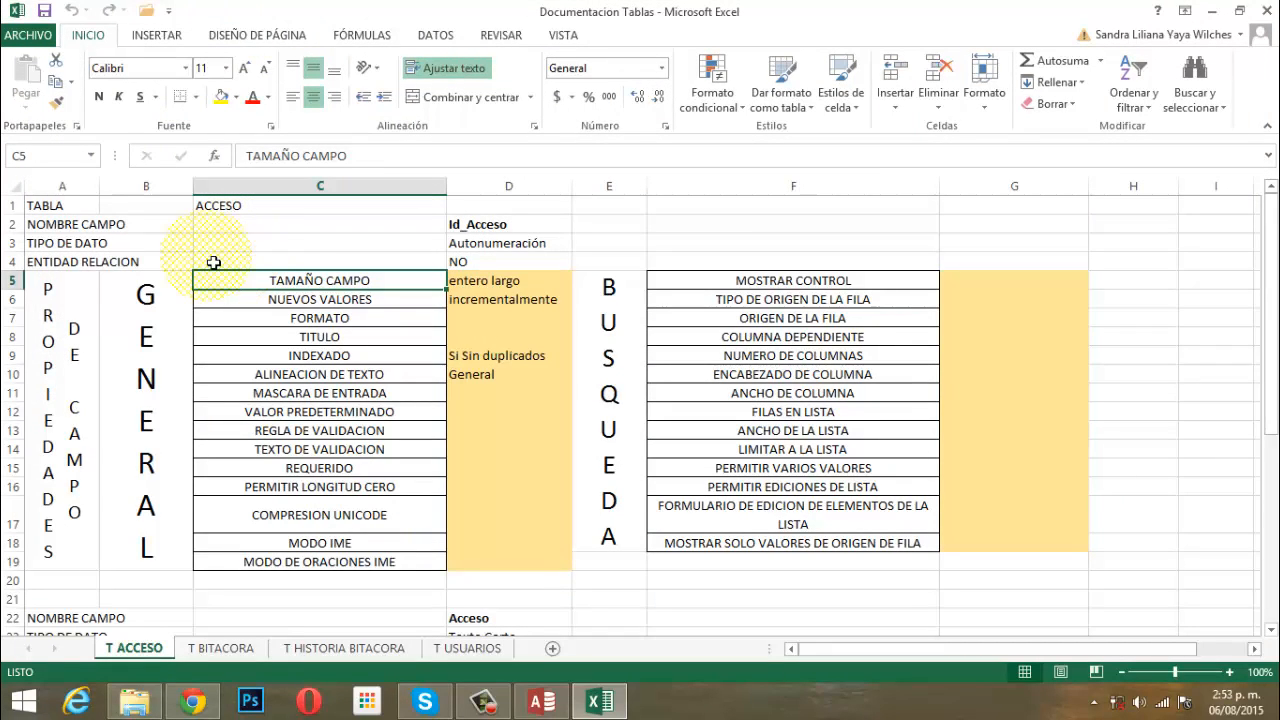
# Look through the T ACCESO, T BITACORA, T HISTORIA BITACORA and T USUARIOS sheets to see how the tables are documented.
pyautogui.scroll(-3, 789, 478)
pyautogui.scroll(3, 534, 486)
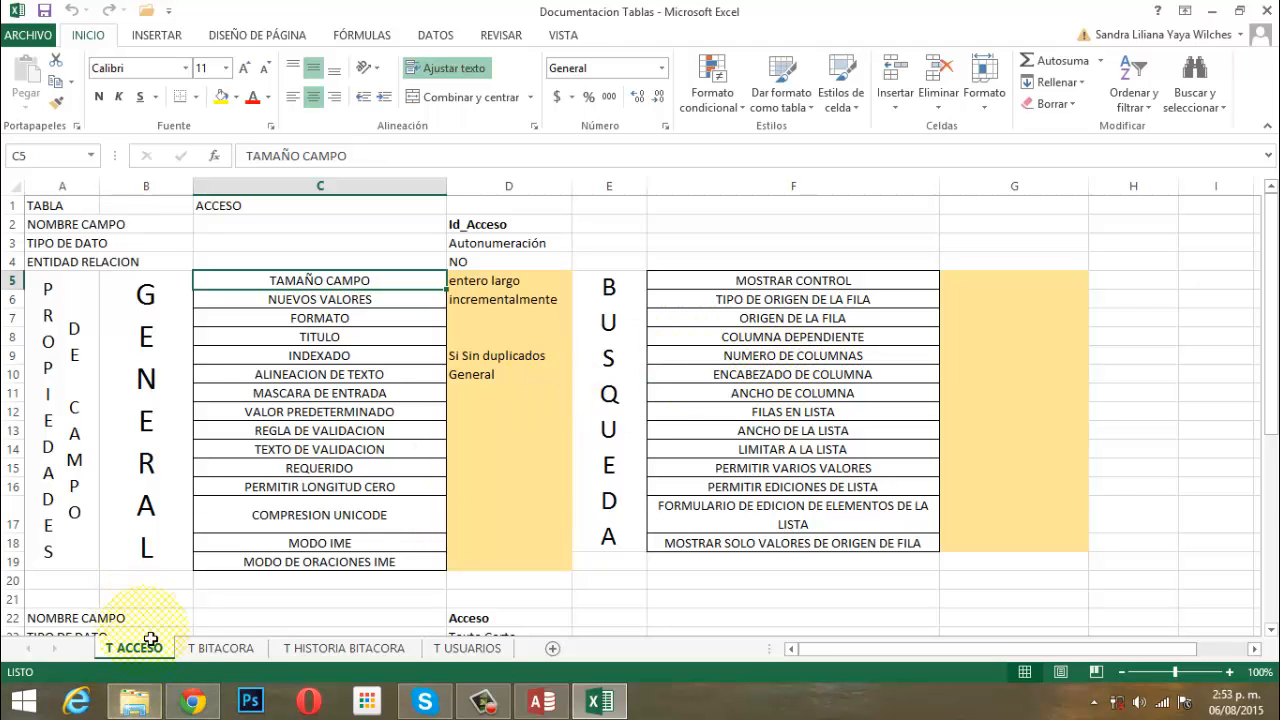
pyautogui.click(213, 652)
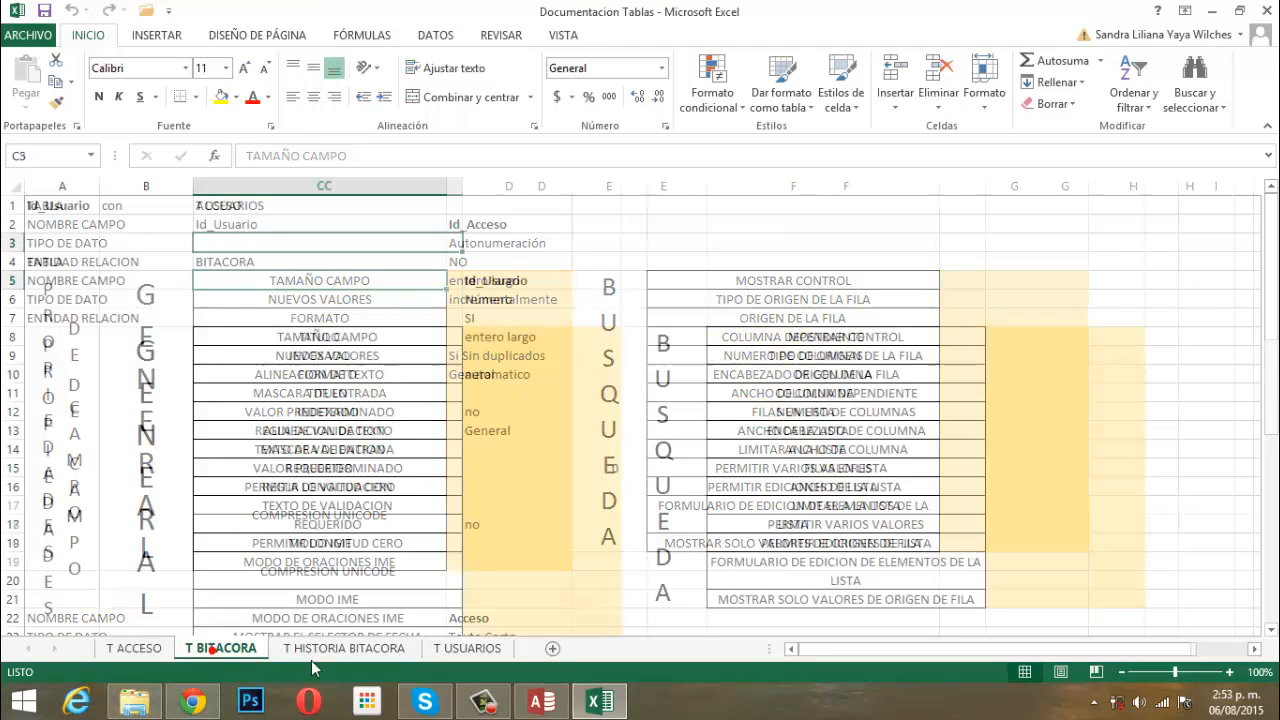
pyautogui.click(345, 652)
pyautogui.click(458, 652)
pyautogui.click(133, 650)
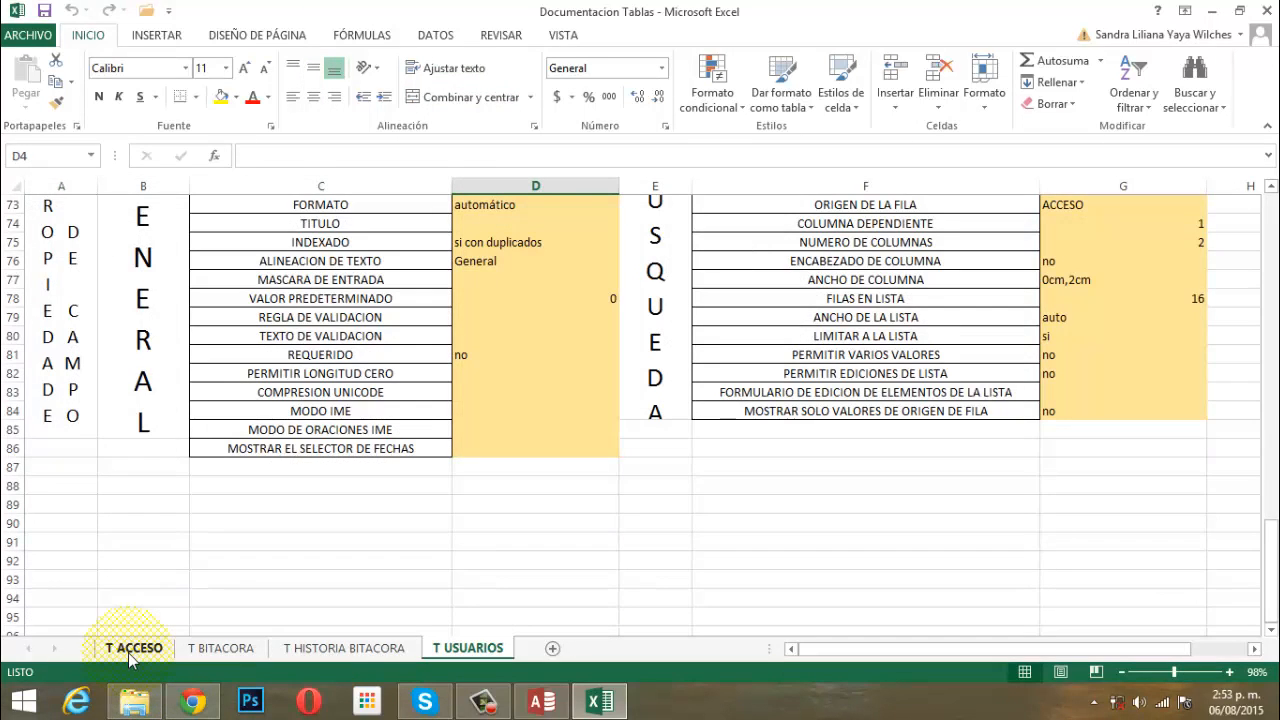
pyautogui.click(222, 650)
pyautogui.click(305, 650)
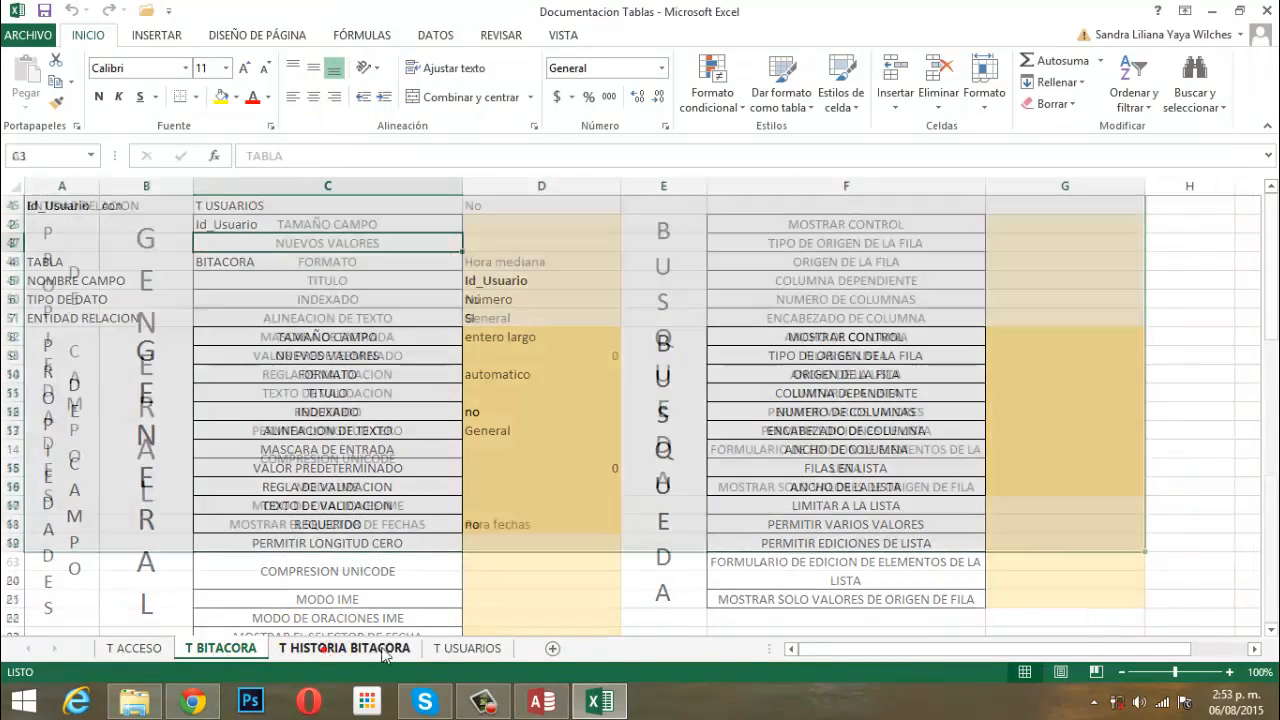
pyautogui.click(458, 650)
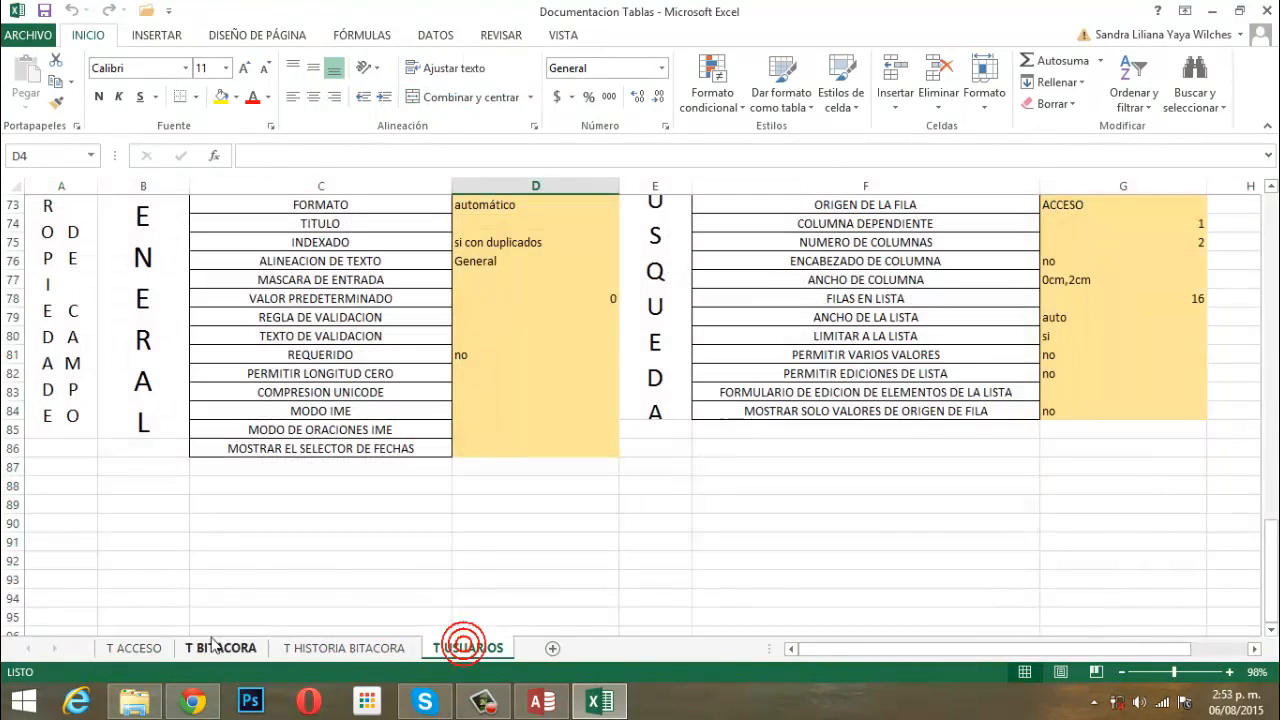
pyautogui.click(140, 650)
pyautogui.click(225, 650)
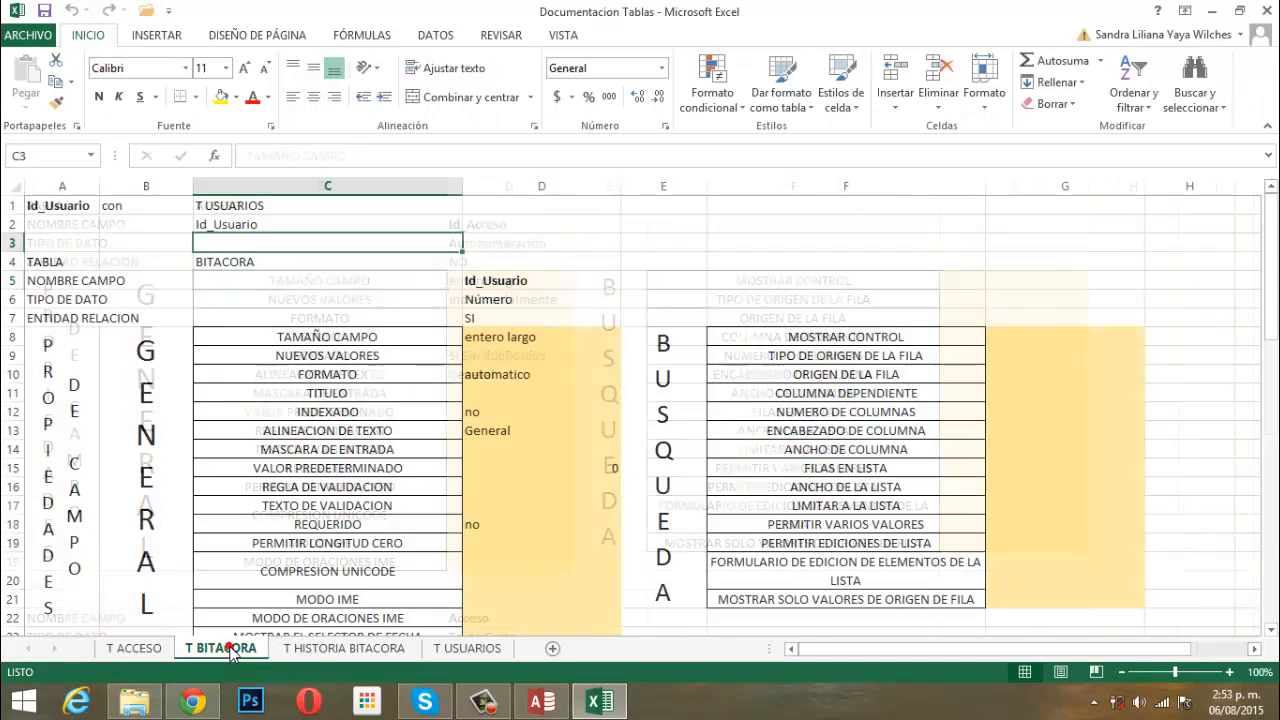
pyautogui.click(328, 650)
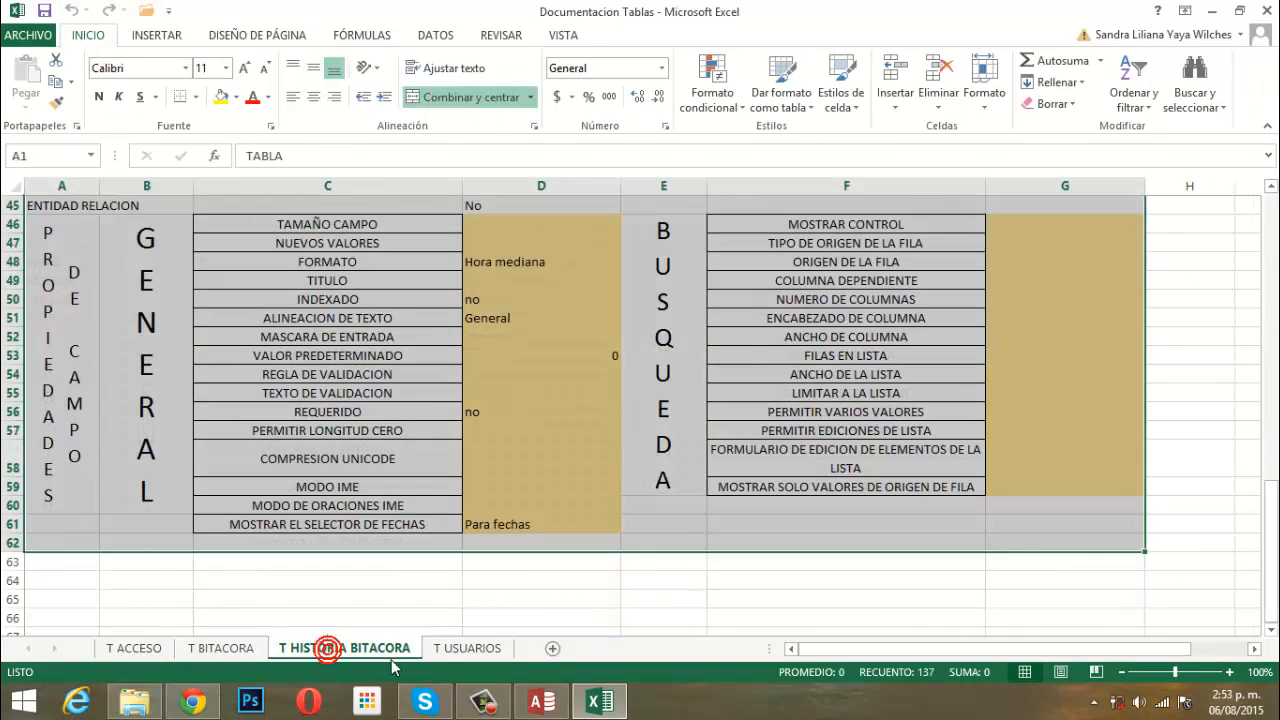
pyautogui.click(448, 648)
pyautogui.click(140, 648)
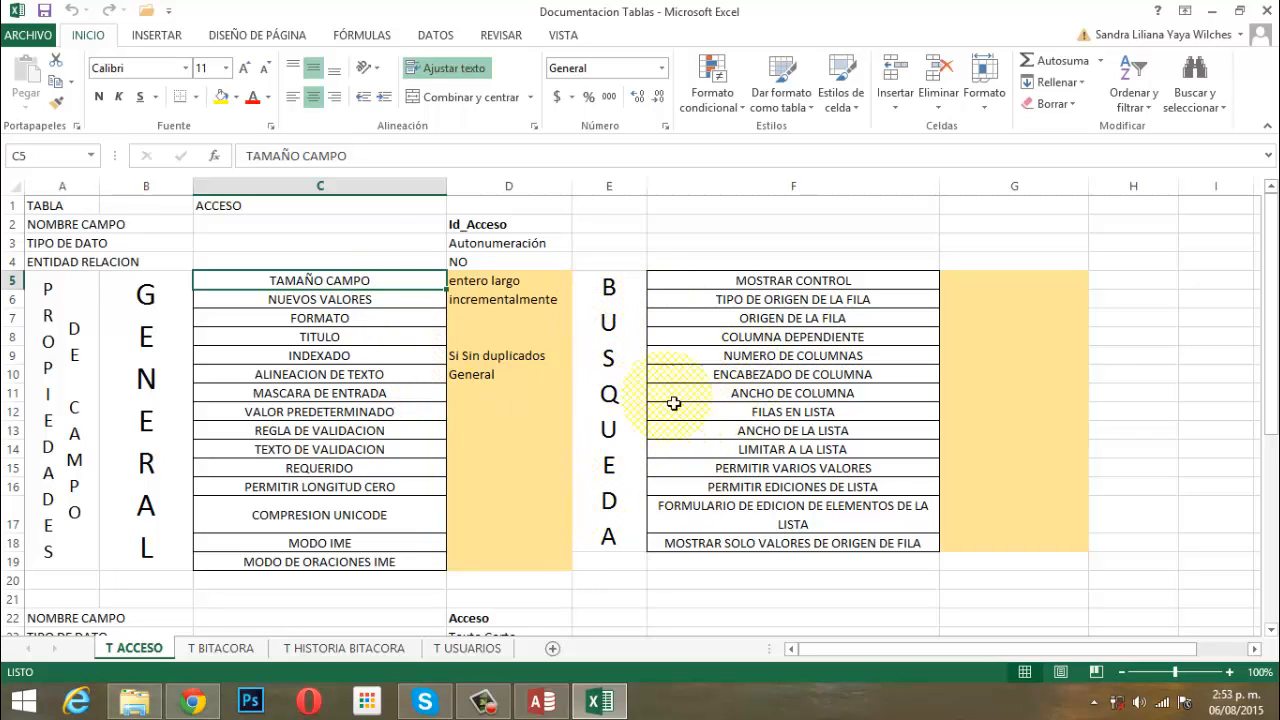
# Examine the documented field names, data types and field properties on the T ACCESO and T BITACORA sheets.
pyautogui.scroll(-2, 454, 361)
pyautogui.scroll(-5, 454, 361)
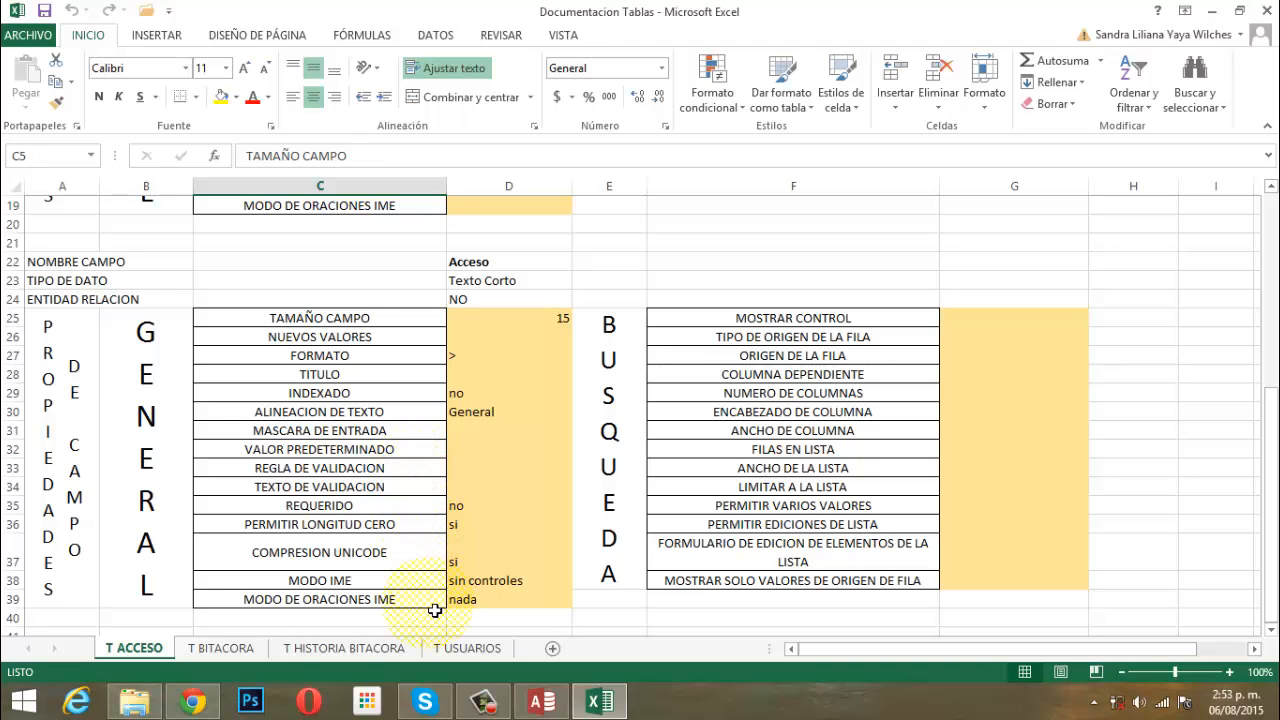
pyautogui.scroll(-4, 502, 522)
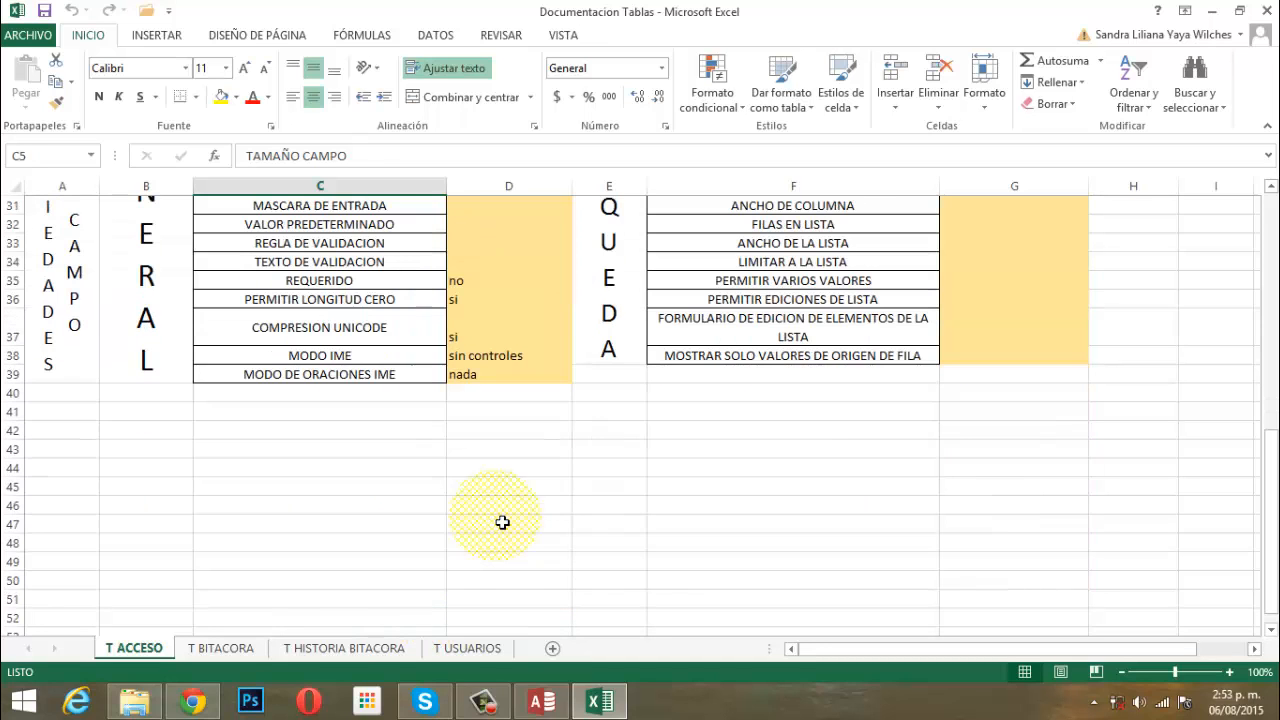
pyautogui.scroll(4, 502, 518)
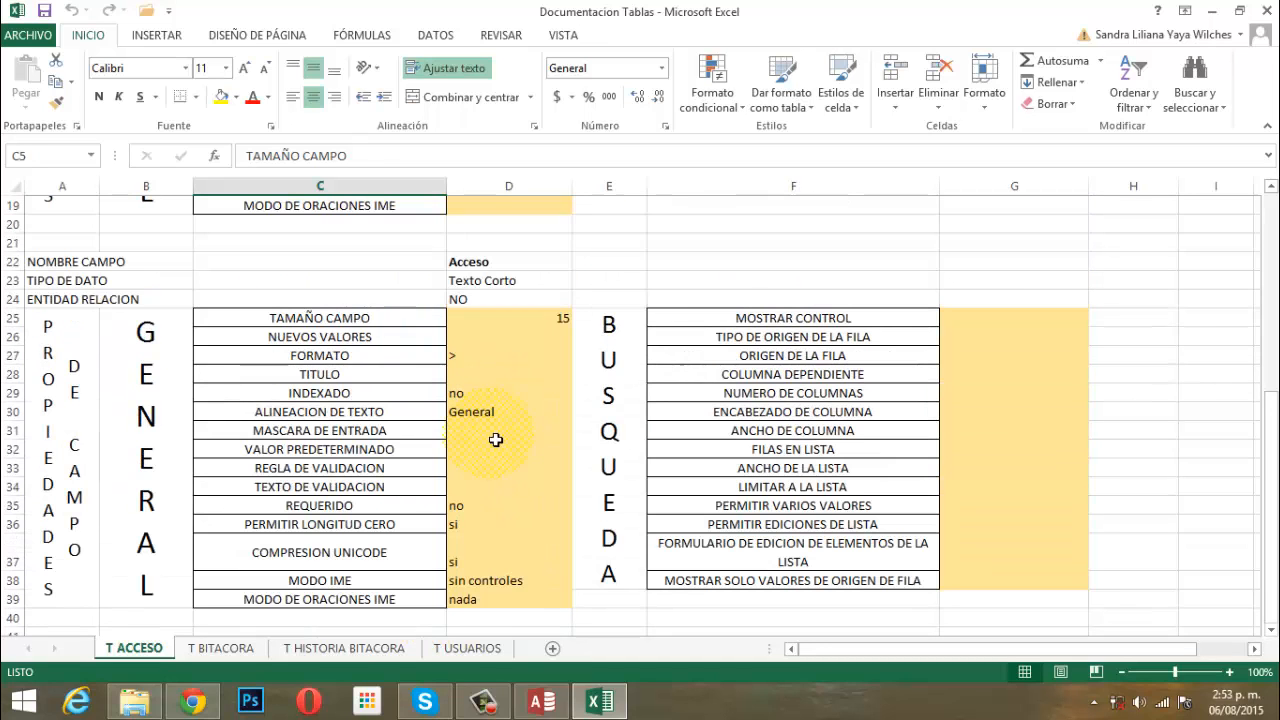
pyautogui.click(222, 648)
pyautogui.scroll(-2, 540, 365)
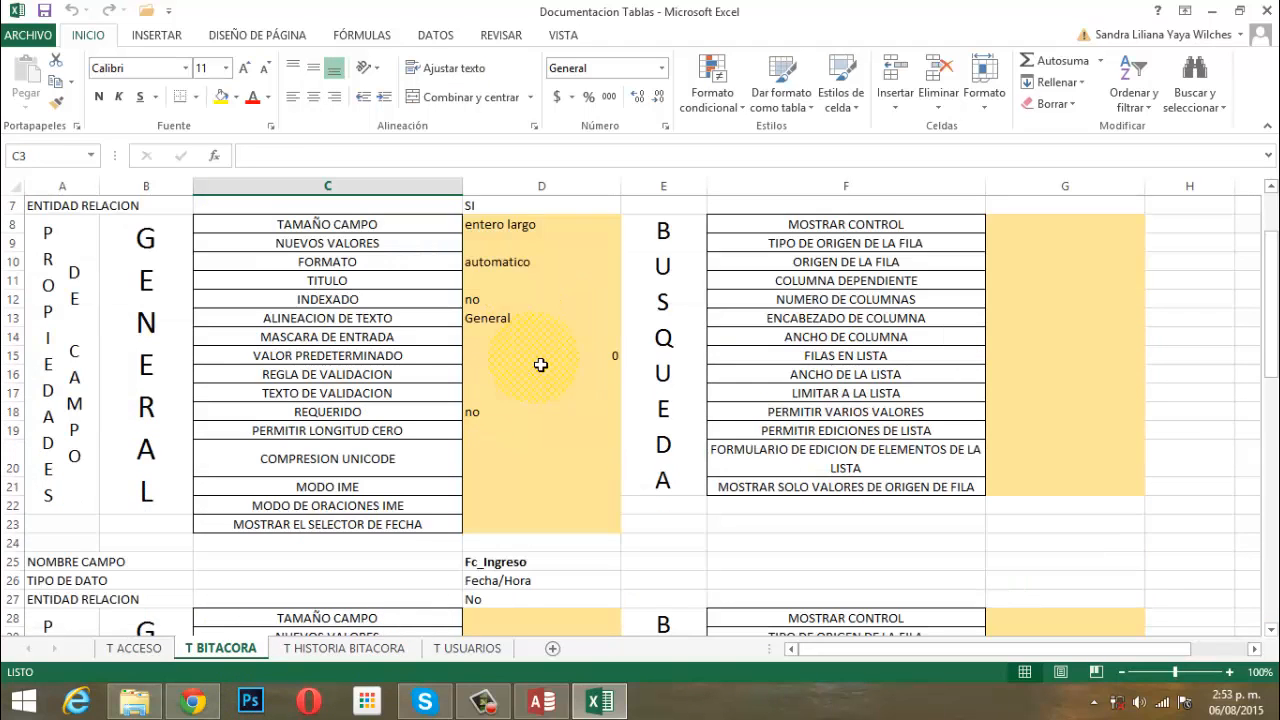
pyautogui.scroll(2, 539, 347)
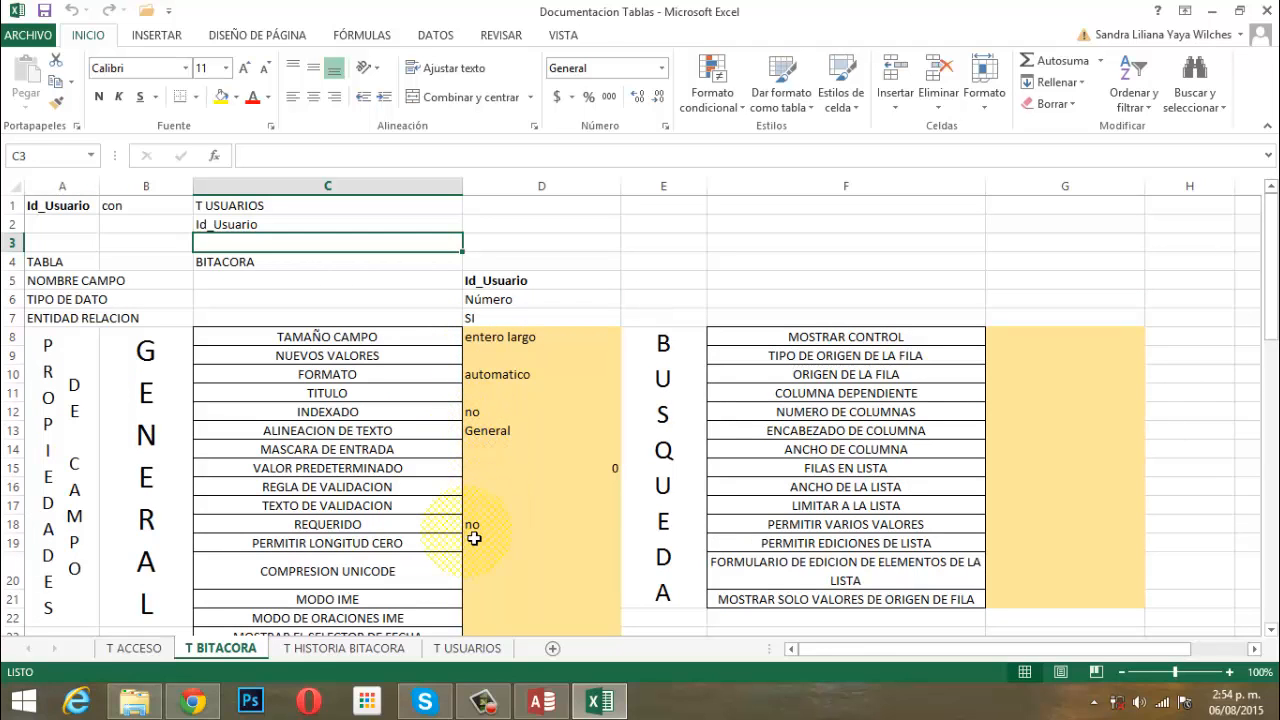
# Review the documented properties of the Id_Usuario, Fc_Ingreso and Hr_Ingreso fields on the T BITACORA sheet.
pyautogui.scroll(-6, 499, 432)
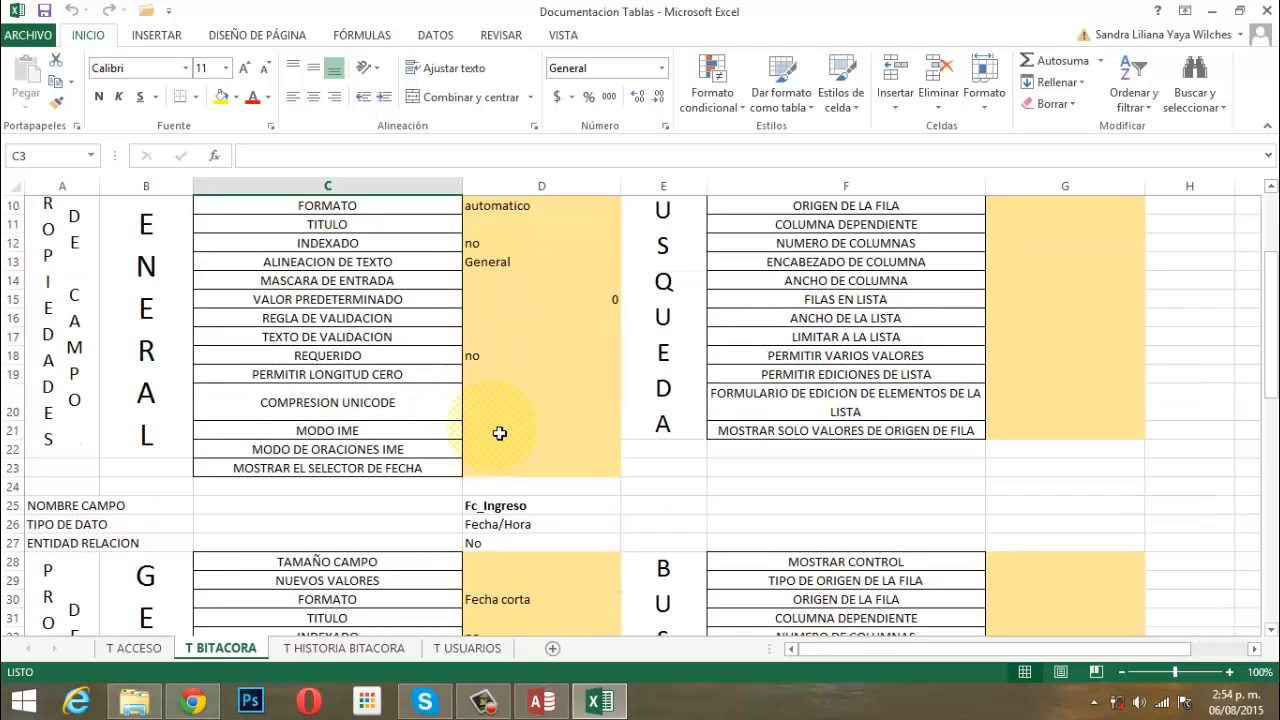
pyautogui.scroll(-2, 499, 432)
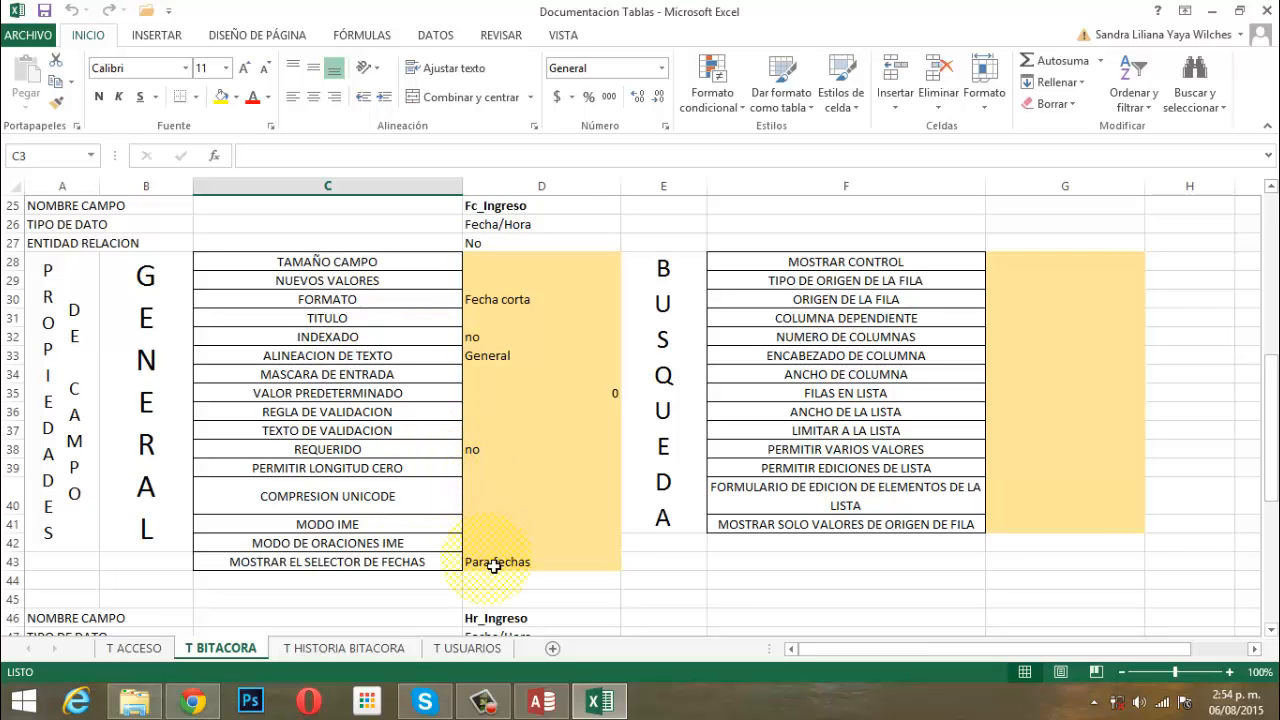
pyautogui.scroll(-2, 610, 565)
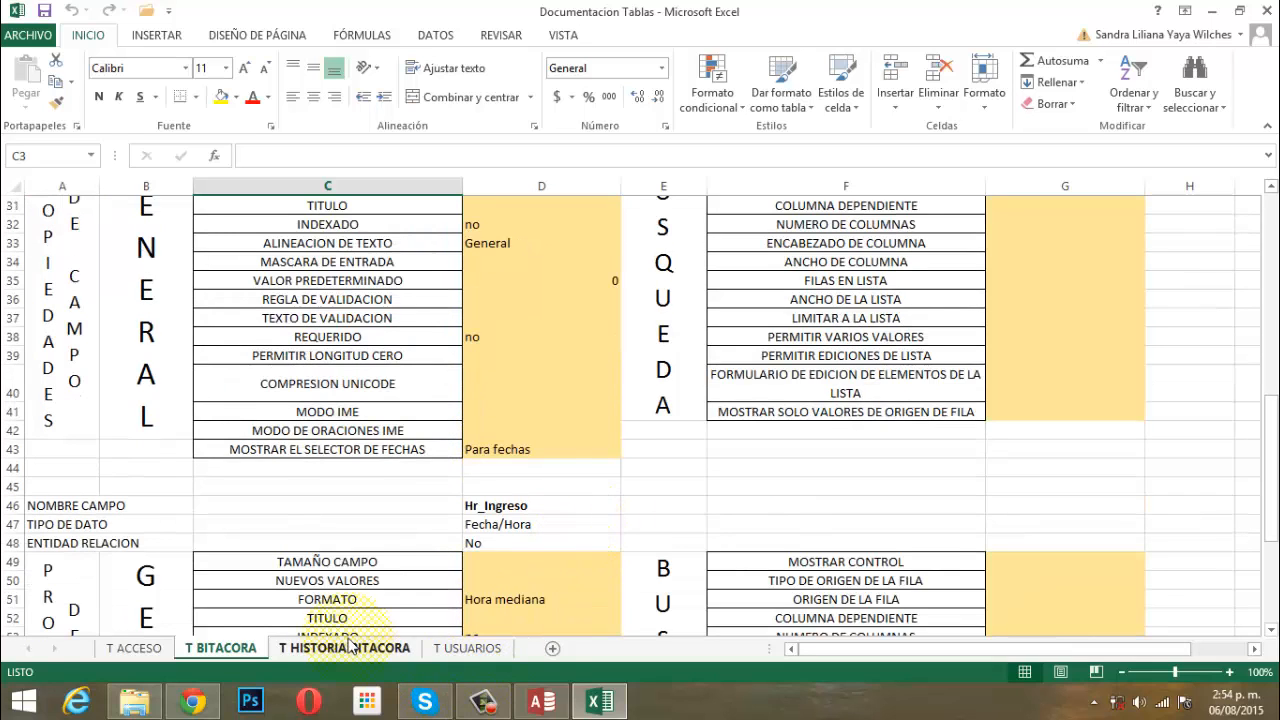
# Examine the documentation of the Id_Usuario, Login, Password and Id_Acceso fields on the T USUARIOS sheet, including the Id_Acceso lookup properties.
pyautogui.click(467, 648)
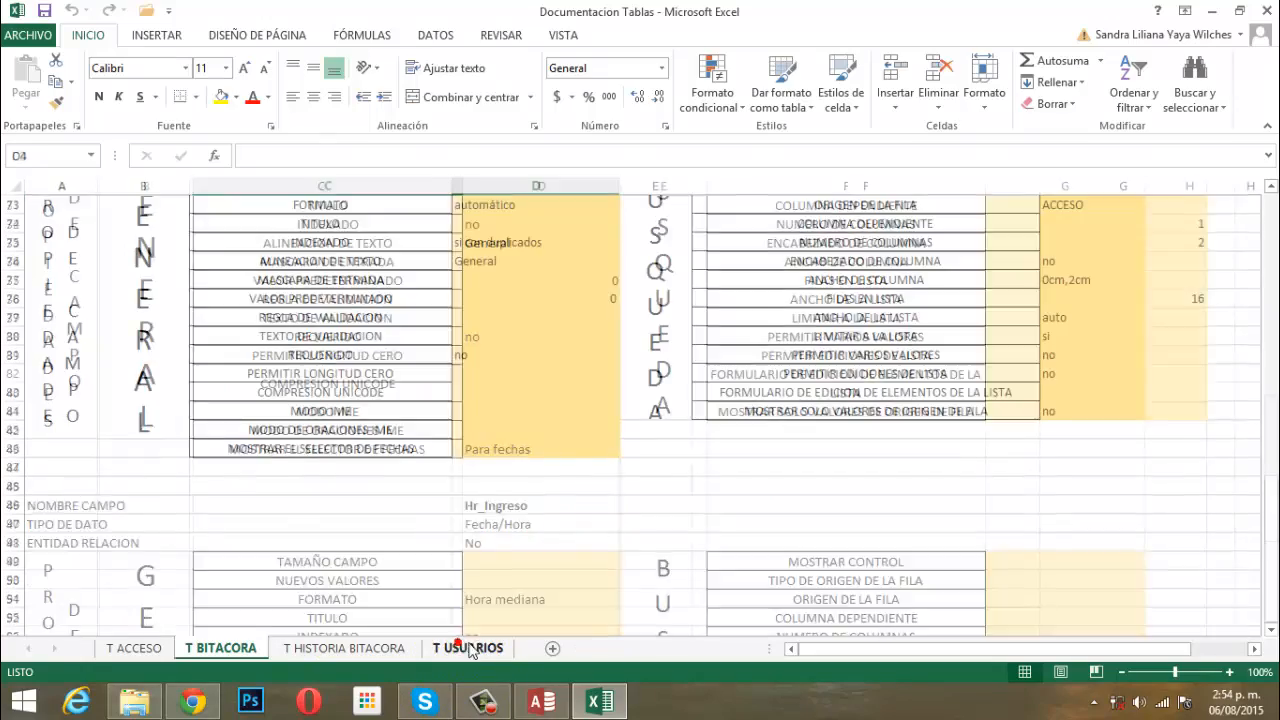
pyautogui.scroll(16, 597, 401)
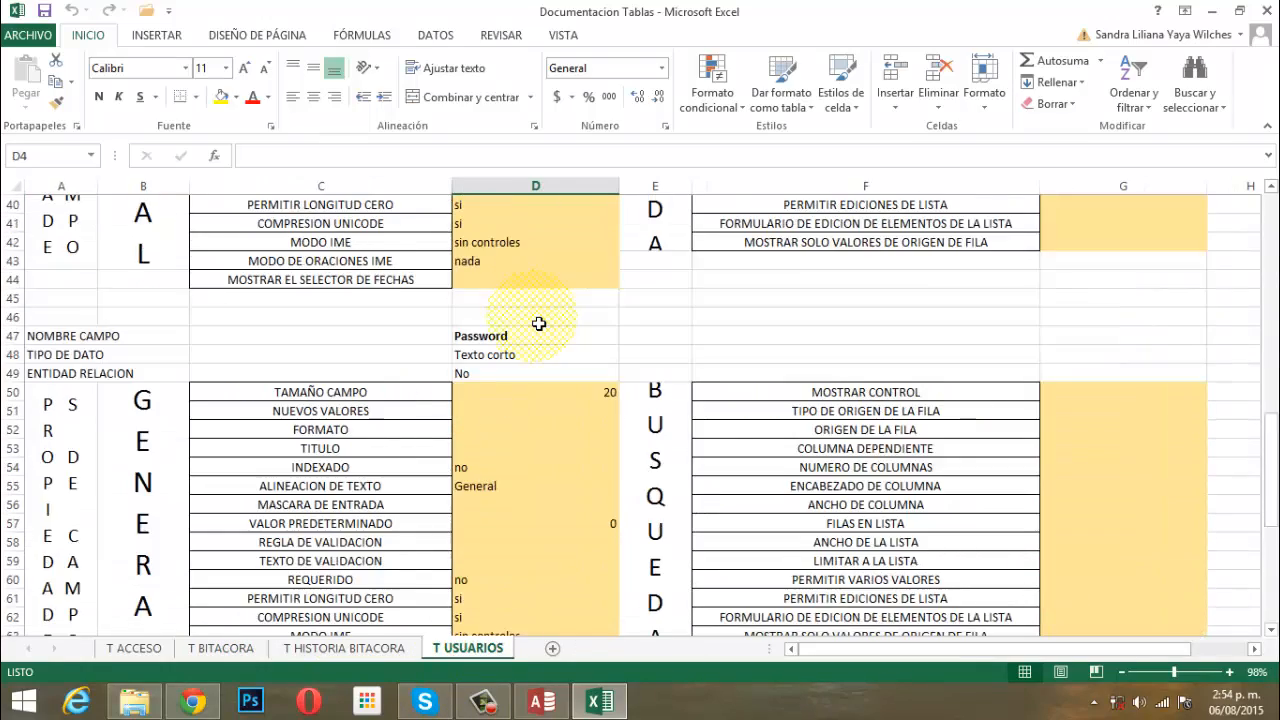
pyautogui.scroll(6, 538, 318)
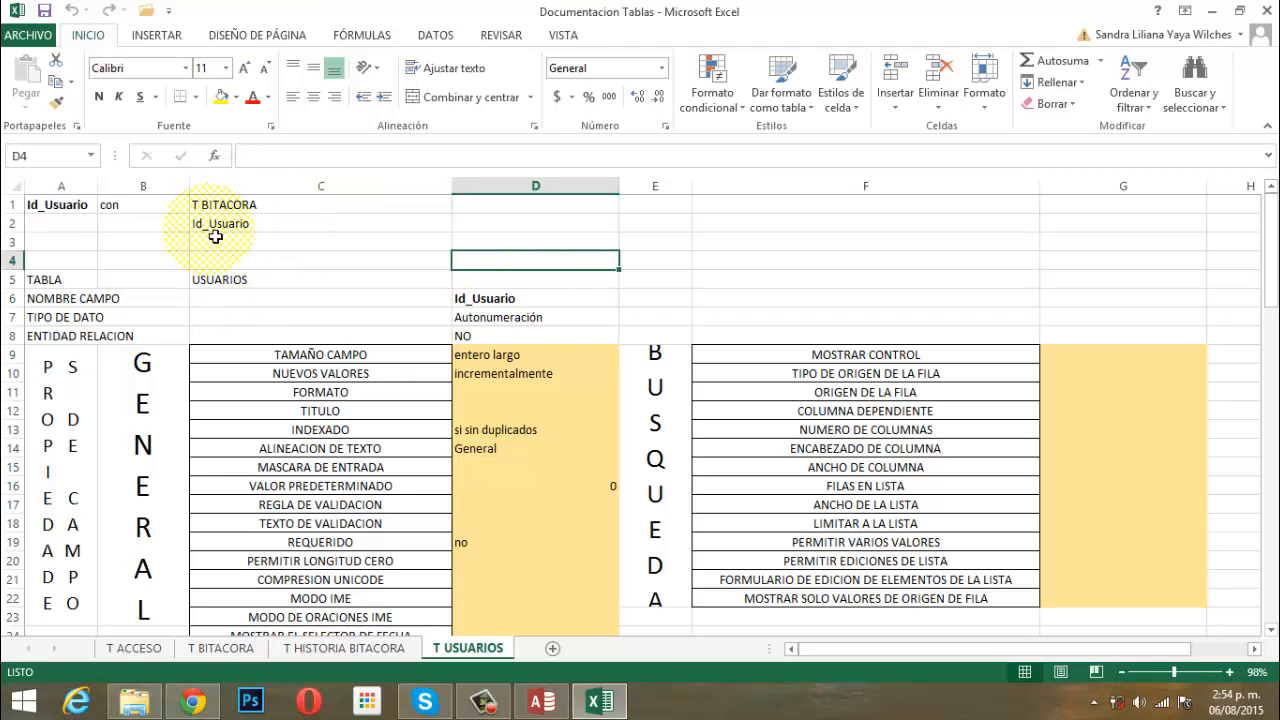
pyautogui.scroll(-4, 487, 345)
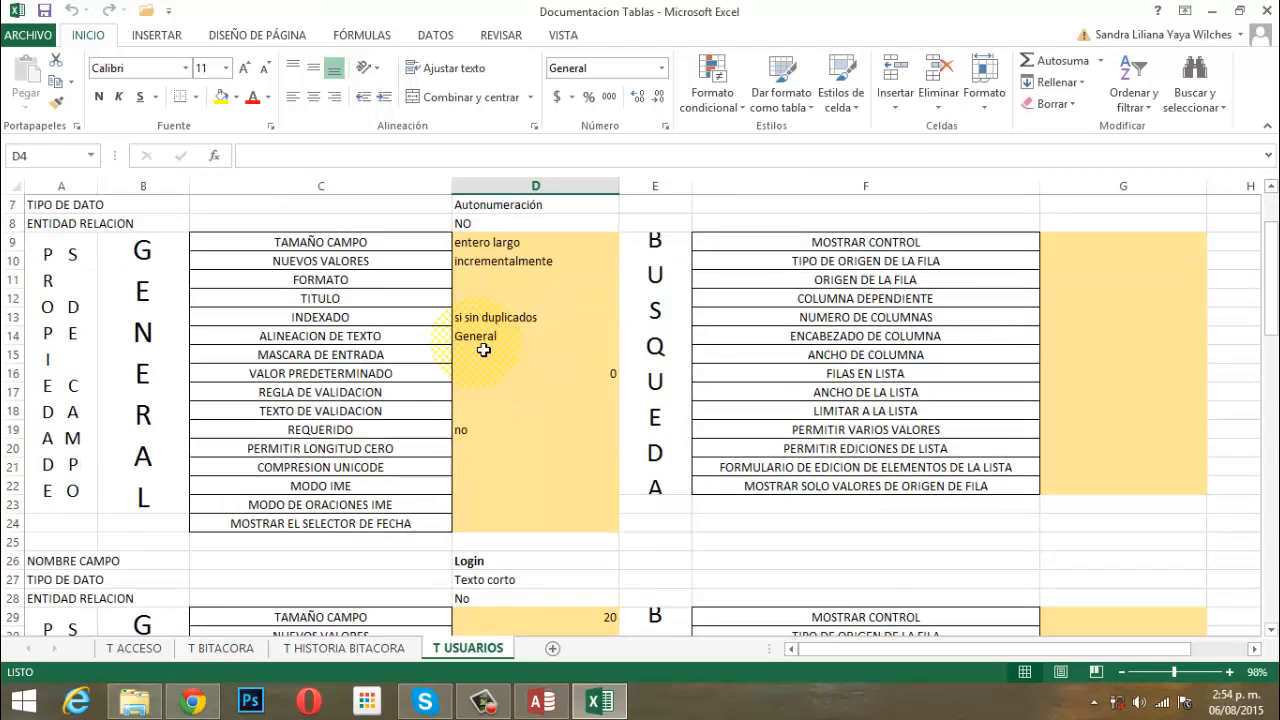
pyautogui.scroll(-12, 489, 360)
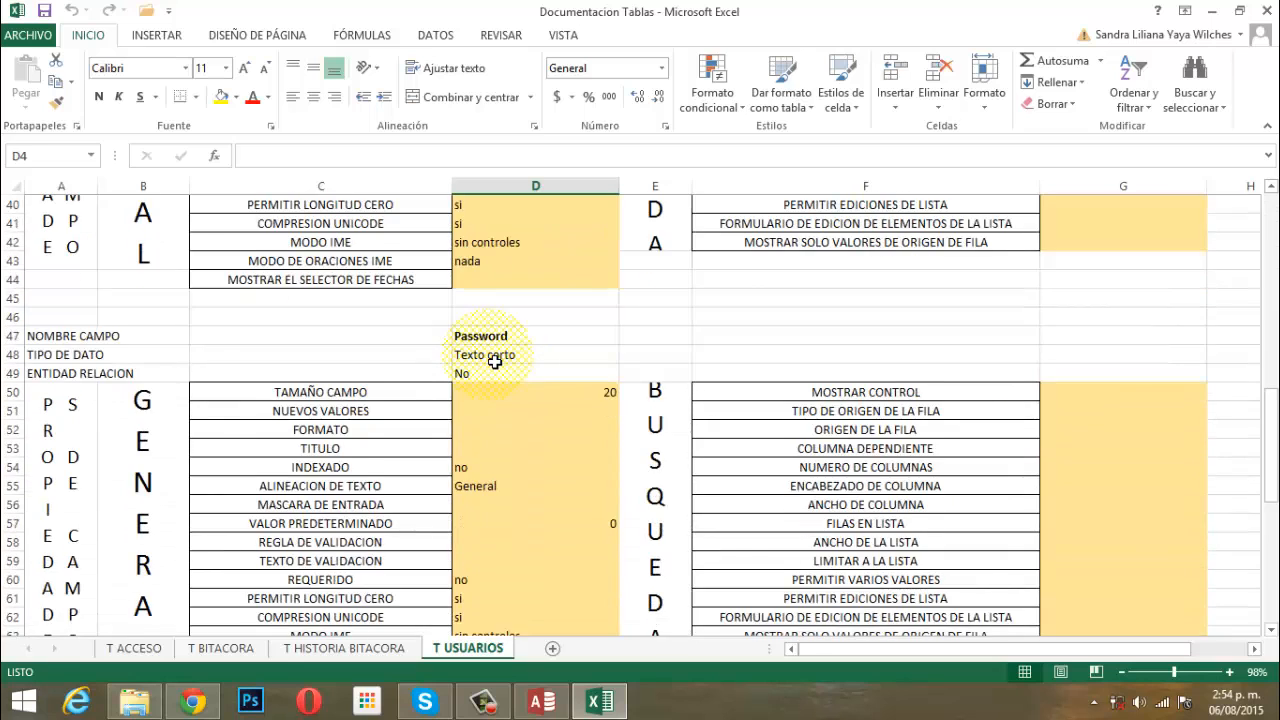
pyautogui.scroll(-5, 494, 361)
pyautogui.scroll(-2, 1060, 460)
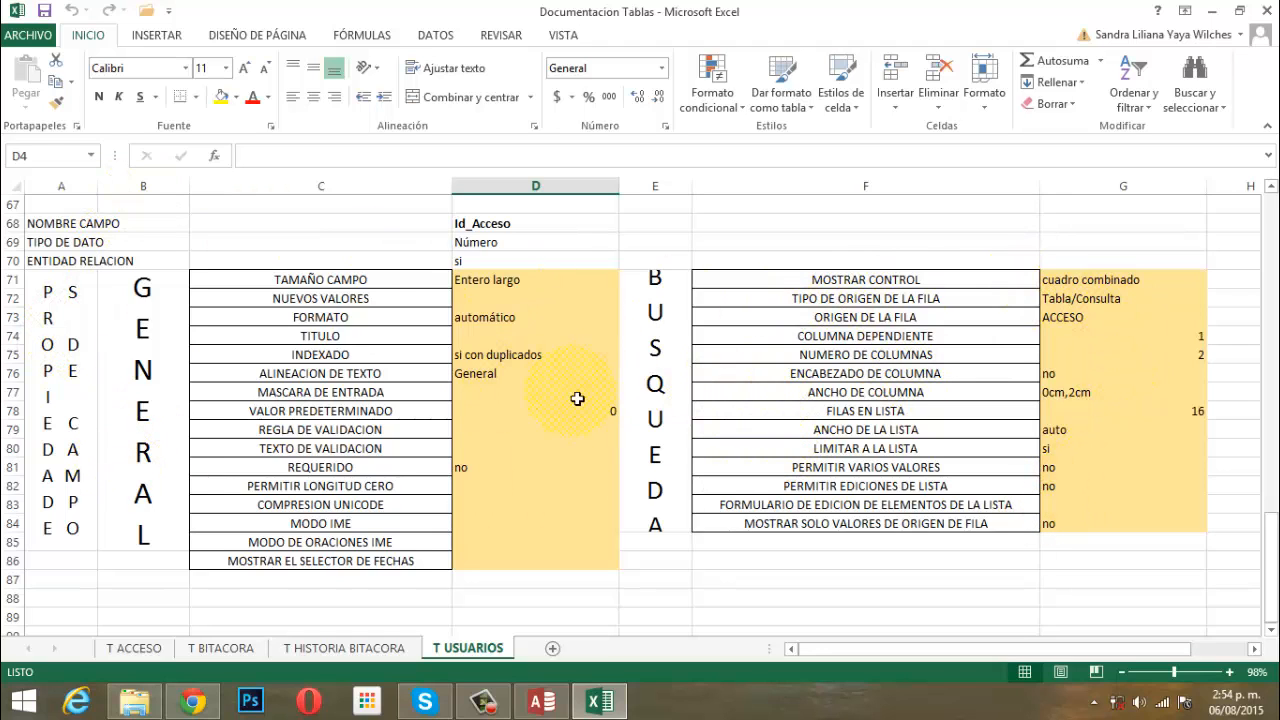
pyautogui.scroll(2, 657, 386)
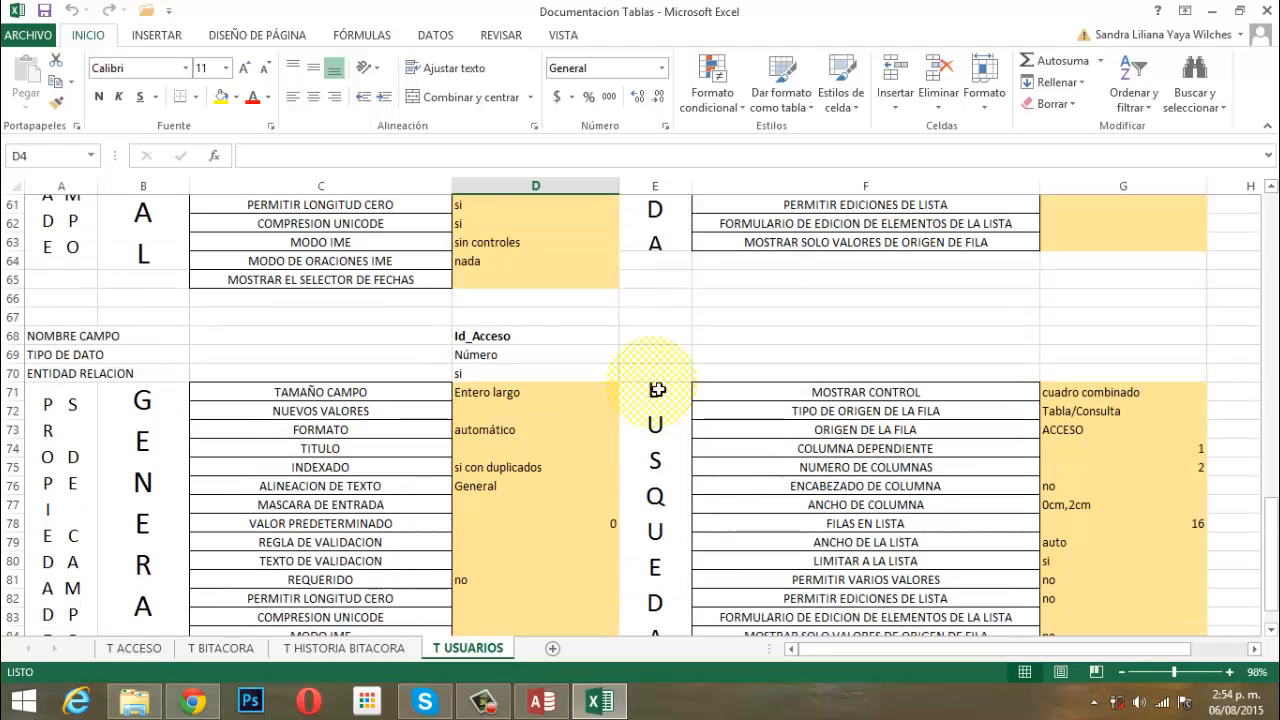
pyautogui.scroll(-2, 670, 419)
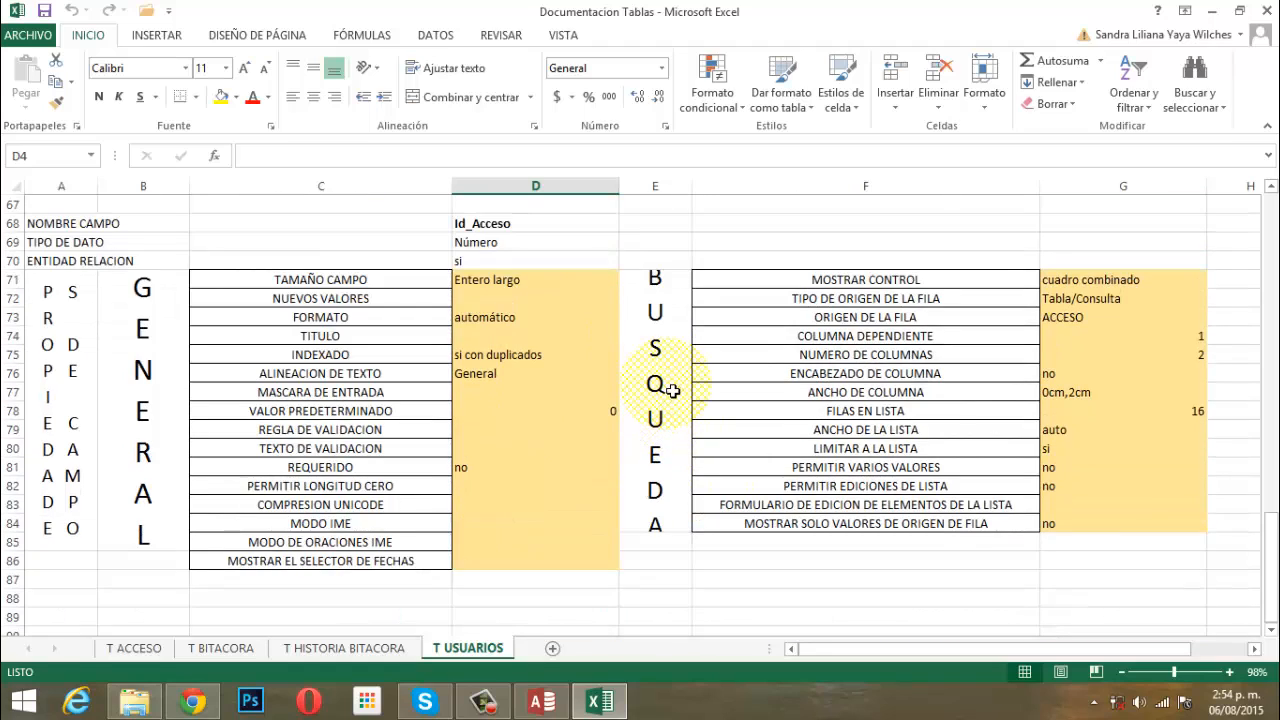
pyautogui.scroll(16, 745, 368)
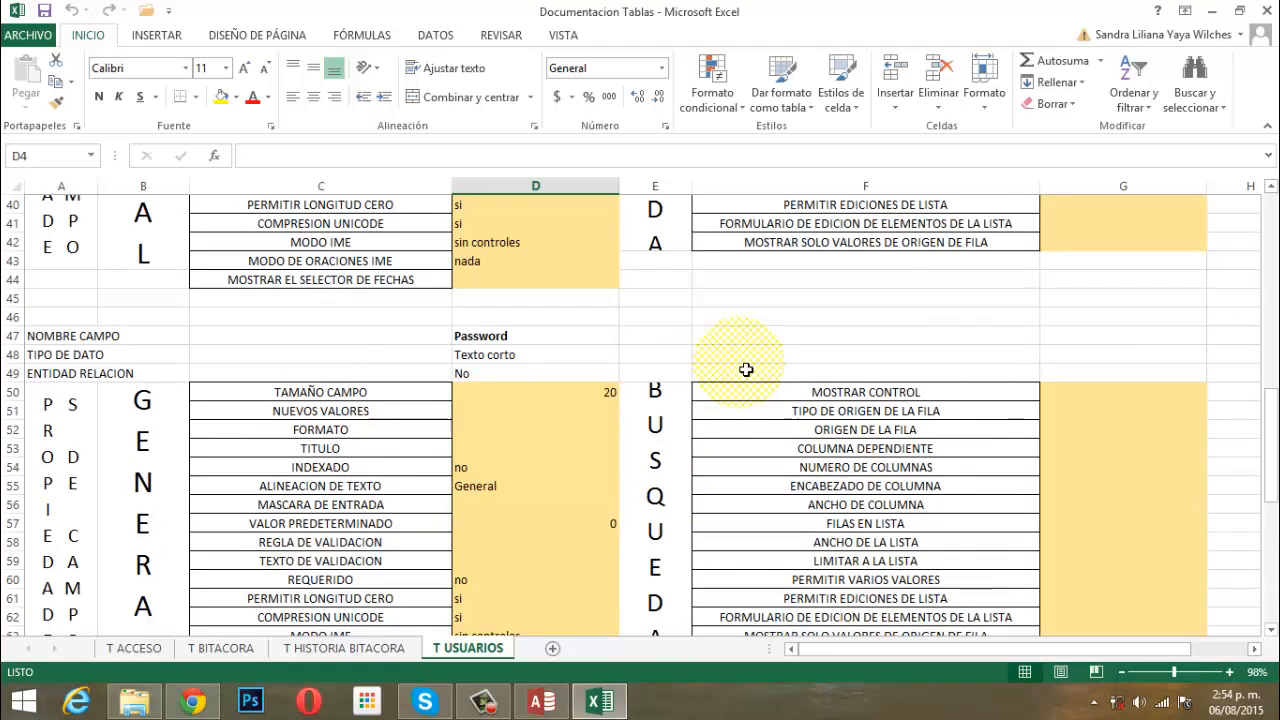
pyautogui.scroll(6, 745, 368)
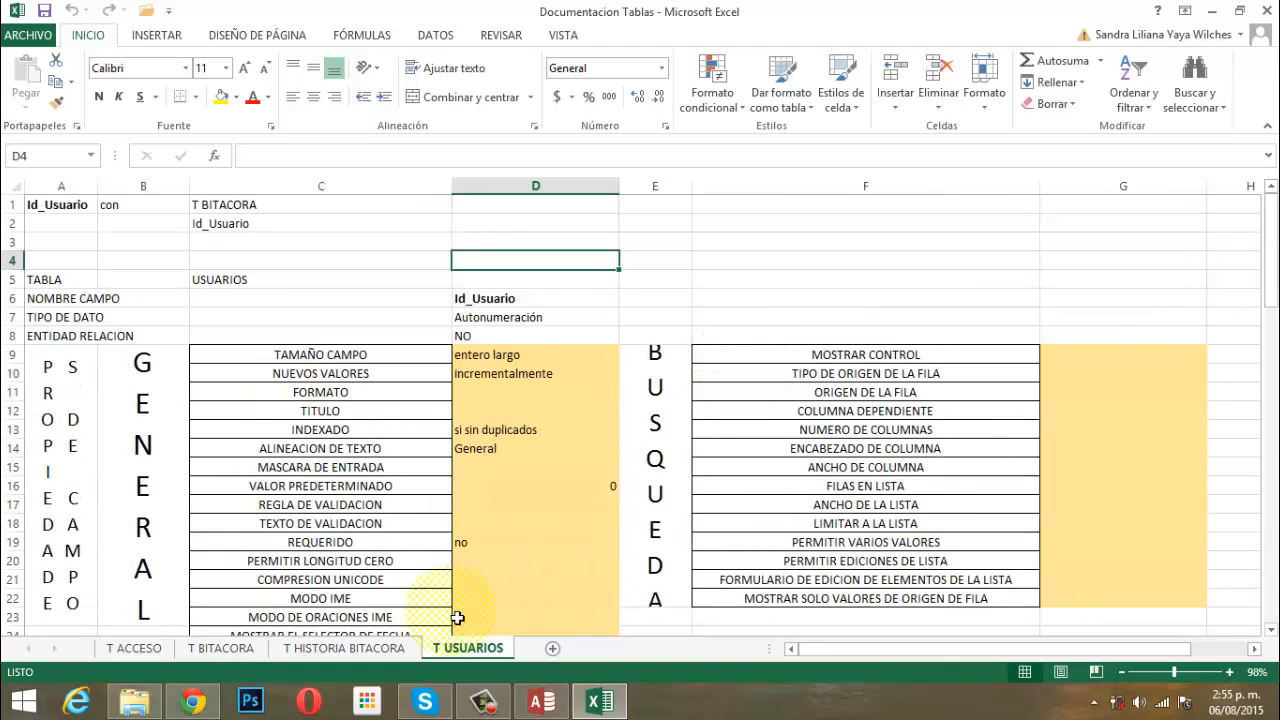
# Show the T ACCESO sheet and arrange the workbook and the VIDEO HINDI MOVIES database in smaller windows so both are visible.
pyautogui.click(140, 648)
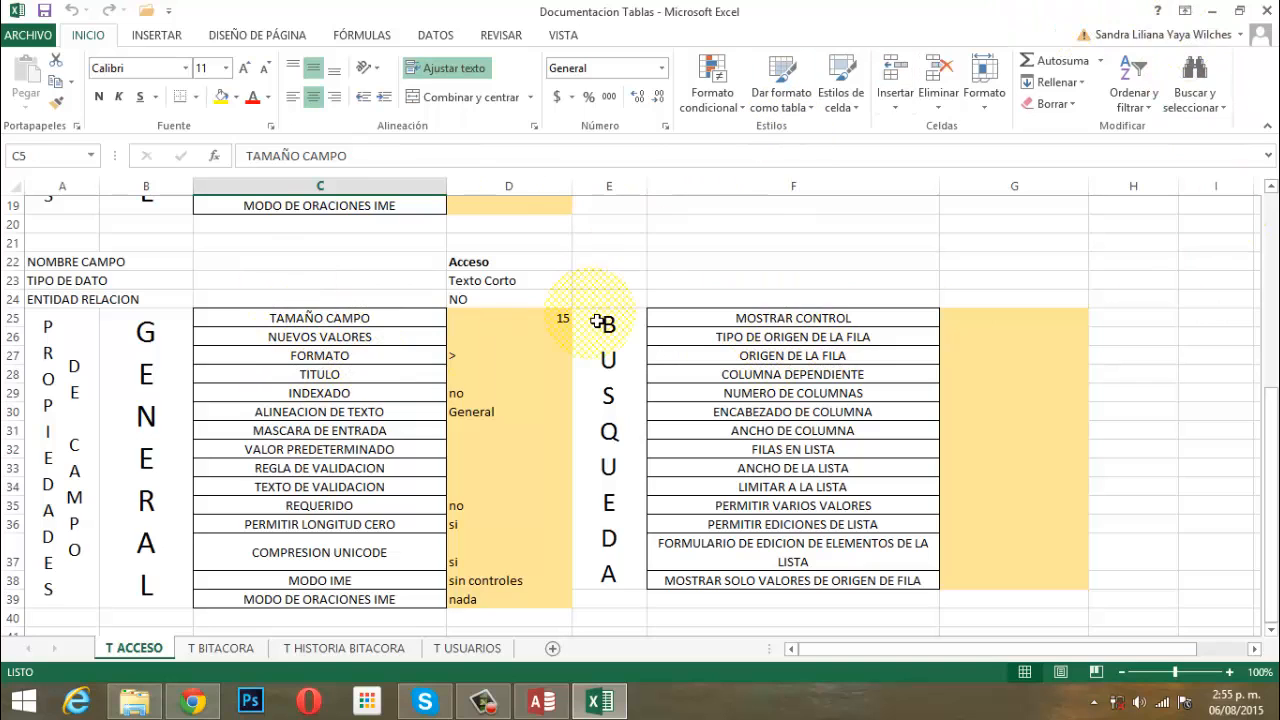
pyautogui.click(1240, 12)
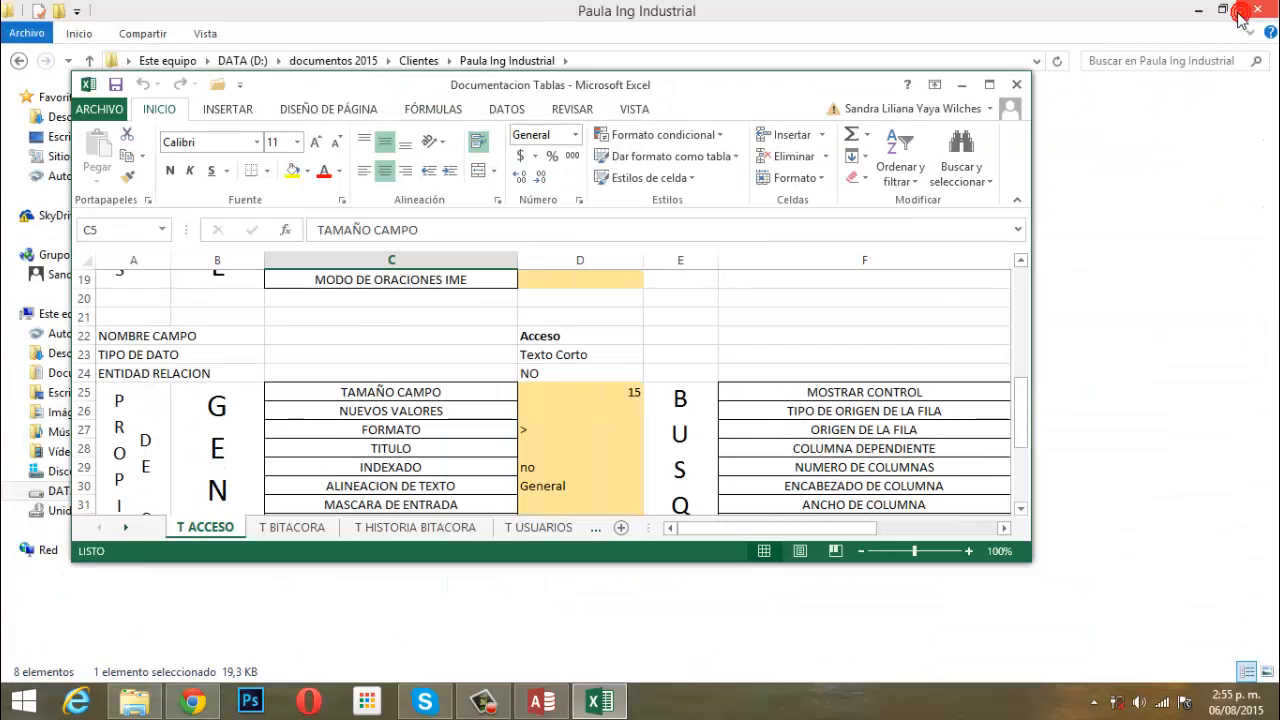
pyautogui.moveTo(553, 95); pyautogui.dragTo(969, 92)
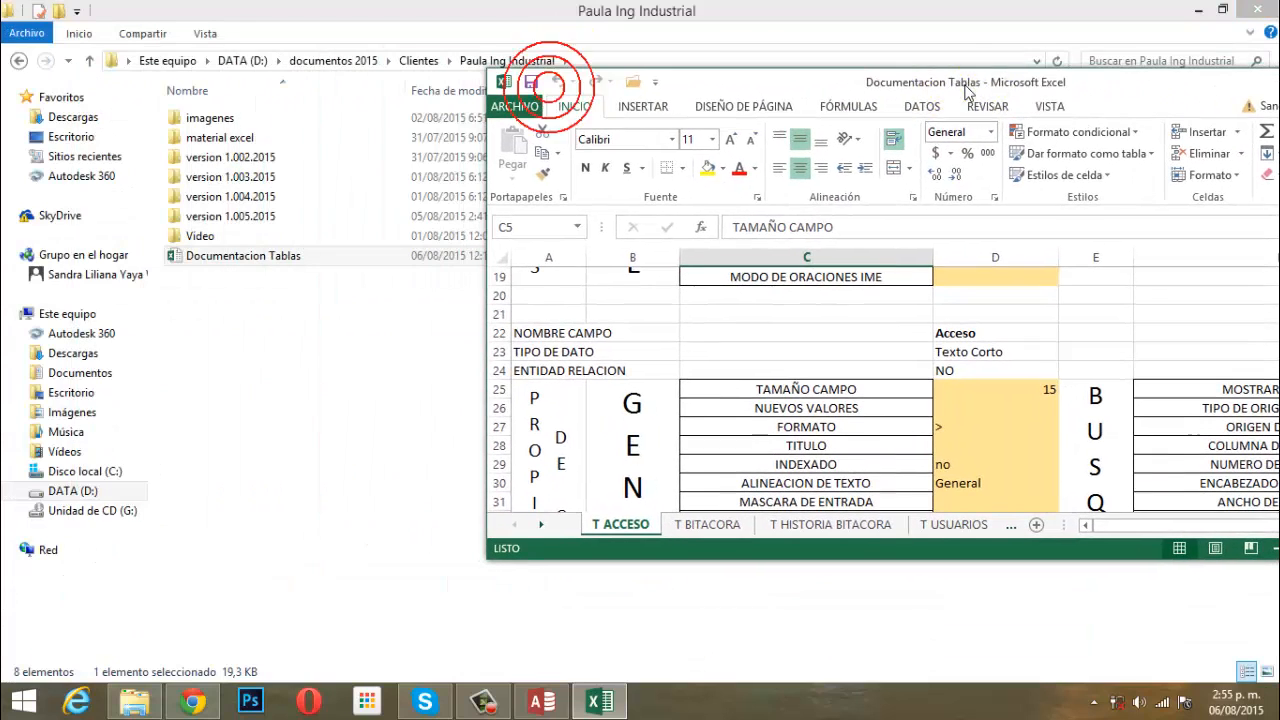
pyautogui.click(556, 706)
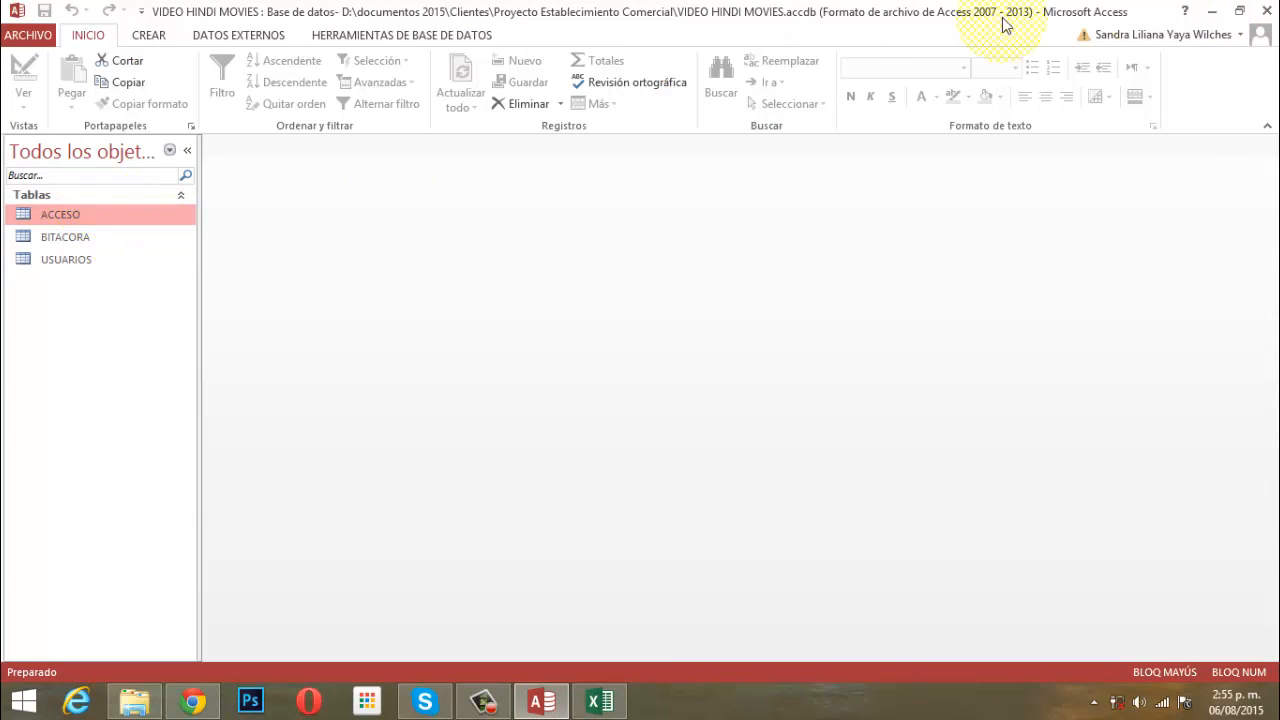
pyautogui.click(1238, 14)
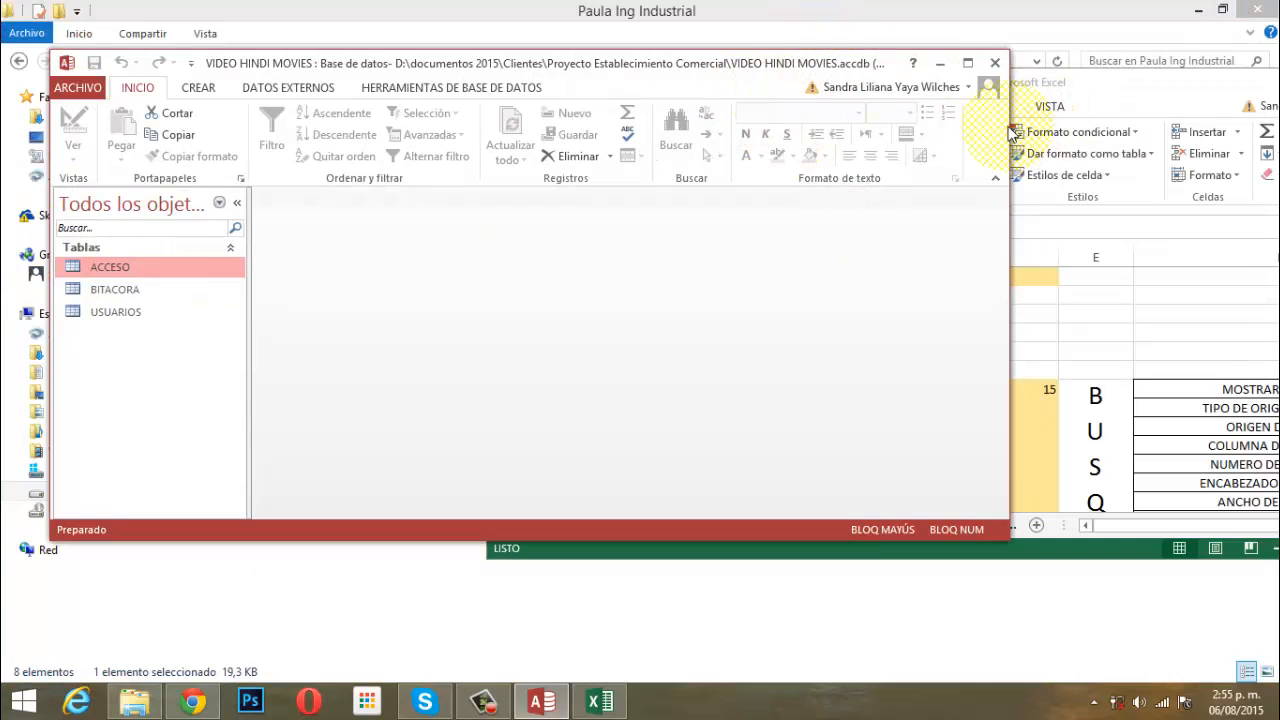
pyautogui.moveTo(763, 68); pyautogui.dragTo(736, 35)
pyautogui.click(1174, 90)
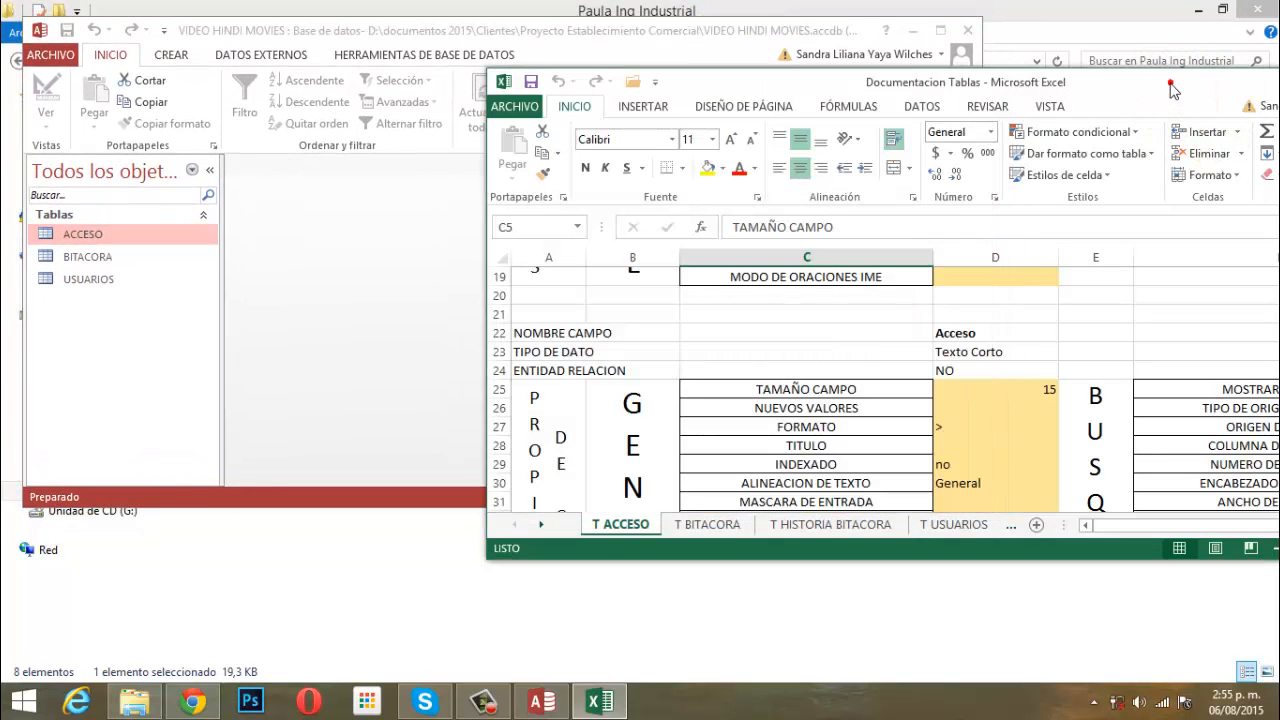
pyautogui.moveTo(1163, 84); pyautogui.dragTo(1247, 244)
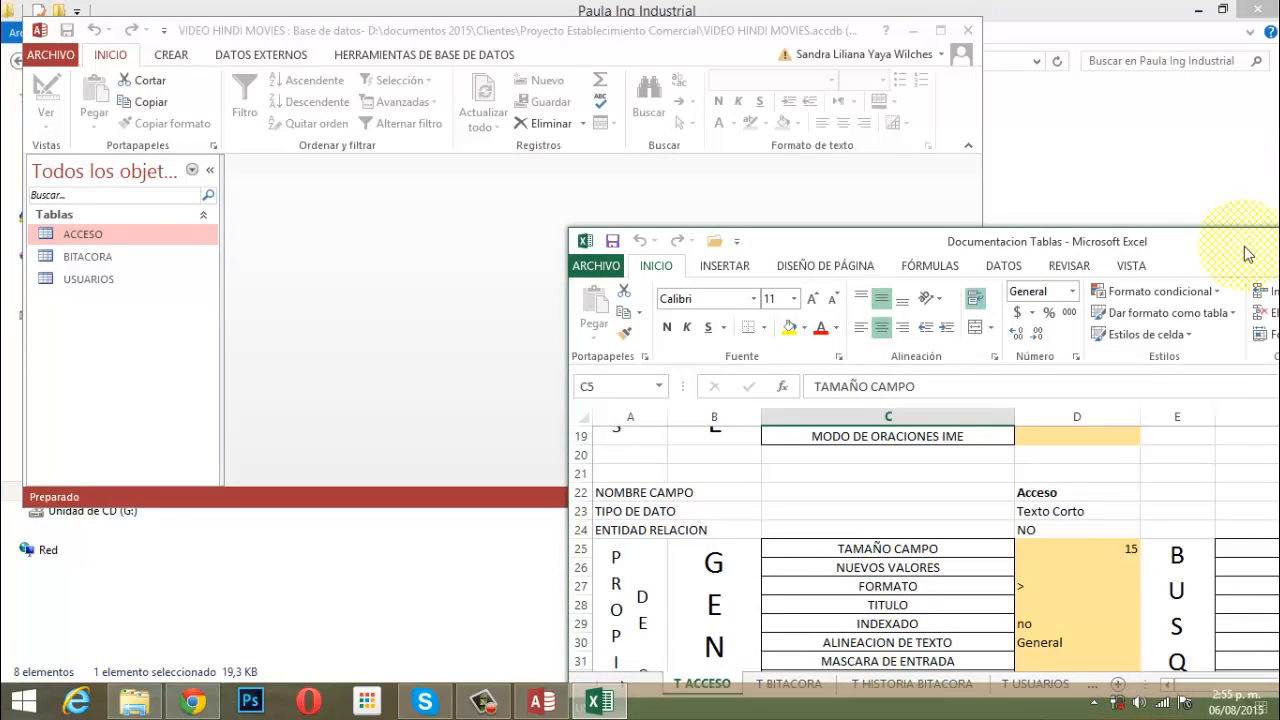
# Open the ACCESO table of the VIDEO HINDI MOVIES database in Design view.
pyautogui.click(76, 238)
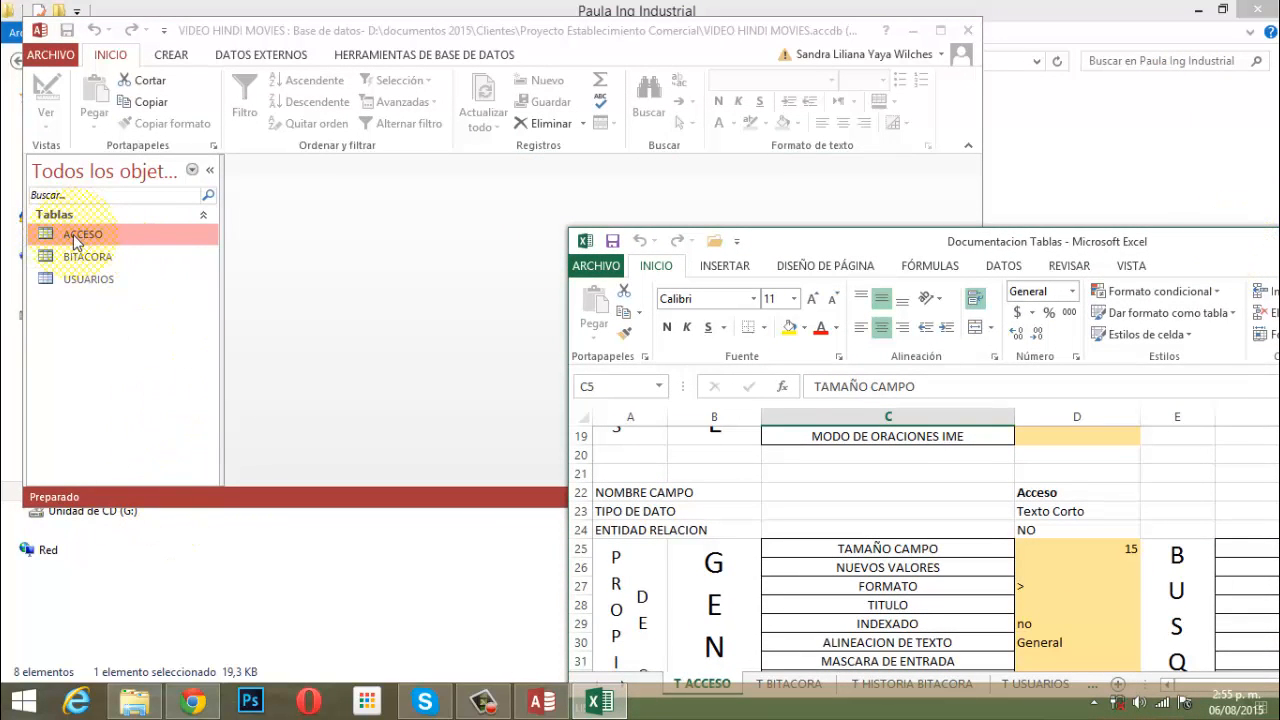
pyautogui.doubleClick(75, 238)
pyautogui.rightClick(74, 240)
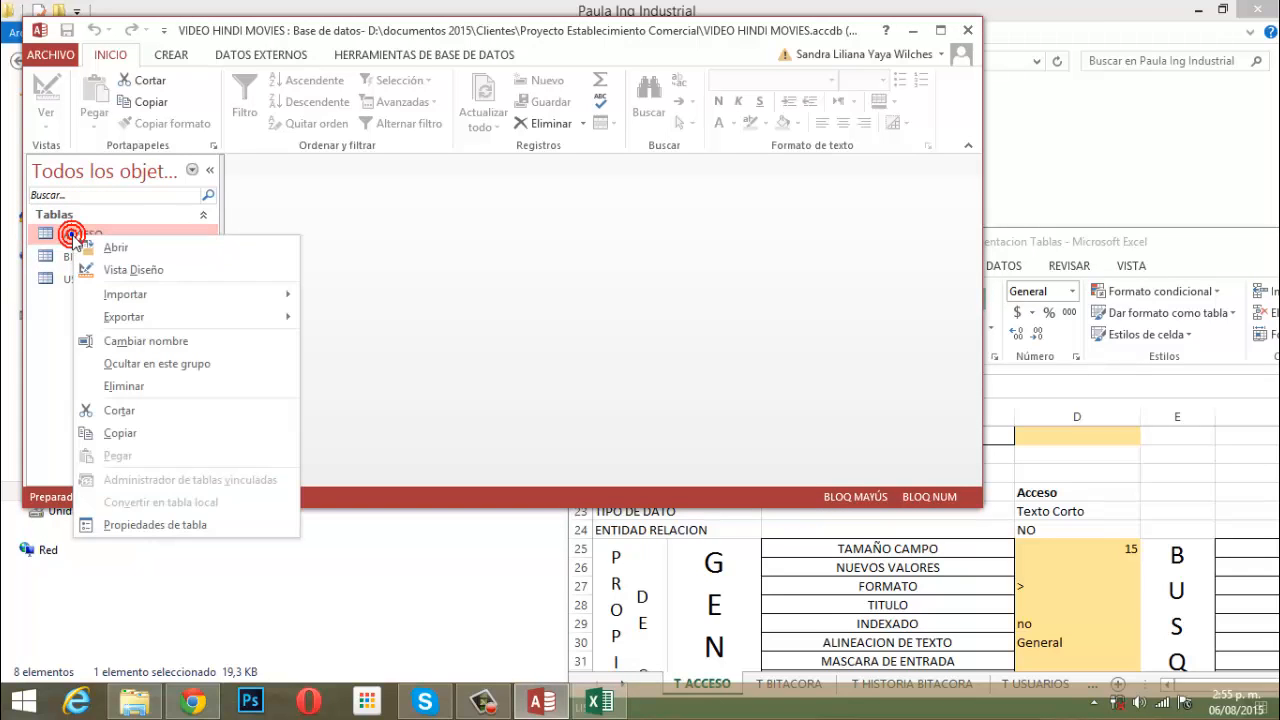
pyautogui.click(145, 270)
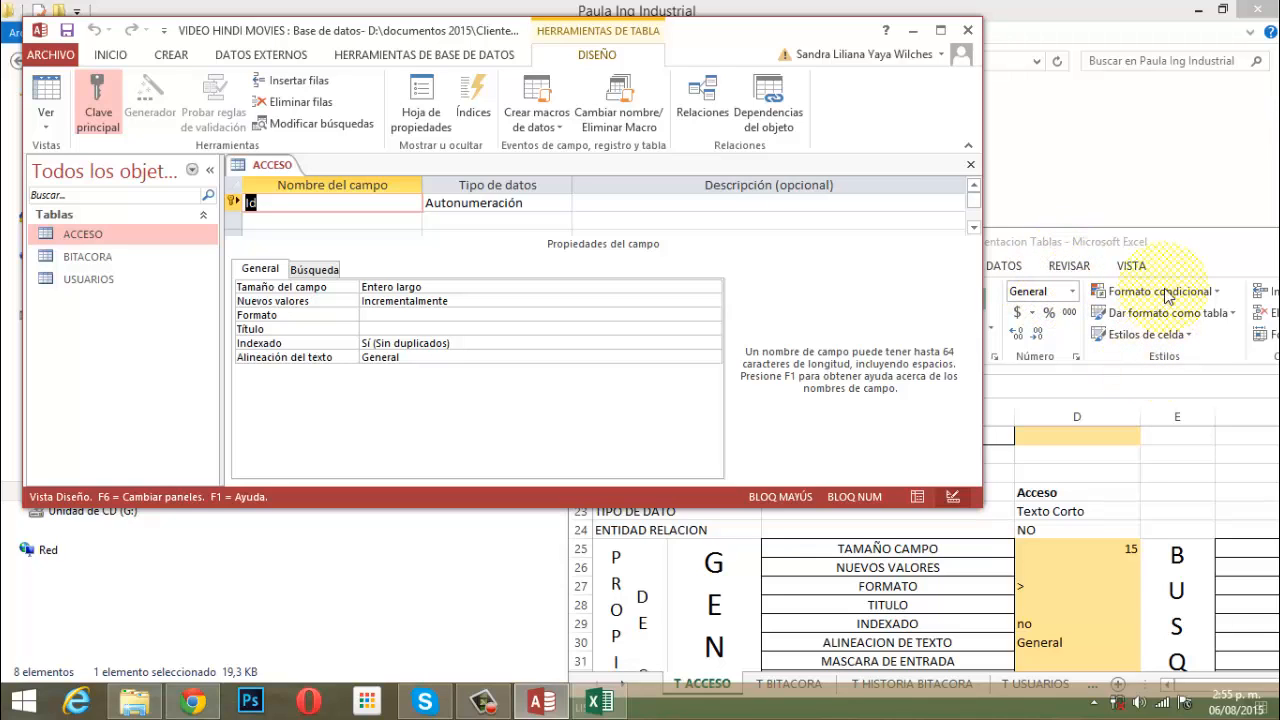
# Reposition the workbook window beside the ACCESO design and show the Id_Acceso documentation at the start of the T ACCESO sheet.
pyautogui.click(1124, 241)
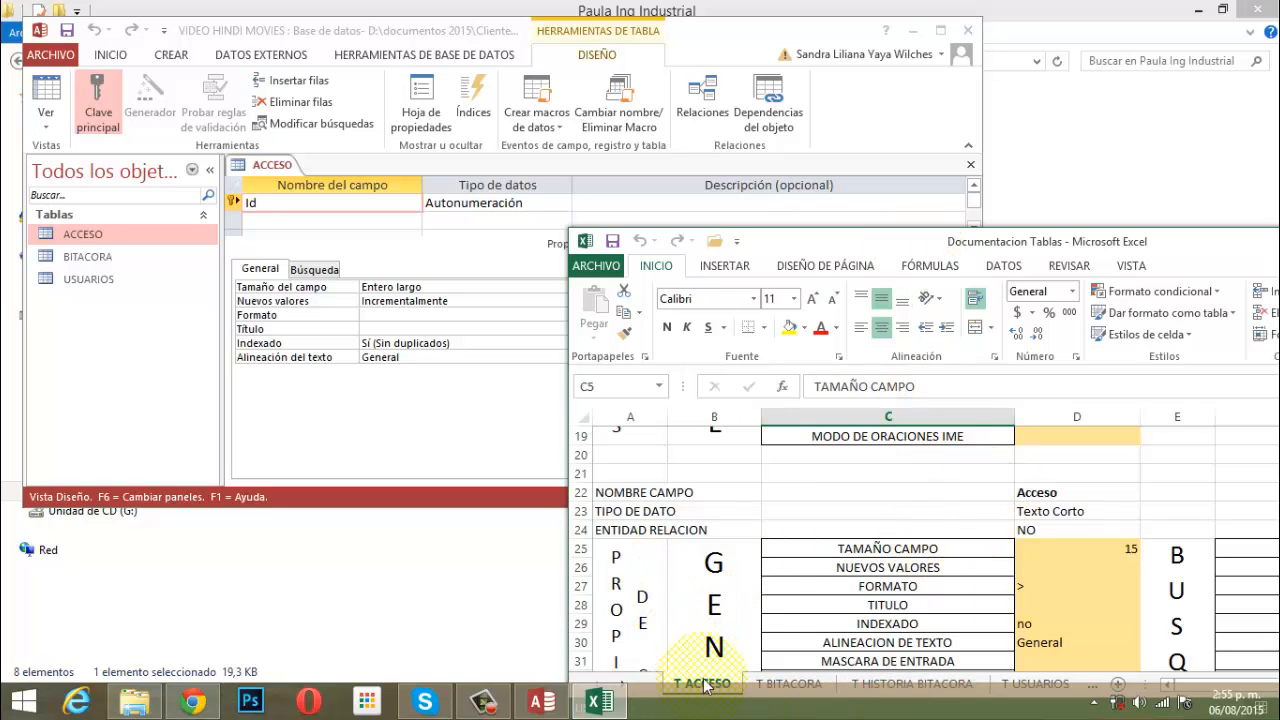
pyautogui.moveTo(880, 241); pyautogui.dragTo(924, 131)
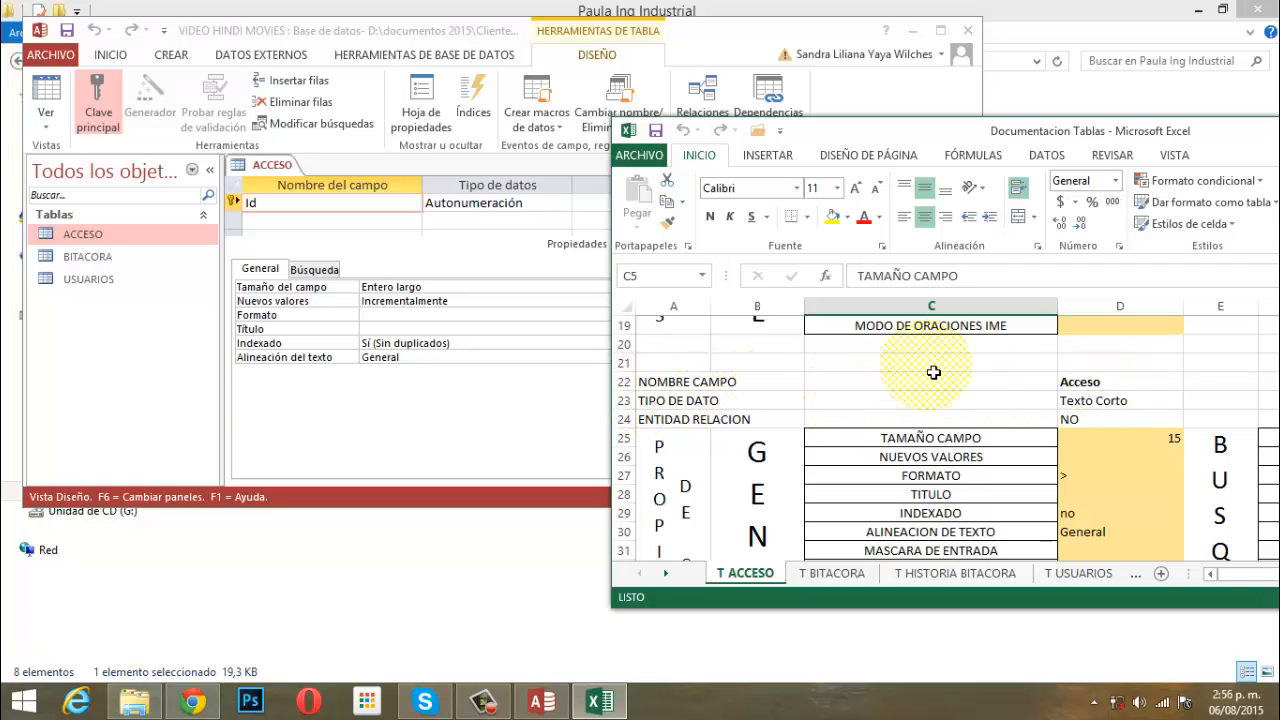
pyautogui.scroll(6, 934, 375)
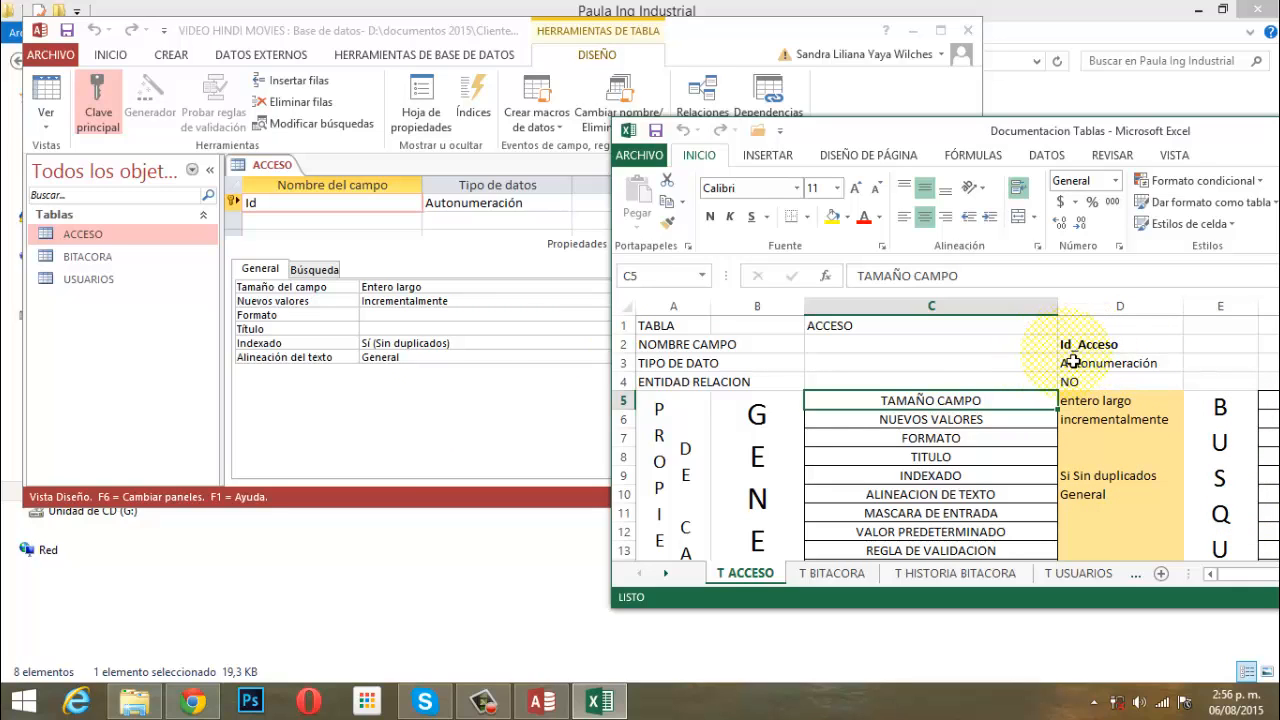
# Rename the ACCESO table's Id field to Id_Acceso and choose Autonumeración as its data type.
pyautogui.click(278, 206)
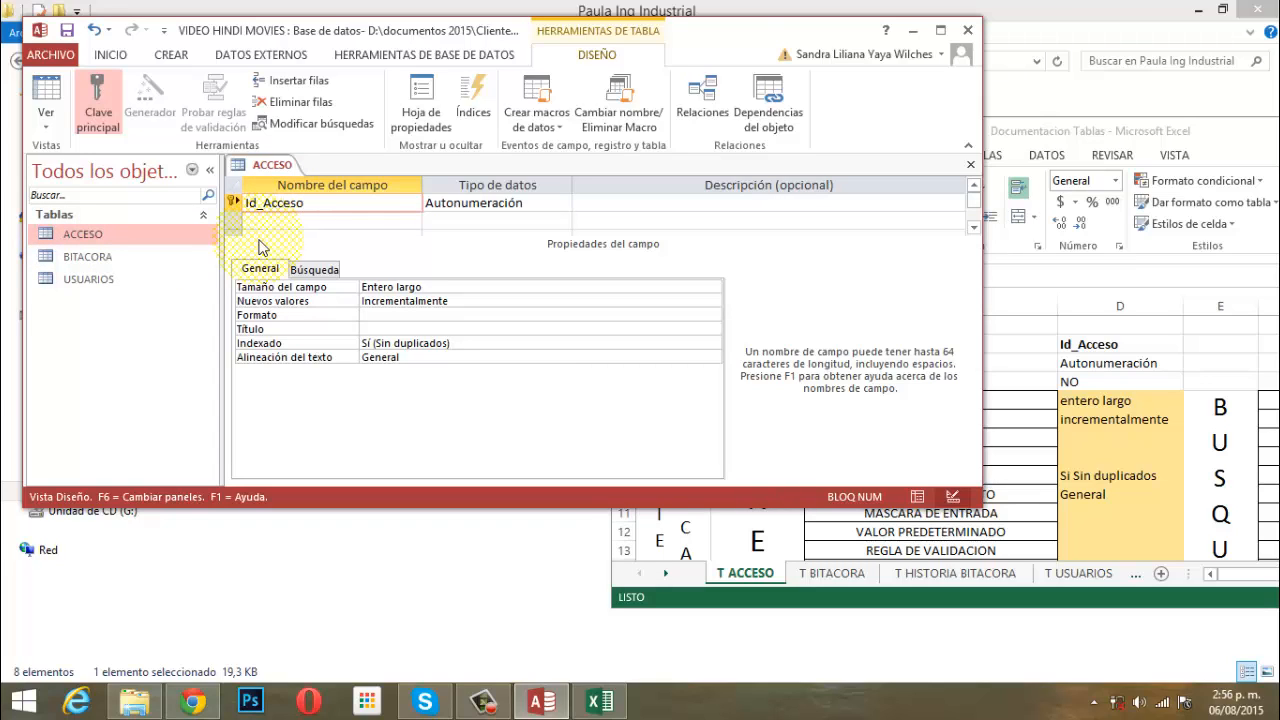
pyautogui.press('Tab')
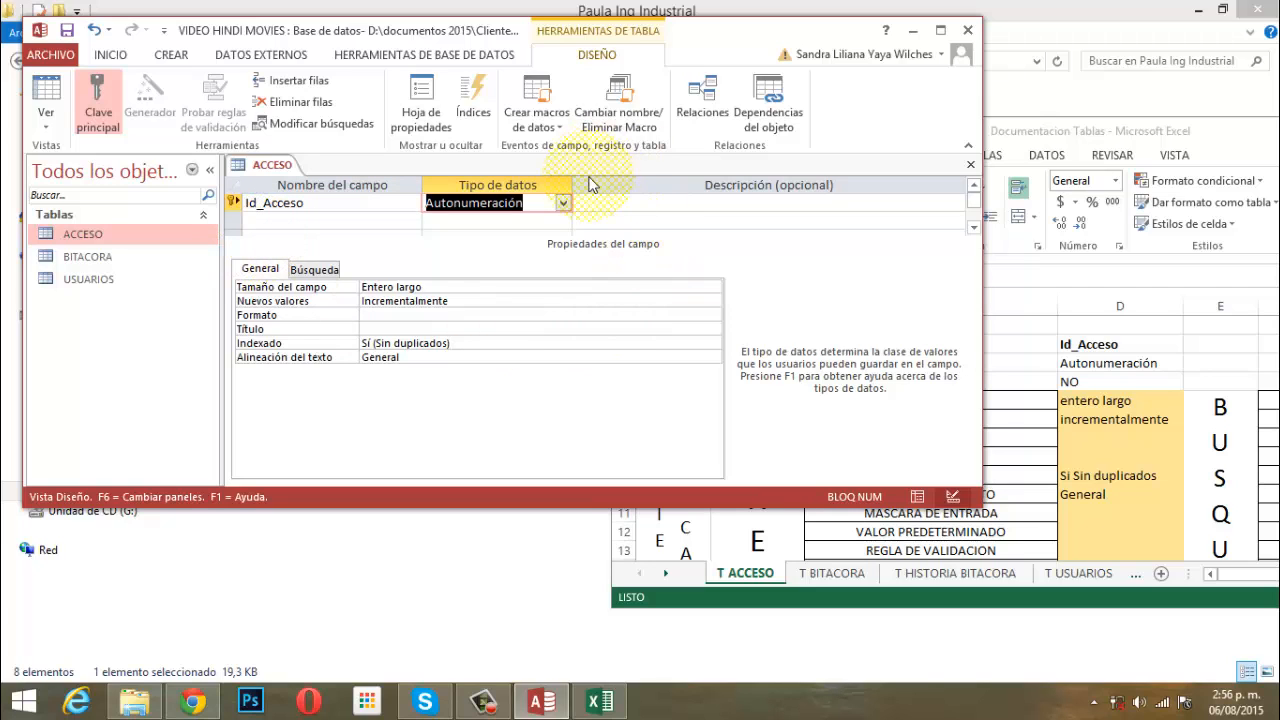
pyautogui.click(563, 203)
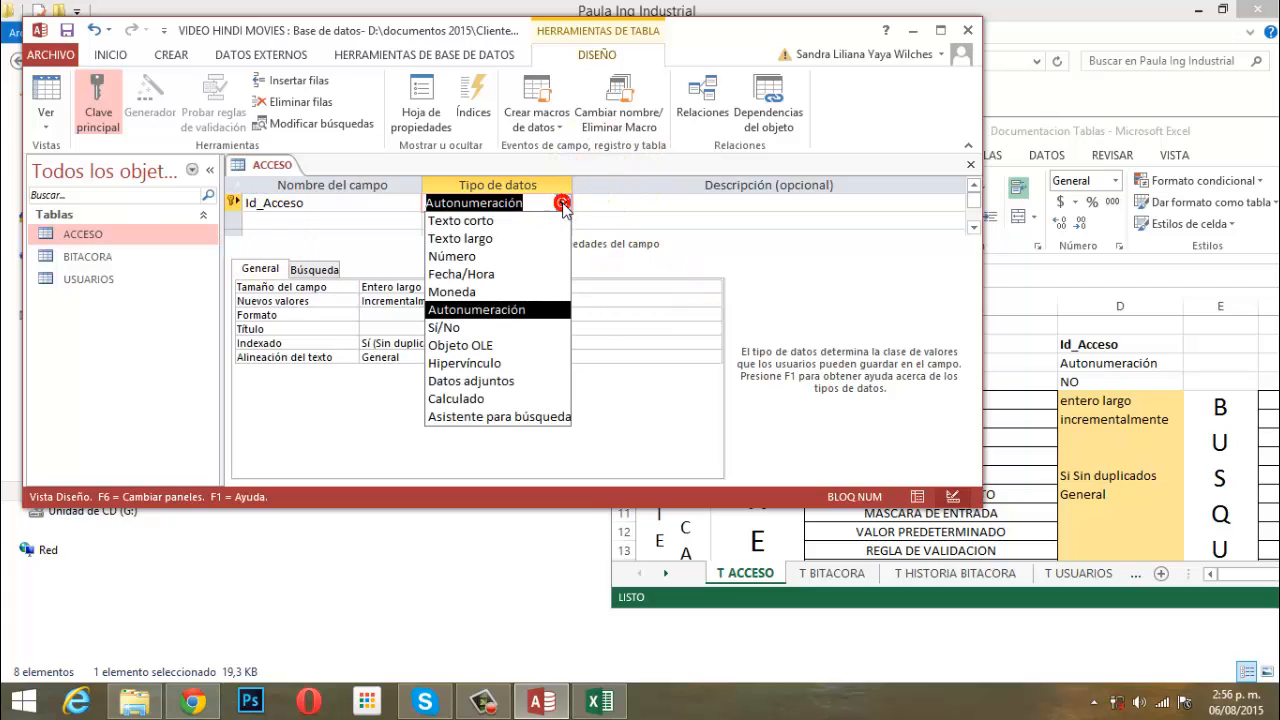
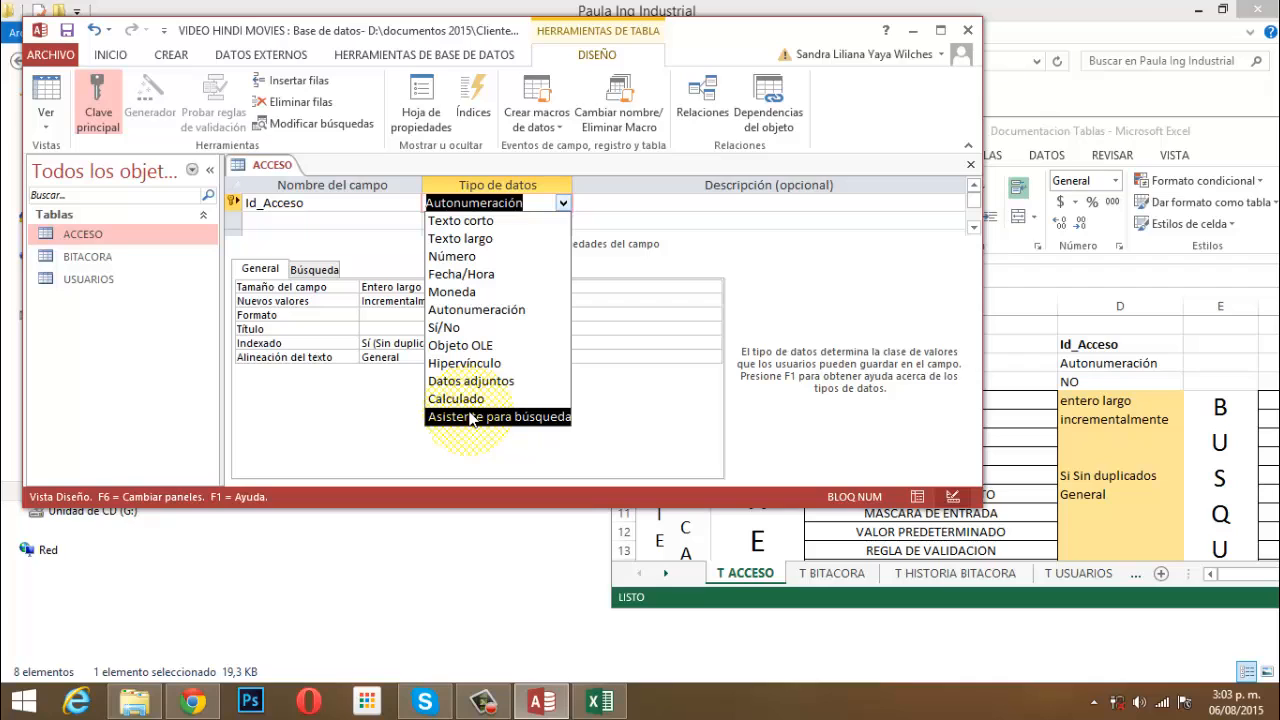
pyautogui.click(487, 312)
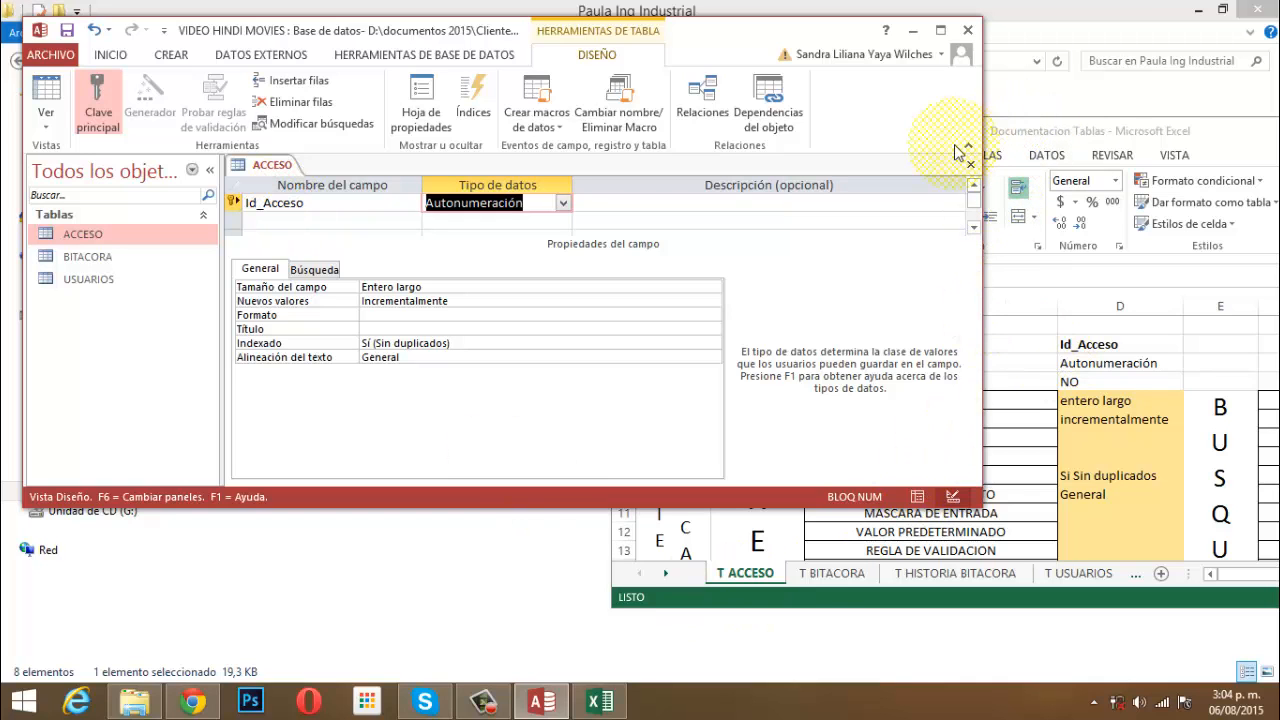
# Bring the Documentacion Tablas workbook forward and align its window with the database window, leaving the ACCESO field list visible.
pyautogui.click(1060, 135)
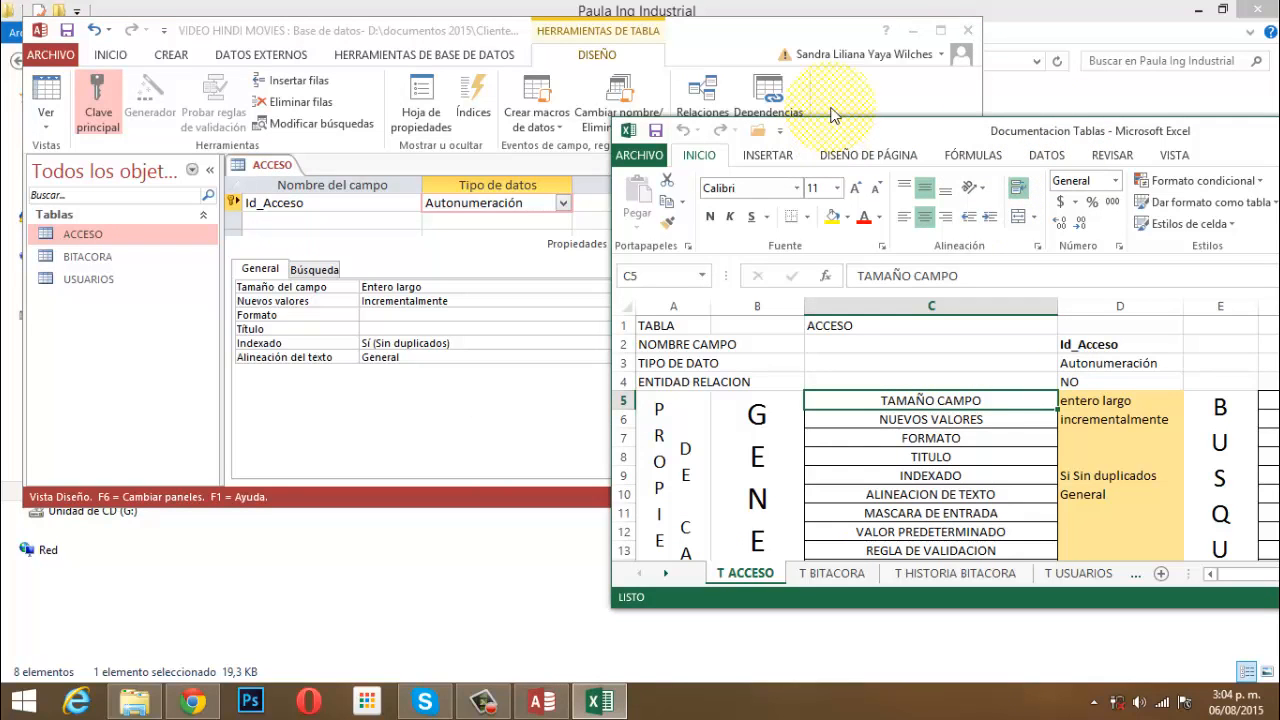
pyautogui.moveTo(836, 130); pyautogui.dragTo(898, 33)
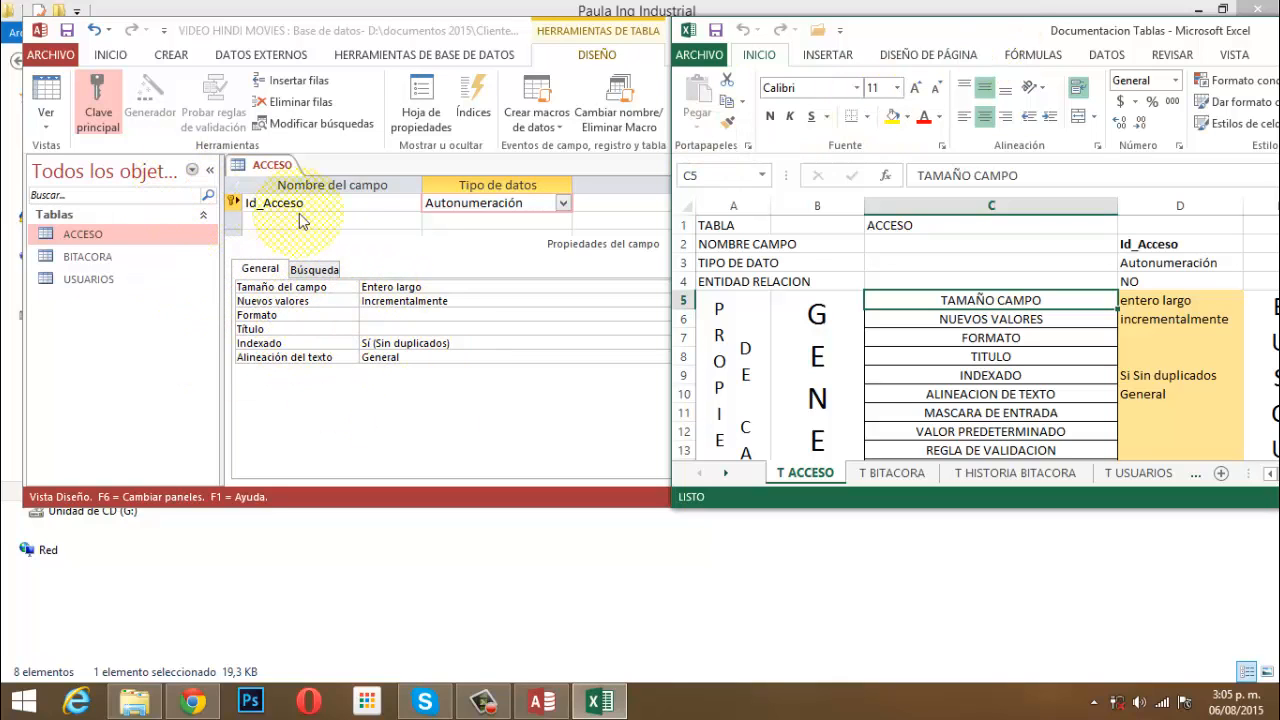
# Set Id_Acceso's field size to Id. de replicación and back to Entero largo, and choose Incrementalmente for its new values.
pyautogui.click(460, 291)
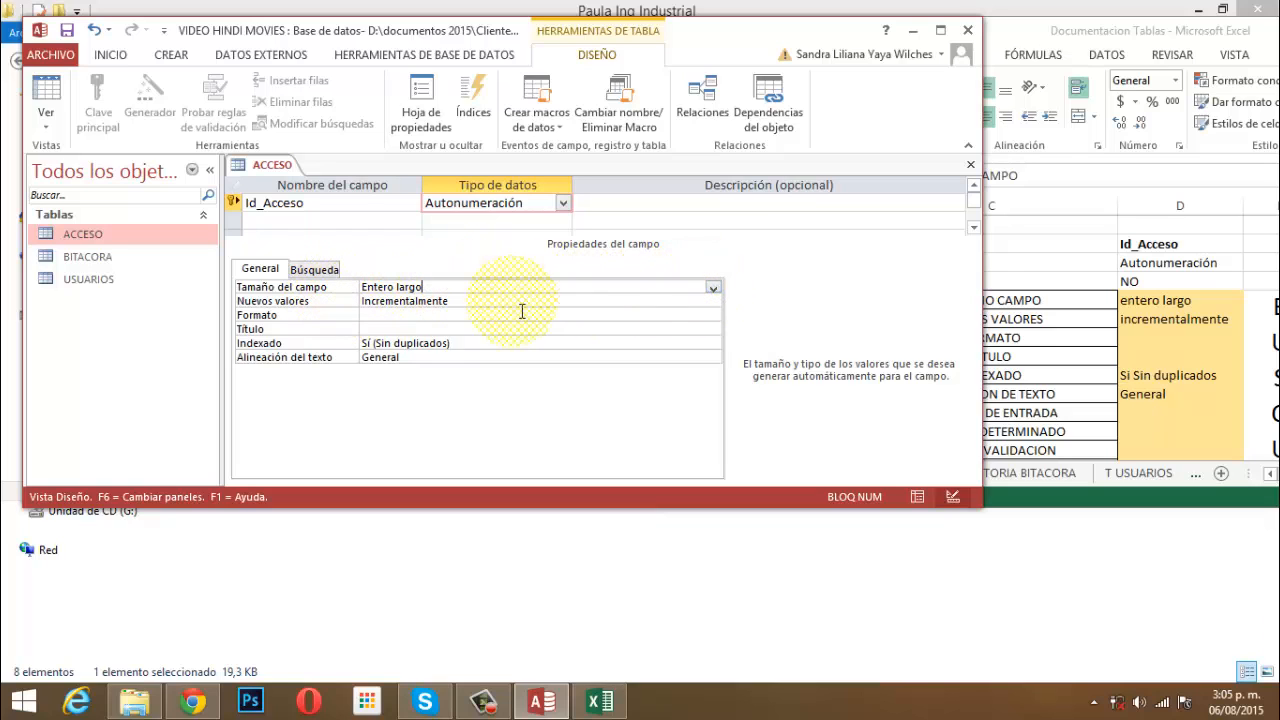
pyautogui.click(715, 287)
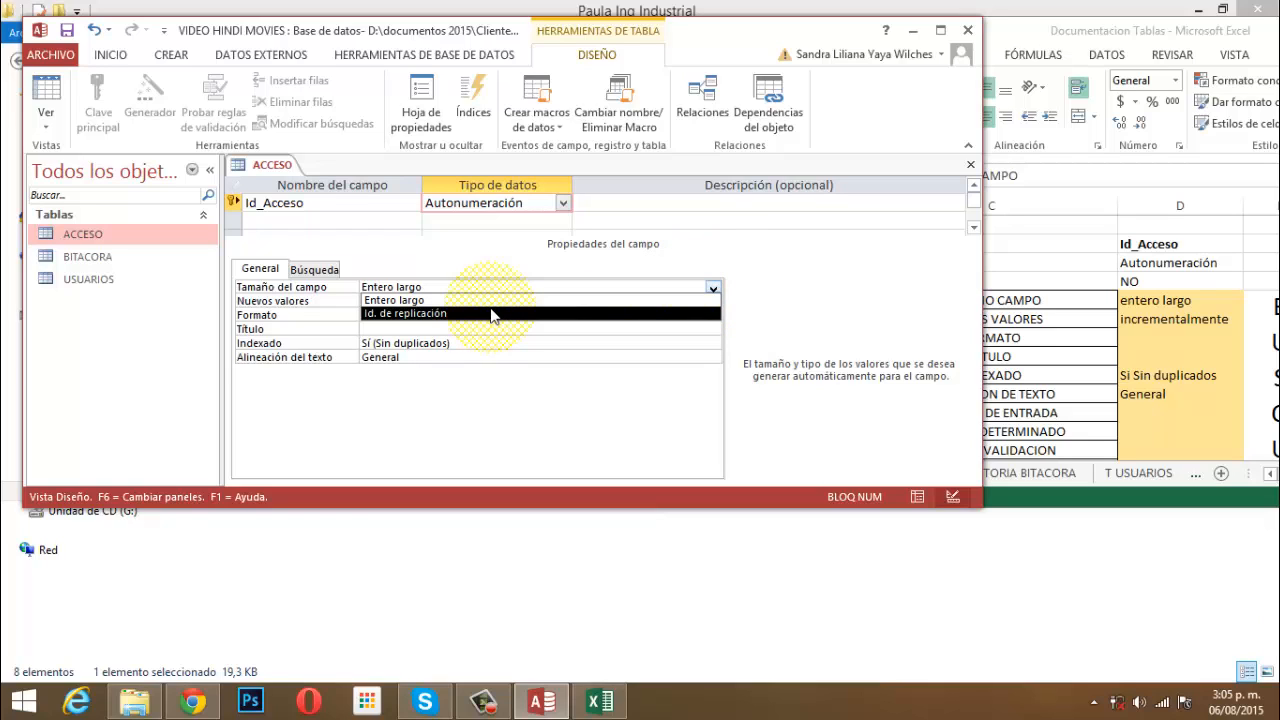
pyautogui.click(421, 314)
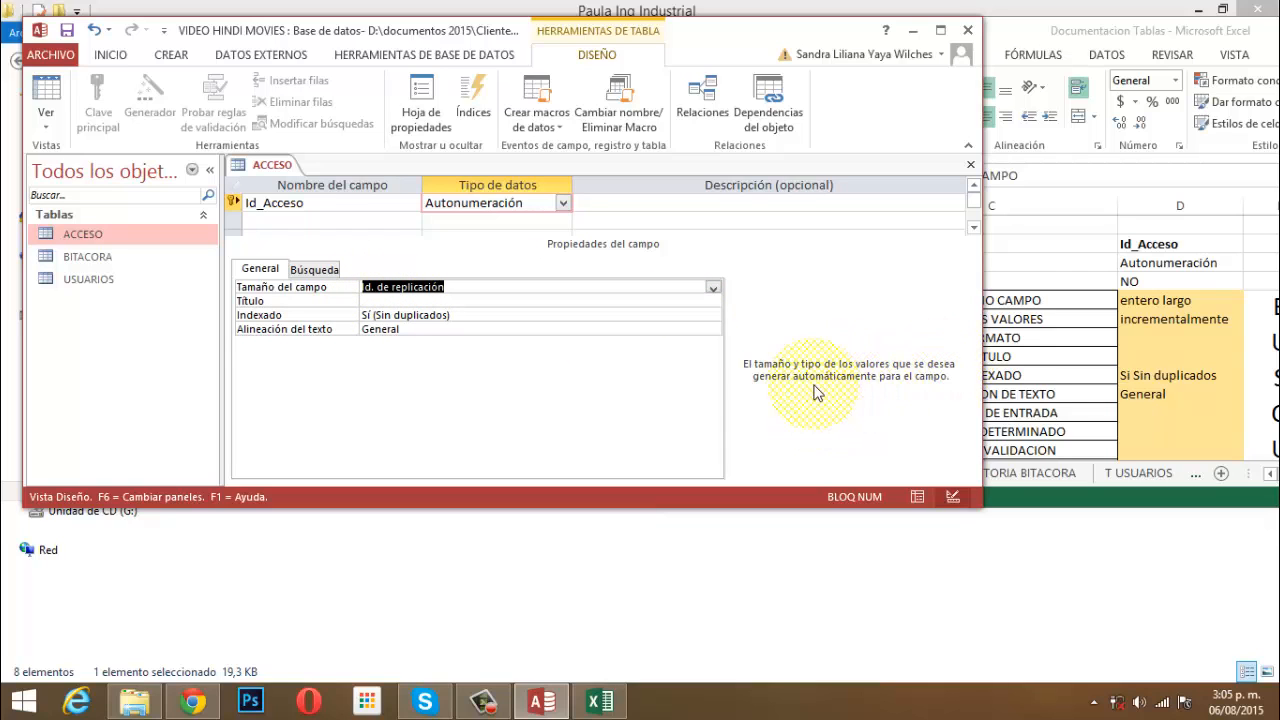
pyautogui.click(716, 292)
pyautogui.click(425, 302)
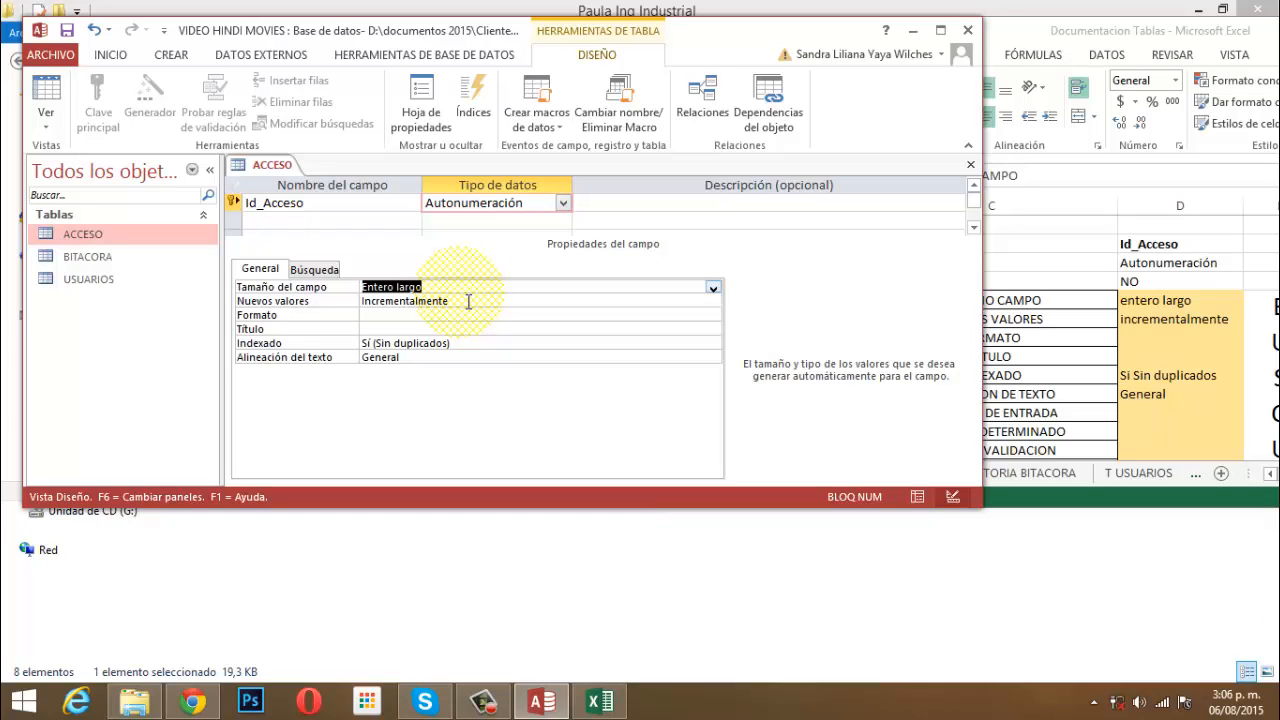
pyautogui.click(531, 301)
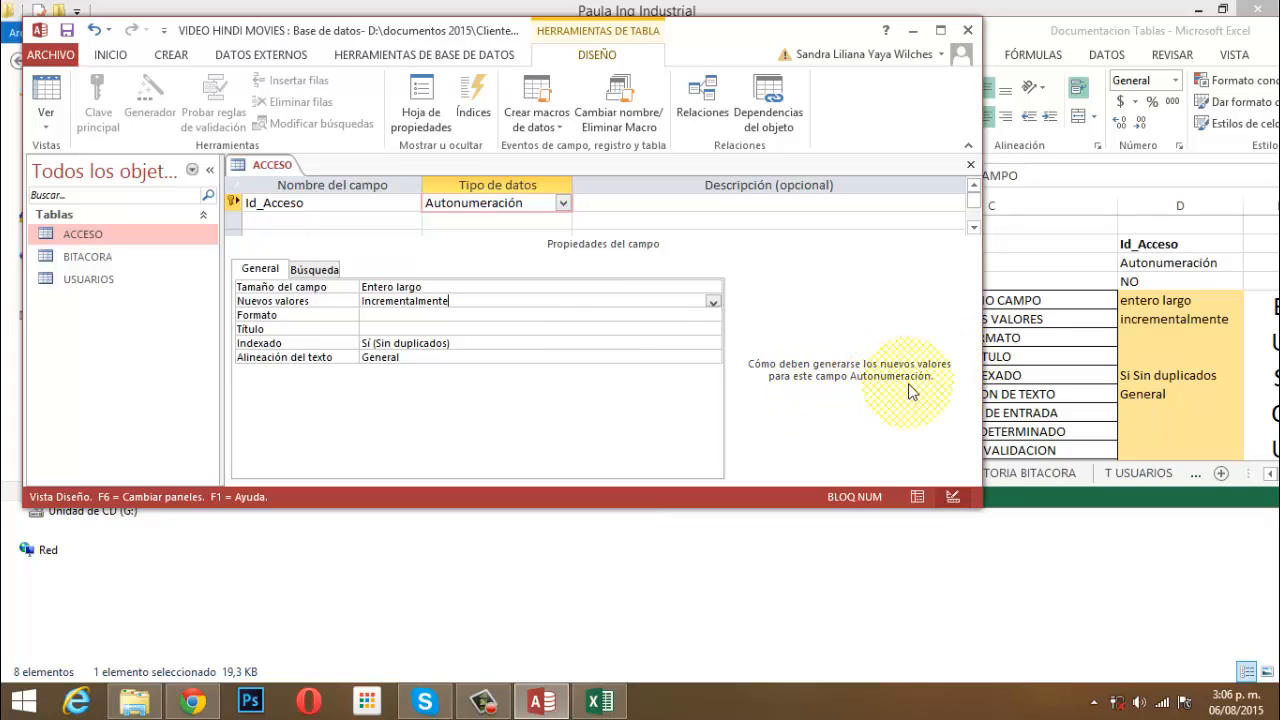
pyautogui.click(712, 301)
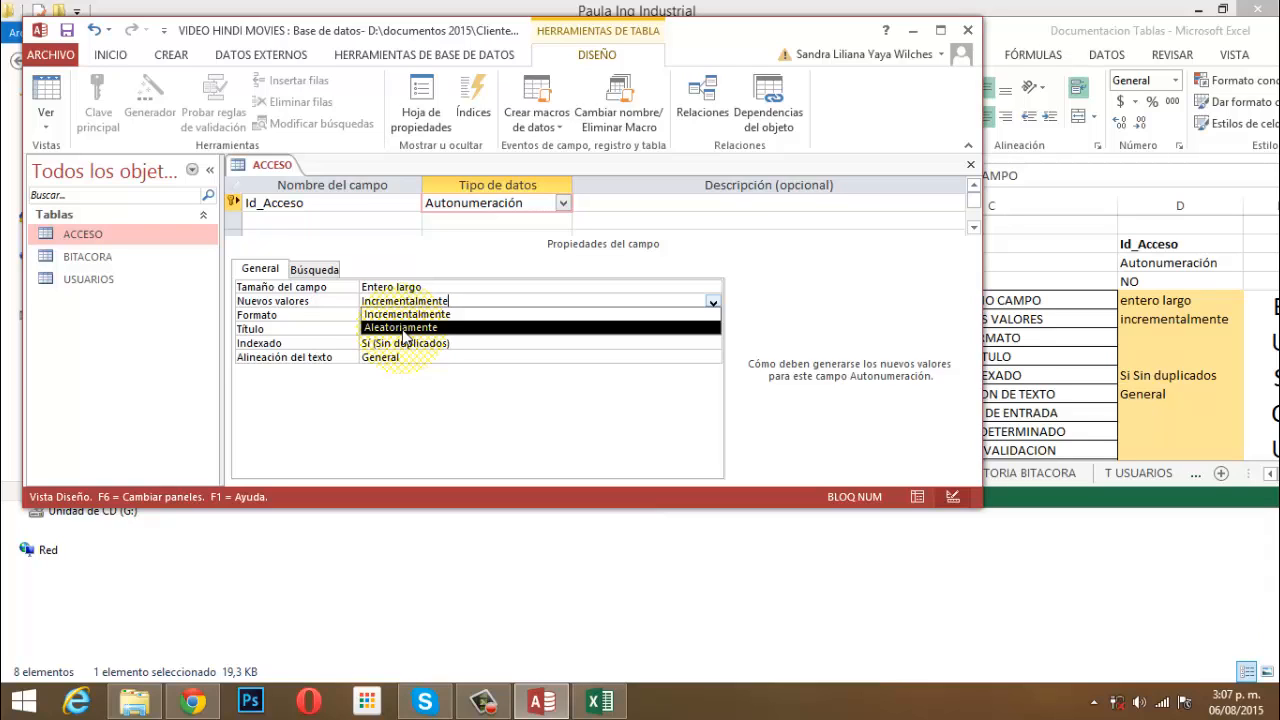
pyautogui.click(415, 314)
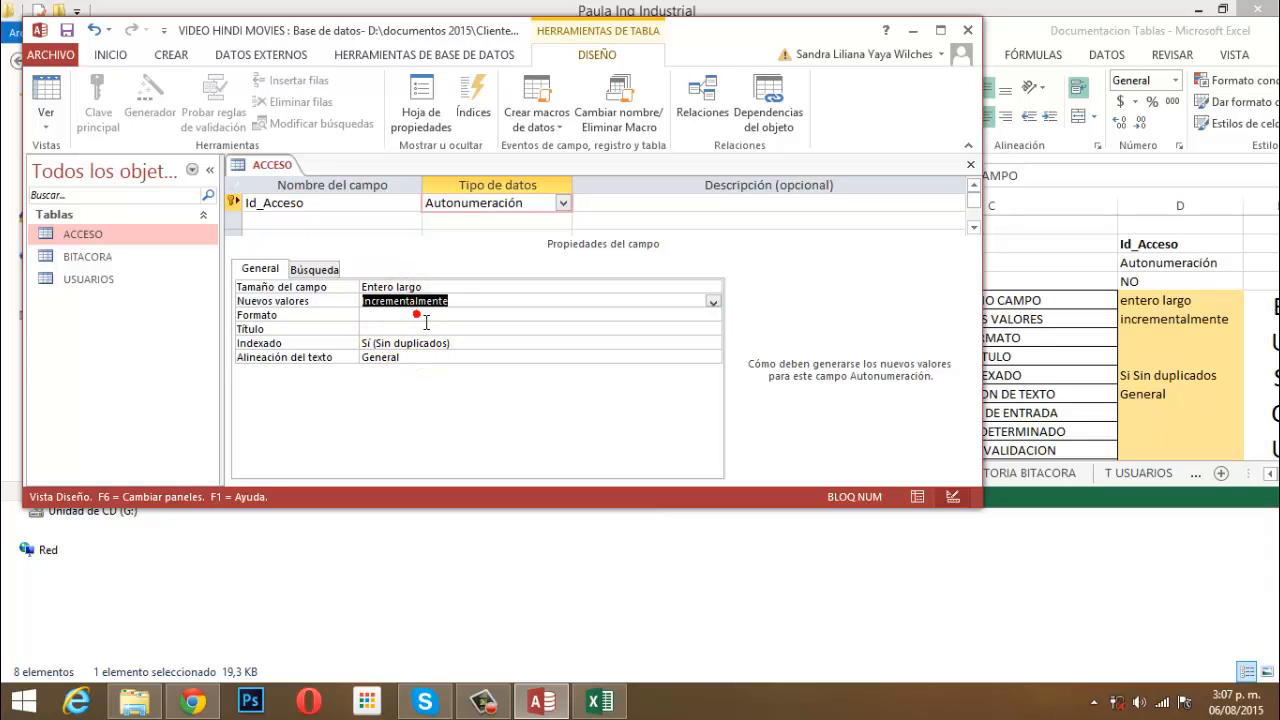
# Try the Estándar format for the Id_Acceso field and settle on Fijo.
pyautogui.click(371, 316)
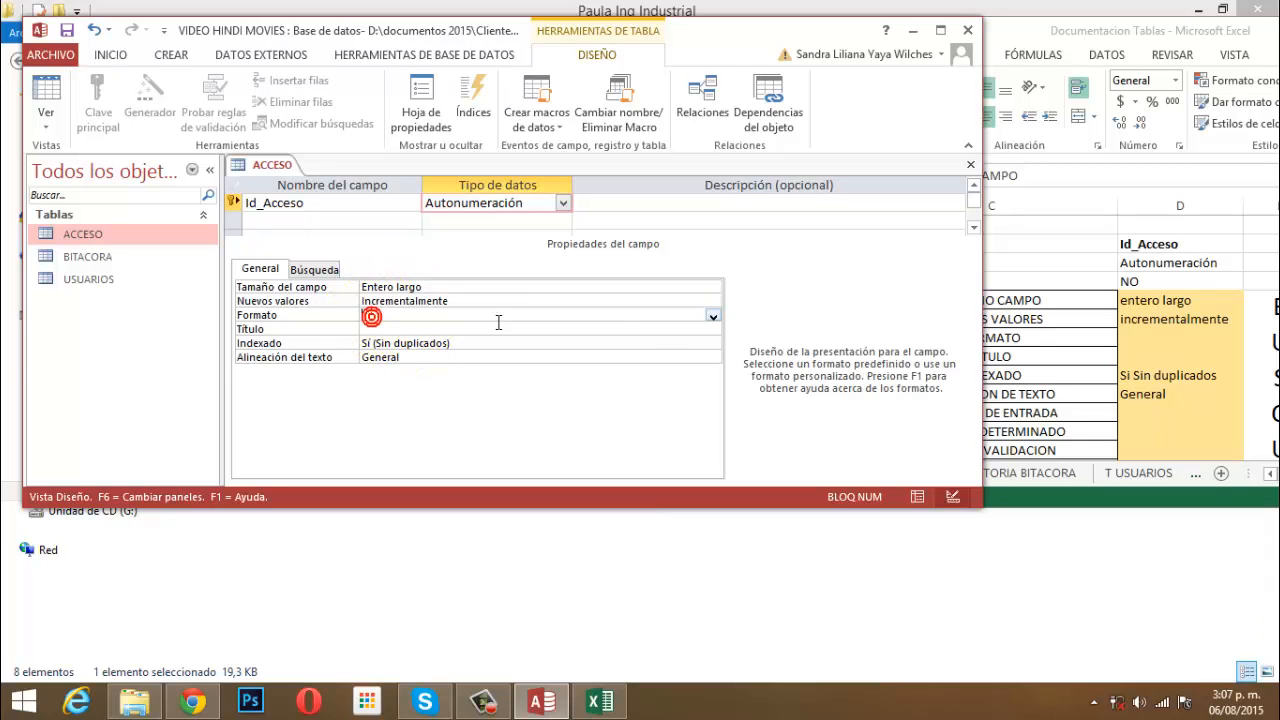
pyautogui.click(714, 317)
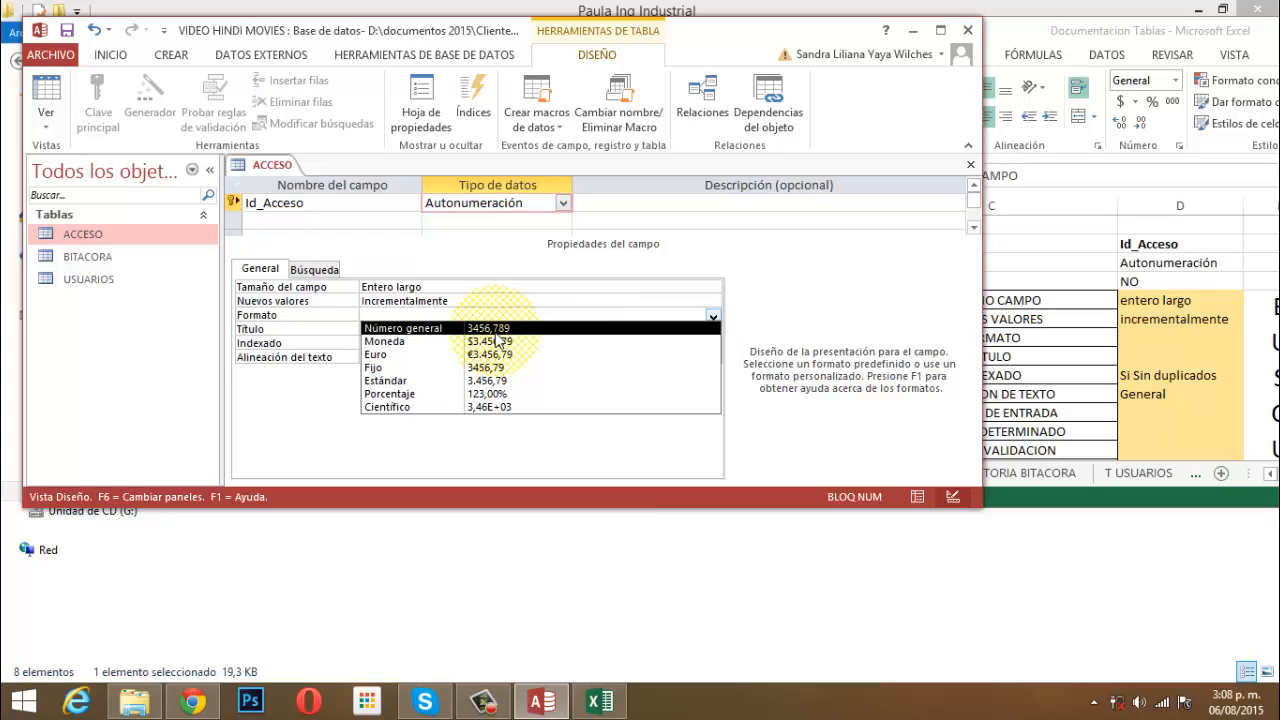
pyautogui.click(492, 379)
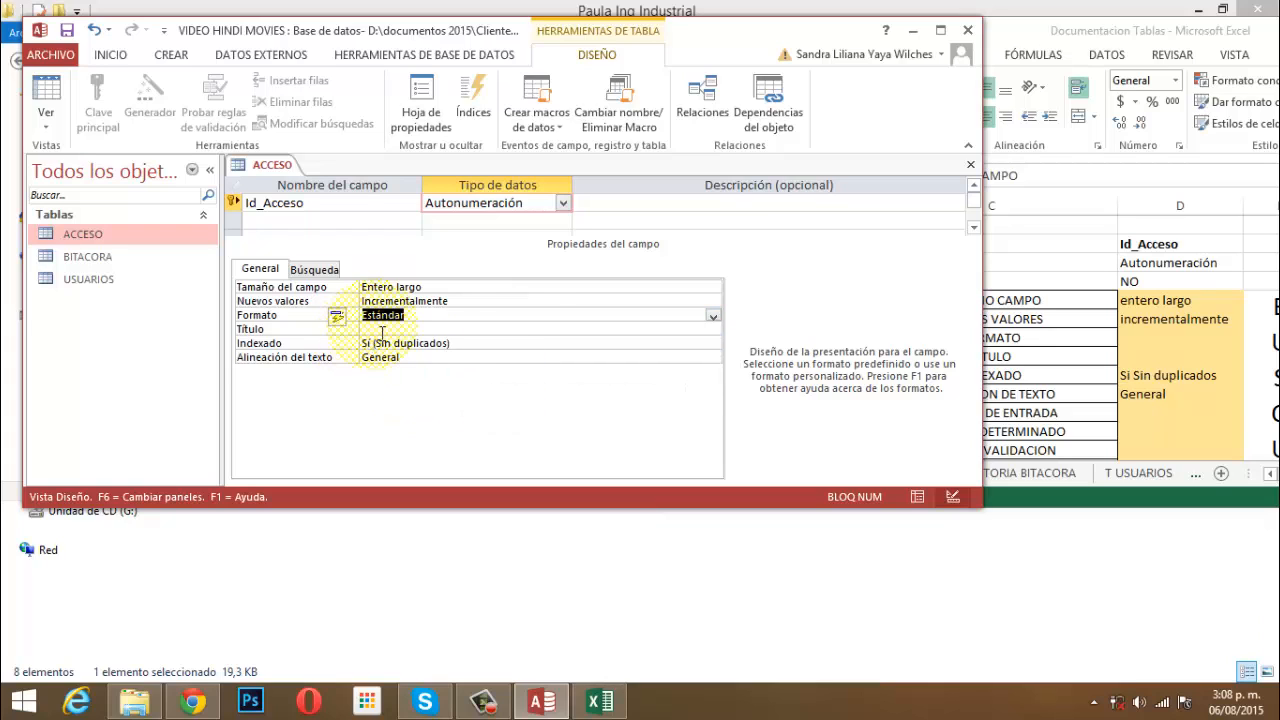
pyautogui.click(436, 314)
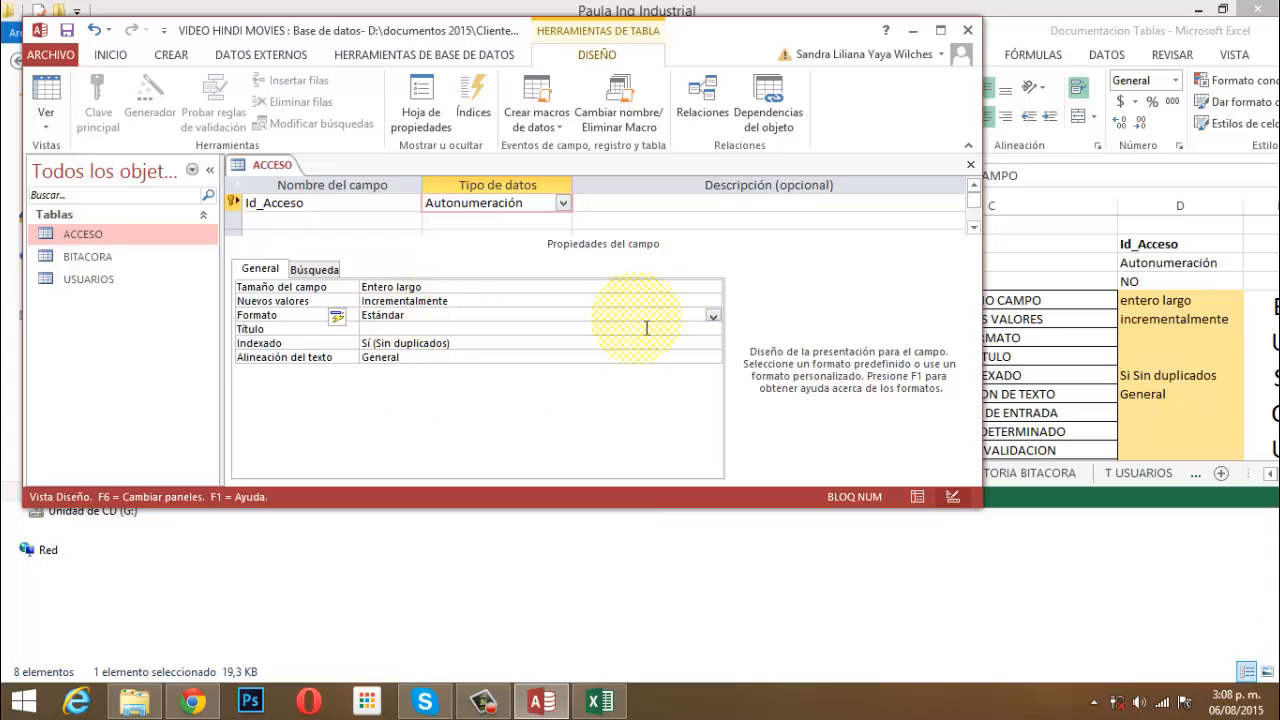
pyautogui.click(711, 316)
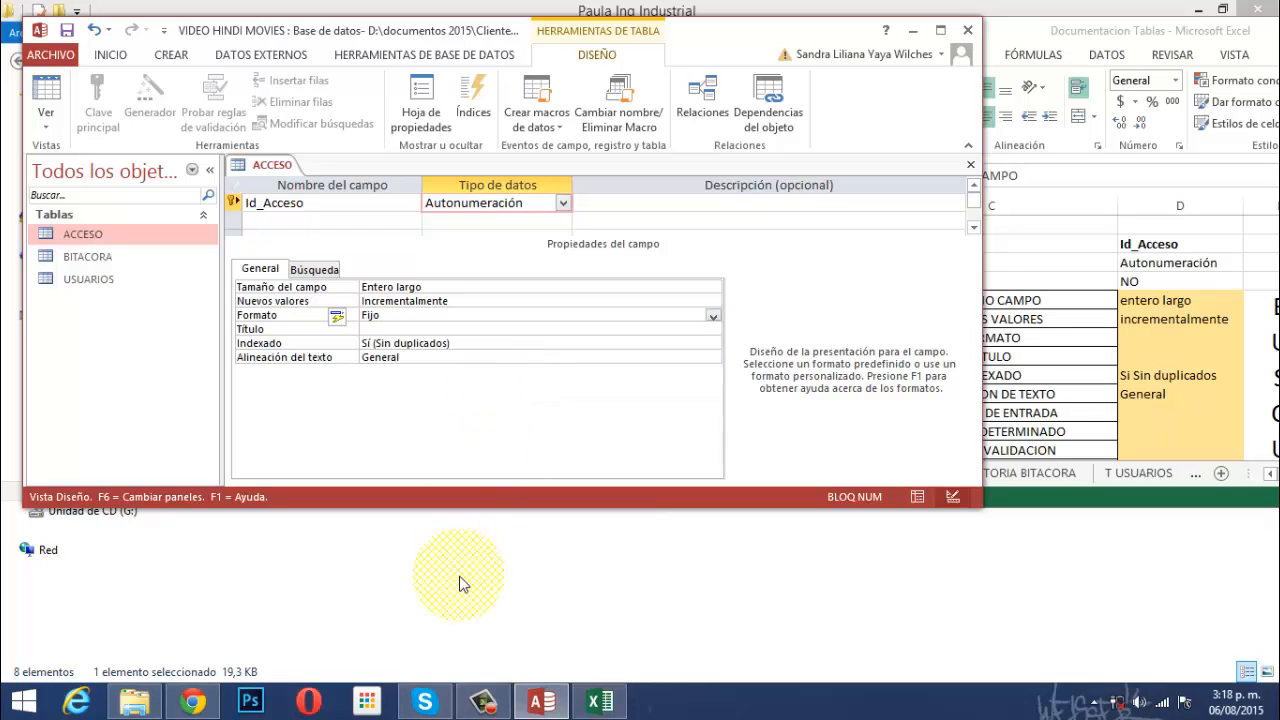
pyautogui.moveTo(488, 704)
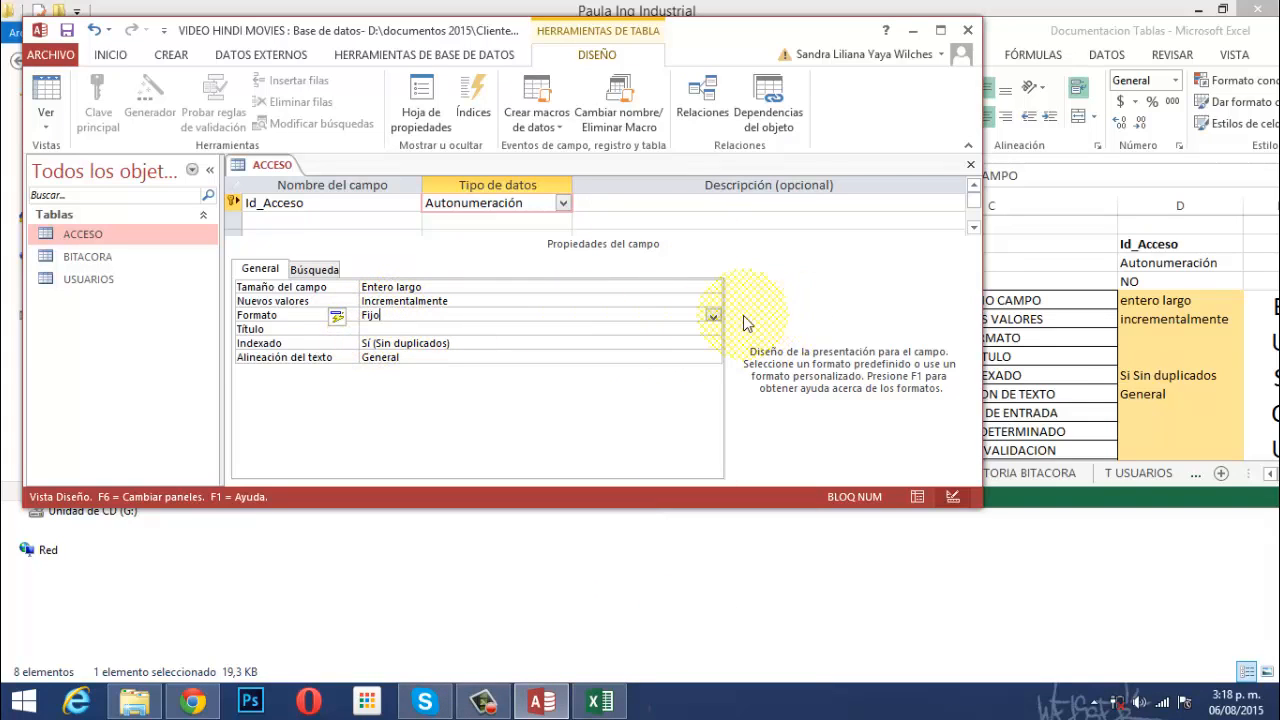
pyautogui.click(713, 316)
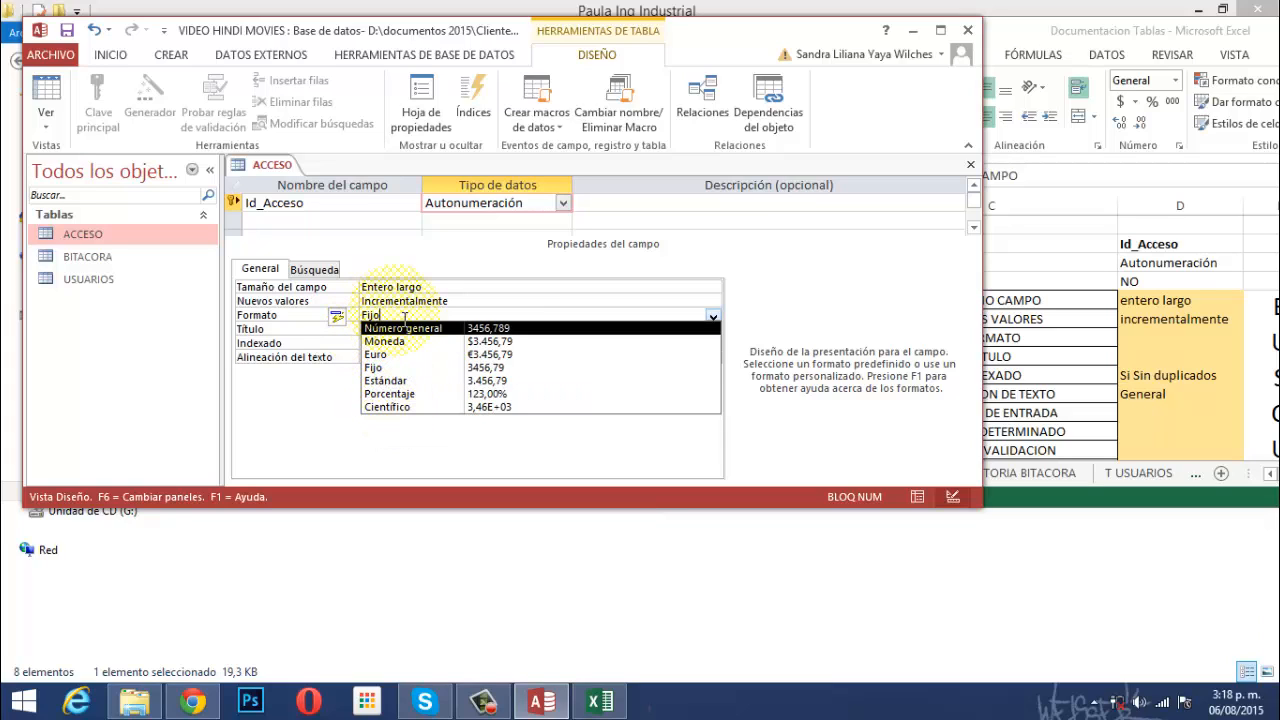
pyautogui.click(376, 368)
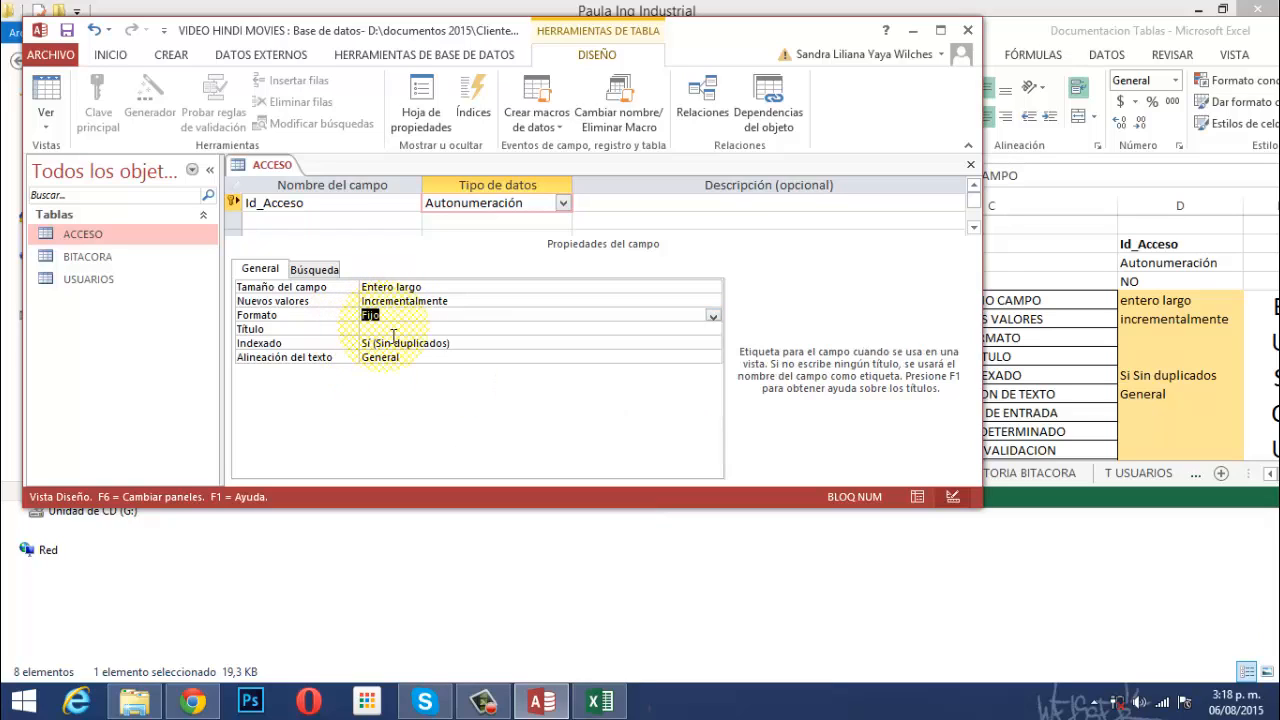
# Leave Id_Acceso's title empty and choose Sí (Sin duplicados) for its Indexado property.
pyautogui.click(392, 333)
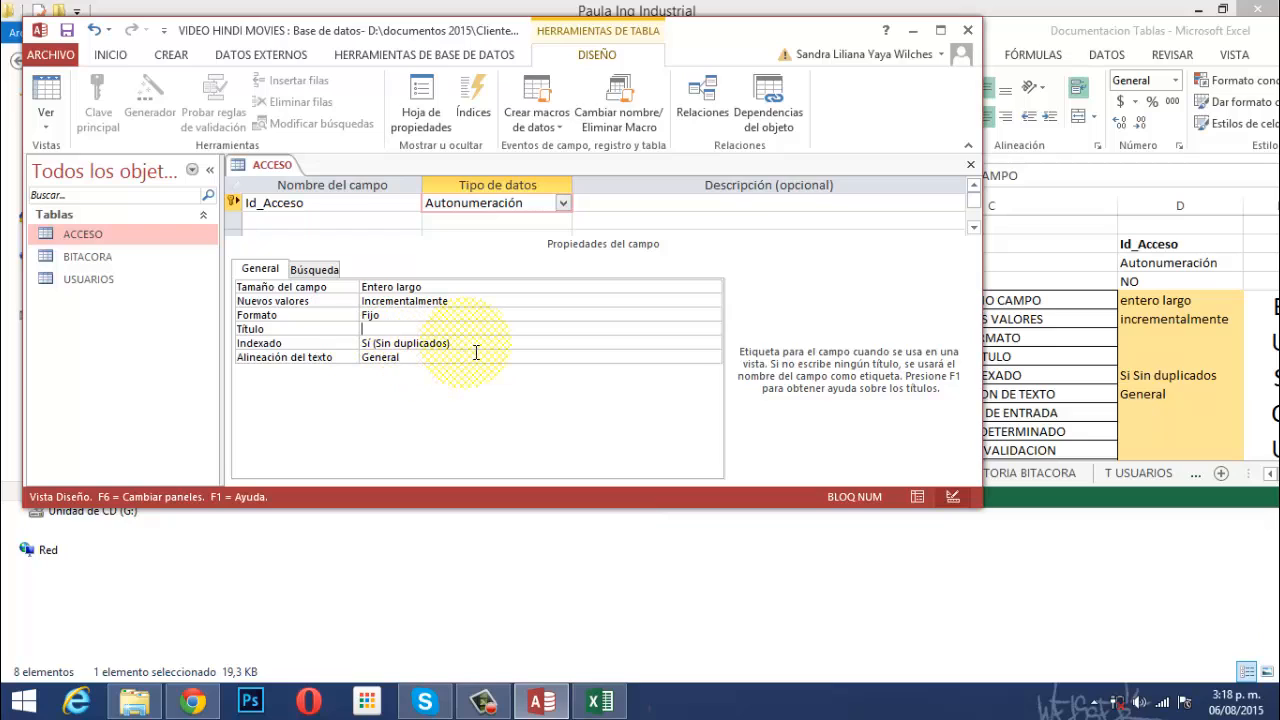
pyautogui.click(470, 344)
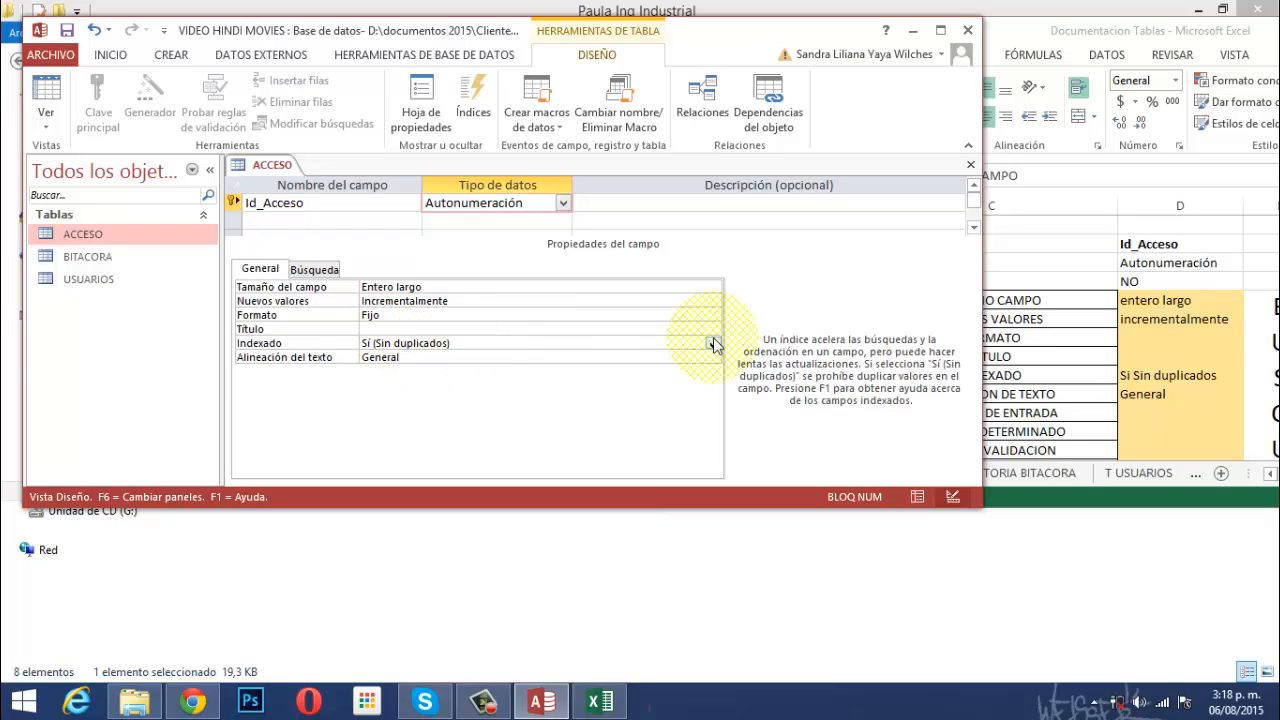
pyautogui.click(713, 343)
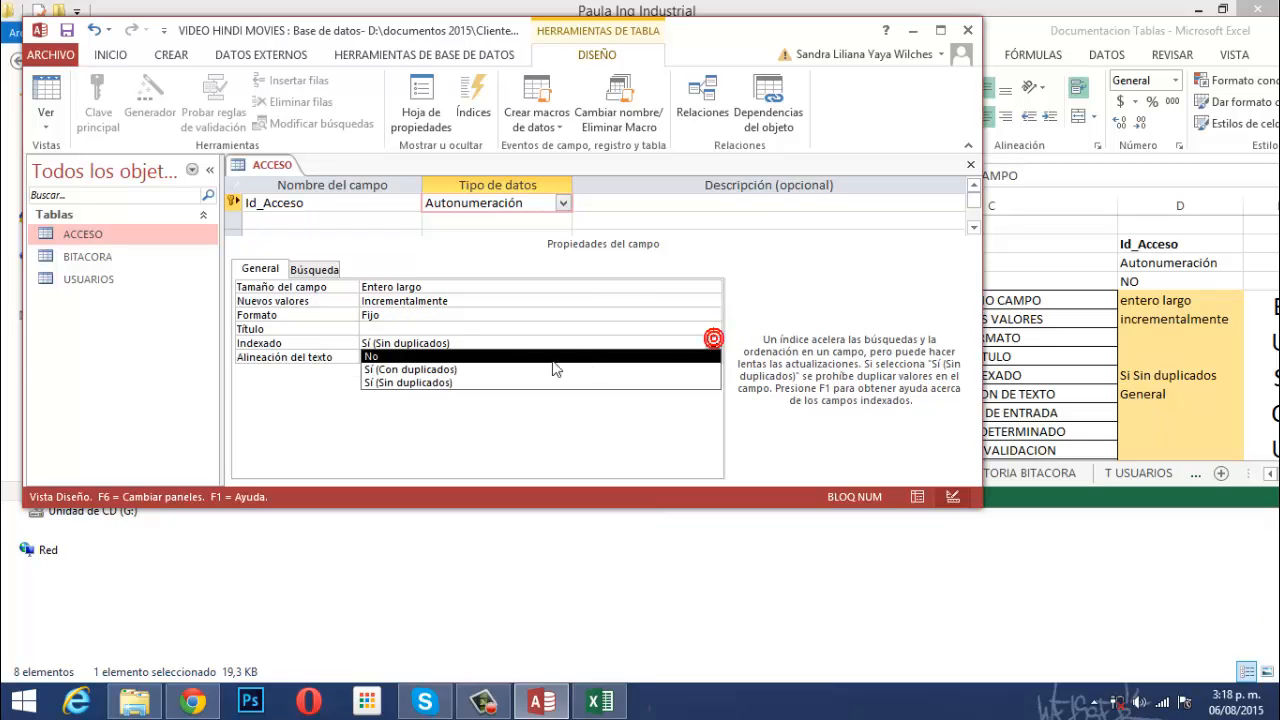
pyautogui.click(413, 384)
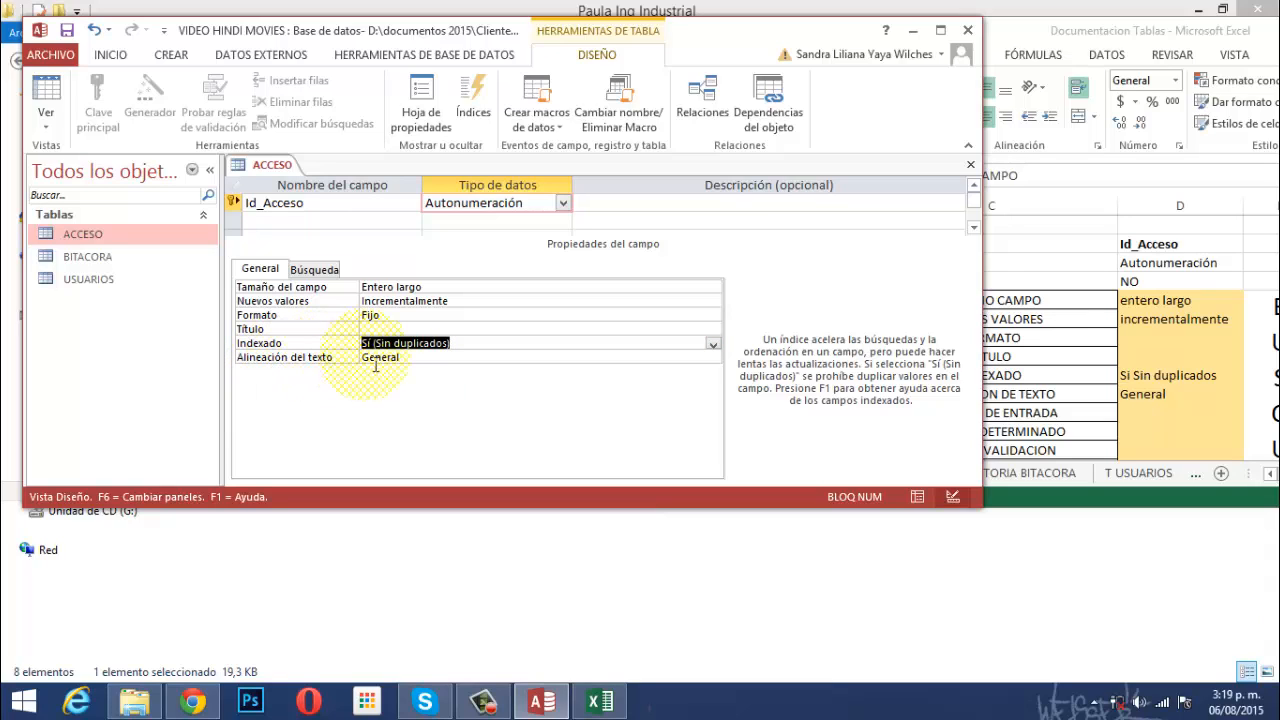
# Try Derecha as Id_Acceso's text alignment, return it to General, and save the ACCESO table design.
pyautogui.click(505, 362)
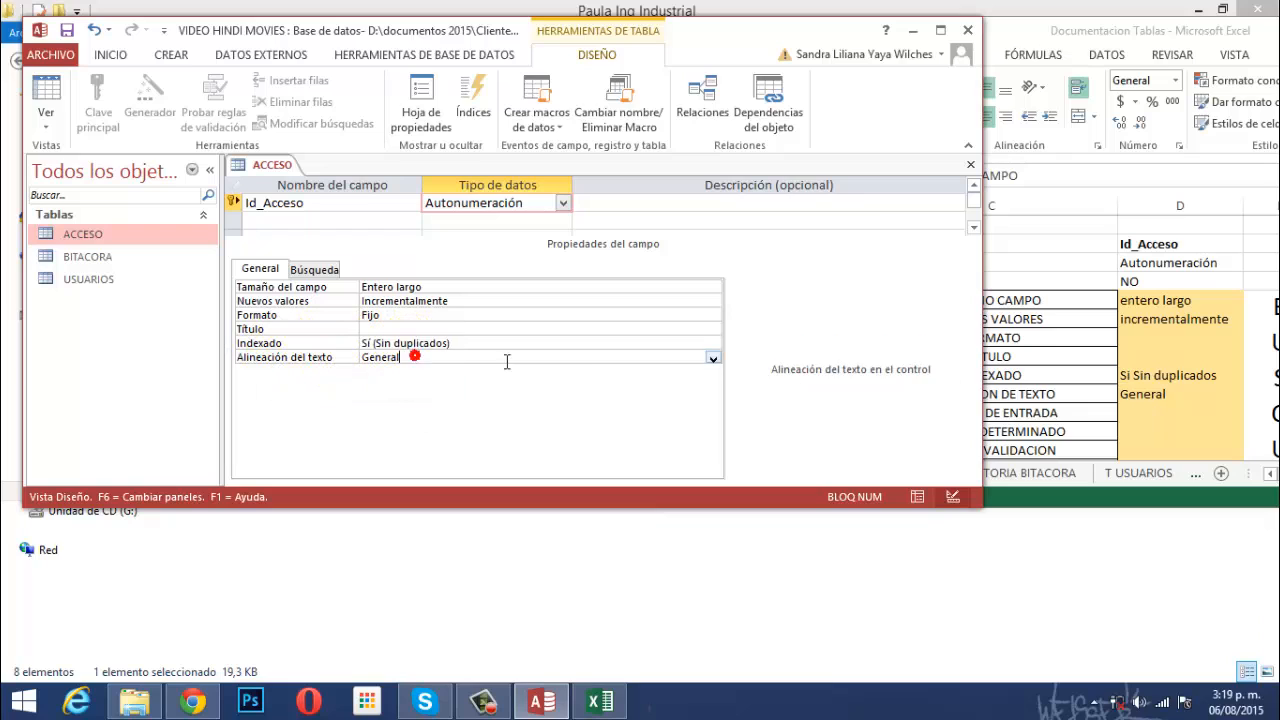
pyautogui.click(712, 358)
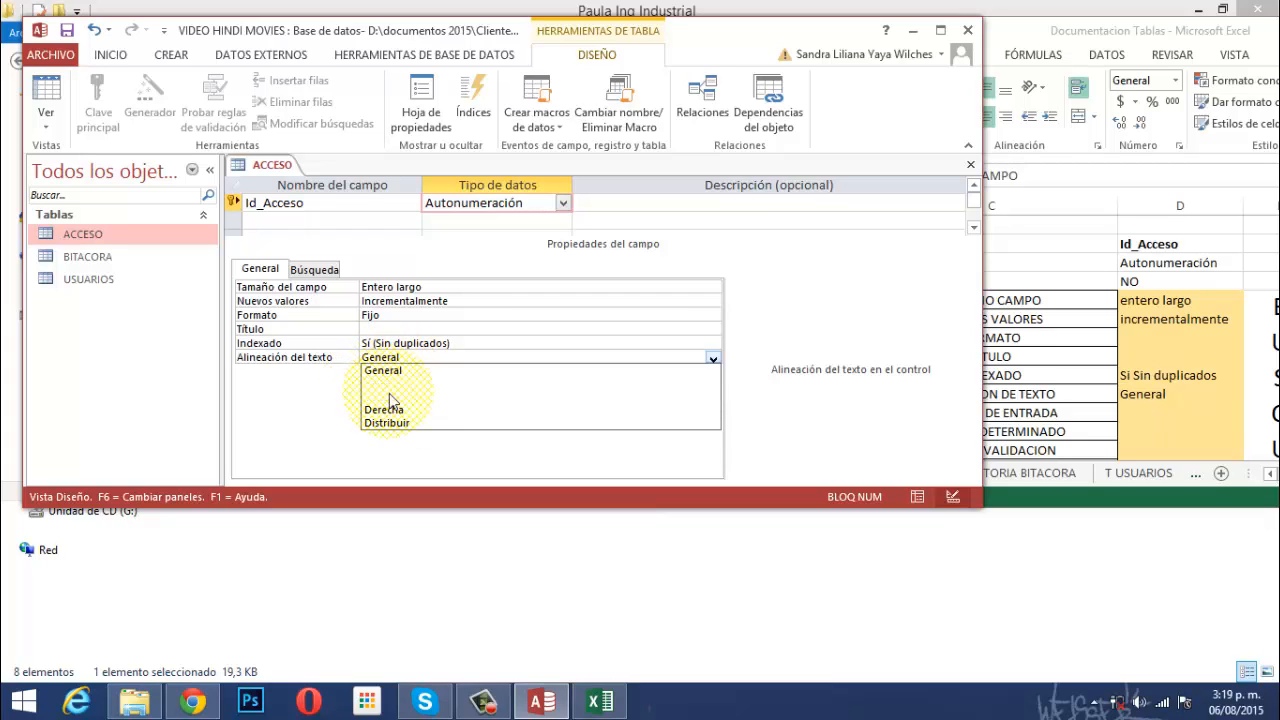
pyautogui.click(381, 411)
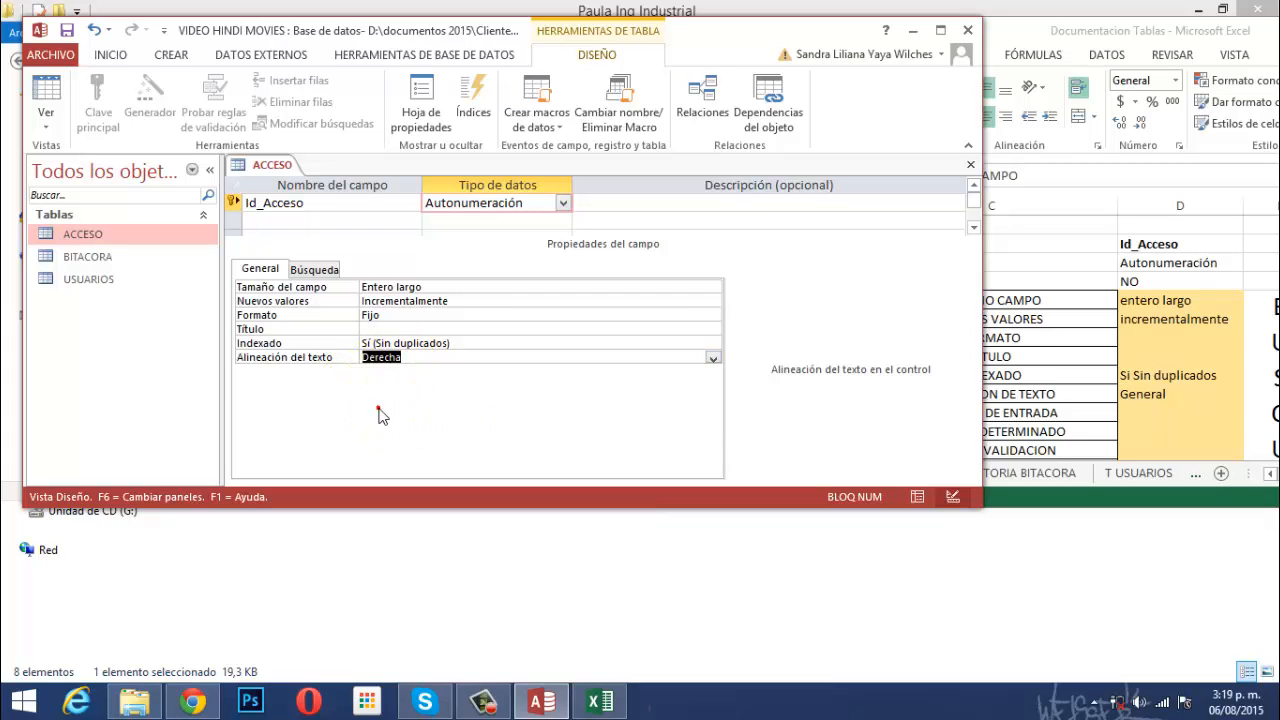
pyautogui.click(714, 358)
pyautogui.click(383, 374)
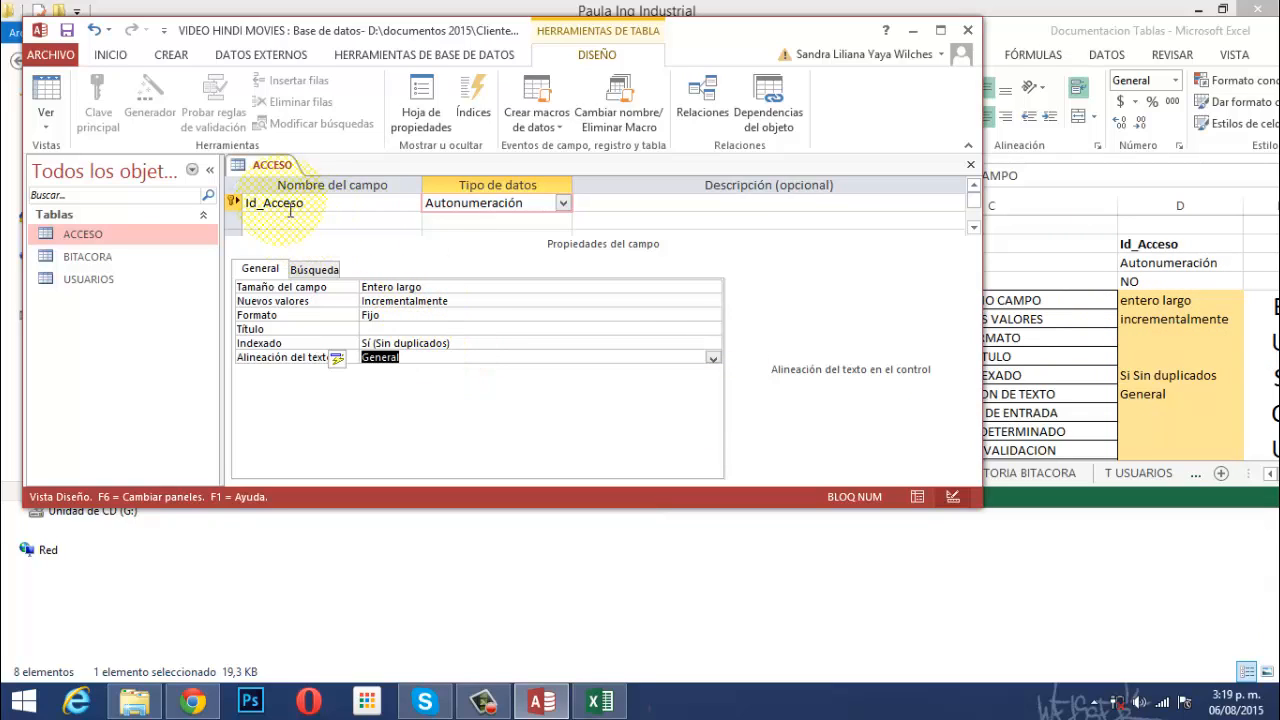
pyautogui.rightClick(270, 168)
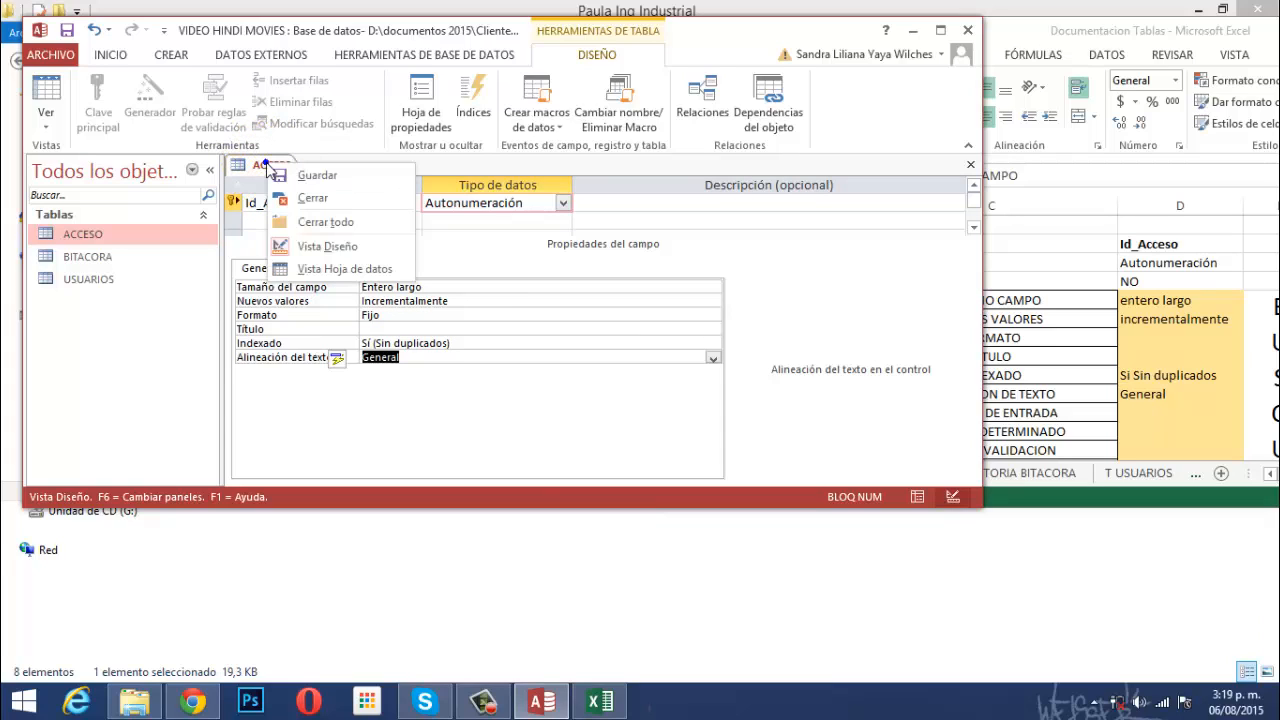
pyautogui.click(308, 177)
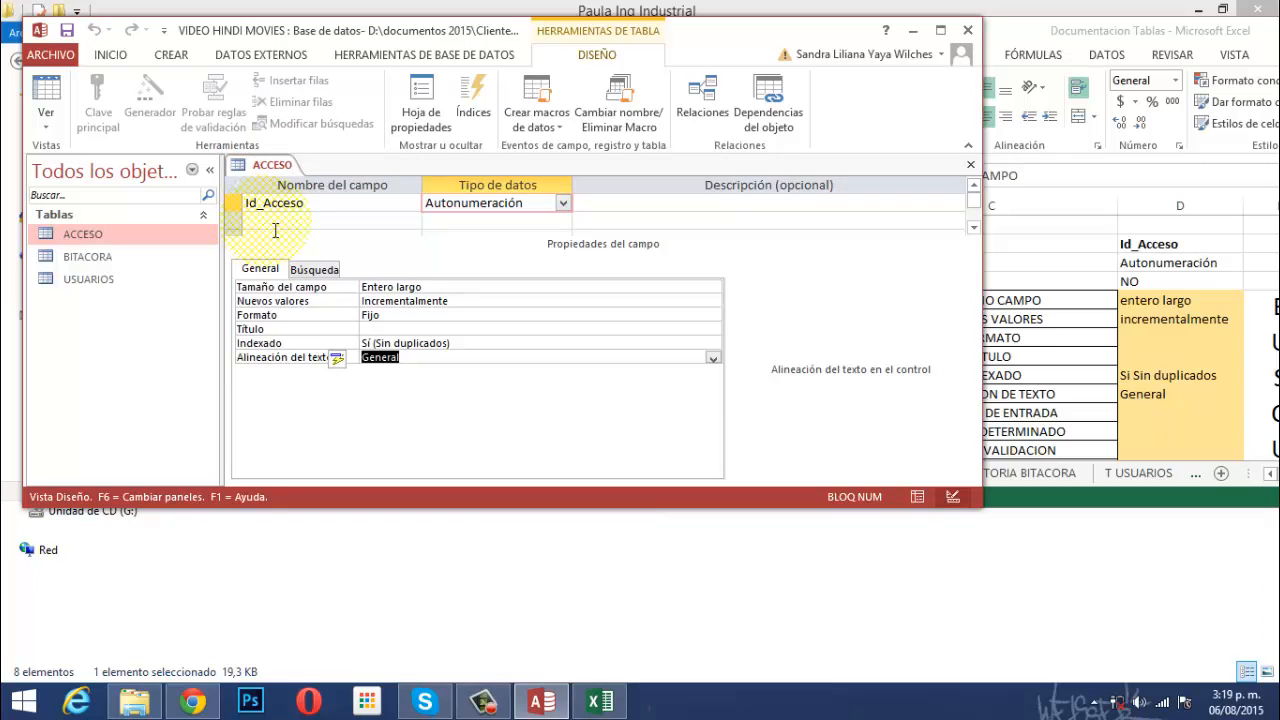
# Show the Acceso field's documentation, starting at row 22, in the T ACCESO sheet of the Documentacion Tablas workbook.
pyautogui.click(1065, 201)
pyautogui.scroll(-6, 880, 320)
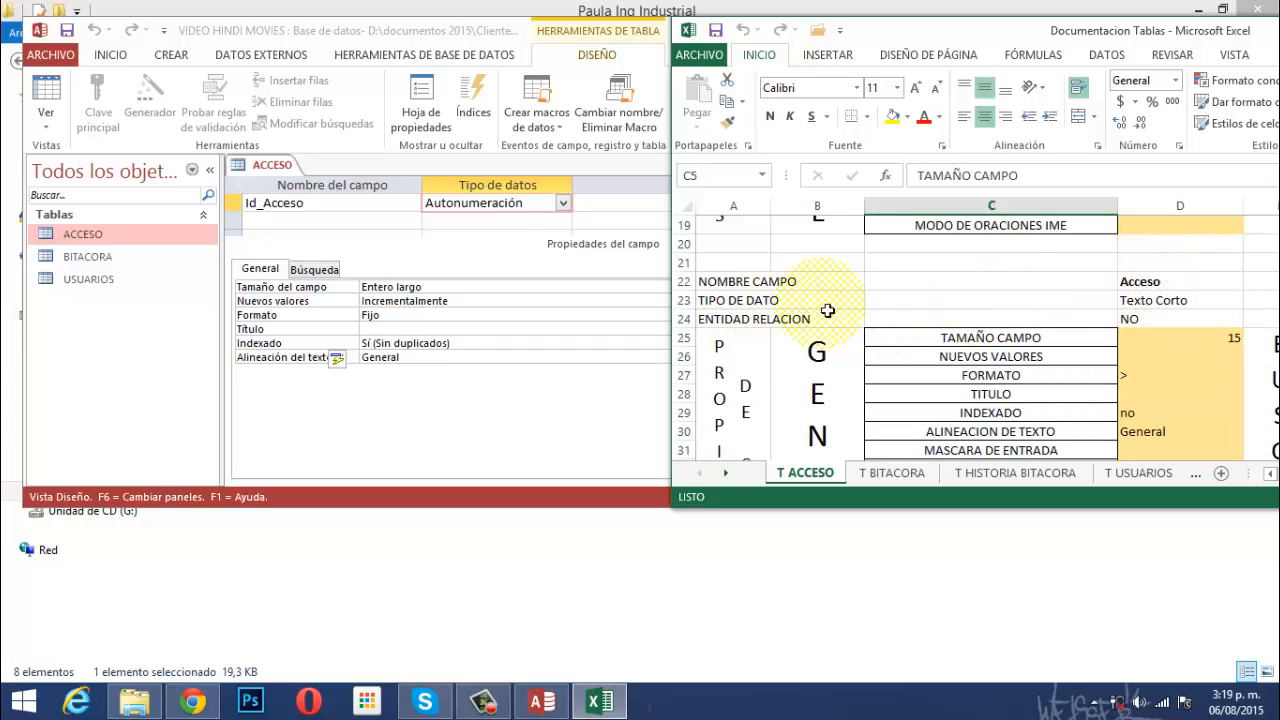
pyautogui.scroll(-1, 1104, 300)
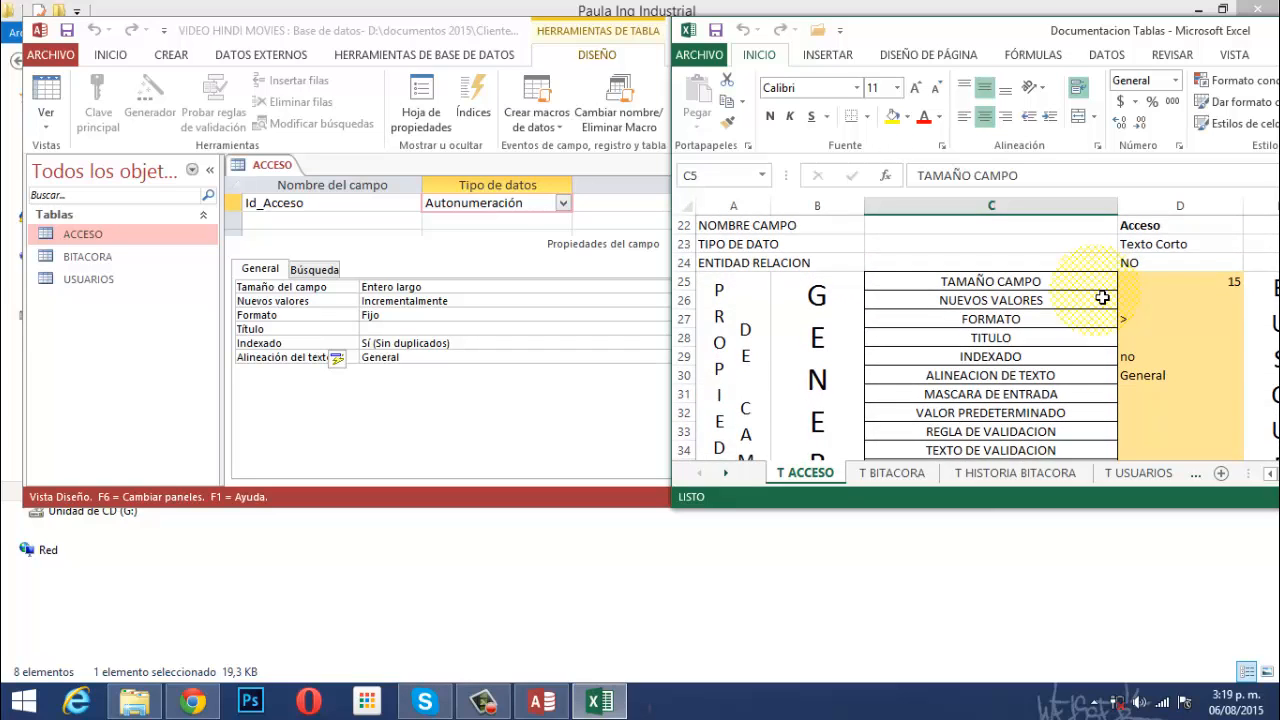
# Add a second field named Acceso to the ACCESO table and choose Texto corto as its data type.
pyautogui.click(268, 224)
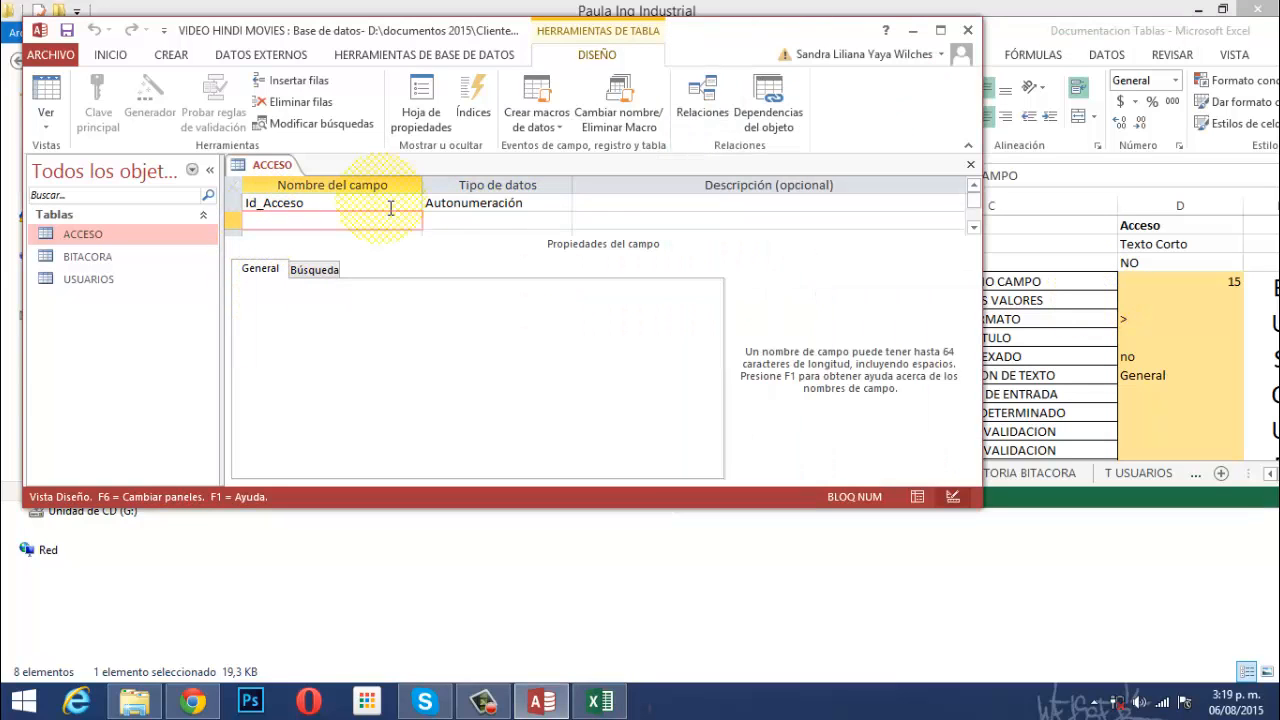
pyautogui.write('Acceso')
pyautogui.press('Tab')
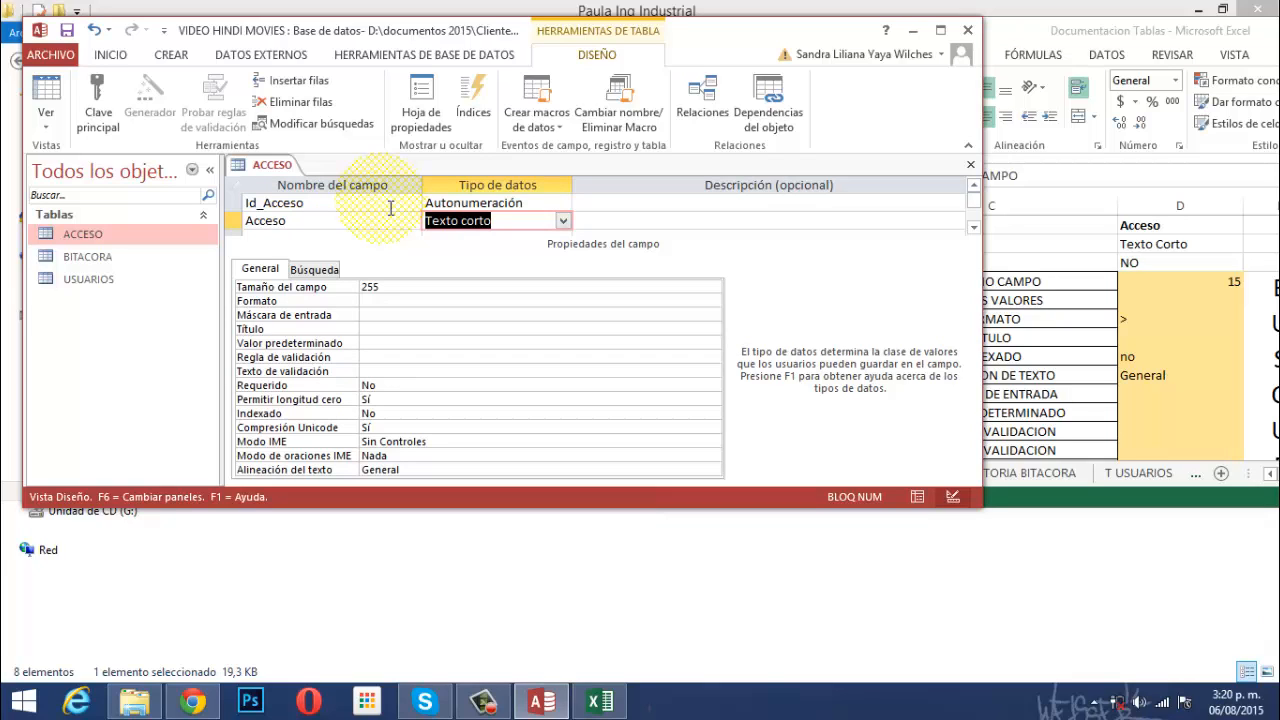
pyautogui.scroll(-1, 390, 207)
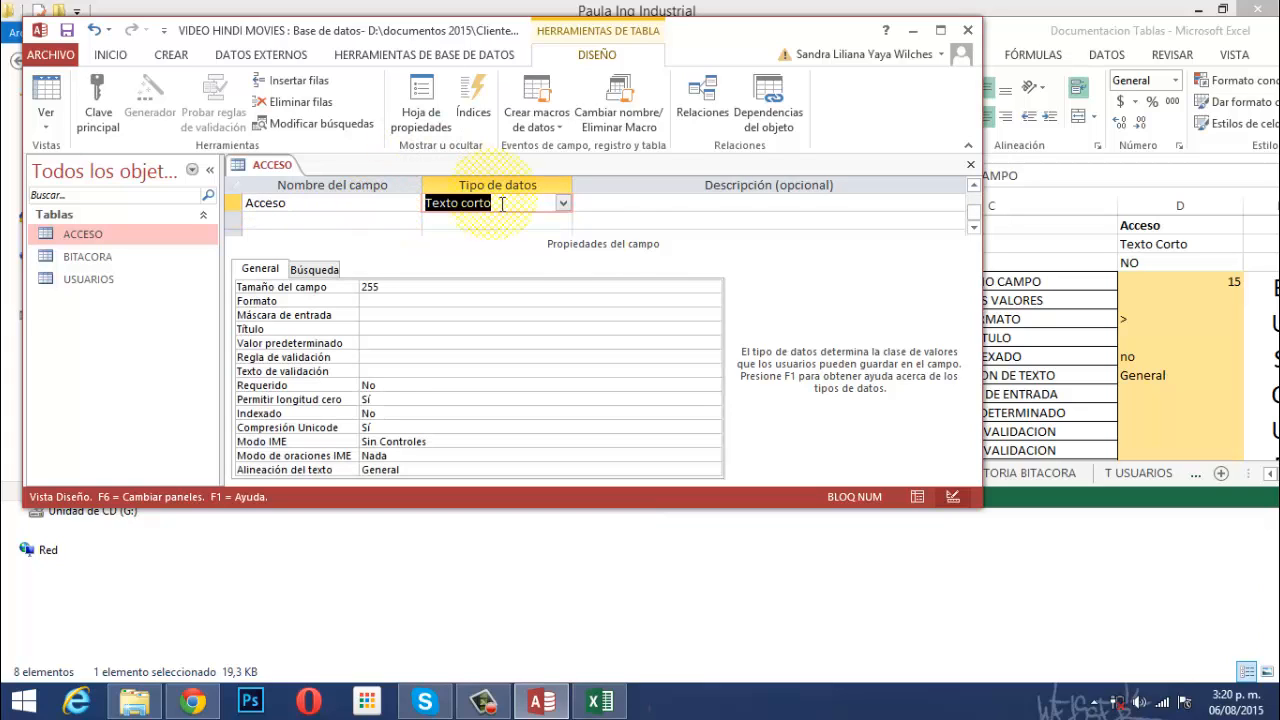
pyautogui.scroll(1, 608, 180)
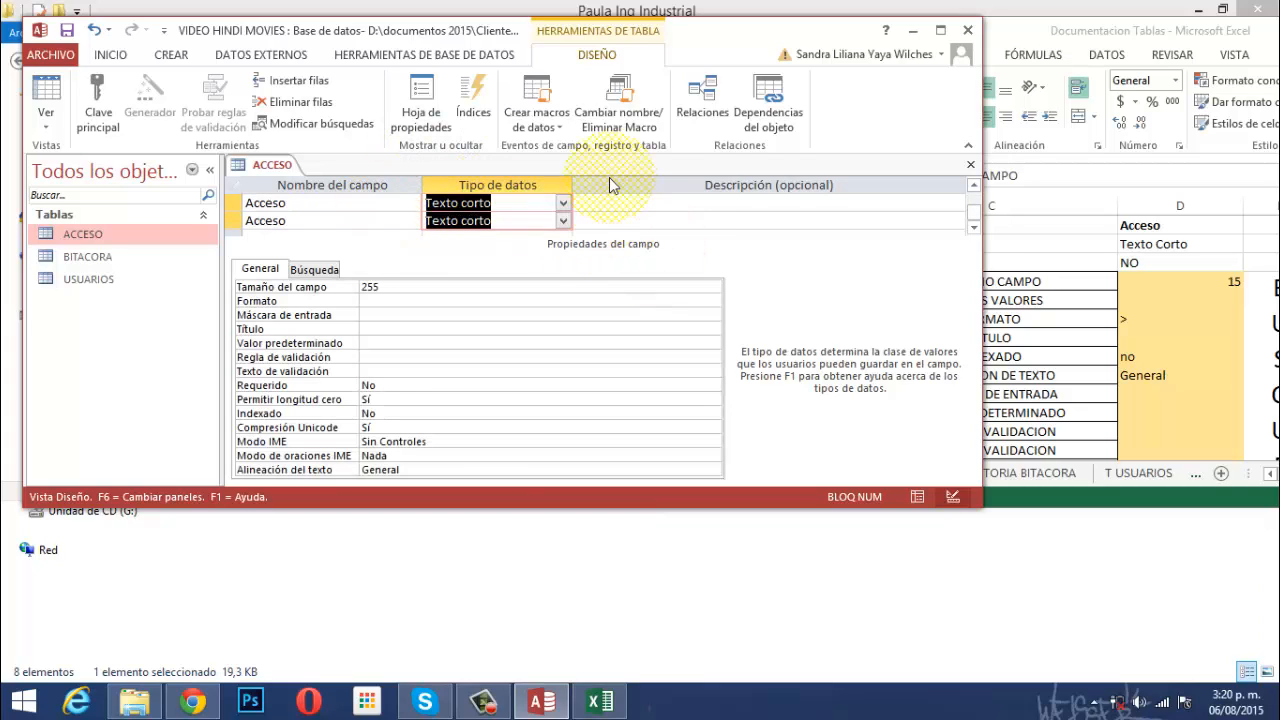
pyautogui.click(563, 221)
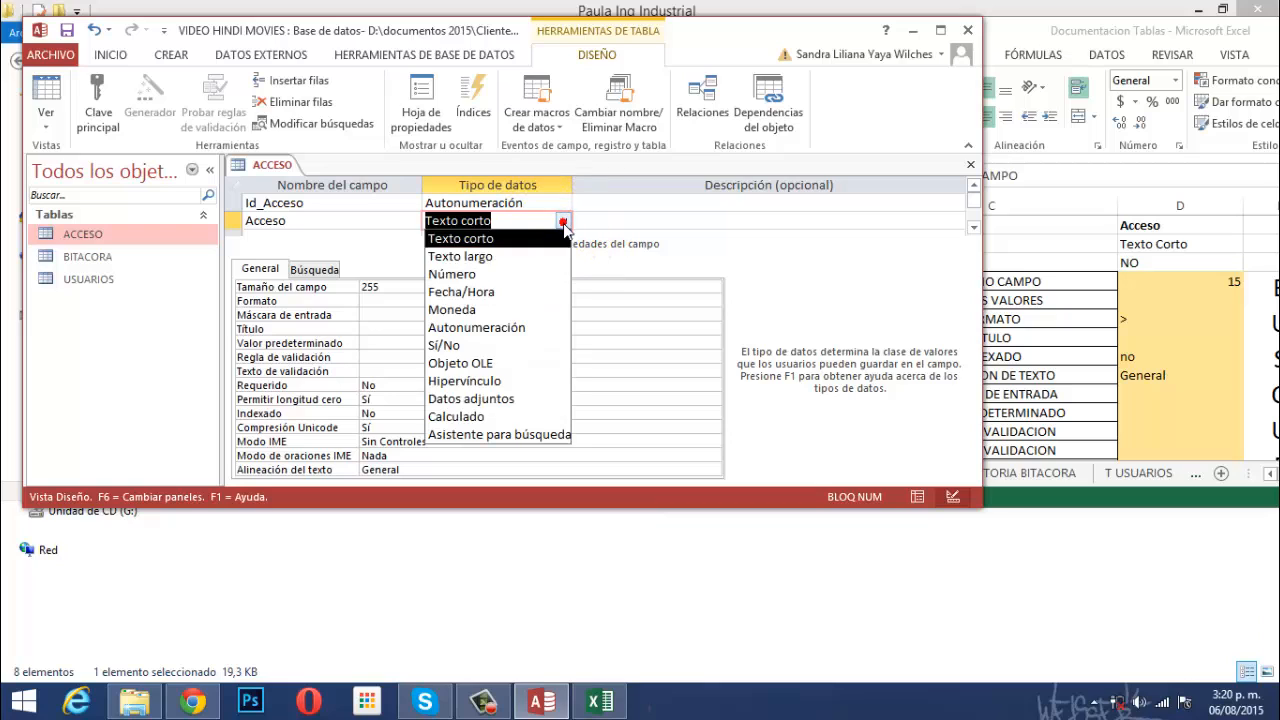
pyautogui.click(508, 237)
pyautogui.press('Tab')
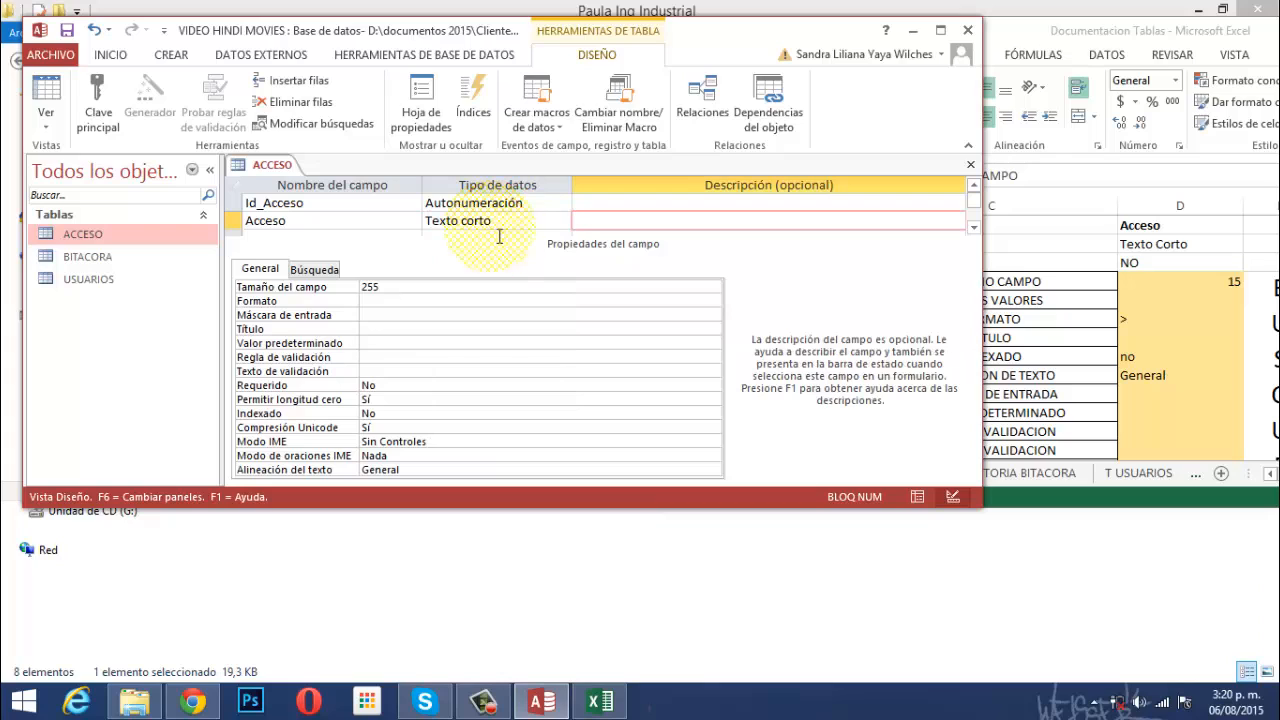
# Review the Acceso field's documented properties in the T ACCESO sheet of the Documentacion Tablas workbook, from data type through COMPRESION UNICODE.
pyautogui.click(330, 223)
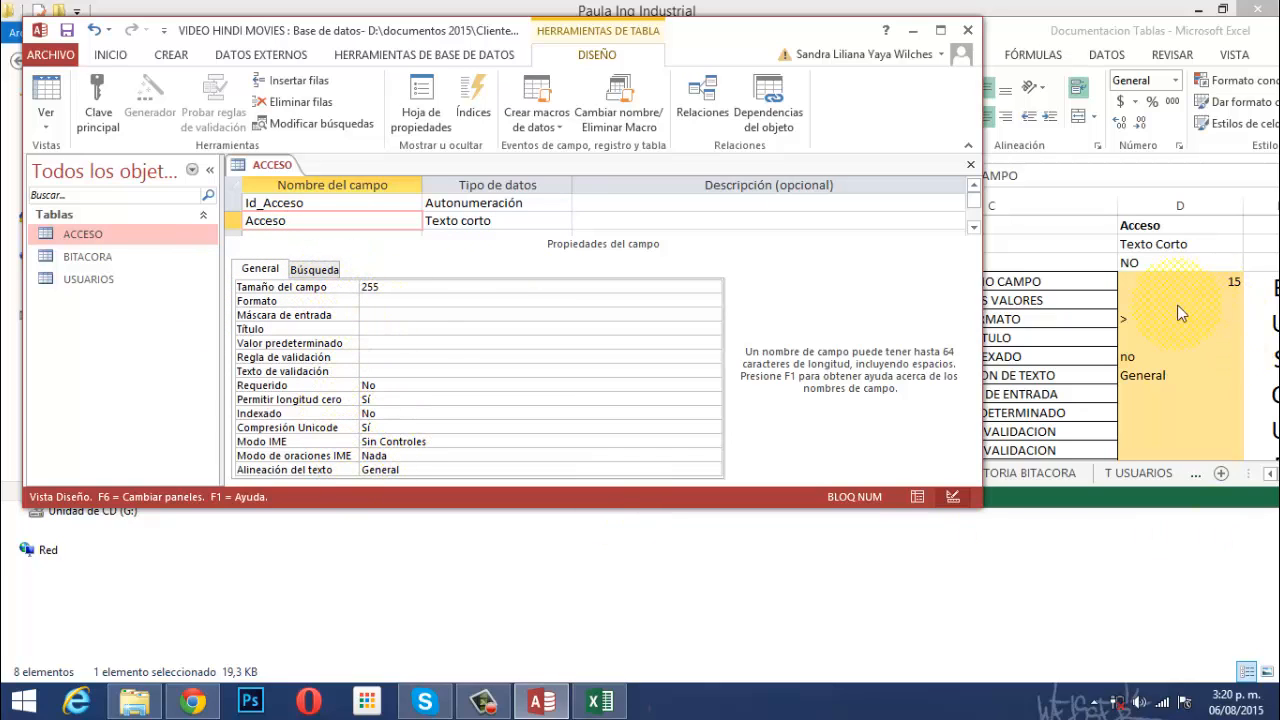
pyautogui.click(1141, 299)
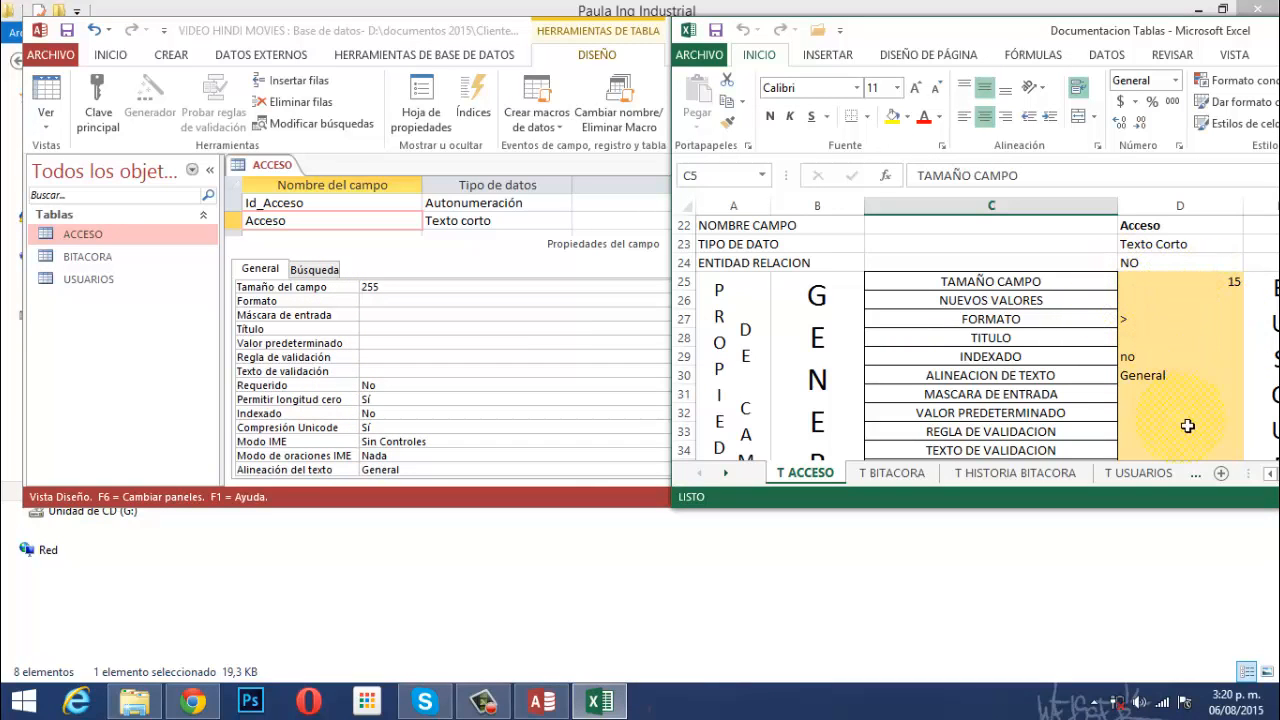
pyautogui.click(1126, 245)
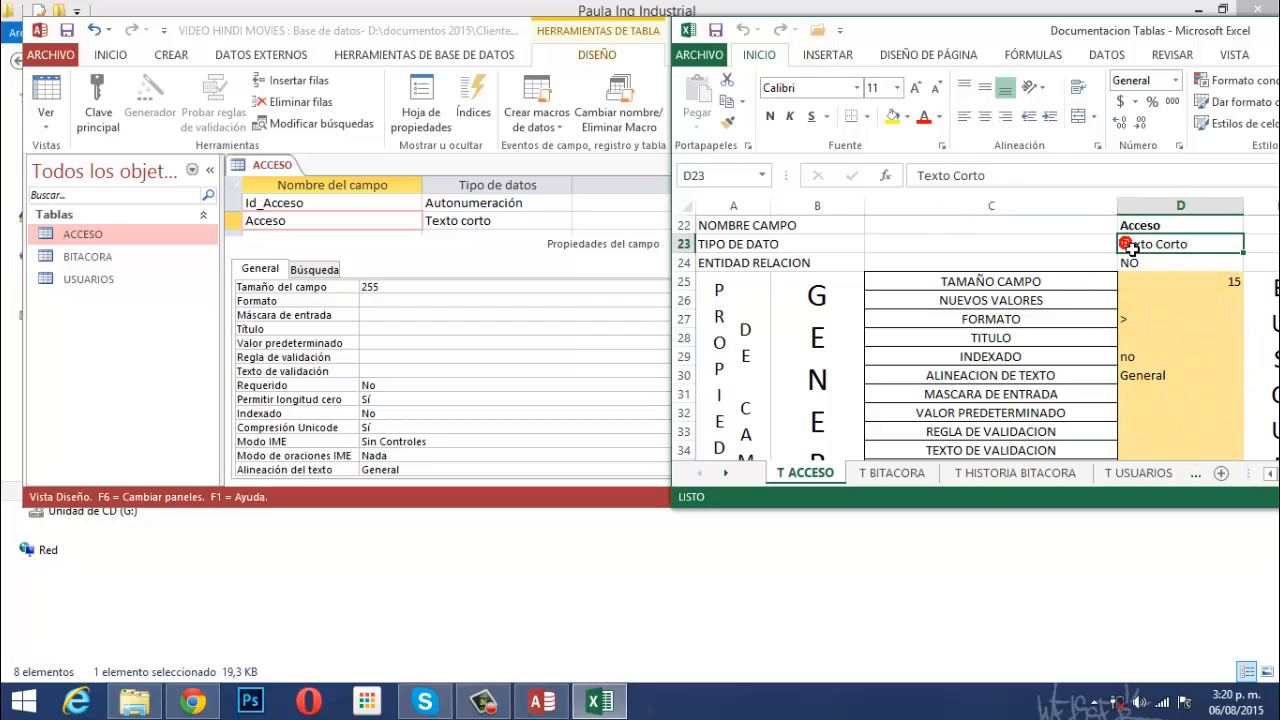
pyautogui.press('Down')
pyautogui.press('Down')
pyautogui.press('Down')
pyautogui.press('Down')
pyautogui.press('Down')
pyautogui.press('Down')
pyautogui.press('Down')
pyautogui.press('Down')
pyautogui.press('Down')
pyautogui.press('Down')
pyautogui.press('Down')
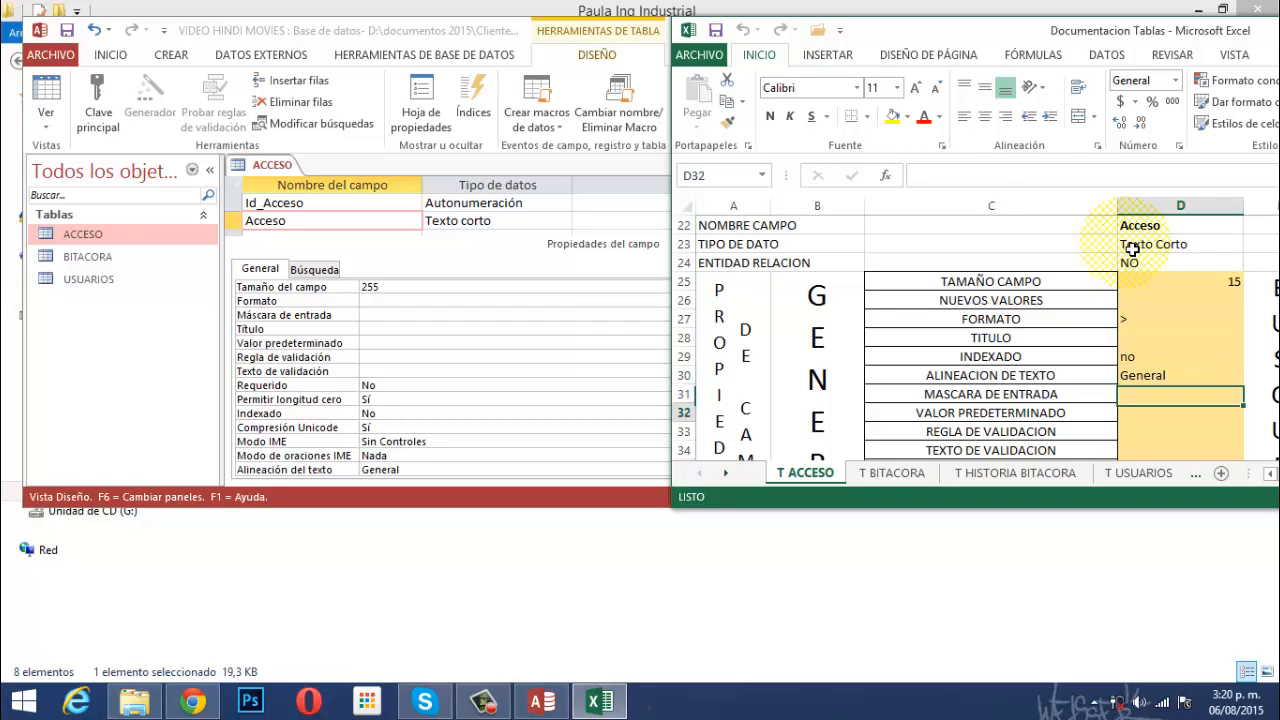
pyautogui.press('Down')
pyautogui.press('Down')
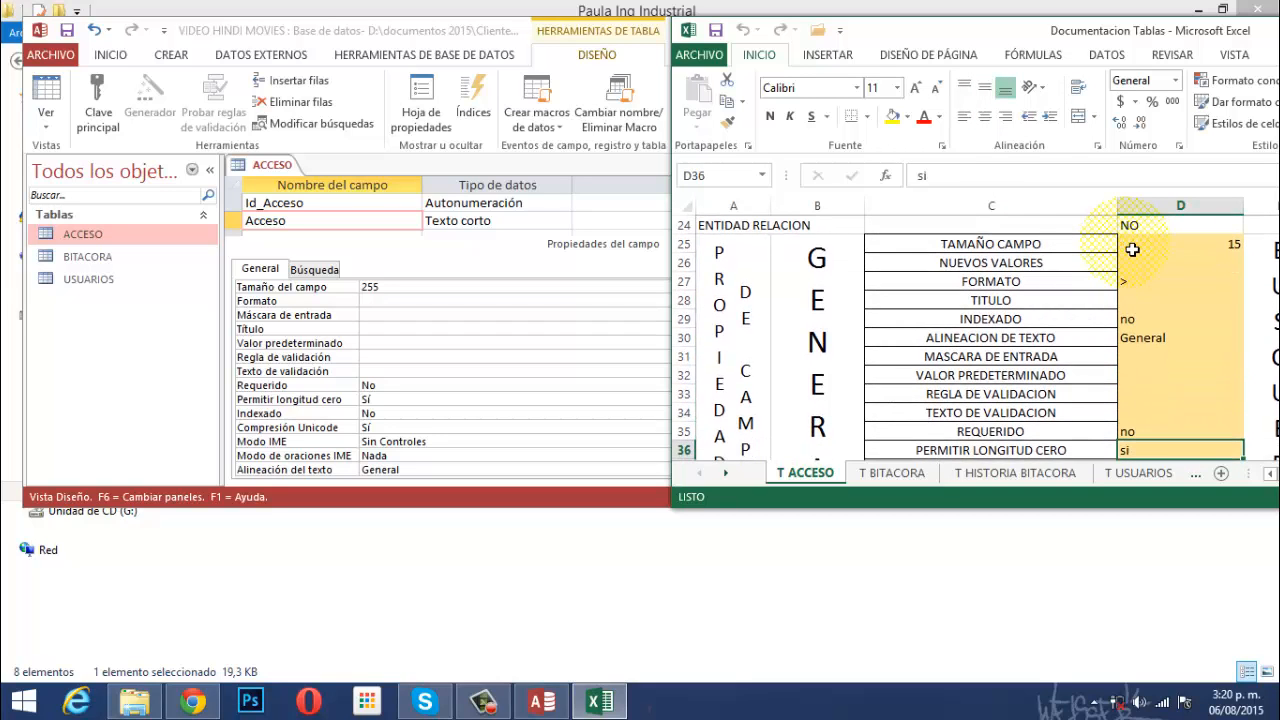
pyautogui.press('Down')
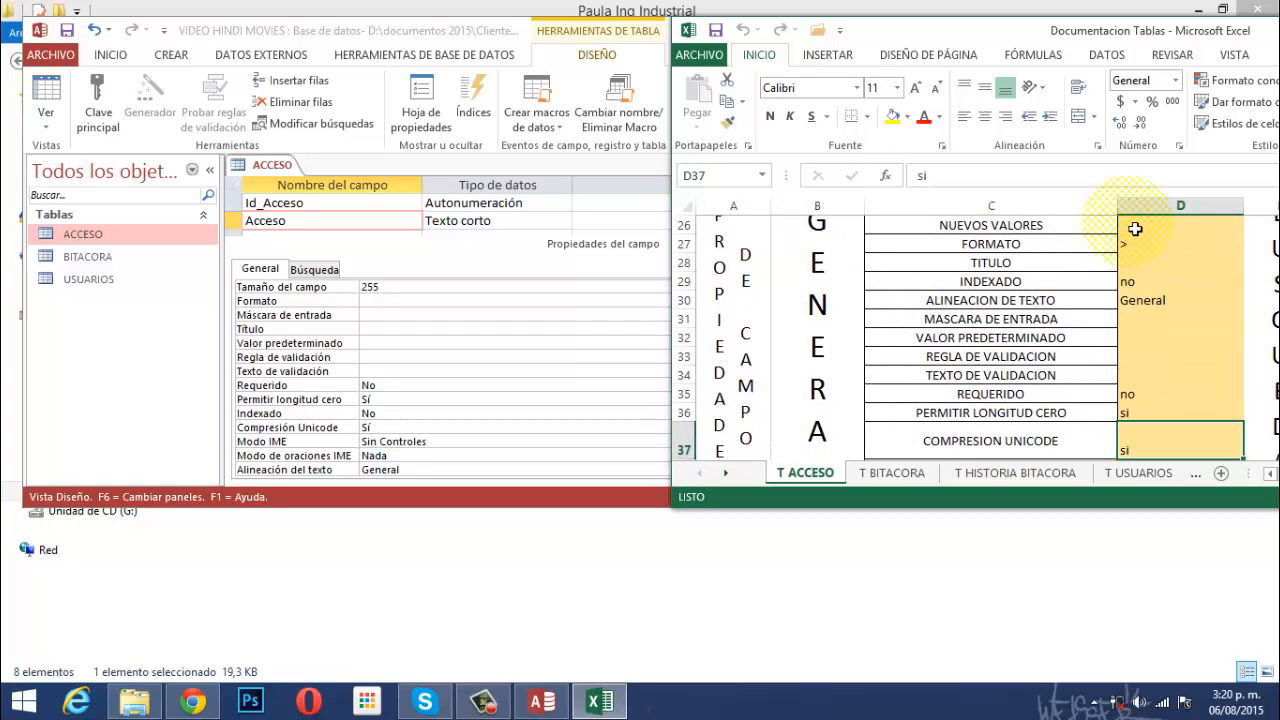
pyautogui.press('Up')
pyautogui.press('Up')
pyautogui.press('Up')
pyautogui.press('Up')
pyautogui.press('Up')
pyautogui.press('Up')
pyautogui.press('Up')
pyautogui.press('Up')
pyautogui.press('Up')
pyautogui.press('Up')
pyautogui.press('Up')
pyautogui.press('Up')
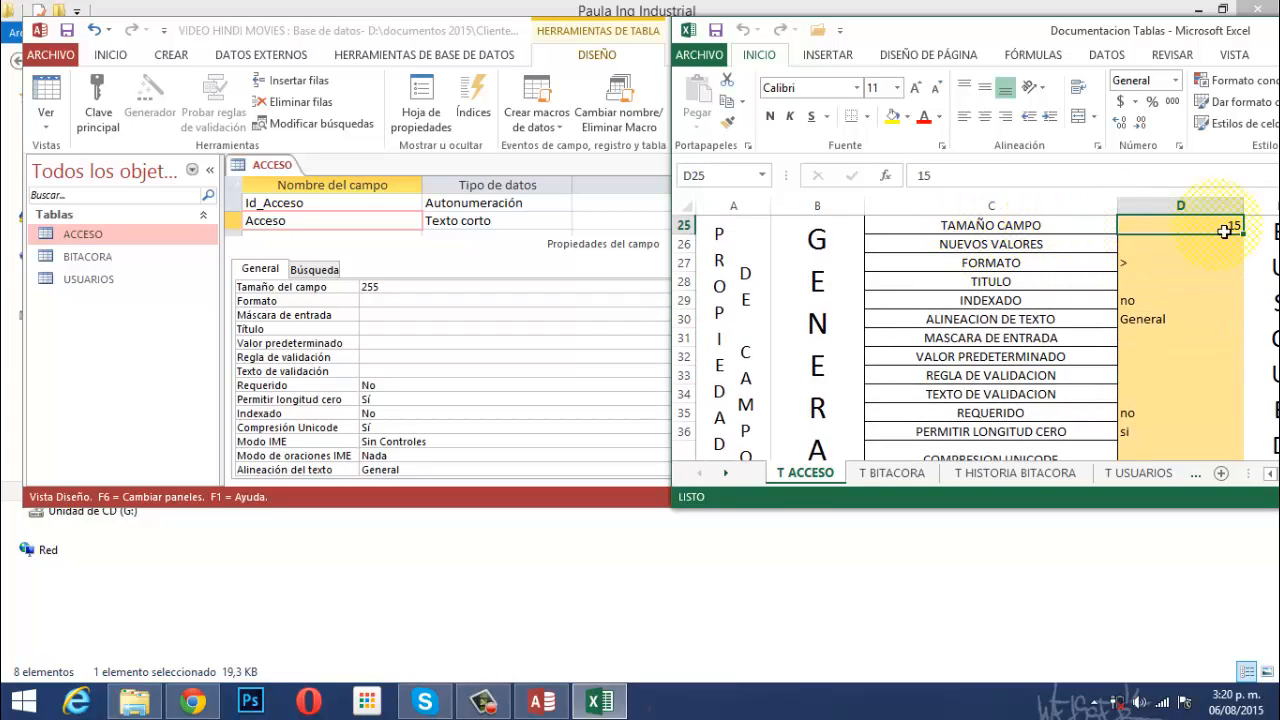
# In the ACCESO table design in Access, set the Acceso field's size to 15 and its format to >.
pyautogui.click(394, 288)
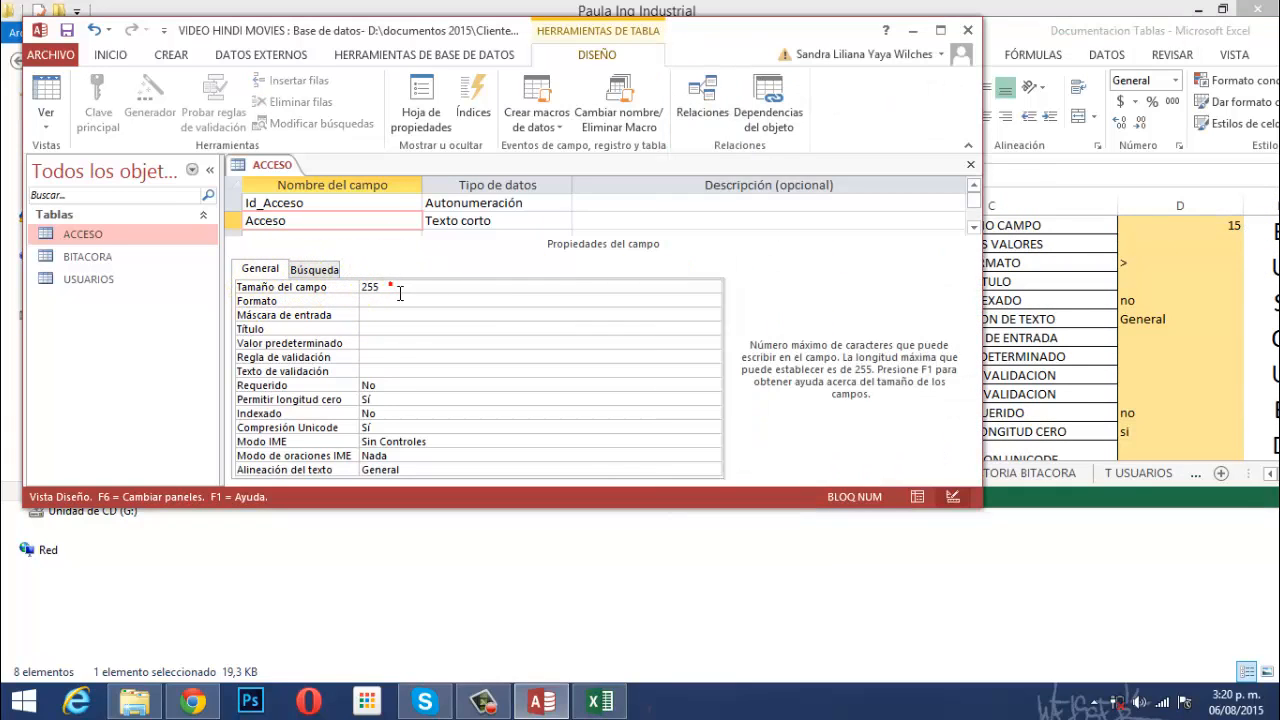
pyautogui.moveTo(394, 288); pyautogui.dragTo(359, 290)
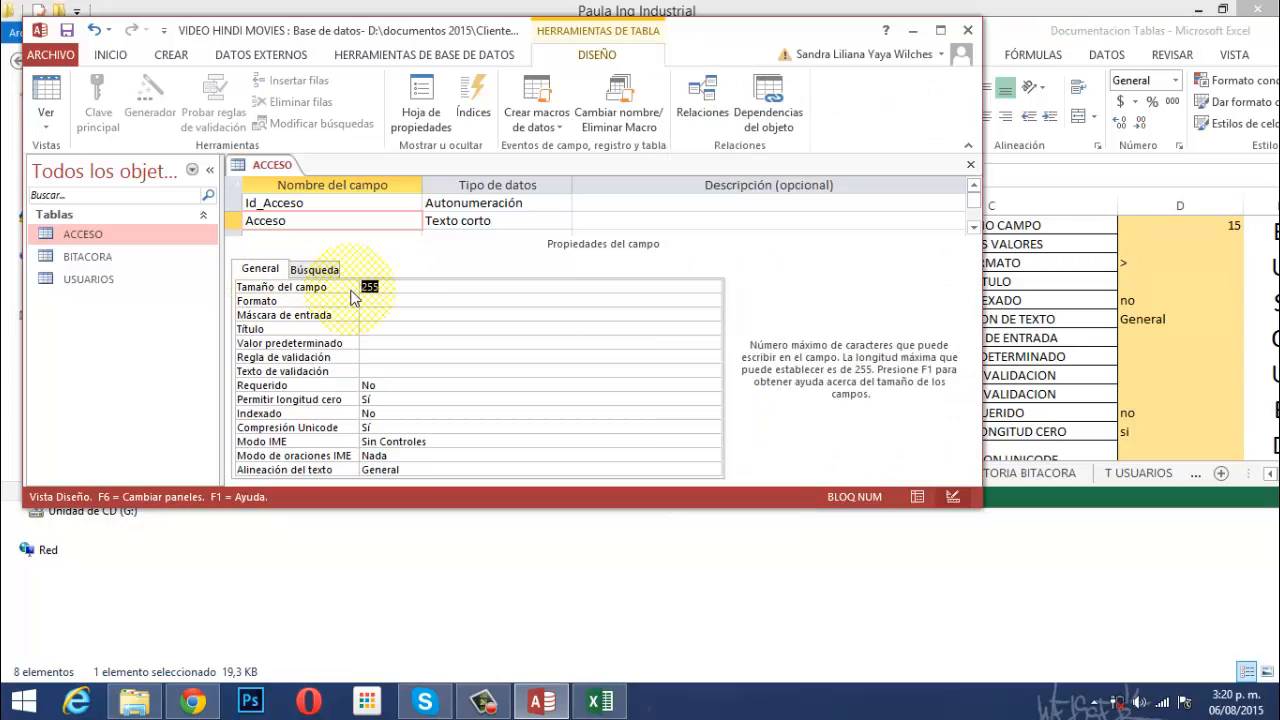
pyautogui.write('15')
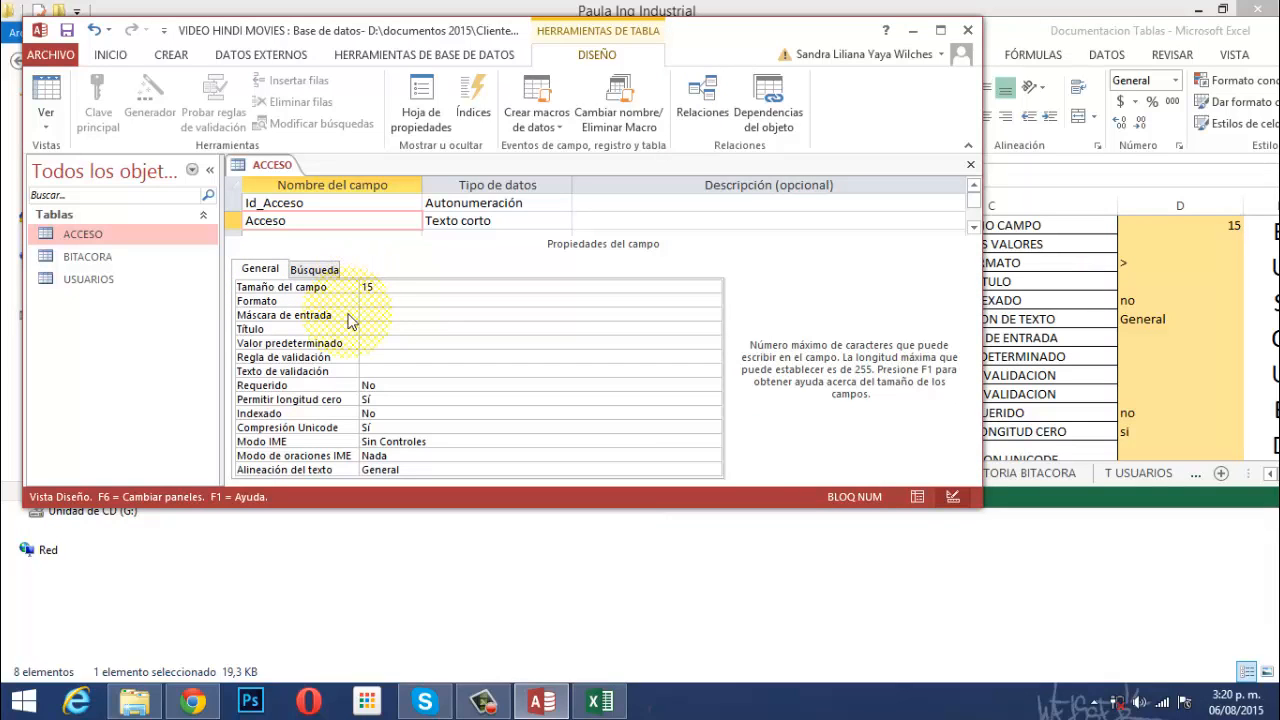
pyautogui.click(1088, 215)
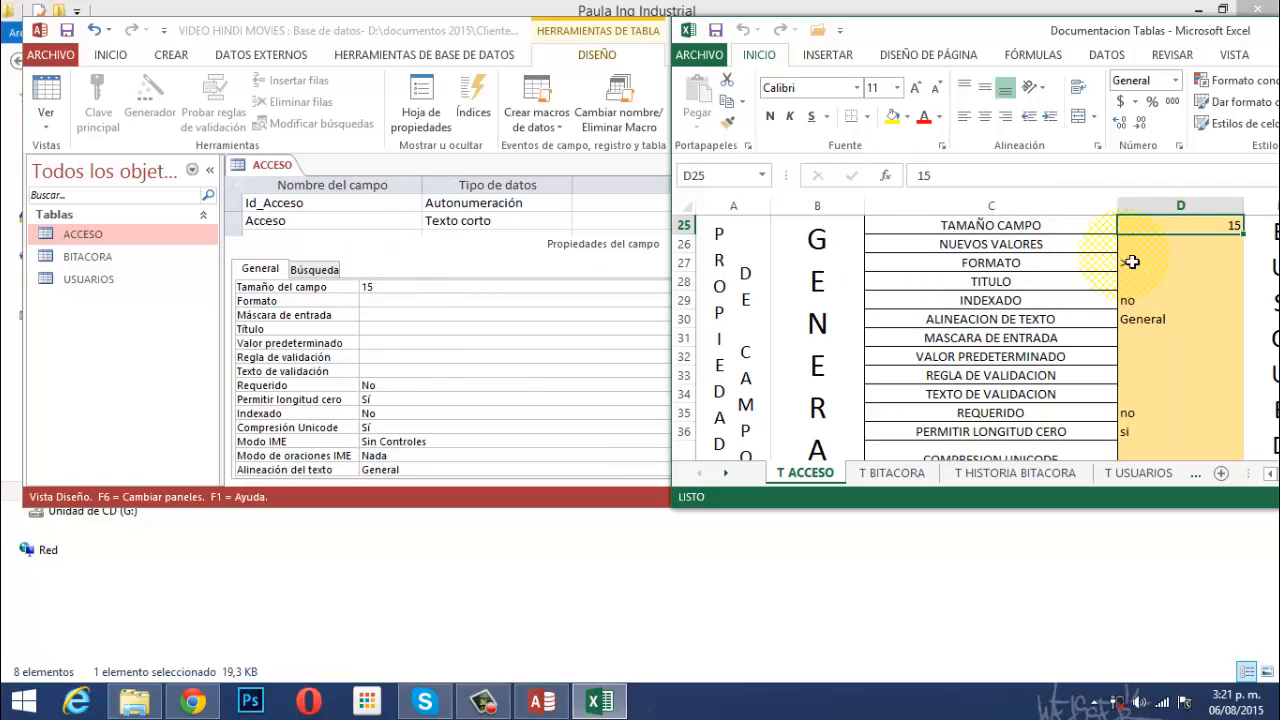
pyautogui.click(379, 306)
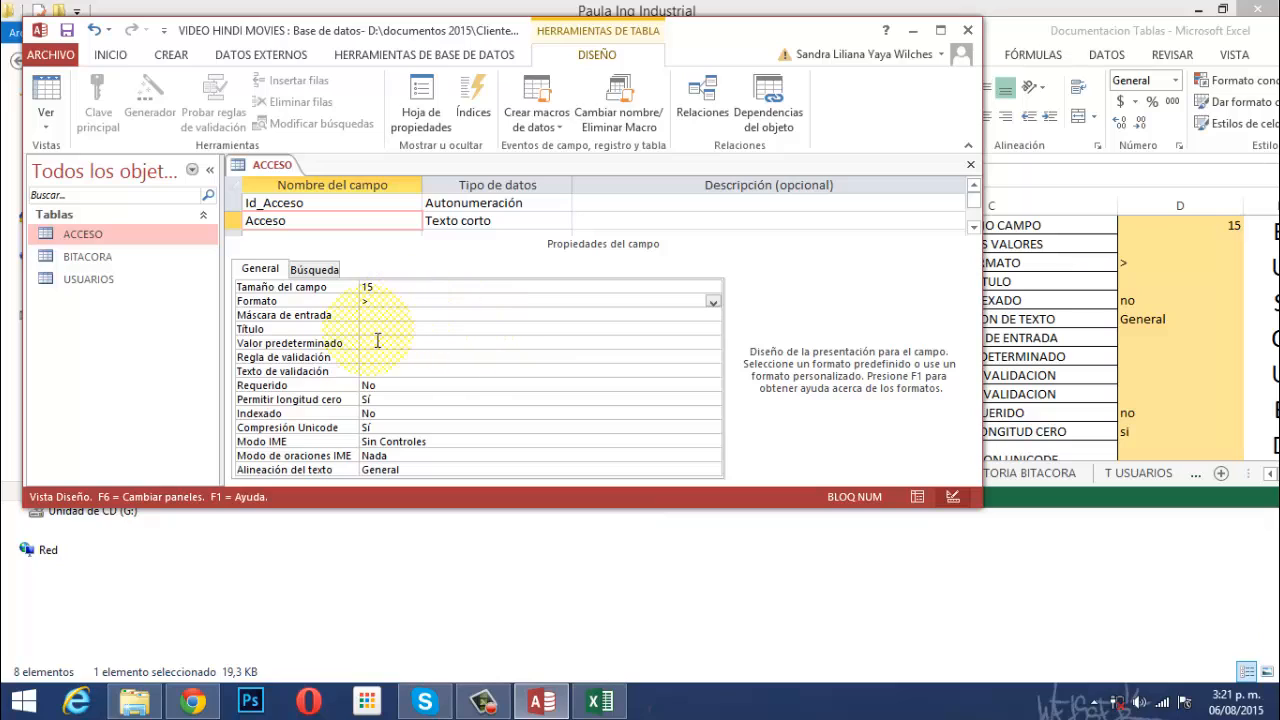
# Check each remaining general property of the Acceso field, from Máscara de entrada through Alineación del texto, against the documentation.
pyautogui.click(372, 315)
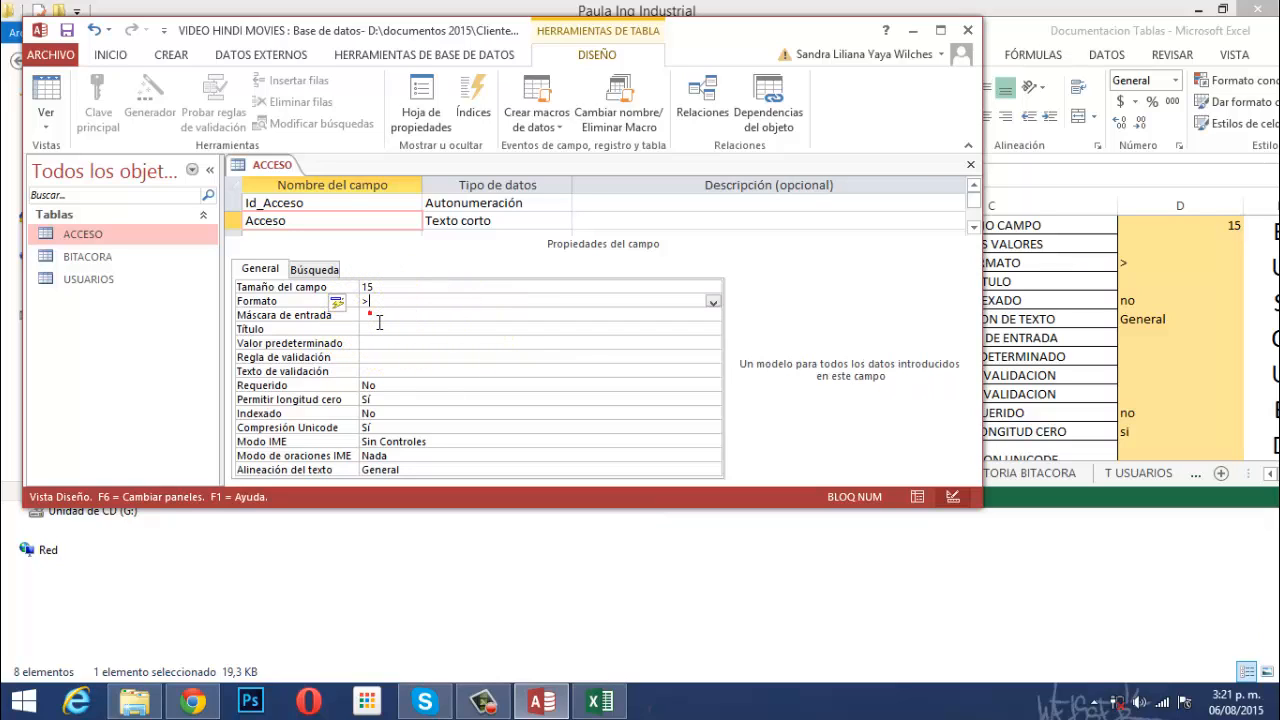
pyautogui.click(369, 329)
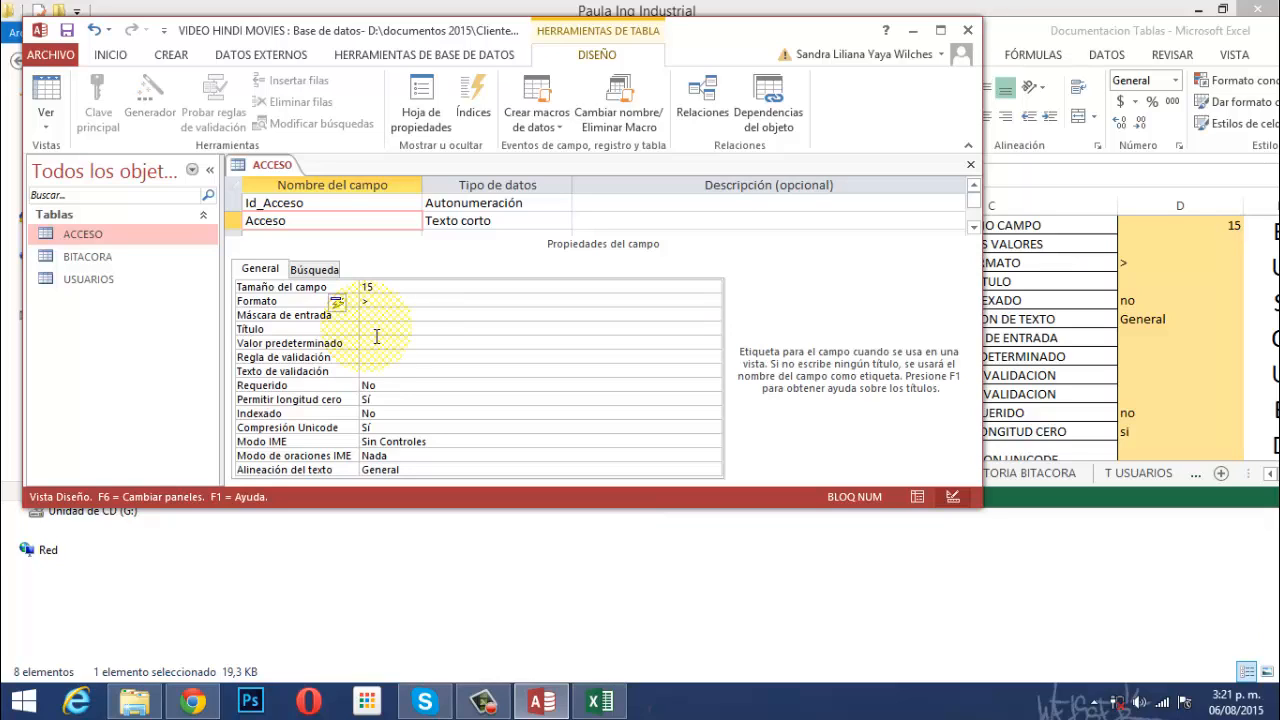
pyautogui.click(367, 343)
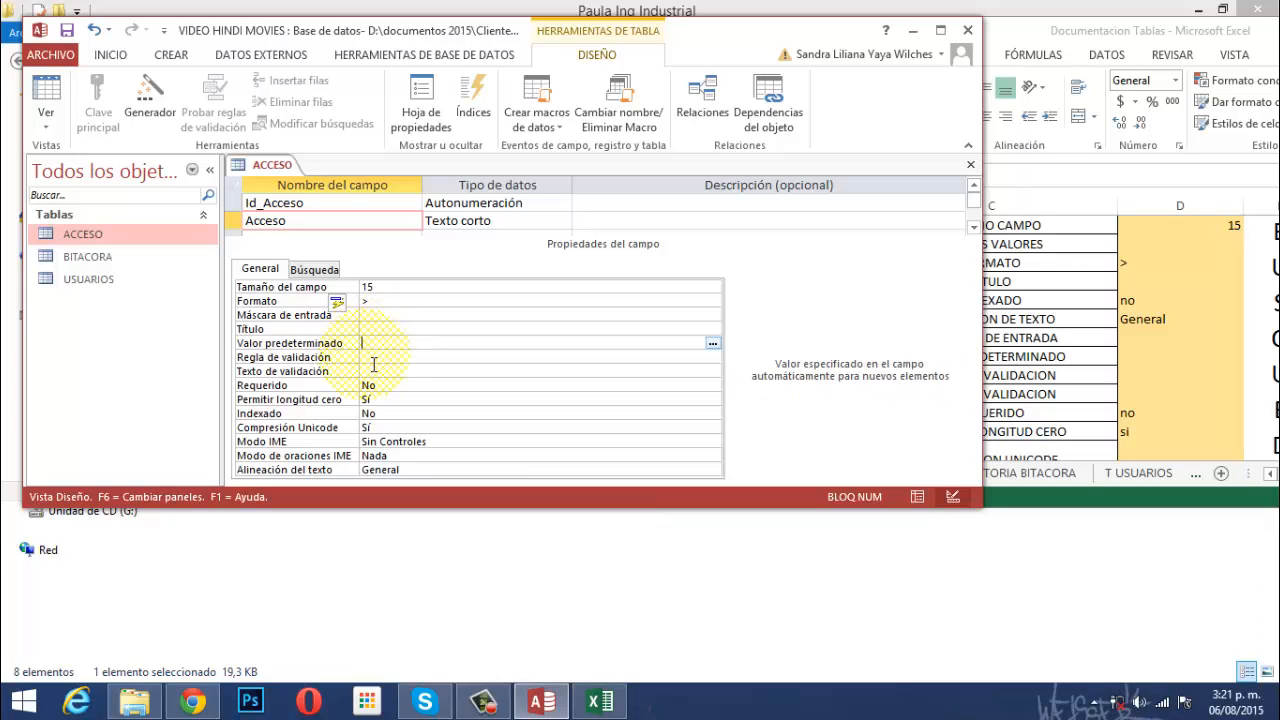
pyautogui.click(371, 357)
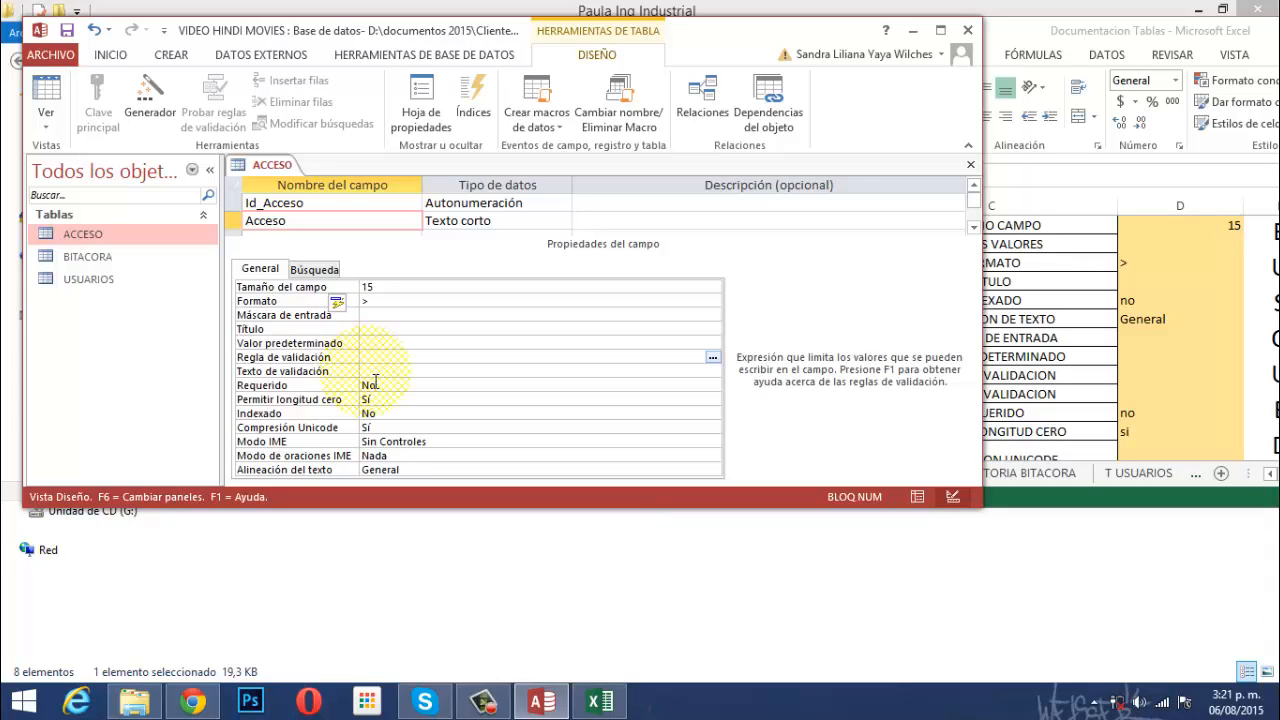
pyautogui.click(366, 371)
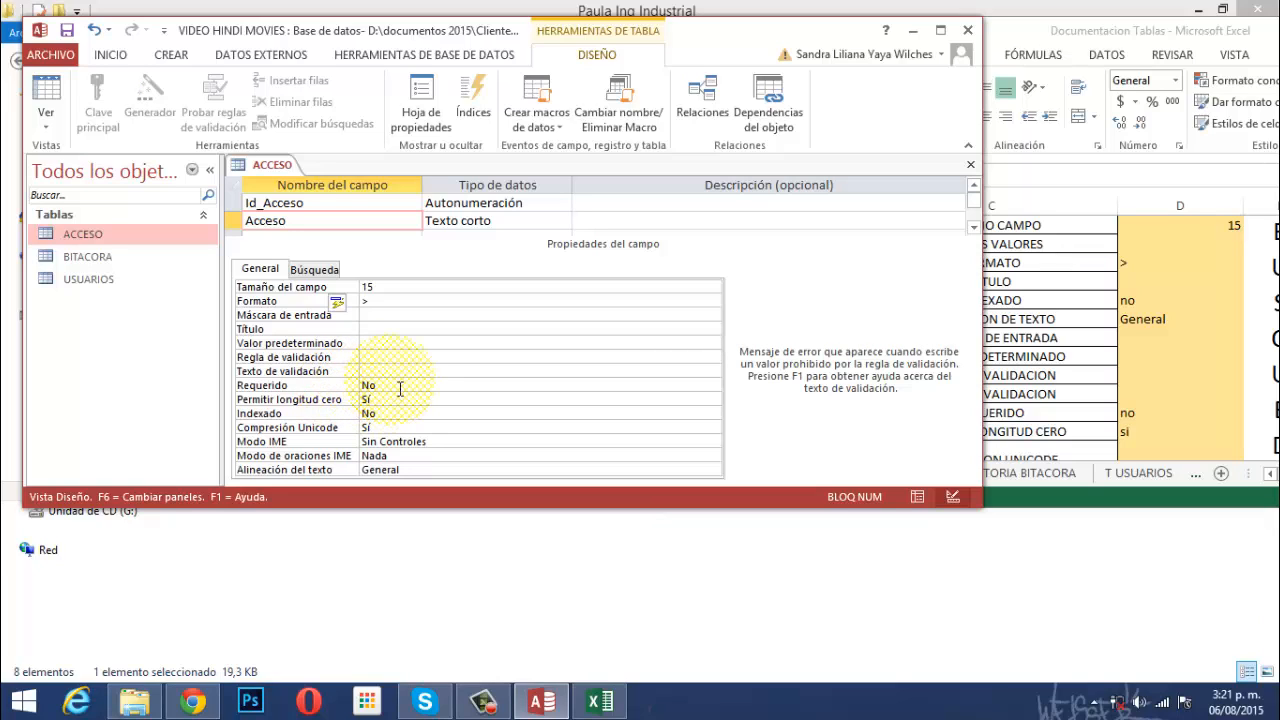
pyautogui.click(399, 386)
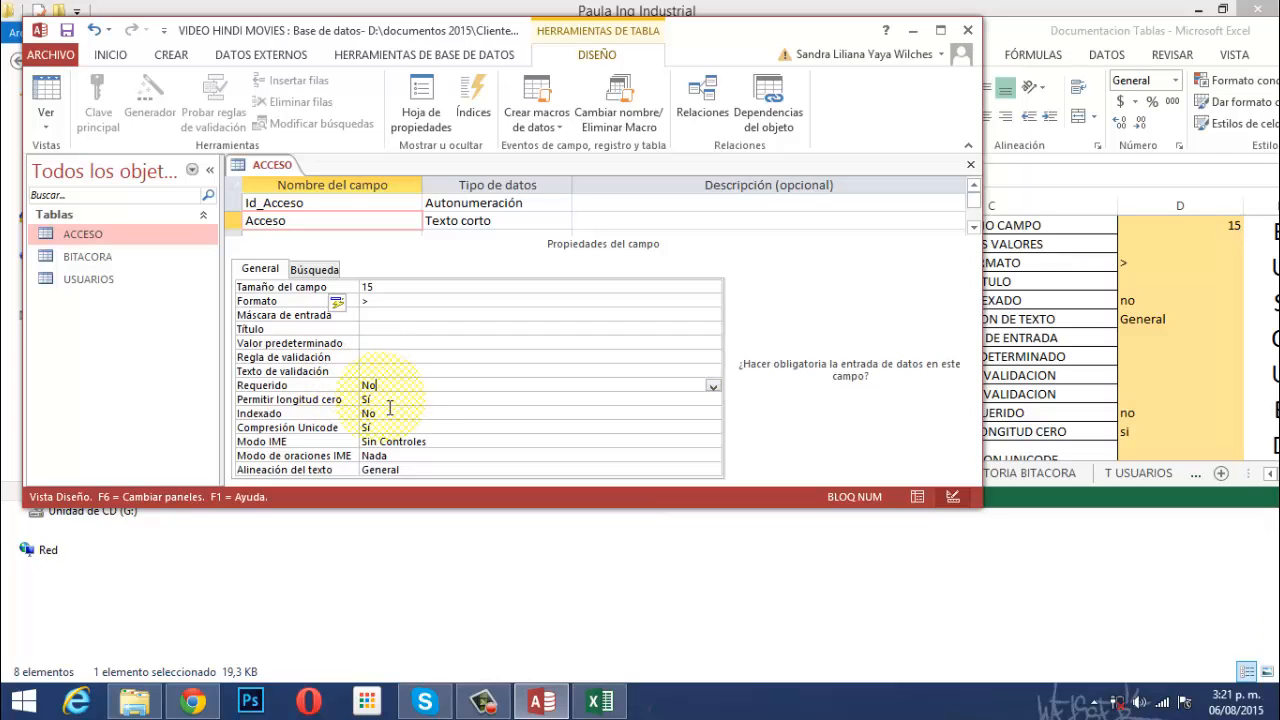
pyautogui.click(399, 401)
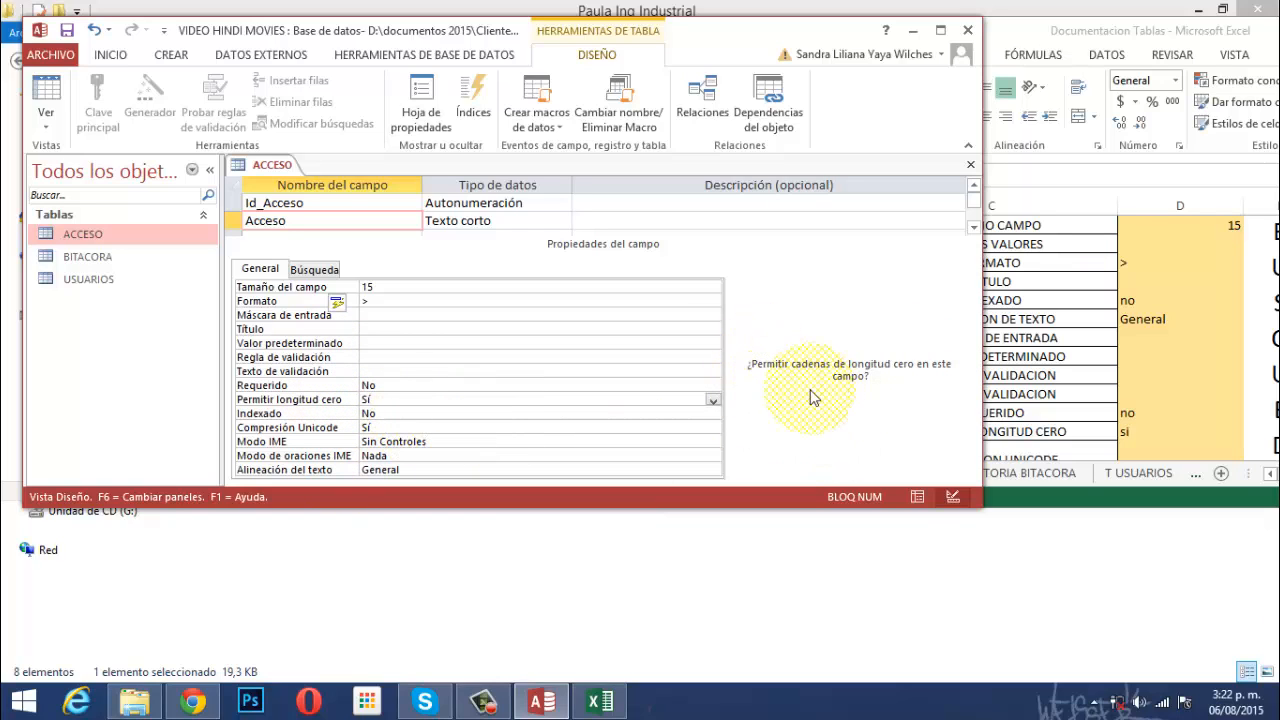
pyautogui.click(384, 413)
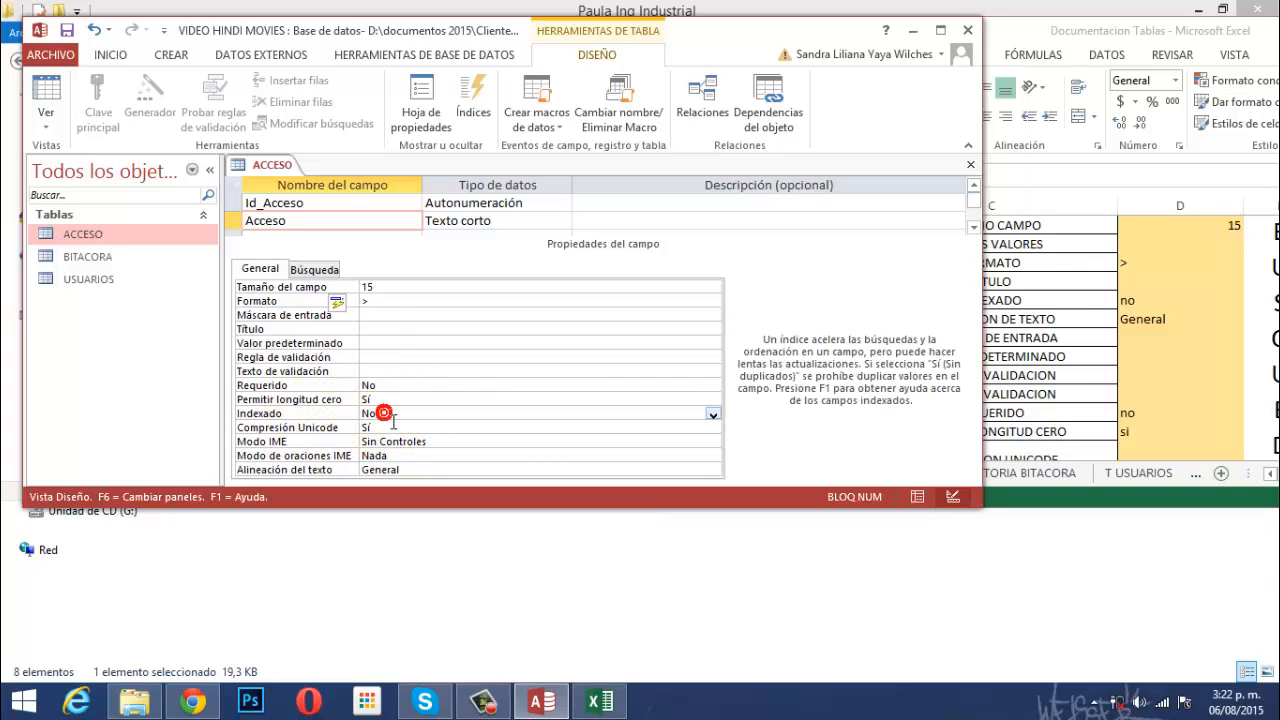
pyautogui.click(383, 428)
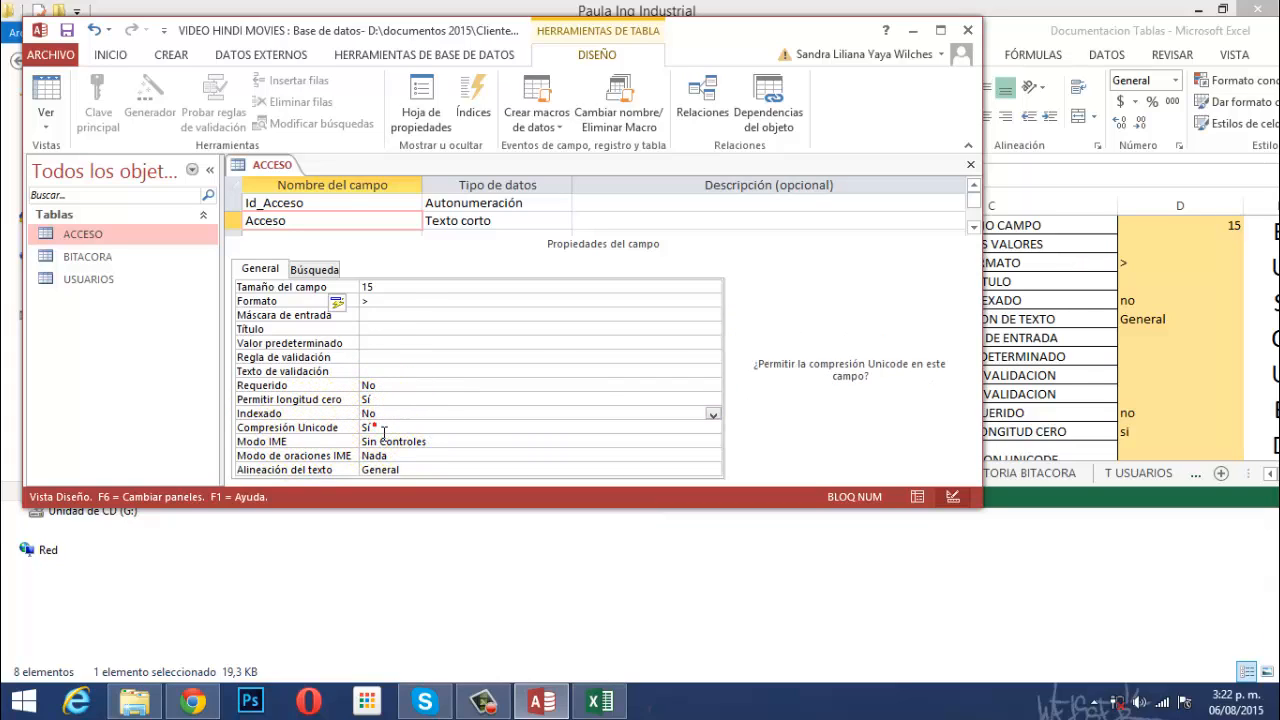
pyautogui.click(457, 441)
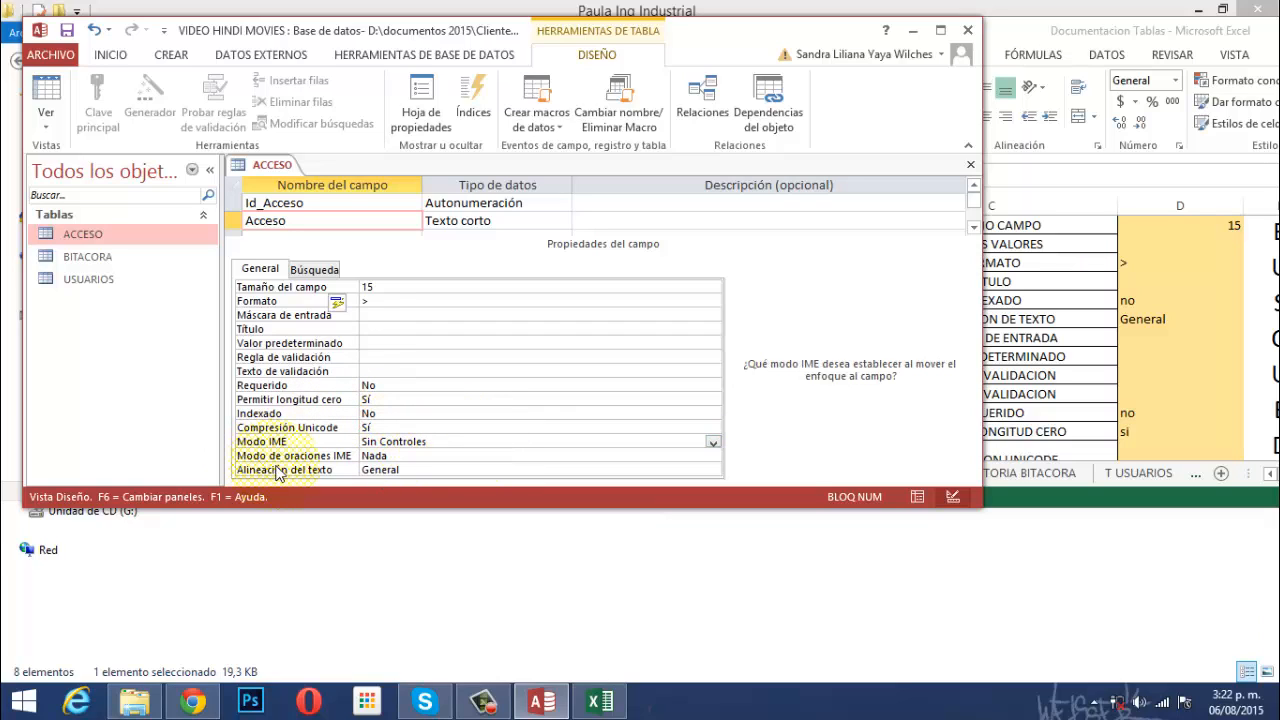
pyautogui.click(406, 455)
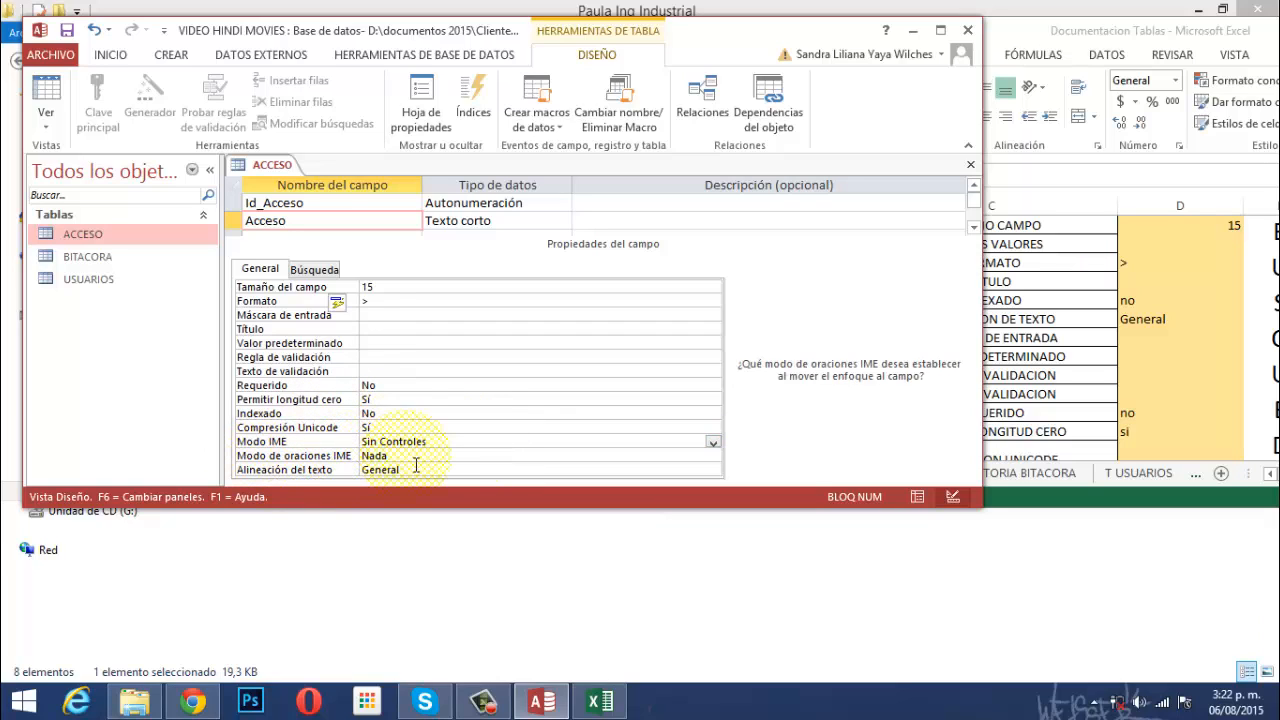
pyautogui.click(407, 469)
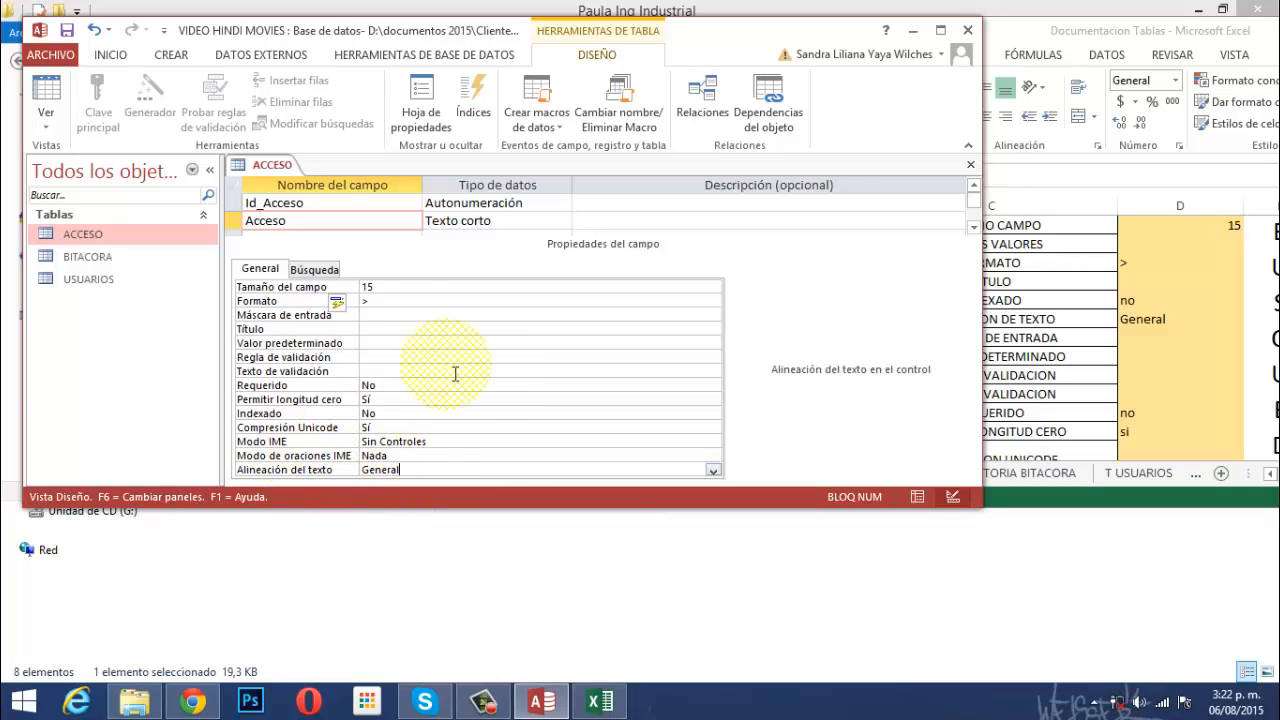
# Examine the Acceso field's property descriptions from Formato through Indexado, including the expression builder for Valor predeterminado, without changing anything.
pyautogui.click(382, 302)
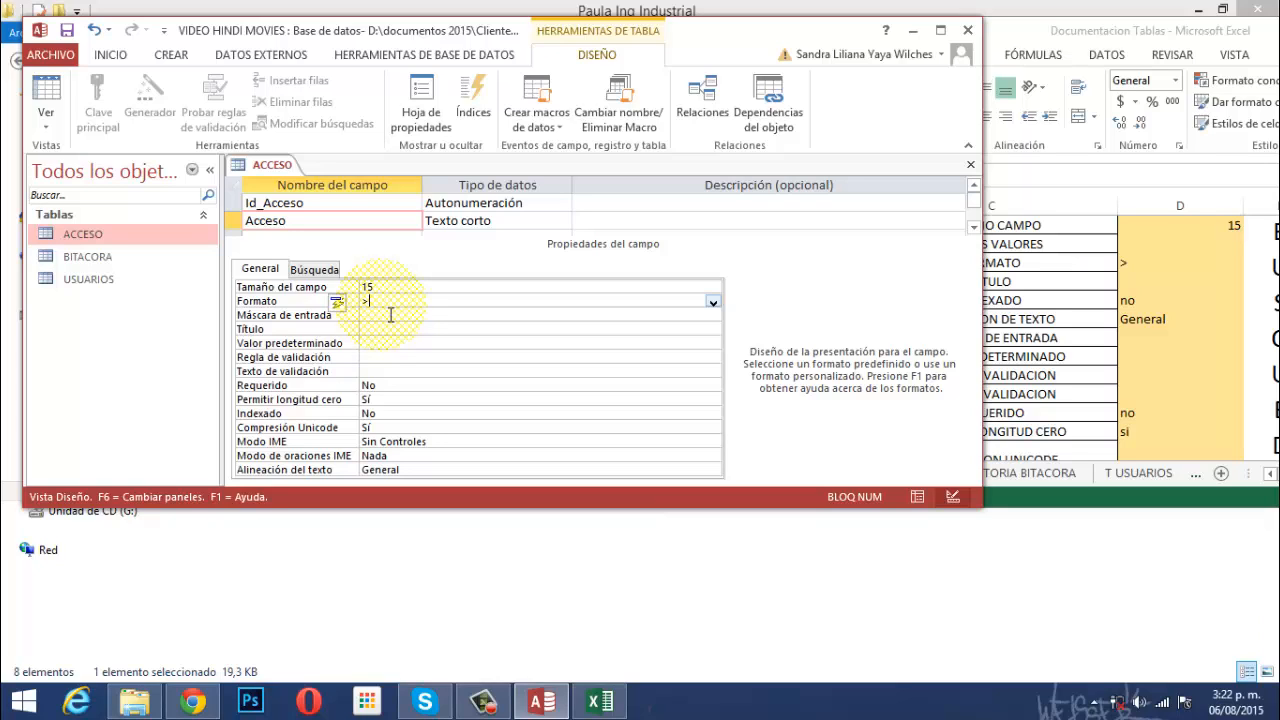
pyautogui.click(390, 315)
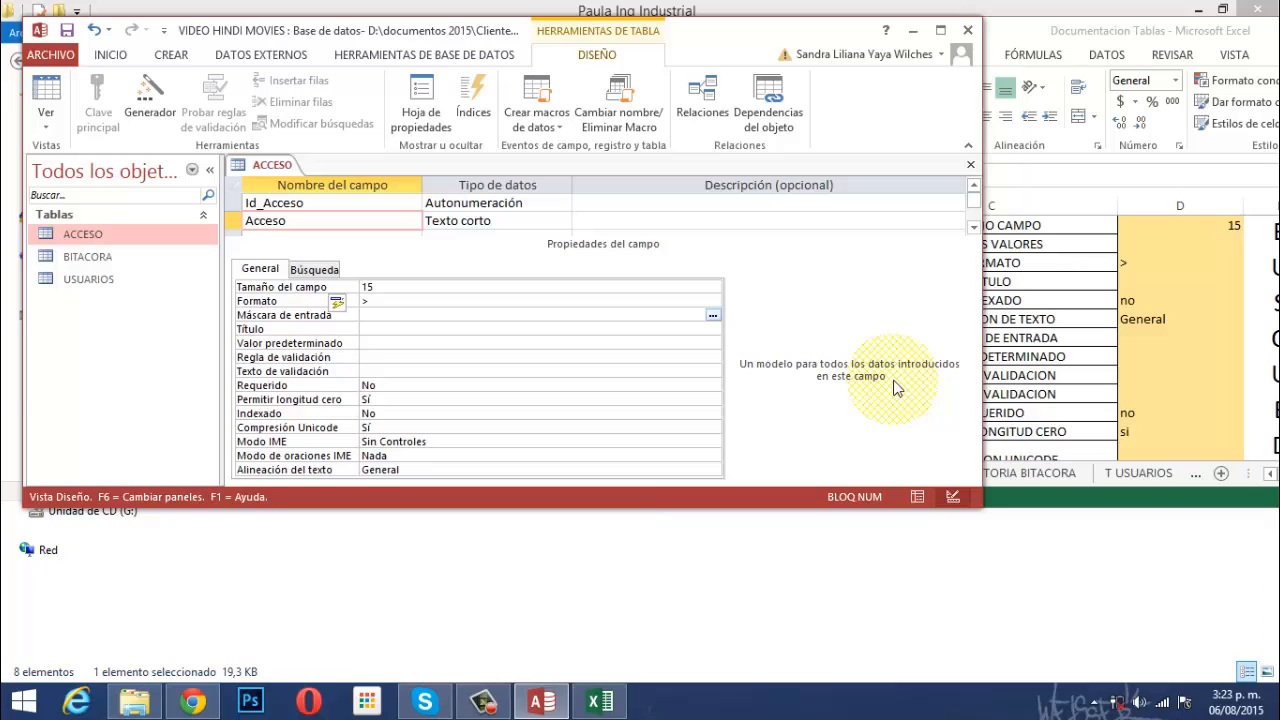
pyautogui.click(388, 331)
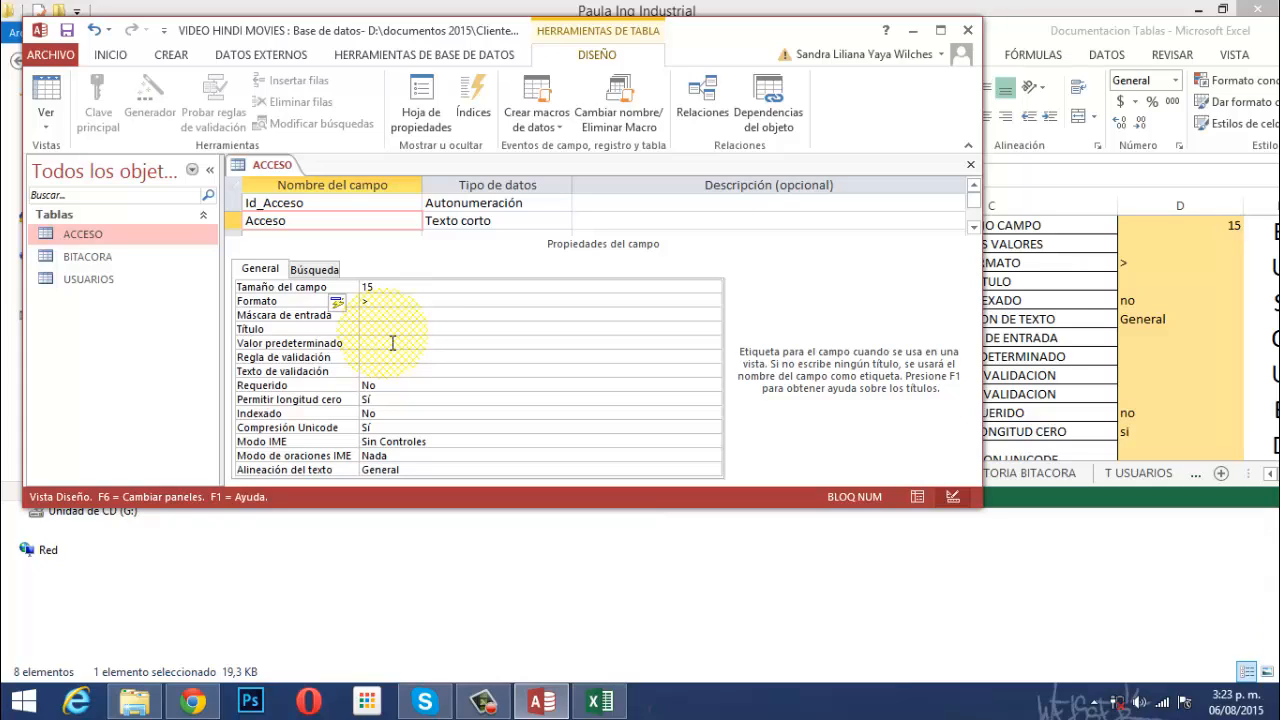
pyautogui.click(391, 344)
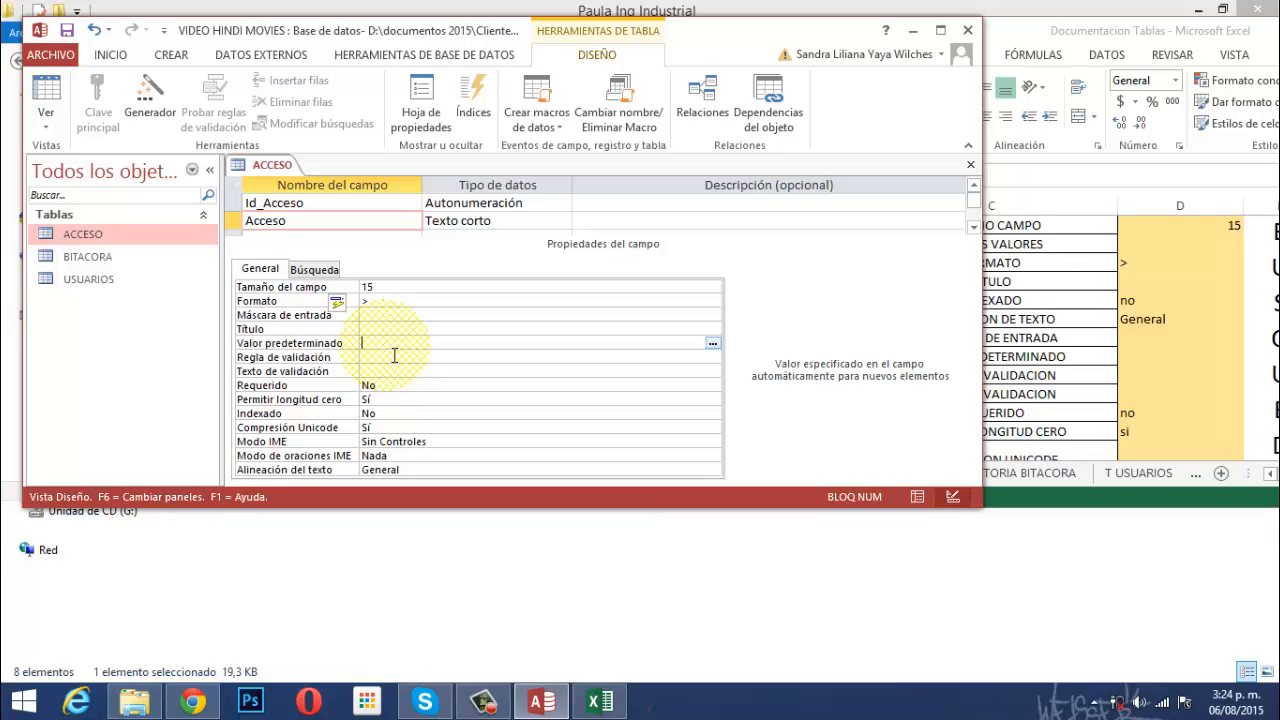
pyautogui.click(713, 345)
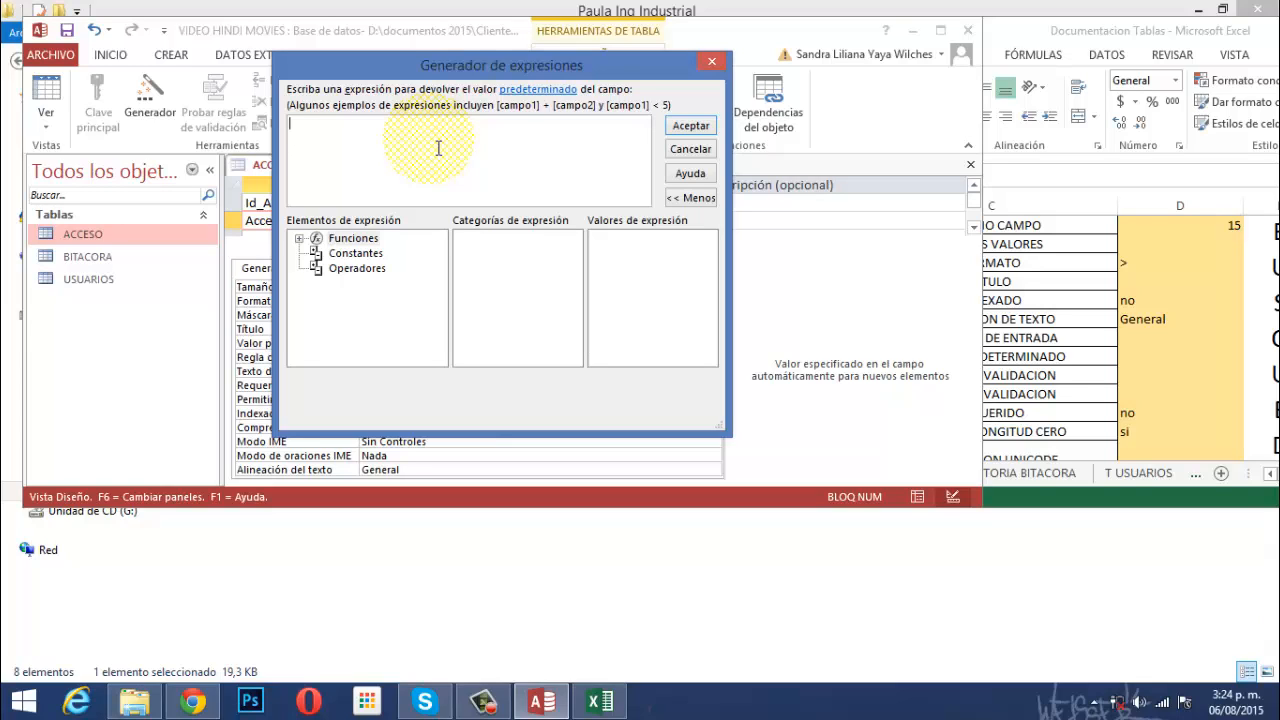
pyautogui.click(691, 149)
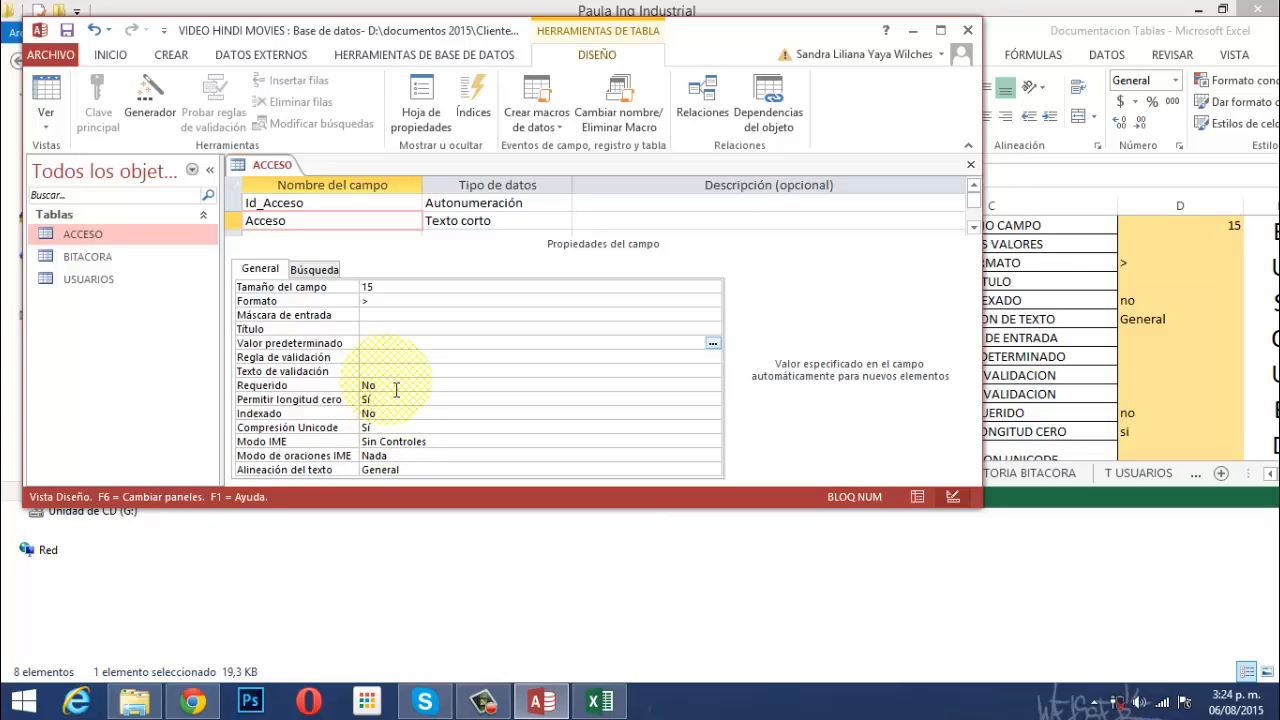
pyautogui.click(373, 357)
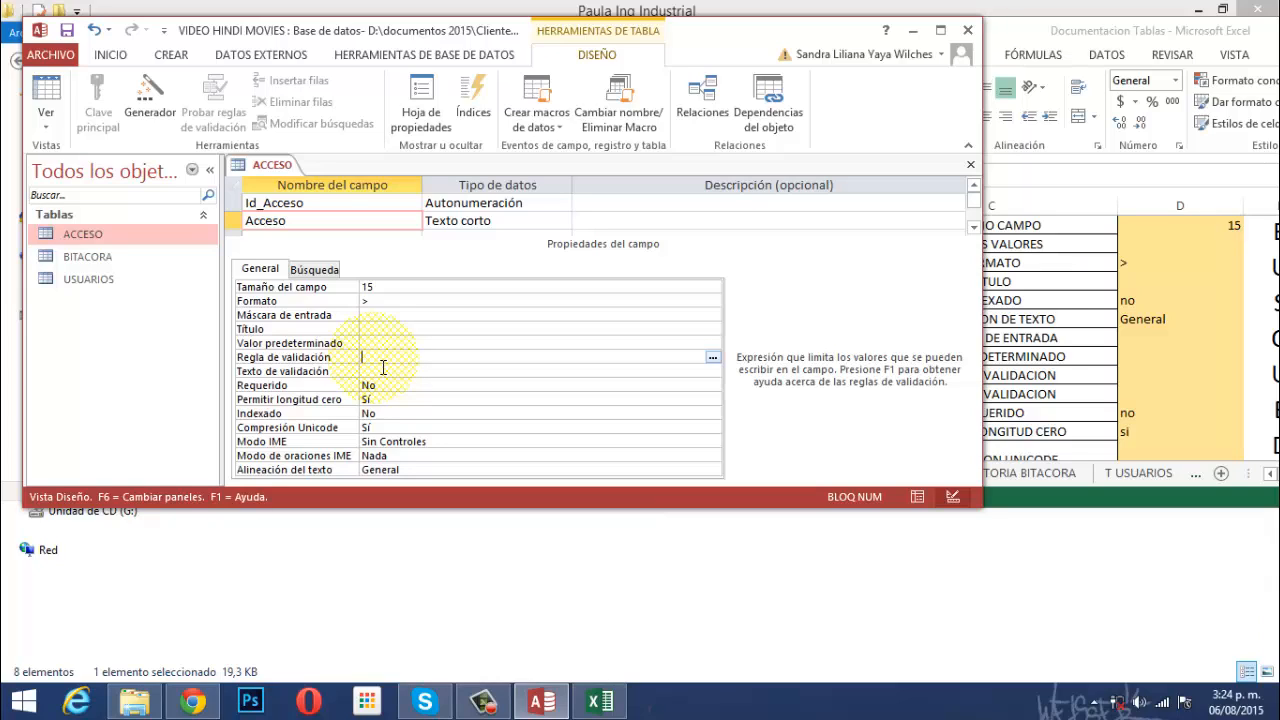
pyautogui.click(384, 371)
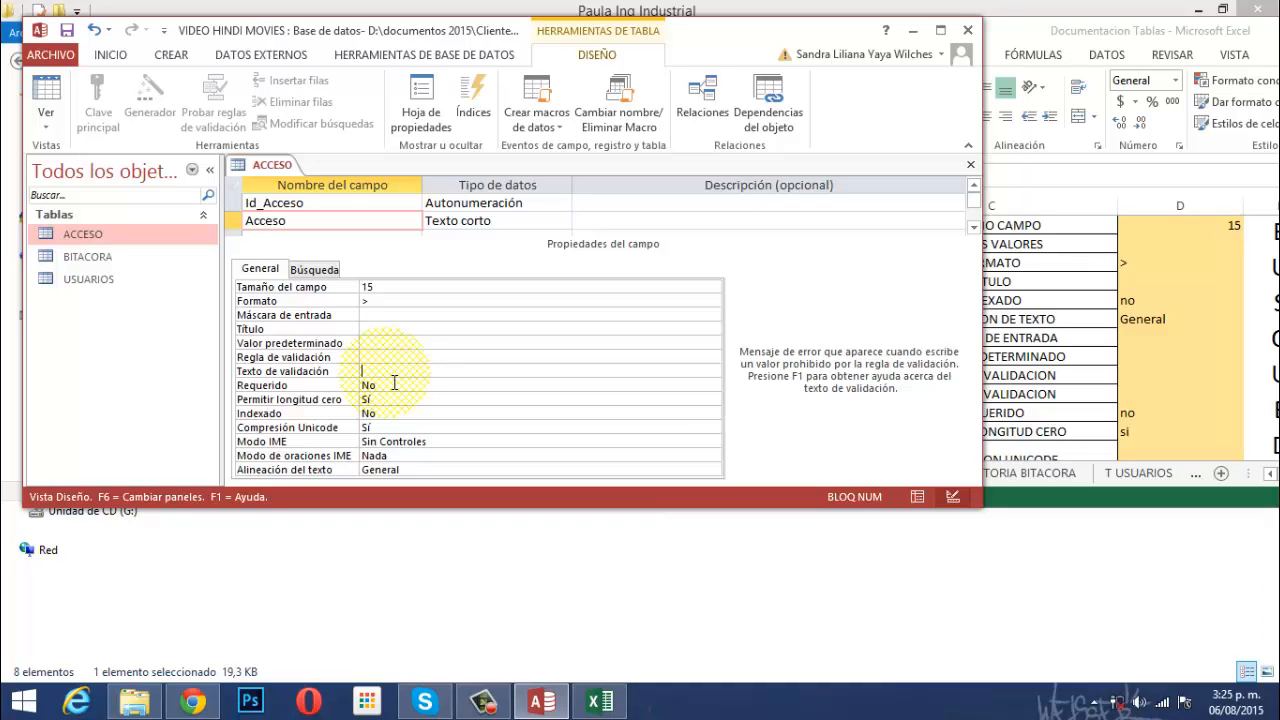
pyautogui.click(394, 385)
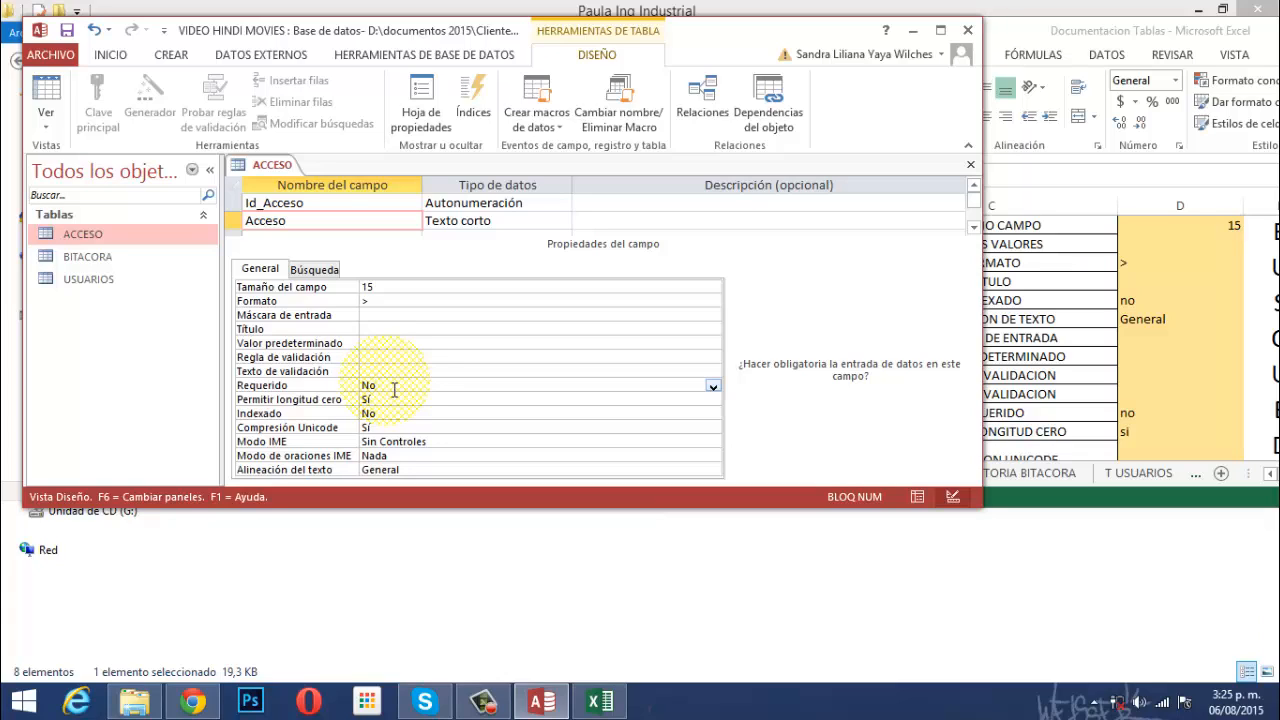
pyautogui.click(391, 400)
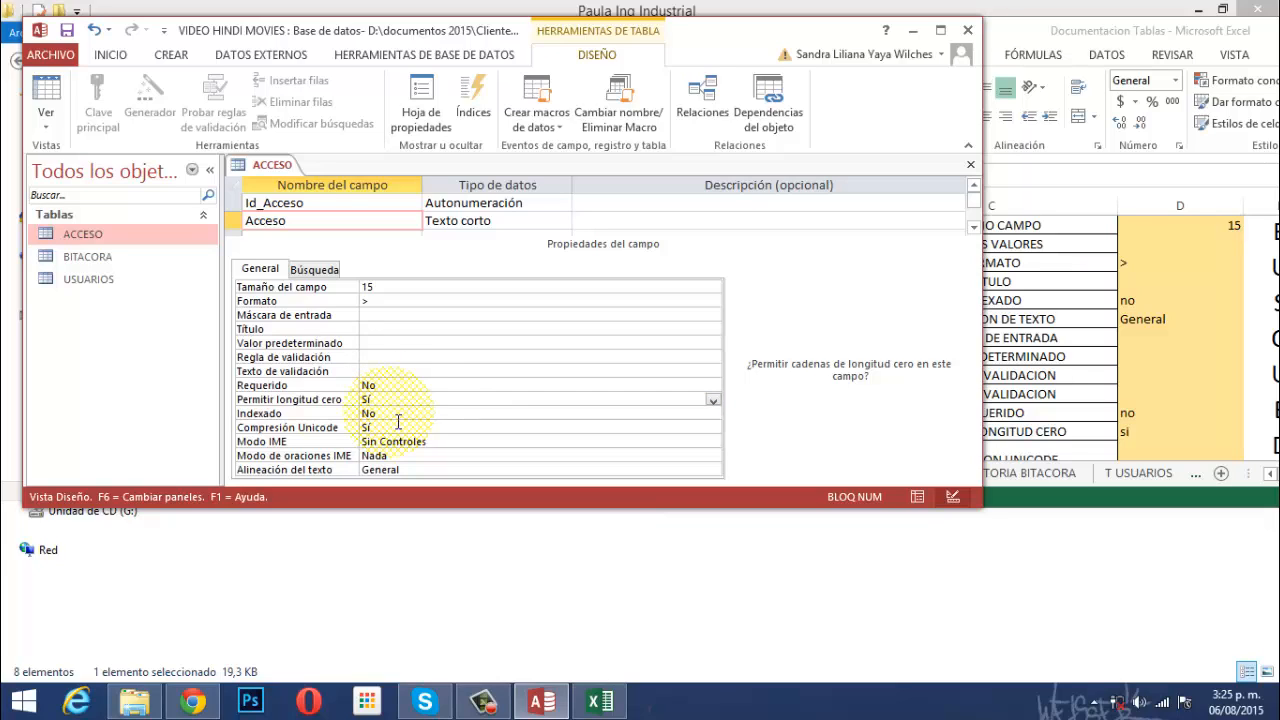
pyautogui.click(389, 413)
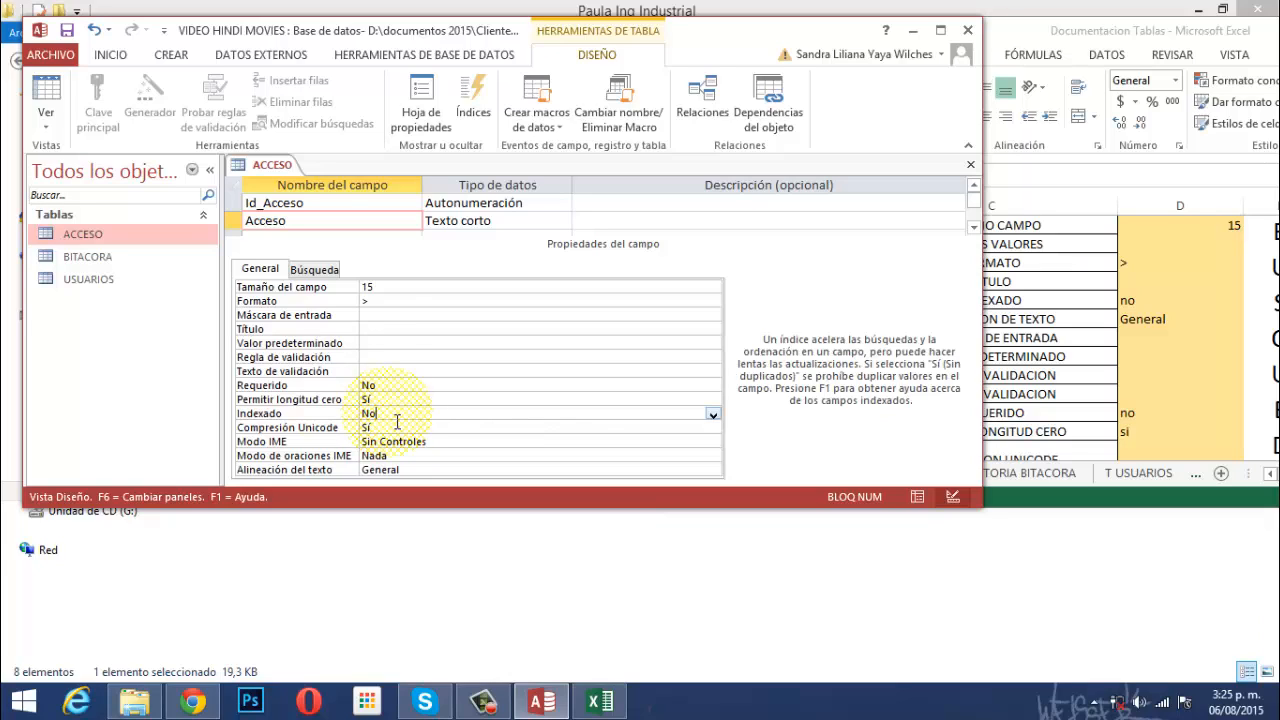
# Examine the Acceso field's property descriptions from Compresión Unicode through Alineación del texto, plus its Búsqueda display control setting.
pyautogui.click(392, 427)
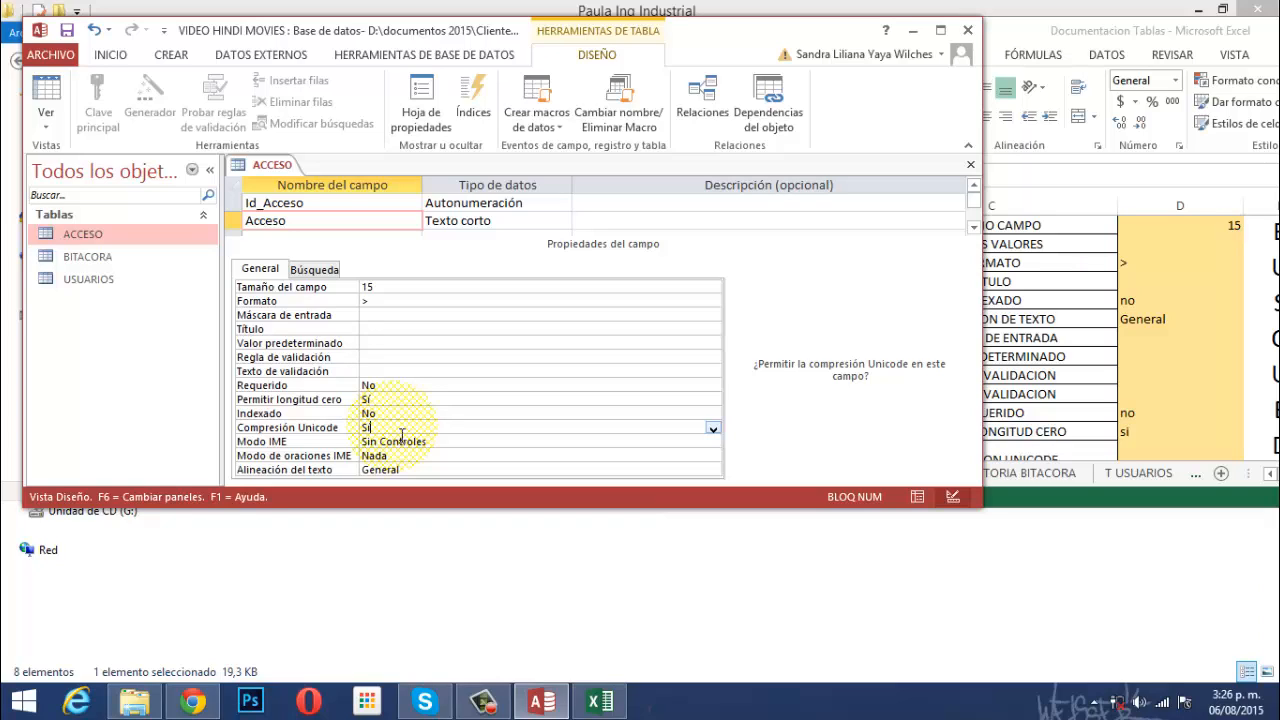
pyautogui.click(462, 441)
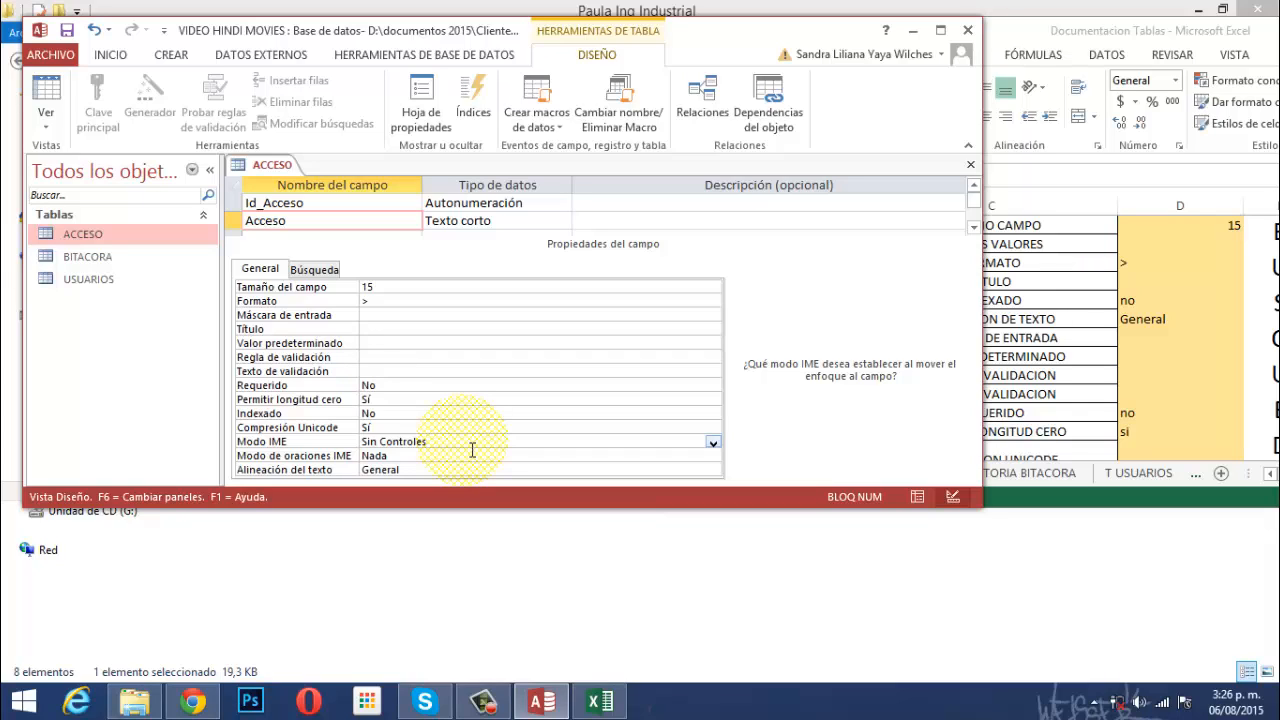
pyautogui.click(440, 456)
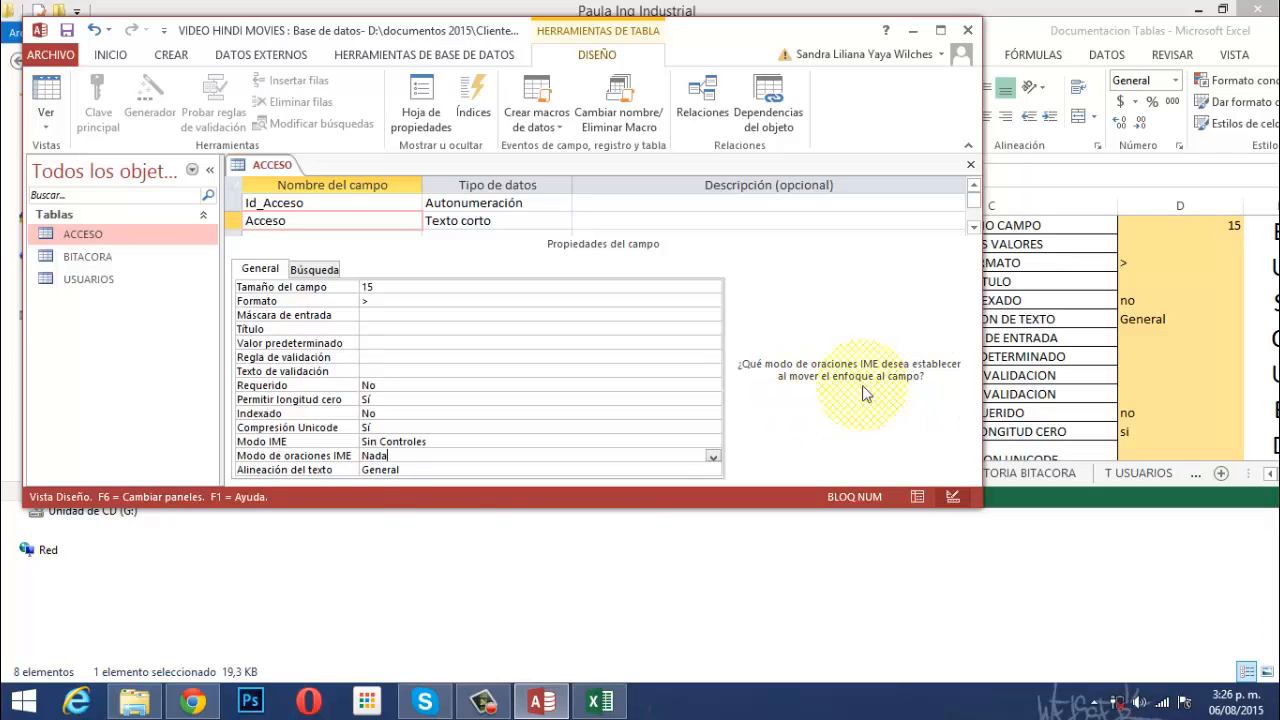
pyautogui.click(427, 470)
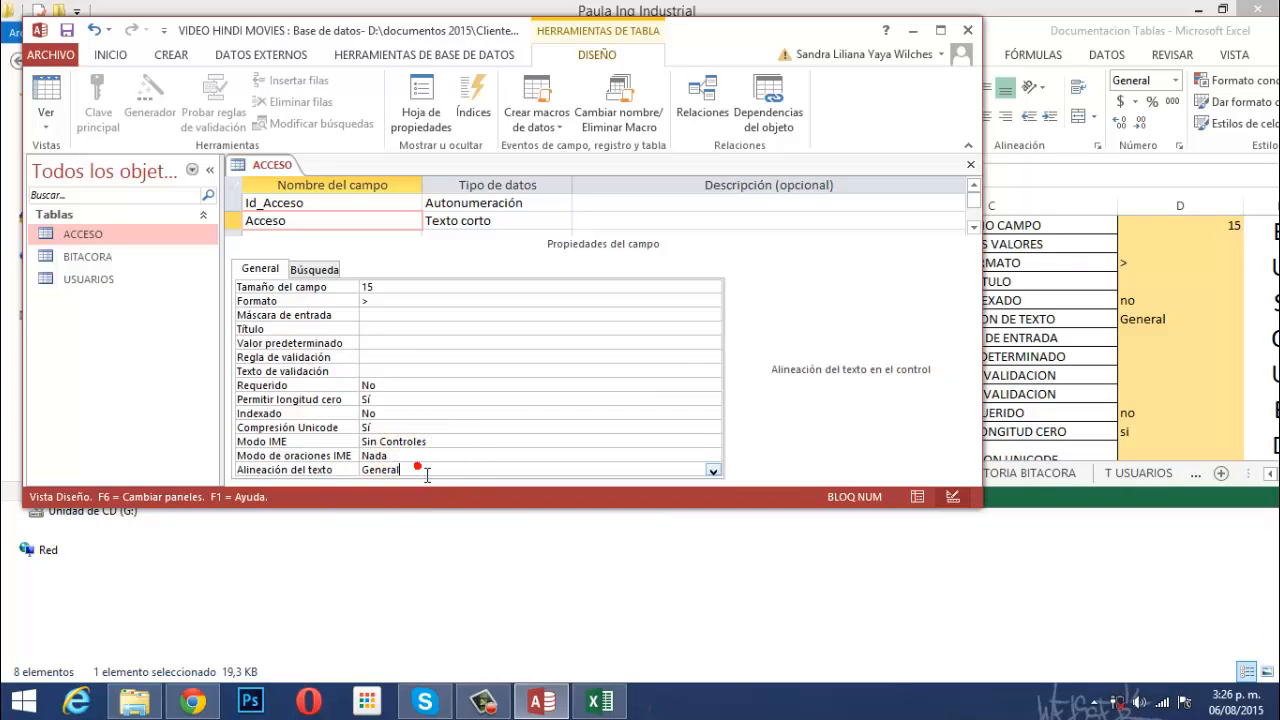
pyautogui.click(312, 272)
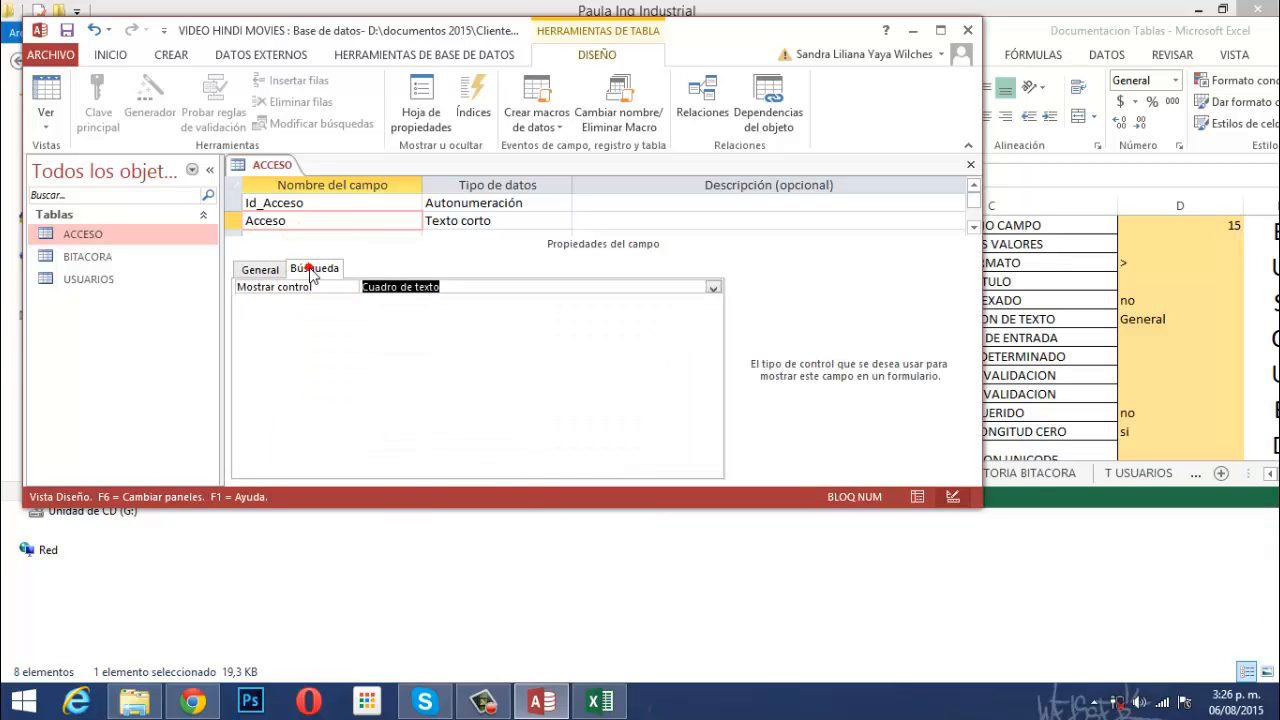
pyautogui.click(256, 271)
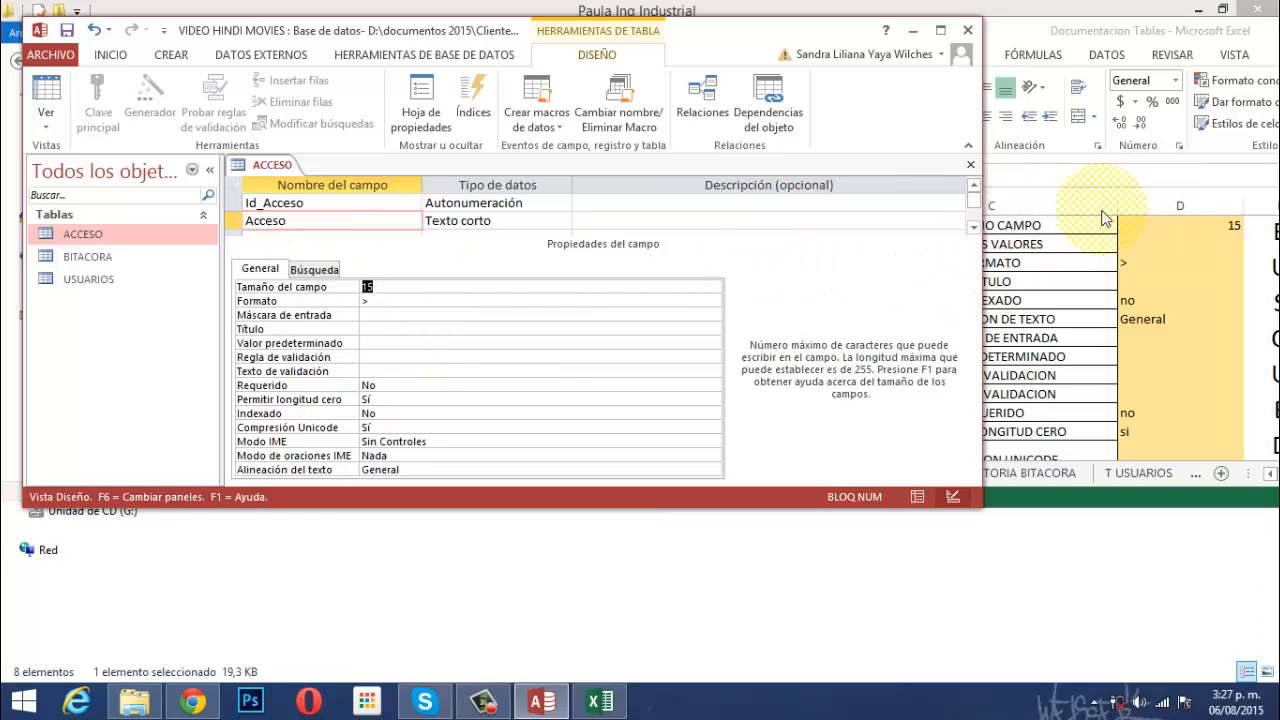
pyautogui.click(258, 166)
pyautogui.rightClick(258, 166)
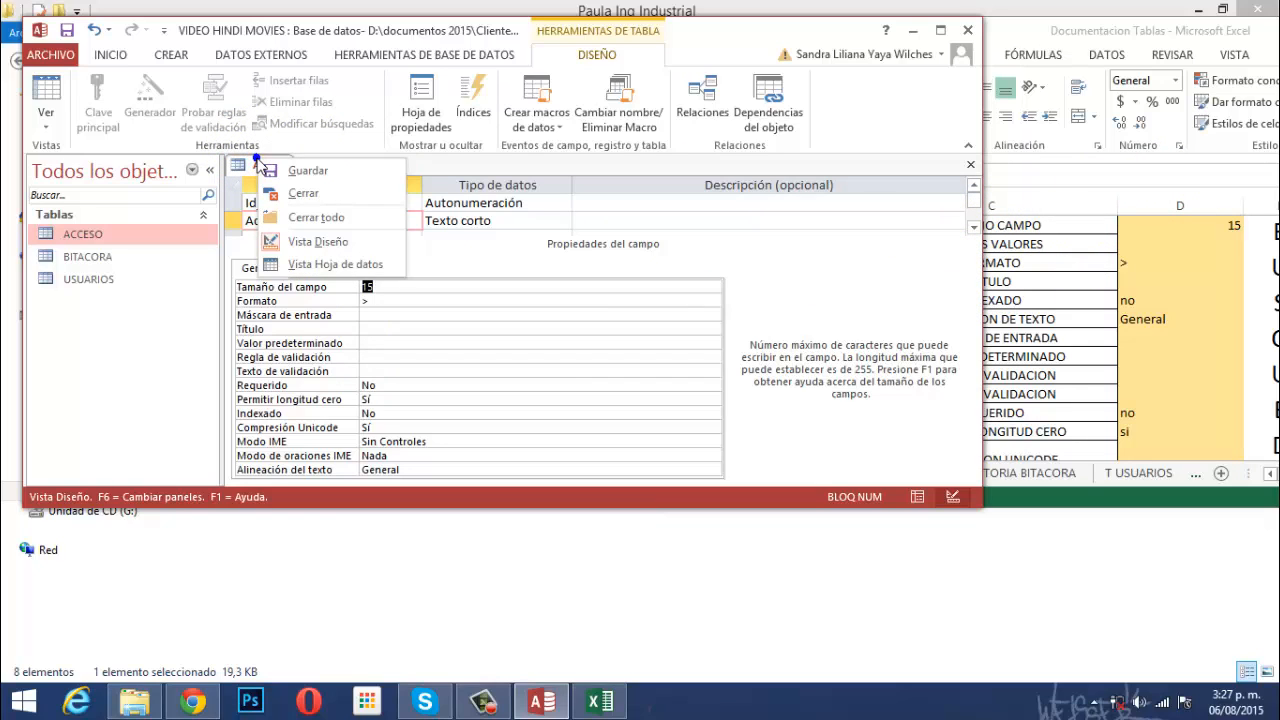
pyautogui.click(270, 165)
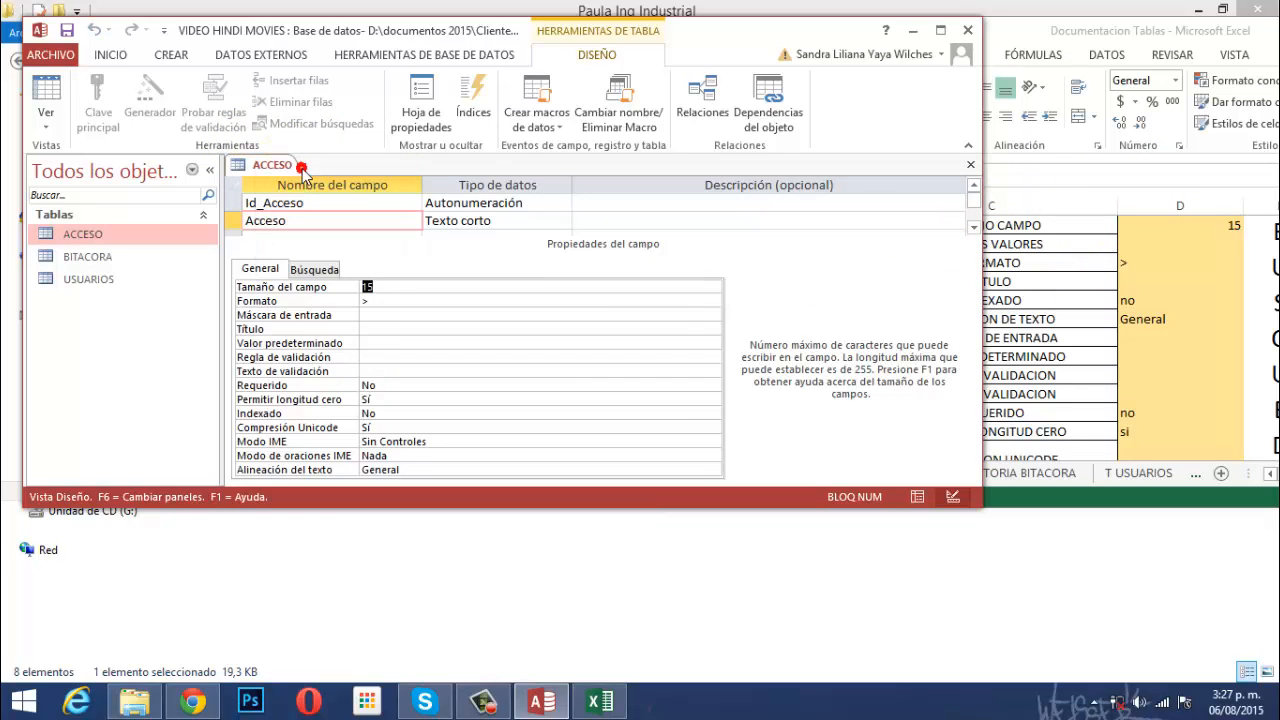
# In the Documentacion Tablas workbook in Excel, review the documented properties of Id_Acceso and Acceso on the T ACCESO sheet.
pyautogui.click(1100, 178)
pyautogui.scroll(-2, 1043, 281)
pyautogui.scroll(-2, 1043, 281)
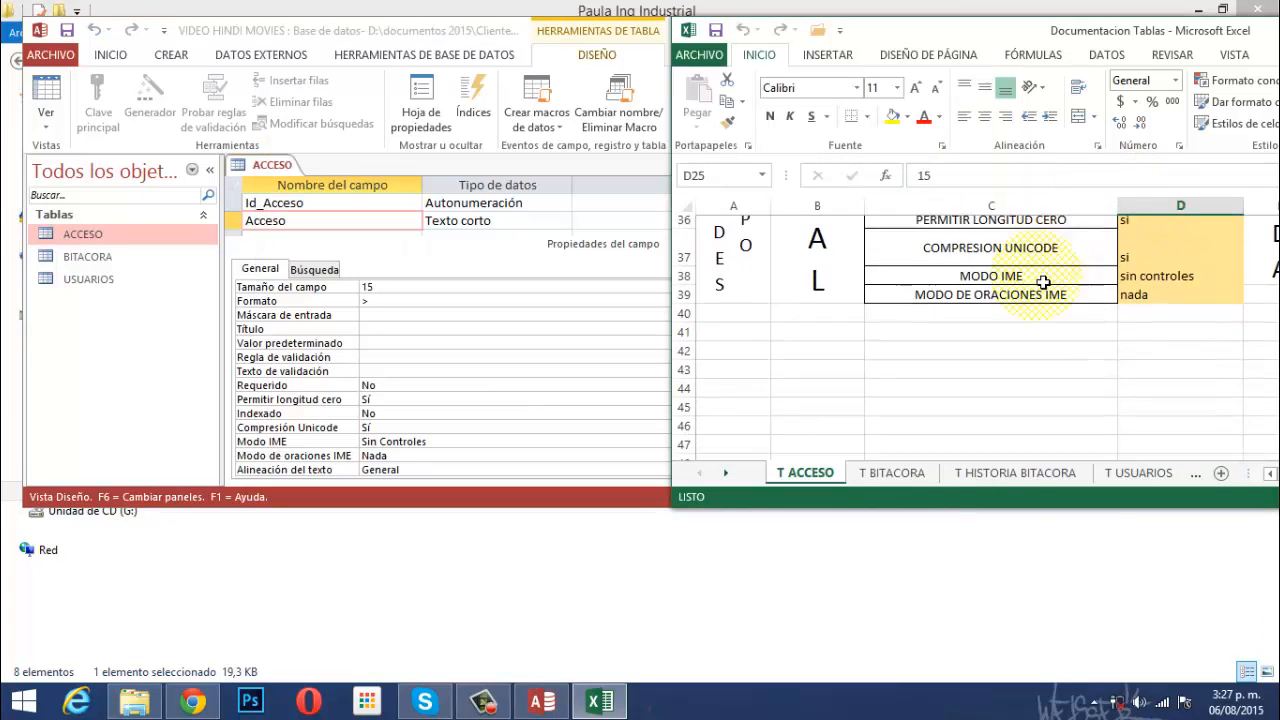
pyautogui.scroll(12, 1000, 331)
pyautogui.scroll(-3, 1000, 333)
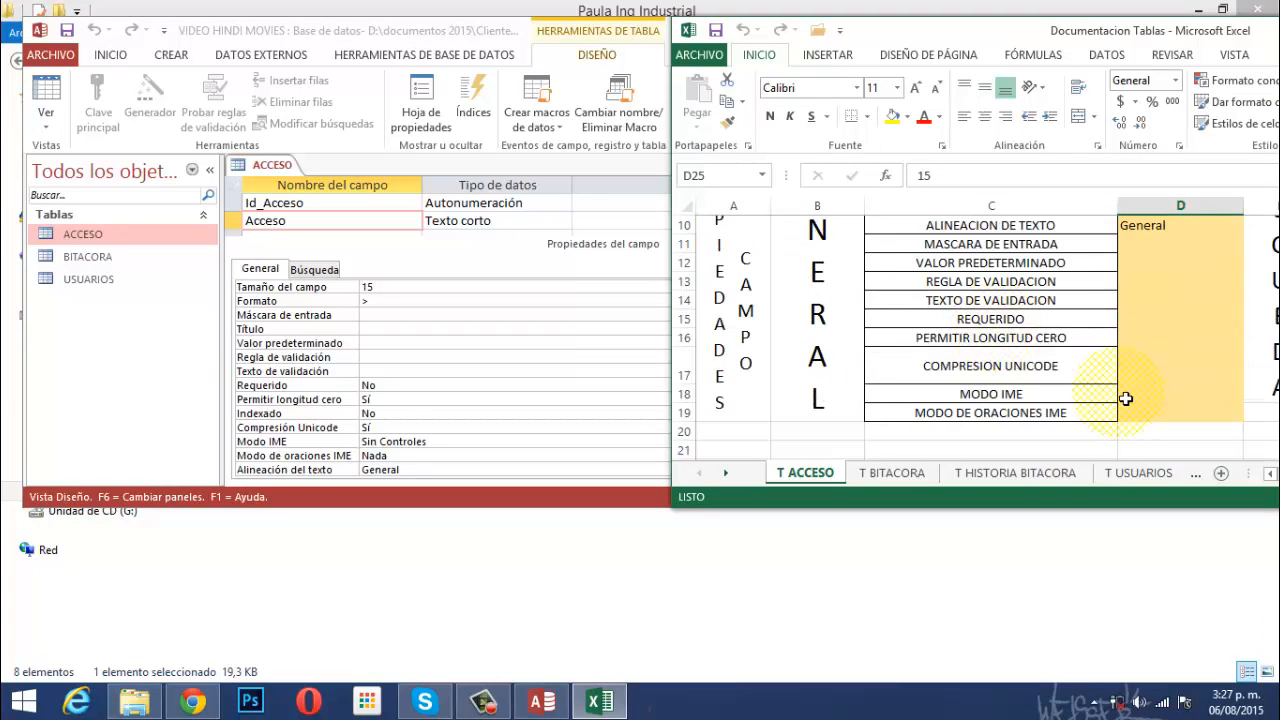
pyautogui.scroll(-2, 1125, 395)
pyautogui.scroll(5, 1165, 356)
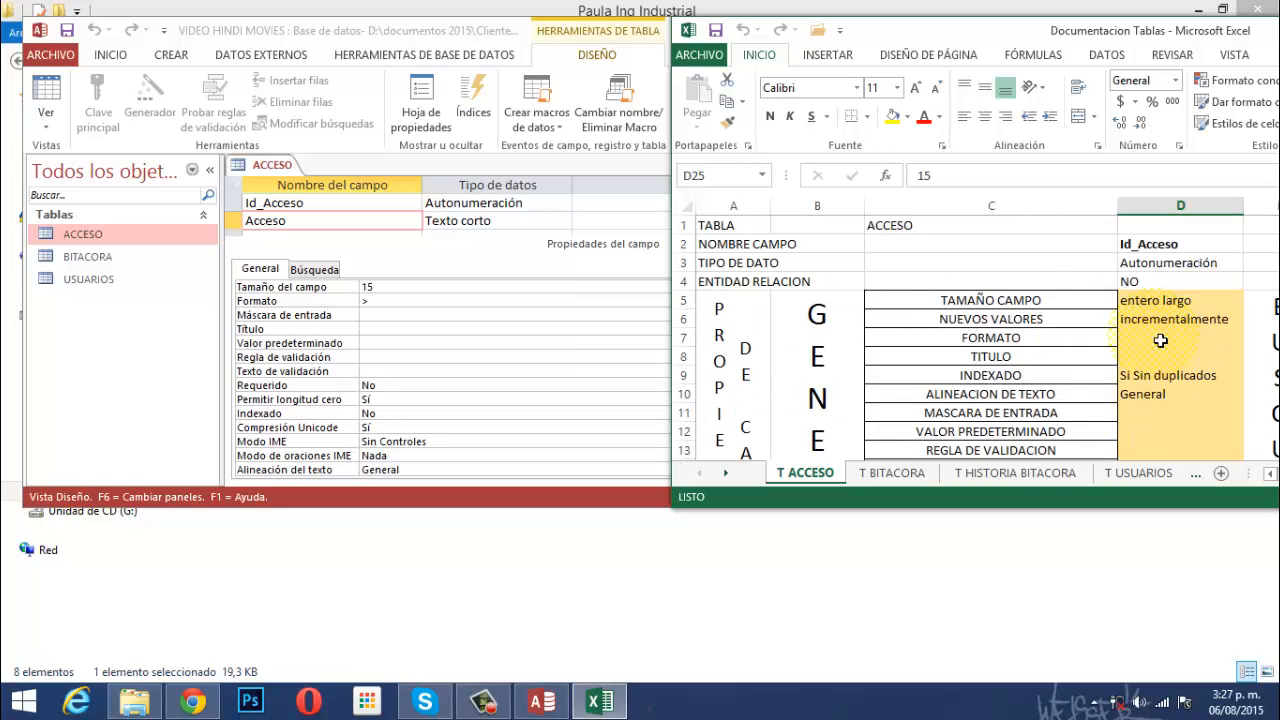
pyautogui.scroll(-4, 1180, 270)
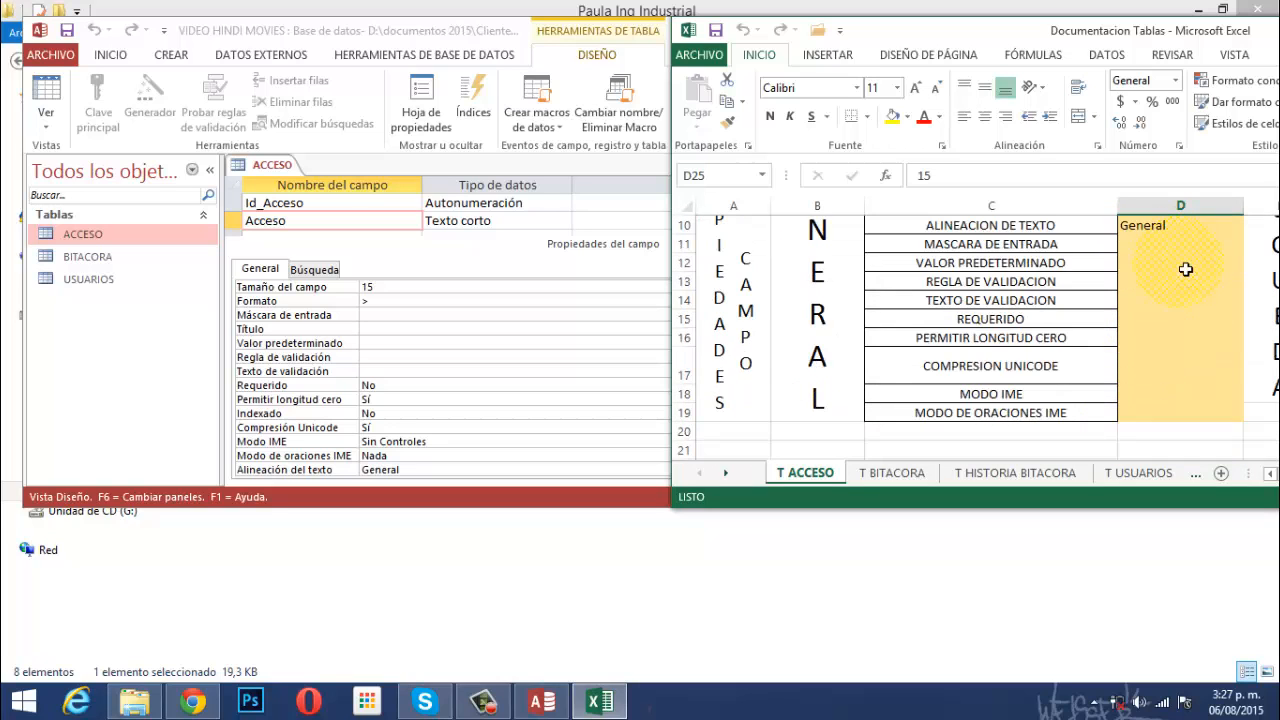
pyautogui.scroll(-1, 1182, 285)
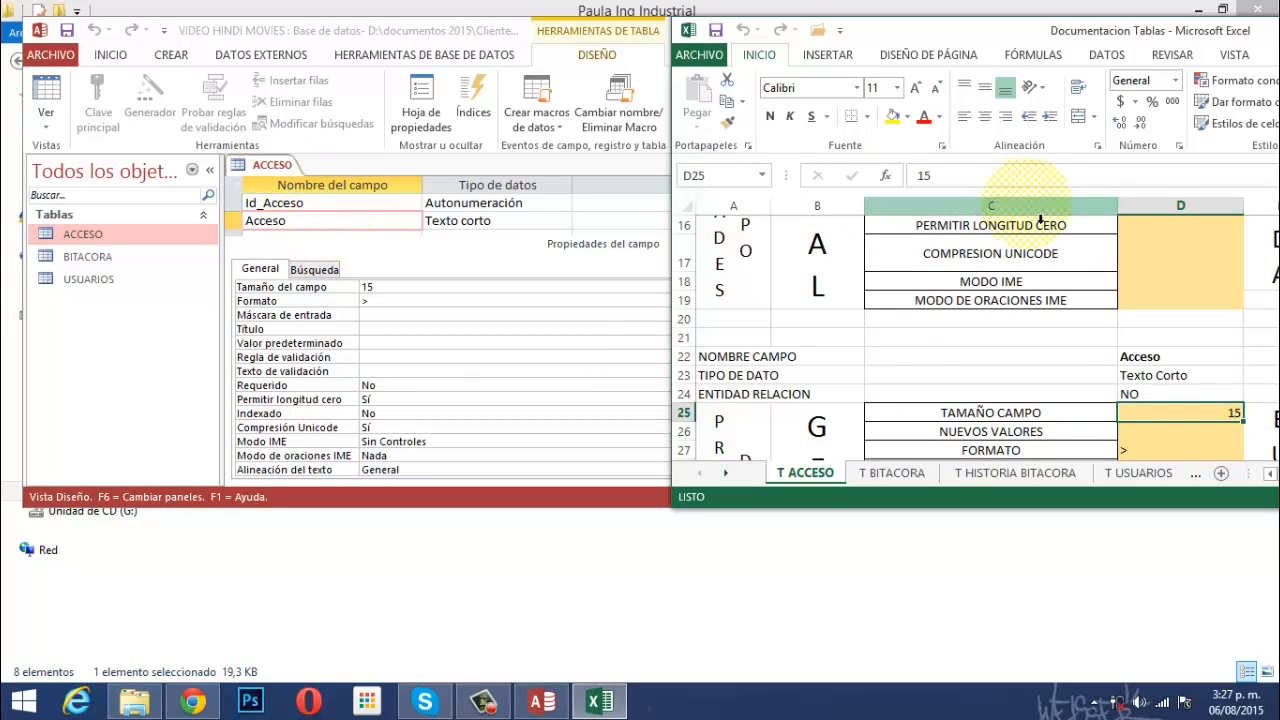
# Return to Access and close the ACCESO table.
pyautogui.click(278, 167)
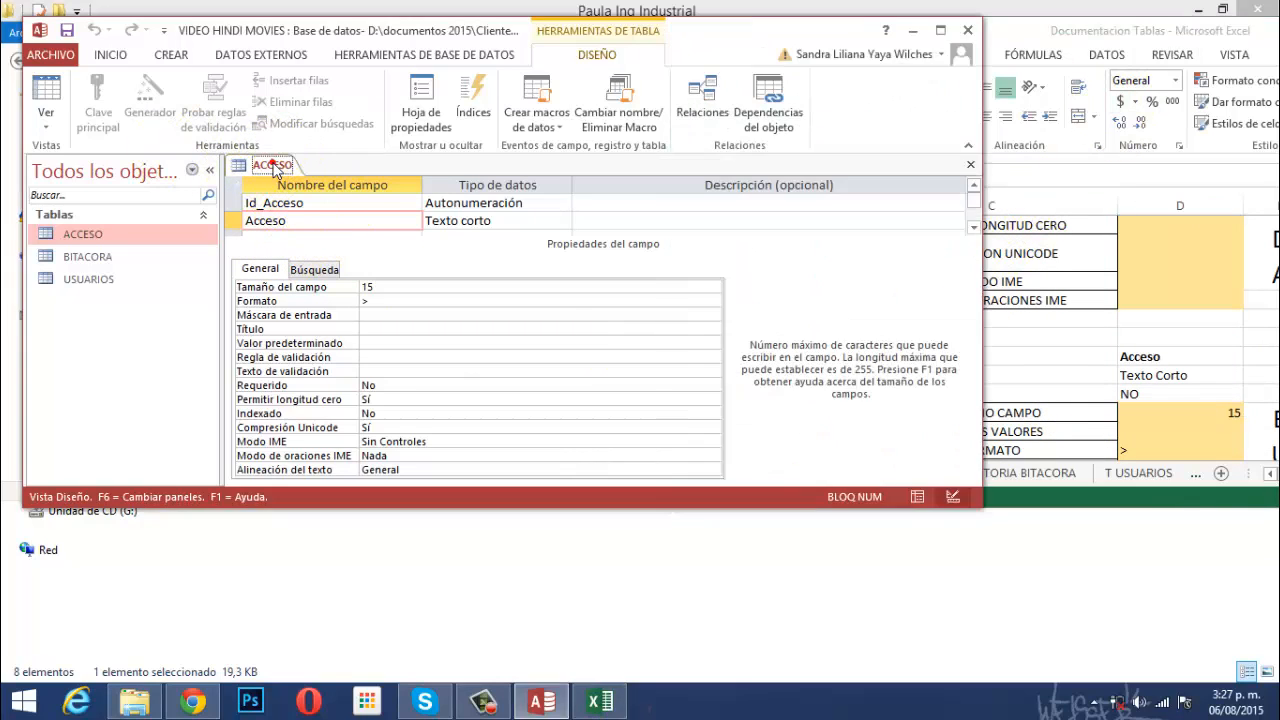
pyautogui.rightClick(275, 167)
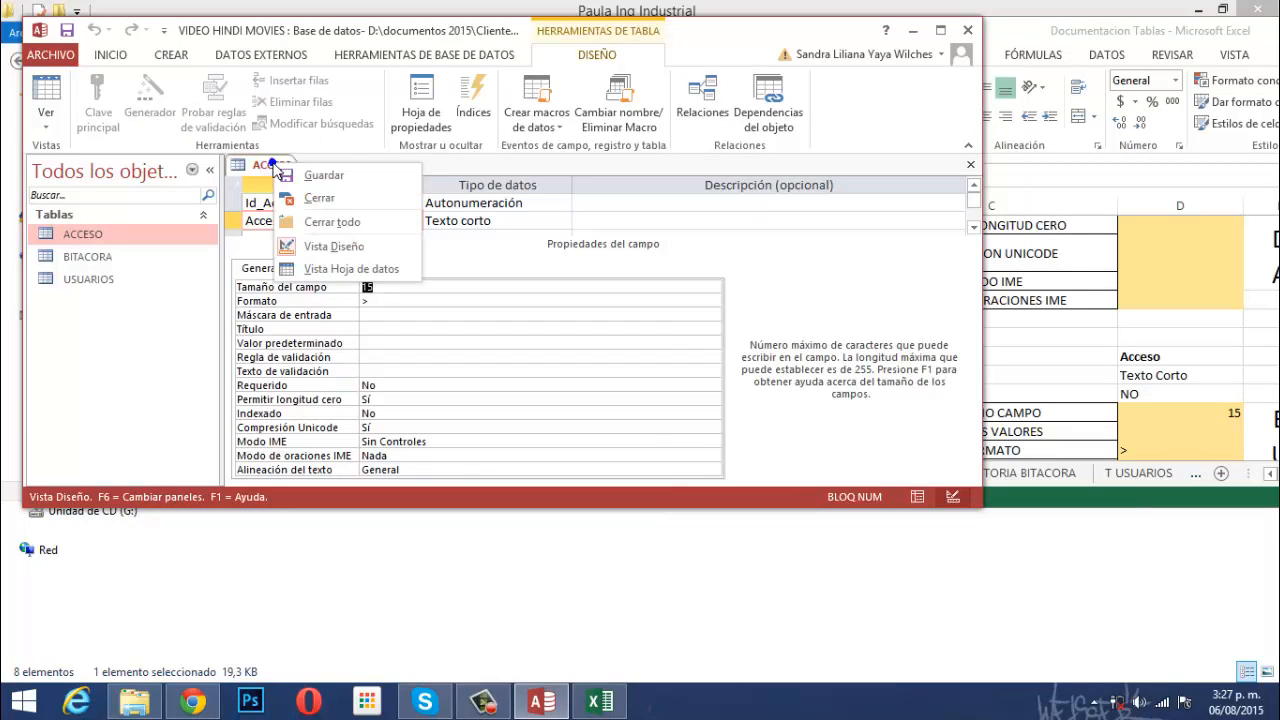
pyautogui.click(270, 162)
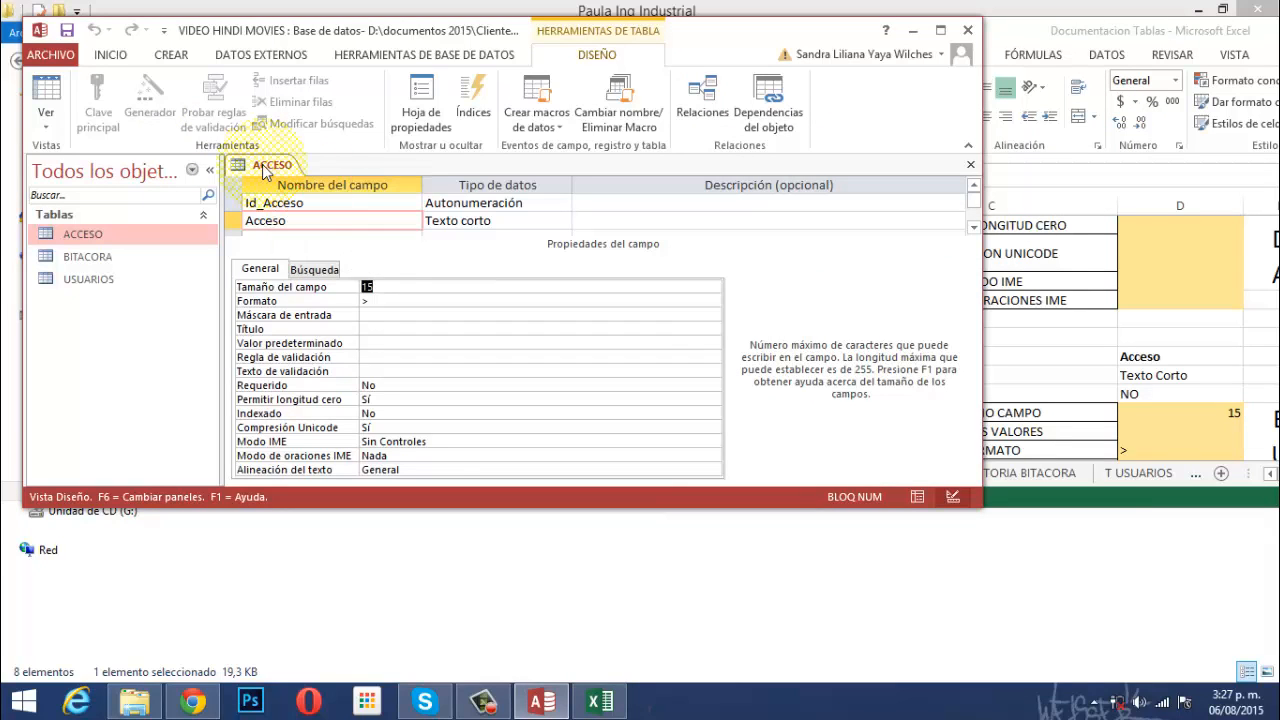
pyautogui.rightClick(265, 168)
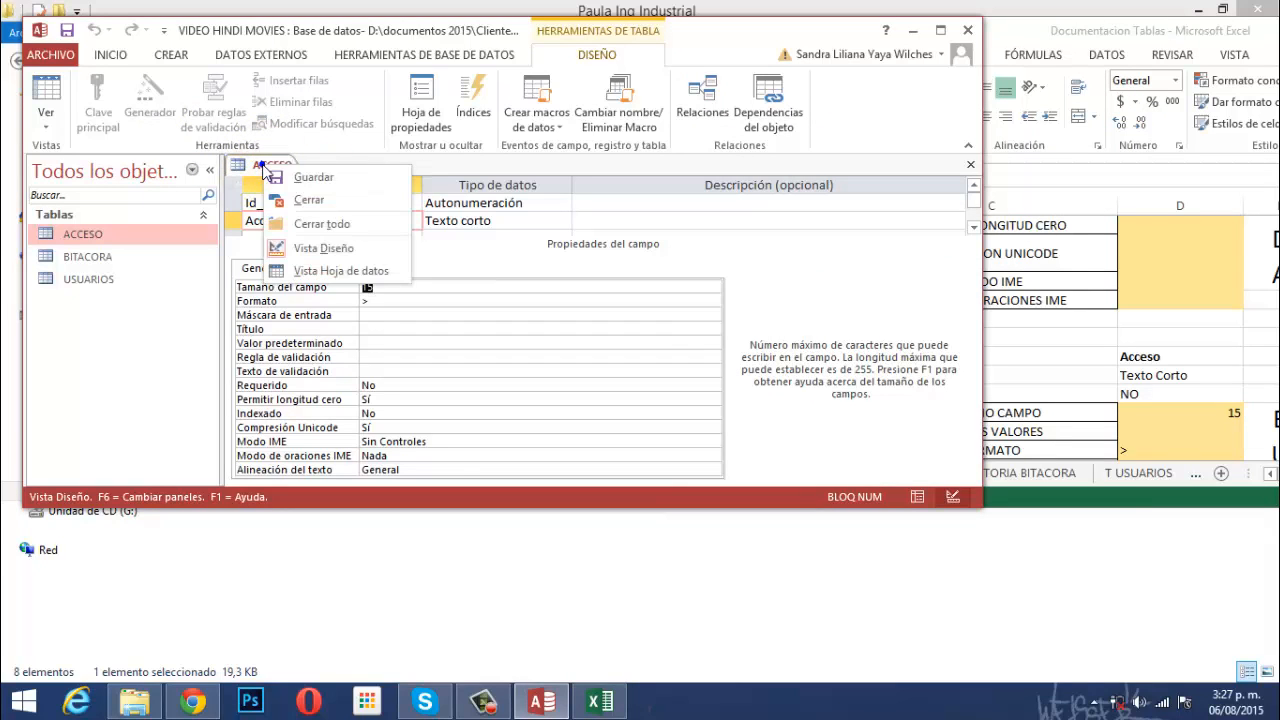
pyautogui.click(310, 202)
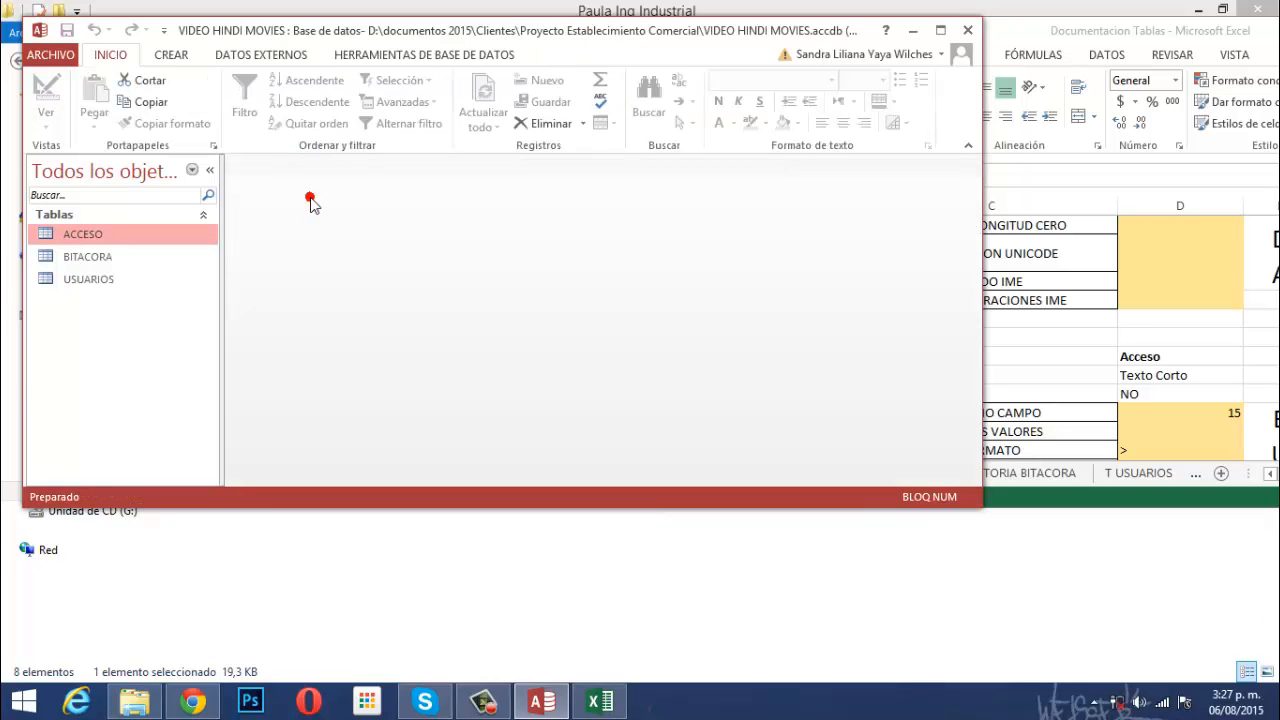
# Open the BITACORA table in Design view.
pyautogui.click(85, 258)
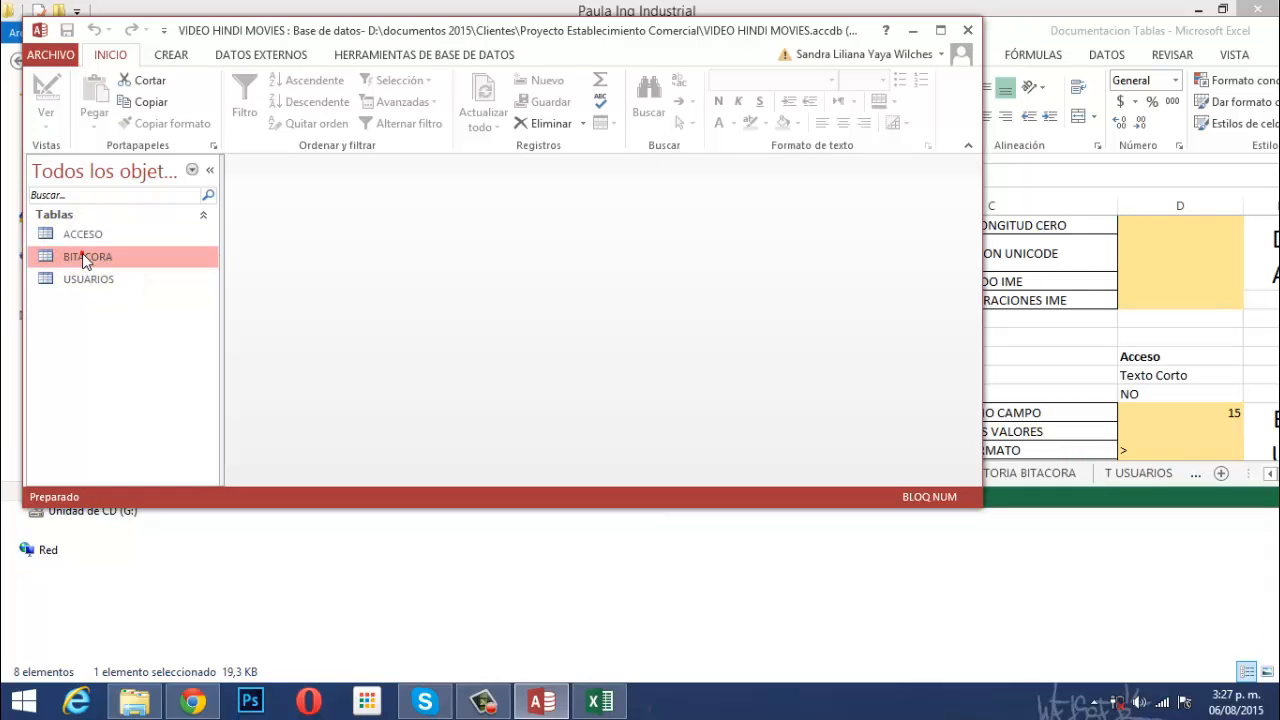
pyautogui.rightClick(84, 259)
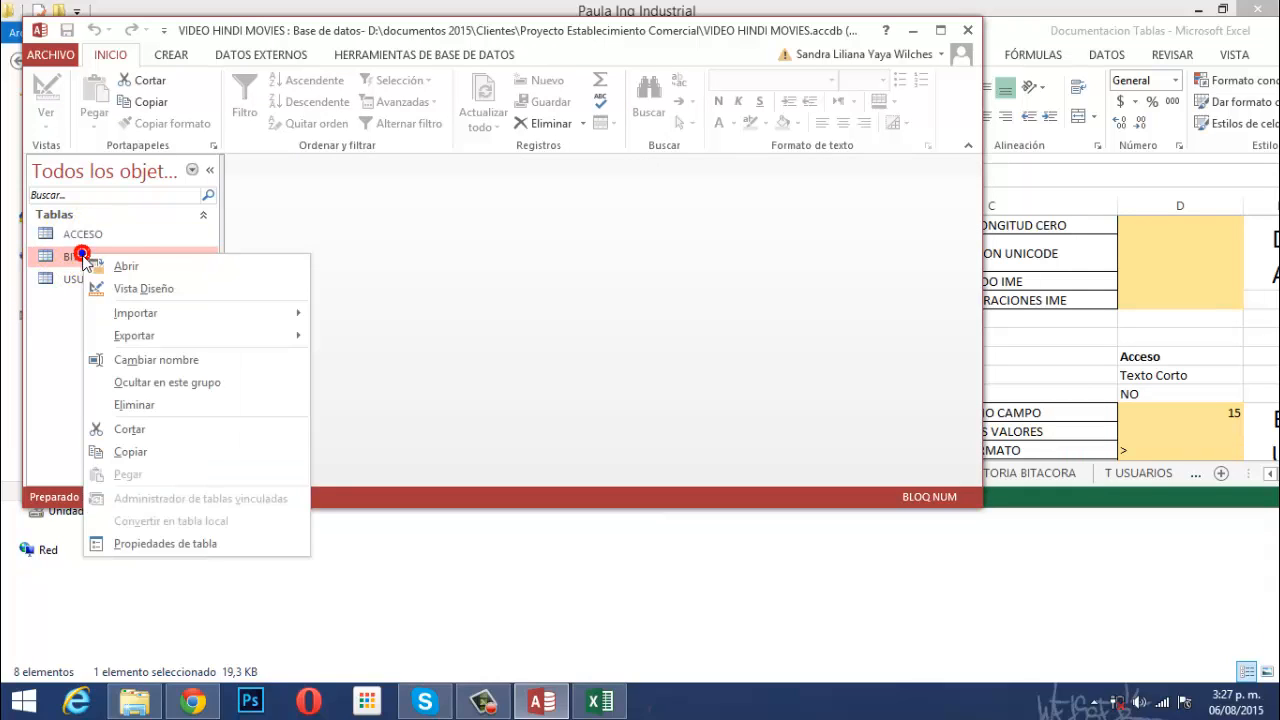
pyautogui.click(108, 288)
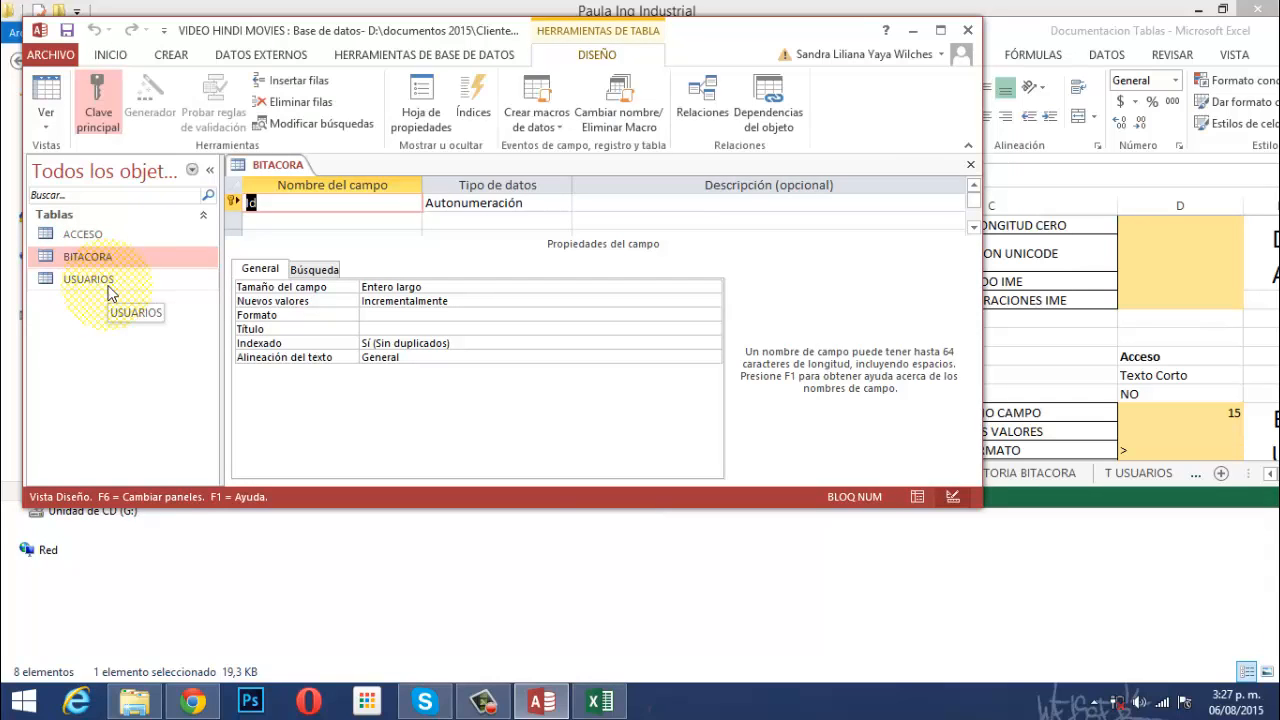
# Following the T BITACORA sheet in Excel, rename BITACORA's Id field in Access as Id_Usuario and set its data type to Número.
pyautogui.click(1080, 176)
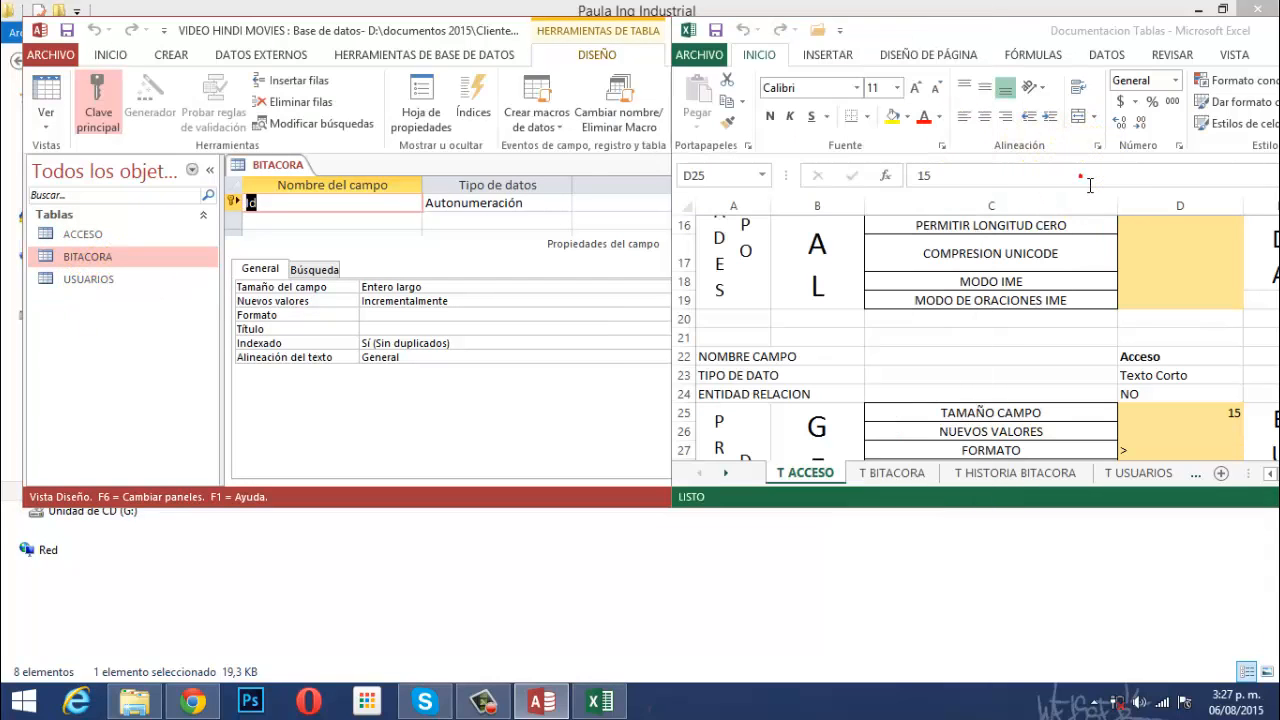
pyautogui.click(898, 472)
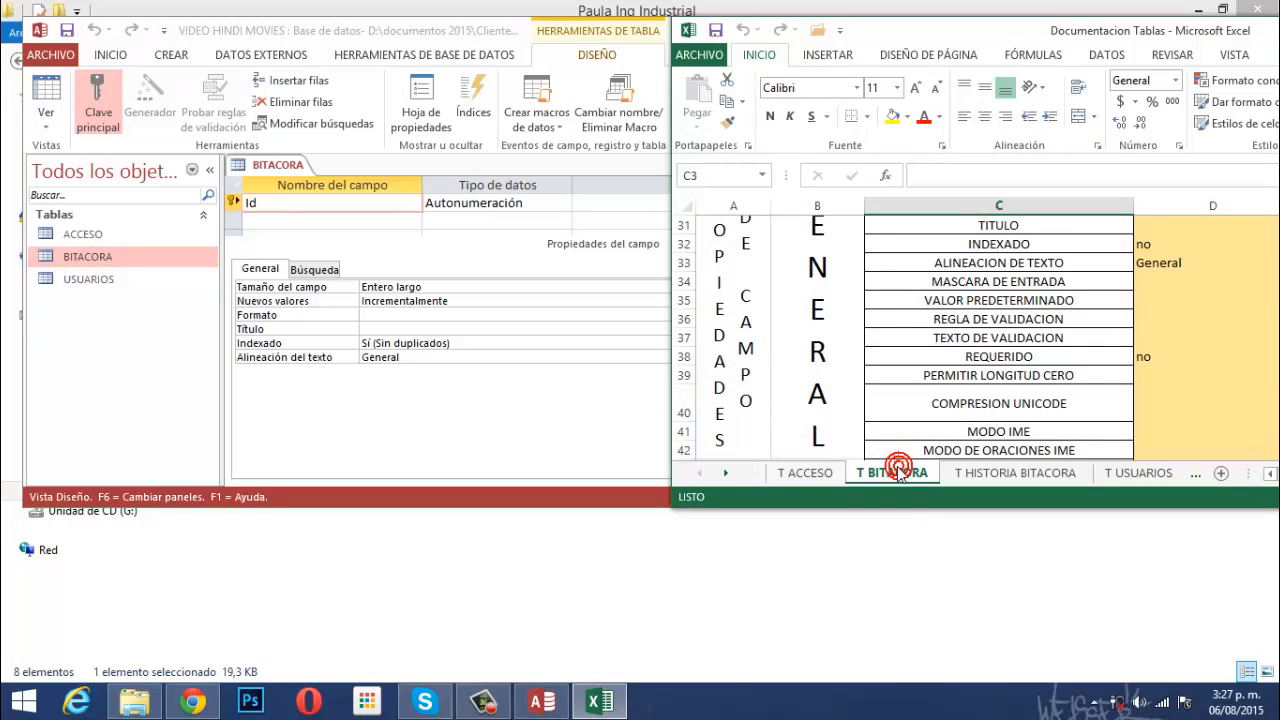
pyautogui.scroll(5, 1060, 274)
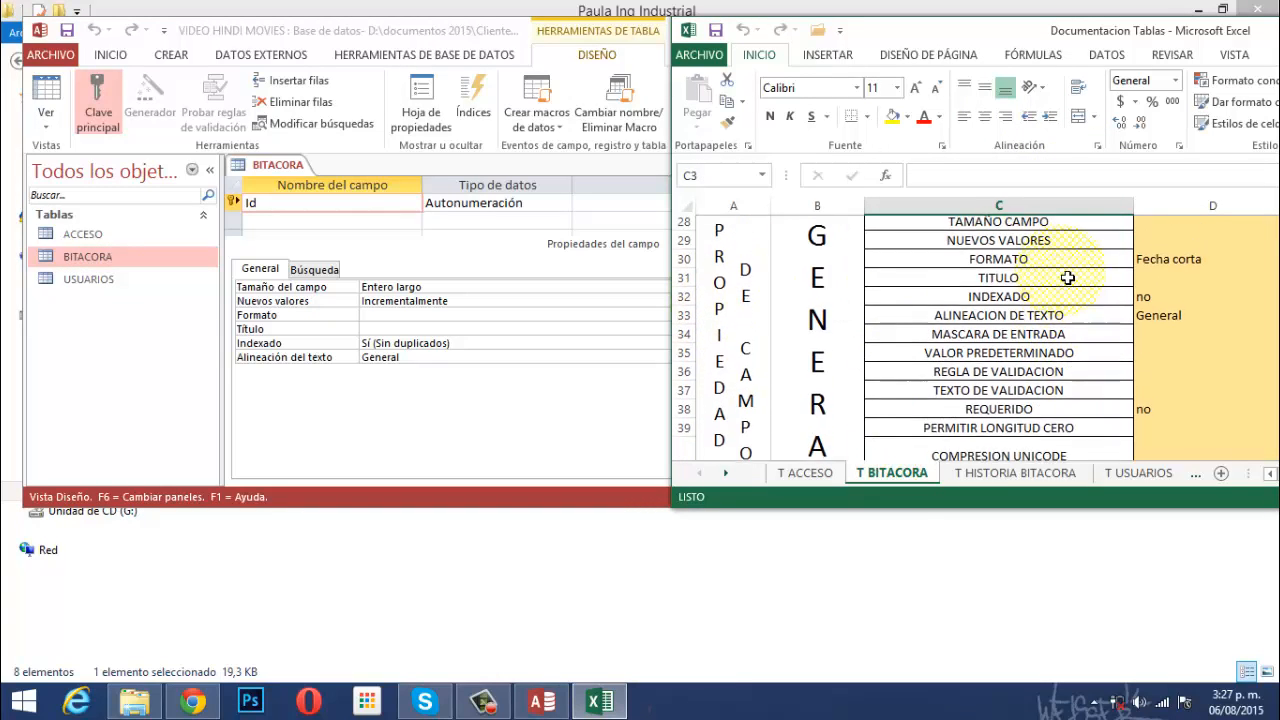
pyautogui.scroll(5, 1068, 279)
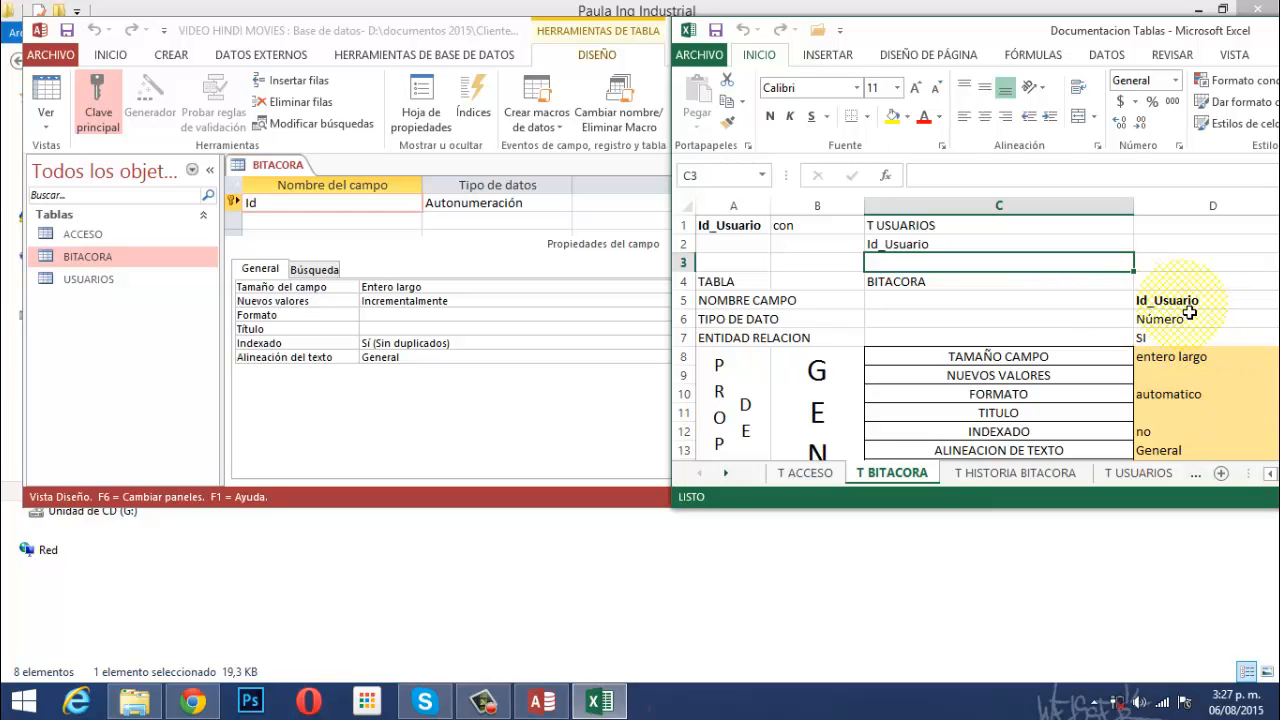
pyautogui.click(277, 206)
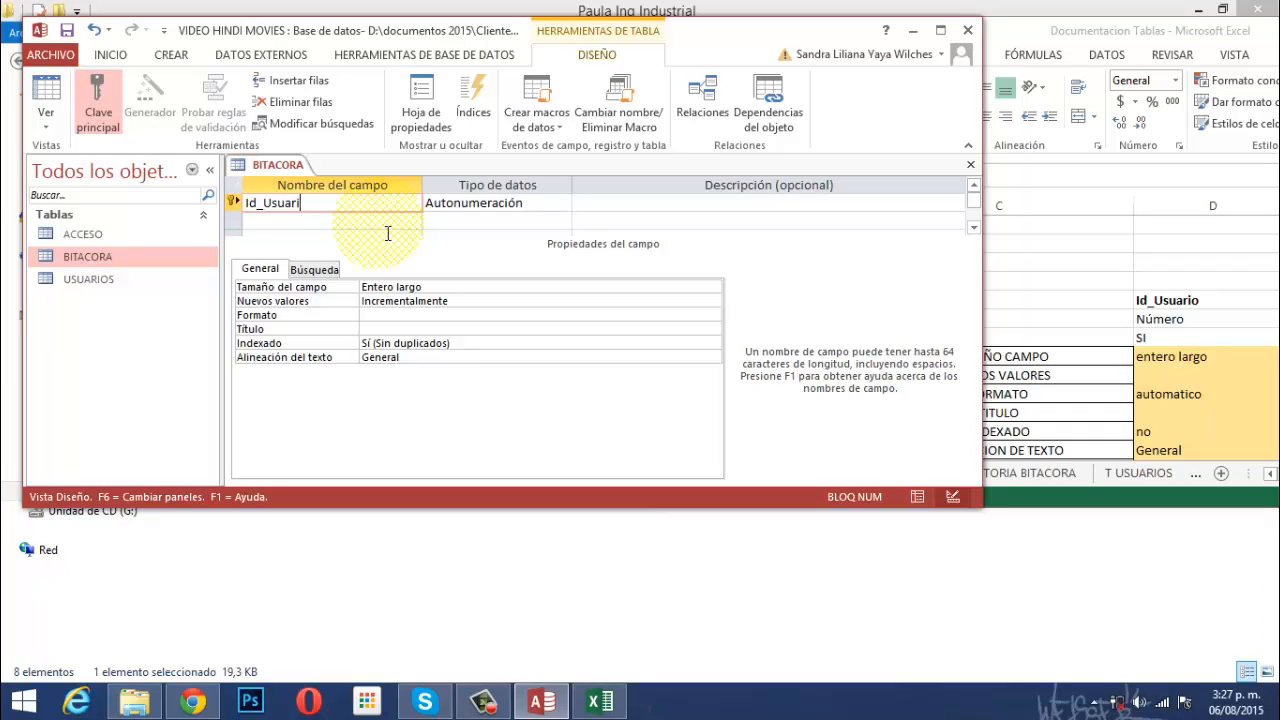
pyautogui.press('Tab')
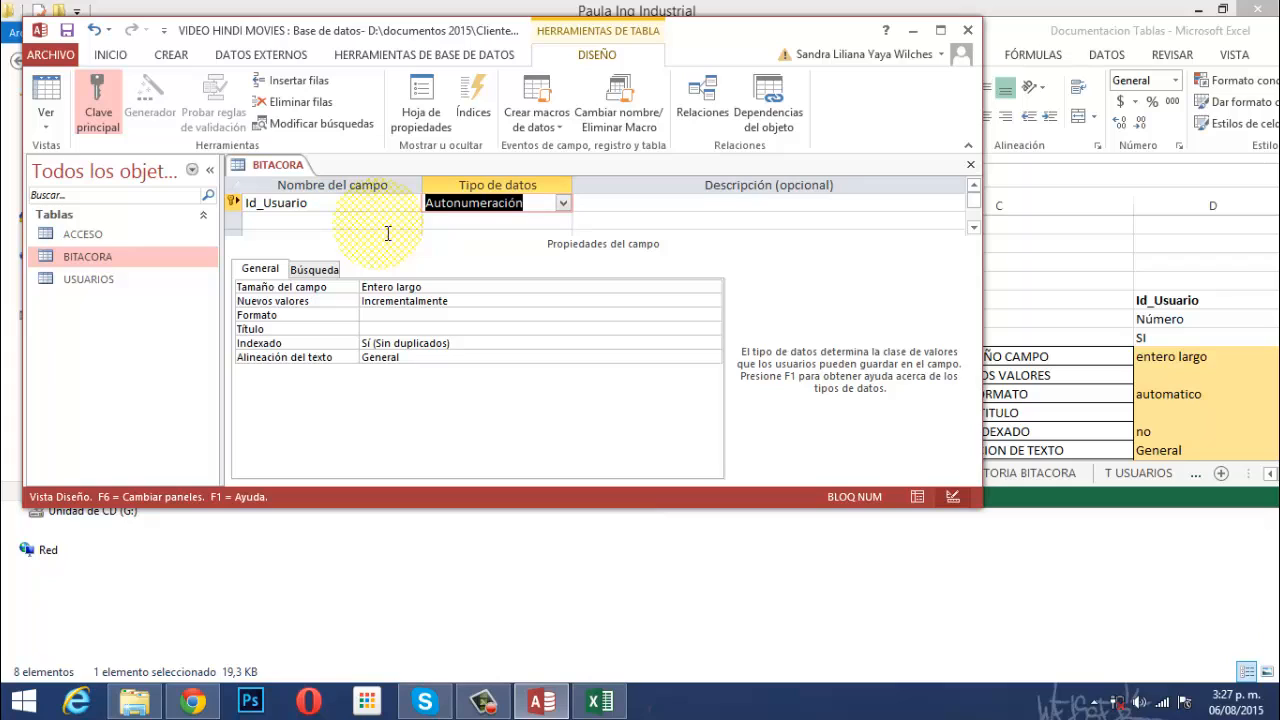
pyautogui.write('número')
pyautogui.press('Tab')
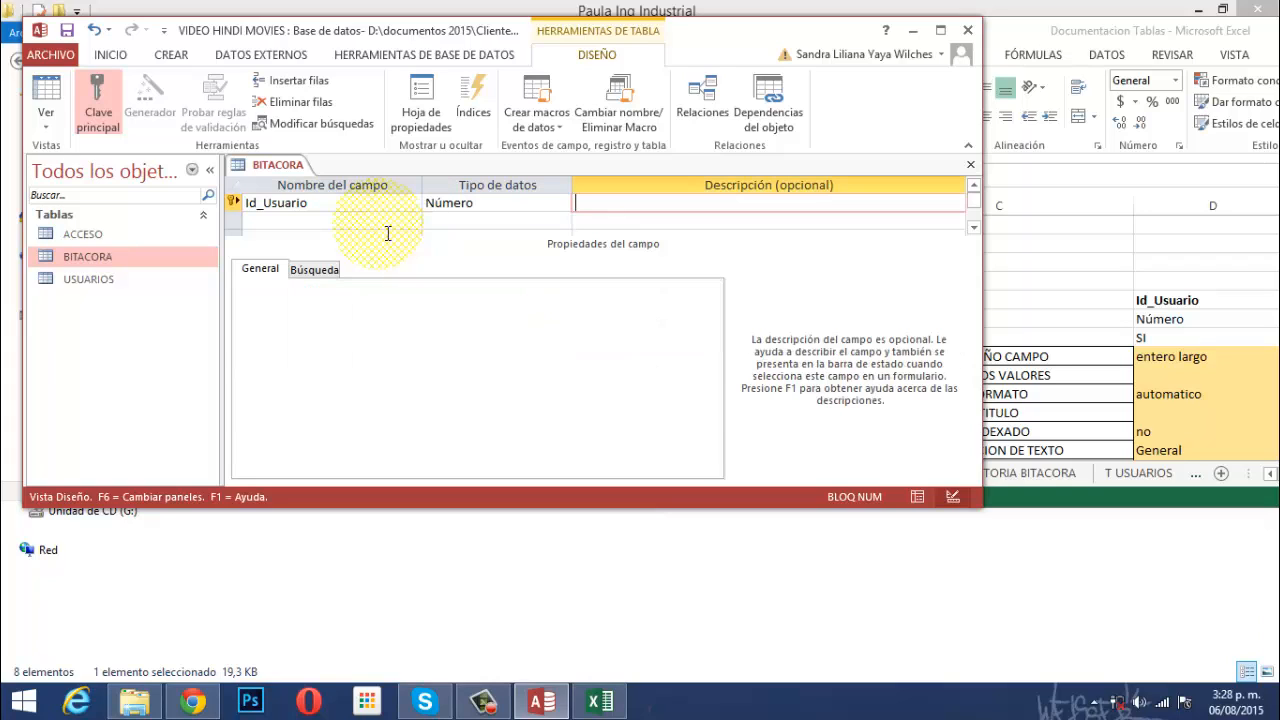
pyautogui.click(332, 203)
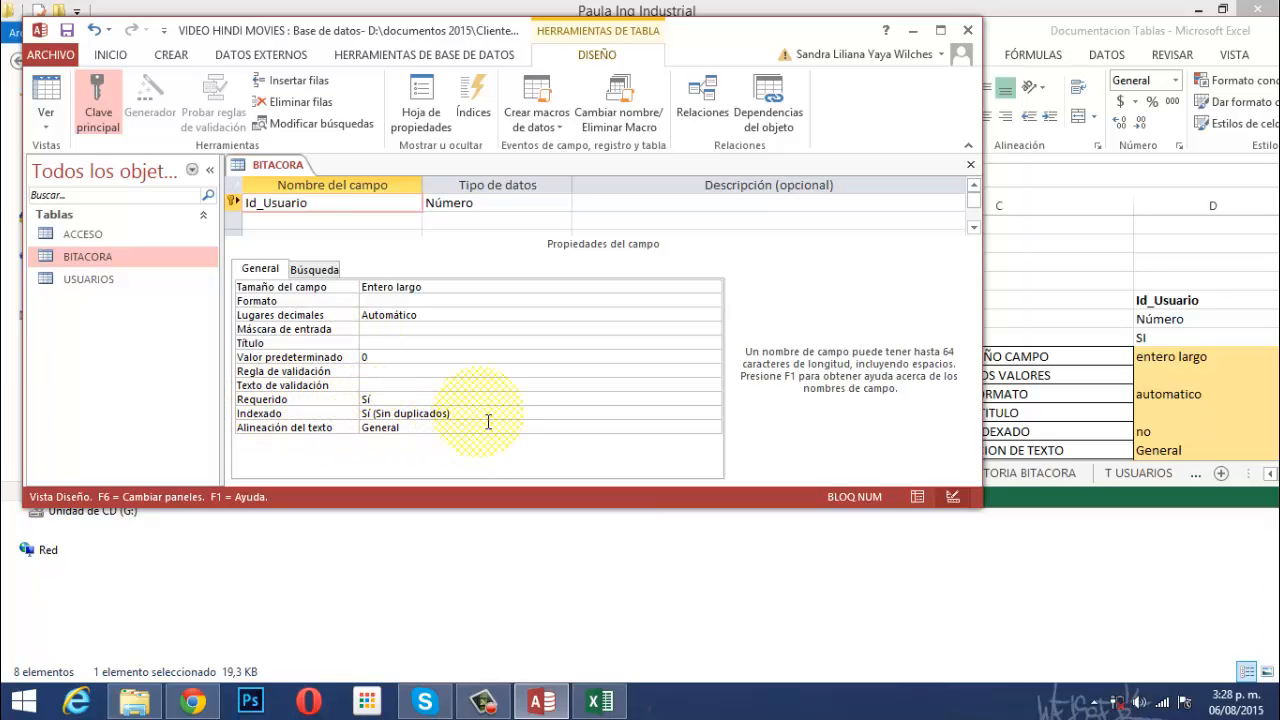
# Try to set the Id_Usuario field's Indexado property to Sí (Con duplicados).
pyautogui.click(630, 413)
pyautogui.click(712, 414)
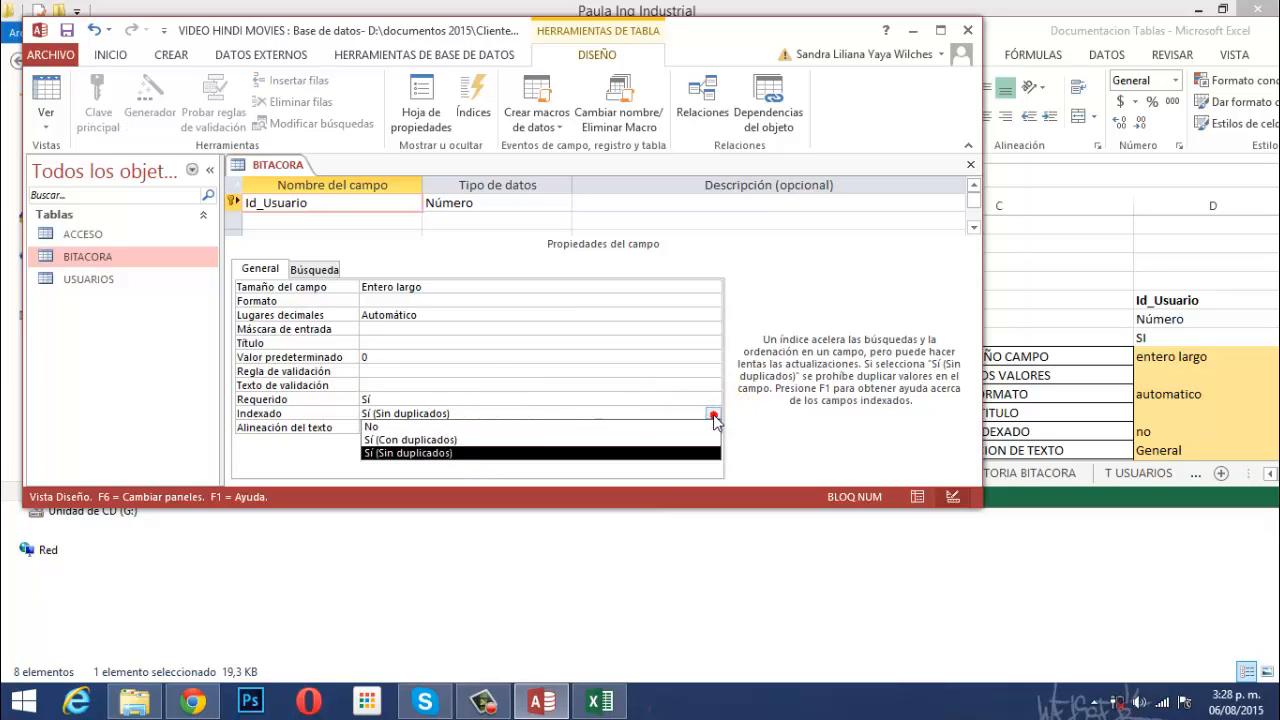
pyautogui.click(430, 440)
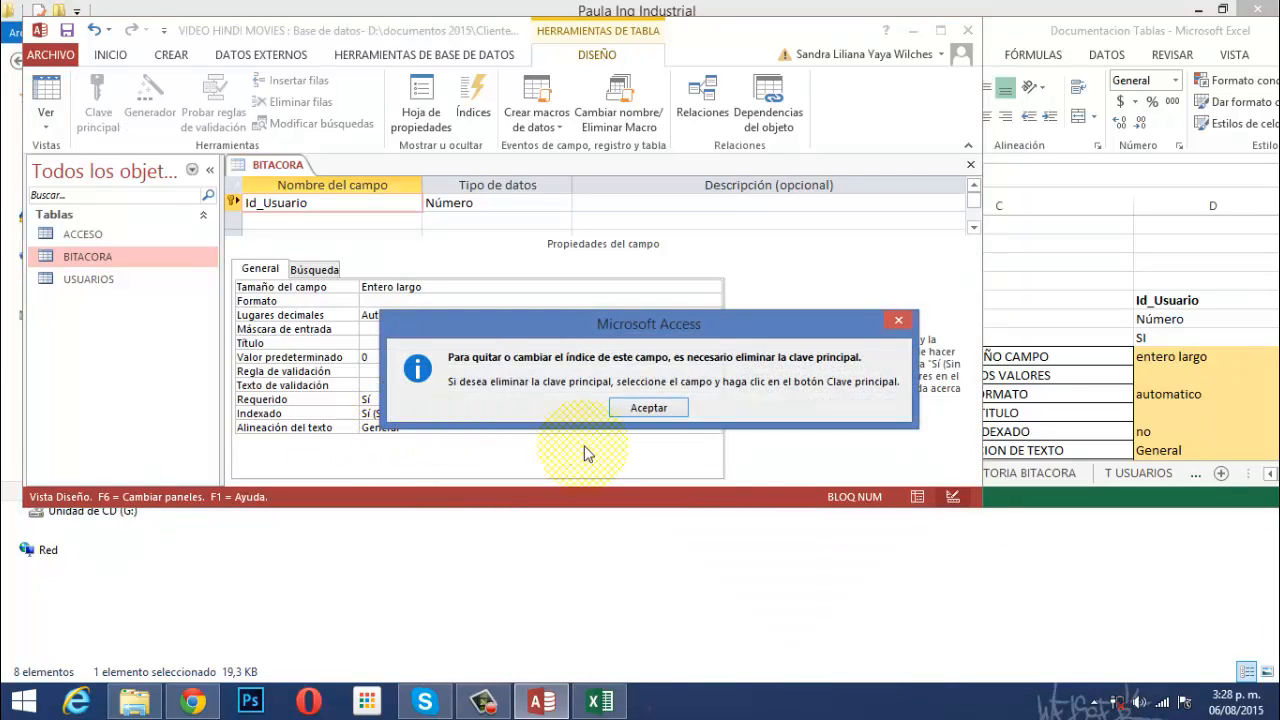
pyautogui.click(630, 410)
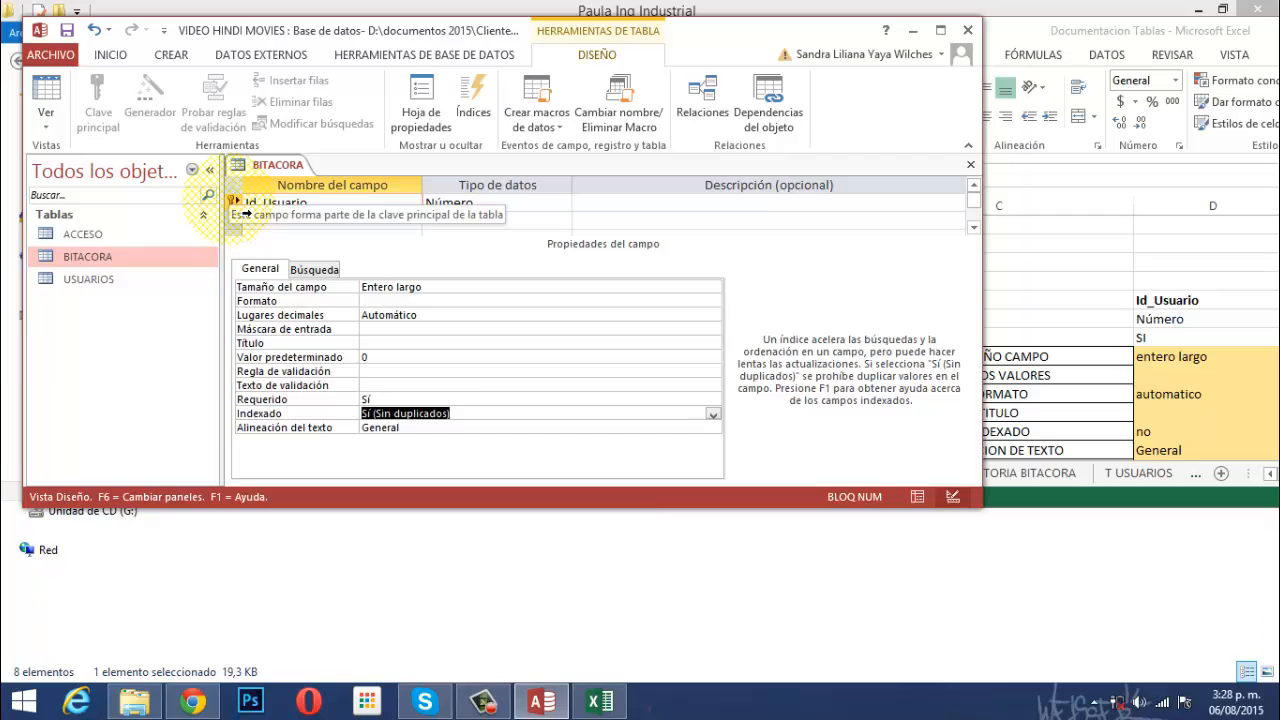
# Remove the primary key from the Id_Usuario field and check its Indexado property.
pyautogui.click(232, 202)
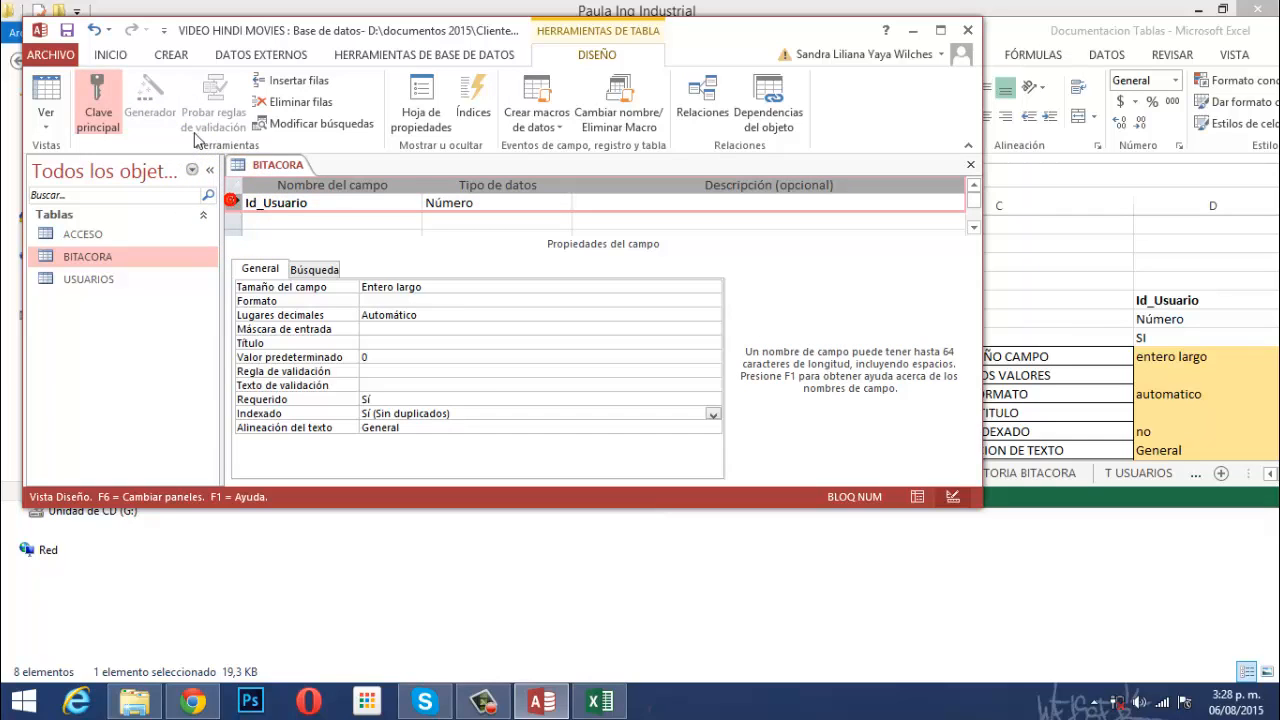
pyautogui.click(97, 110)
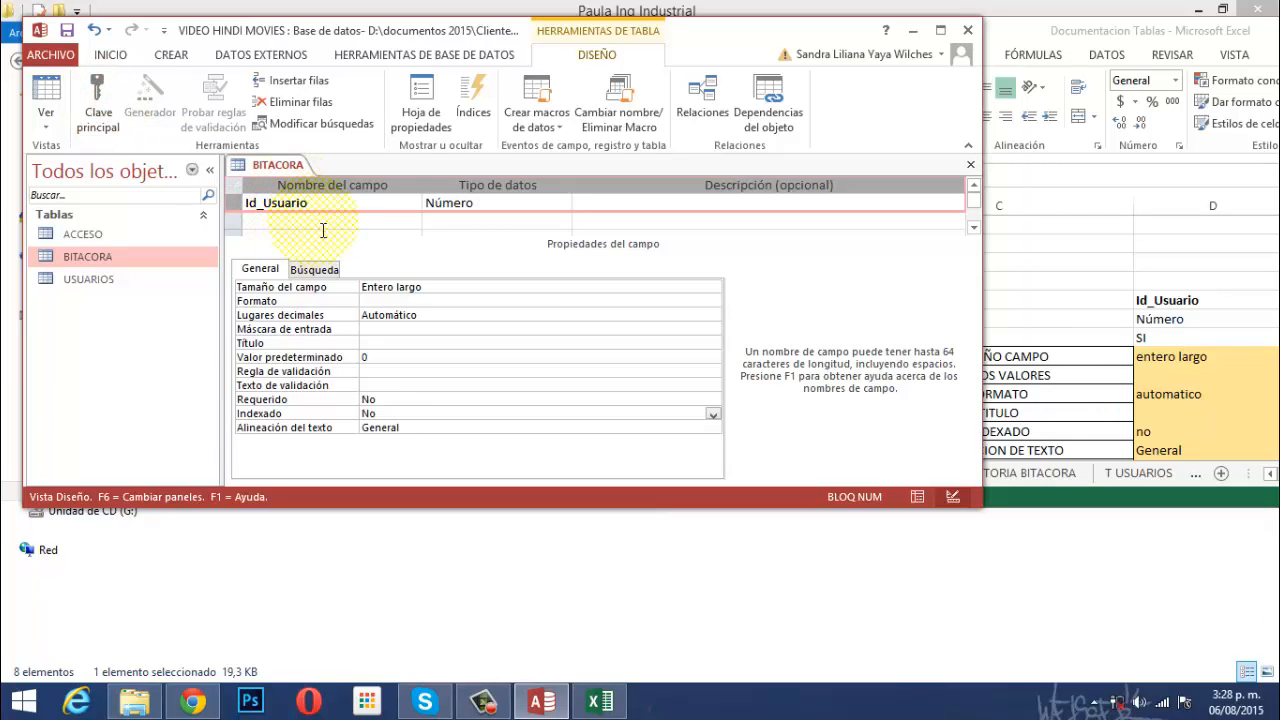
pyautogui.click(390, 412)
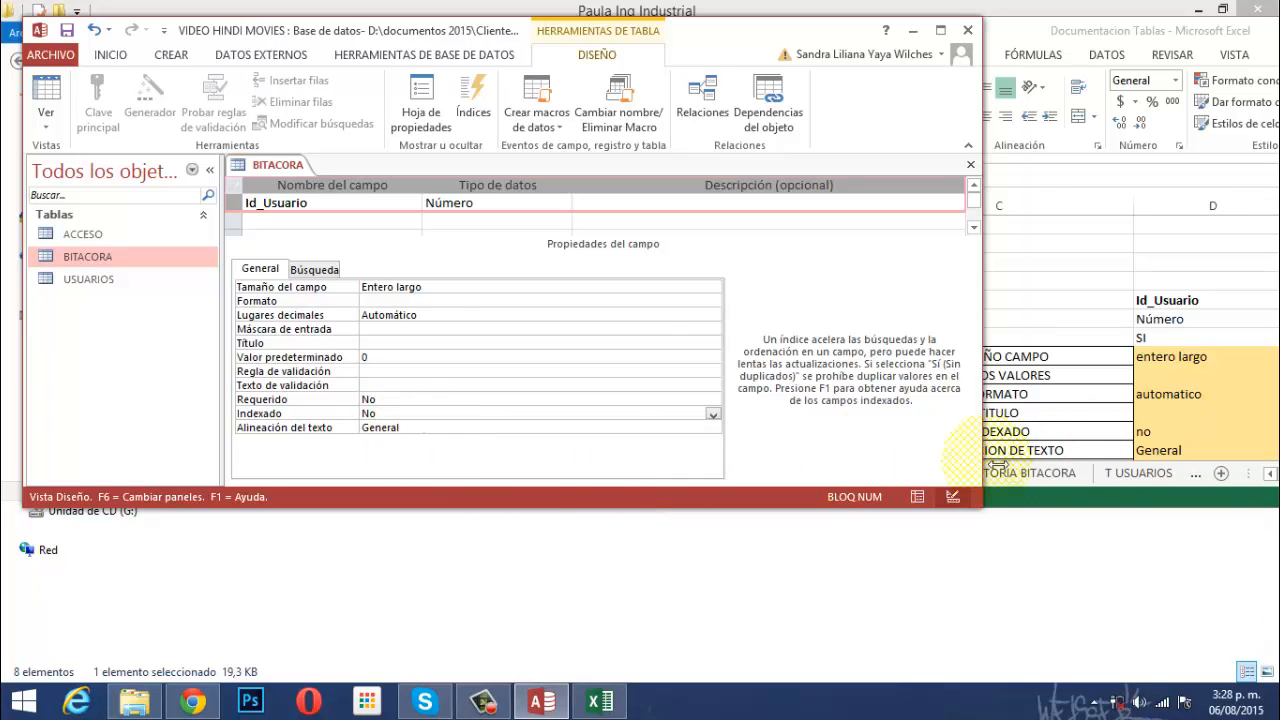
# Compare Id_Usuario's documented properties on the T BITACORA sheet in Excel with the Access field's settings, and locate the Fc_Ingreso specification.
pyautogui.click(1183, 337)
pyautogui.scroll(-3, 1200, 350)
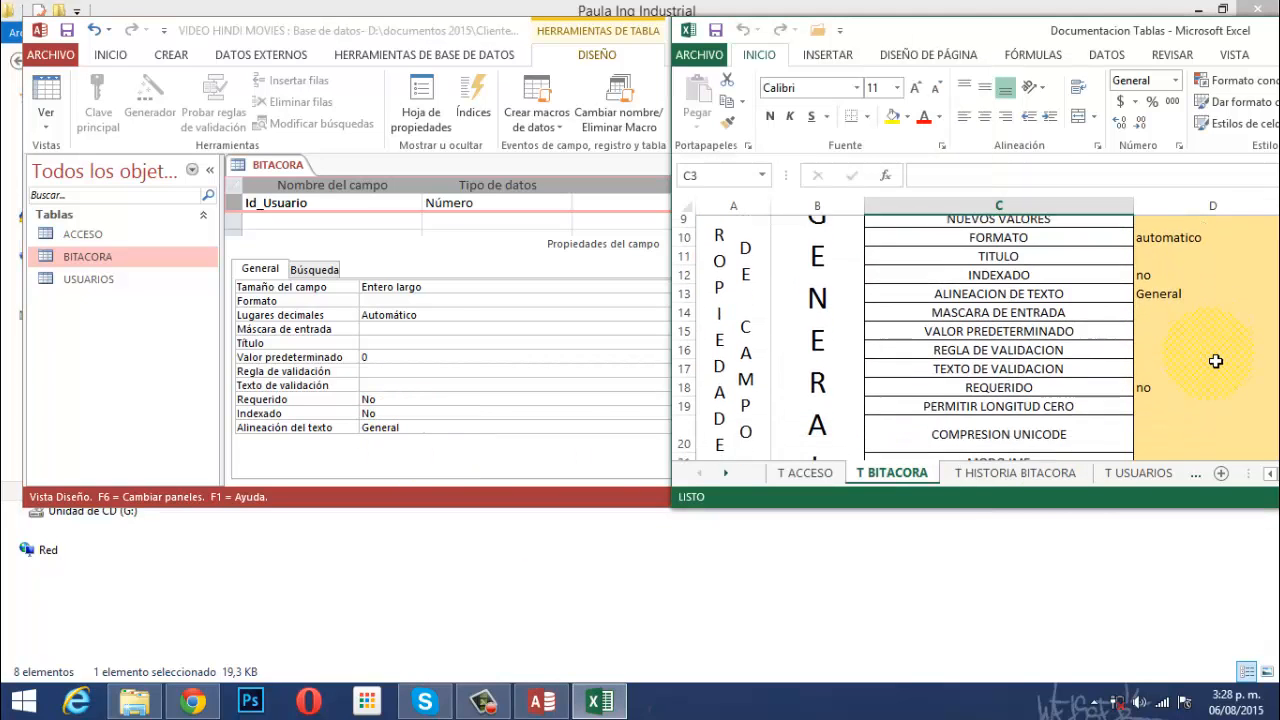
pyautogui.scroll(-1, 1215, 361)
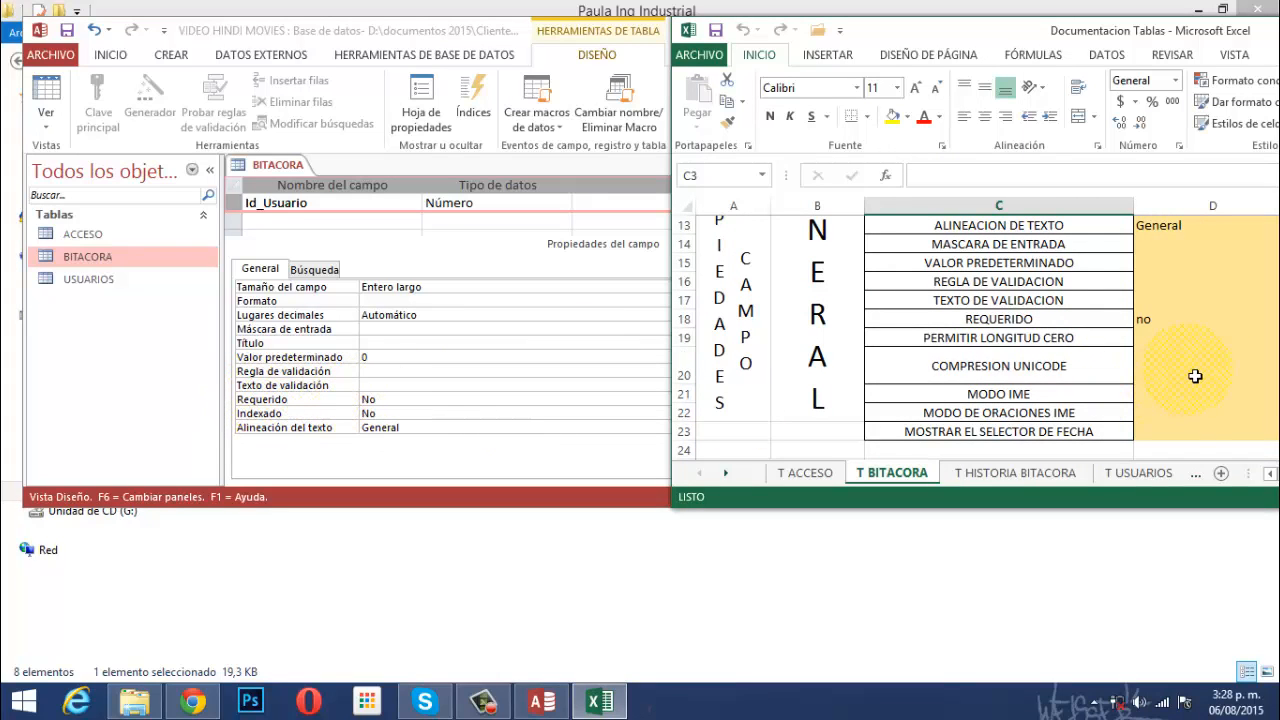
pyautogui.scroll(-1, 1195, 376)
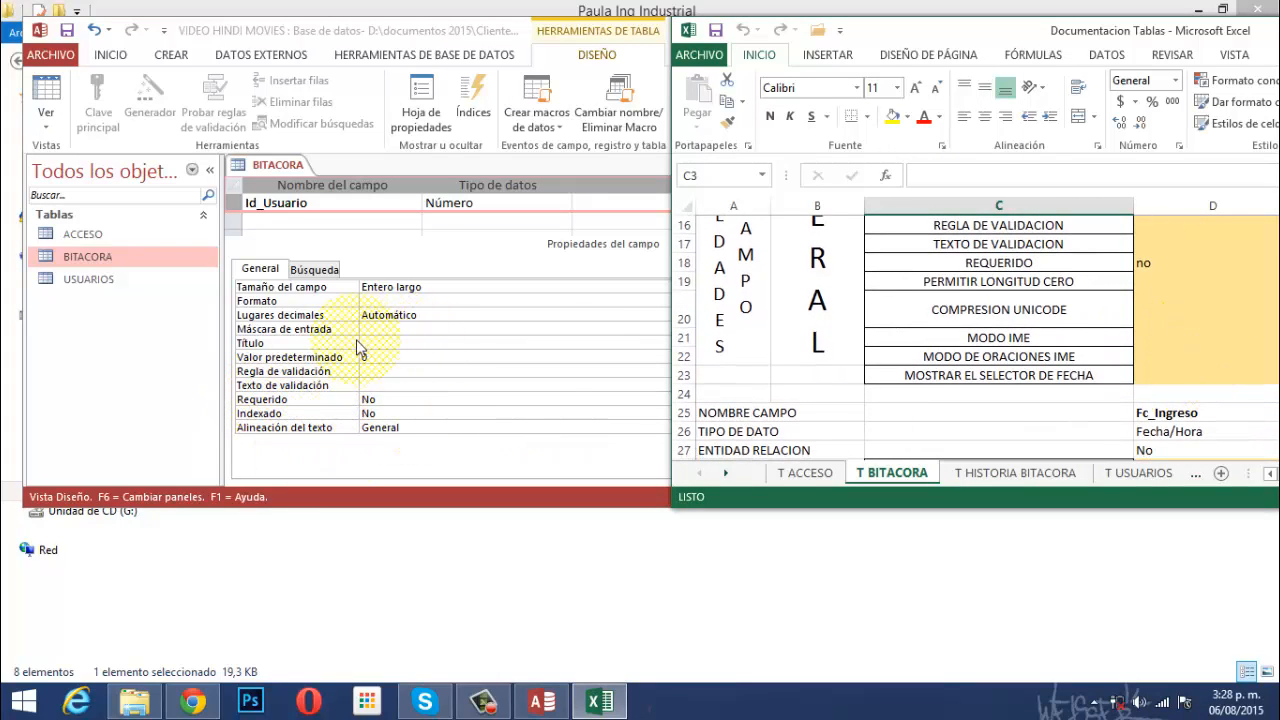
pyautogui.scroll(2, 368, 340)
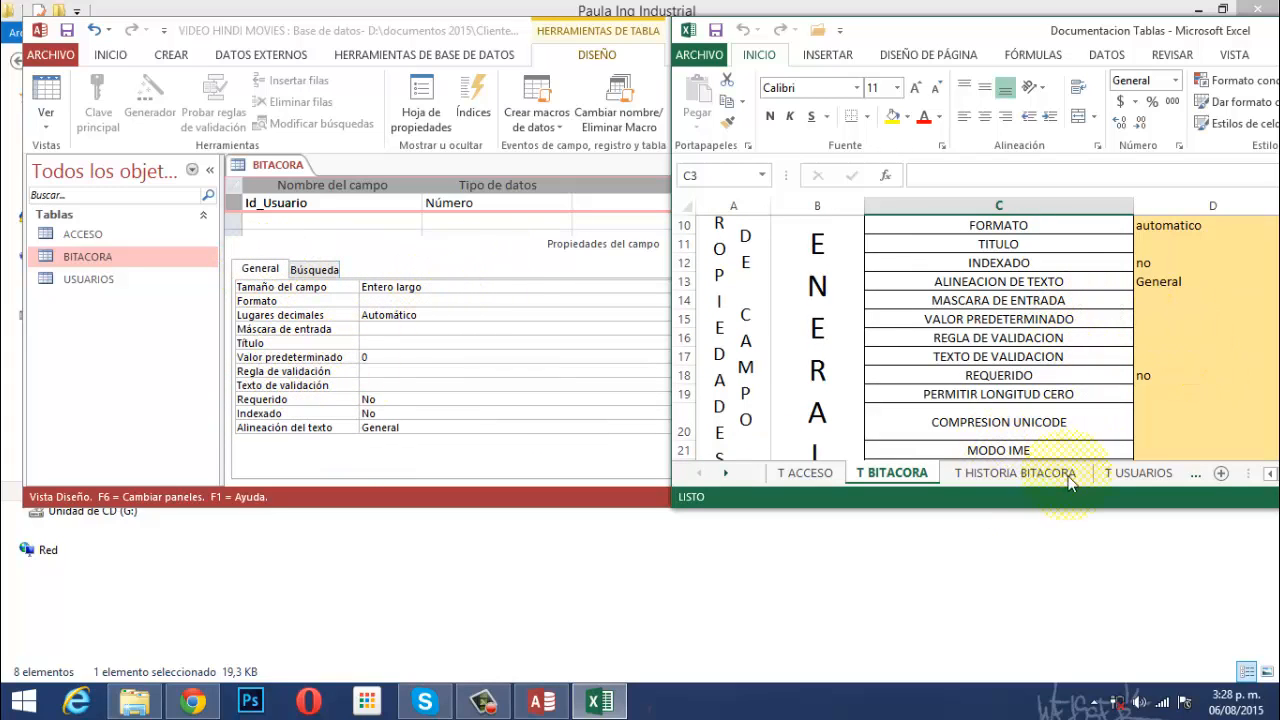
pyautogui.moveTo(1121, 33); pyautogui.dragTo(1239, 44)
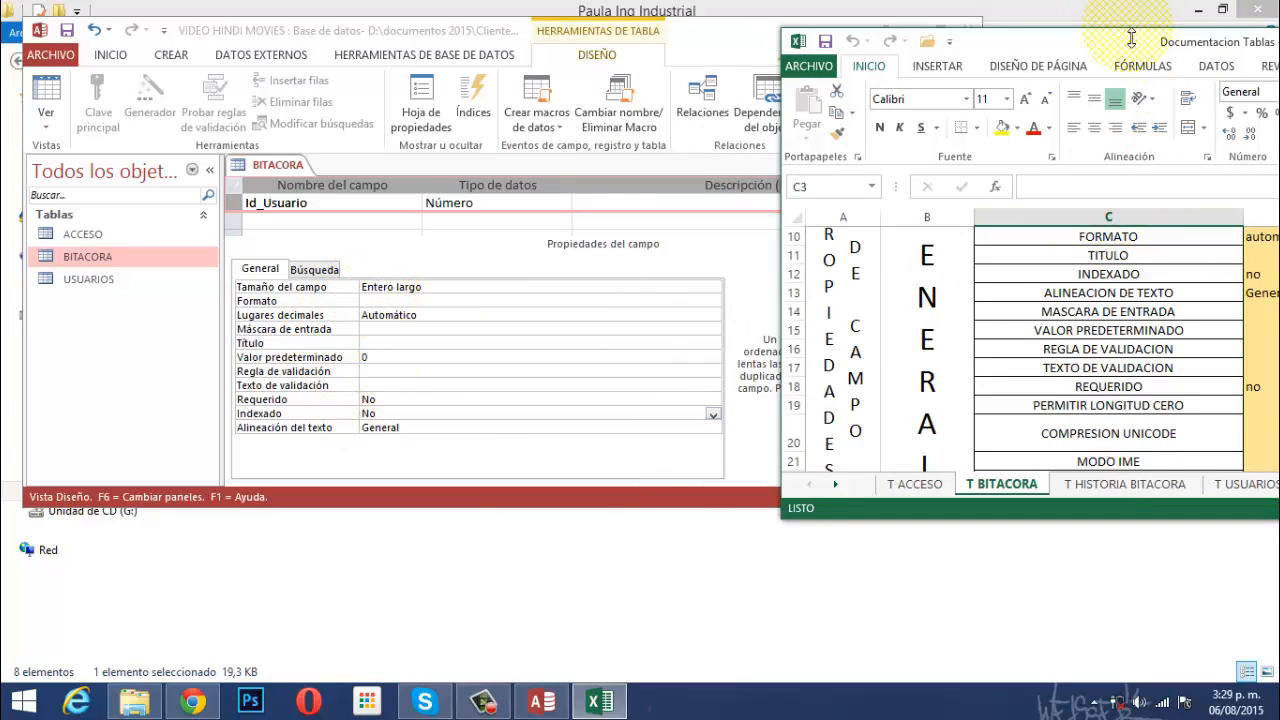
pyautogui.moveTo(1124, 37); pyautogui.dragTo(899, 30)
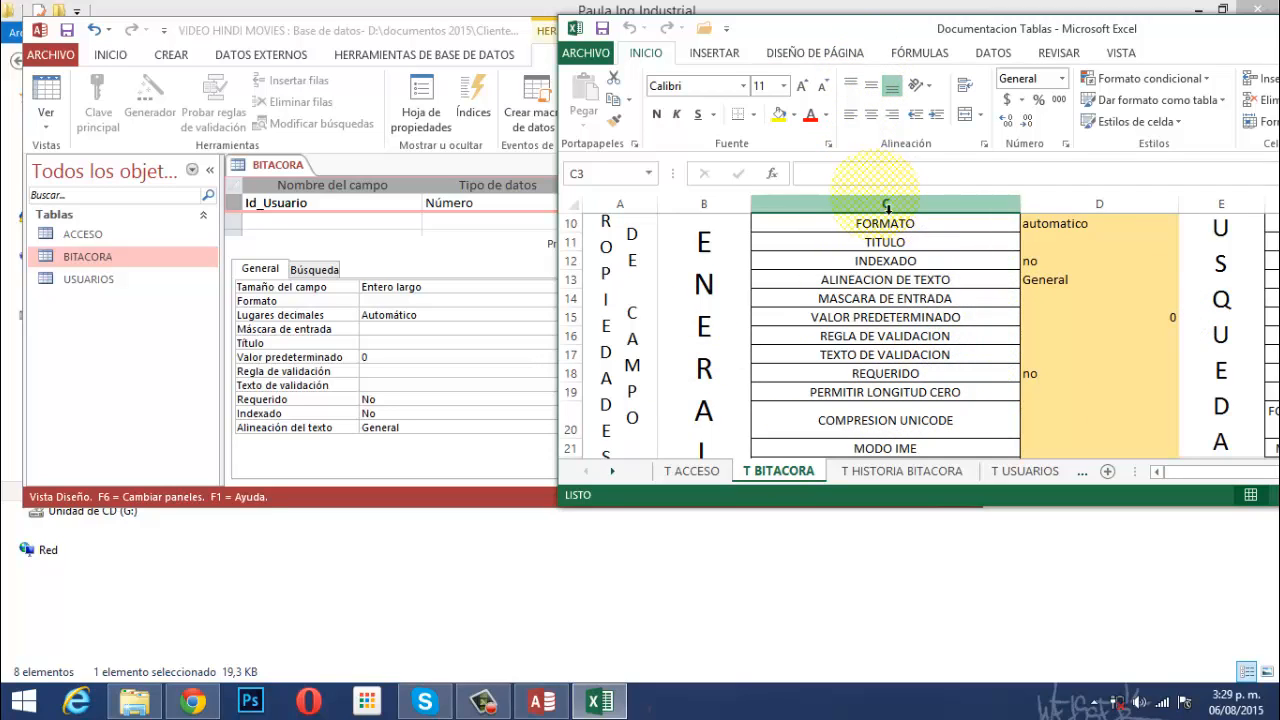
pyautogui.scroll(2, 908, 300)
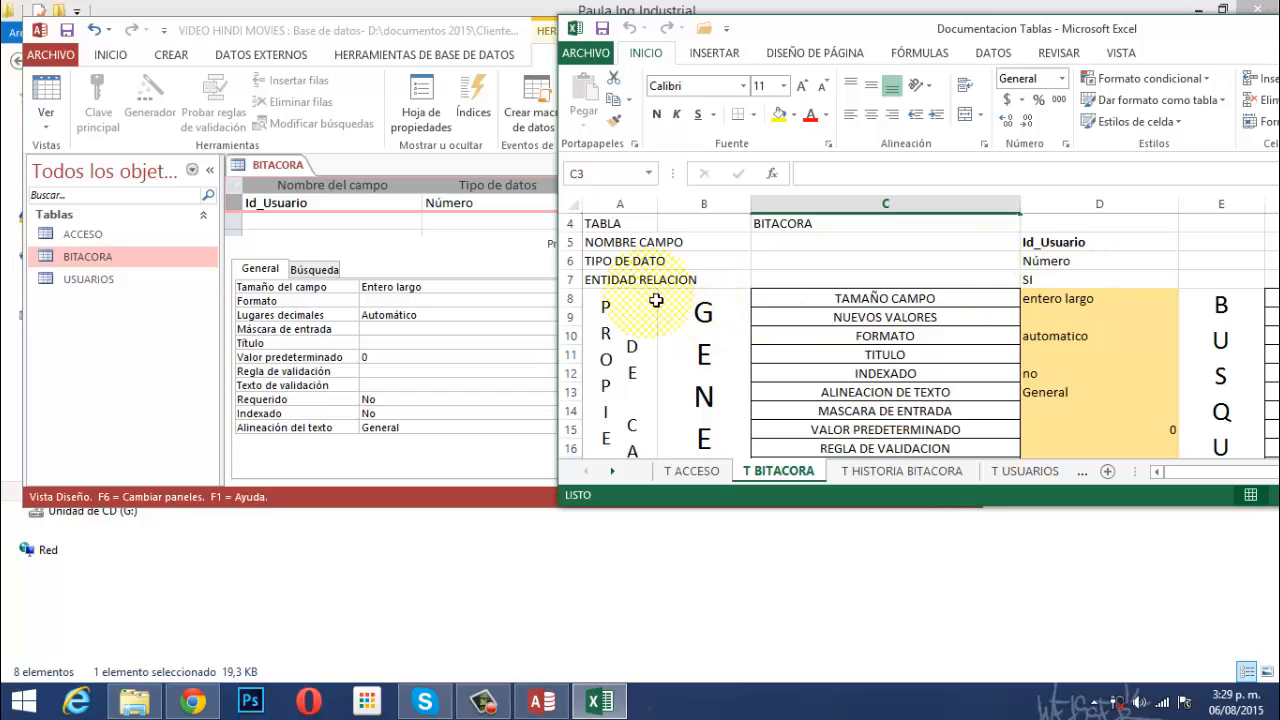
pyautogui.scroll(1, 1048, 289)
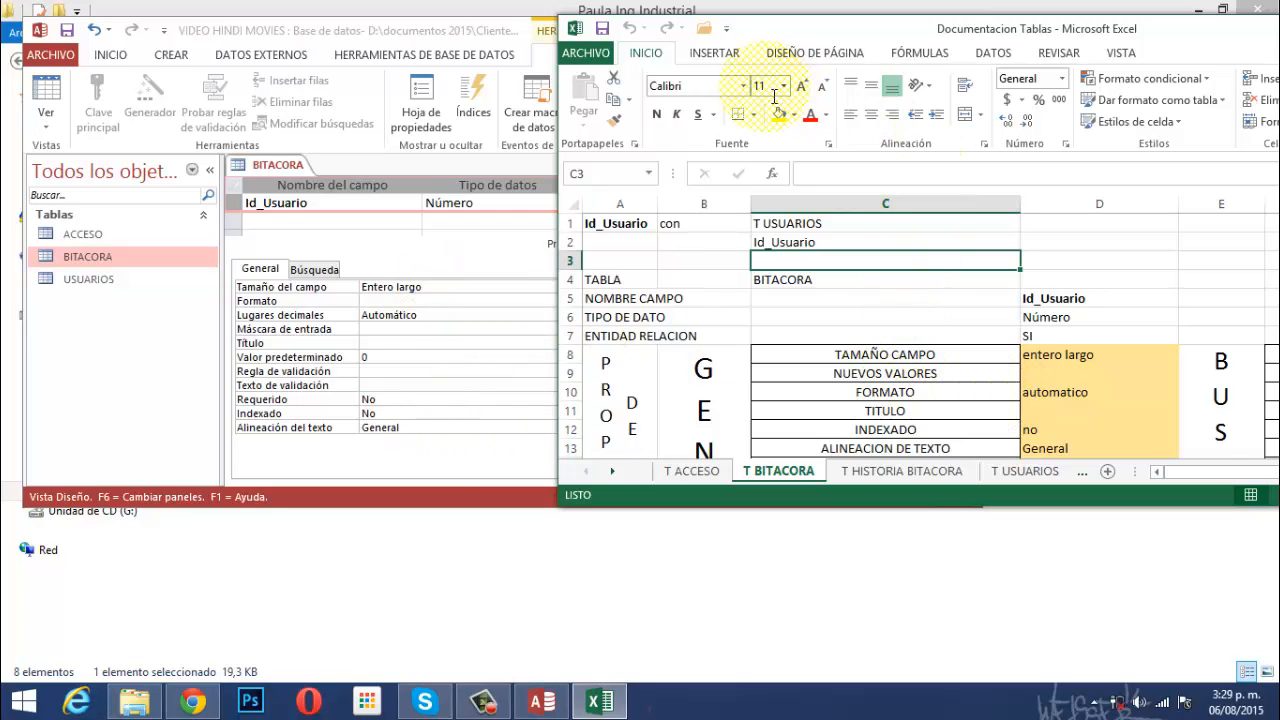
pyautogui.click(859, 27)
pyautogui.moveTo(859, 27); pyautogui.dragTo(976, 14)
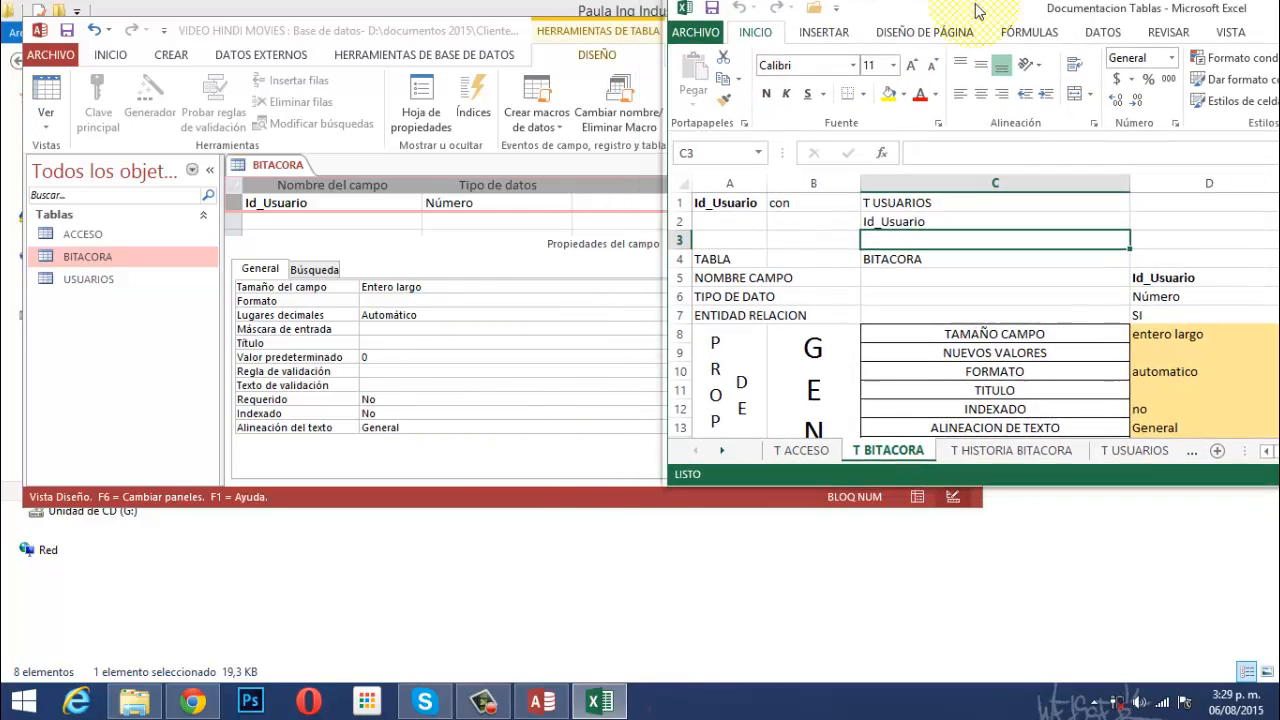
pyautogui.scroll(-4, 1020, 340)
pyautogui.scroll(-3, 1060, 350)
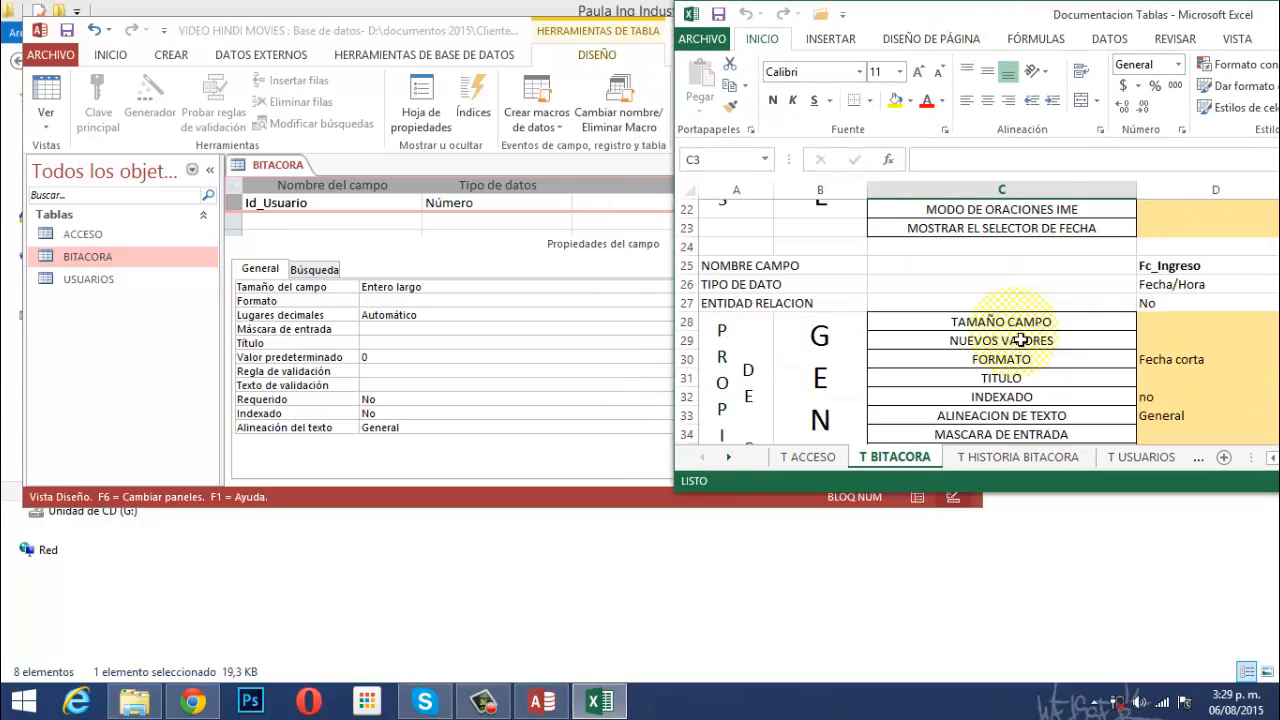
pyautogui.scroll(1, 1123, 270)
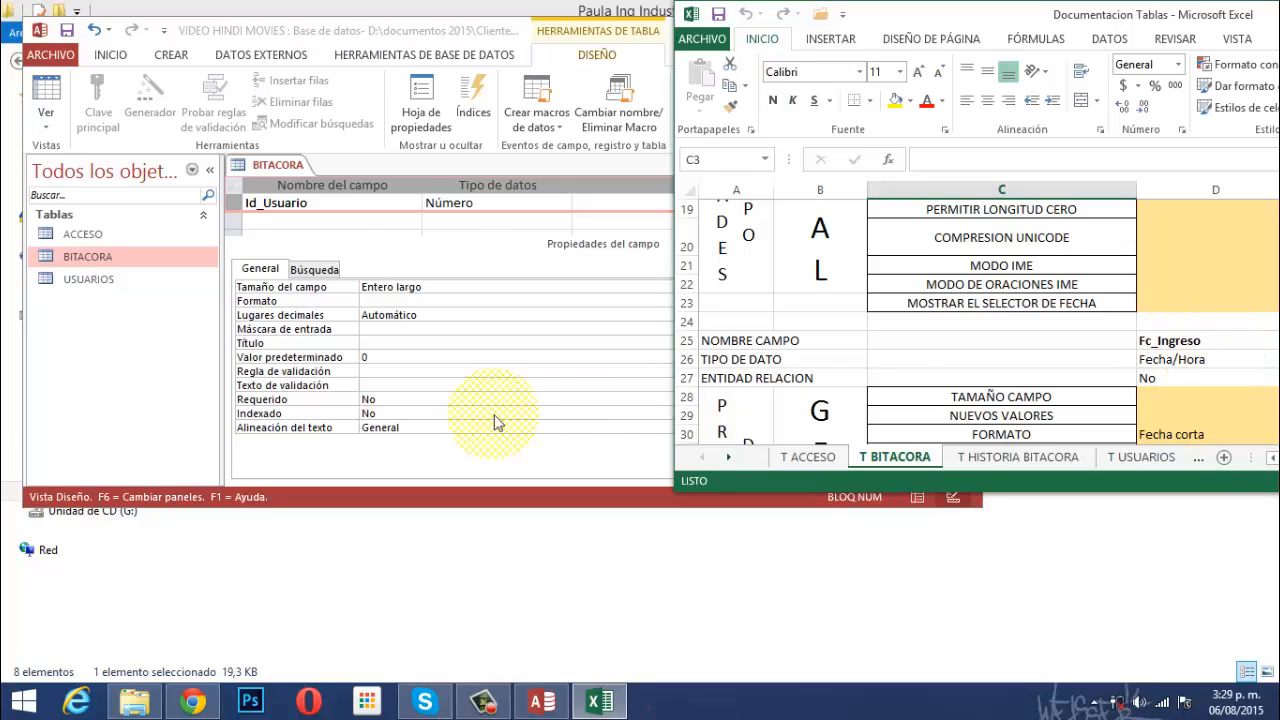
# Switch to Access and save the BITACORA table's design.
pyautogui.click(270, 164)
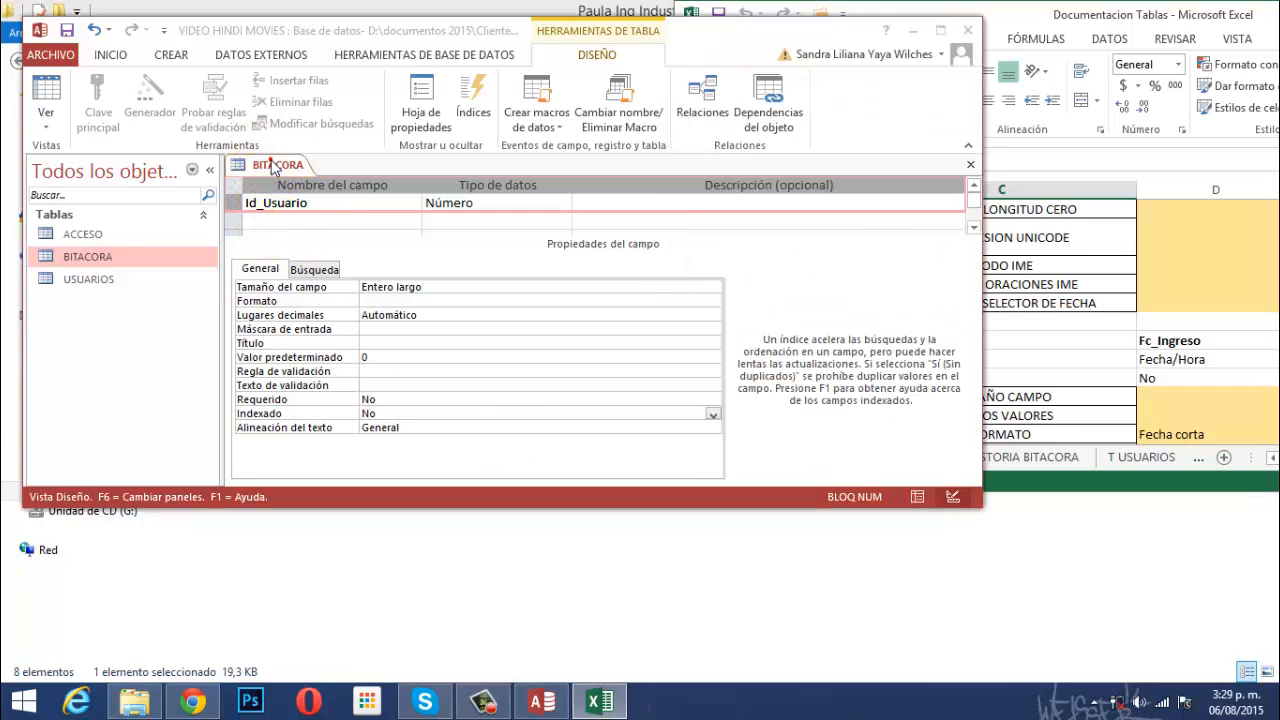
pyautogui.rightClick(270, 162)
pyautogui.click(269, 168)
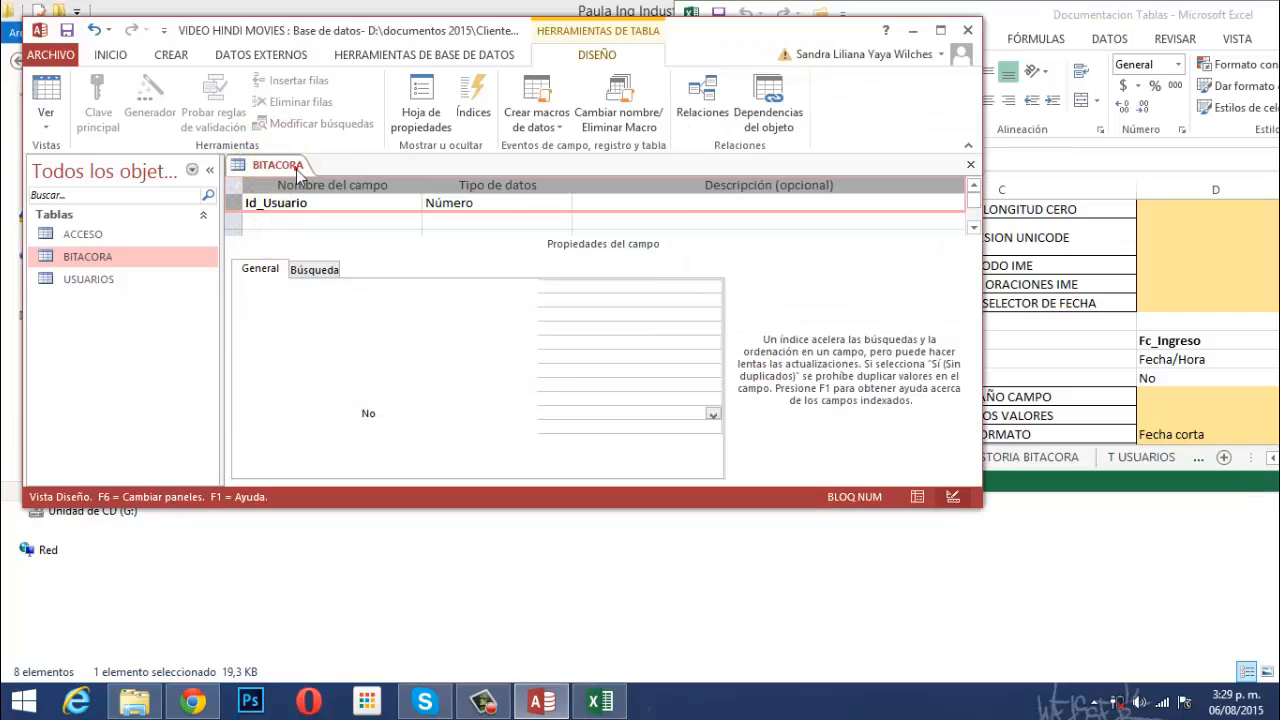
# Add a field named Fc_Ingreso below Id_Usuario in the BITACORA table with the data type Fecha/Hora.
pyautogui.click(274, 208)
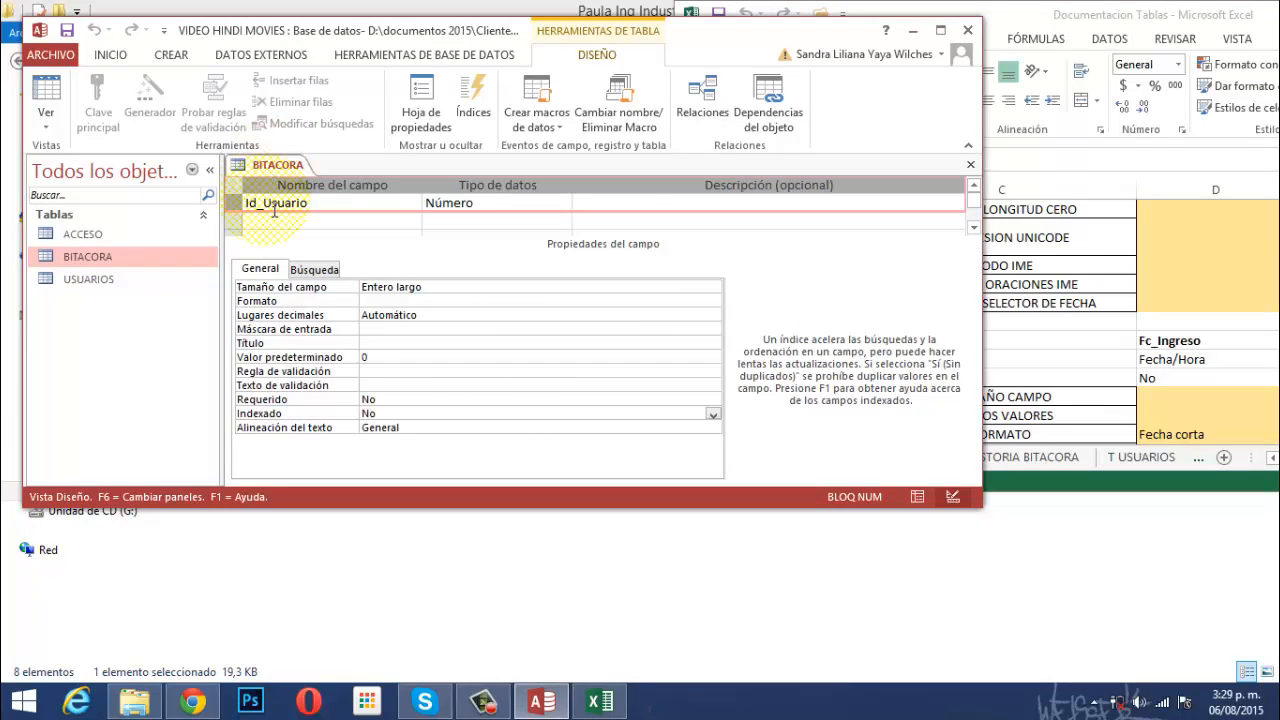
pyautogui.click(272, 222)
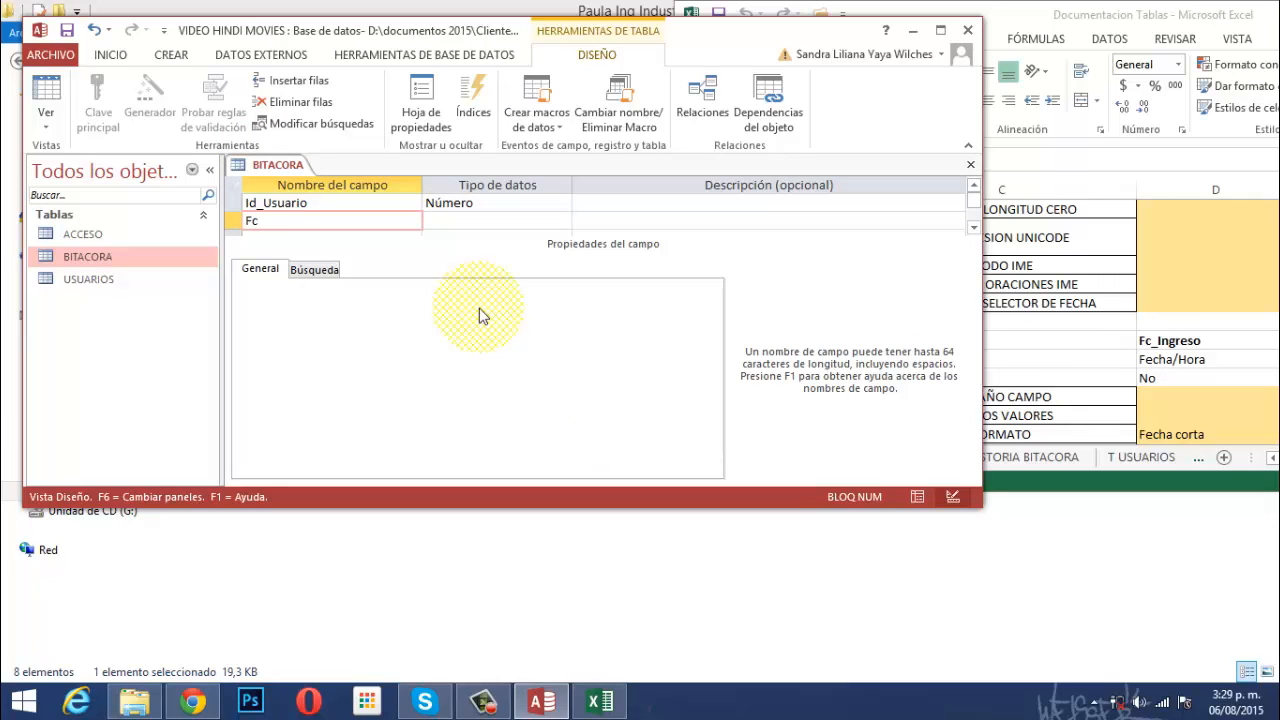
pyautogui.write('Fc_Ingreso')
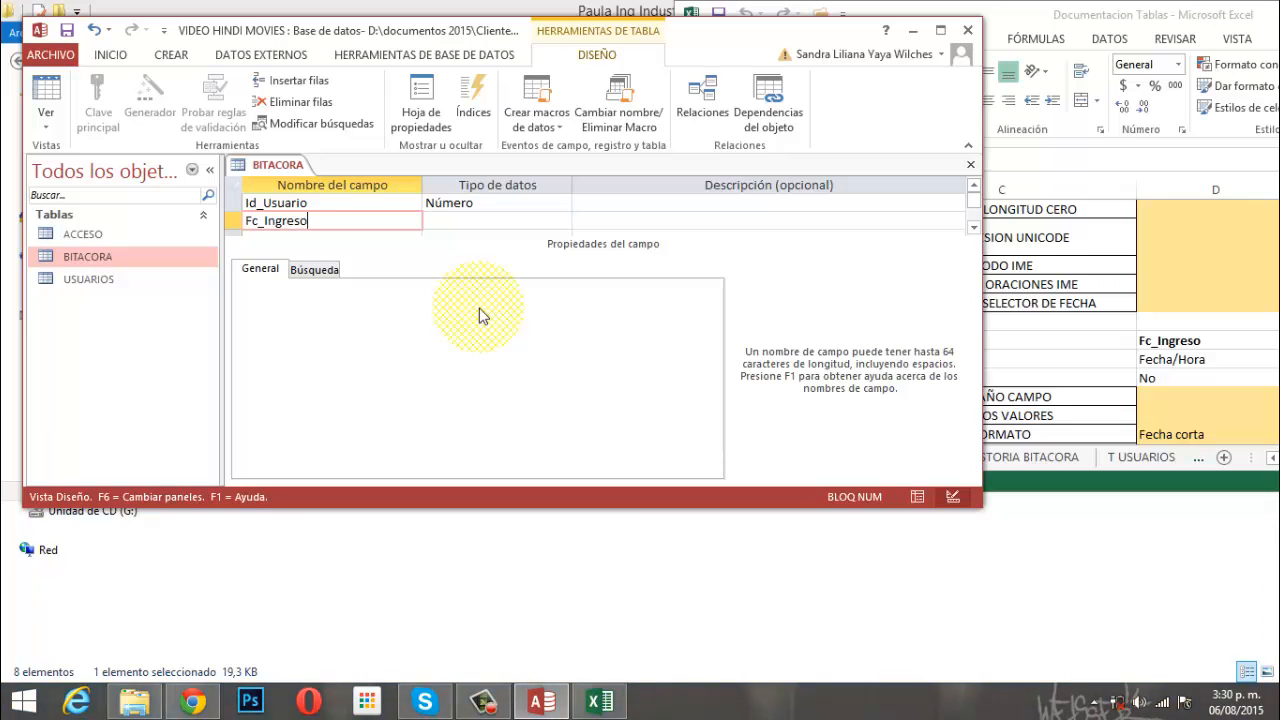
pyautogui.press('Tab')
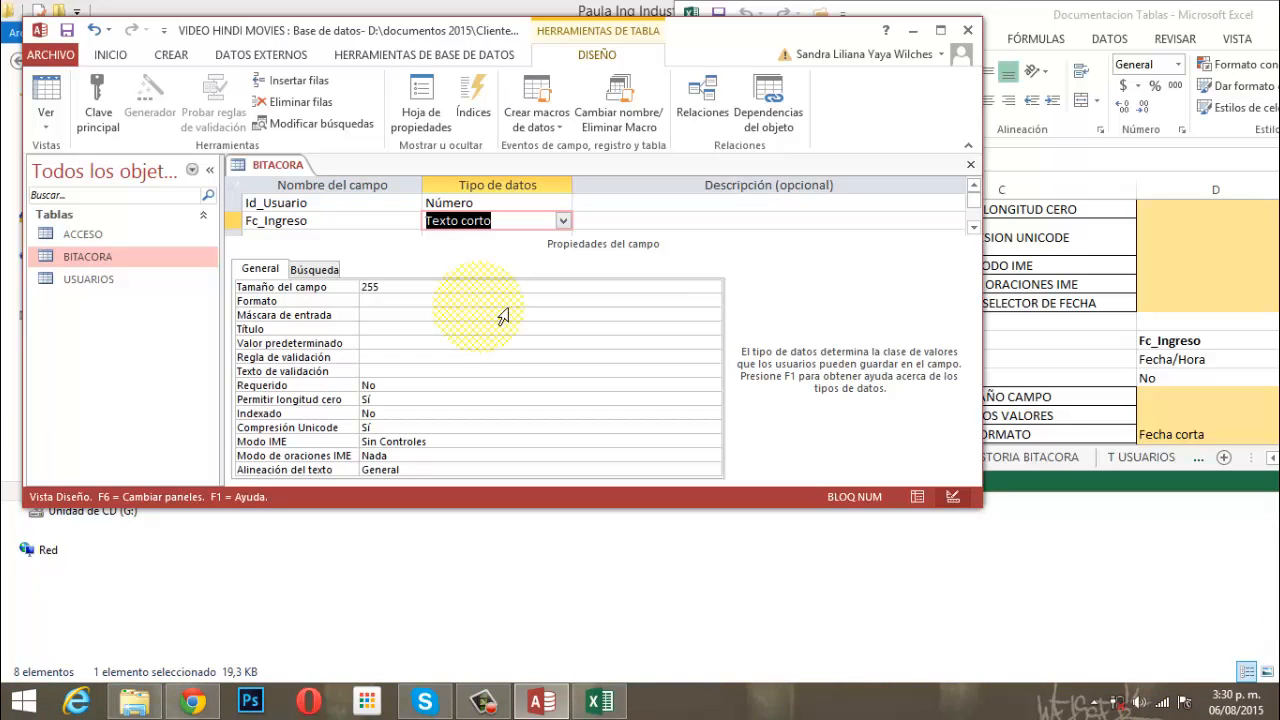
pyautogui.write('fecha/Hora')
pyautogui.press('Tab')
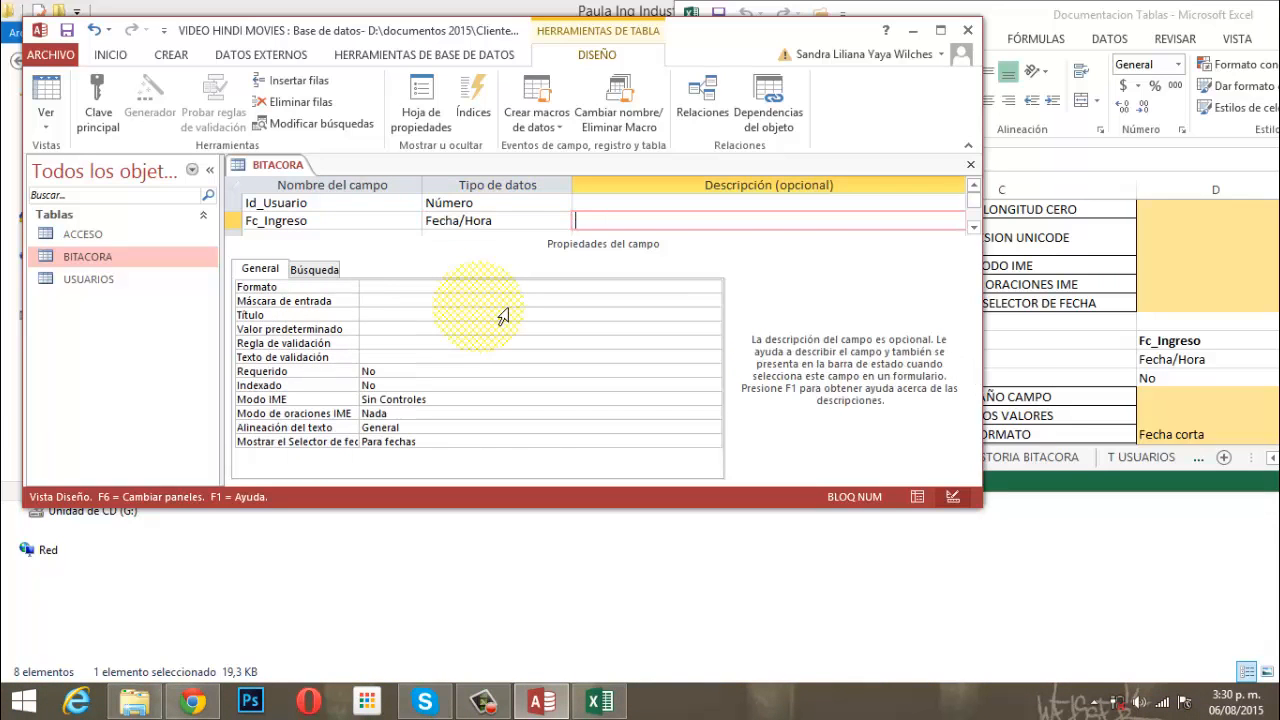
pyautogui.click(325, 221)
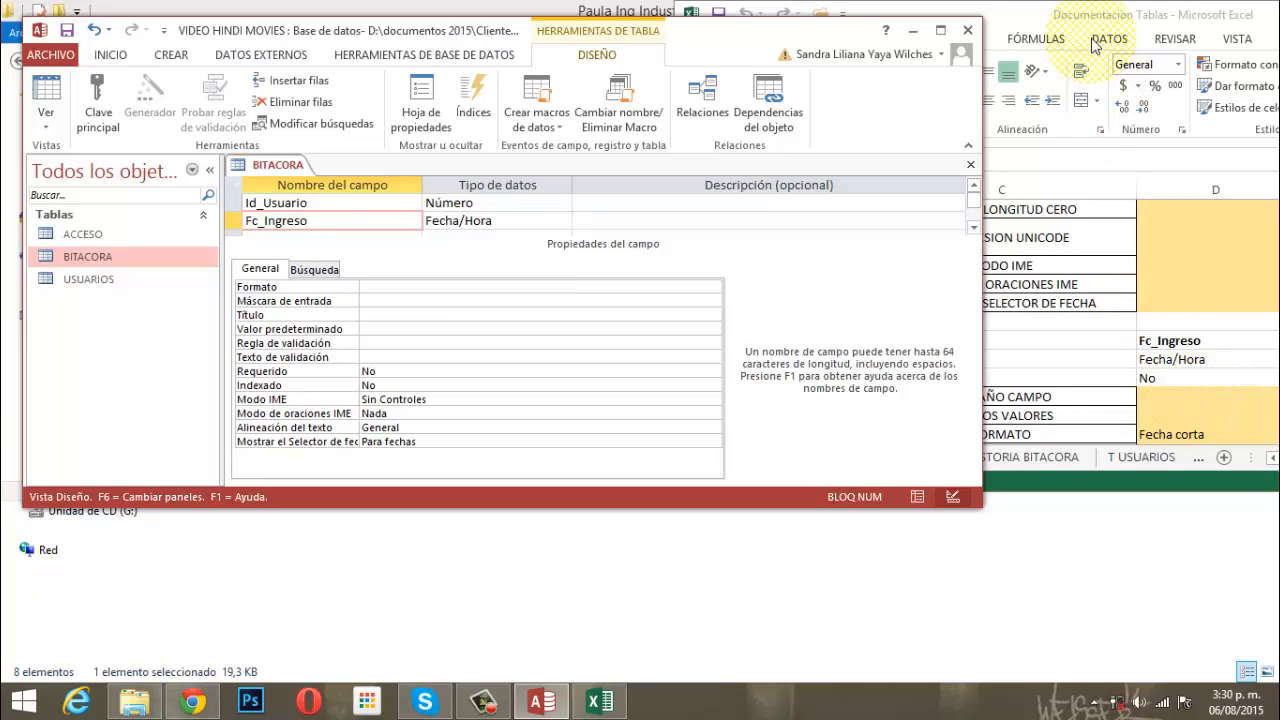
# Consult the Fc_Ingreso specification in Excel and set the field's Formato property in Access to Fecha corta.
pyautogui.click(1116, 12)
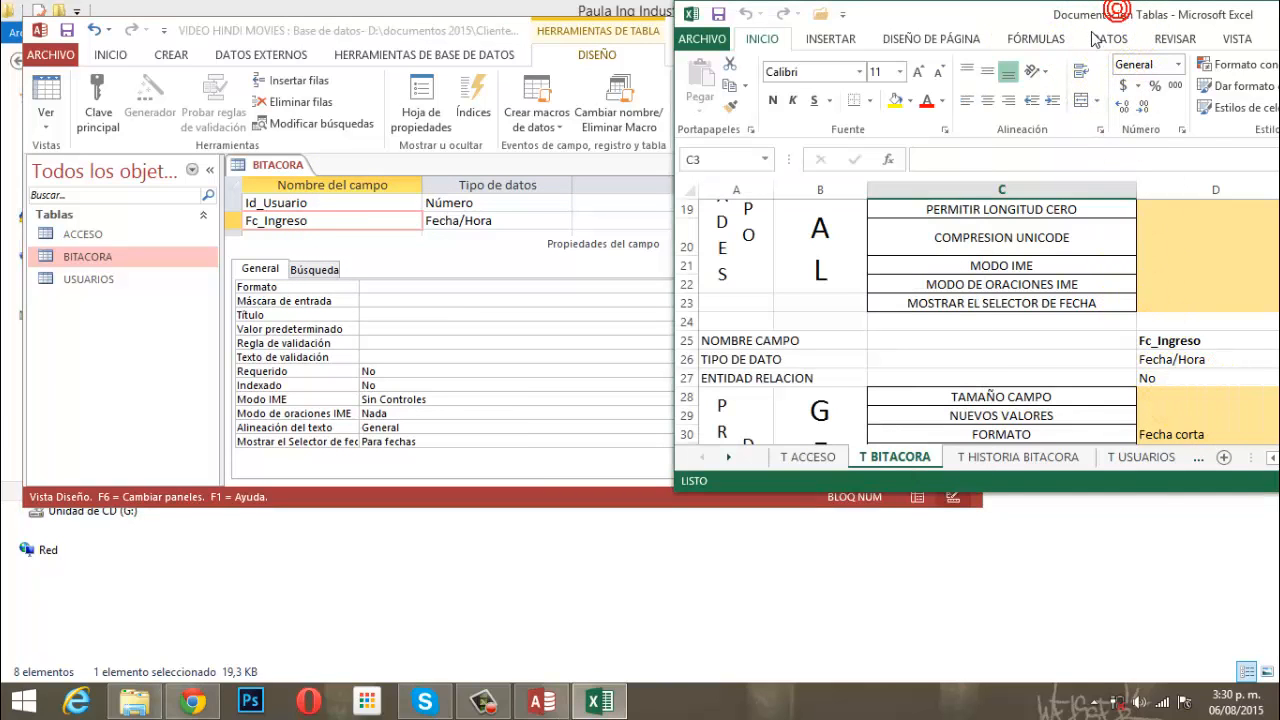
pyautogui.click(1102, 400)
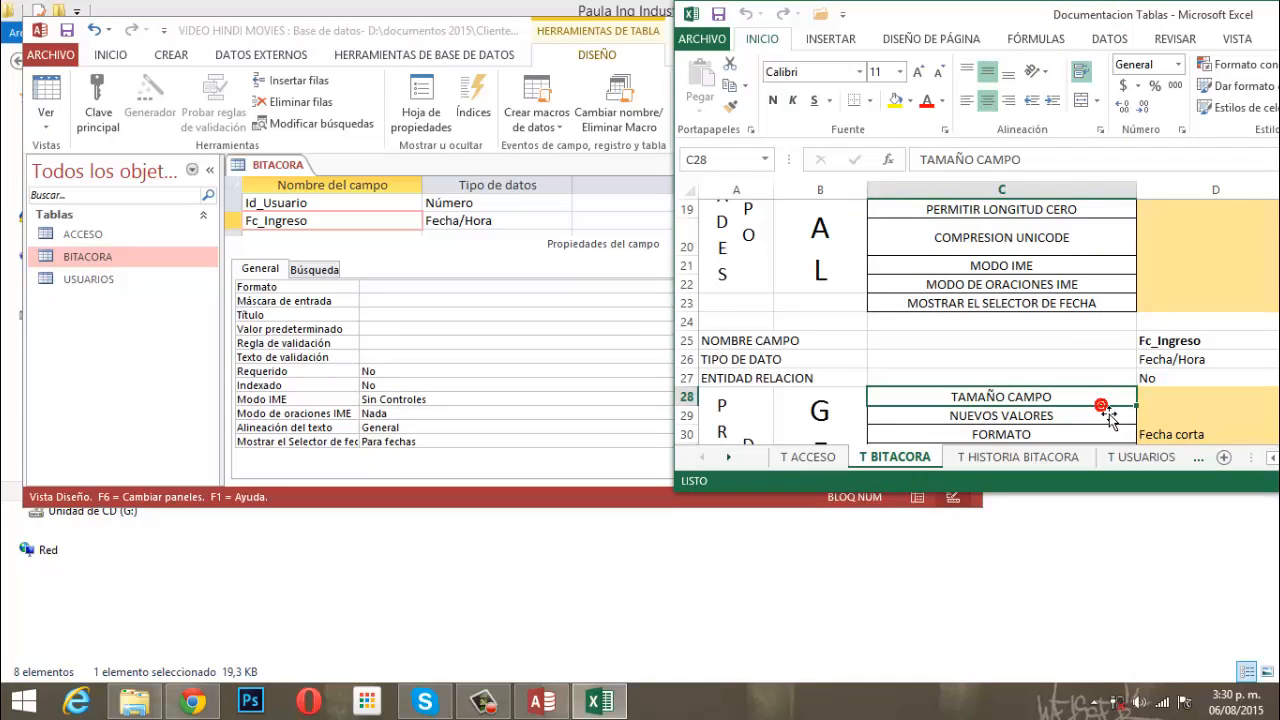
pyautogui.scroll(-2, 1108, 410)
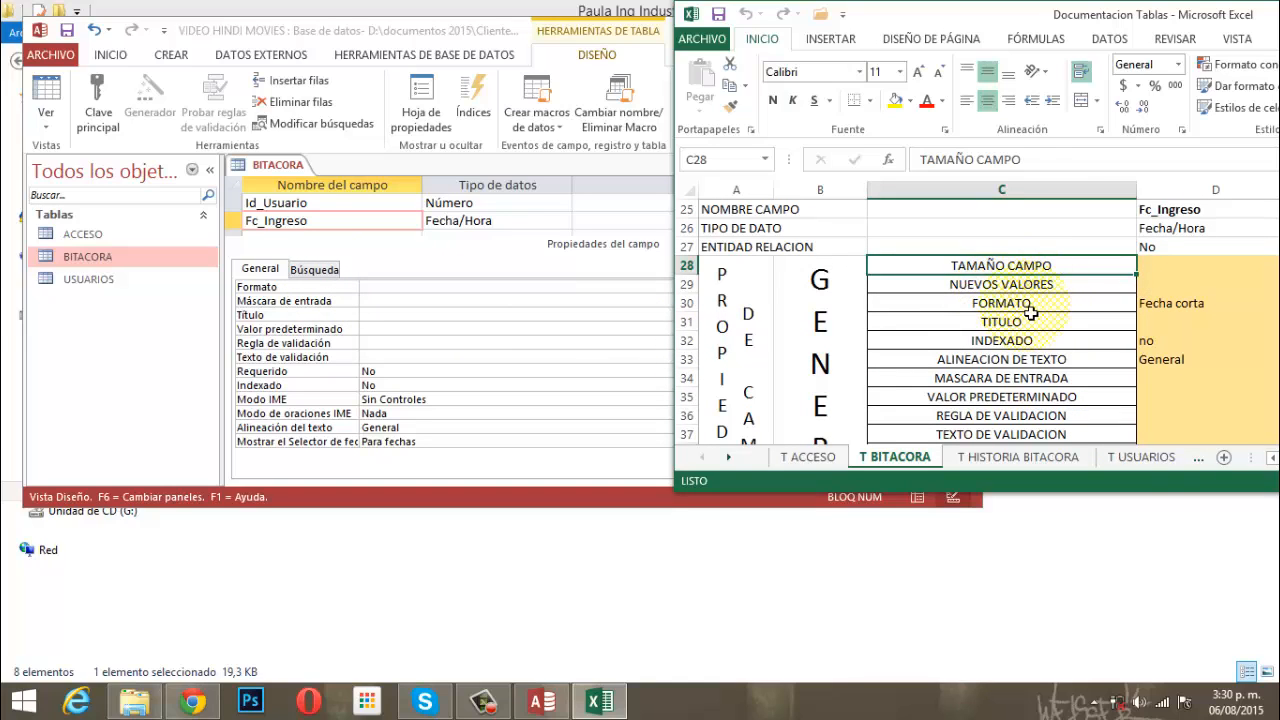
pyautogui.click(401, 289)
pyautogui.click(714, 290)
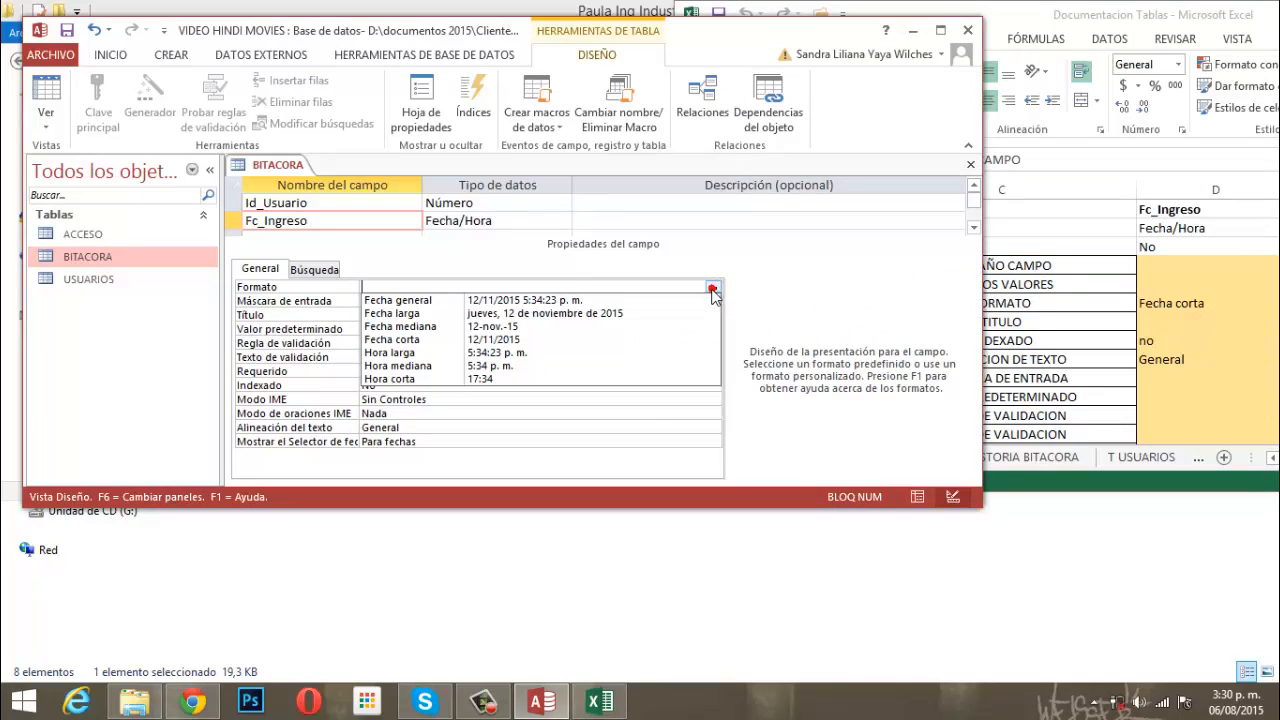
pyautogui.click(388, 342)
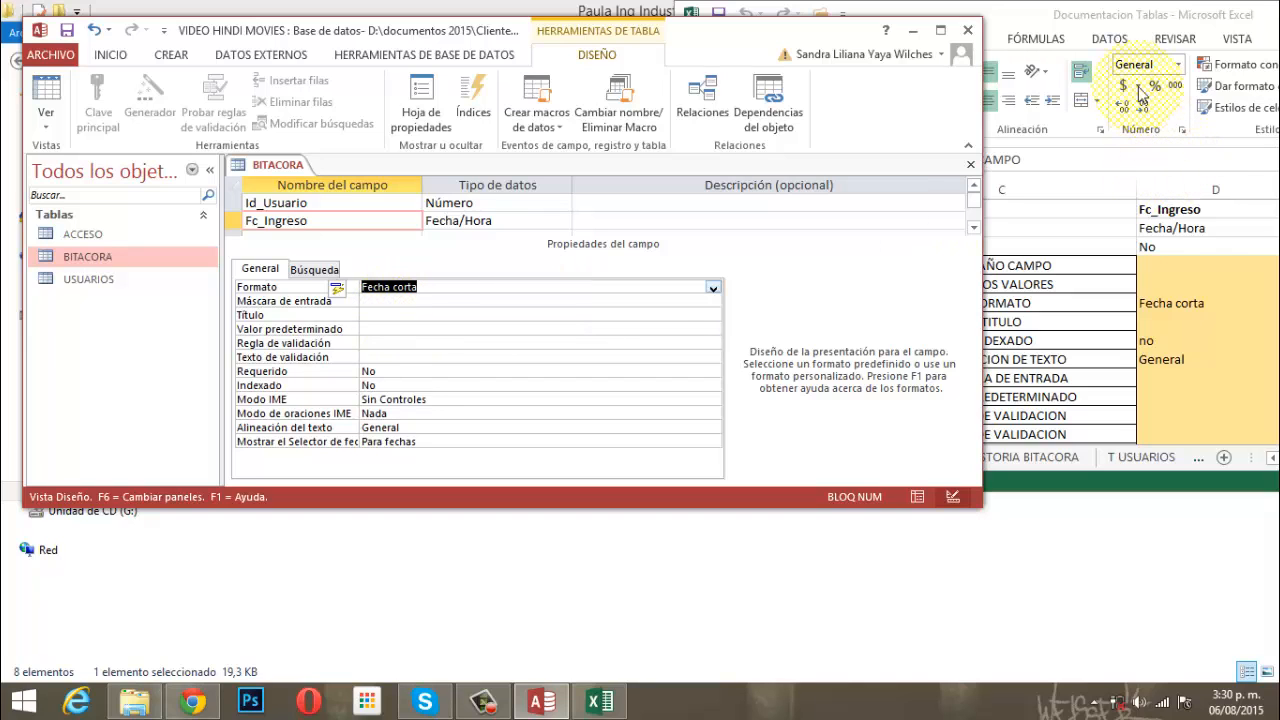
# Check Fc_Ingreso's remaining General and Búsqueda properties in Access against the T BITACORA sheet in Excel, and save the BITACORA table.
pyautogui.click(1093, 22)
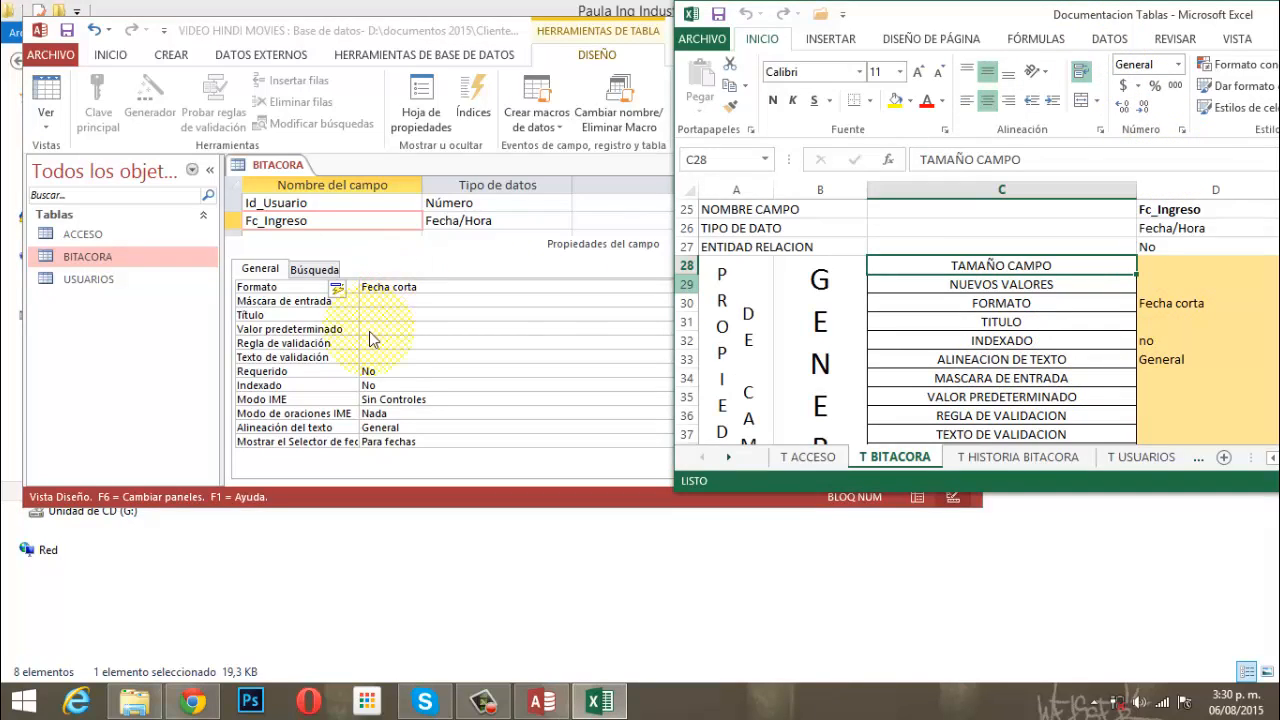
pyautogui.click(503, 243)
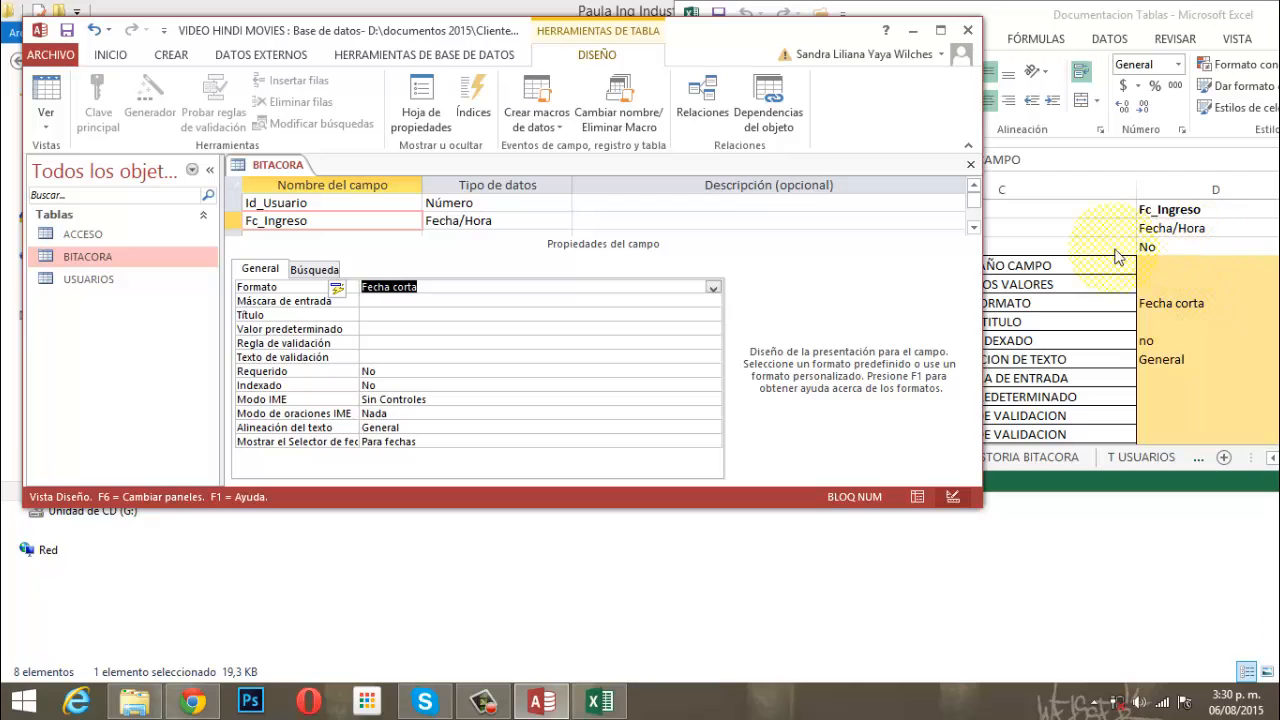
pyautogui.click(1050, 238)
pyautogui.scroll(-2, 1185, 319)
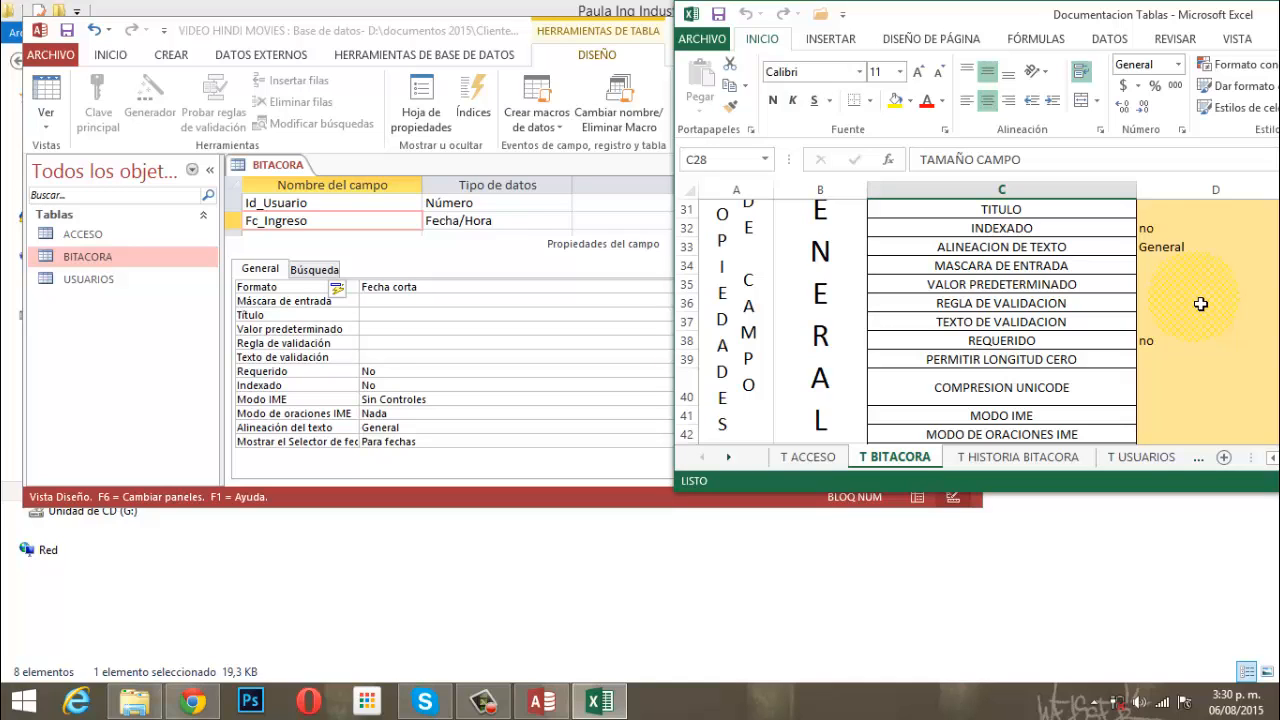
pyautogui.scroll(-1, 1200, 303)
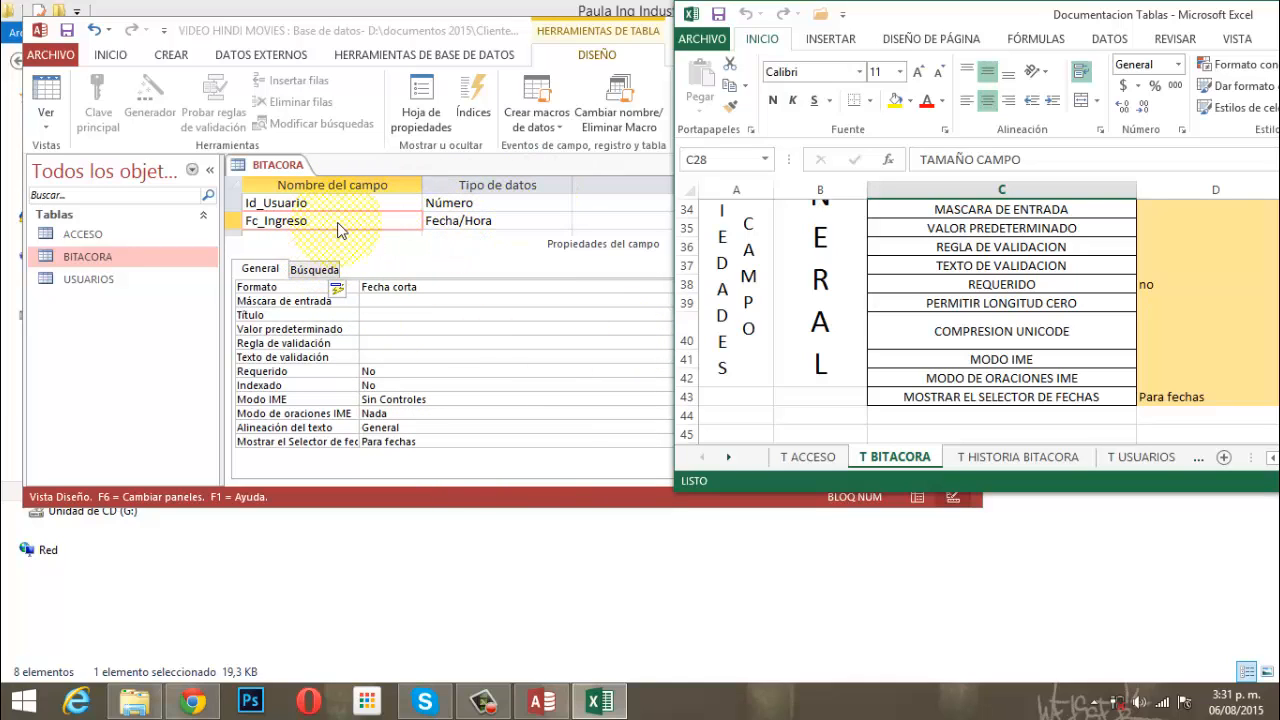
pyautogui.click(305, 270)
pyautogui.click(305, 270)
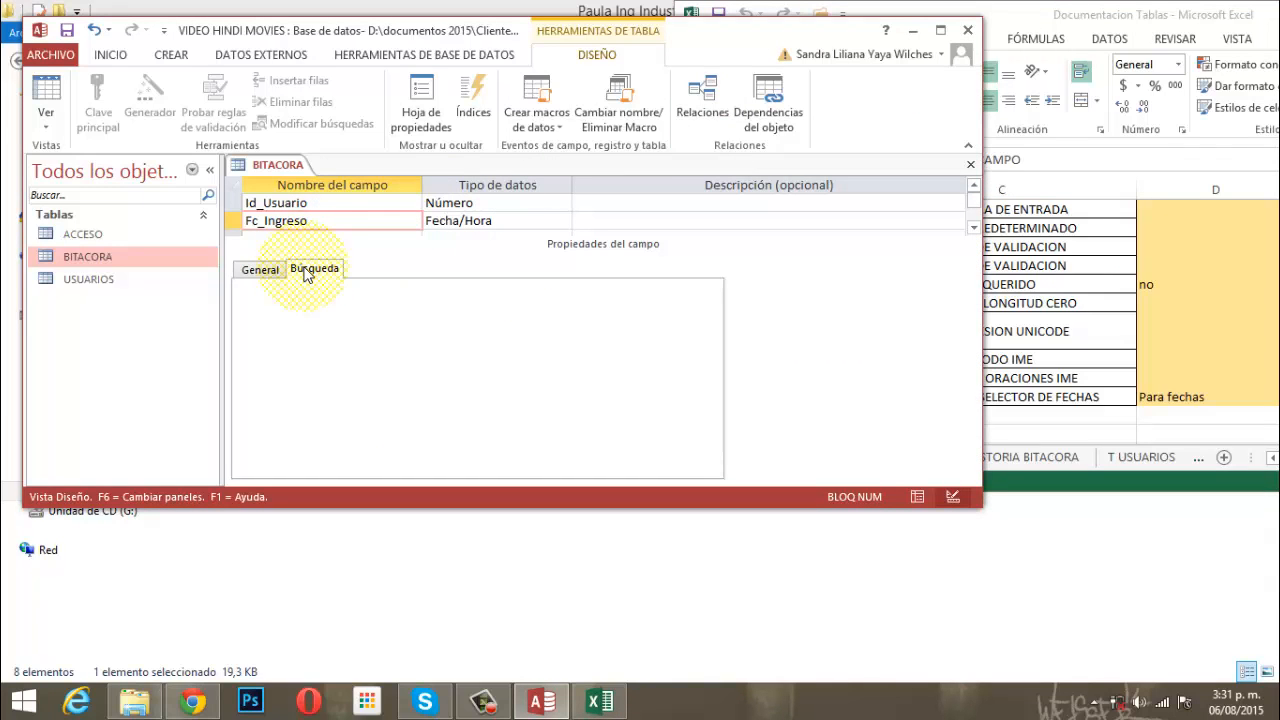
pyautogui.click(250, 271)
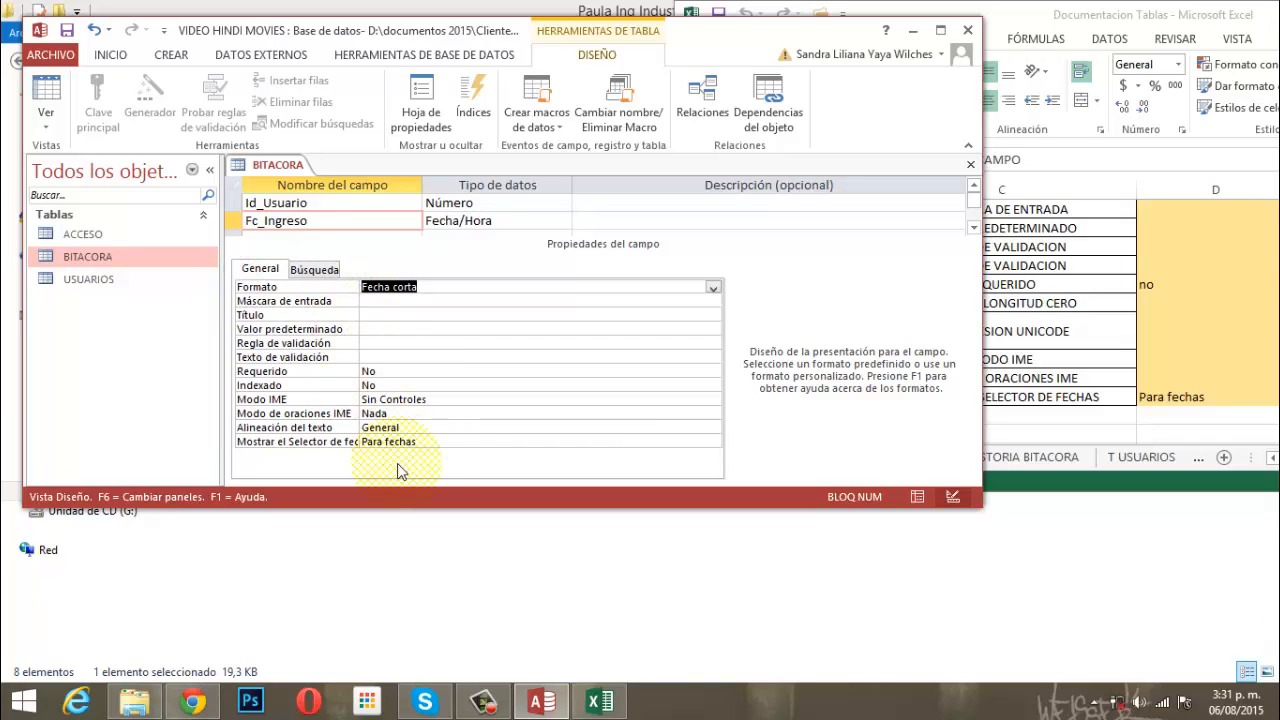
pyautogui.rightClick(267, 173)
pyautogui.click(310, 184)
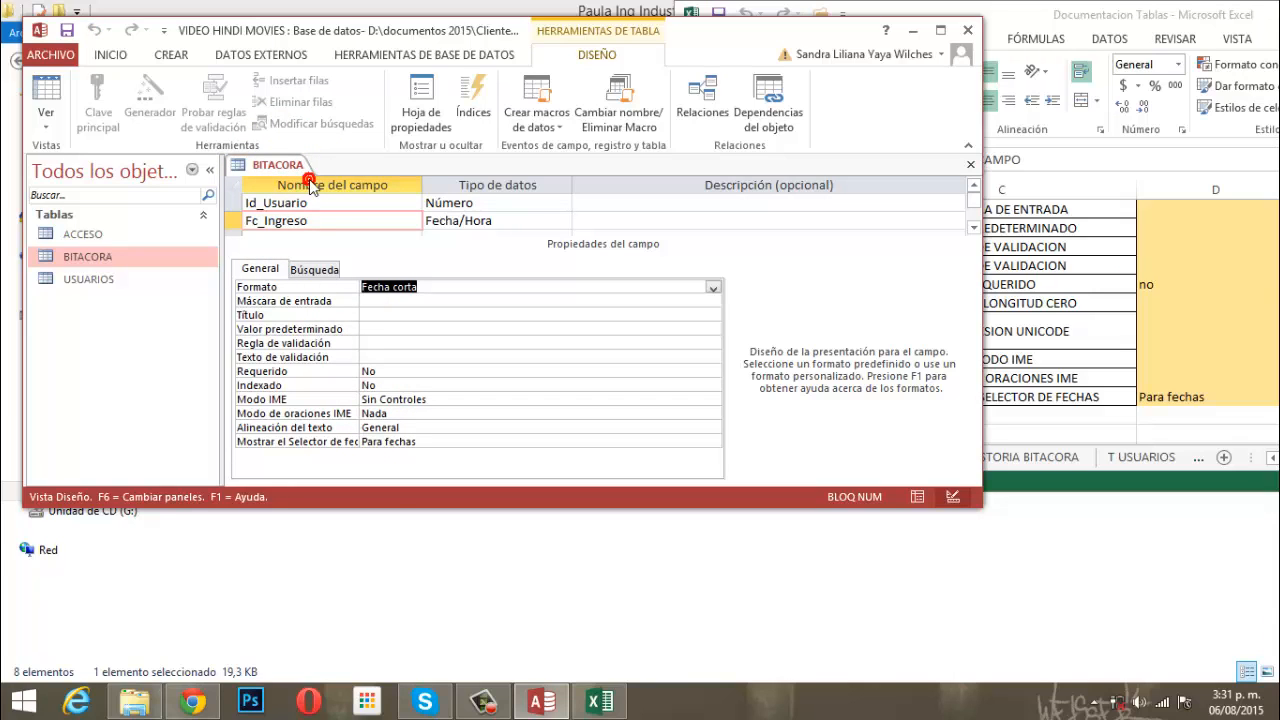
# Look up the Hr_Ingreso specification in Excel and add Hr_Ingreso below Fc_Ingreso in Access's BITACORA table with the data type Fecha/Hora.
pyautogui.click(1097, 164)
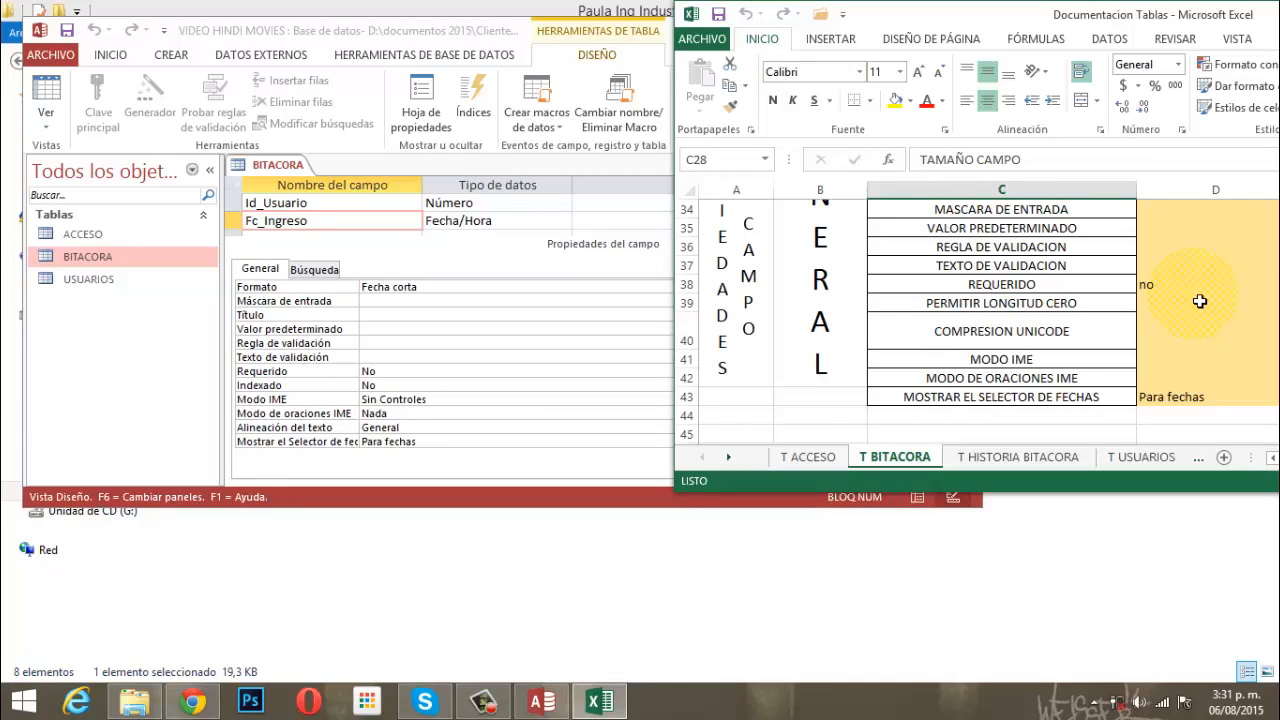
pyautogui.scroll(-2, 1199, 301)
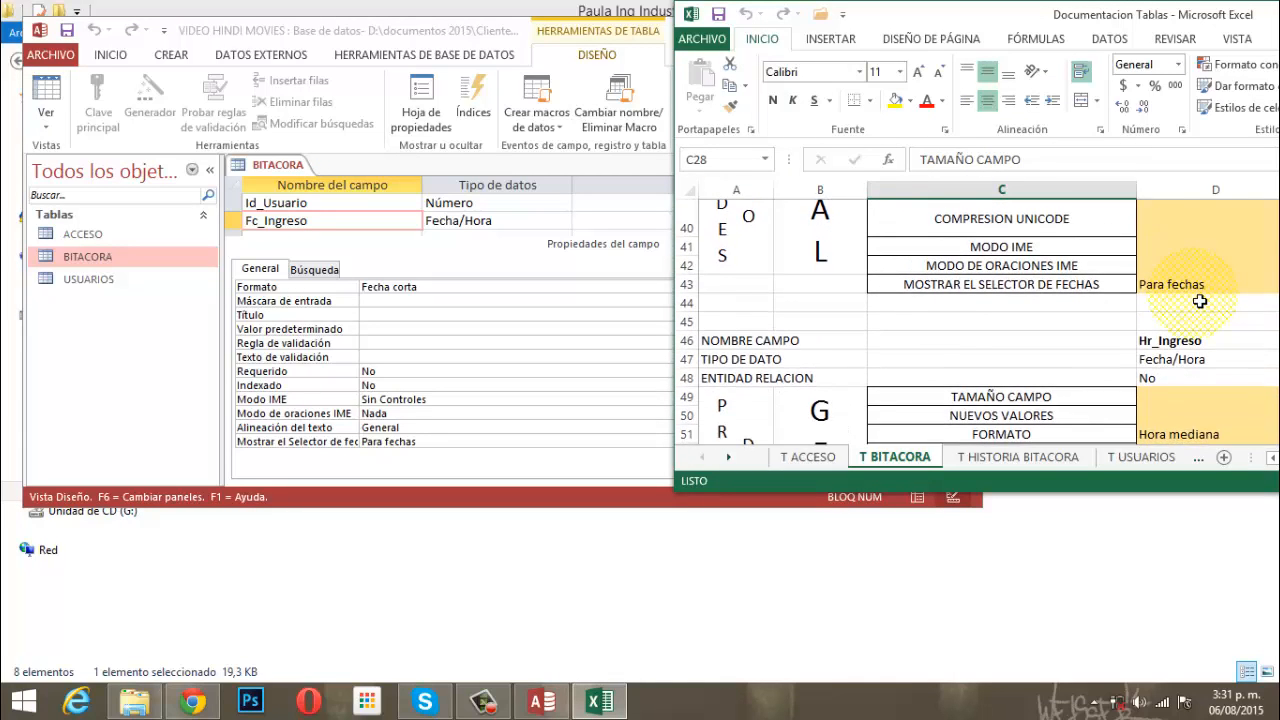
pyautogui.scroll(-1, 1200, 292)
pyautogui.scroll(-1, 1200, 292)
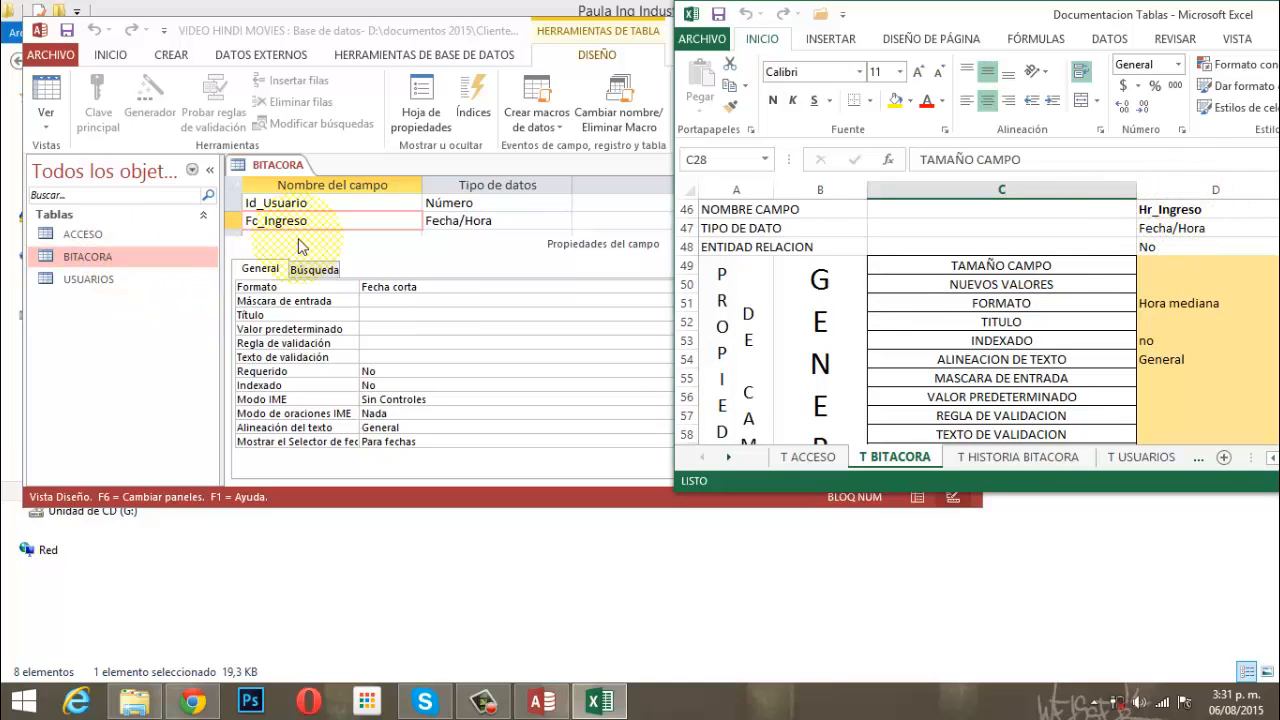
pyautogui.click(378, 163)
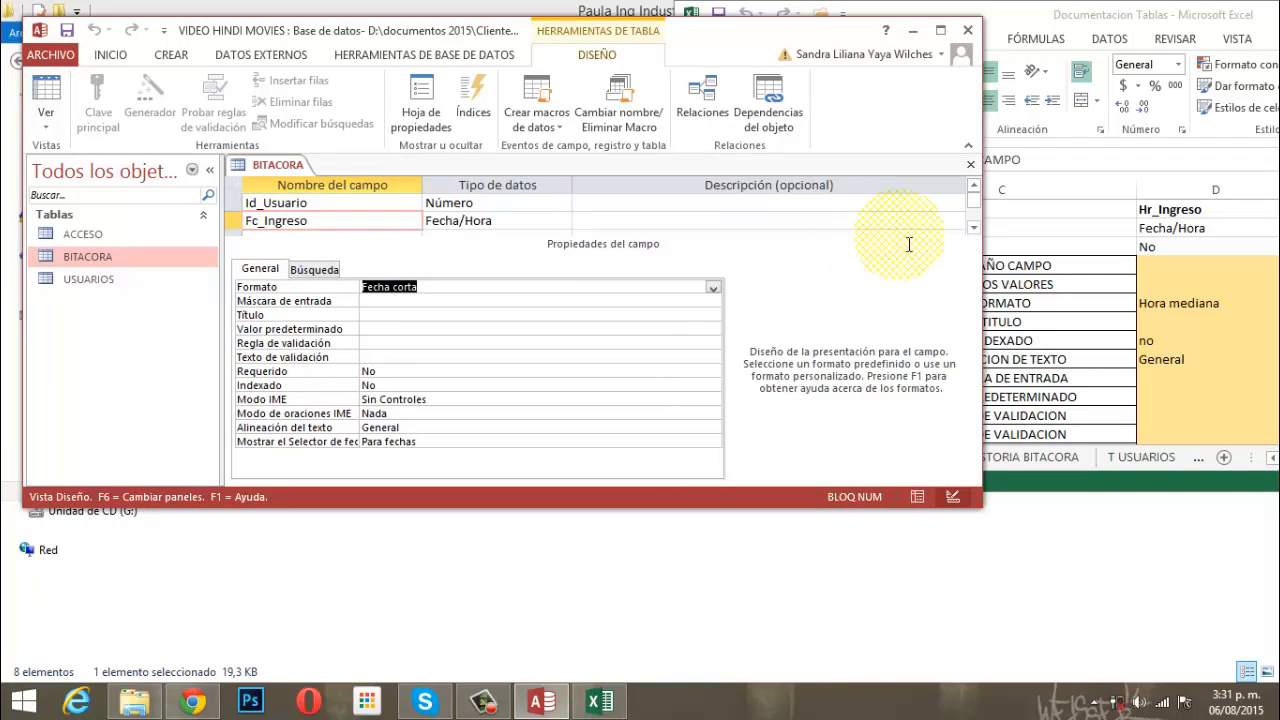
pyautogui.click(975, 227)
pyautogui.click(975, 227)
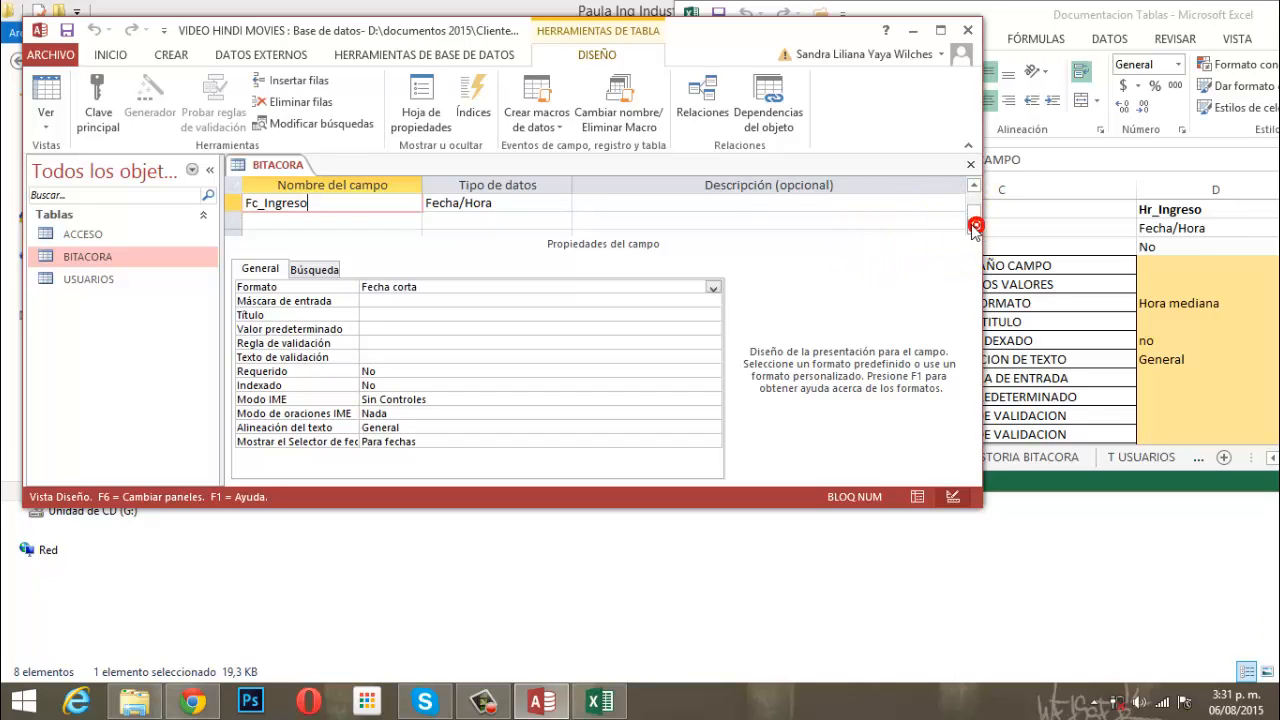
pyautogui.click(268, 219)
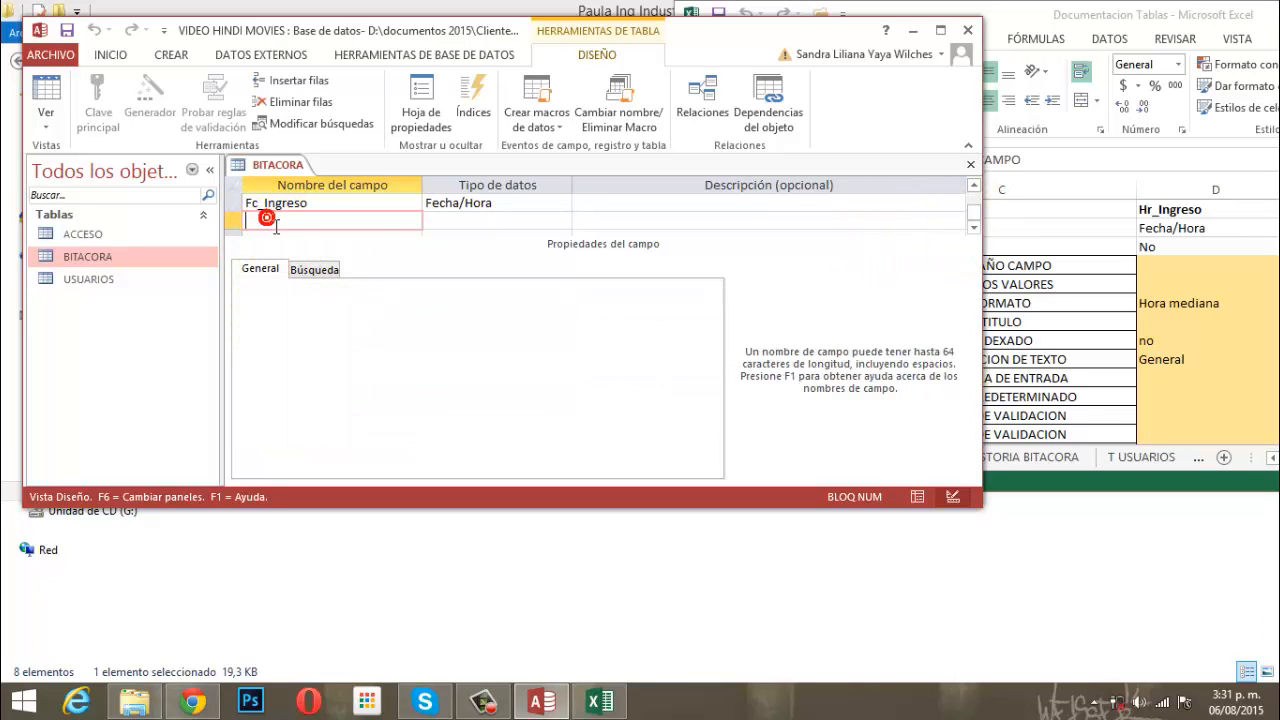
pyautogui.write('Hr_Ingreso')
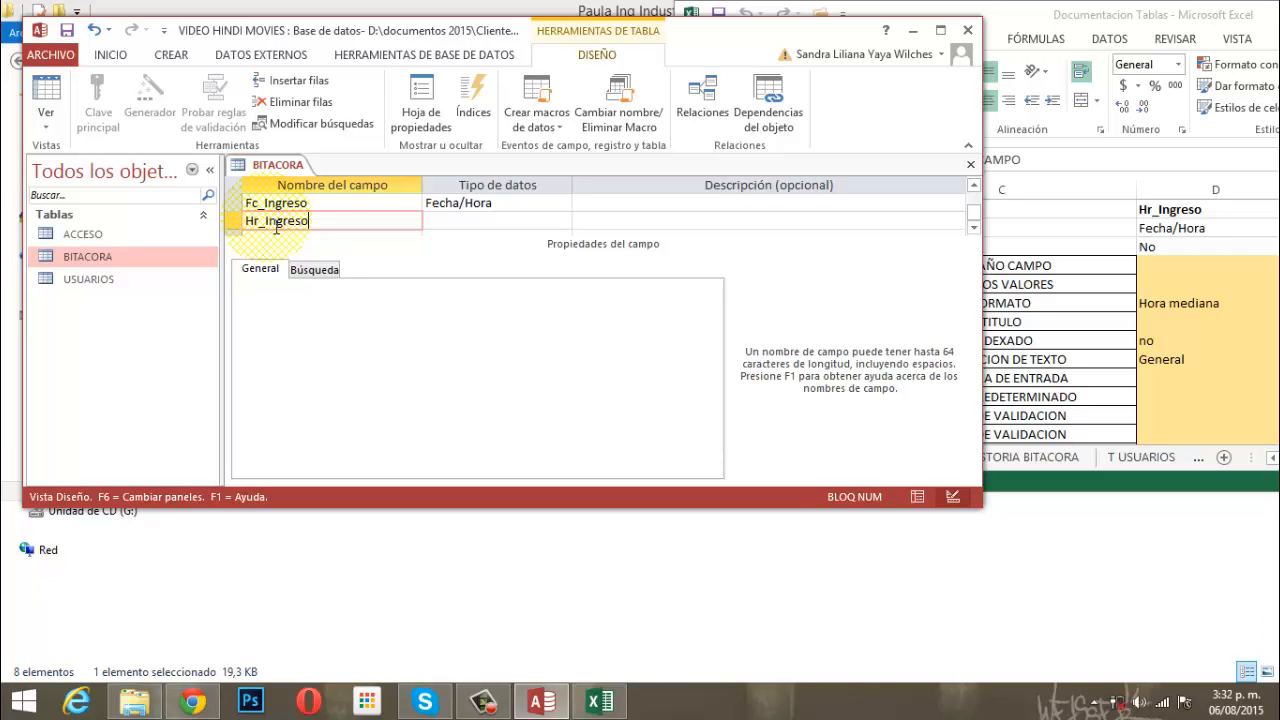
pyautogui.press('Tab')
pyautogui.write('f')
pyautogui.press('Tab')
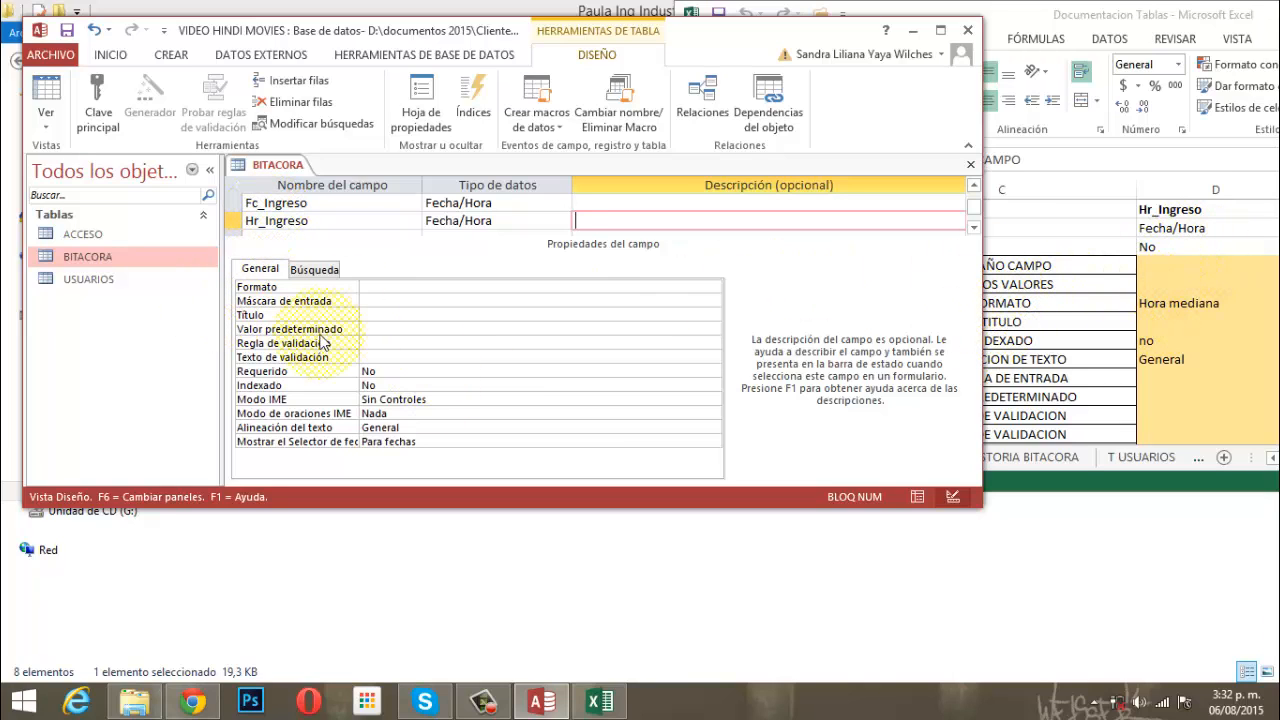
# Set the Hr_Ingreso field's Formato property to Hora mediana.
pyautogui.click(389, 288)
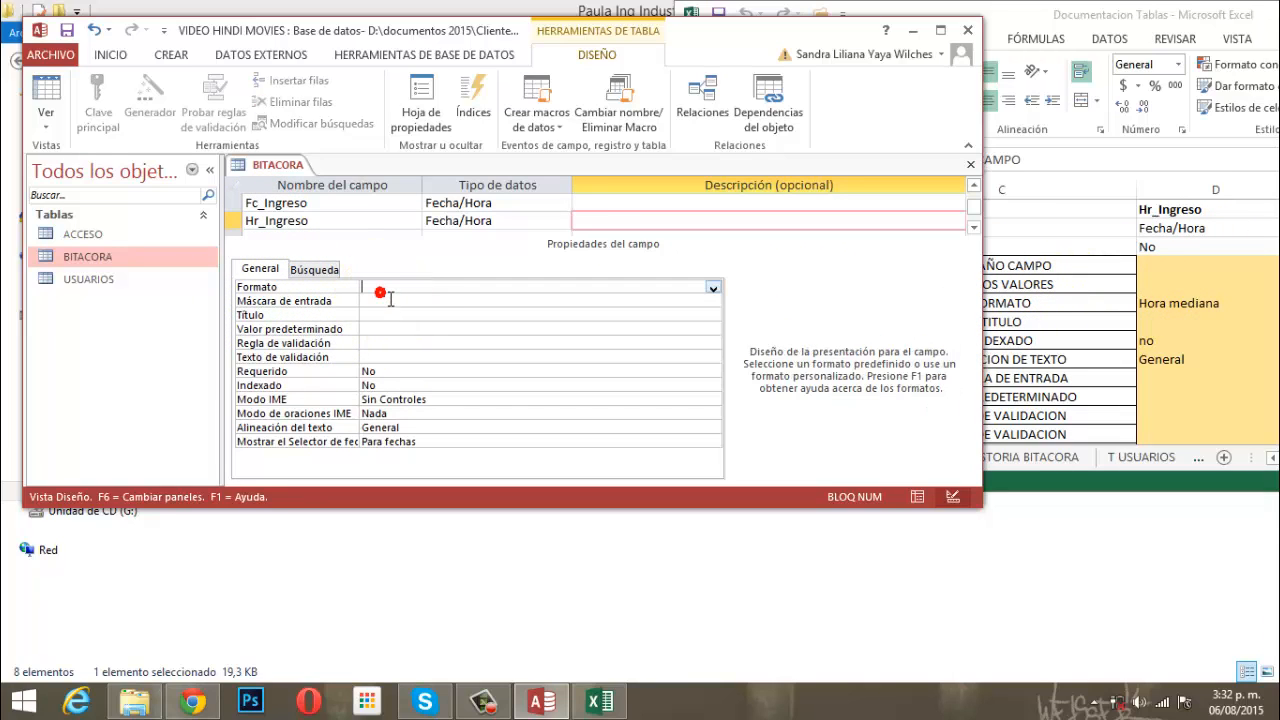
pyautogui.click(713, 290)
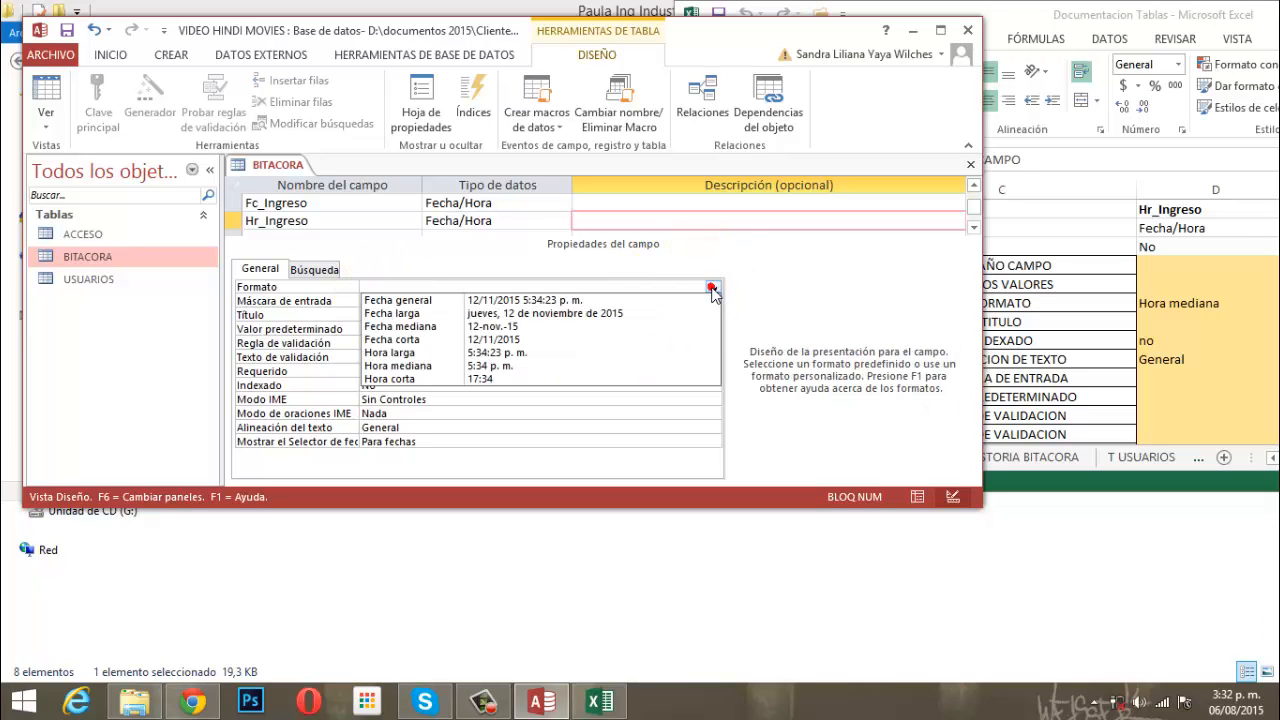
pyautogui.click(401, 366)
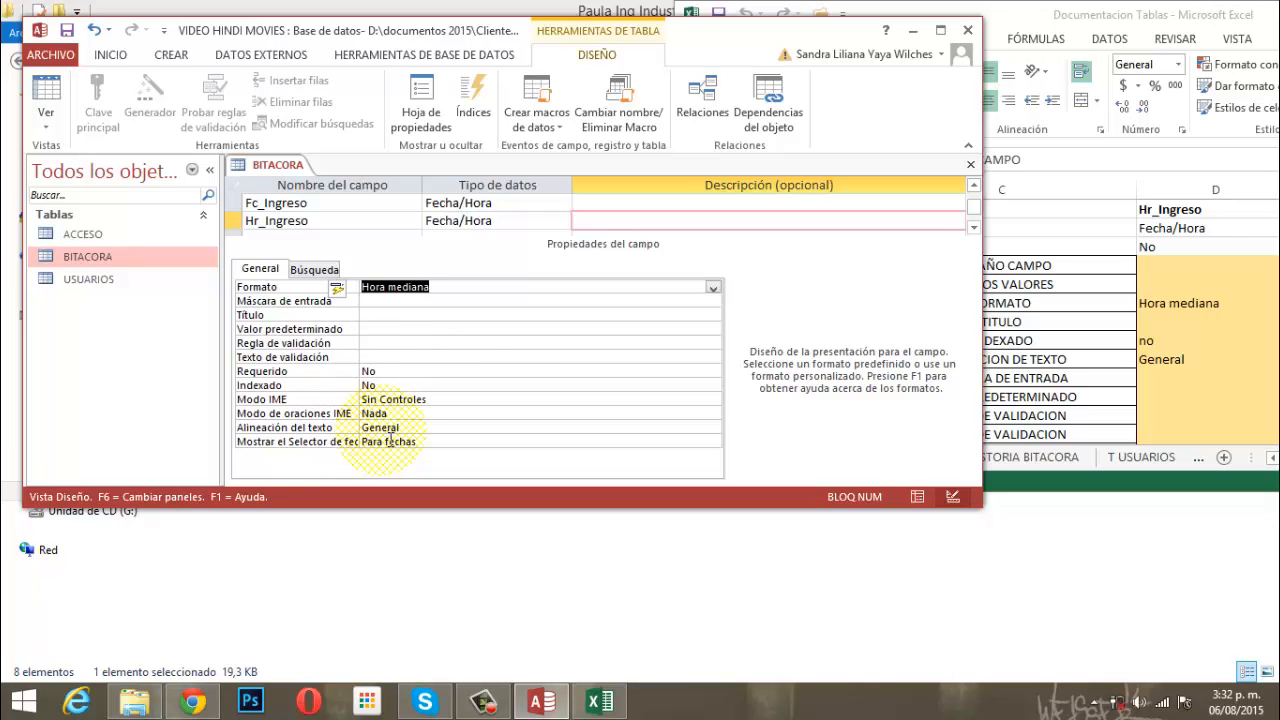
# Check Hr_Ingreso's remaining properties against the T BITACORA sheet in Excel and save the BITACORA table in Access.
pyautogui.click(1178, 394)
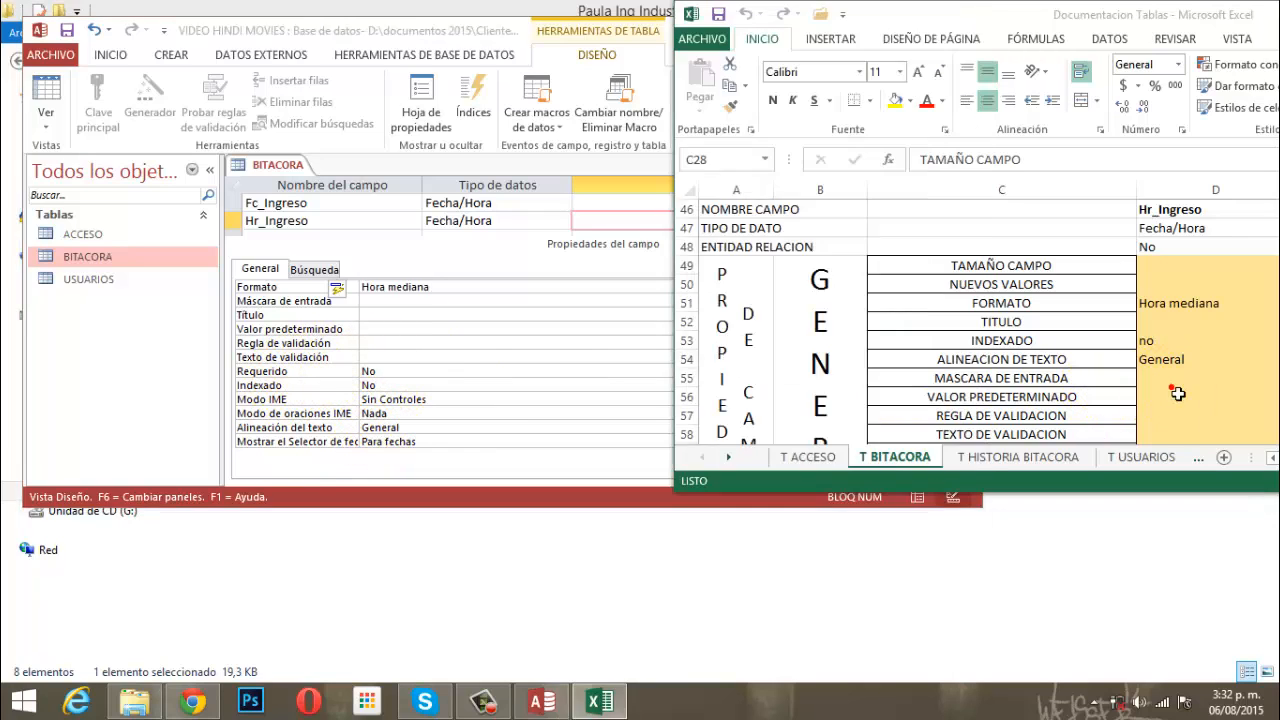
pyautogui.scroll(-2, 1199, 376)
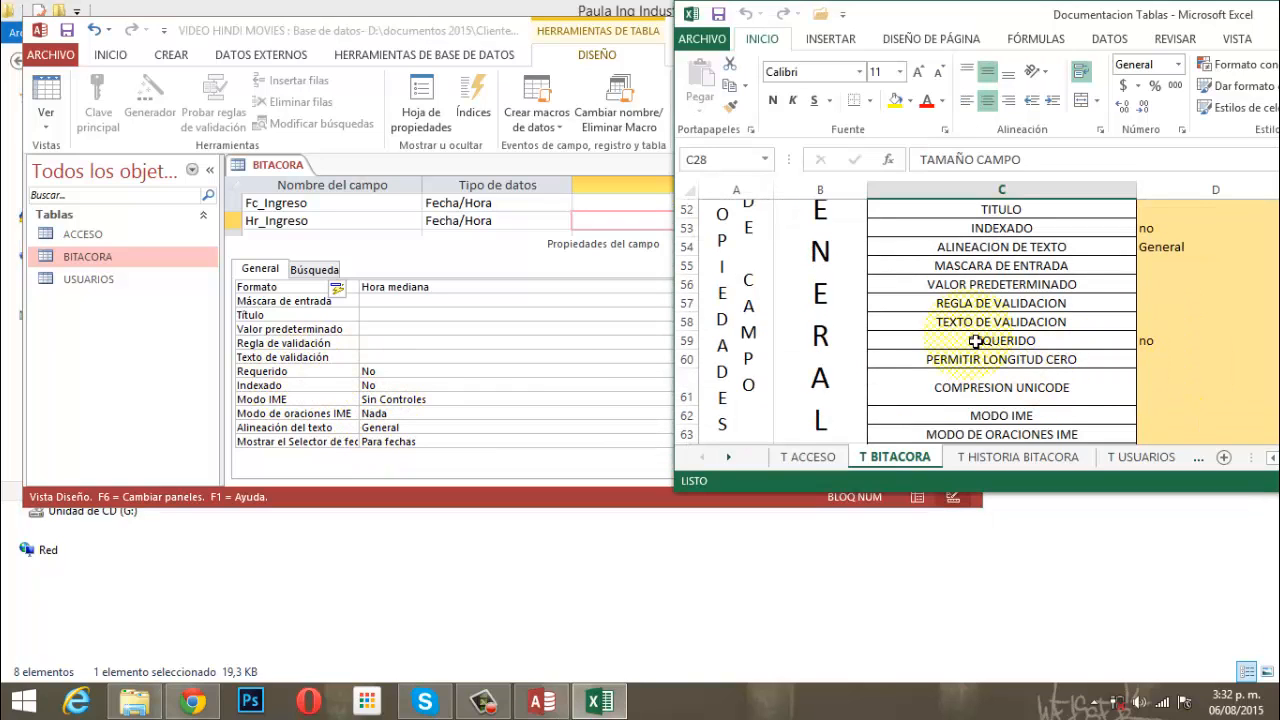
pyautogui.scroll(-2, 1140, 340)
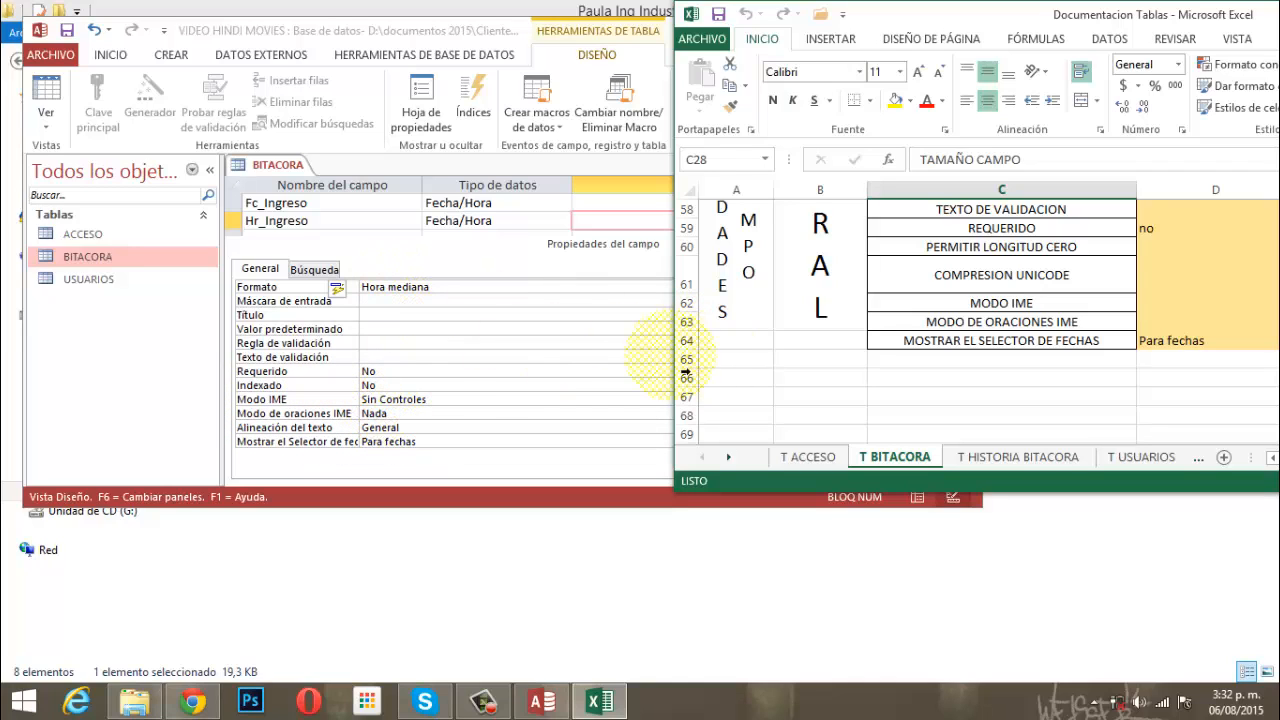
pyautogui.click(268, 170)
pyautogui.rightClick(266, 166)
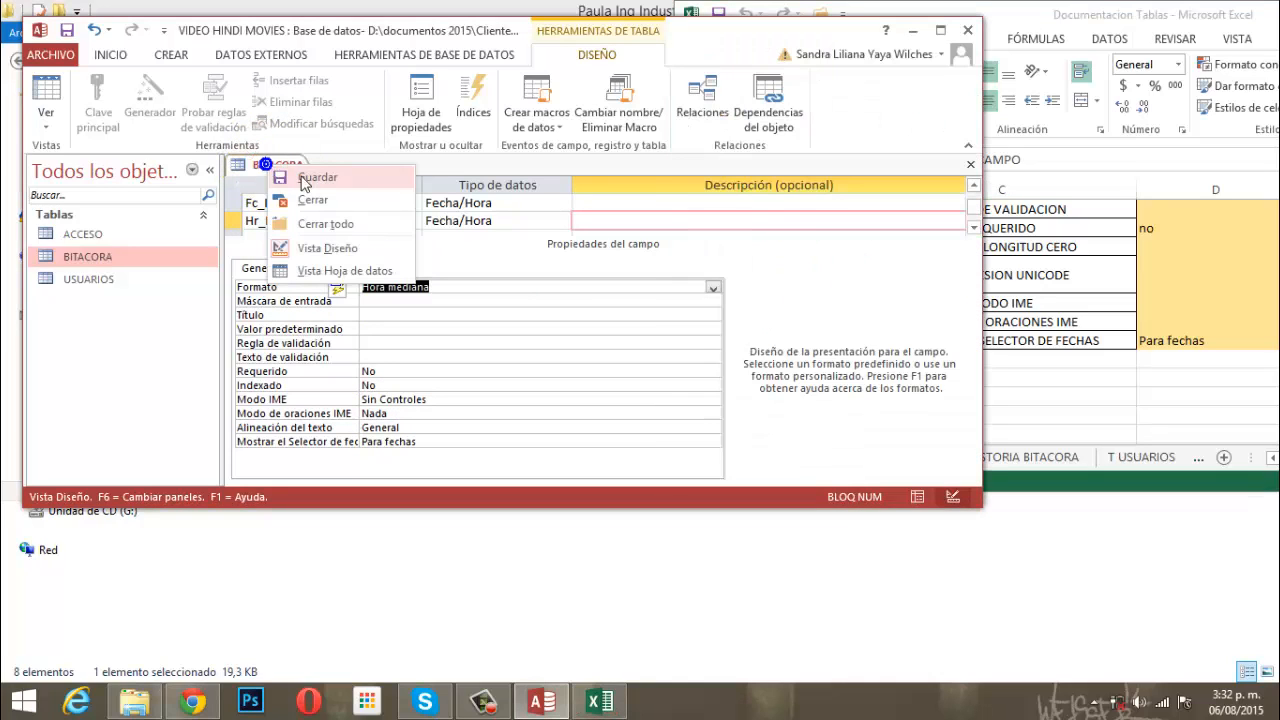
pyautogui.click(303, 180)
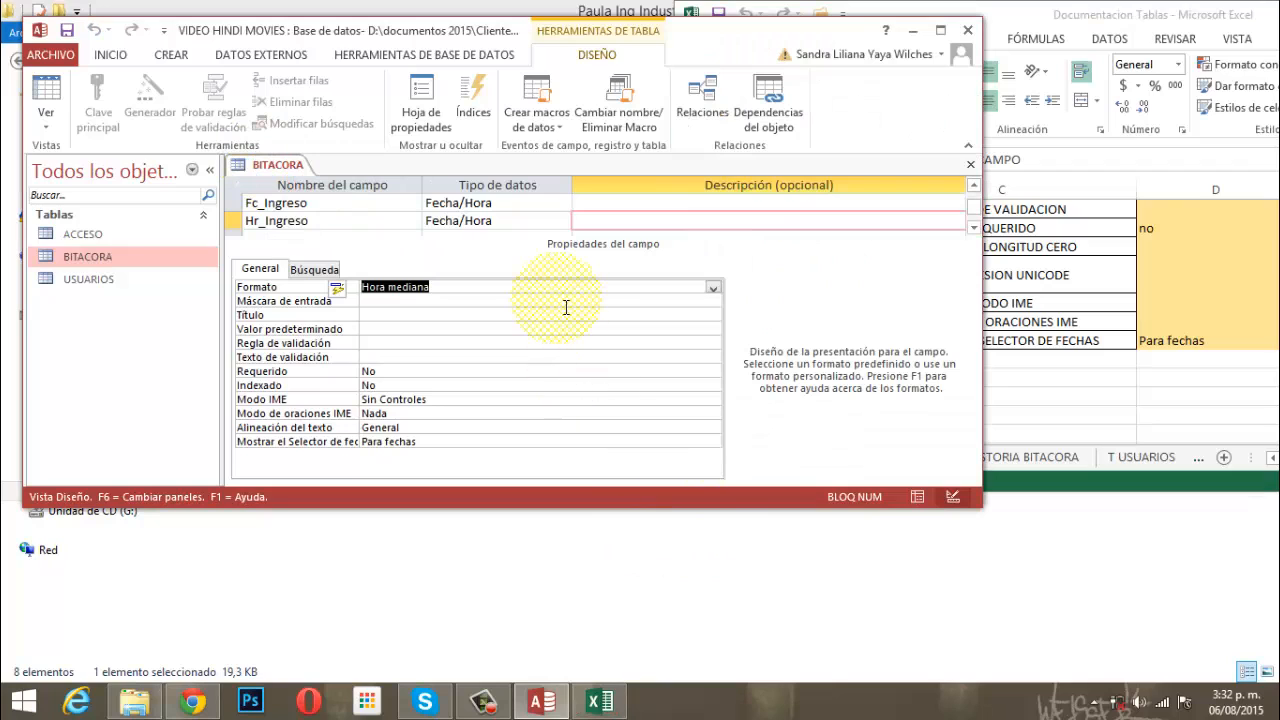
# Close the BITACORA table and open the USUARIOS table in Design view.
pyautogui.rightClick(264, 168)
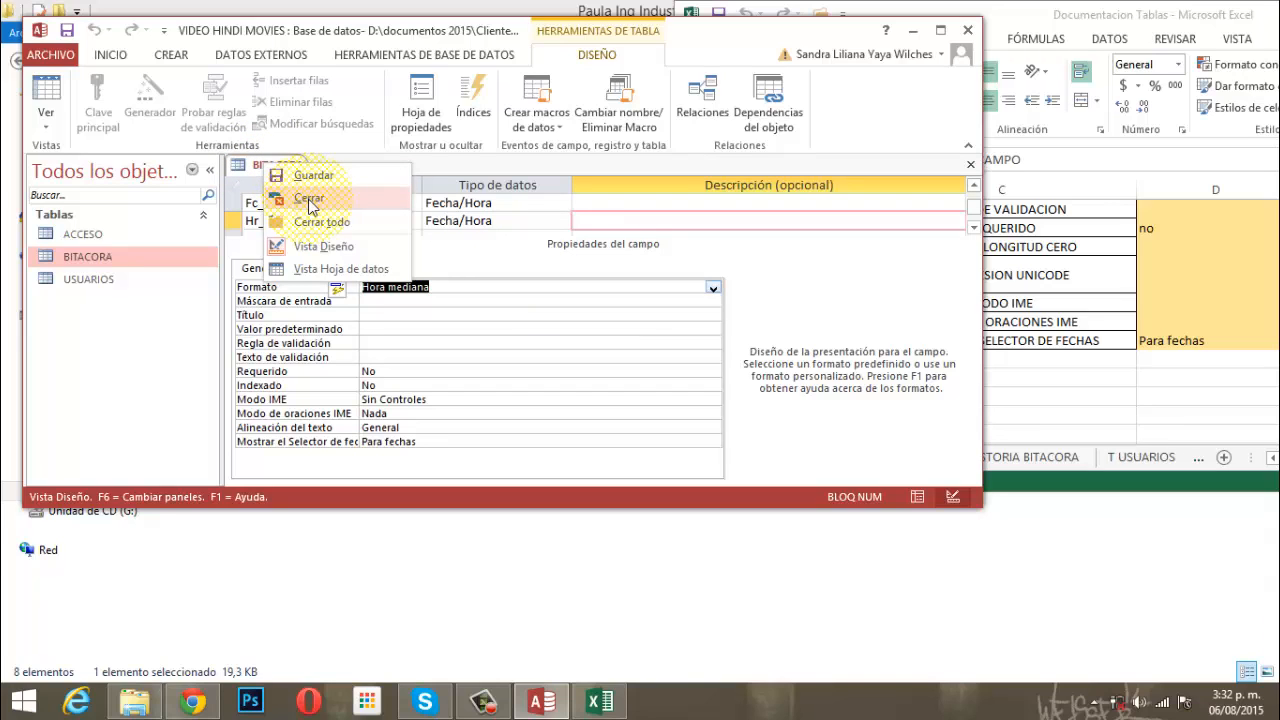
pyautogui.click(309, 205)
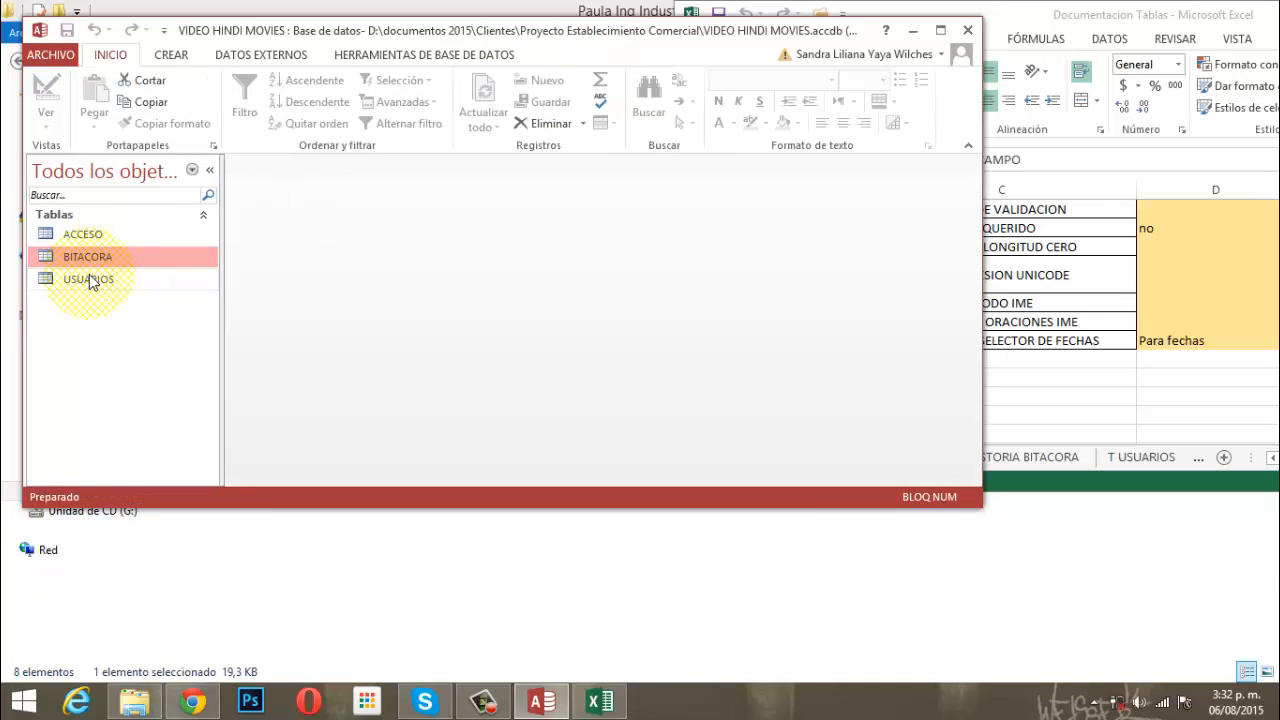
pyautogui.click(89, 283)
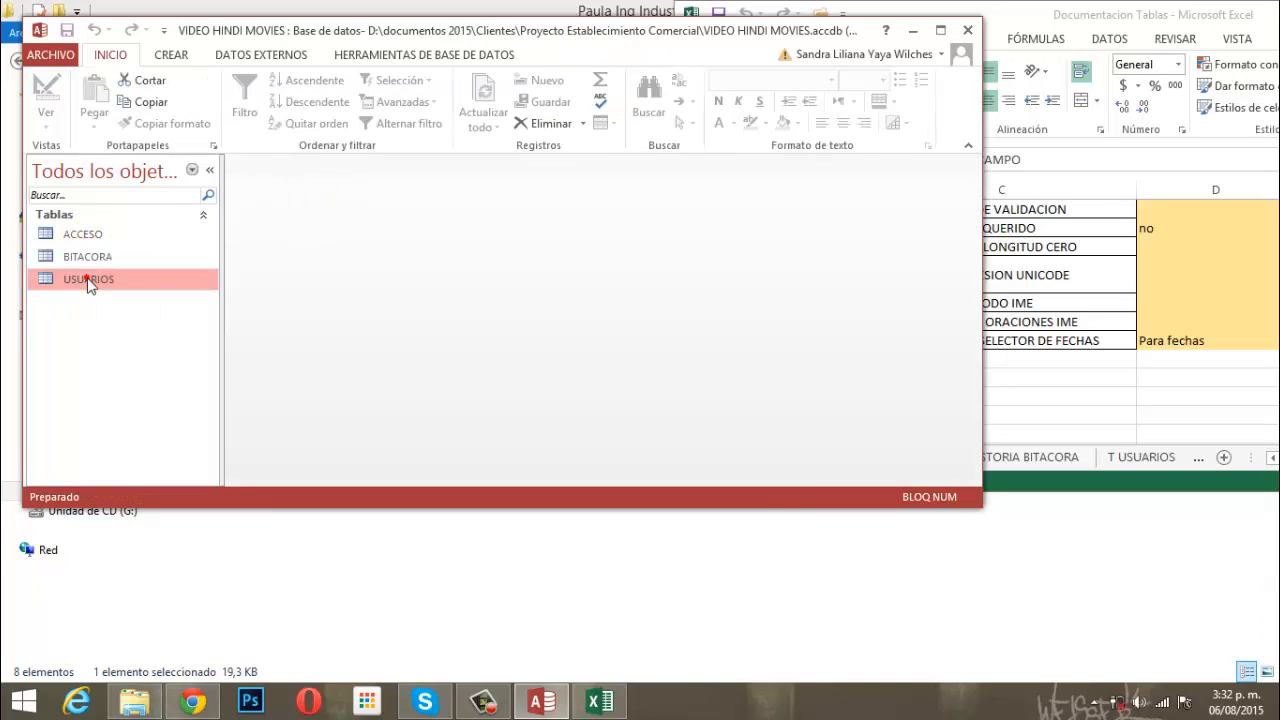
pyautogui.rightClick(88, 283)
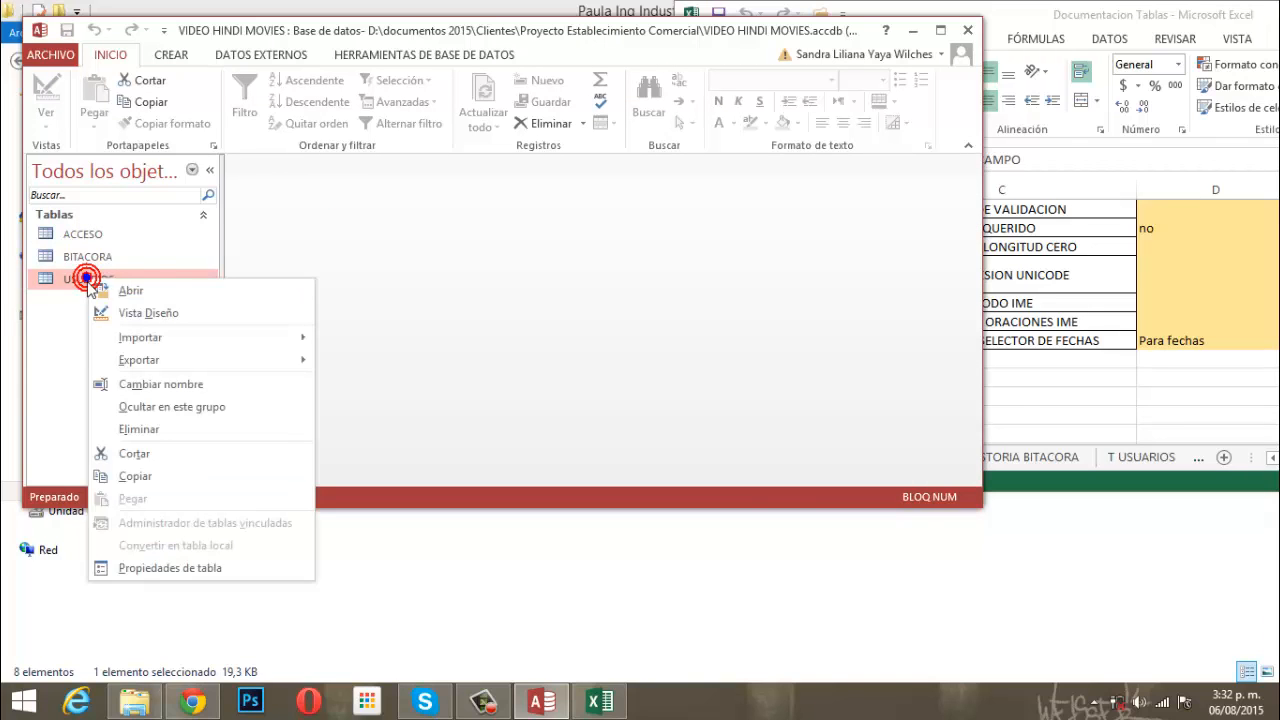
pyautogui.click(160, 318)
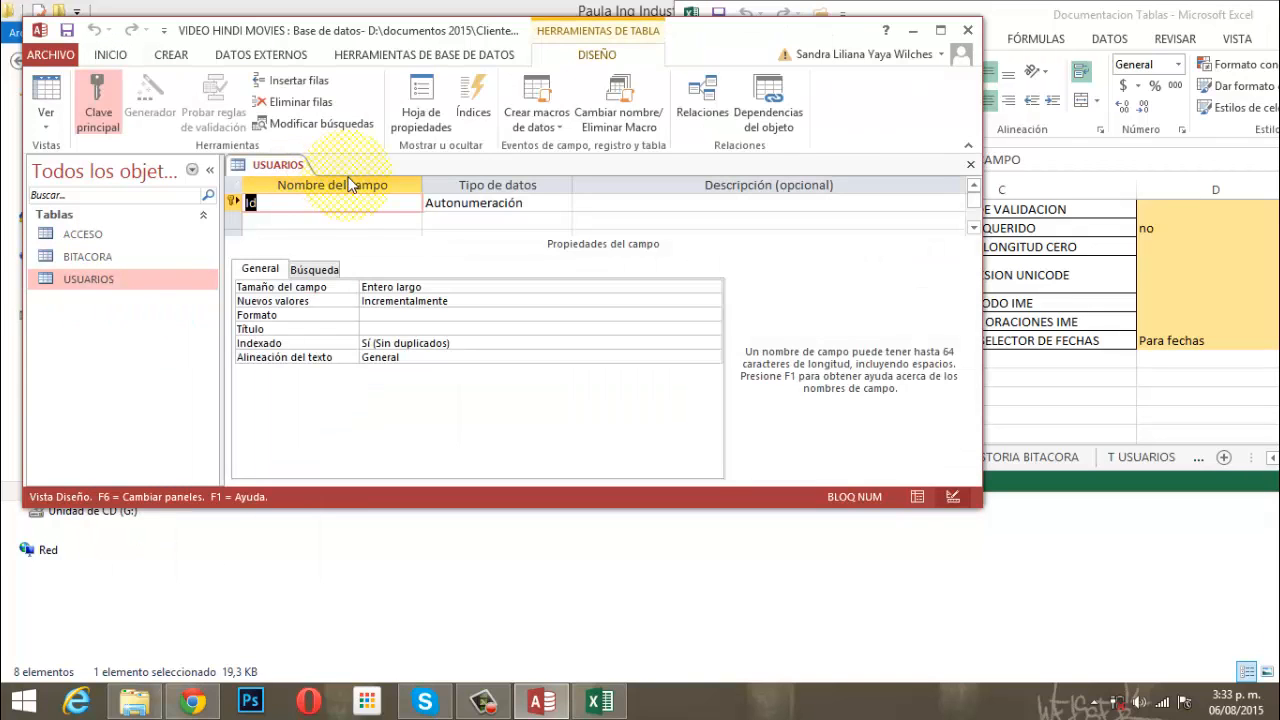
# Switch to Excel and examine the Id_Usuario relationship note at the start of the T USUARIOS sheet.
pyautogui.click(1127, 167)
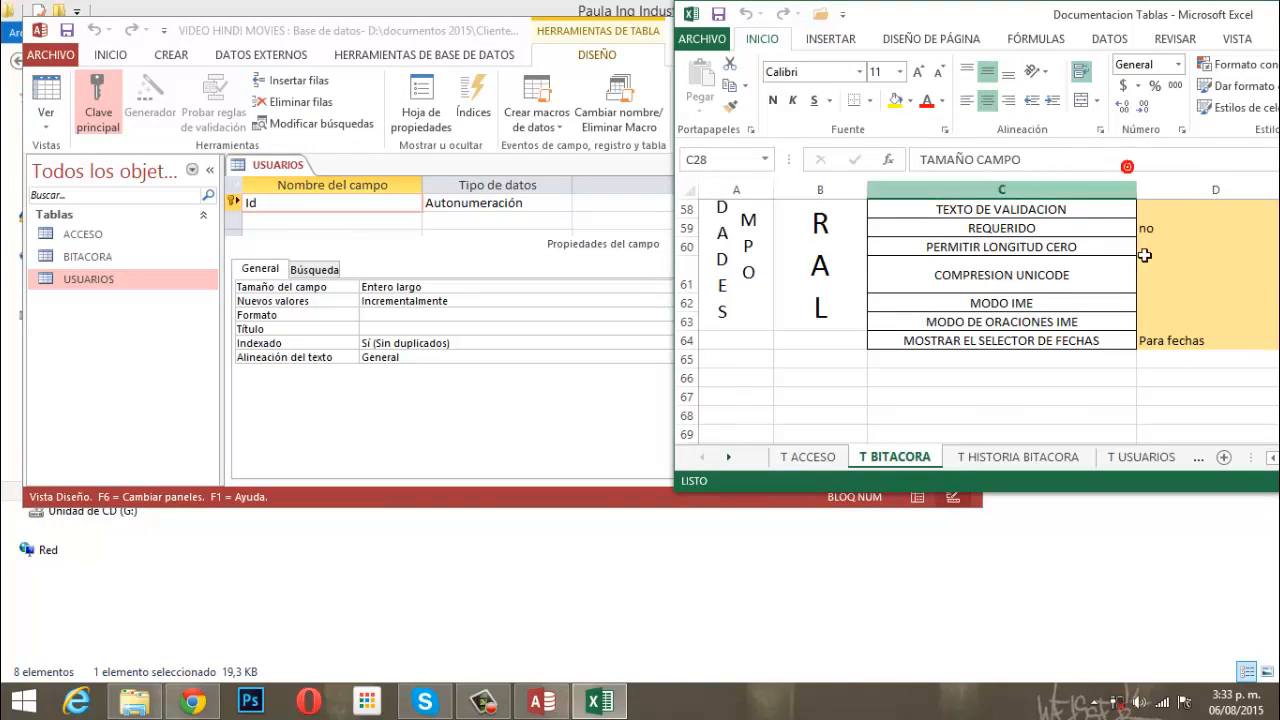
pyautogui.click(1140, 458)
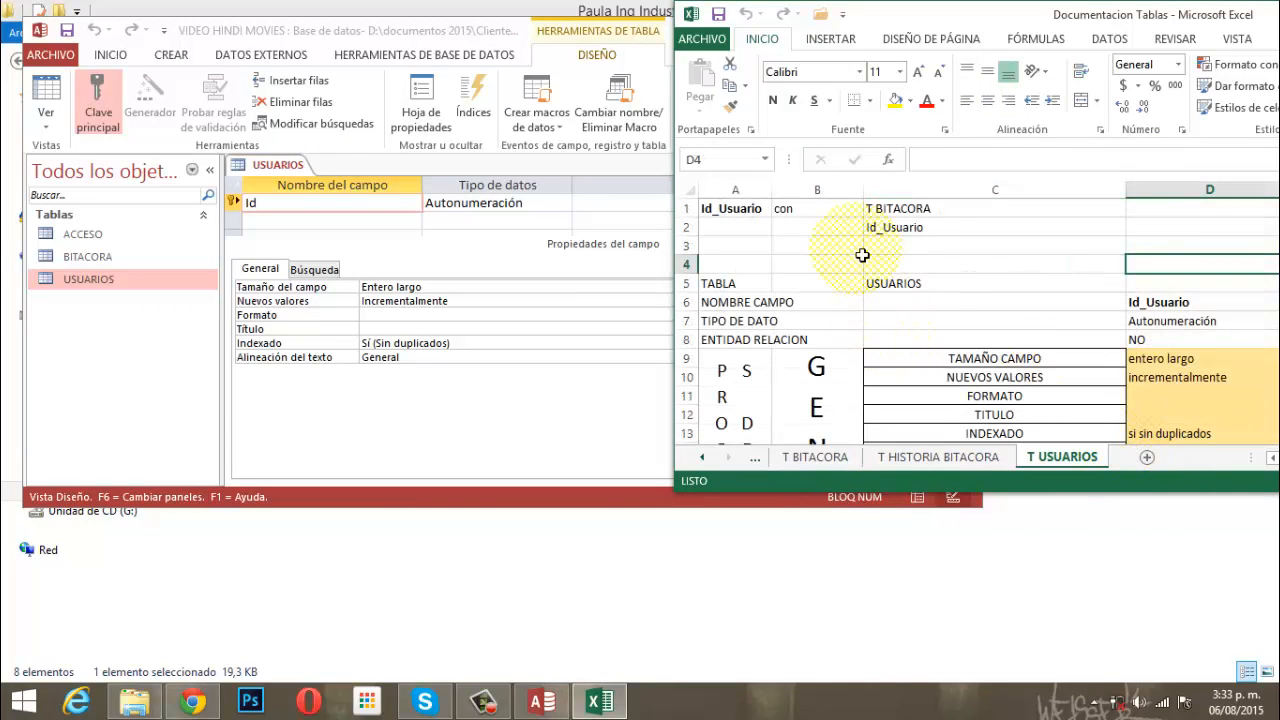
pyautogui.click(800, 263)
pyautogui.click(800, 263)
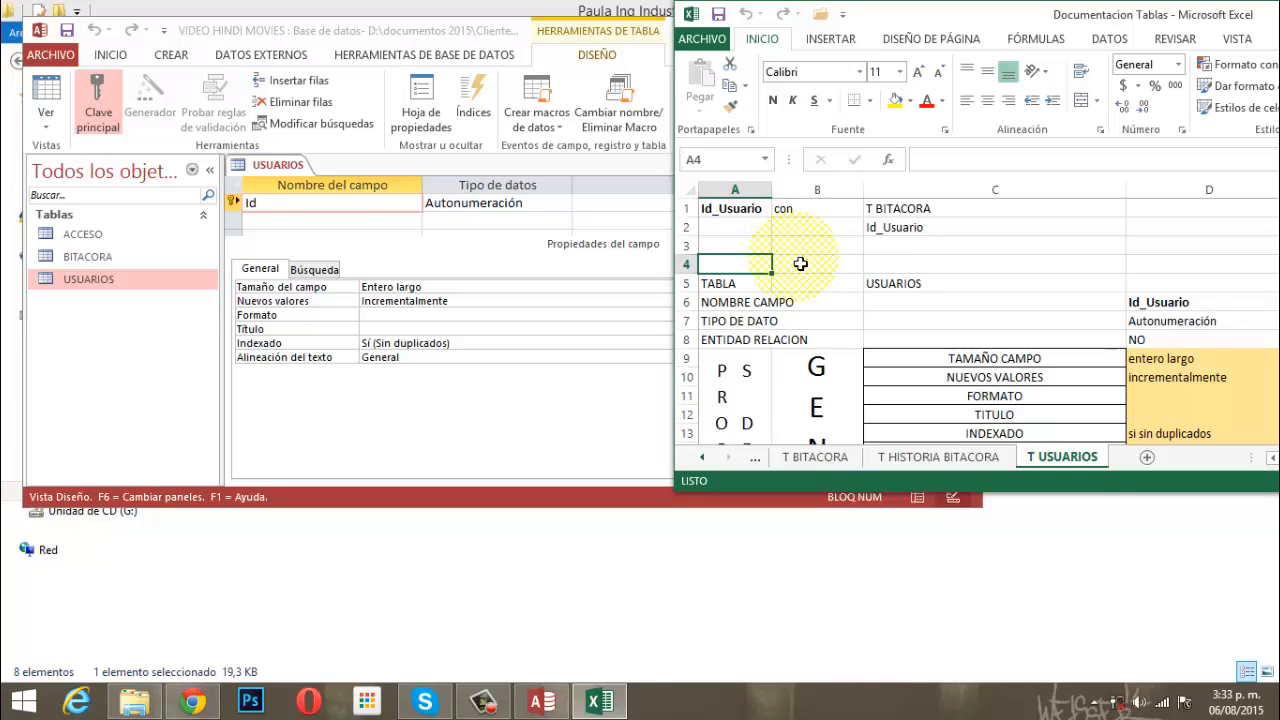
pyautogui.press('Up')
pyautogui.press('Up')
pyautogui.press('Up')
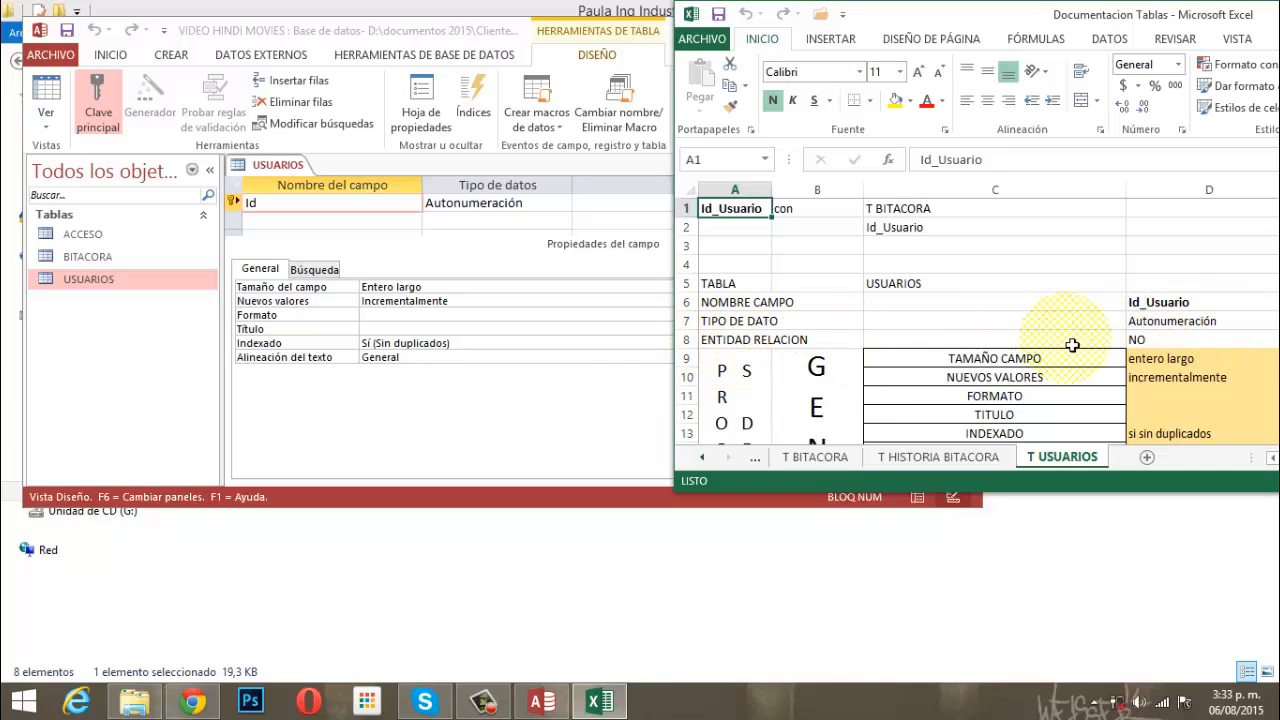
# Change the ENTIDAD RELACION value for Id_Usuario in the T USUARIOS sheet to si.
pyautogui.click(1156, 342)
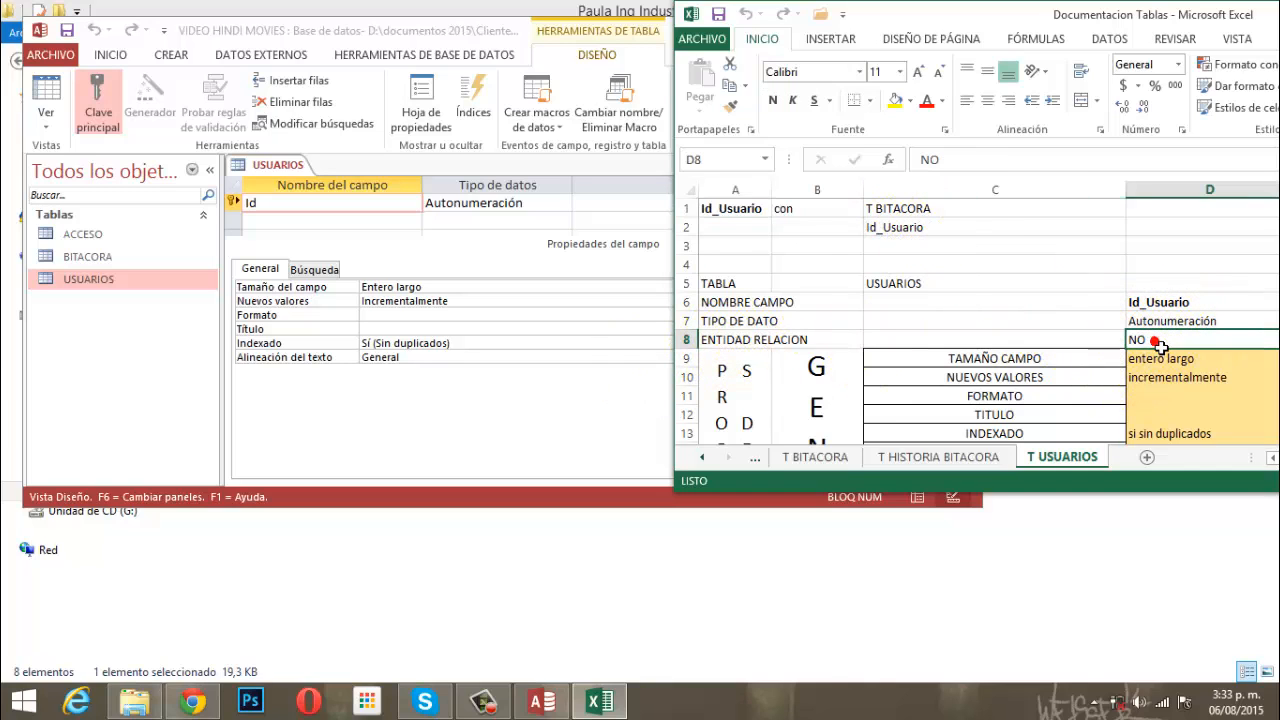
pyautogui.write('s')
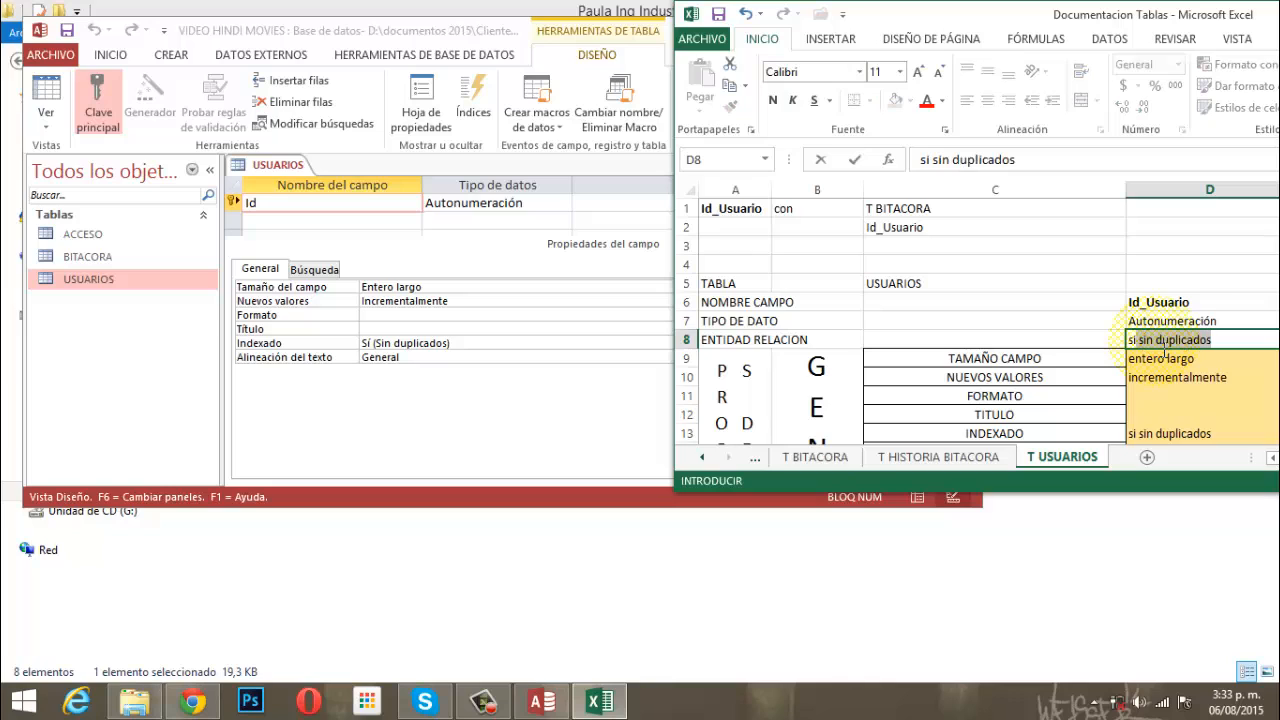
pyautogui.write('i')
pyautogui.press('BackSpace')
pyautogui.press('Return')
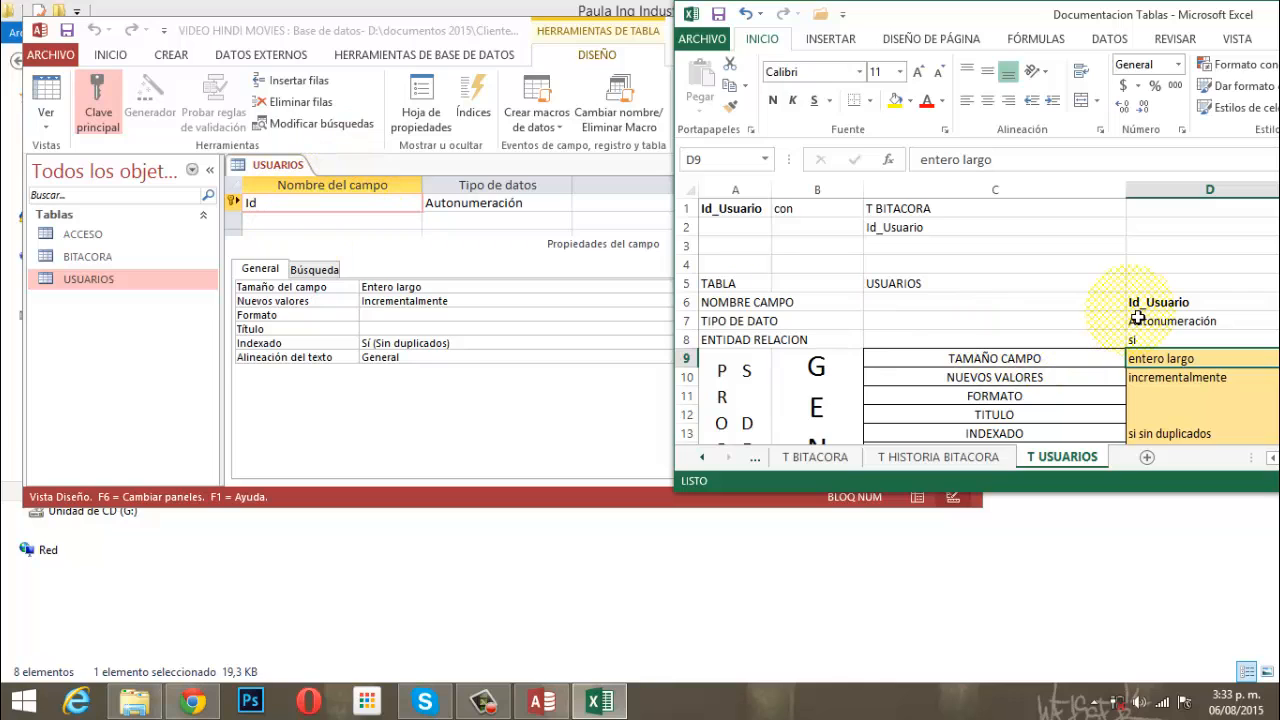
# Switch to Access and rename the USUARIOS table's Id field to Id_Usuario, keeping the Autonumeración data type.
pyautogui.click(281, 204)
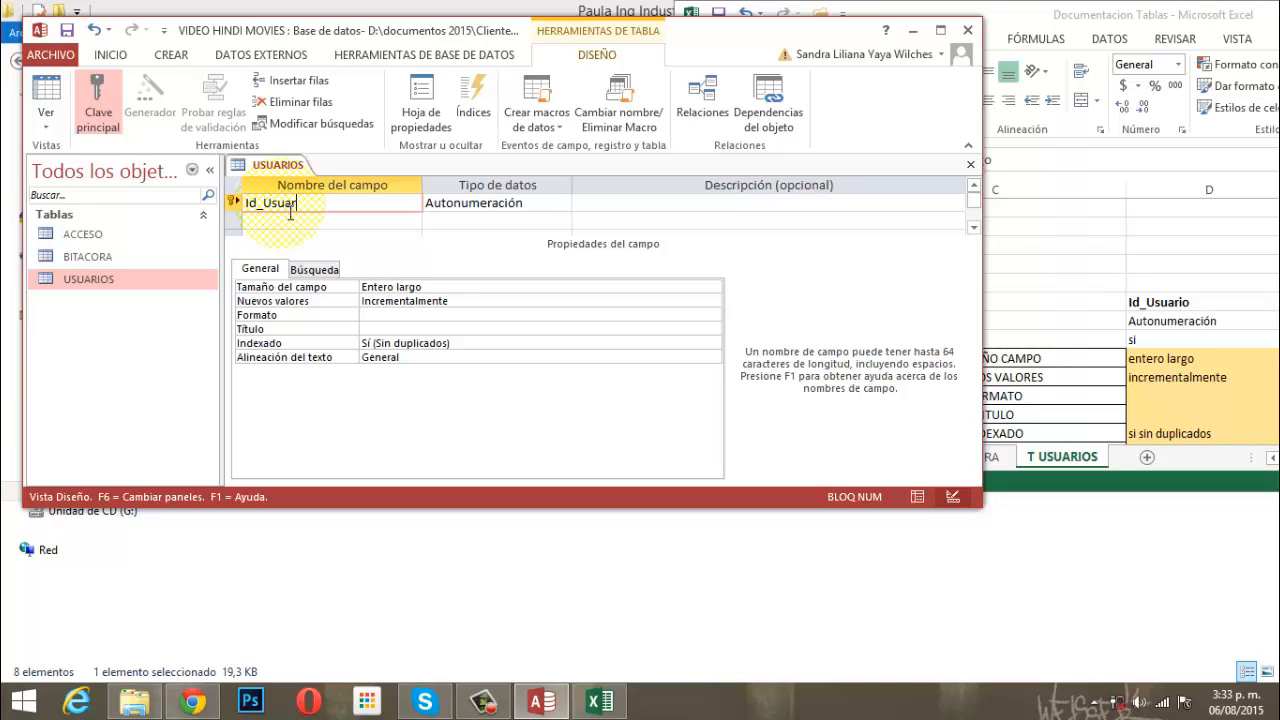
pyautogui.press('Tab')
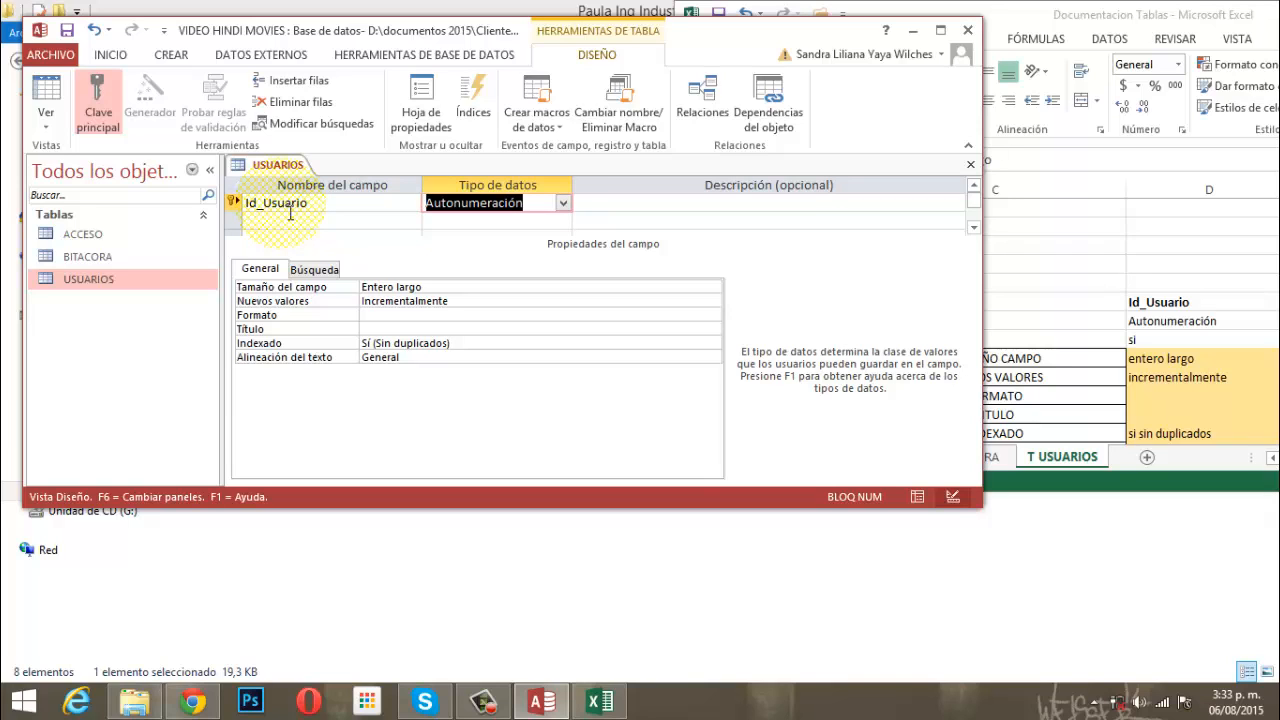
pyautogui.press('Tab')
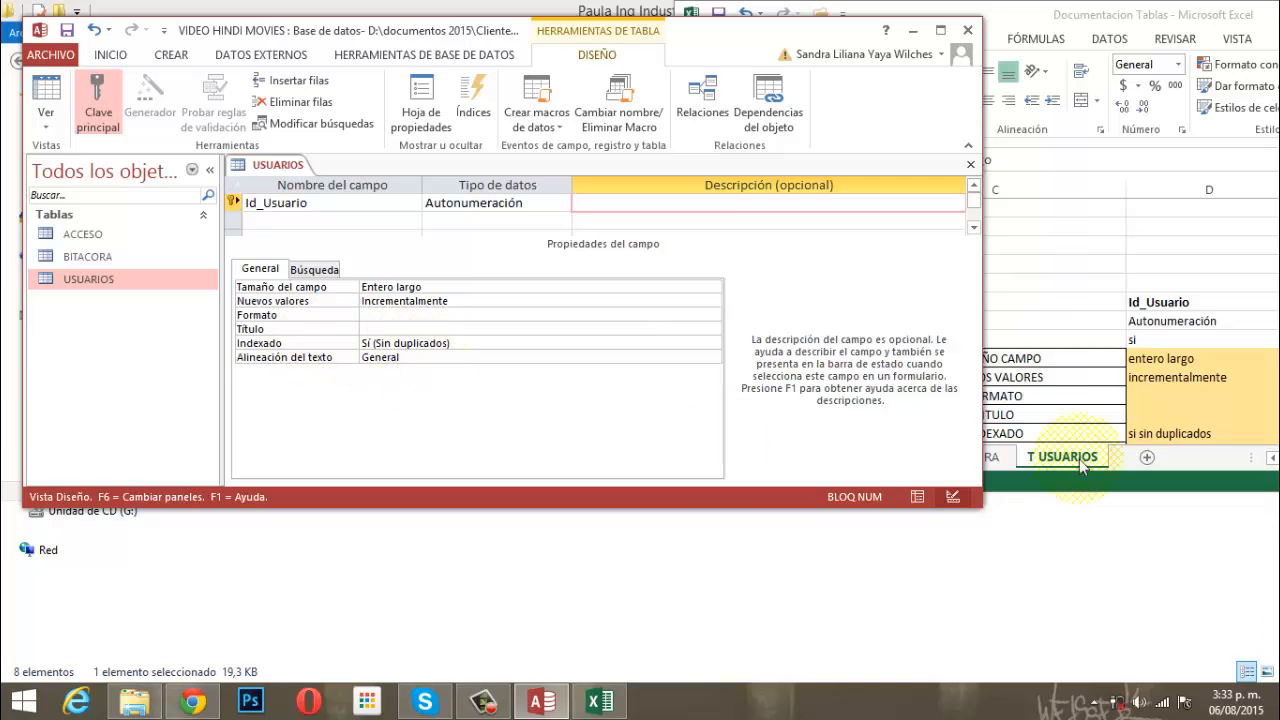
# Switch to Excel and clear the REQUERIDO value for Id_Usuario in the T USUARIOS sheet.
pyautogui.click(1114, 312)
pyautogui.scroll(-3, 1160, 378)
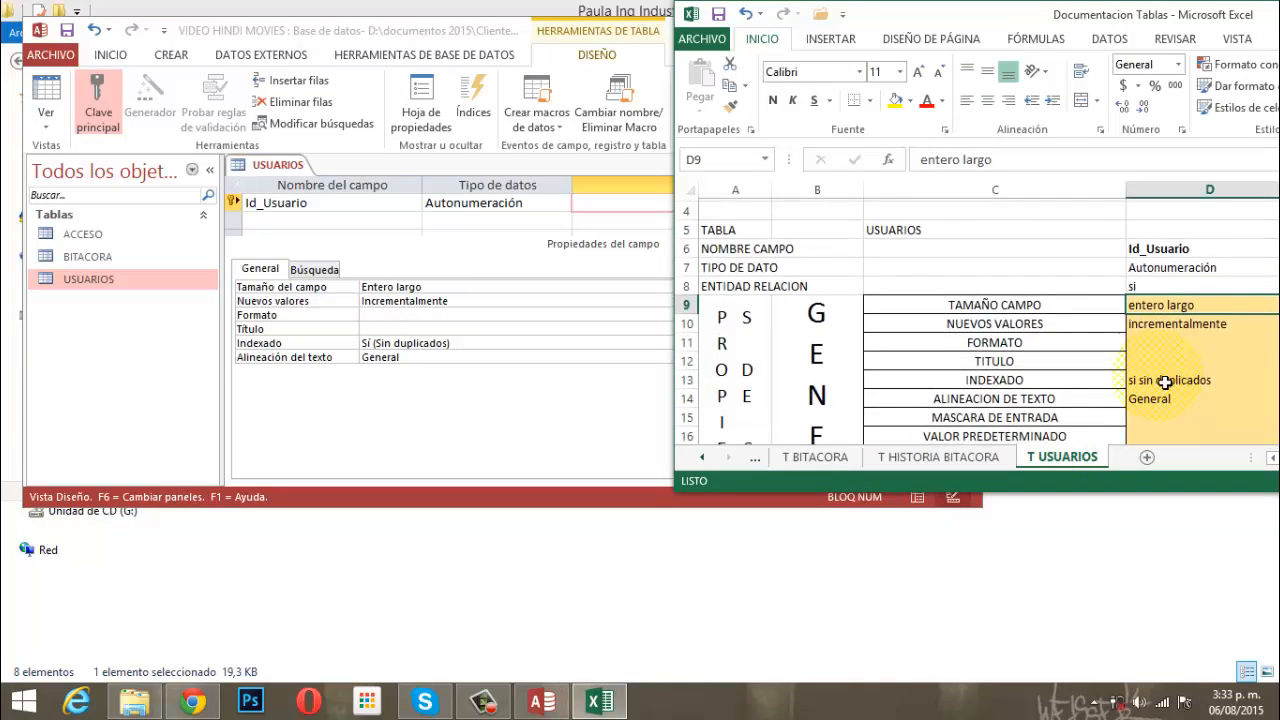
pyautogui.scroll(-1, 1165, 382)
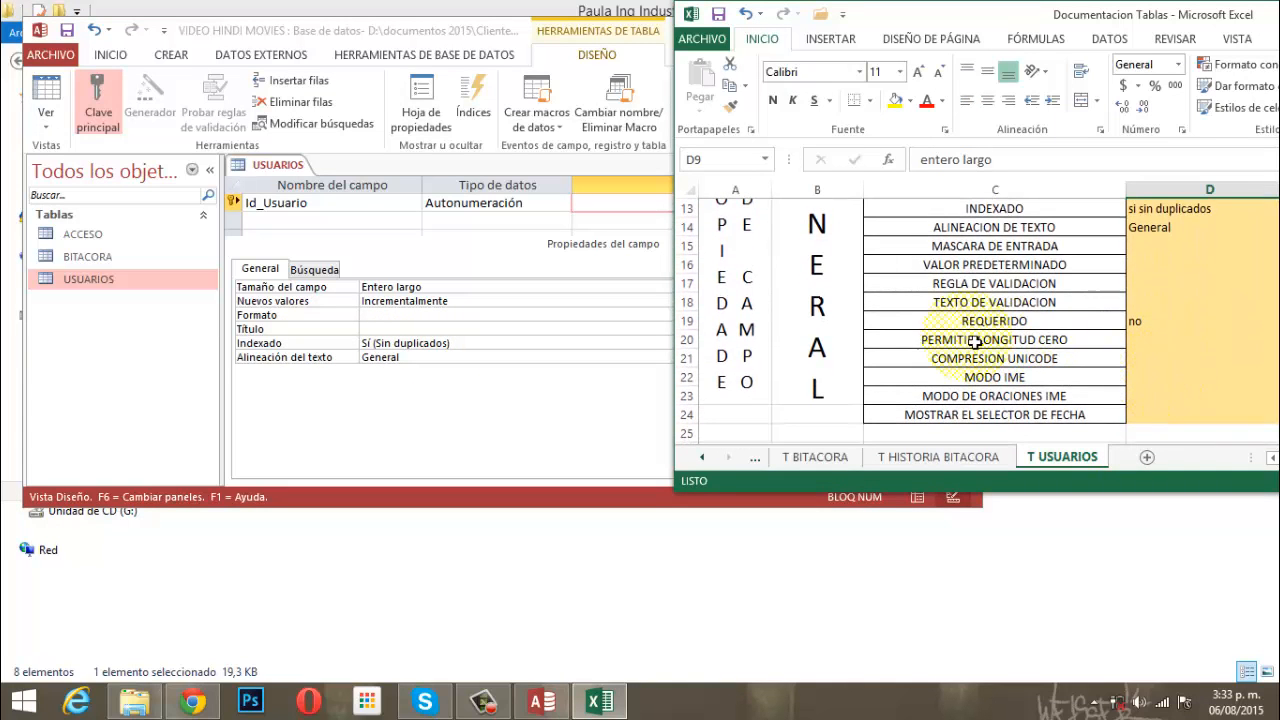
pyautogui.click(1144, 326)
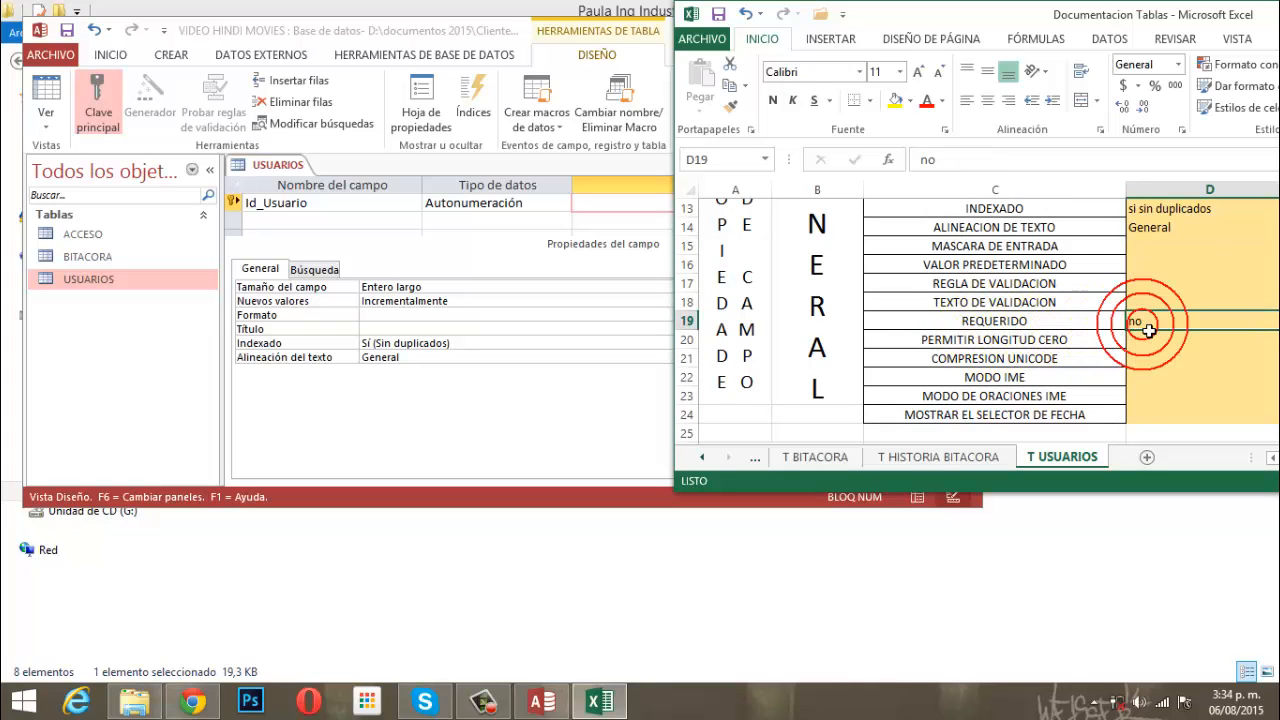
pyautogui.write('si')
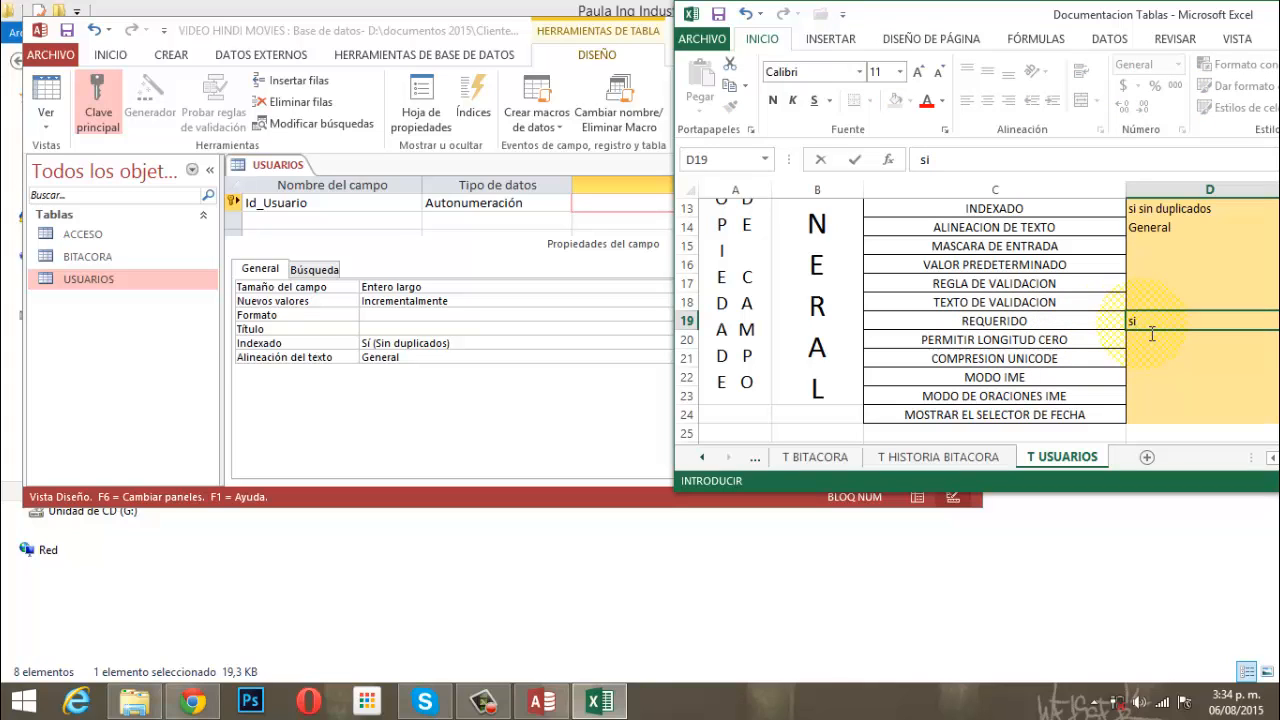
pyautogui.press('Return')
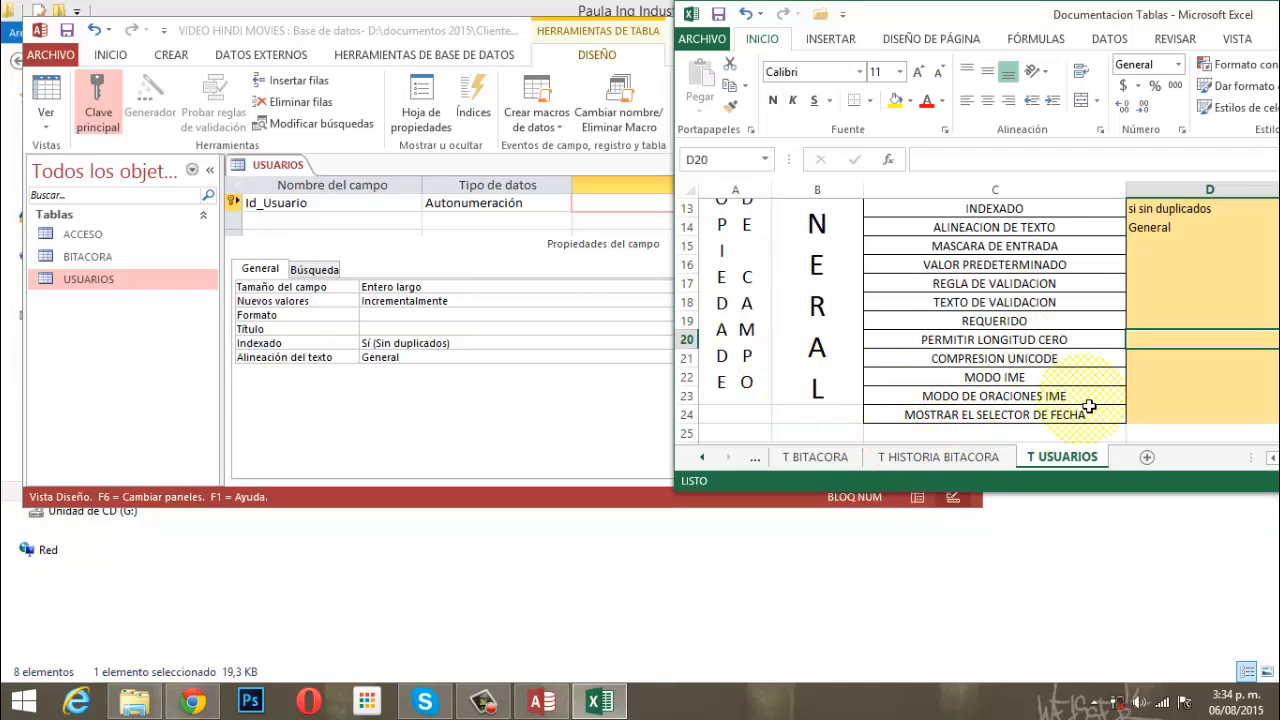
# Review the general field properties documented for Id_Usuario in the T USUARIOS sheet, from TAMAÑO CAMPO to MOSTRAR EL SELECTOR DE FECHA.
pyautogui.scroll(-1, 1127, 341)
pyautogui.scroll(2, 1160, 340)
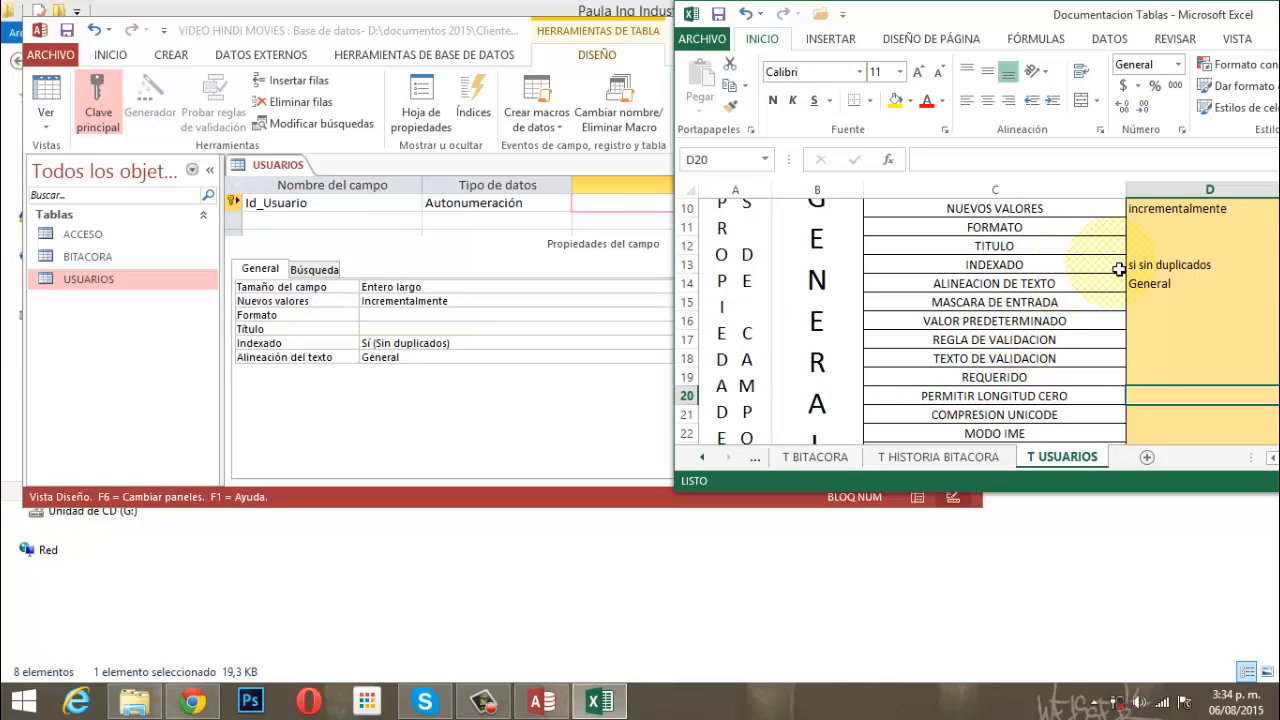
pyautogui.scroll(2, 1130, 269)
pyautogui.click(1162, 306)
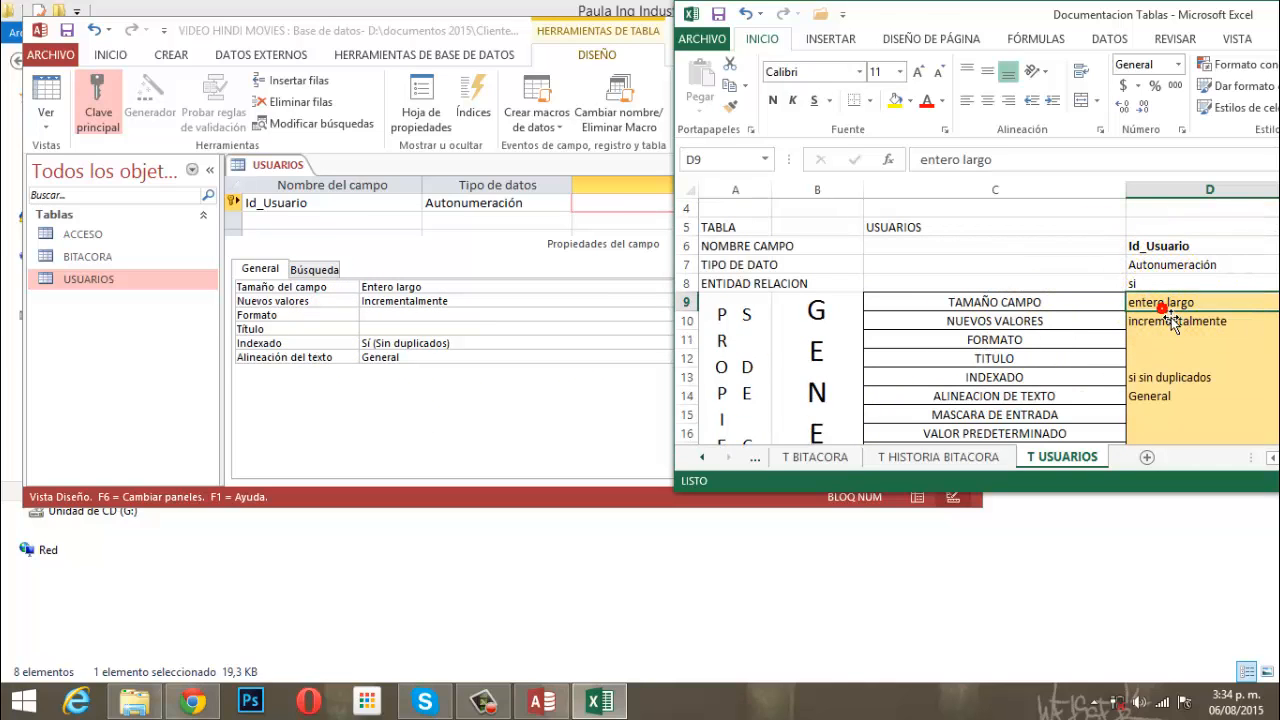
pyautogui.scroll(-2, 1170, 318)
pyautogui.scroll(1, 1169, 315)
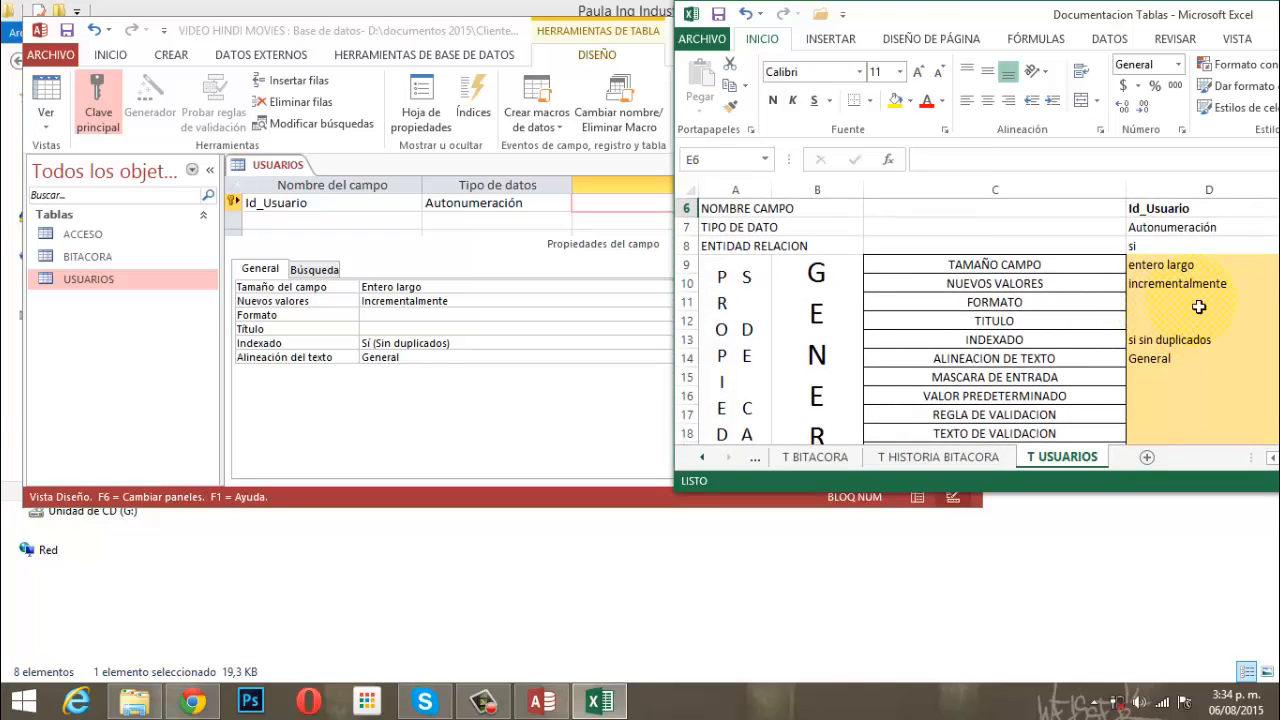
pyautogui.click(1094, 265)
pyautogui.click(1163, 250)
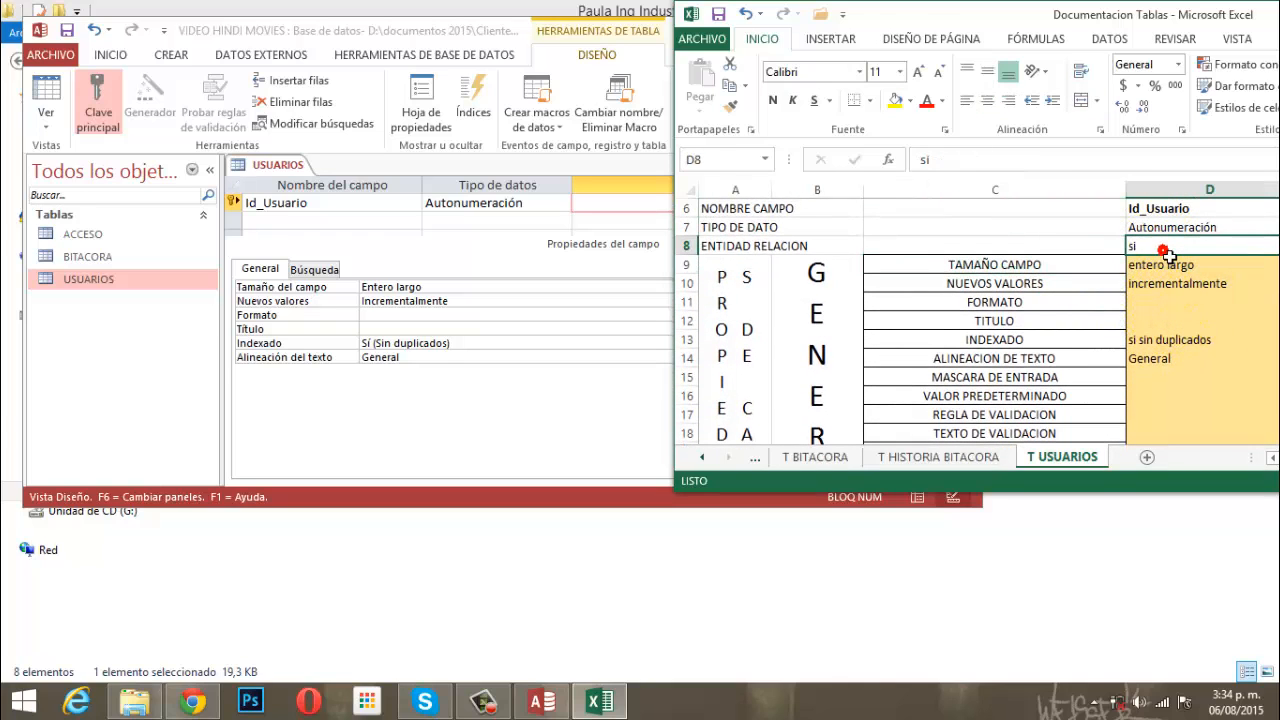
# Examine the documented BUSQUEDA properties for Id_Usuario and switch to Access to compare them with the field's Búsqueda properties.
pyautogui.press('Right')
pyautogui.press('Right')
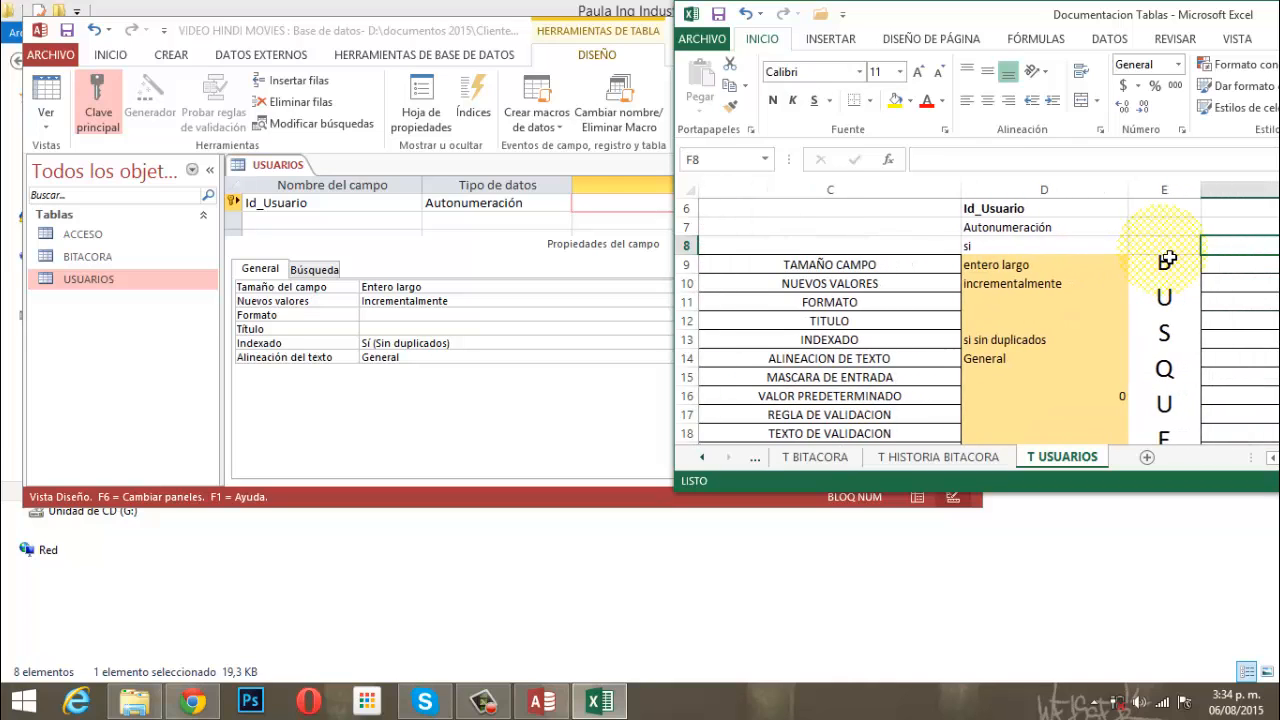
pyautogui.press('Right')
pyautogui.press('Right')
pyautogui.press('Right')
pyautogui.press('Right')
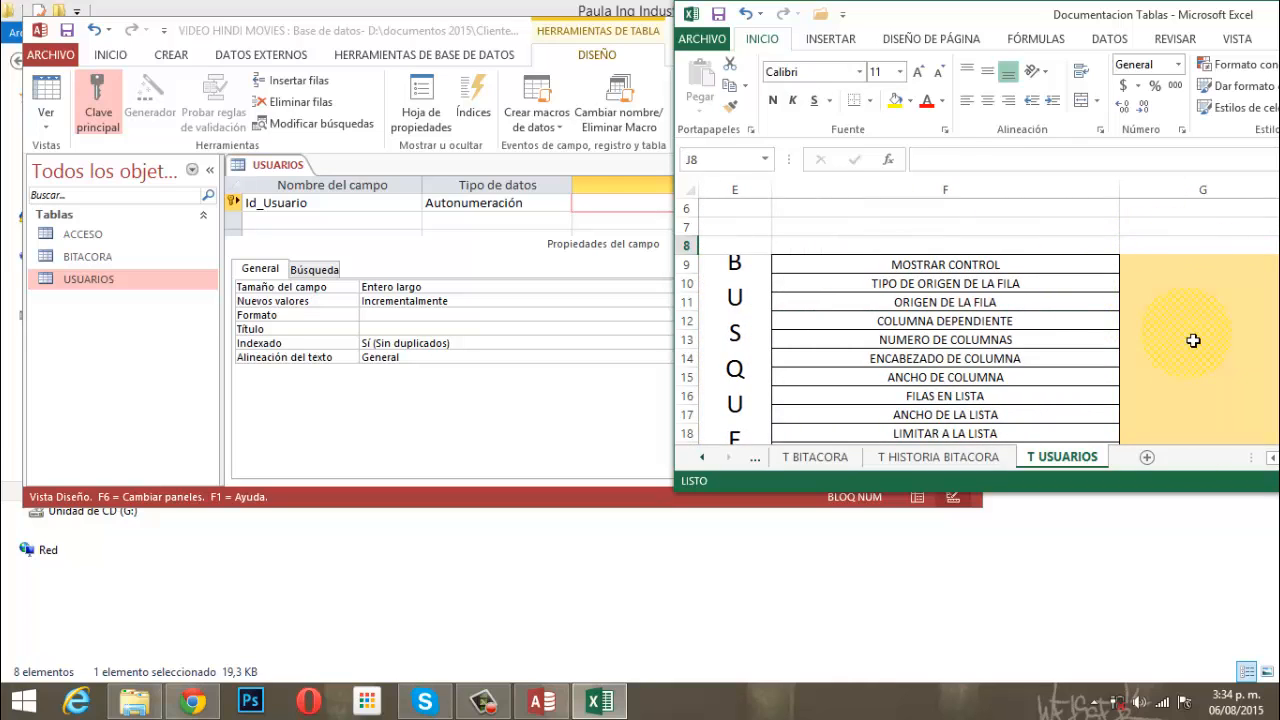
pyautogui.click(312, 270)
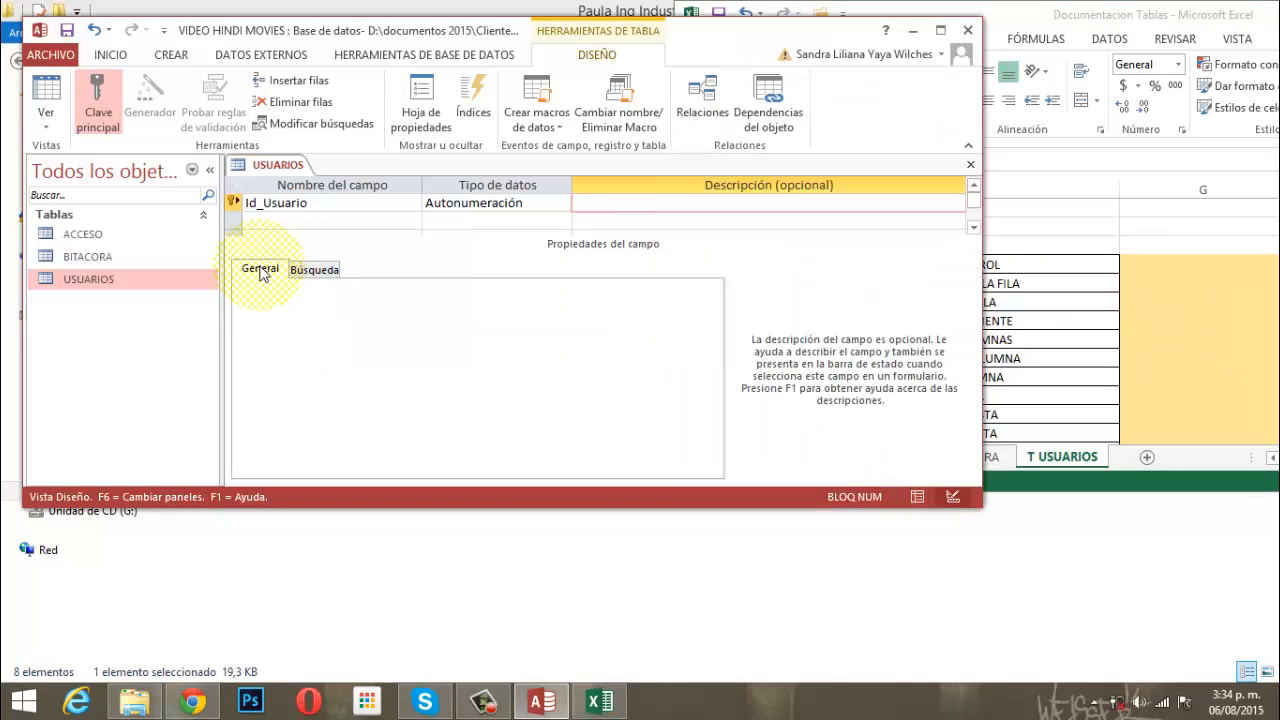
# Switch to the Documentacion Tablas workbook in Excel and look up the field documented after Id_Usuario on the T USUARIOS sheet.
pyautogui.click(260, 270)
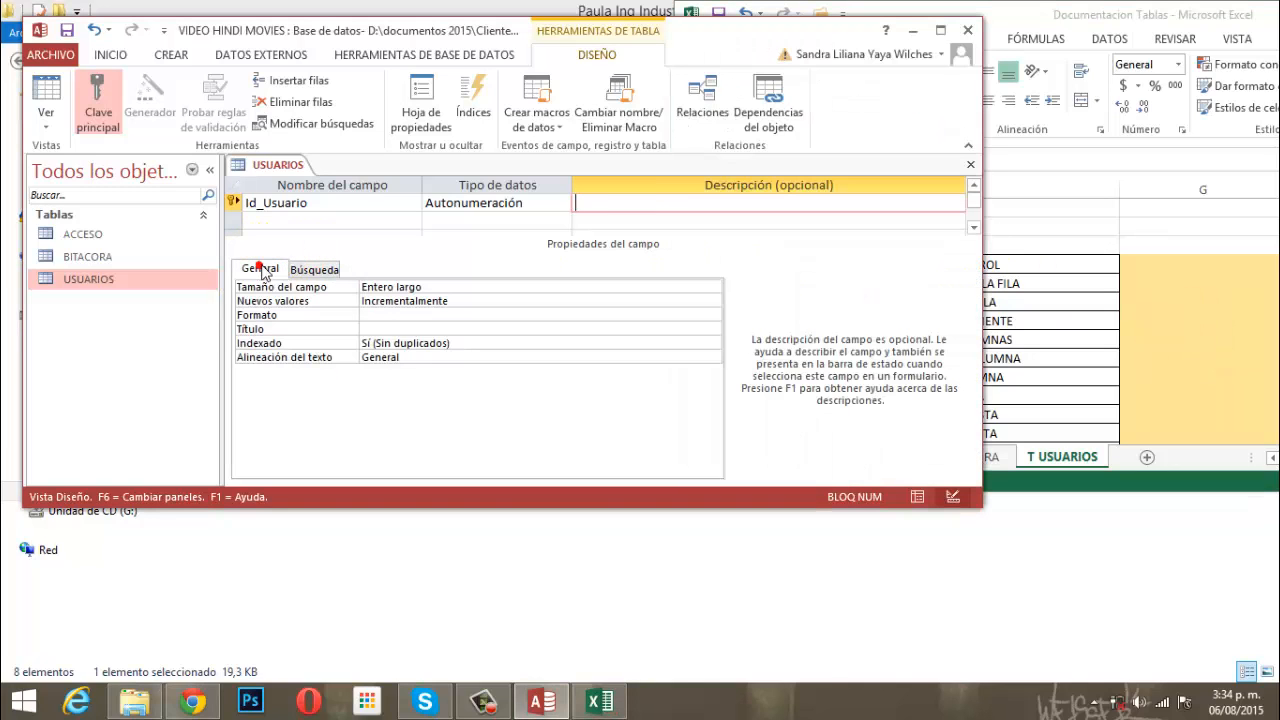
pyautogui.click(289, 221)
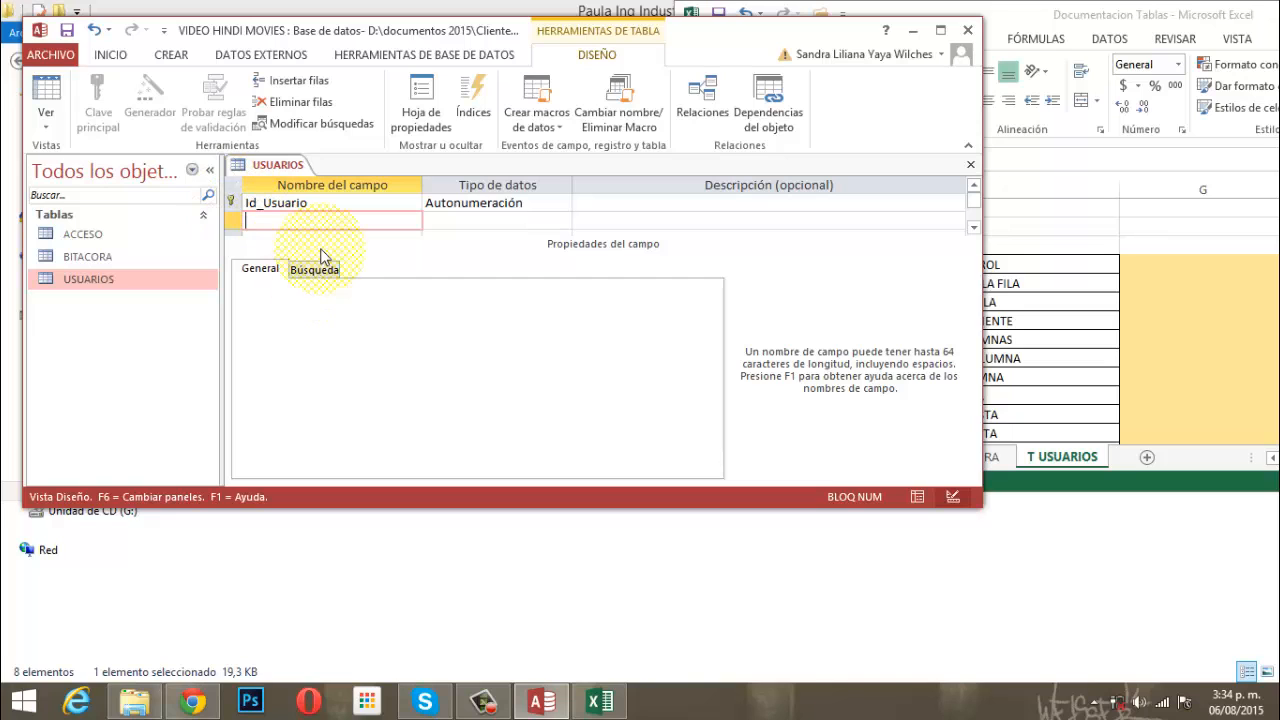
pyautogui.click(253, 267)
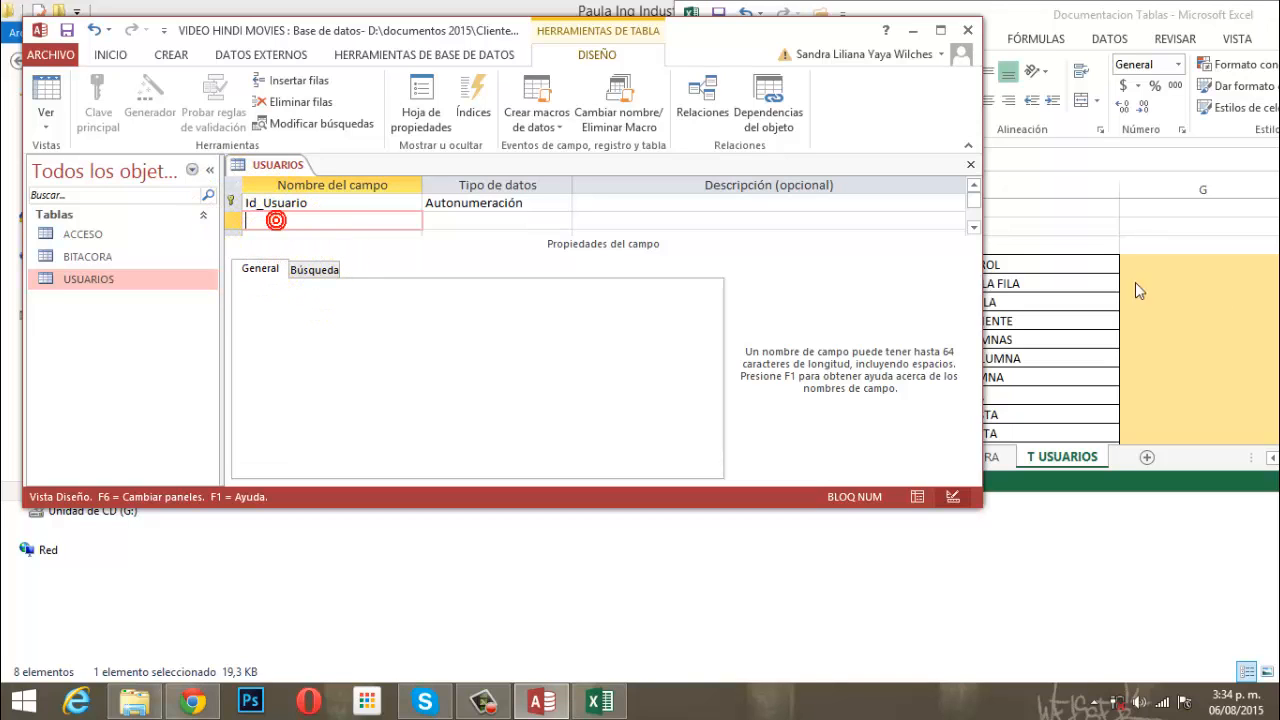
pyautogui.click(1185, 247)
pyautogui.scroll(-2, 940, 330)
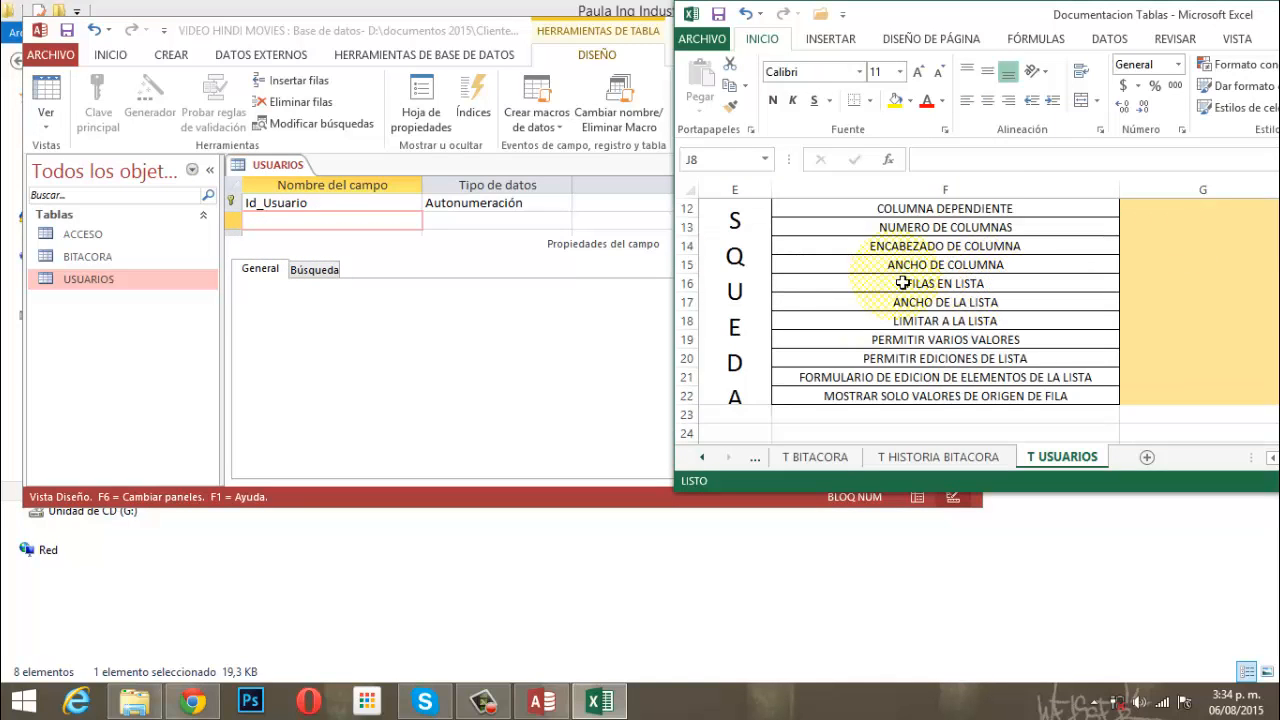
pyautogui.click(900, 283)
pyautogui.press('Left')
pyautogui.press('Left')
pyautogui.press('Left')
pyautogui.press('Left')
pyautogui.press('Left')
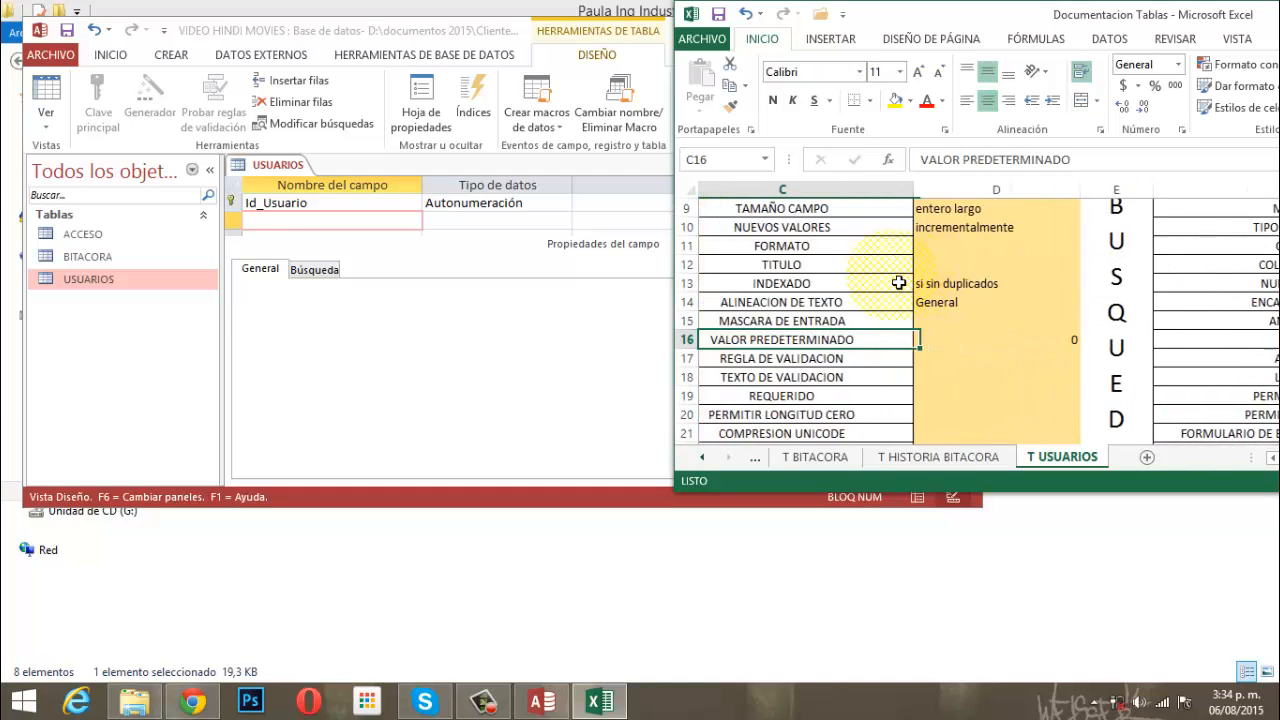
pyautogui.scroll(-4, 1190, 316)
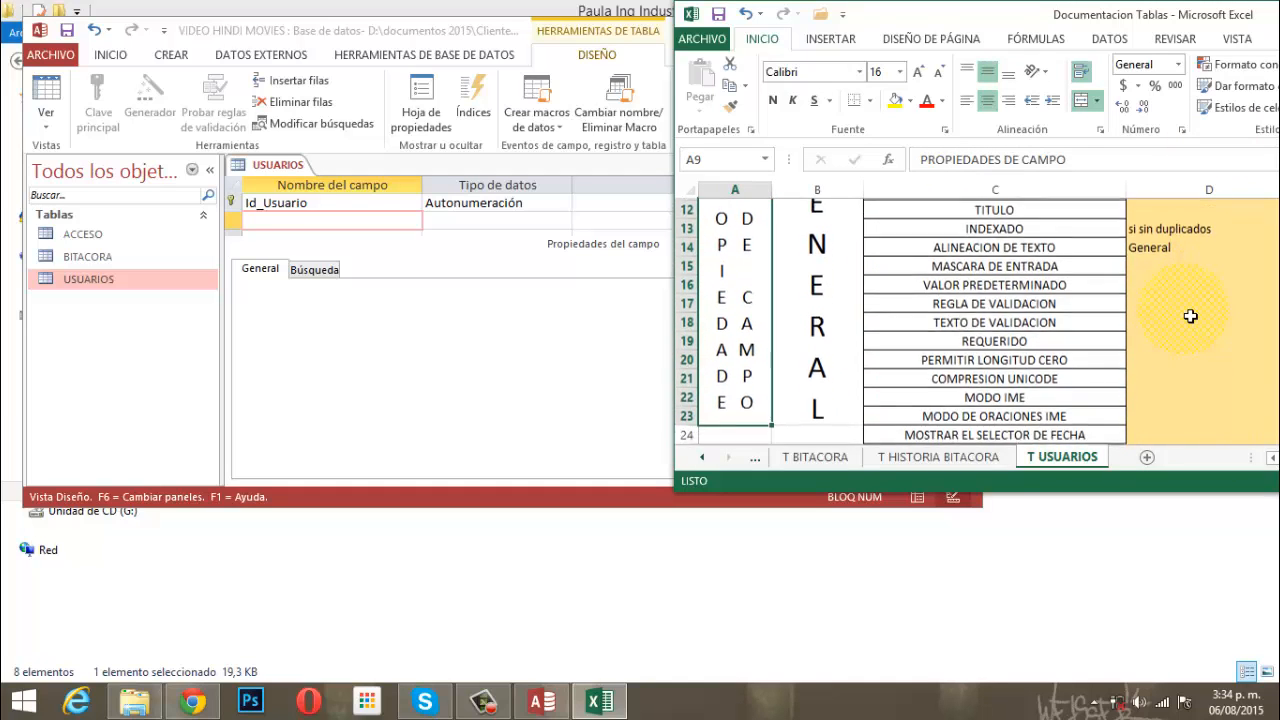
pyautogui.scroll(4, 1190, 316)
pyautogui.scroll(3, 1190, 316)
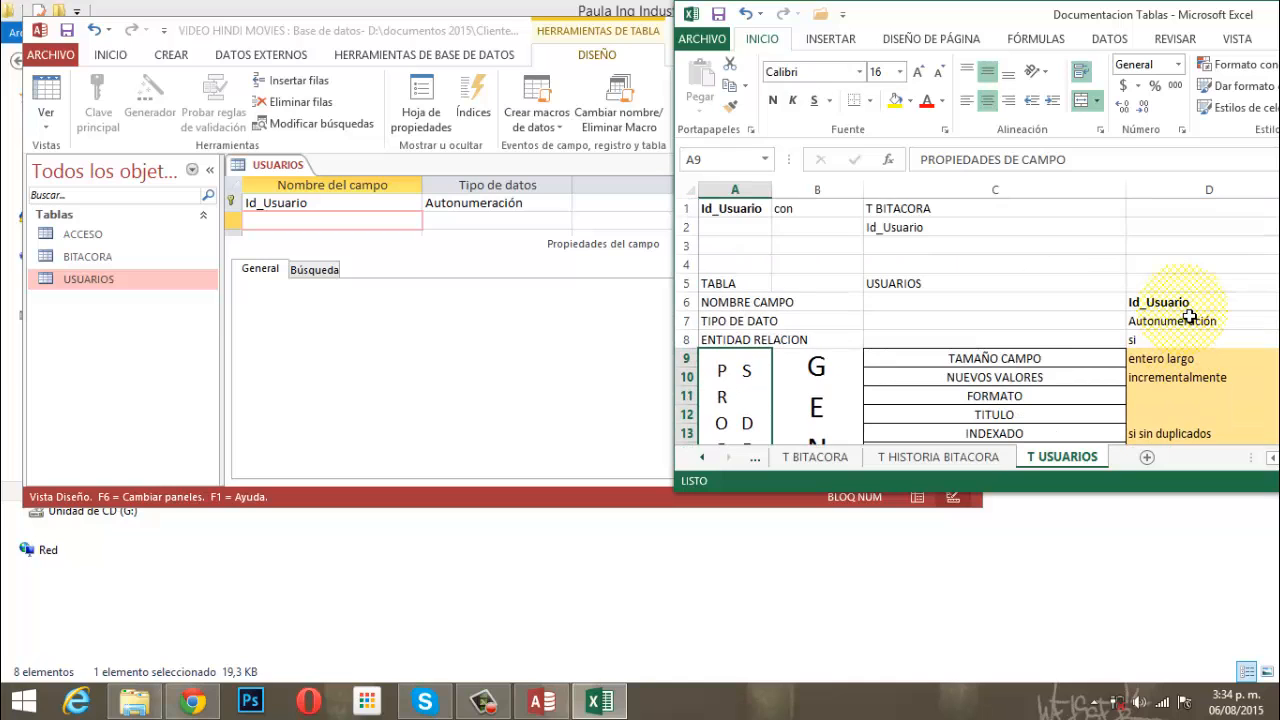
pyautogui.scroll(-7, 1190, 316)
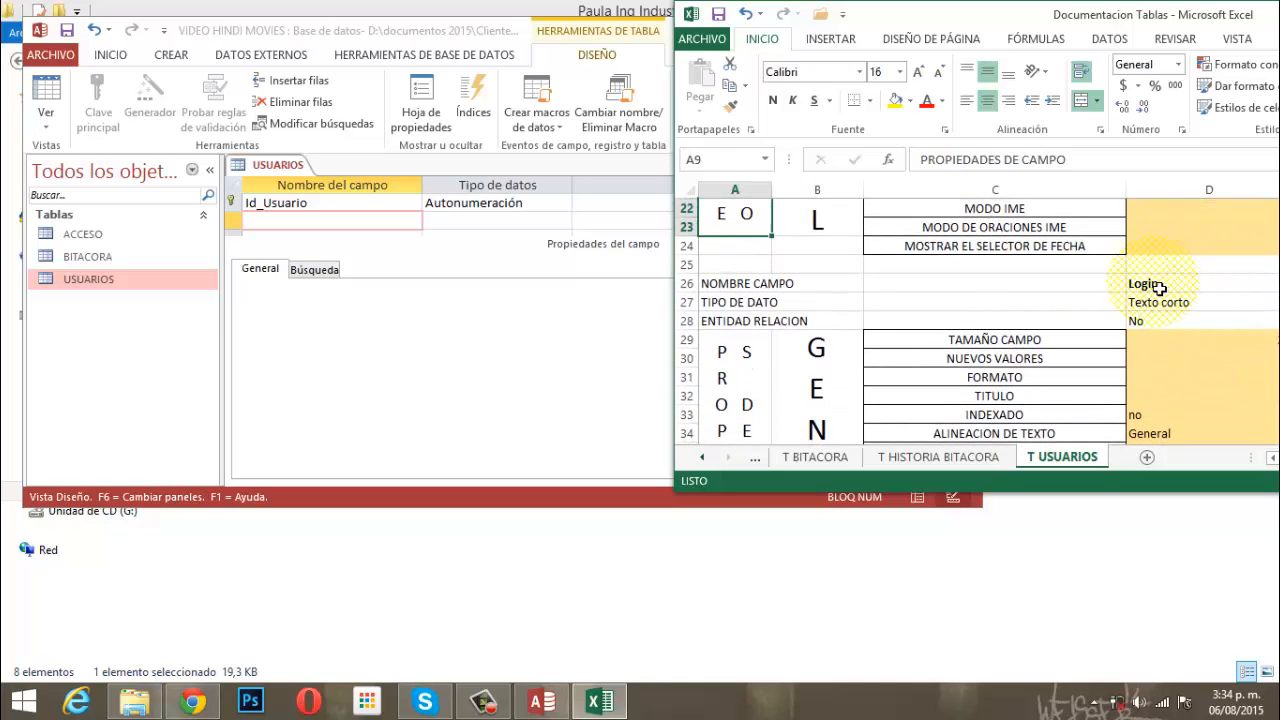
pyautogui.click(1158, 288)
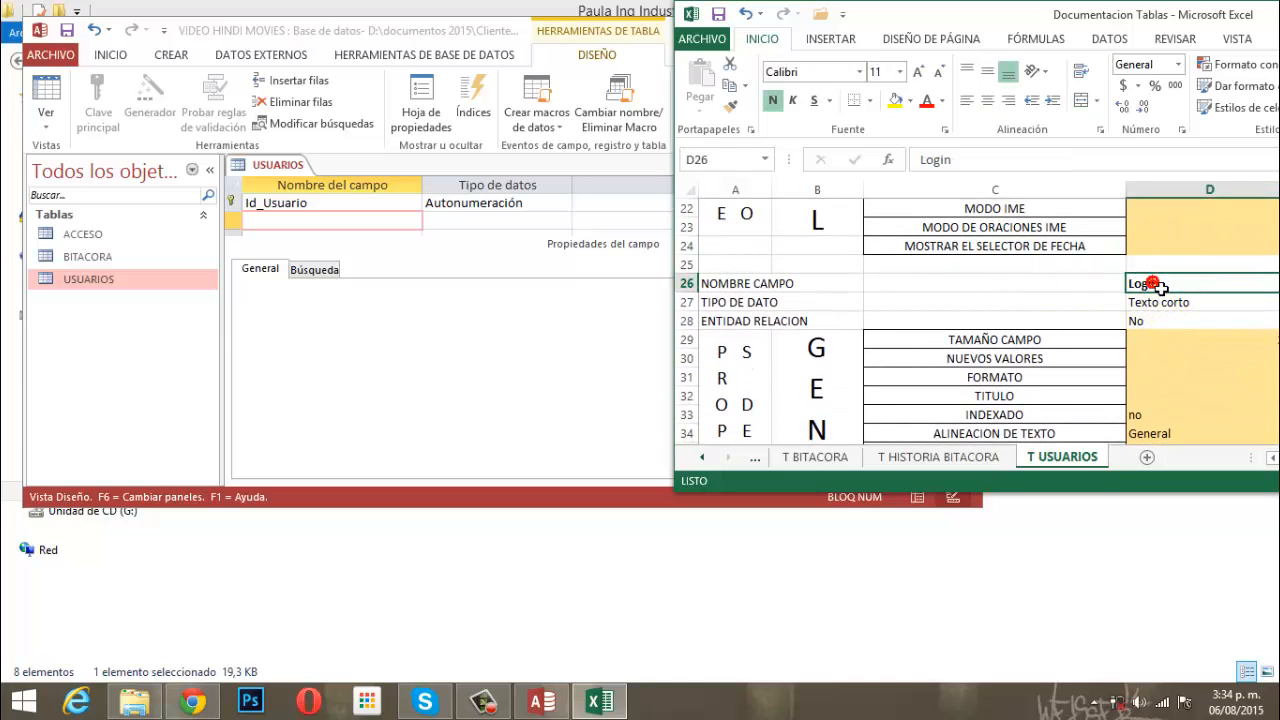
# Back in Access, add a field named Login with the data type Texto corto below Id_Usuario in the USUARIOS table.
pyautogui.click(280, 225)
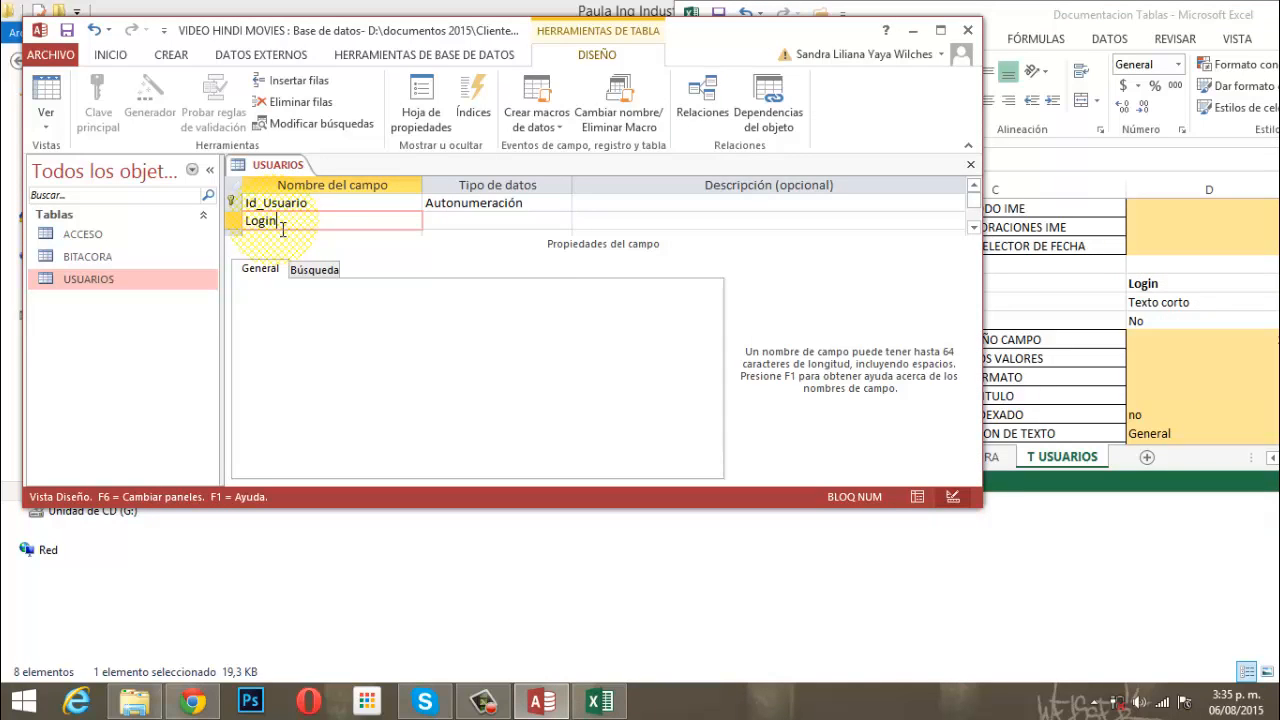
pyautogui.press('Tab')
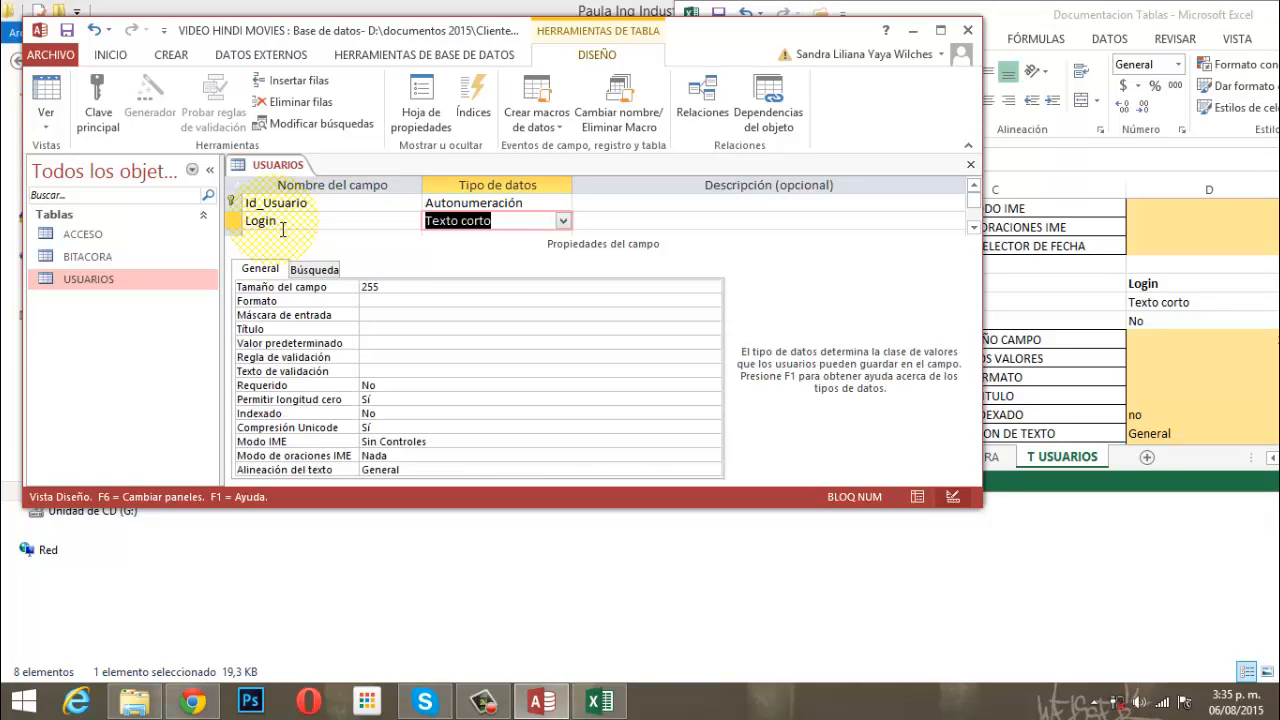
pyautogui.press('Tab')
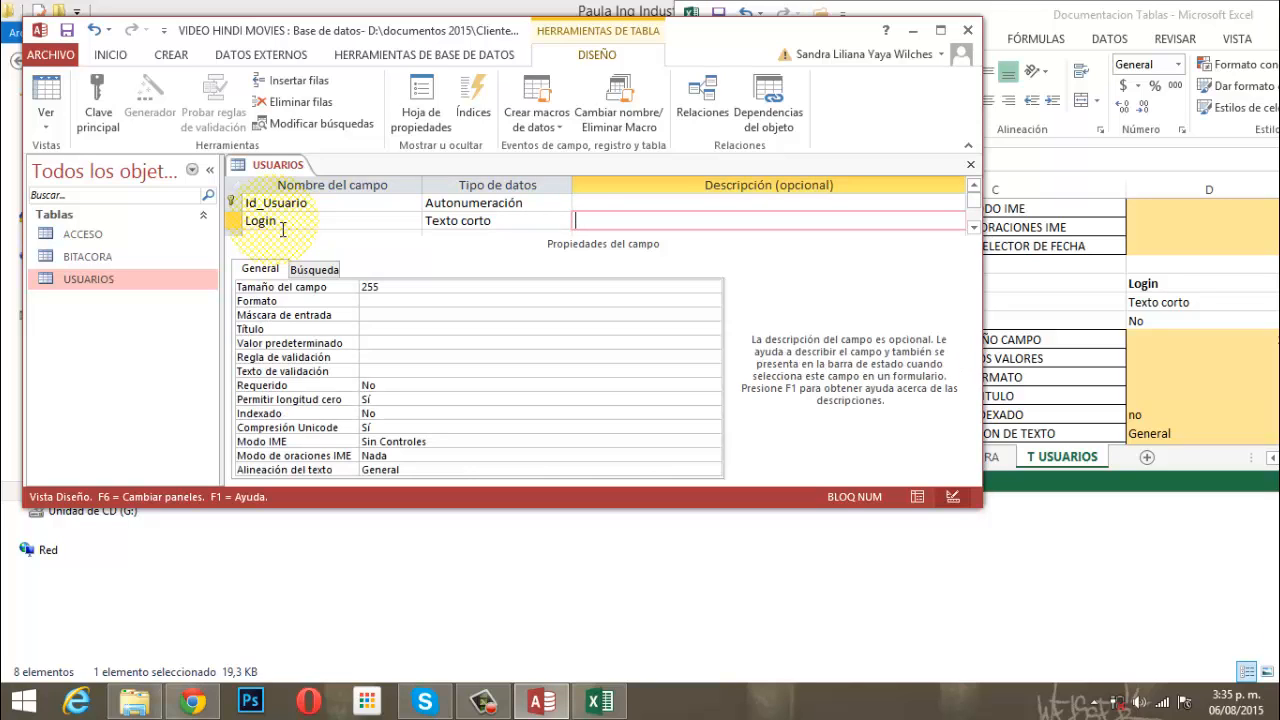
# Check the documented Login size in the Excel workbook and set the Login field's Tamaño del campo to 20 in Access.
pyautogui.click(1083, 340)
pyautogui.press('Down')
pyautogui.press('Down')
pyautogui.press('Down')
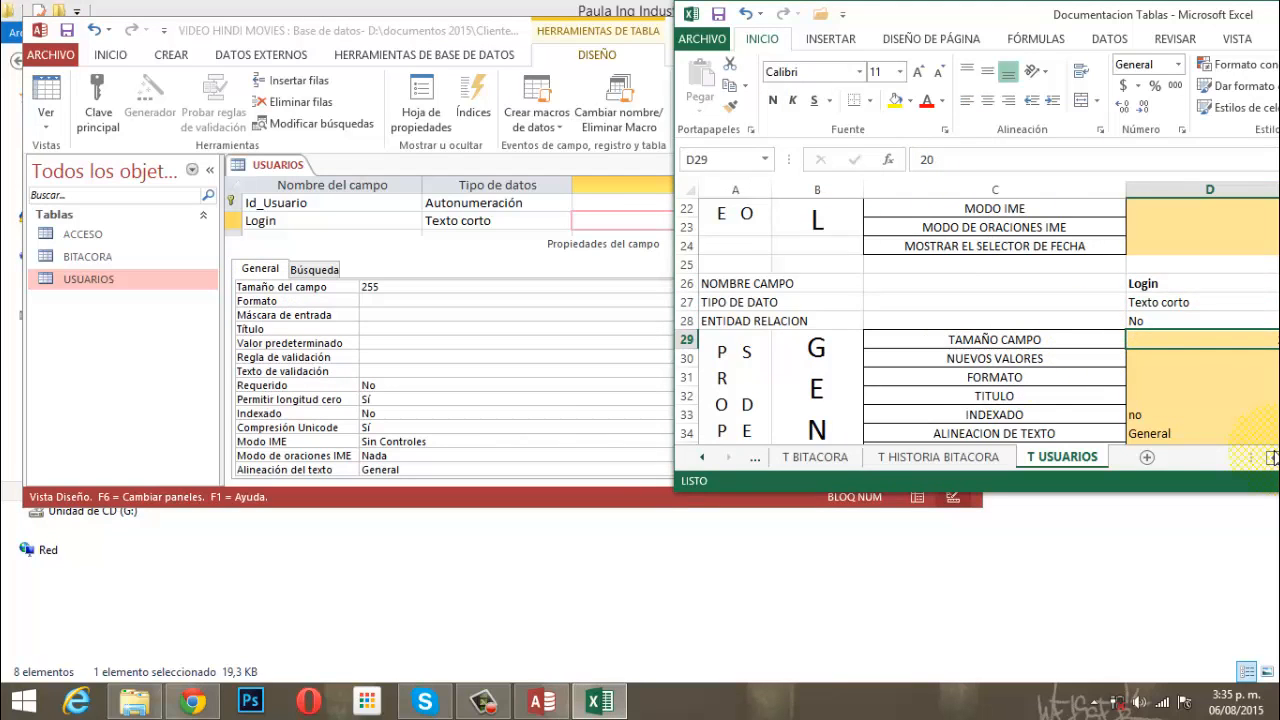
pyautogui.press('Right')
pyautogui.scroll(2, 1270, 360)
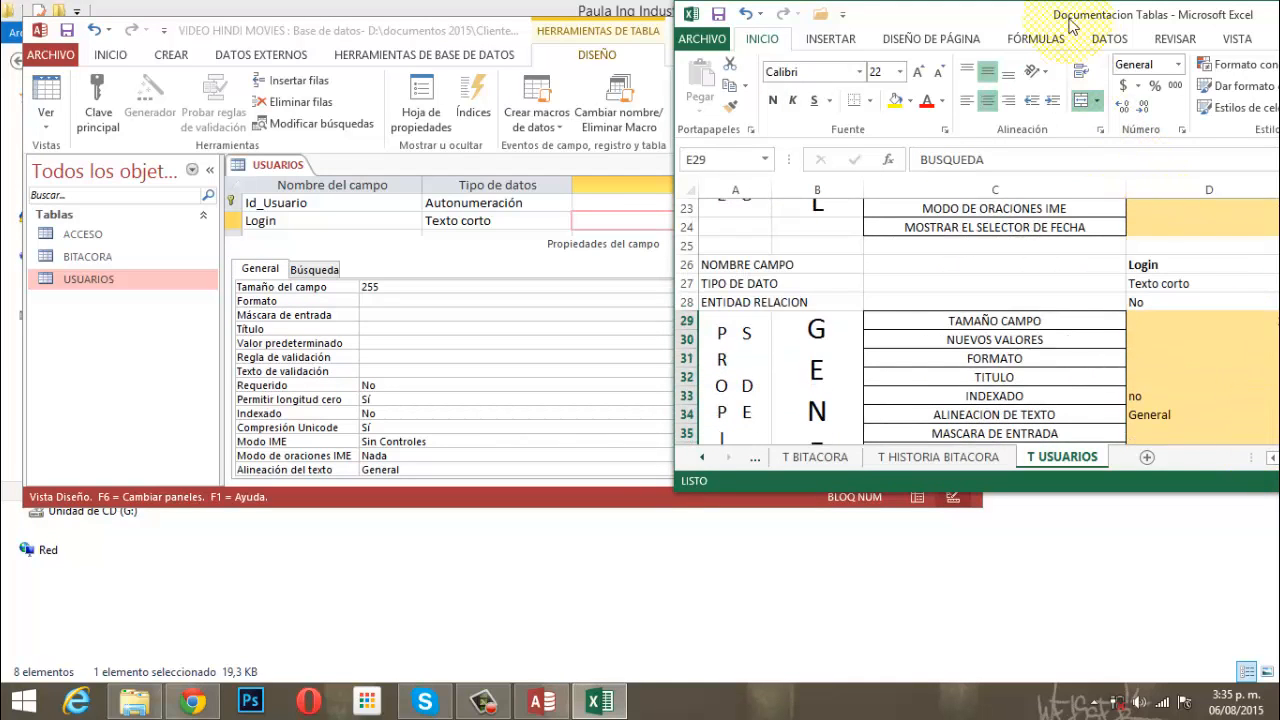
pyautogui.moveTo(1070, 20); pyautogui.dragTo(982, 18)
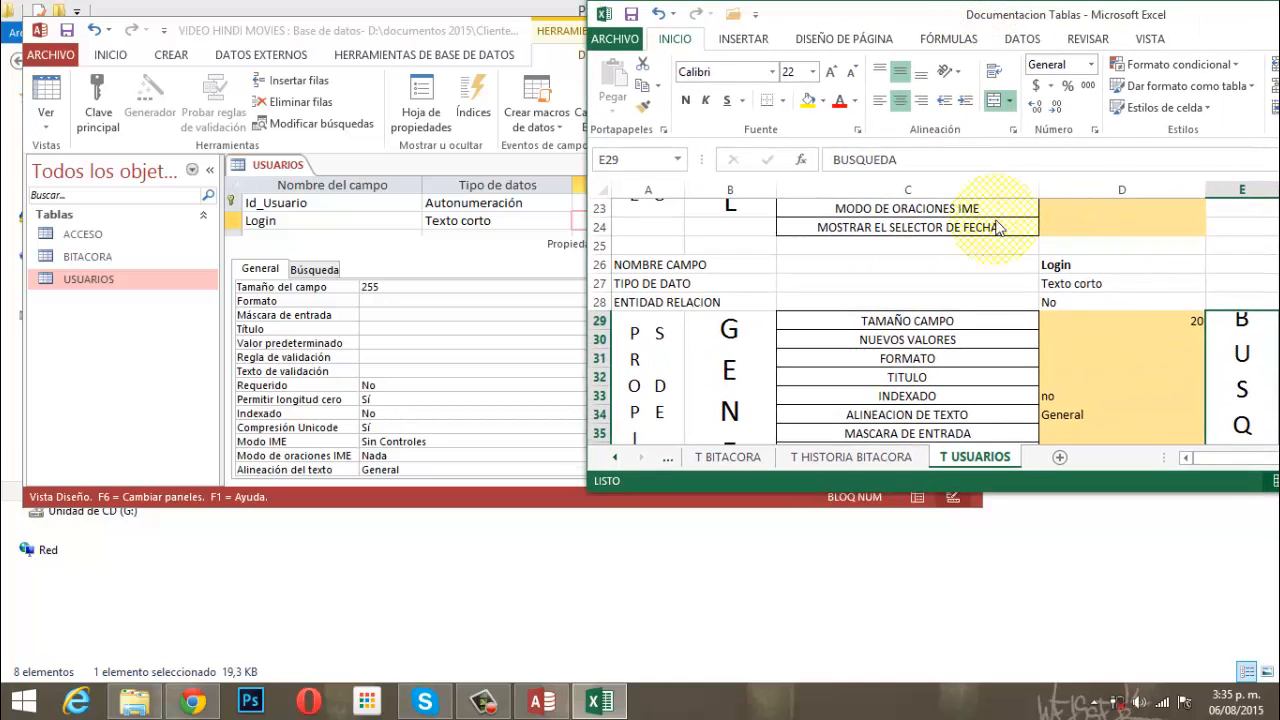
pyautogui.click(1127, 327)
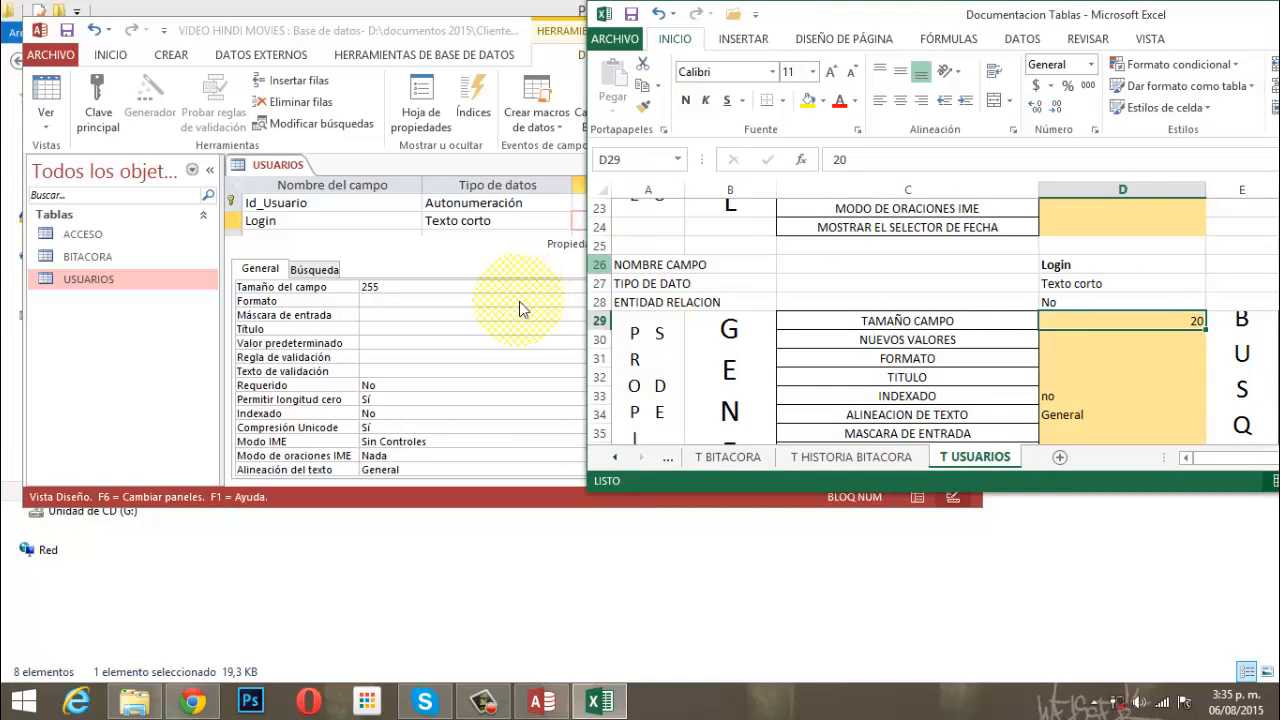
pyautogui.click(424, 288)
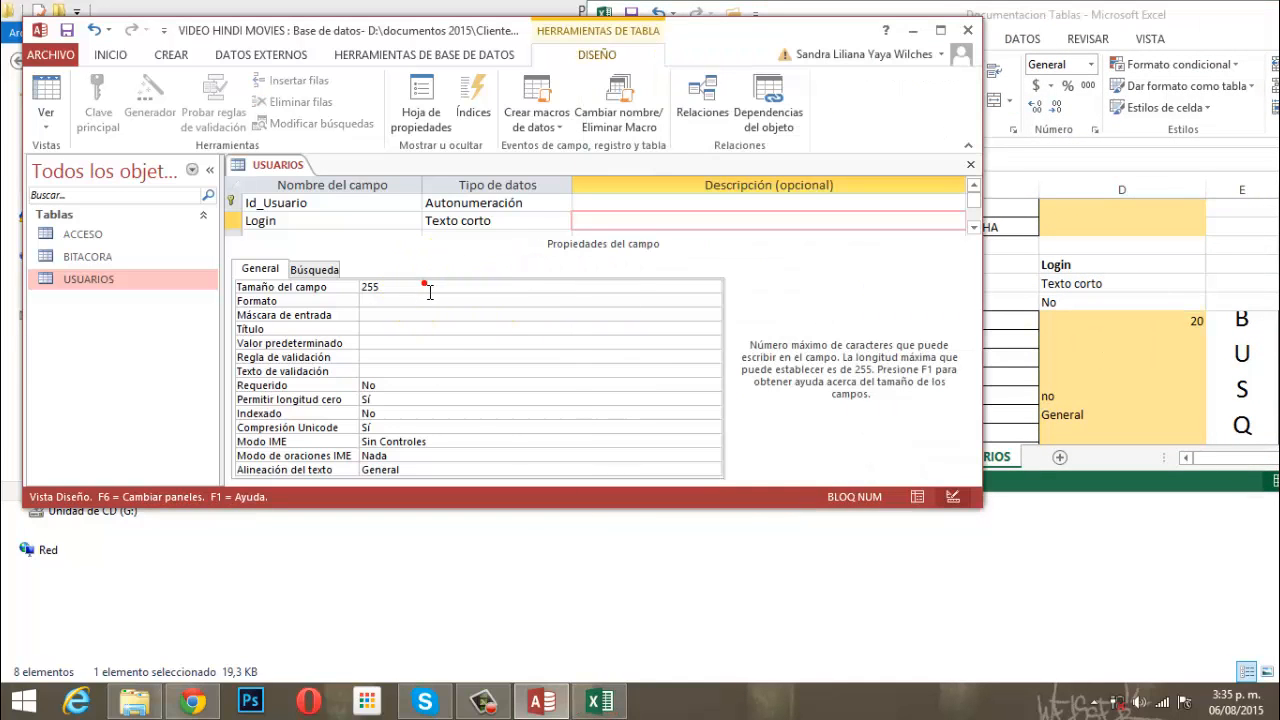
pyautogui.doubleClick(424, 288)
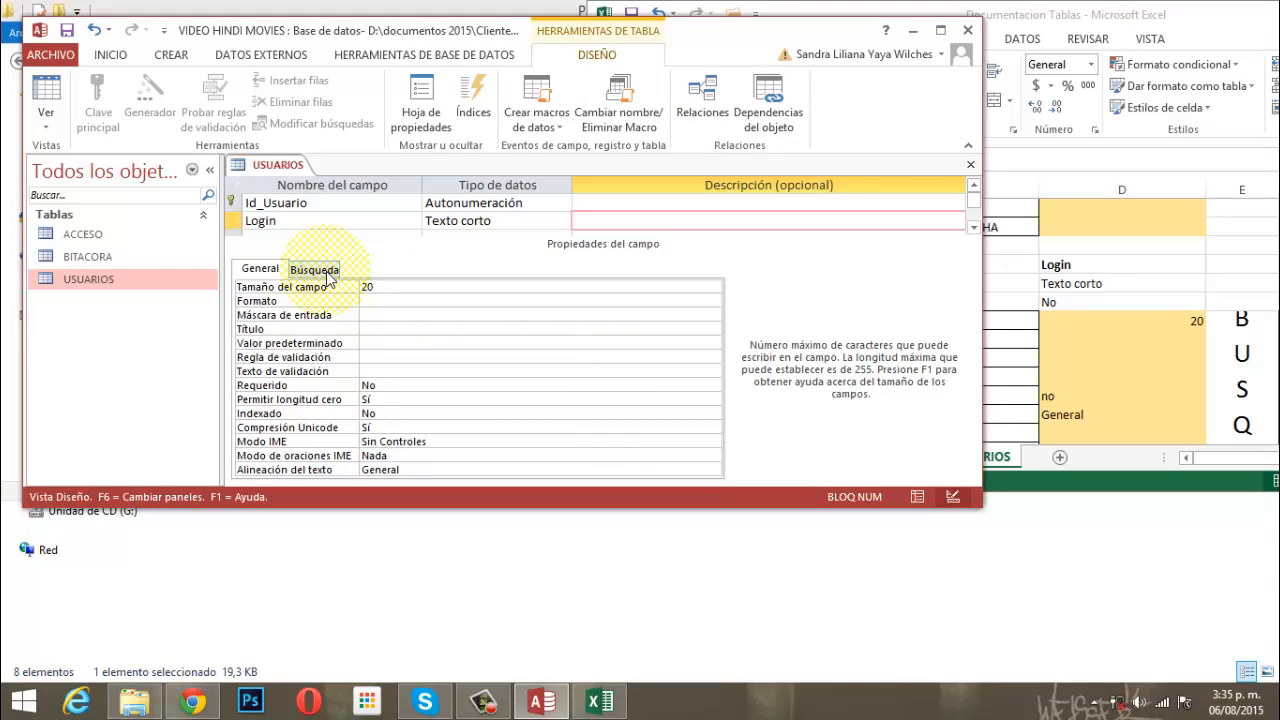
pyautogui.press('Return')
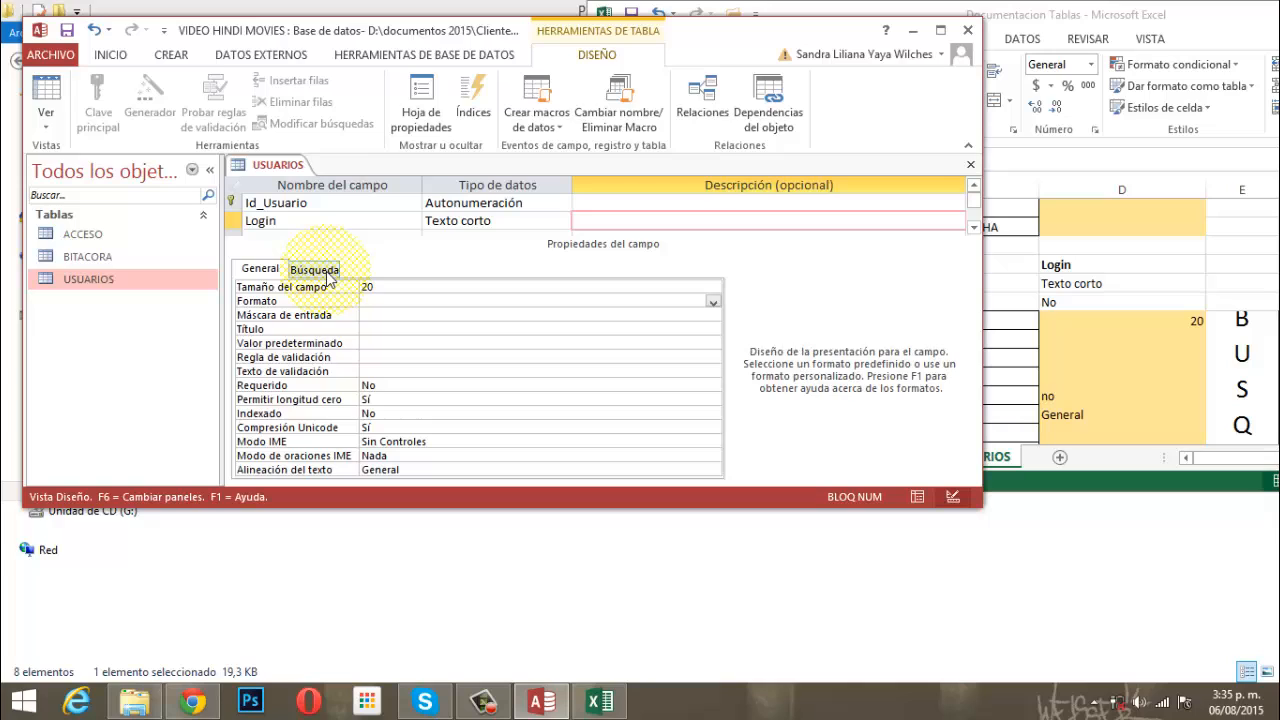
# Compare the Login field's remaining general properties in Access with the values documented for it on the T USUARIOS sheet in Excel.
pyautogui.press('Return')
pyautogui.press('Return')
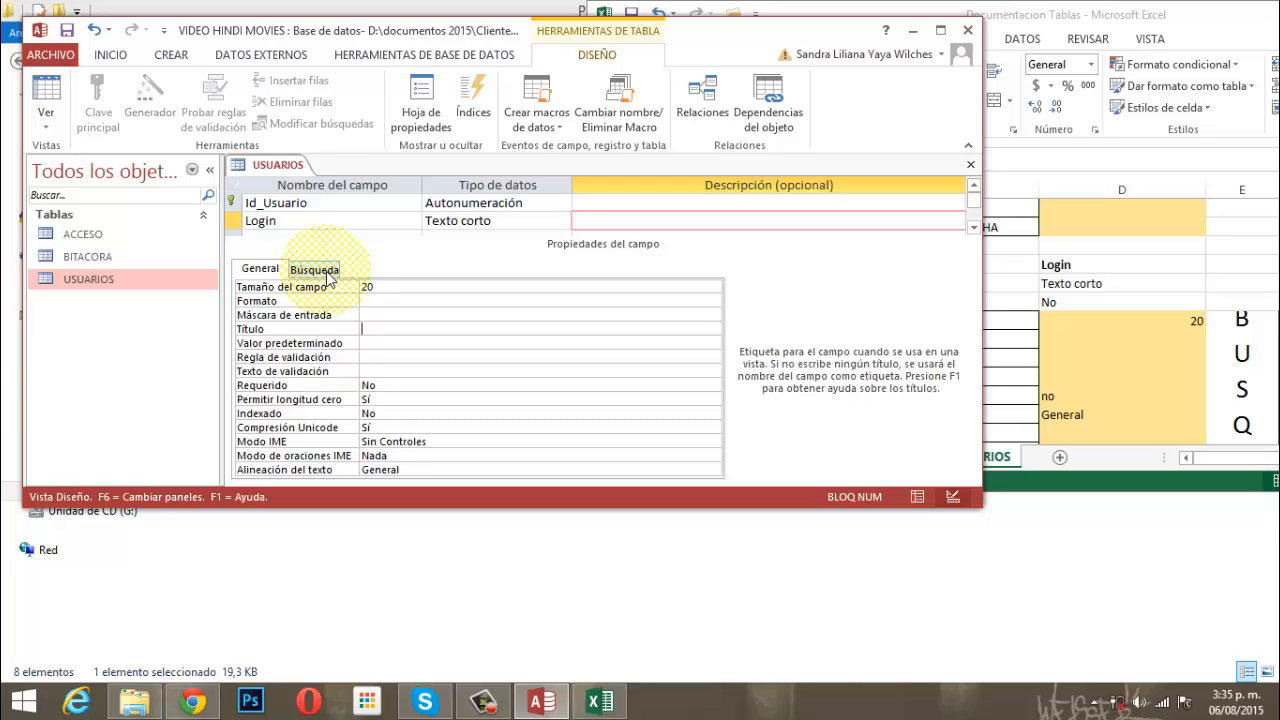
pyautogui.press('Return')
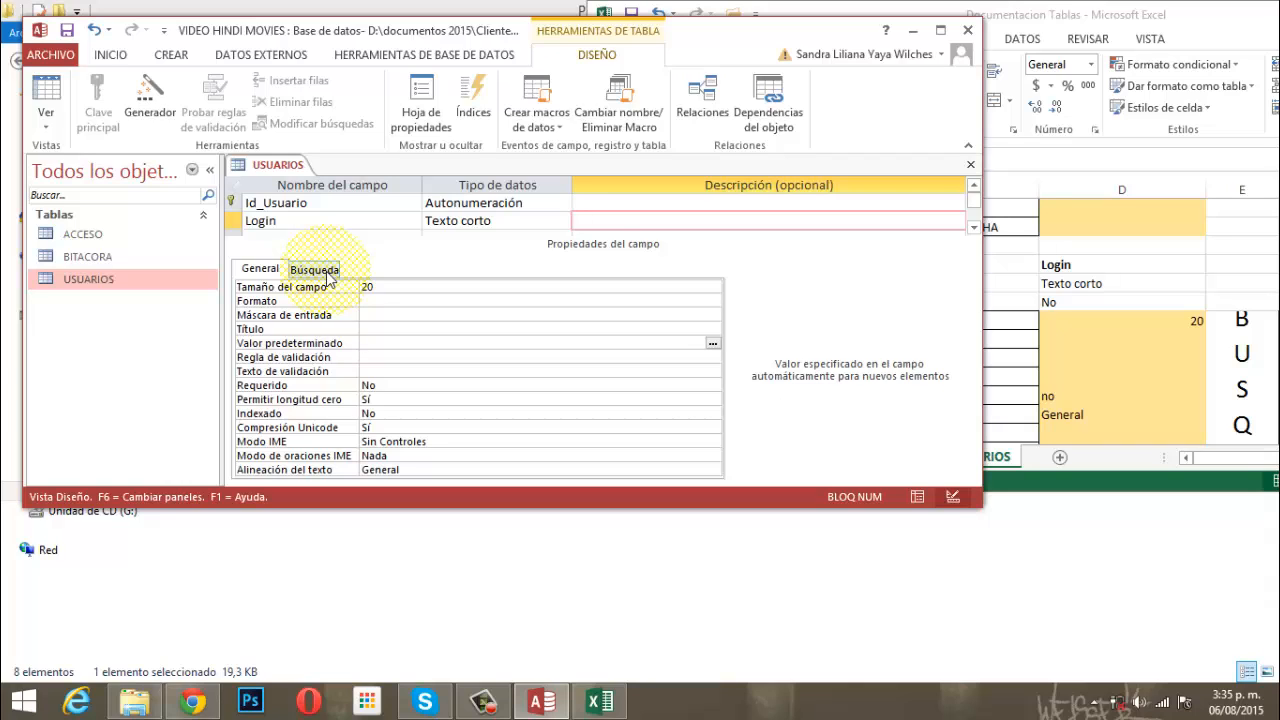
pyautogui.press('Return')
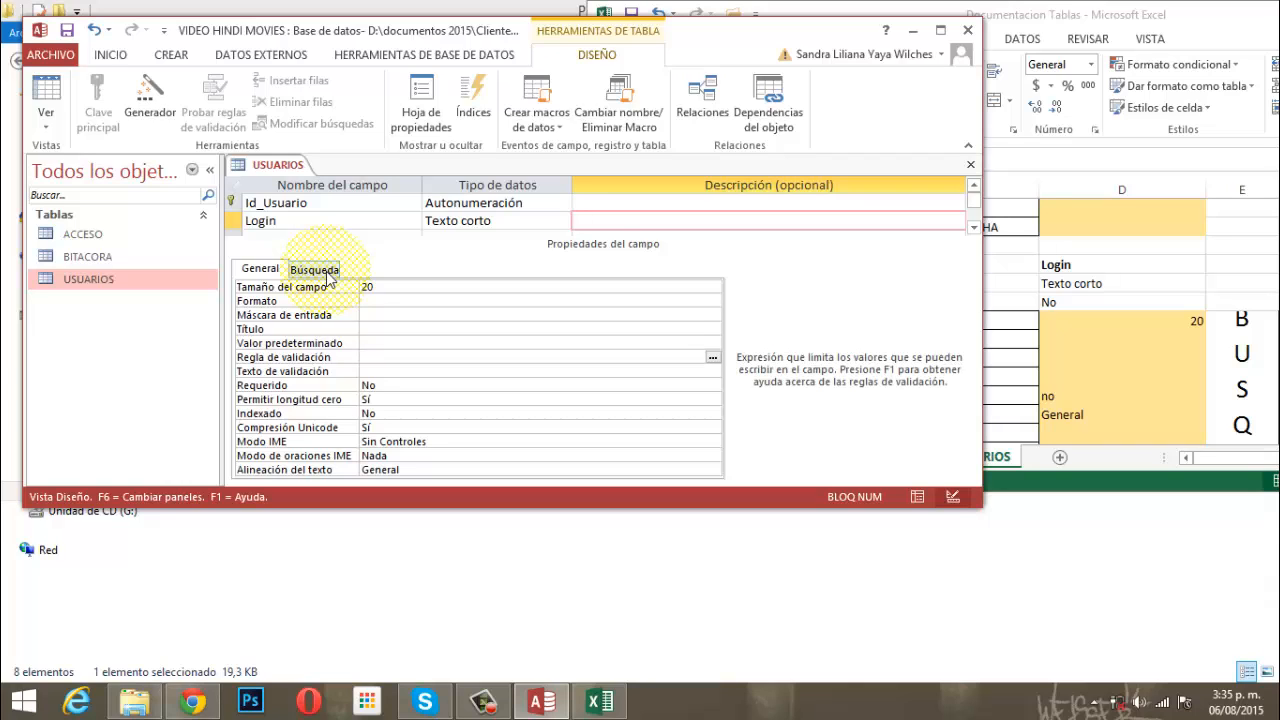
pyautogui.press('Return')
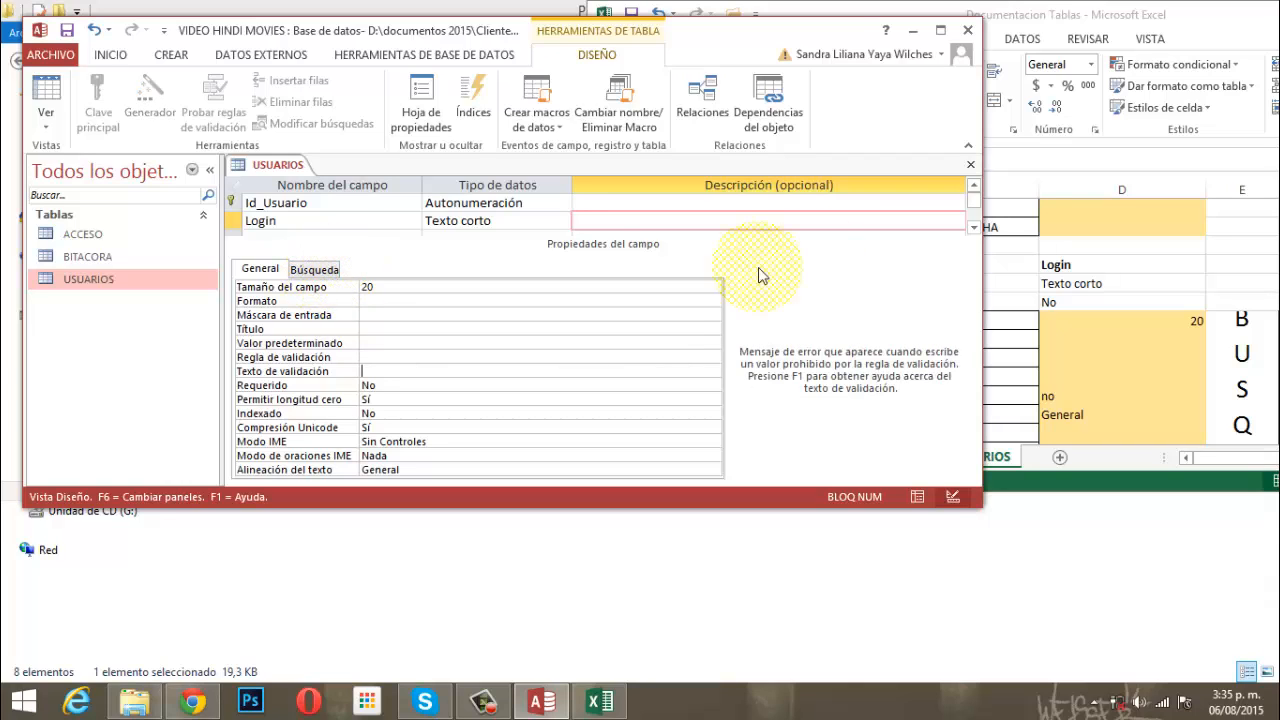
pyautogui.click(1088, 423)
pyautogui.scroll(-2, 1106, 380)
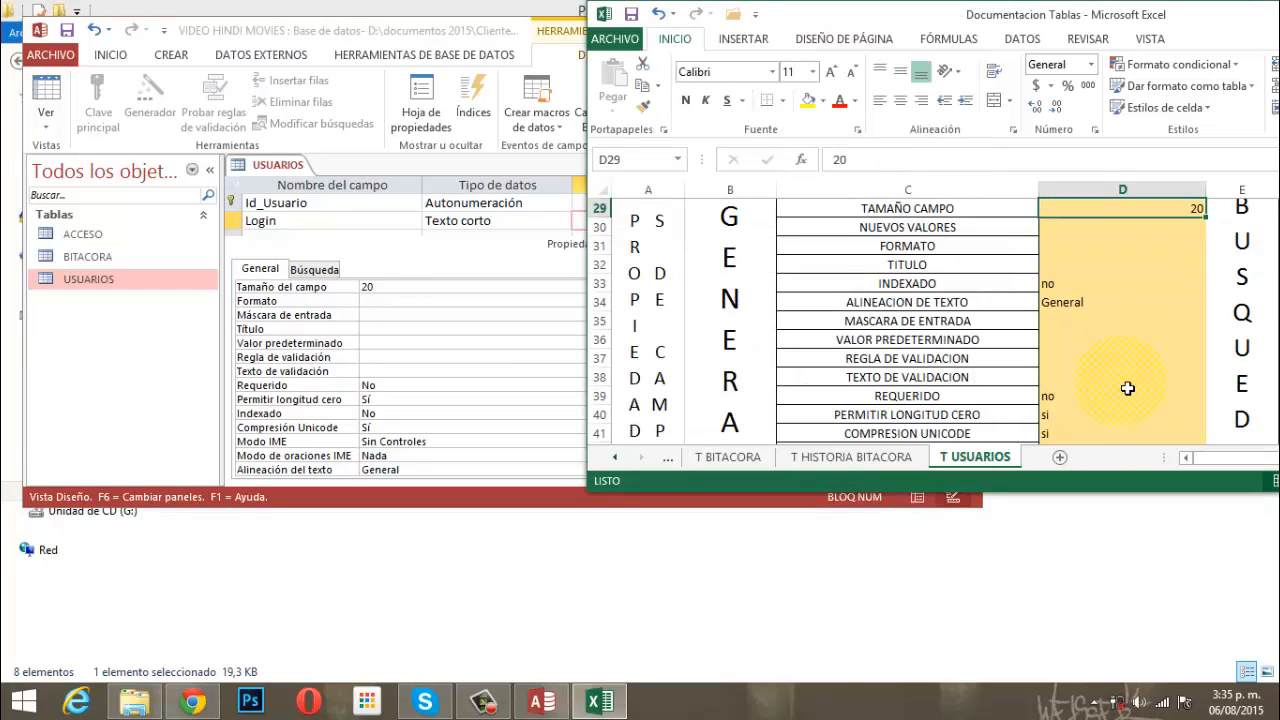
pyautogui.scroll(-1, 1127, 388)
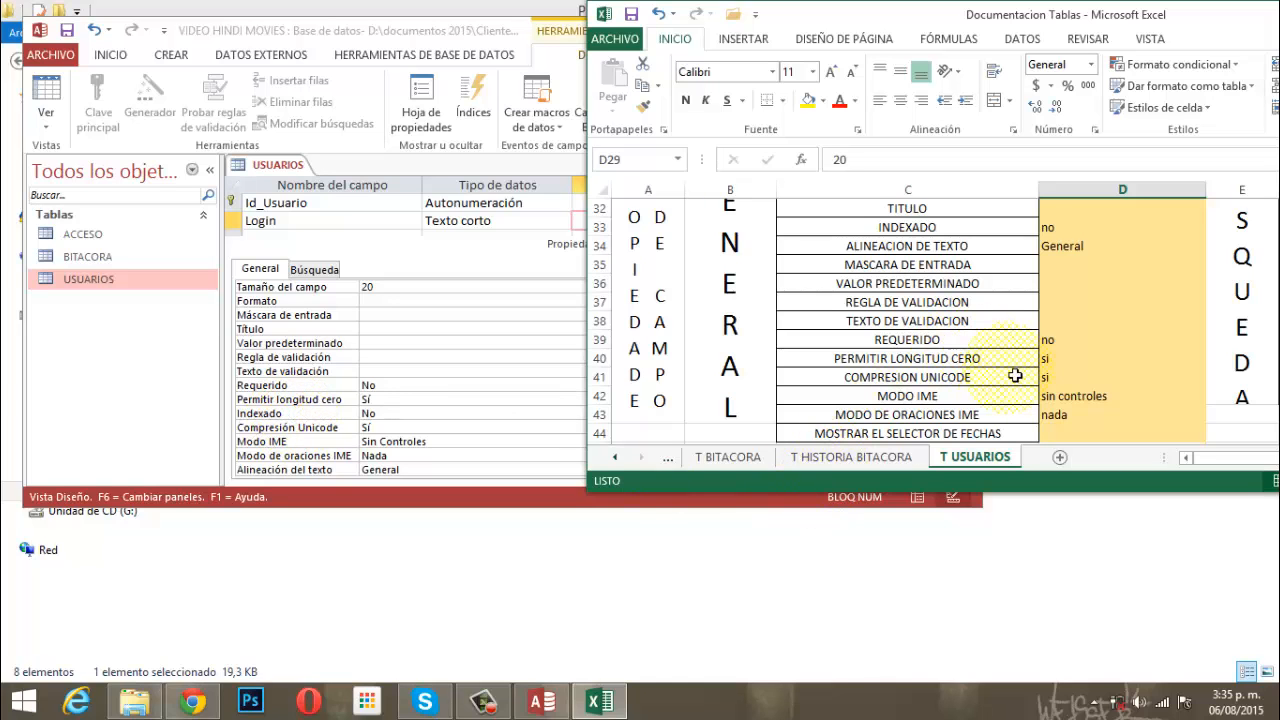
pyautogui.scroll(-1, 965, 268)
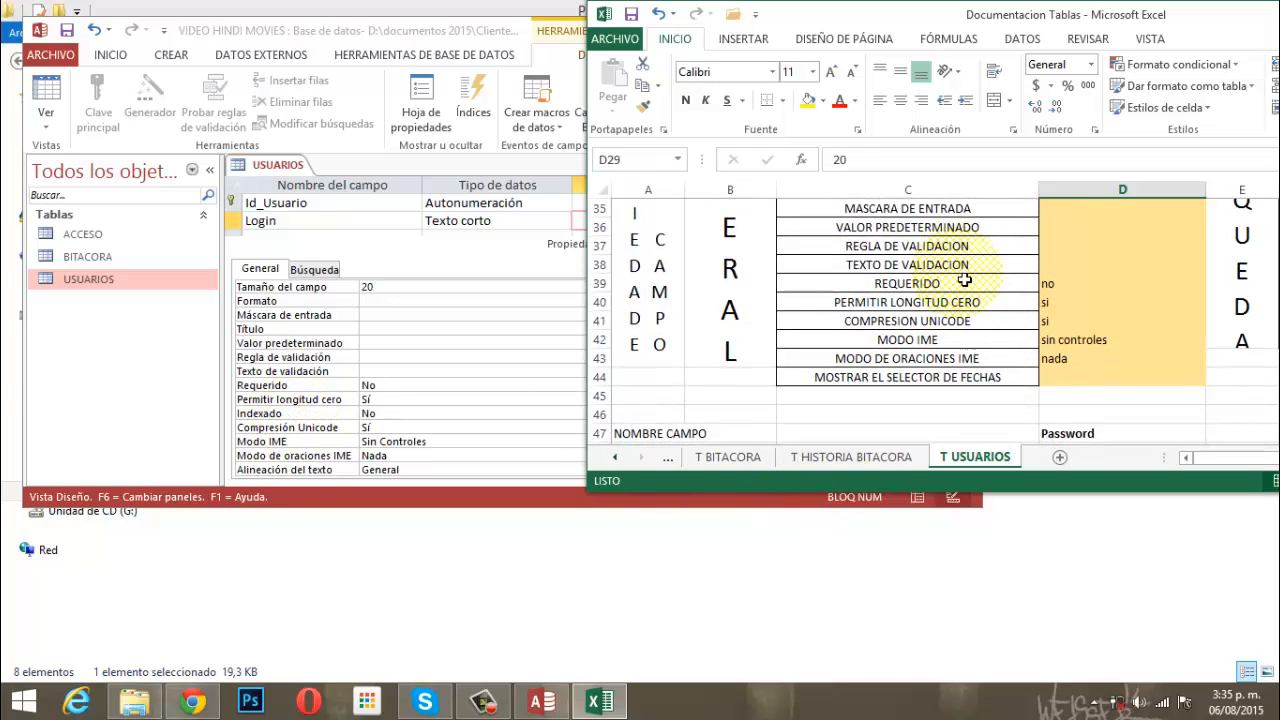
pyautogui.scroll(2, 963, 281)
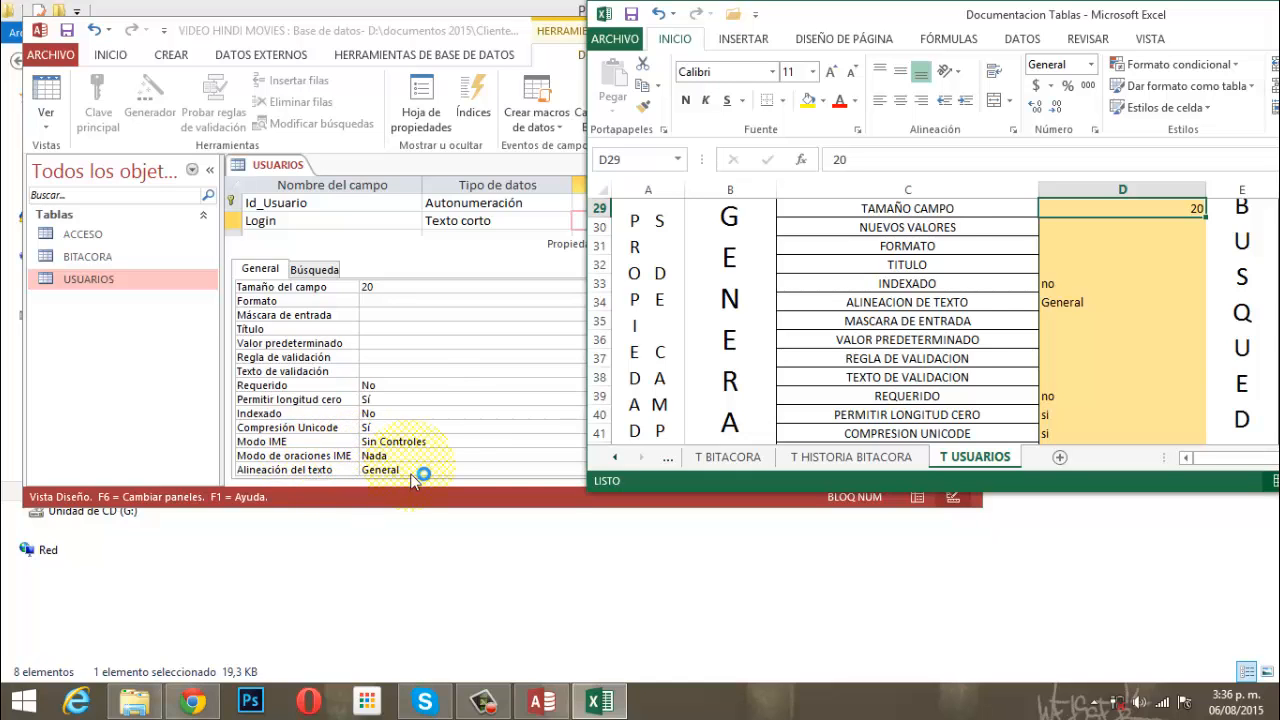
pyautogui.scroll(-2, 433, 407)
# Return to Access and save the design of the USUARIOS table.
pyautogui.click(433, 407)
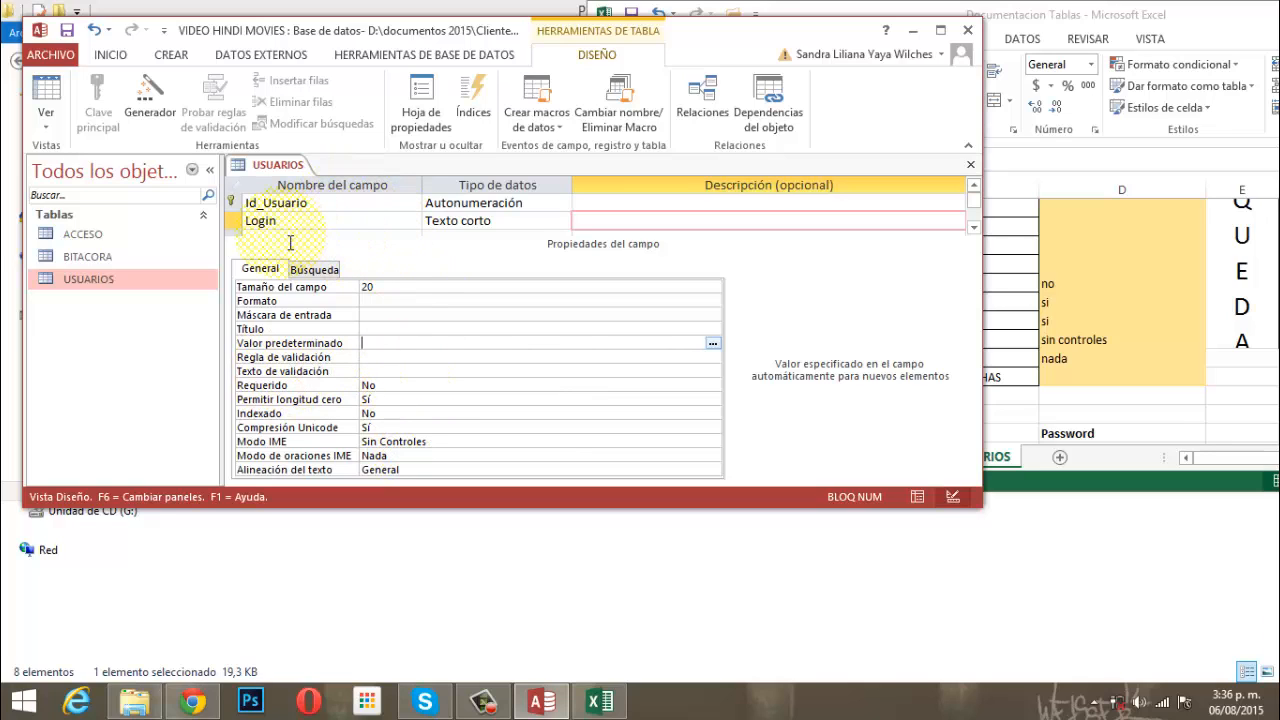
pyautogui.rightClick(292, 166)
pyautogui.click(318, 177)
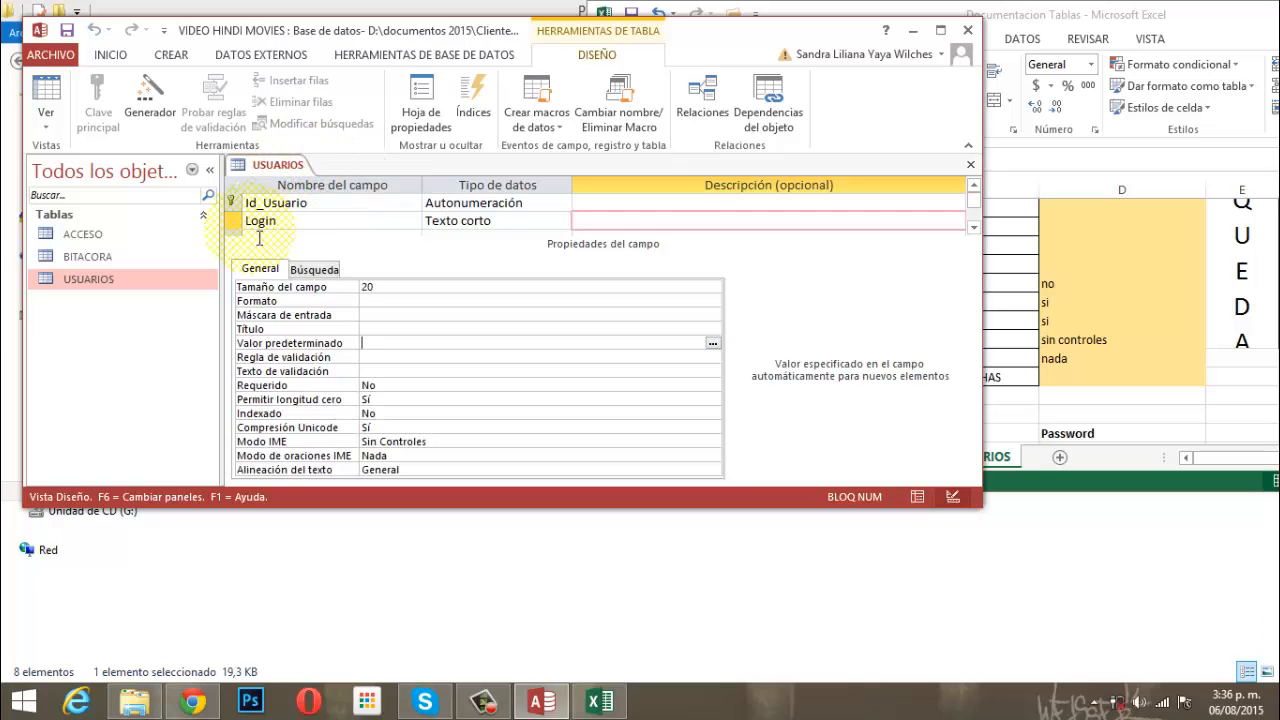
# Look up the next documented field in Excel and add it below Login in Access as Password with the data type Texto corto.
pyautogui.click(973, 227)
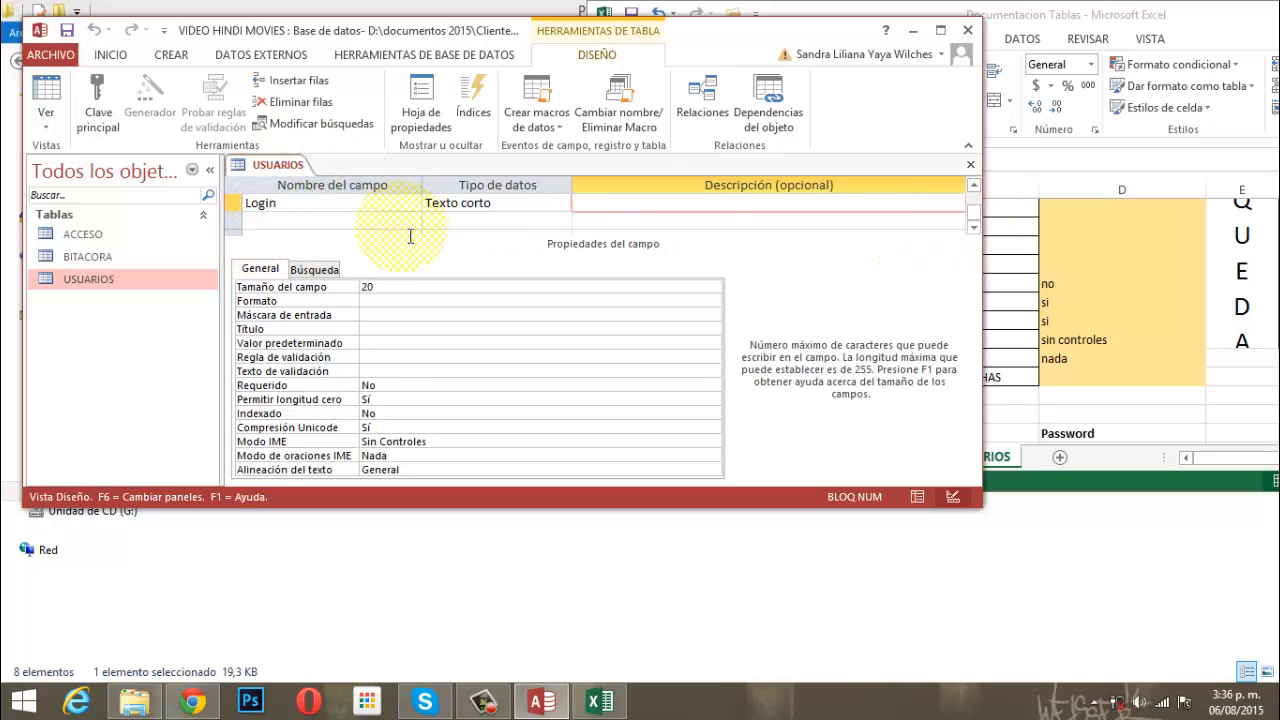
pyautogui.click(313, 222)
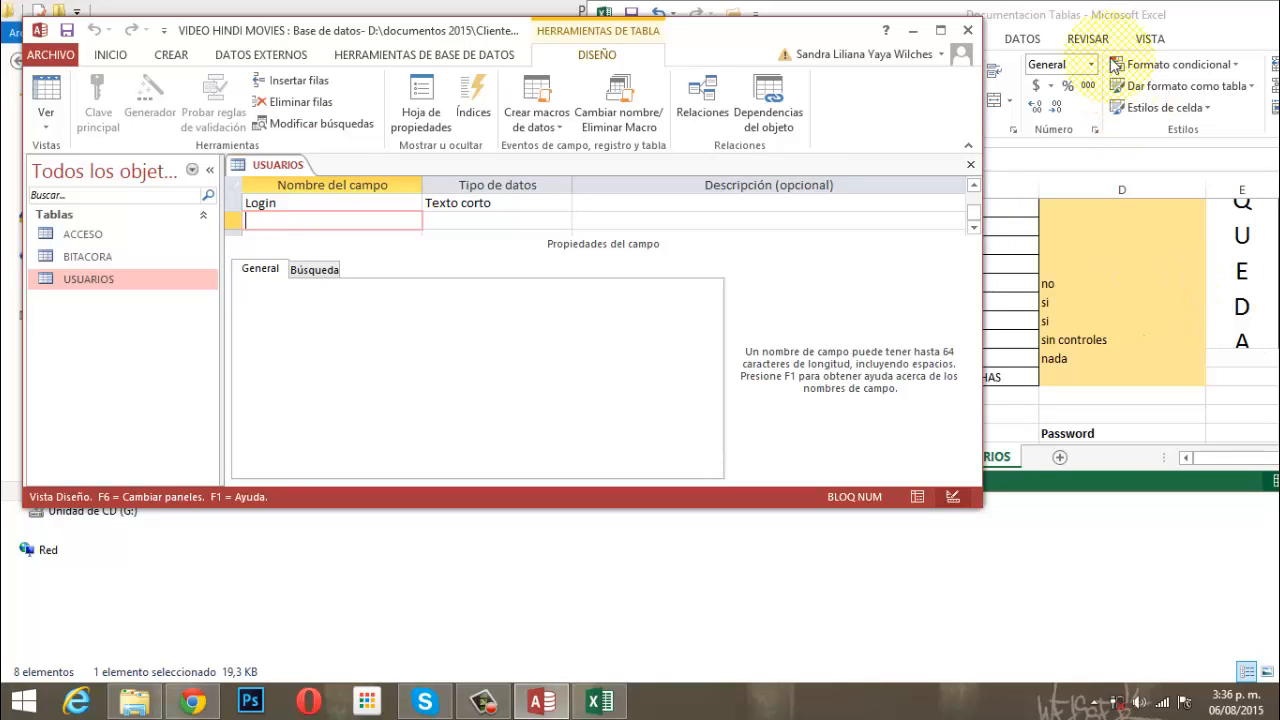
pyautogui.click(1115, 17)
pyautogui.scroll(-4, 1120, 302)
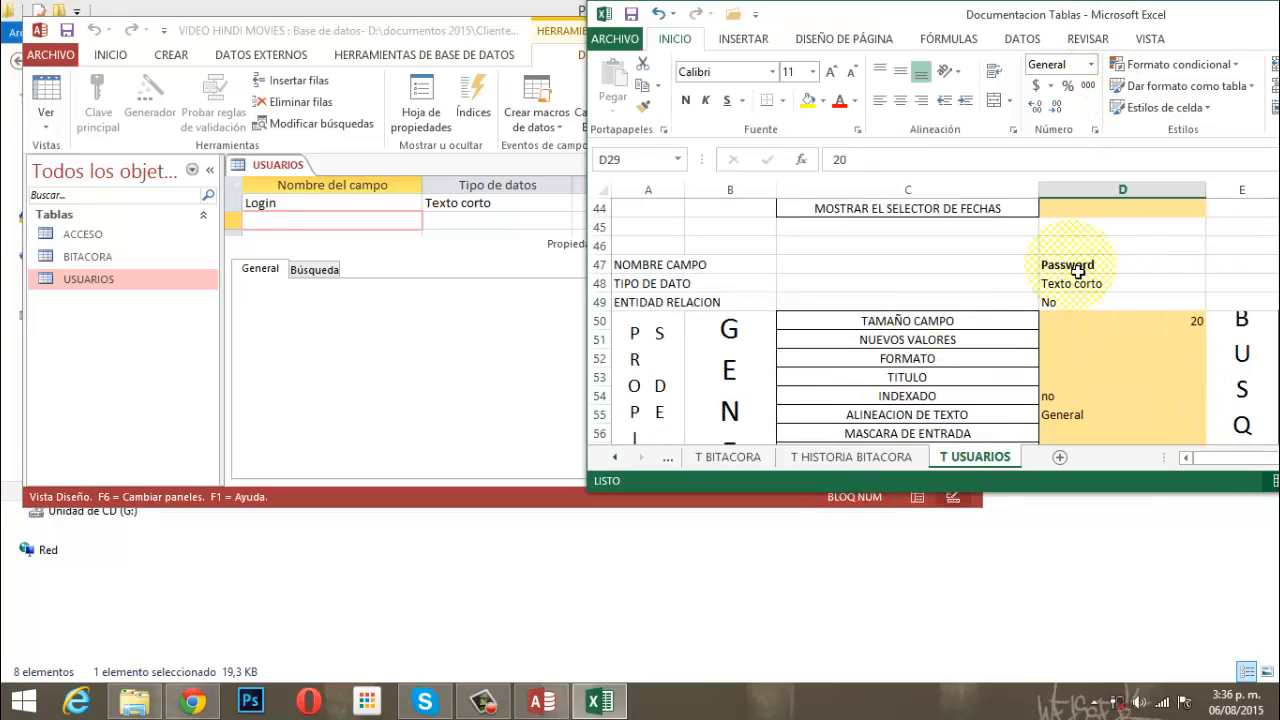
pyautogui.click(266, 221)
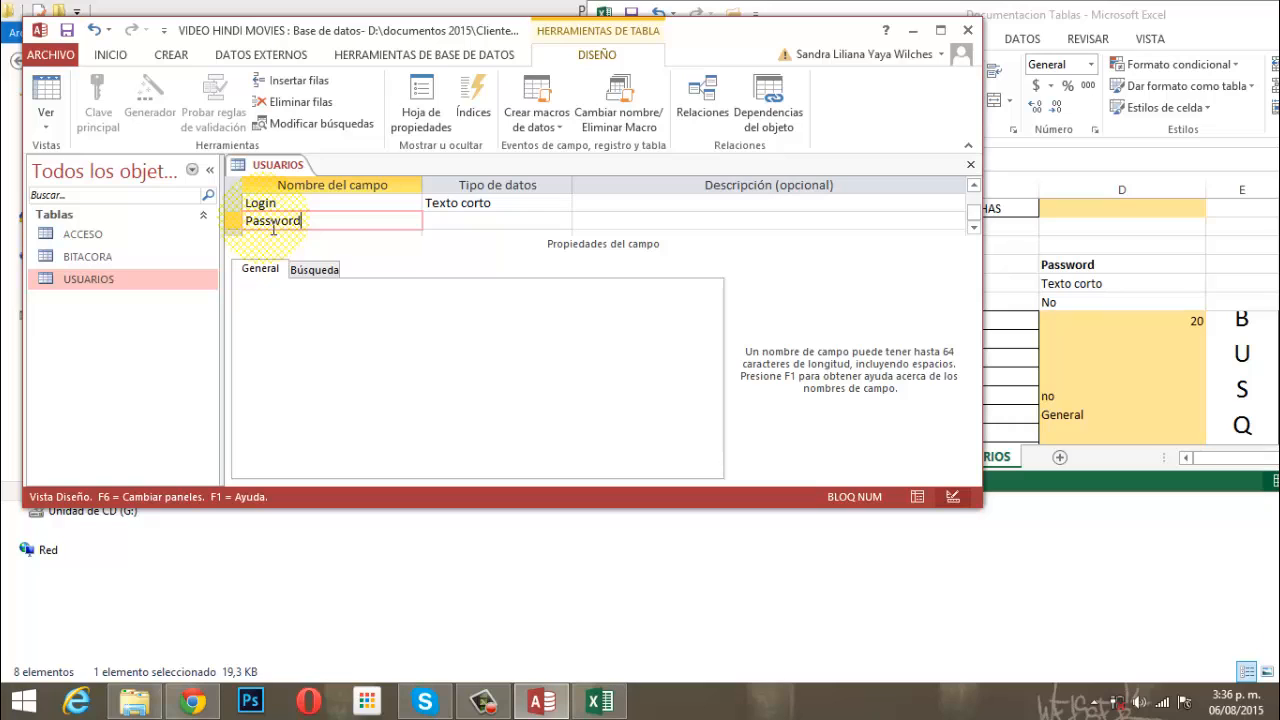
pyautogui.press('Tab')
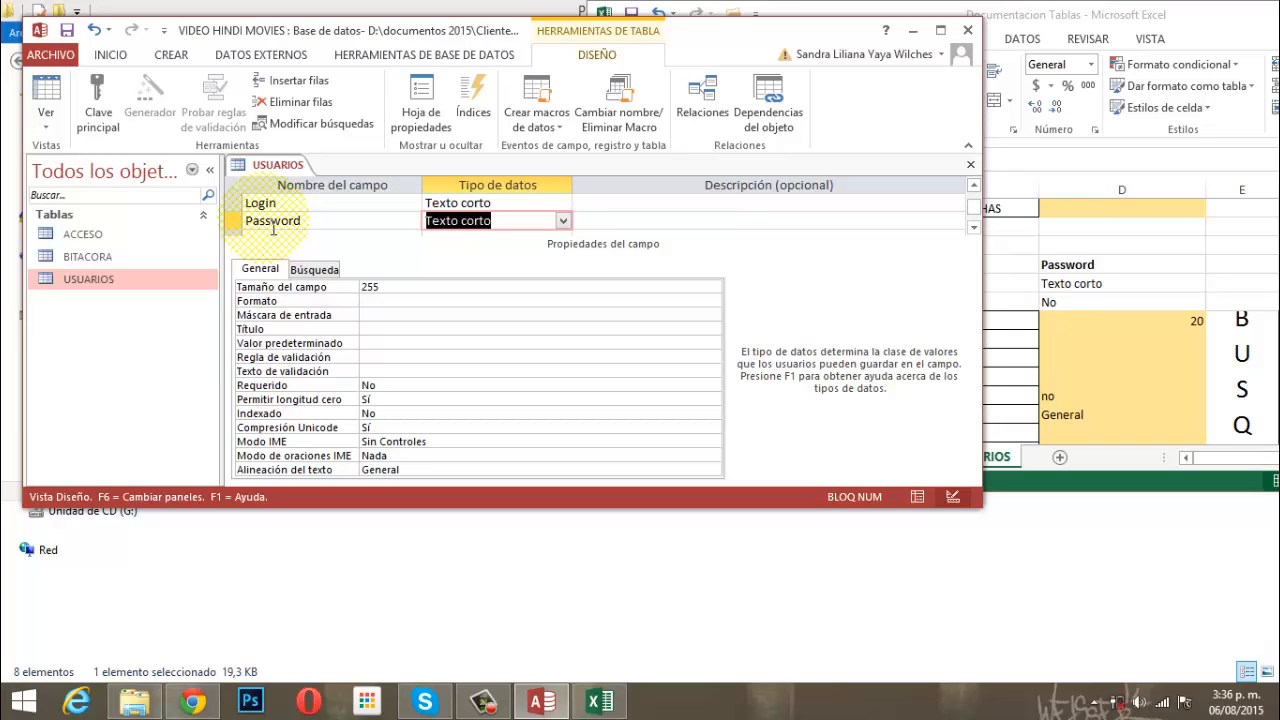
pyautogui.press('Tab')
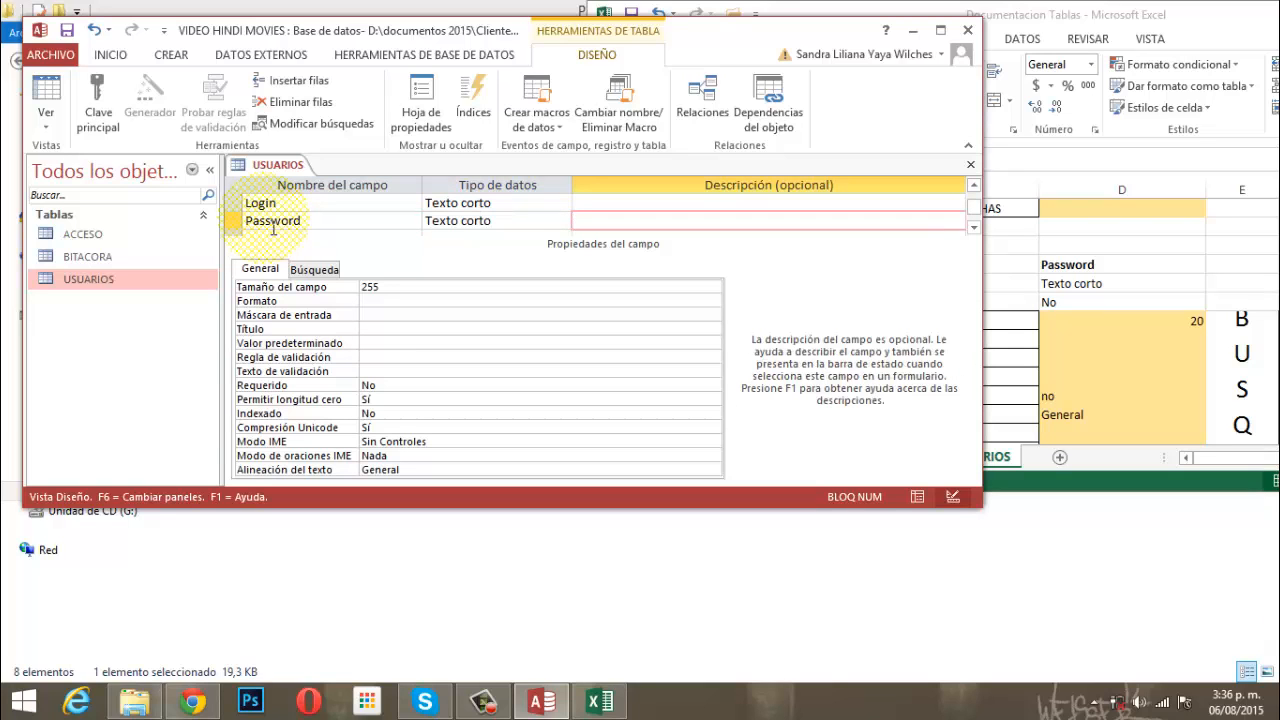
# Check the documented Password size in the Excel workbook and set the Password field's Tamaño del campo to 20 in Access.
pyautogui.click(401, 291)
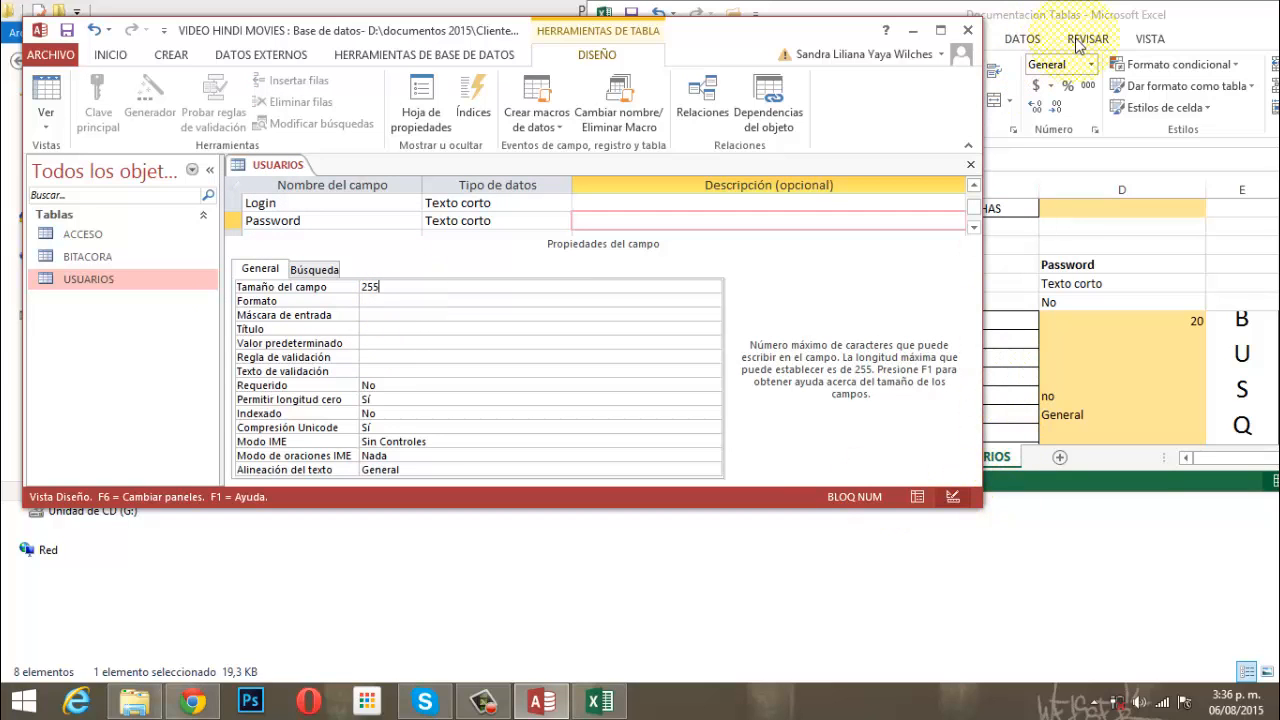
pyautogui.click(1147, 19)
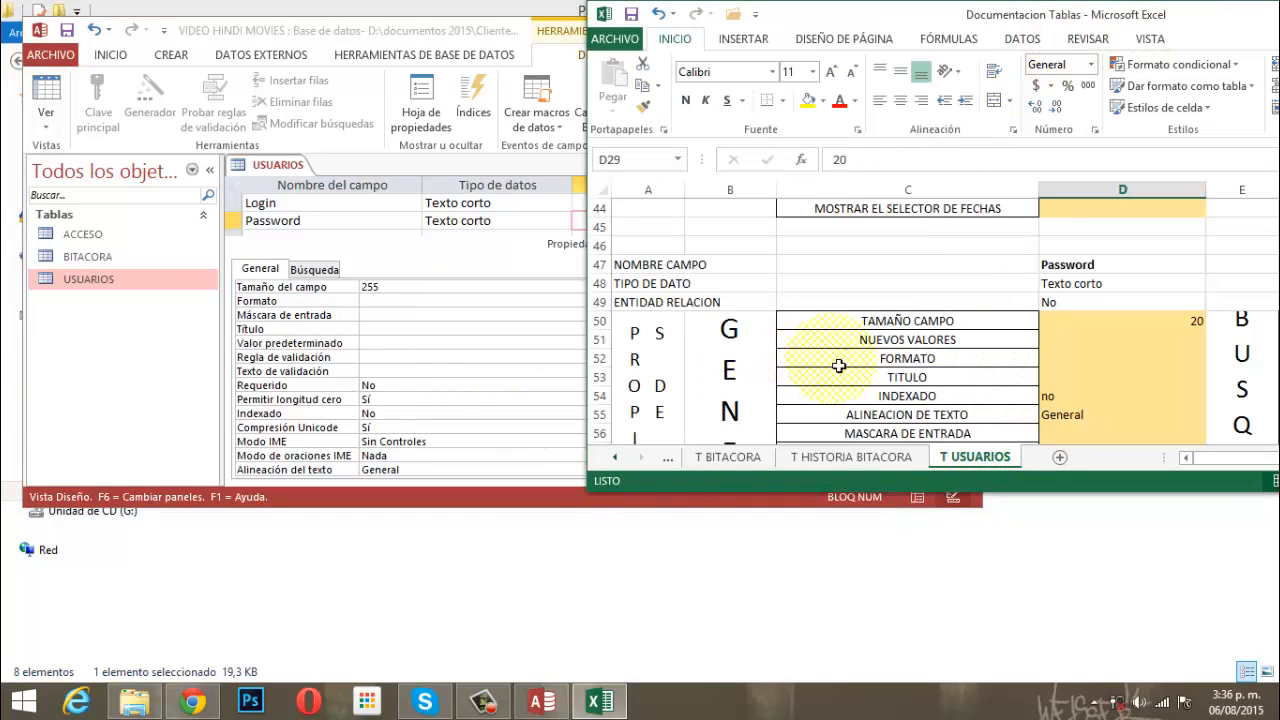
pyautogui.click(394, 287)
pyautogui.doubleClick(397, 289)
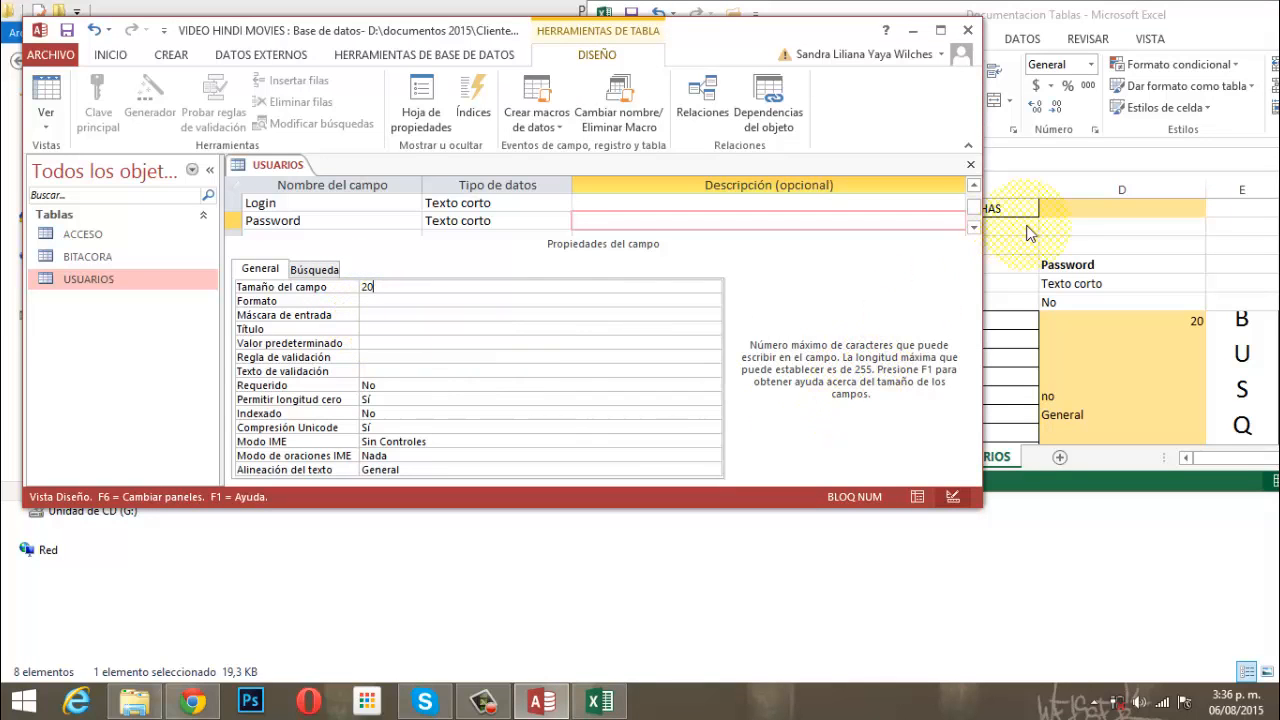
# Compare the Password field's general properties in Access with the values documented for it on the T USUARIOS sheet in Excel.
pyautogui.click(1063, 16)
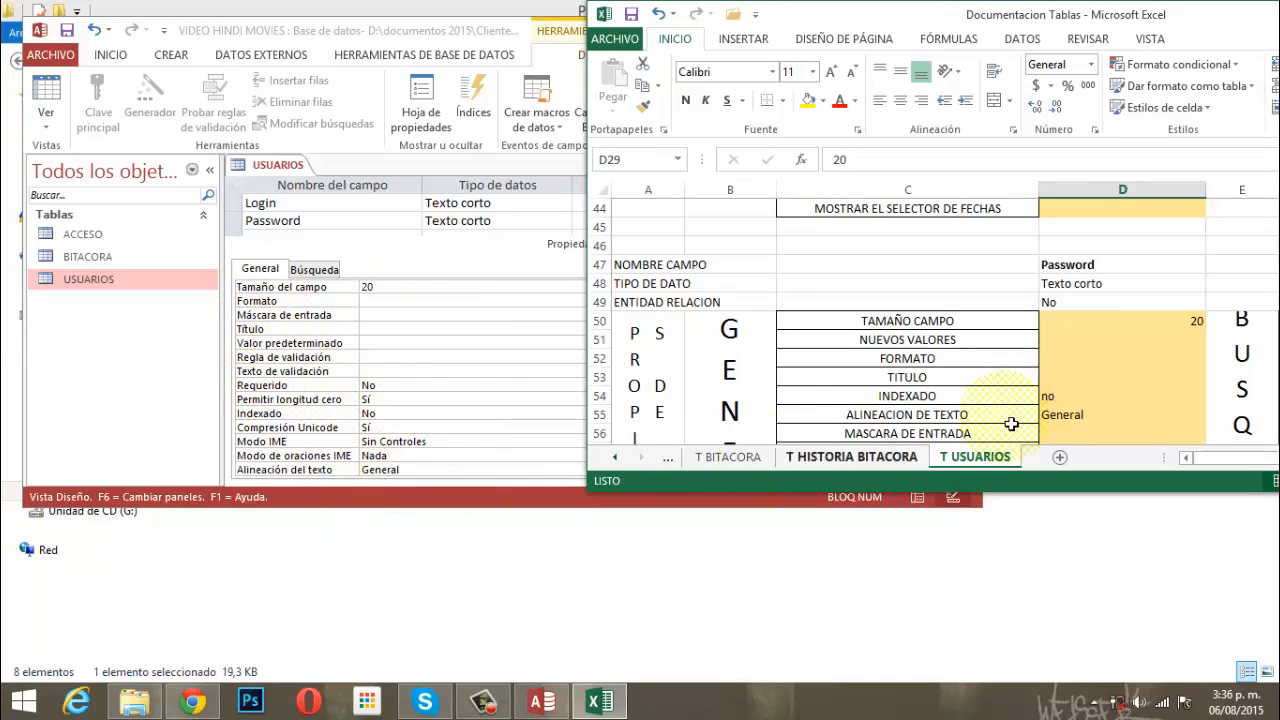
pyautogui.click(1084, 322)
pyautogui.press('Return')
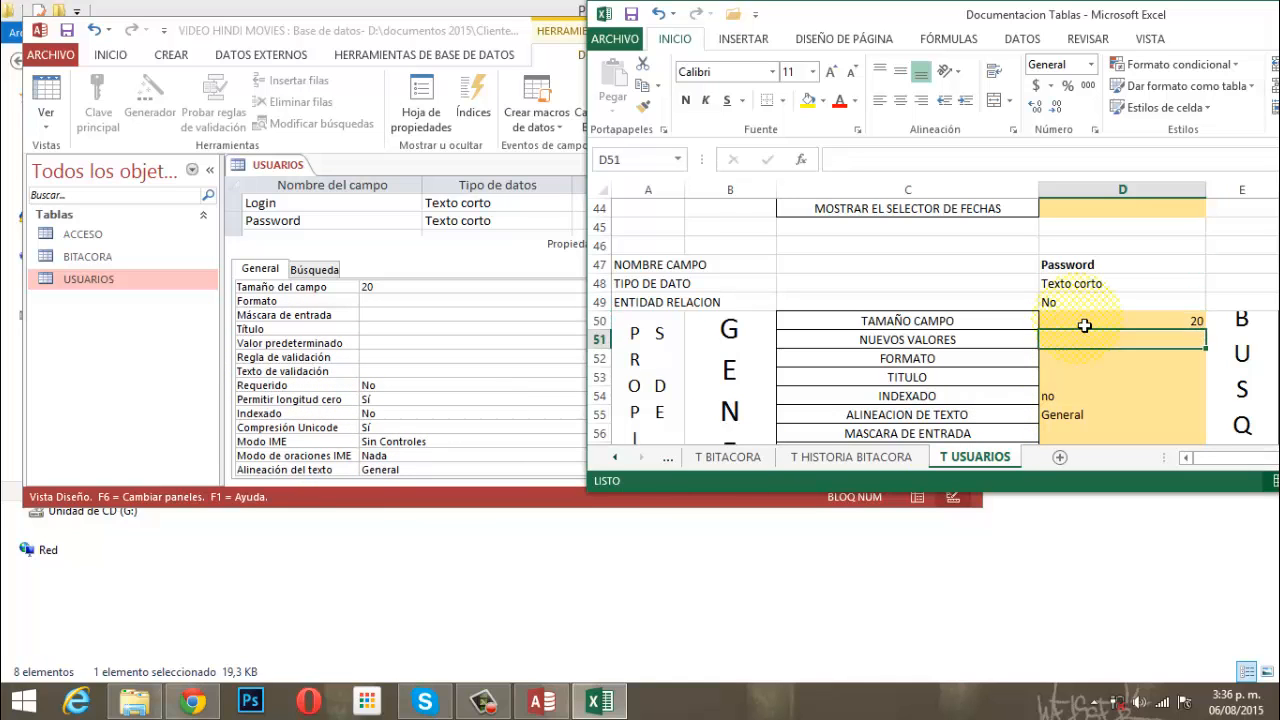
pyautogui.press('Return')
pyautogui.press('Return')
pyautogui.press('Return')
pyautogui.press('Return')
pyautogui.press('Return')
pyautogui.press('Return')
pyautogui.press('Return')
pyautogui.press('Return')
pyautogui.press('Return')
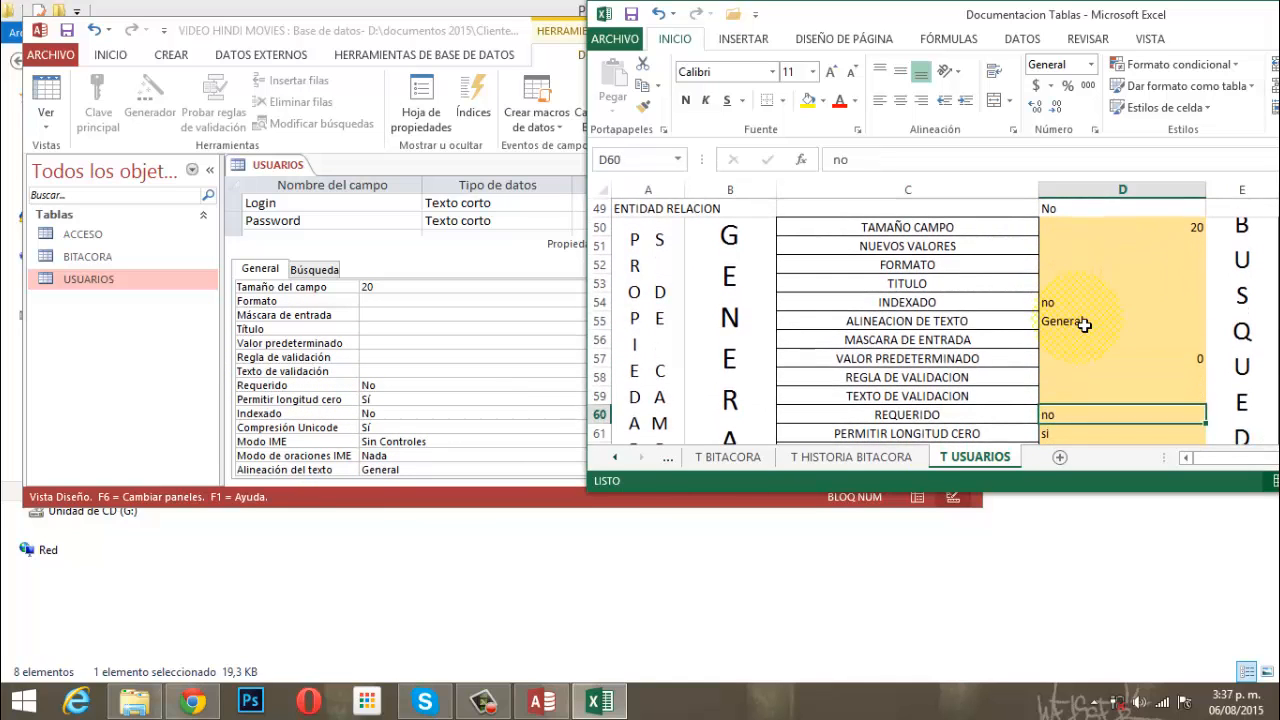
pyautogui.press('Up')
pyautogui.press('Up')
pyautogui.press('Up')
pyautogui.press('Up')
pyautogui.press('Up')
pyautogui.press('Up')
pyautogui.press('Up')
pyautogui.press('Up')
pyautogui.press('Up')
pyautogui.press('Up')
pyautogui.press('Up')
pyautogui.press('Up')
pyautogui.press('Up')
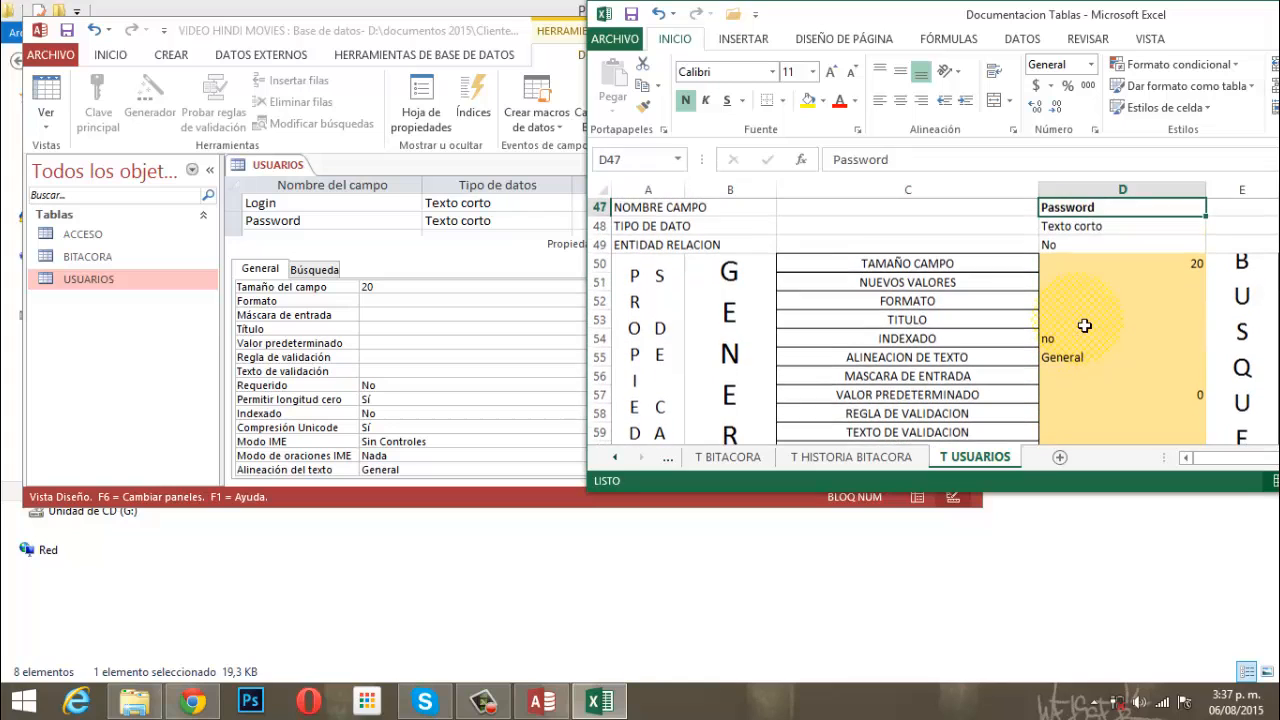
pyautogui.press('Down')
pyautogui.press('Down')
pyautogui.press('Down')
pyautogui.press('Down')
pyautogui.press('Down')
pyautogui.press('Down')
pyautogui.press('Down')
pyautogui.press('Down')
pyautogui.press('Down')
pyautogui.press('Down')
pyautogui.press('Down')
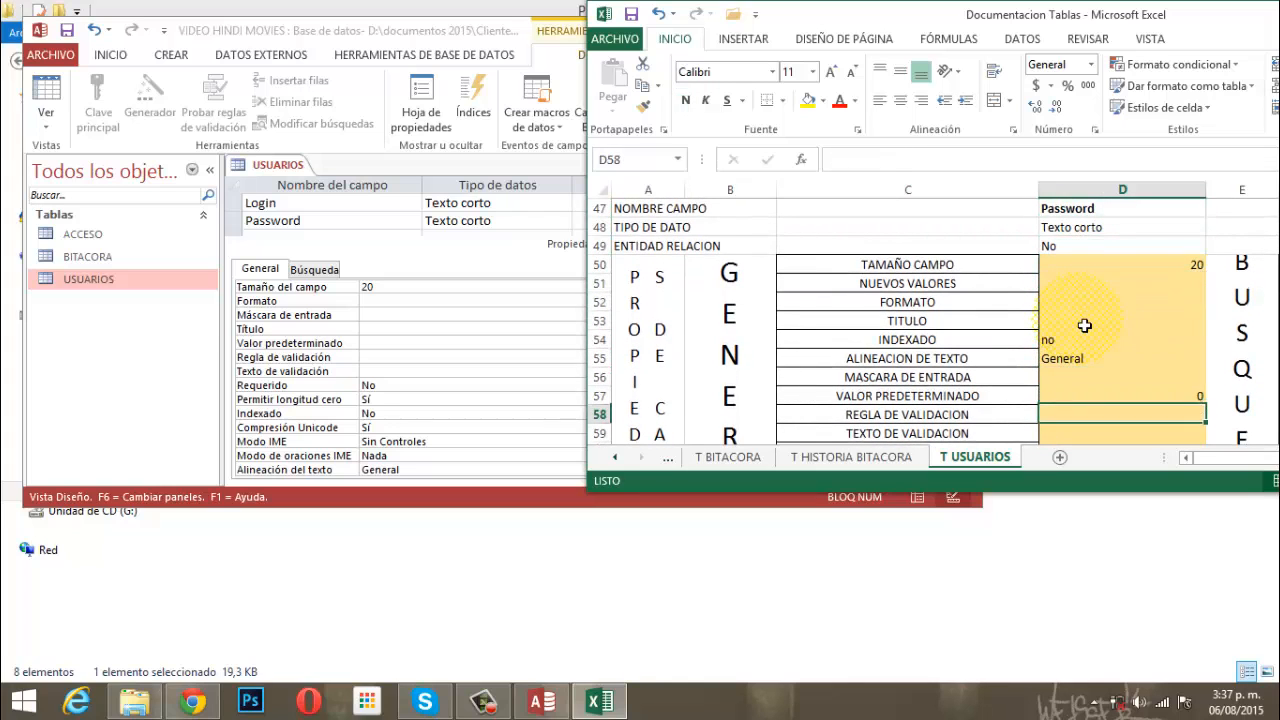
pyautogui.press('Down')
pyautogui.press('Down')
pyautogui.press('Down')
pyautogui.press('Down')
pyautogui.press('Down')
pyautogui.press('Down')
pyautogui.press('Down')
pyautogui.press('Down')
pyautogui.press('Down')
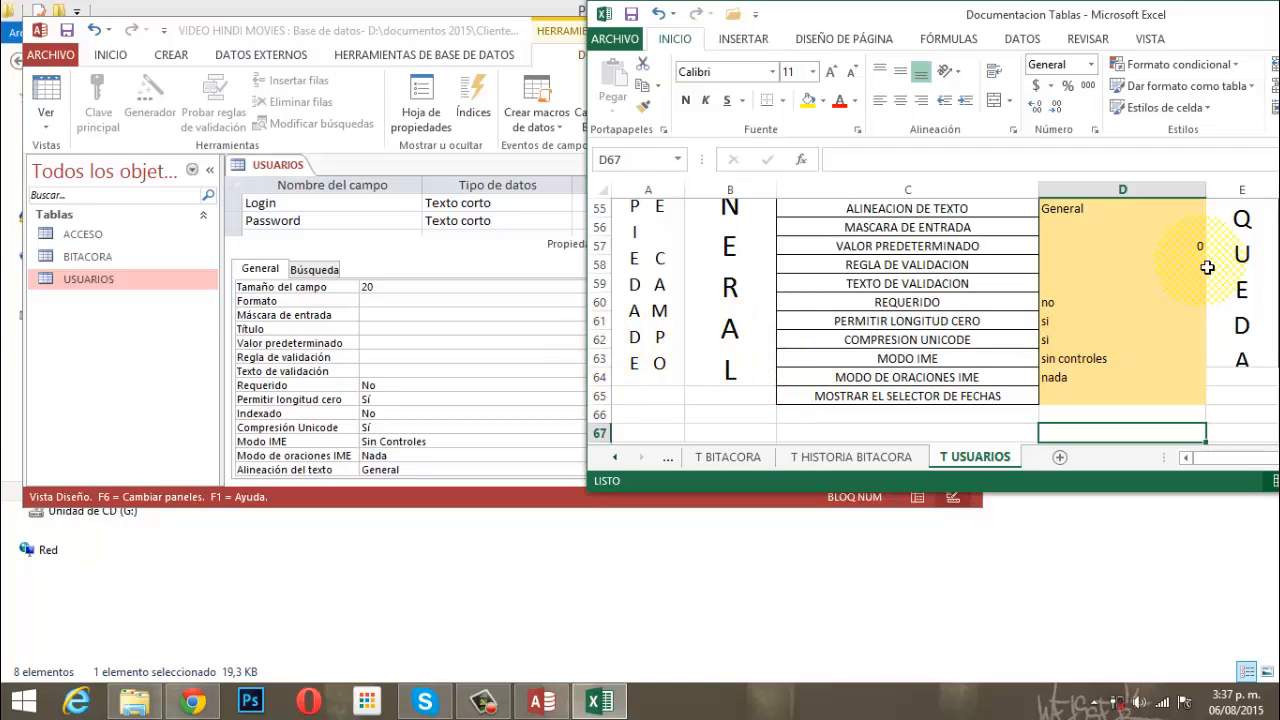
# Examine the Búsqueda section of the Password documentation on the T USUARIOS sheet for any lookup properties to apply.
pyautogui.click(1163, 392)
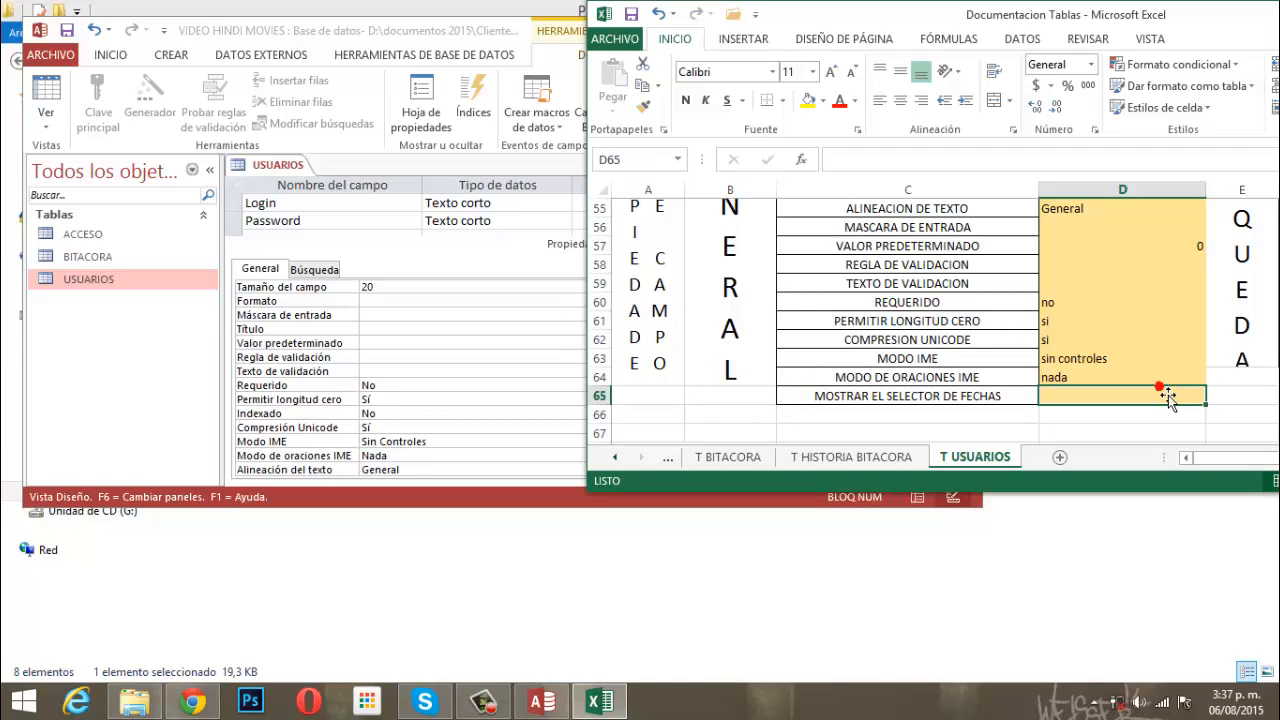
pyautogui.press('Right')
pyautogui.press('Right')
pyautogui.press('Right')
pyautogui.press('Right')
pyautogui.press('Right')
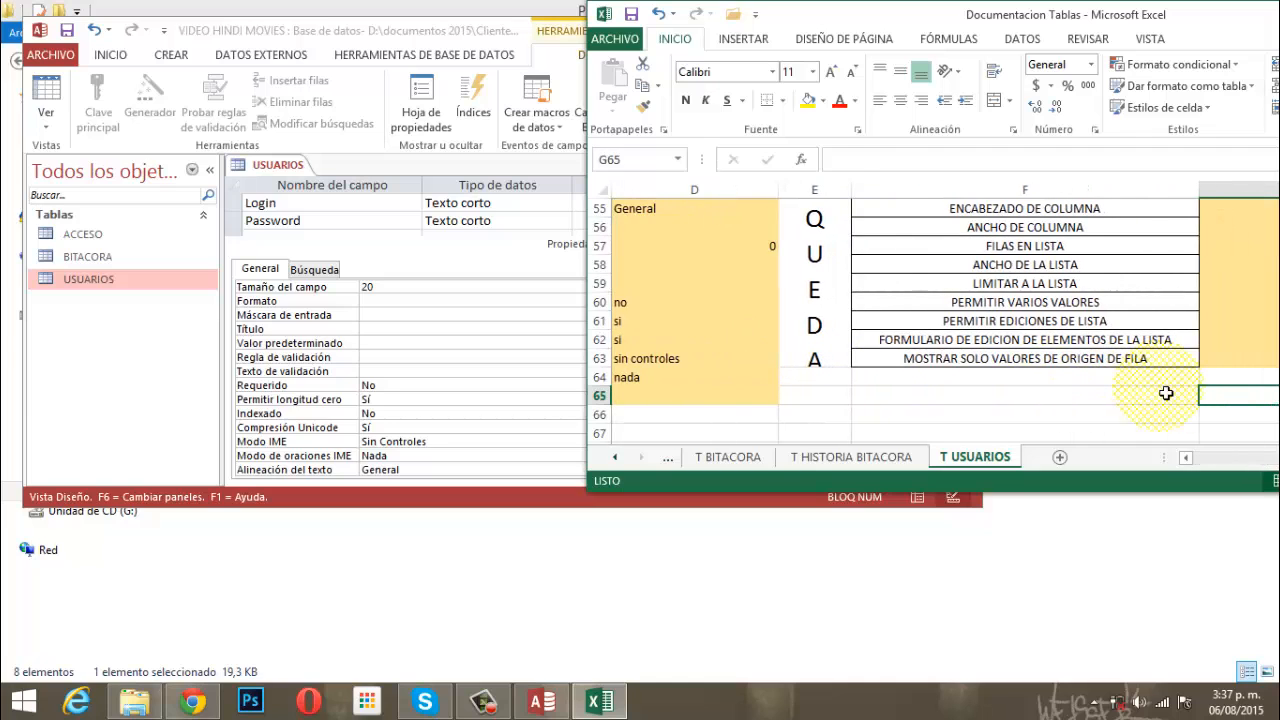
pyautogui.press('Left')
pyautogui.press('Left')
pyautogui.press('Left')
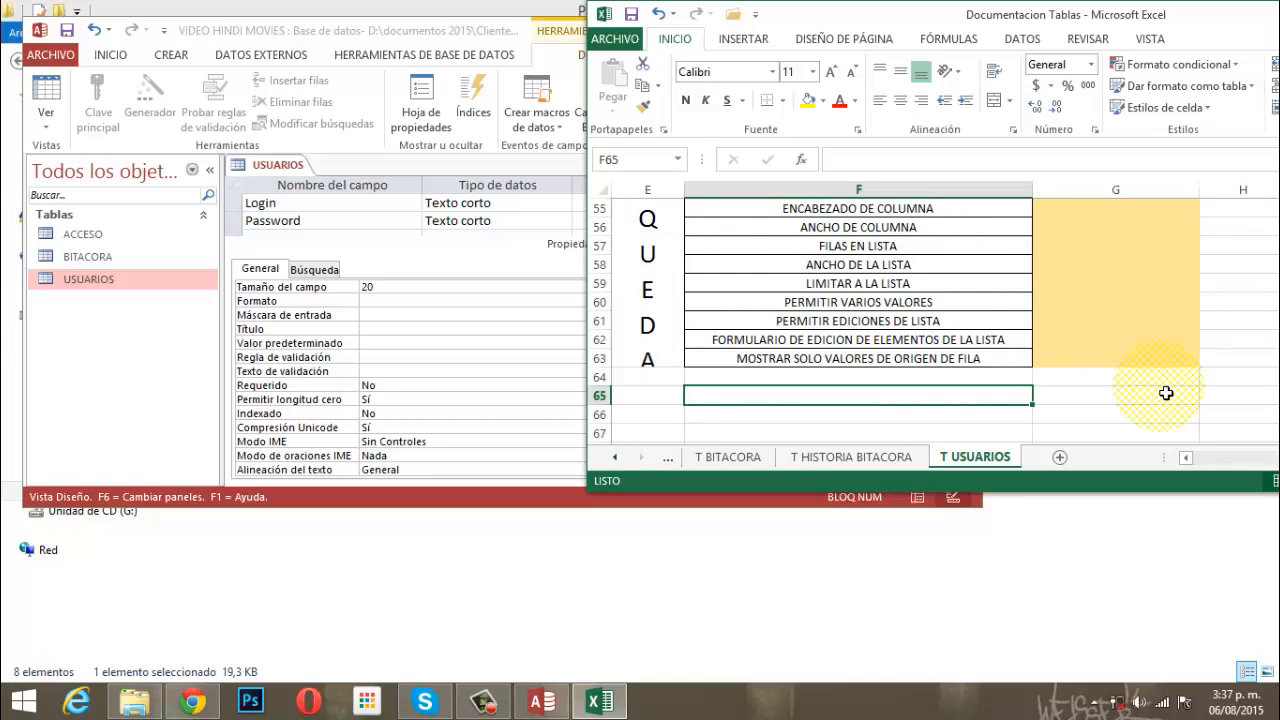
pyautogui.press('Up')
pyautogui.press('Up')
pyautogui.press('Up')
pyautogui.press('Up')
pyautogui.press('Up')
pyautogui.press('Up')
pyautogui.press('Up')
pyautogui.press('Up')
pyautogui.press('Up')
pyautogui.press('Up')
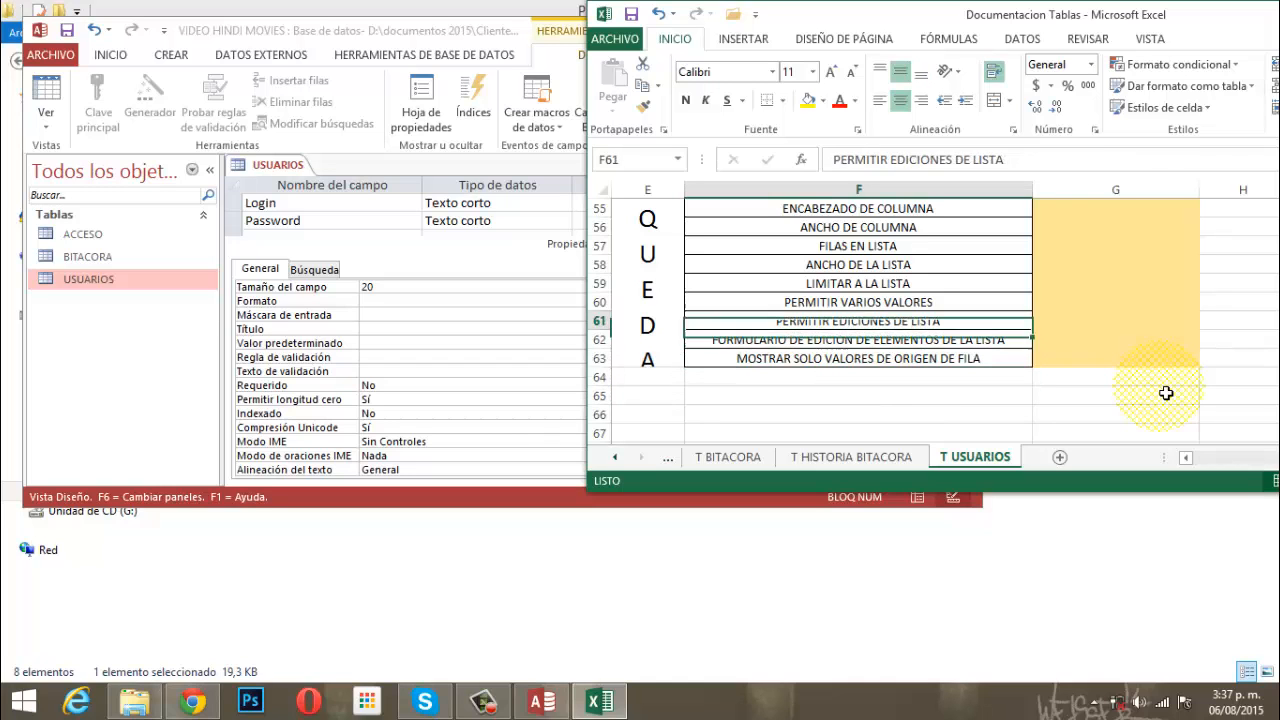
pyautogui.press('Up')
pyautogui.press('Up')
pyautogui.press('Up')
pyautogui.press('Up')
pyautogui.press('Up')
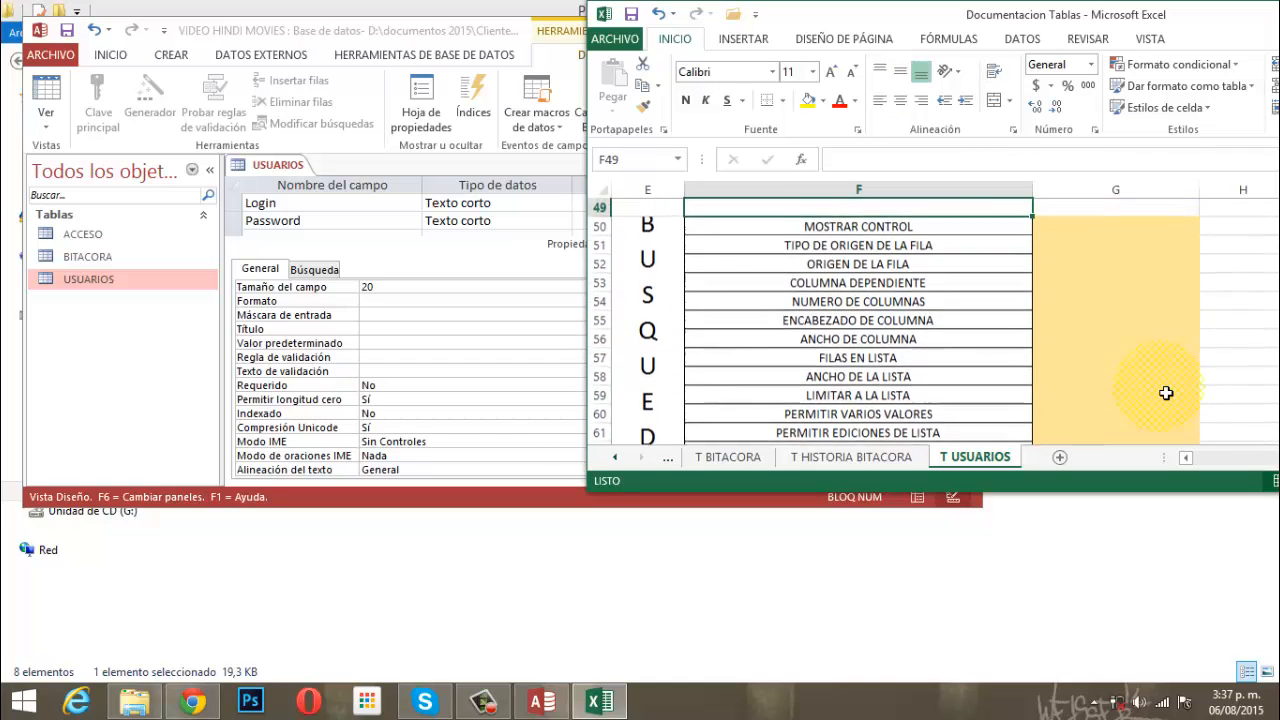
pyautogui.press('Down')
pyautogui.press('Down')
pyautogui.press('Down')
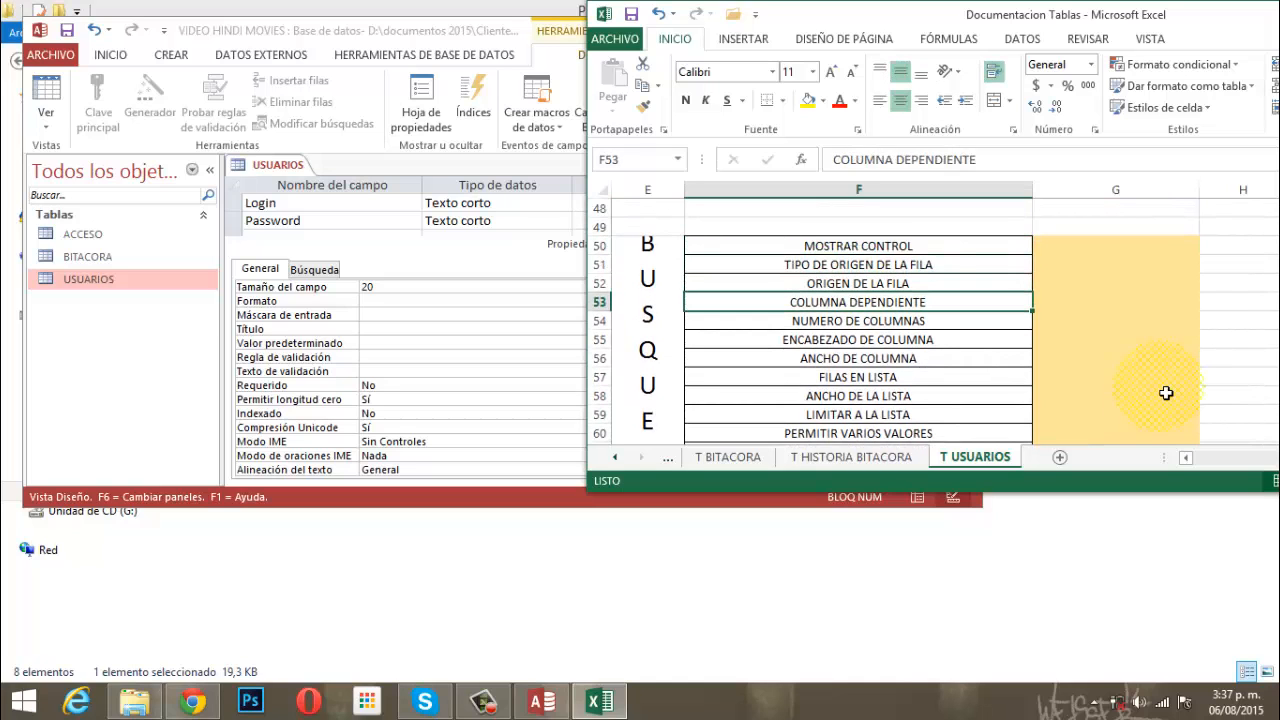
pyautogui.press('Left')
pyautogui.press('Left')
pyautogui.press('Left')
pyautogui.press('Left')
pyautogui.press('Up')
pyautogui.press('Up')
pyautogui.press('Up')
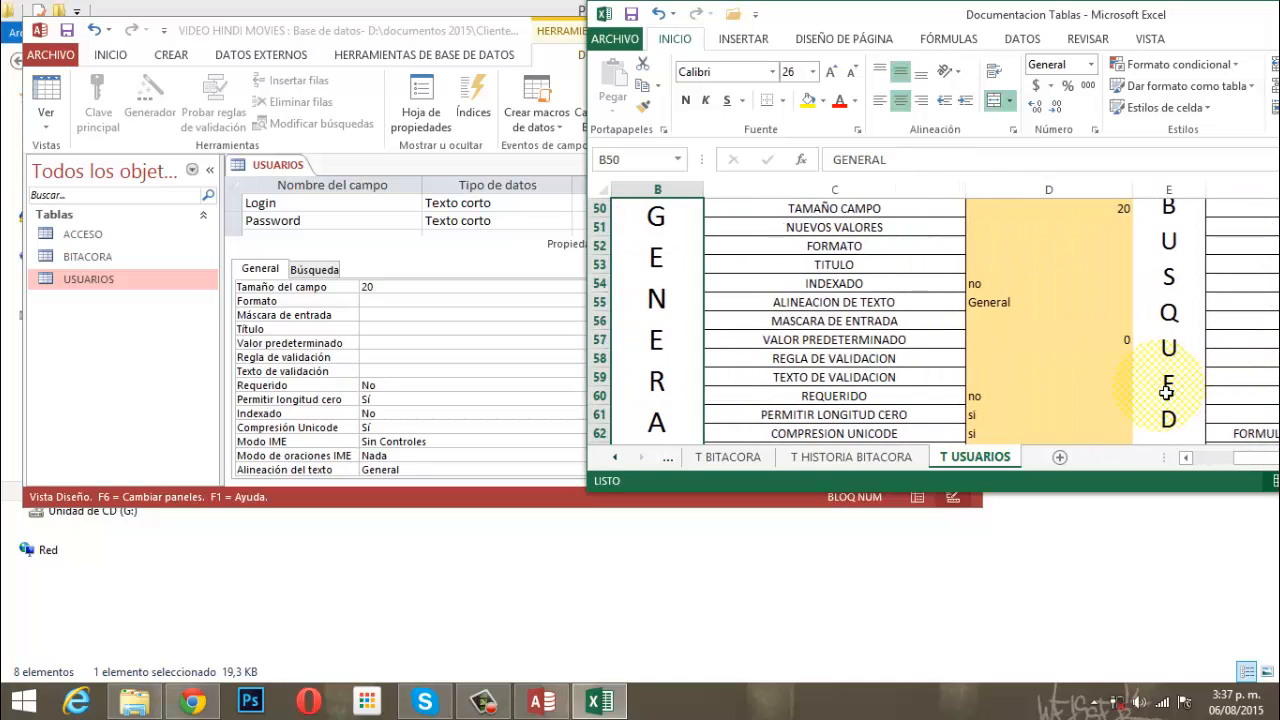
# Find the next documented field below Password on the T USUARIOS sheet and select its name.
pyautogui.press('Down')
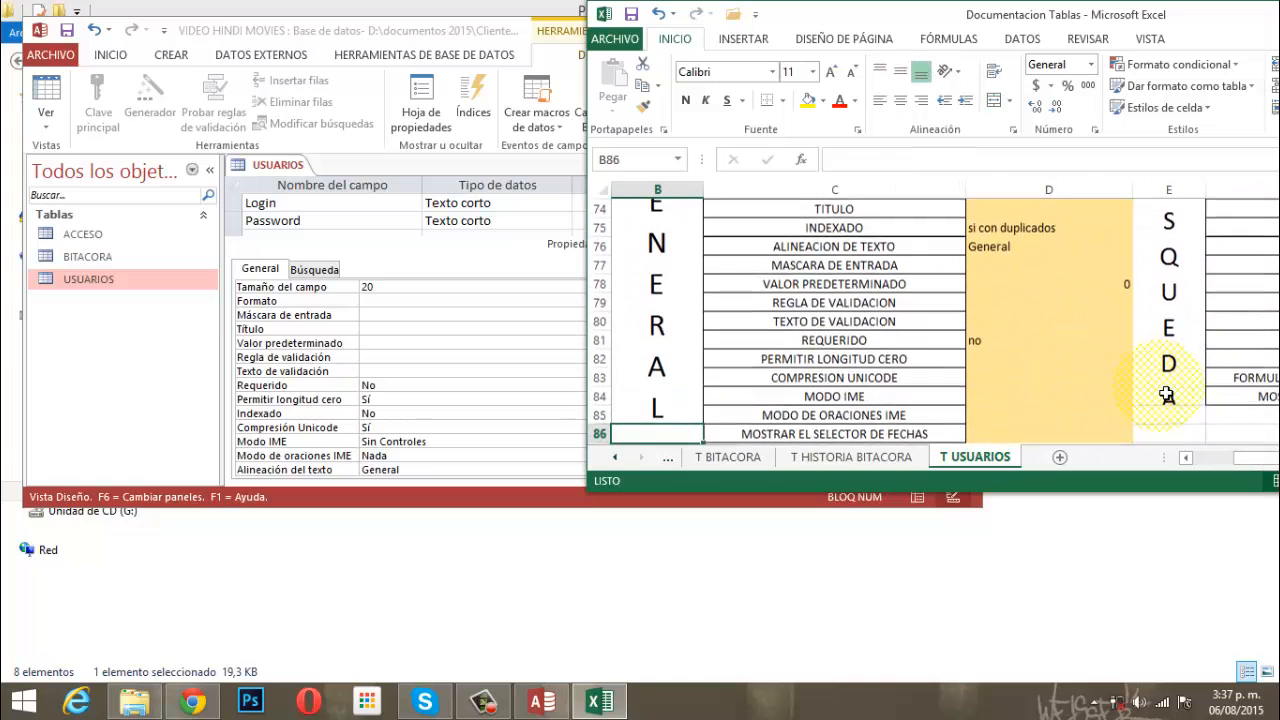
pyautogui.press('Up')
pyautogui.press('Up')
pyautogui.press('Up')
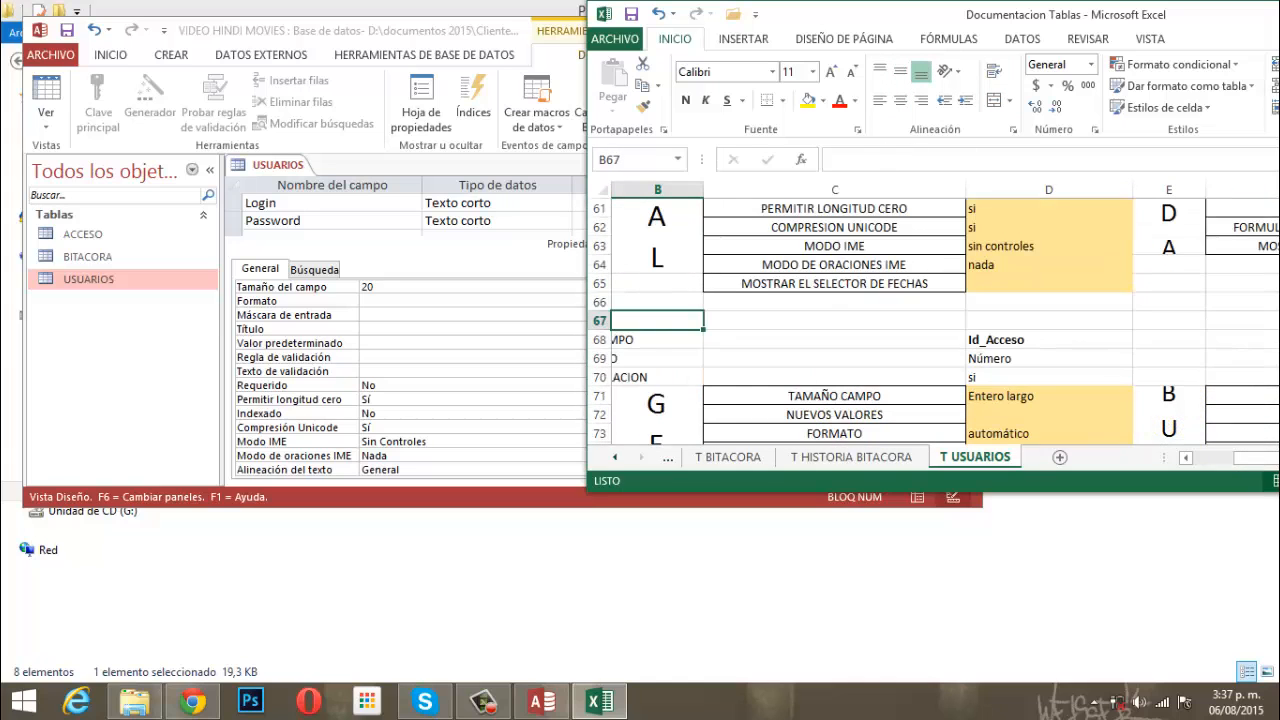
pyautogui.click(1004, 343)
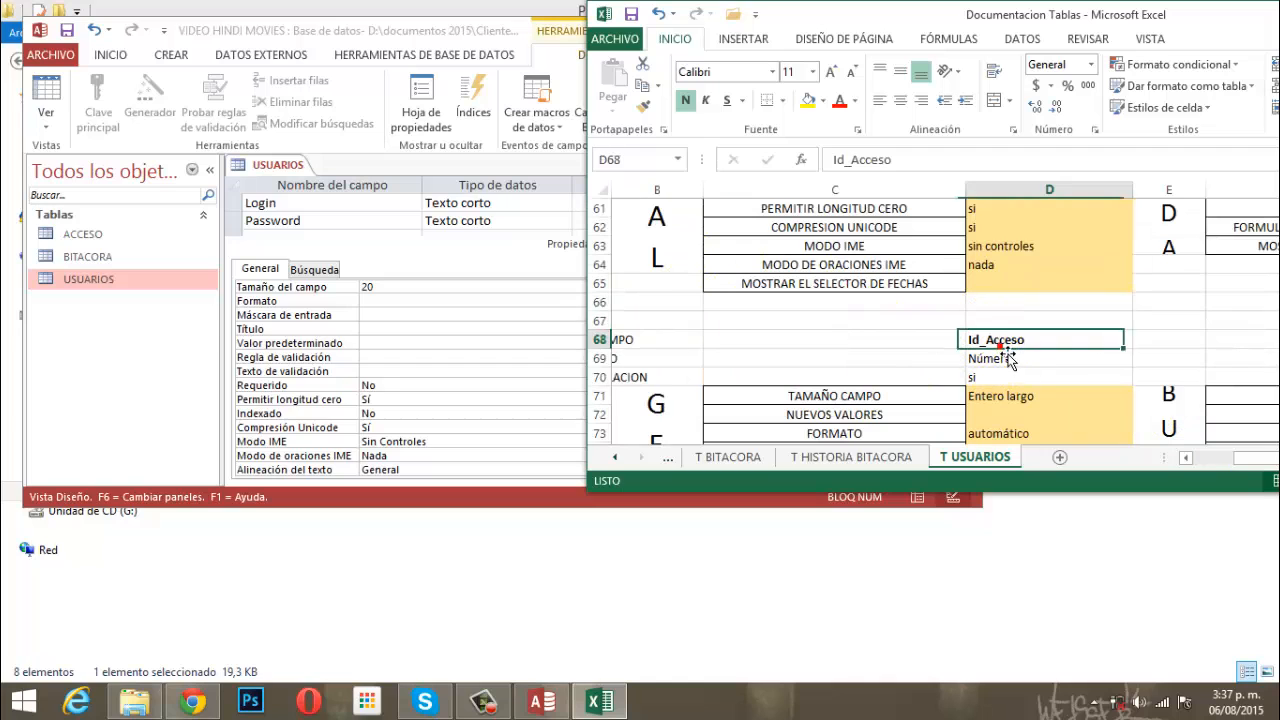
# Switch back to Access and save the design of the USUARIOS table with the Password field.
pyautogui.click(260, 165)
pyautogui.rightClick(260, 165)
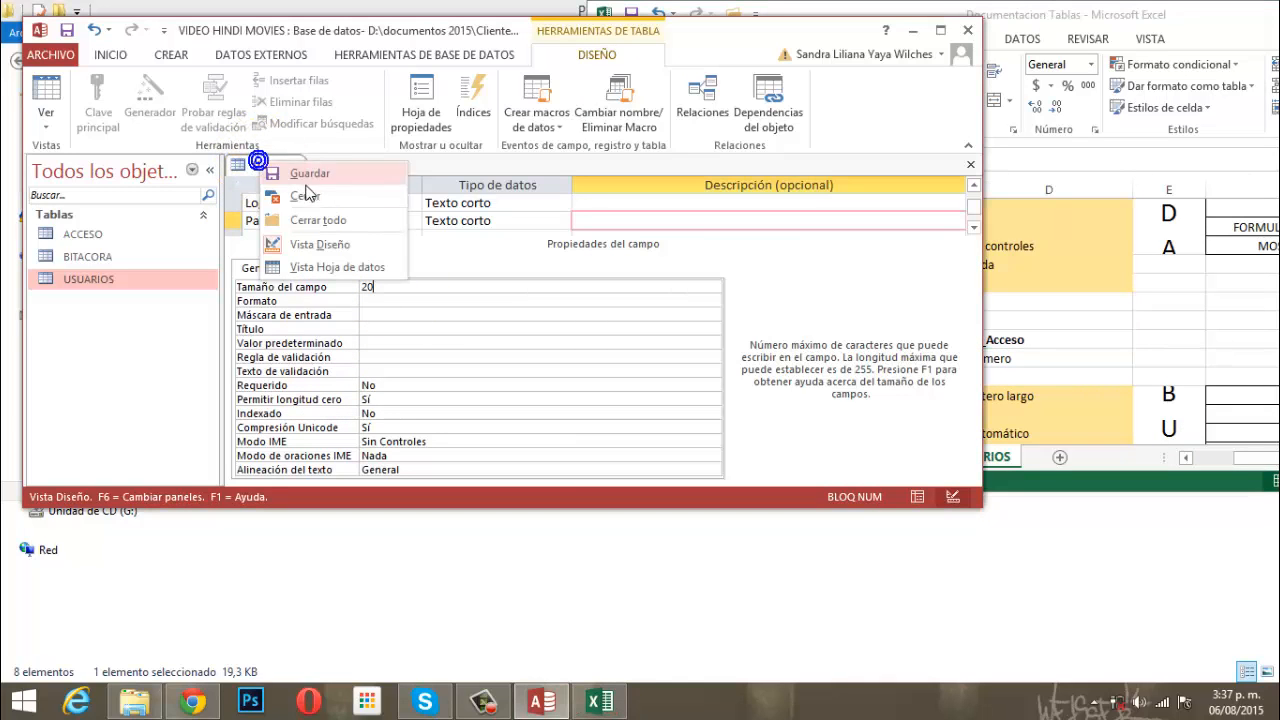
pyautogui.click(309, 175)
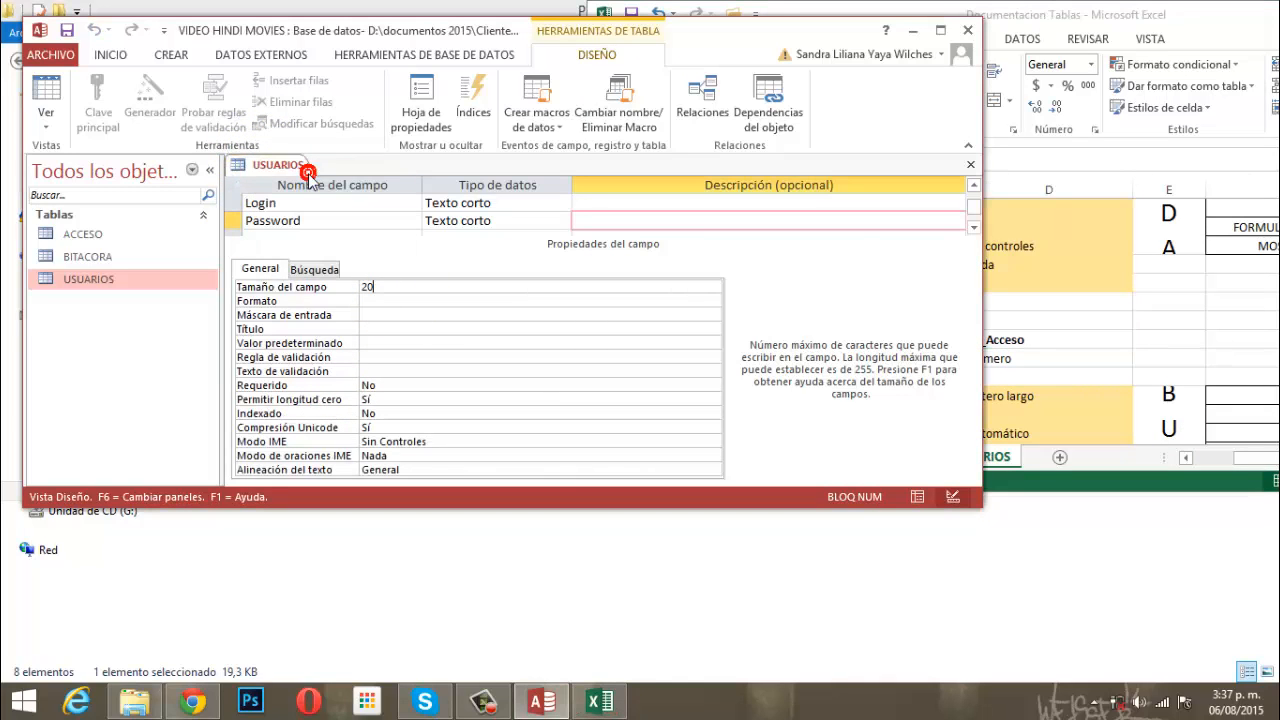
# Add the field Id_Acceso below Password in Access and give it the data type Número as documented in Excel.
pyautogui.click(973, 227)
pyautogui.click(331, 222)
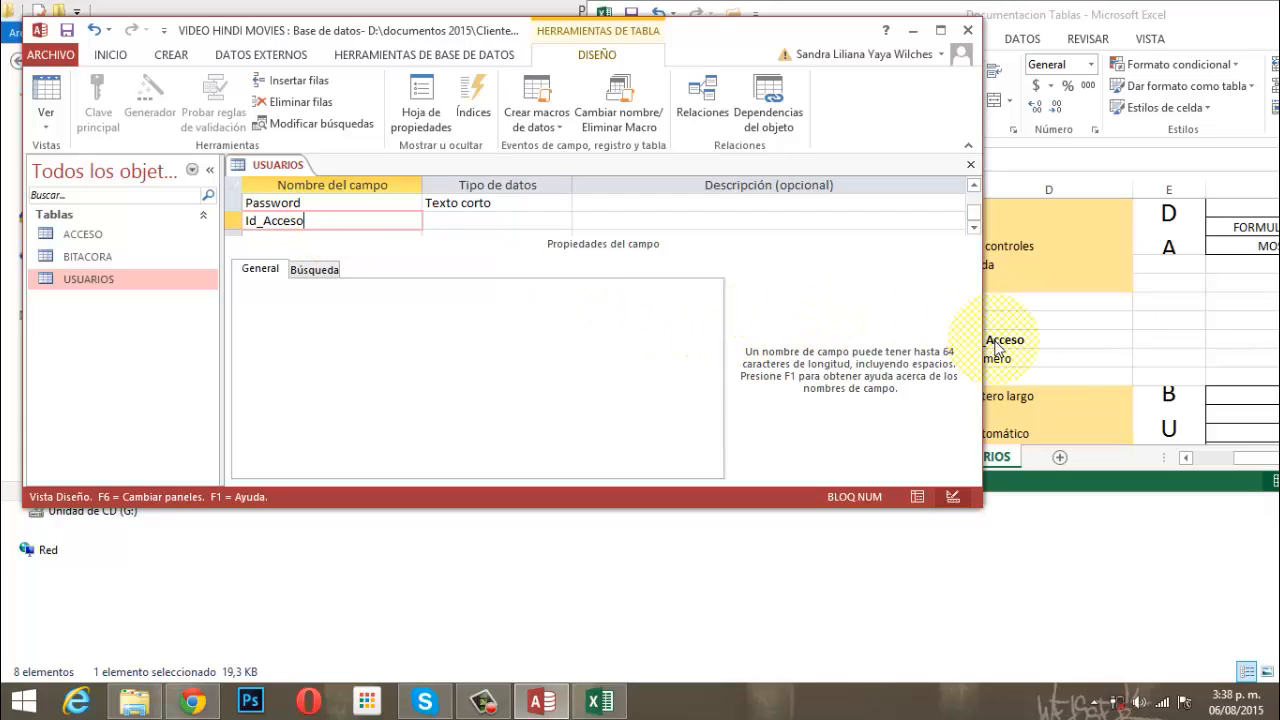
pyautogui.click(1047, 344)
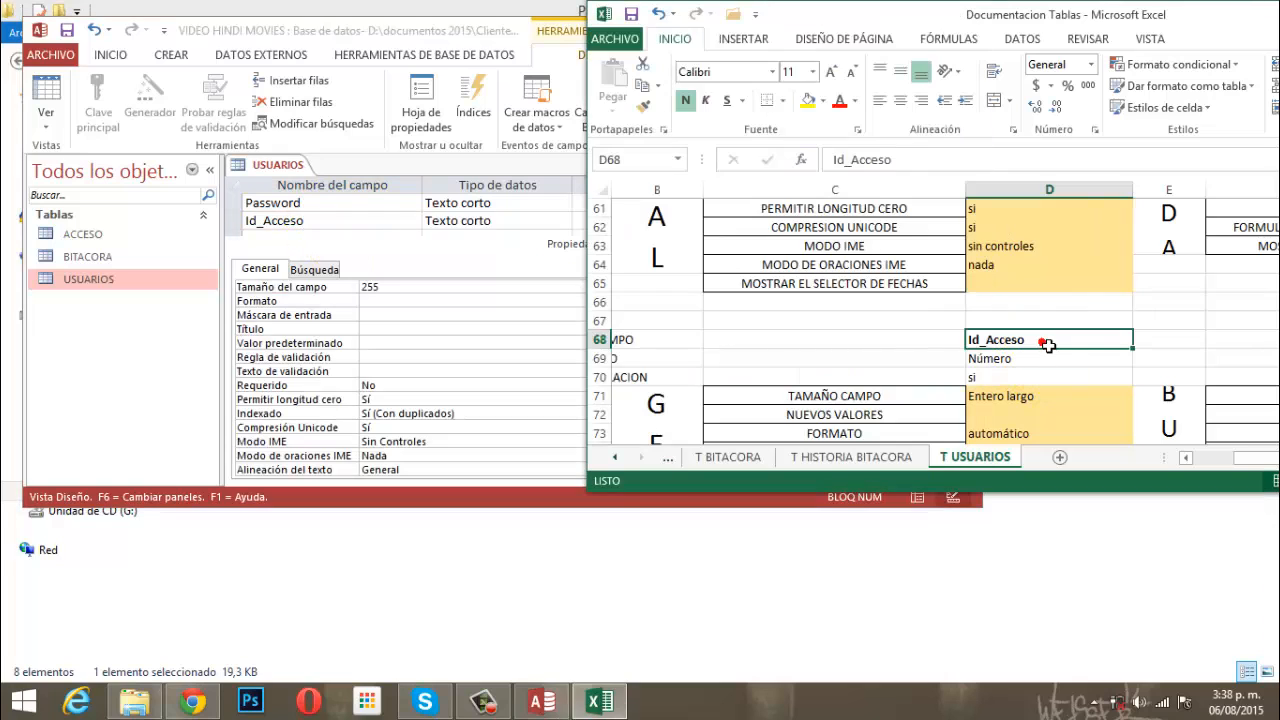
pyautogui.click(476, 224)
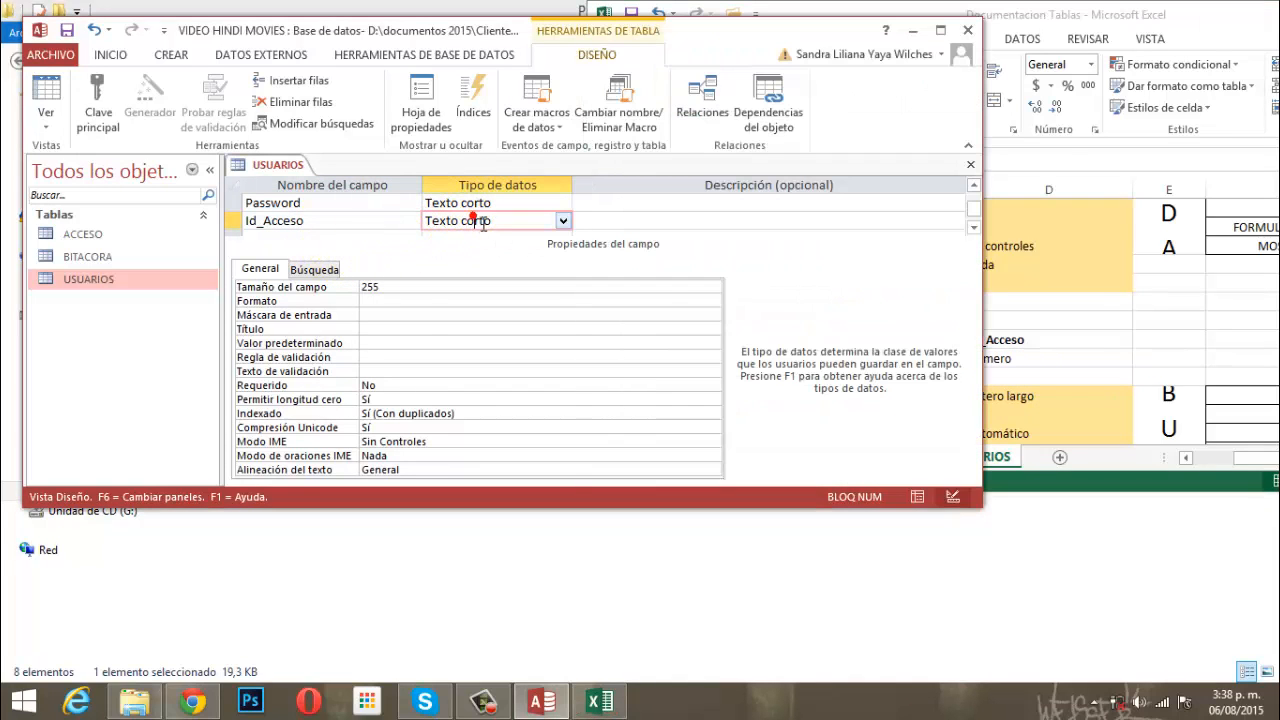
pyautogui.click(563, 220)
pyautogui.click(444, 276)
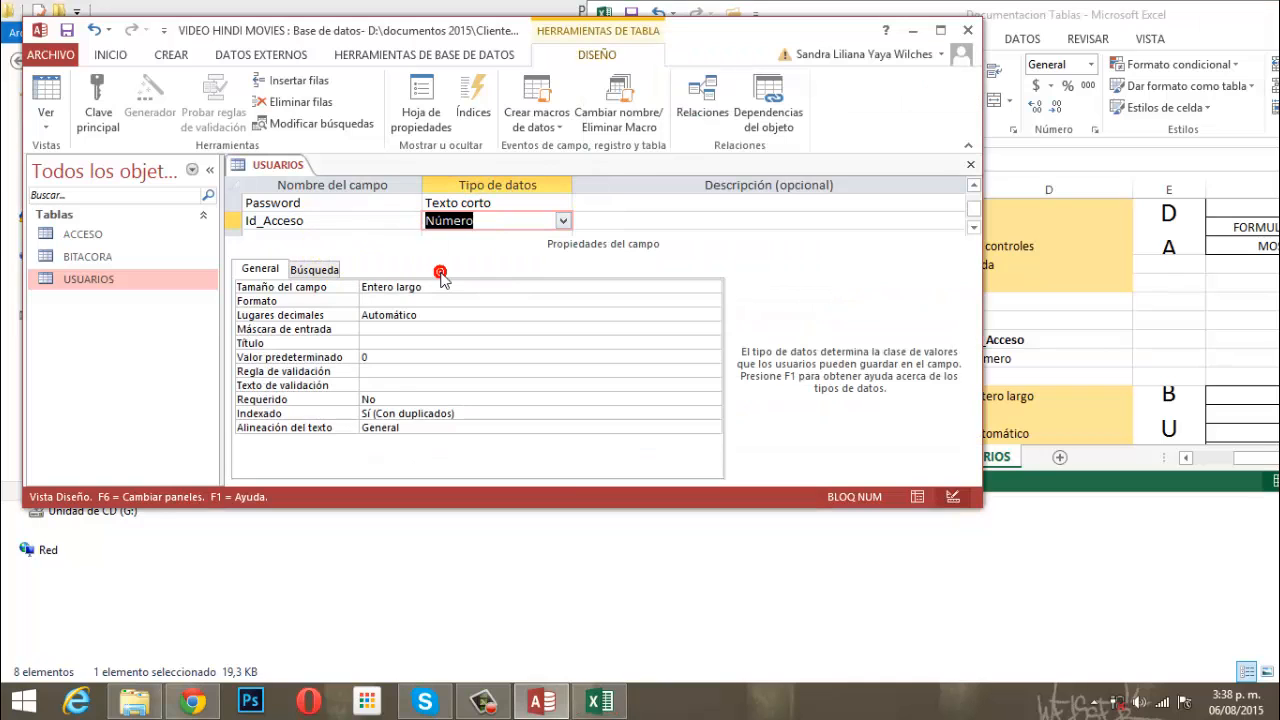
pyautogui.click(619, 221)
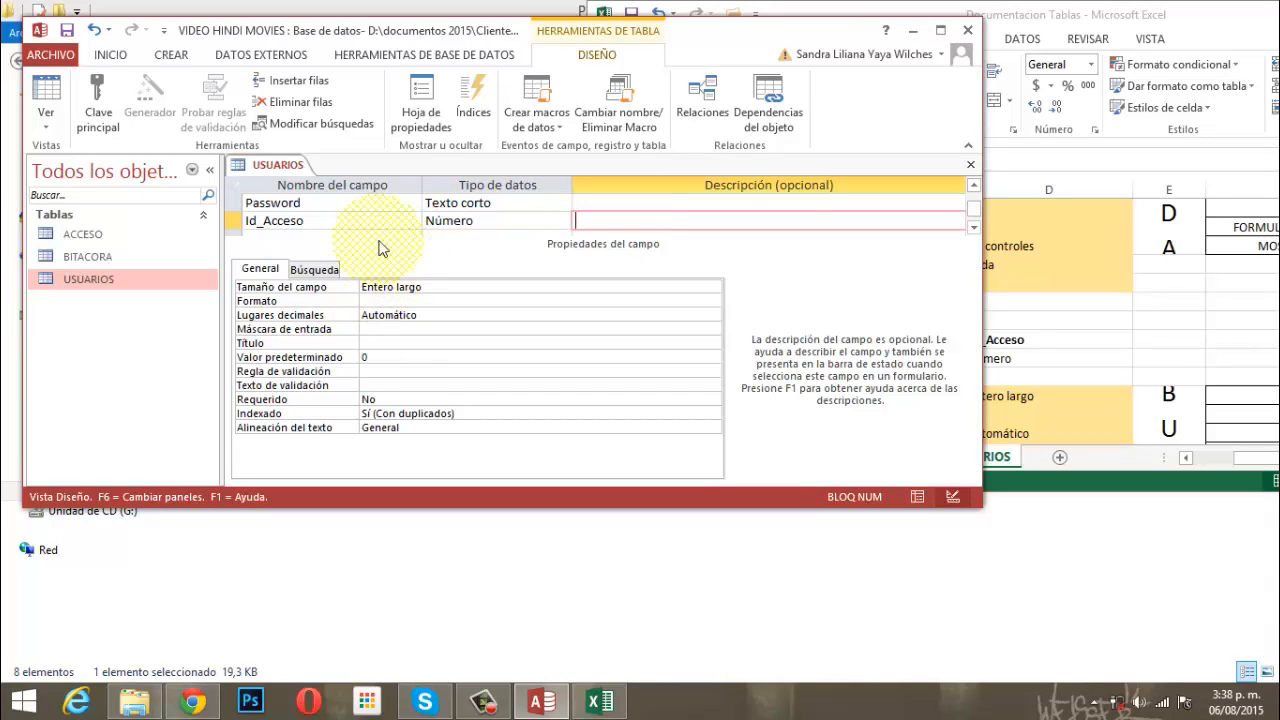
pyautogui.click(337, 220)
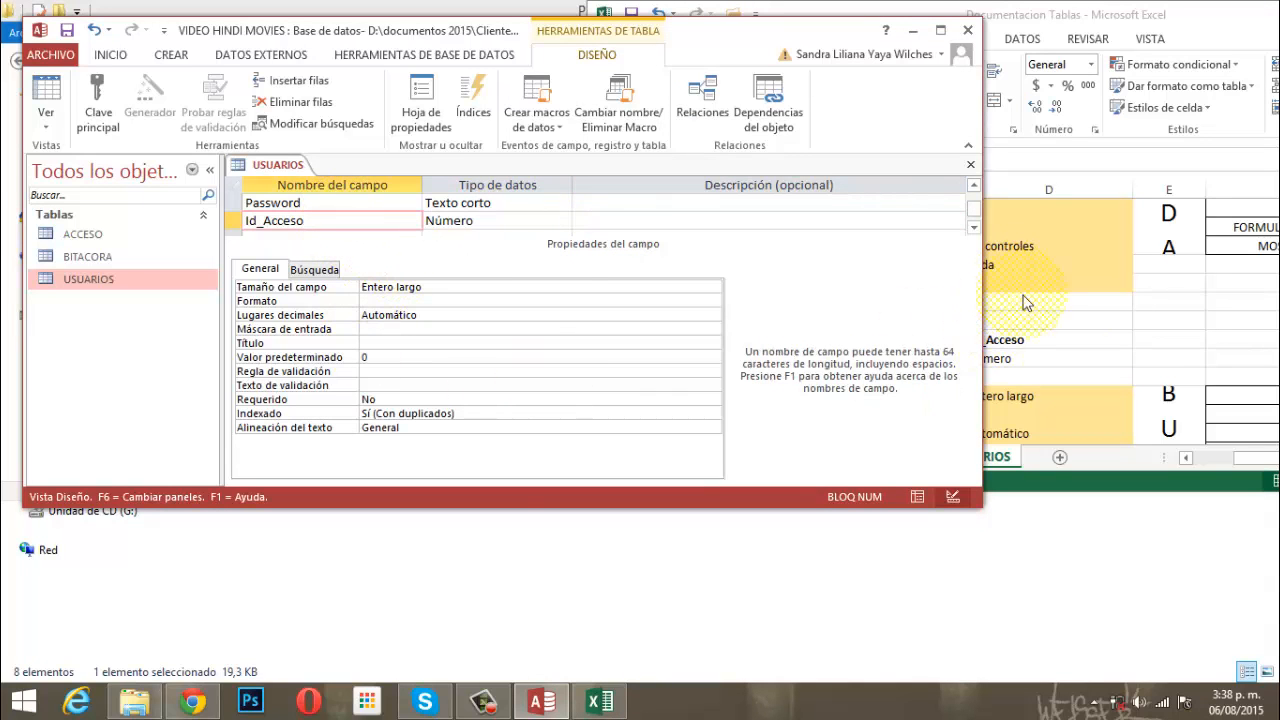
# Compare the Id_Acceso field's general properties in Access with the values documented for it on the T USUARIOS sheet in Excel.
pyautogui.click(1075, 341)
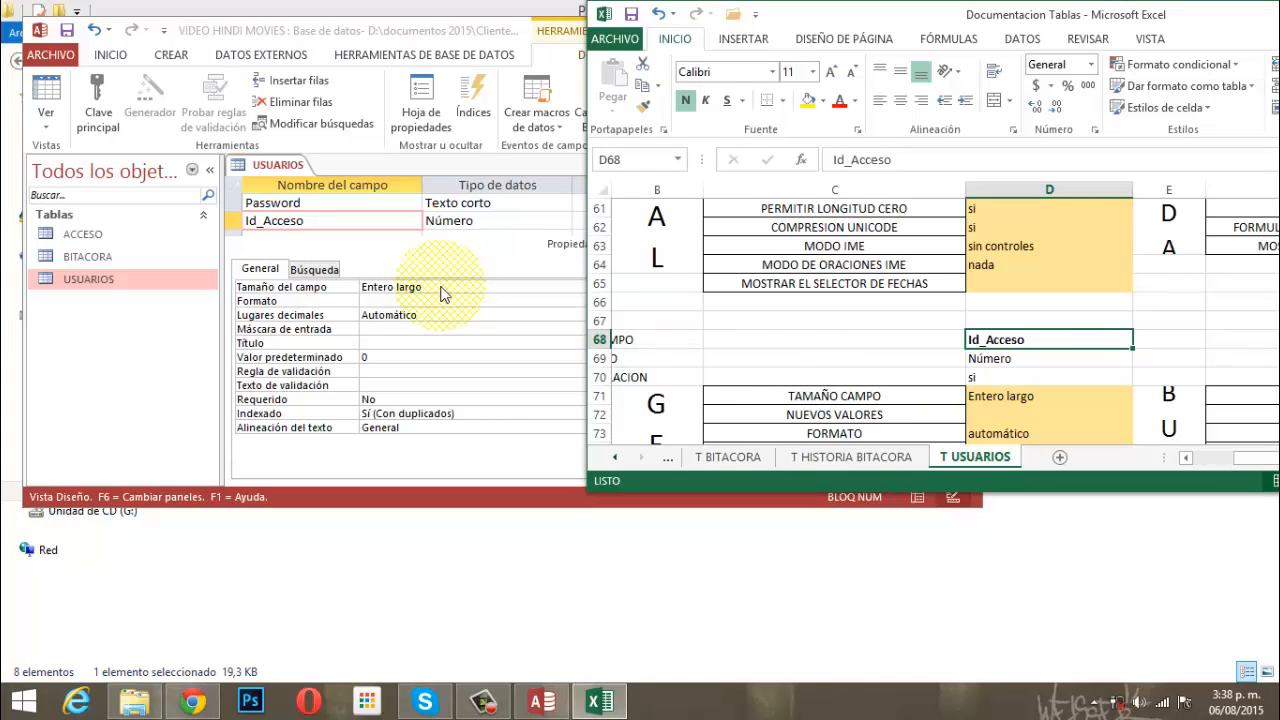
pyautogui.click(1070, 402)
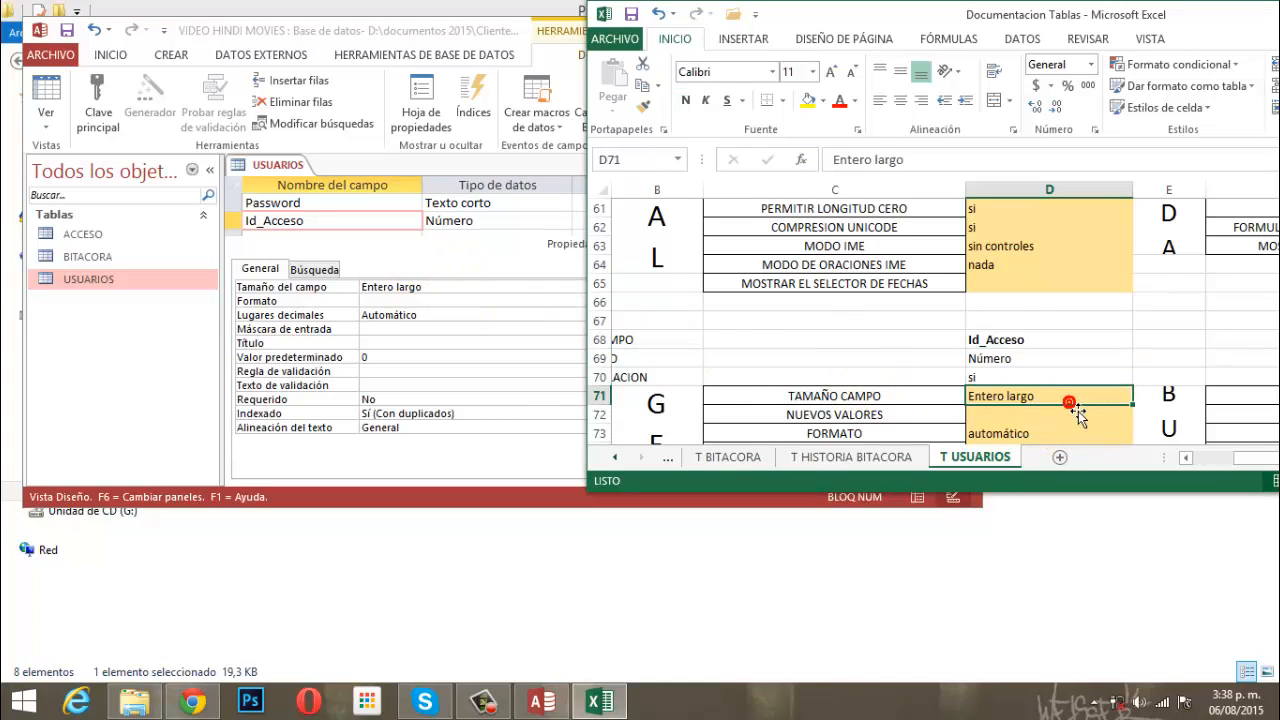
pyautogui.press('Down')
pyautogui.press('Down')
pyautogui.press('Down')
pyautogui.press('Down')
pyautogui.press('Down')
pyautogui.press('Down')
pyautogui.press('Down')
pyautogui.press('Down')
pyautogui.press('Down')
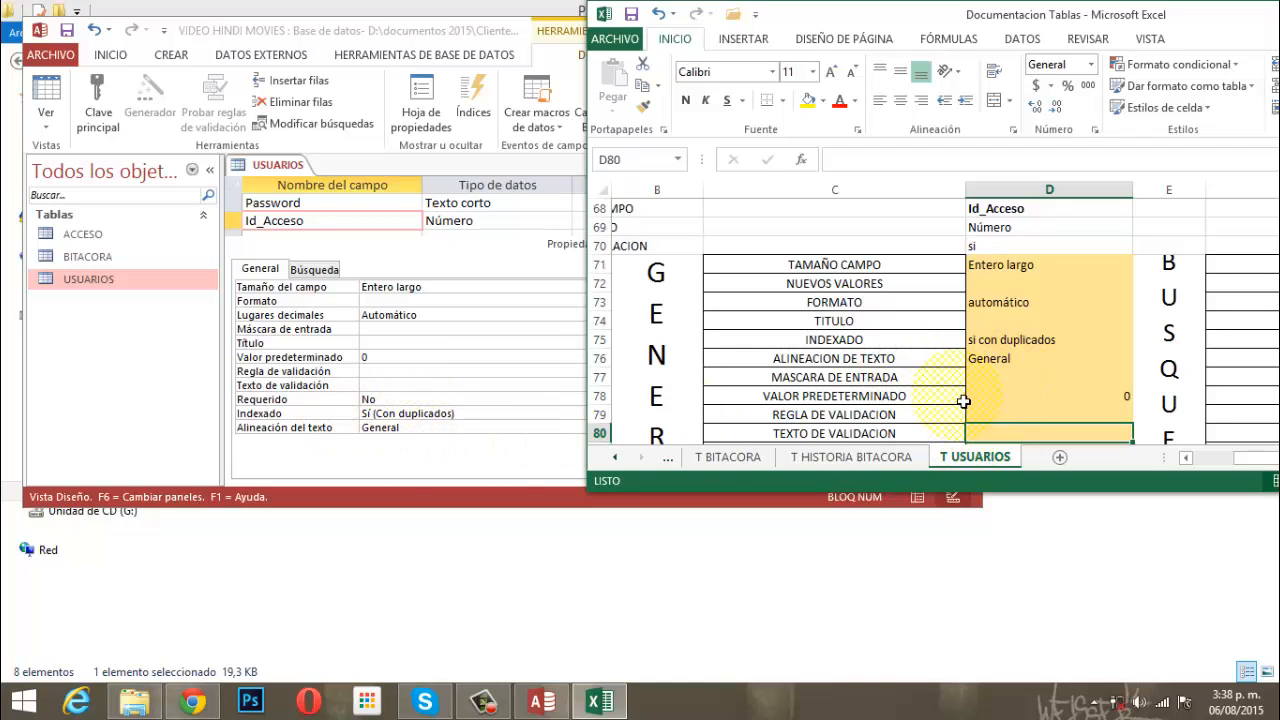
pyautogui.click(1006, 394)
pyautogui.press('Down')
pyautogui.press('Down')
pyautogui.press('Down')
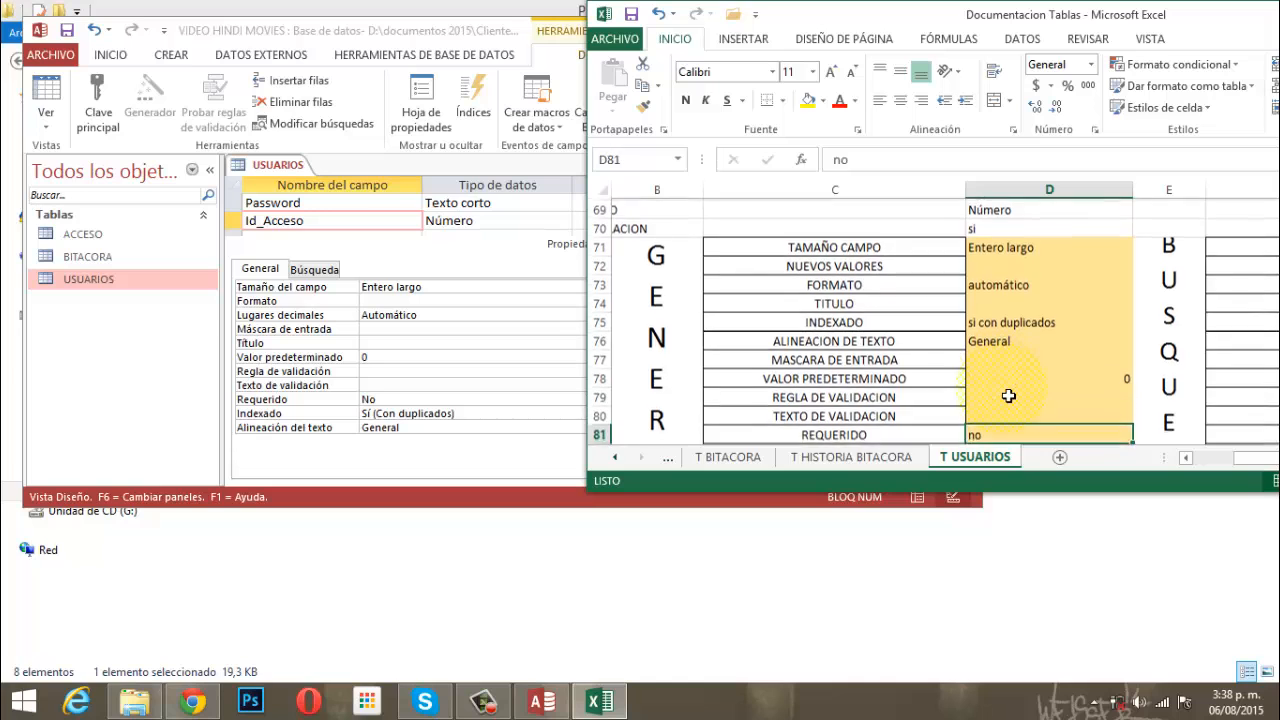
pyautogui.scroll(-2, 1008, 396)
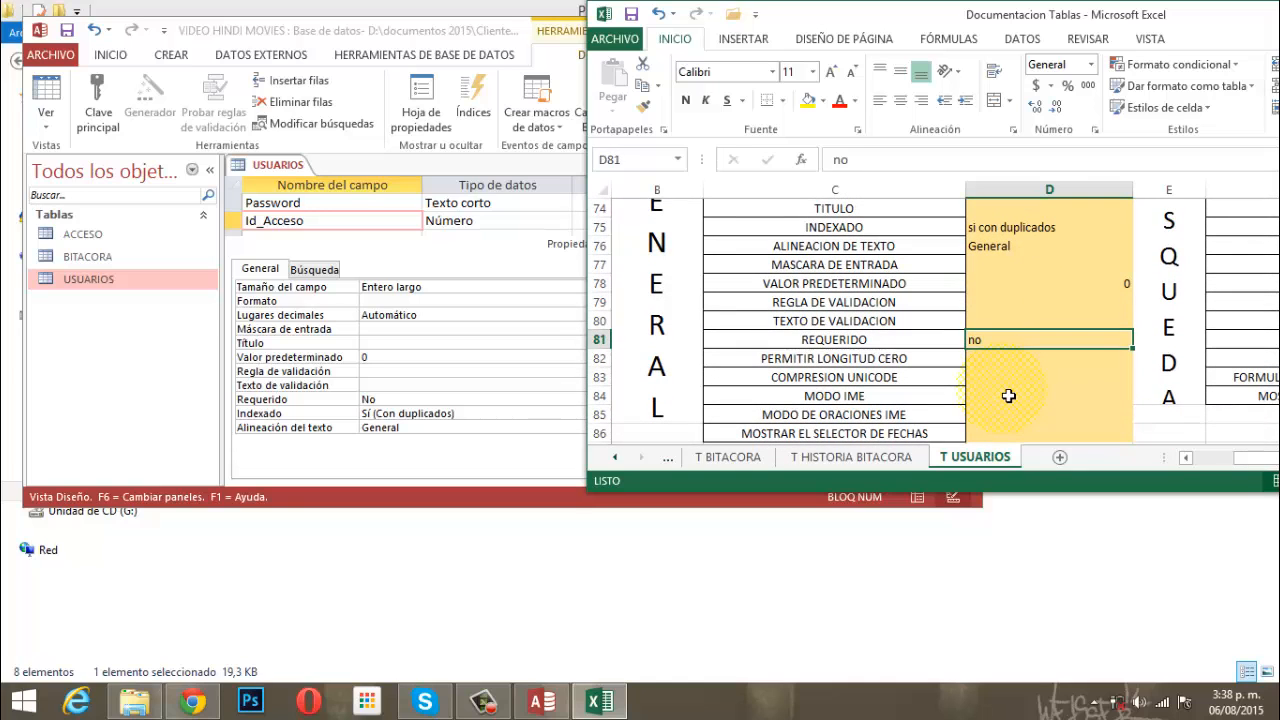
pyautogui.press('Down')
pyautogui.press('Down')
pyautogui.press('Down')
pyautogui.press('Down')
pyautogui.press('Down')
pyautogui.press('Down')
pyautogui.press('Down')
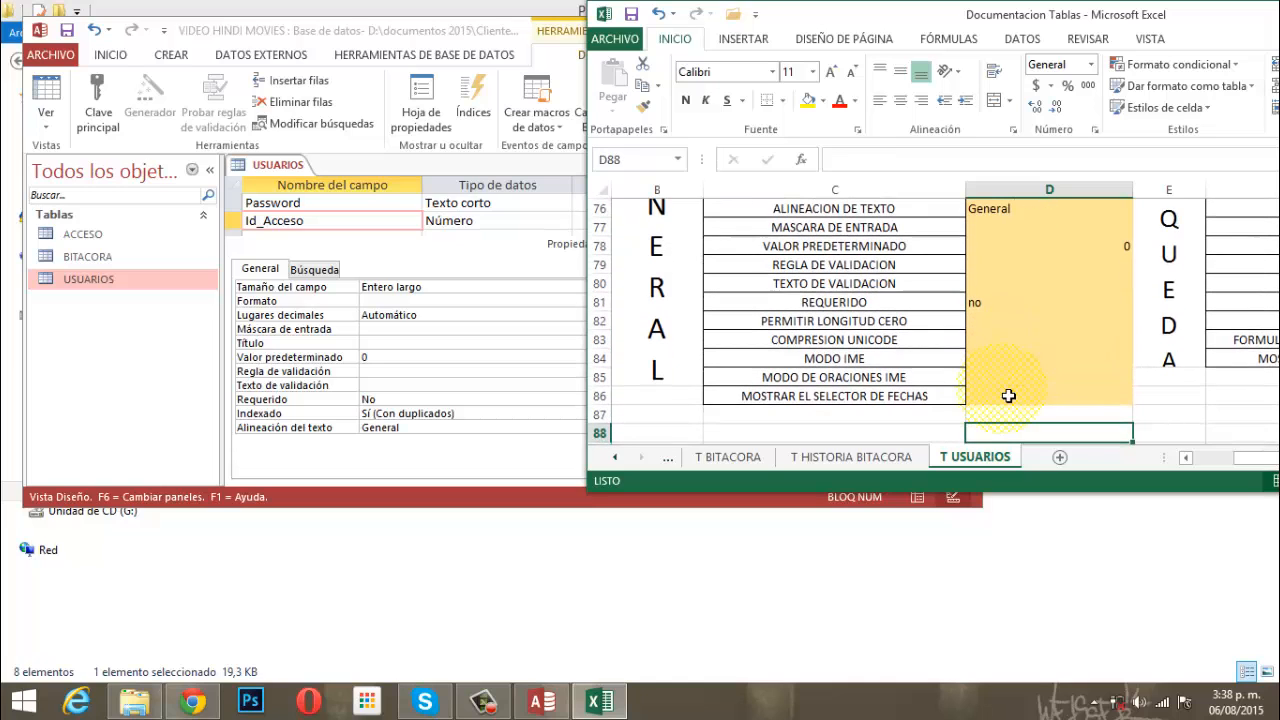
pyautogui.press('Up')
pyautogui.press('Up')
pyautogui.press('Up')
pyautogui.press('Up')
pyautogui.press('Up')
pyautogui.press('Up')
pyautogui.press('Up')
pyautogui.press('Up')
pyautogui.press('Up')
pyautogui.press('Up')
pyautogui.press('Up')
pyautogui.press('Up')
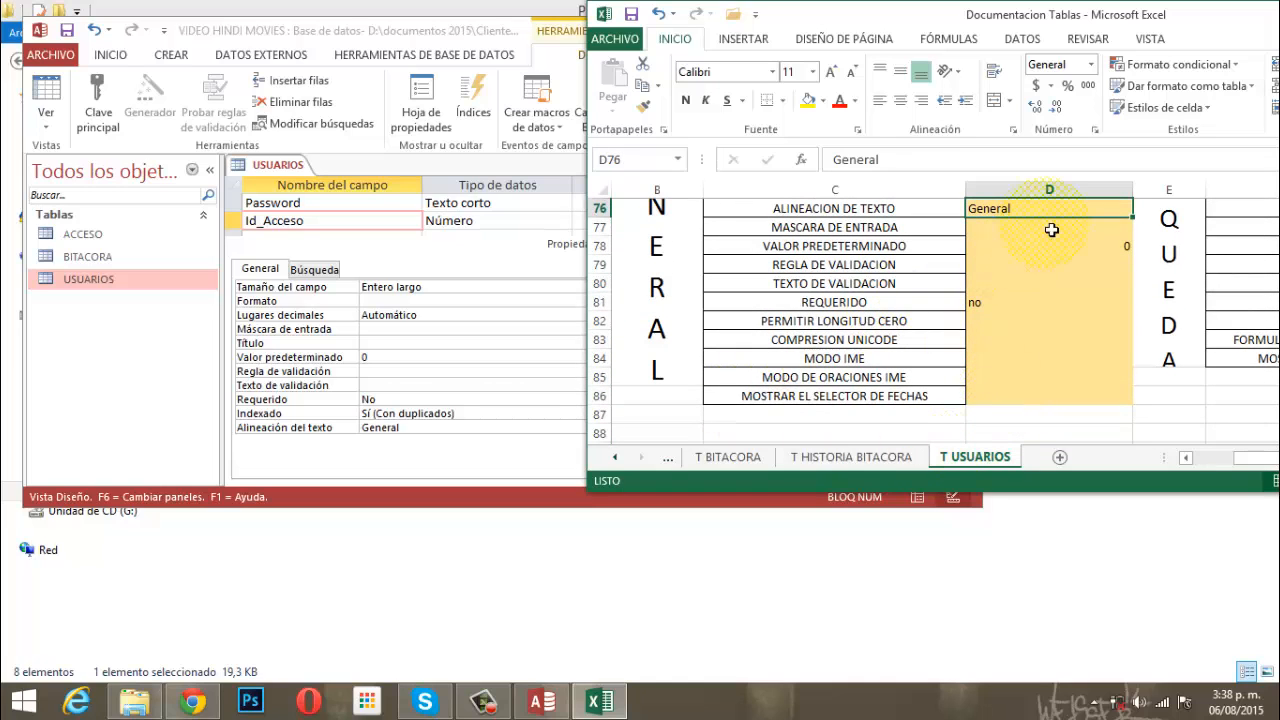
# Review the lookup properties documented for the Id_Acceso field on the T USUARIOS sheet.
pyautogui.press('Right')
pyautogui.press('Right')
pyautogui.press('Right')
pyautogui.press('Right')
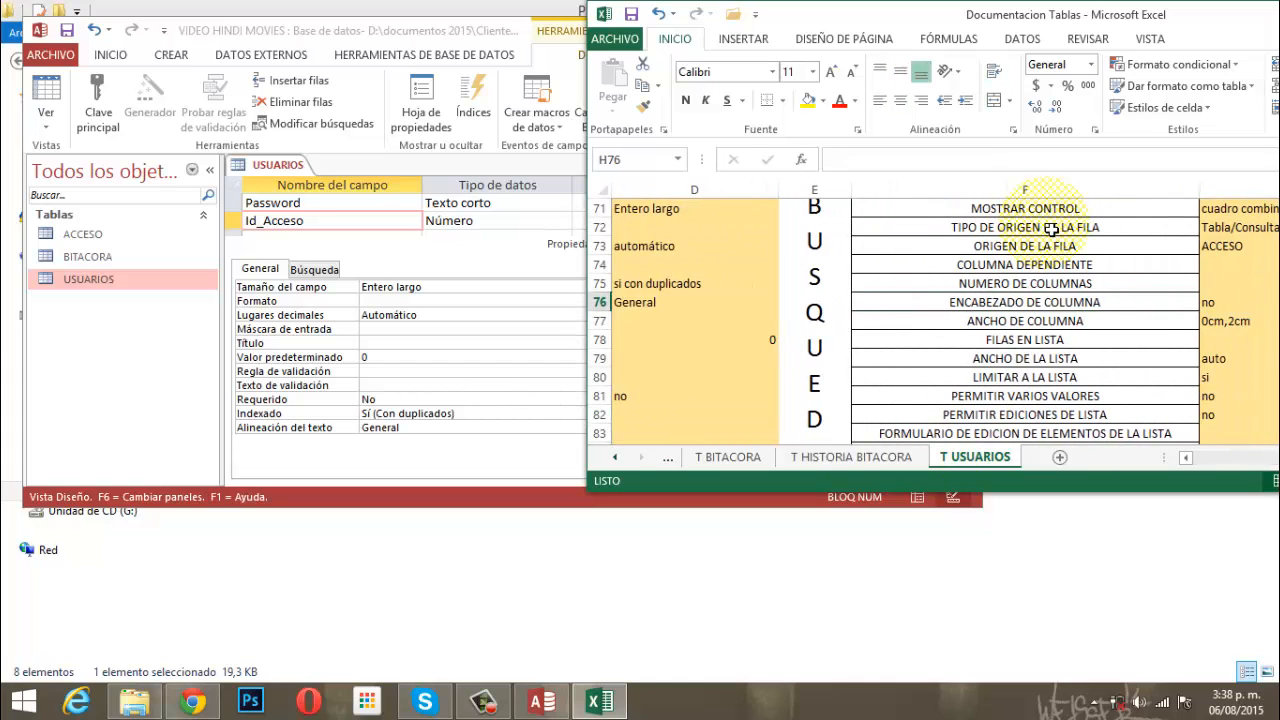
pyautogui.press('Up')
pyautogui.press('Up')
pyautogui.press('Up')
pyautogui.press('Up')
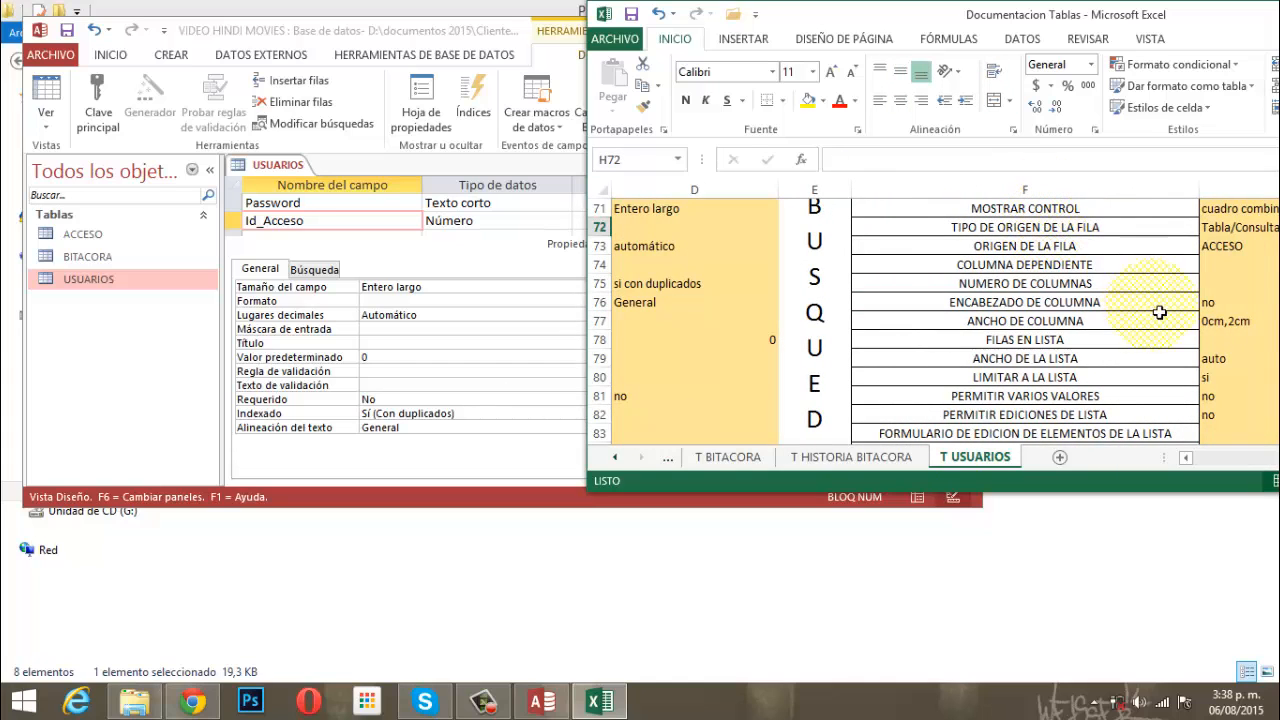
pyautogui.click(1060, 265)
pyautogui.press('Up')
pyautogui.press('Up')
pyautogui.press('Up')
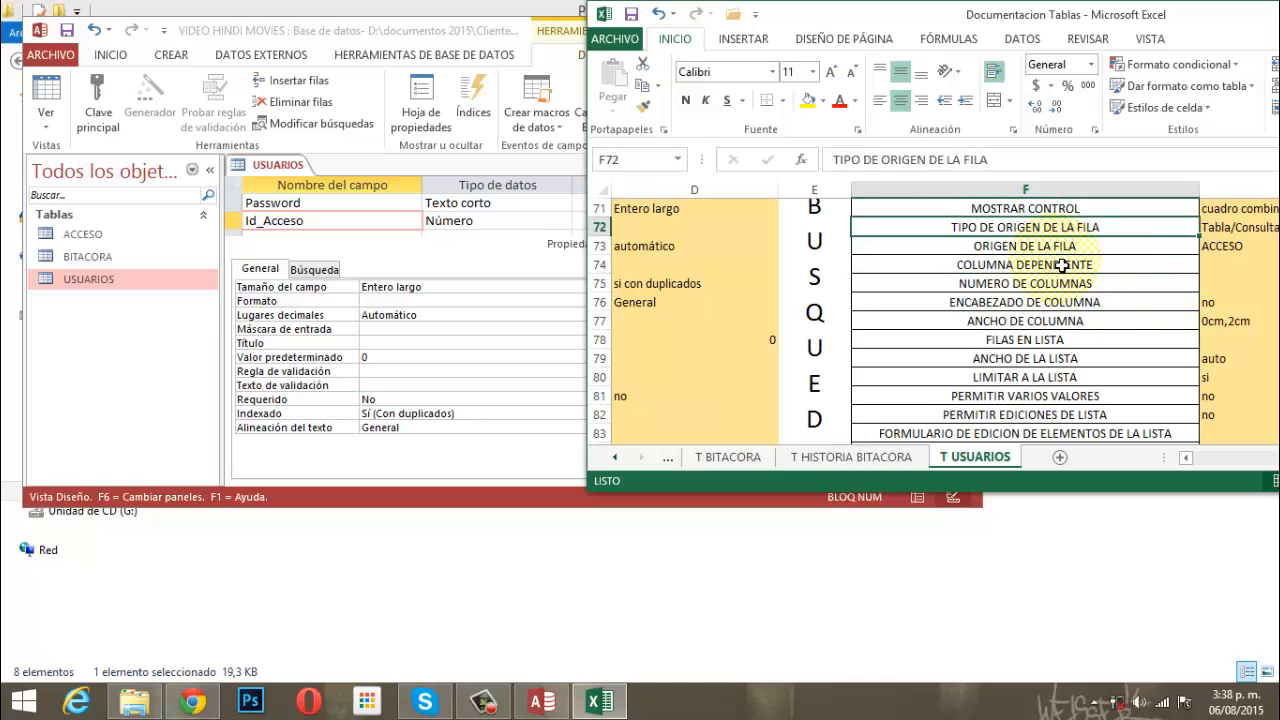
pyautogui.press('Right')
pyautogui.press('Right')
pyautogui.press('Right')
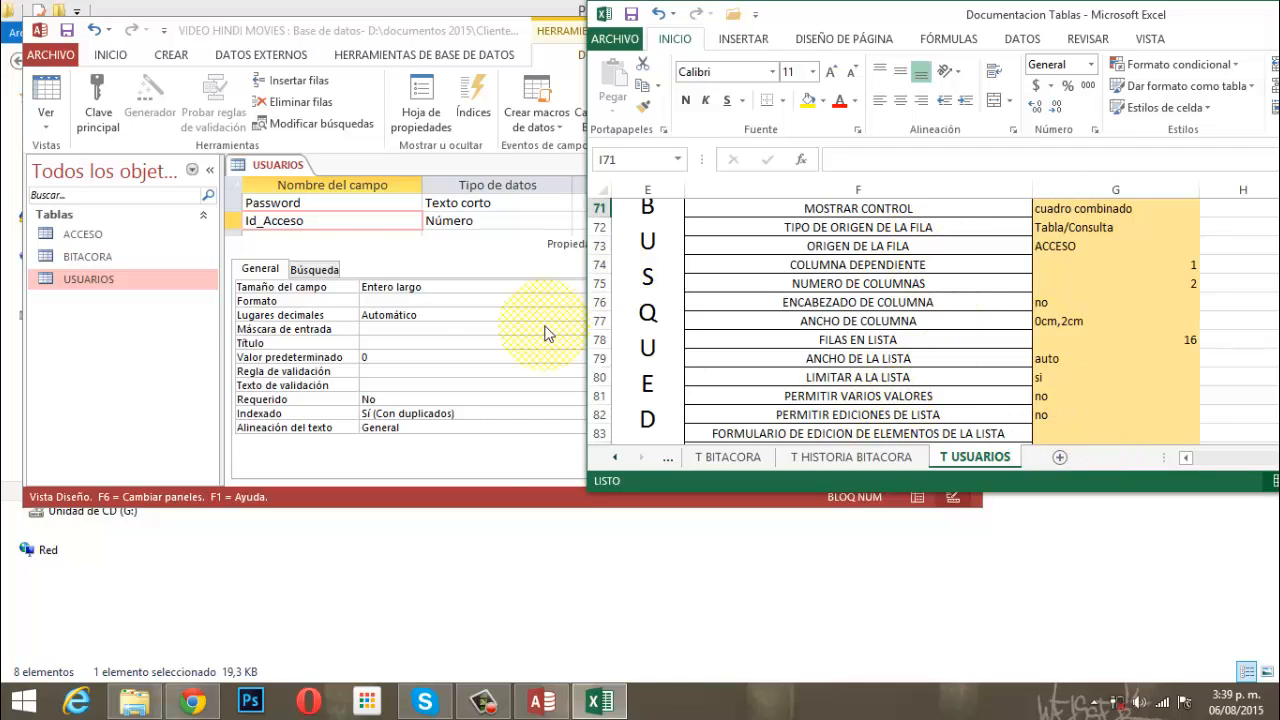
# Switch to Access and save the design of the USUARIOS table with the Id_Acceso field.
pyautogui.click(272, 166)
pyautogui.rightClick(272, 166)
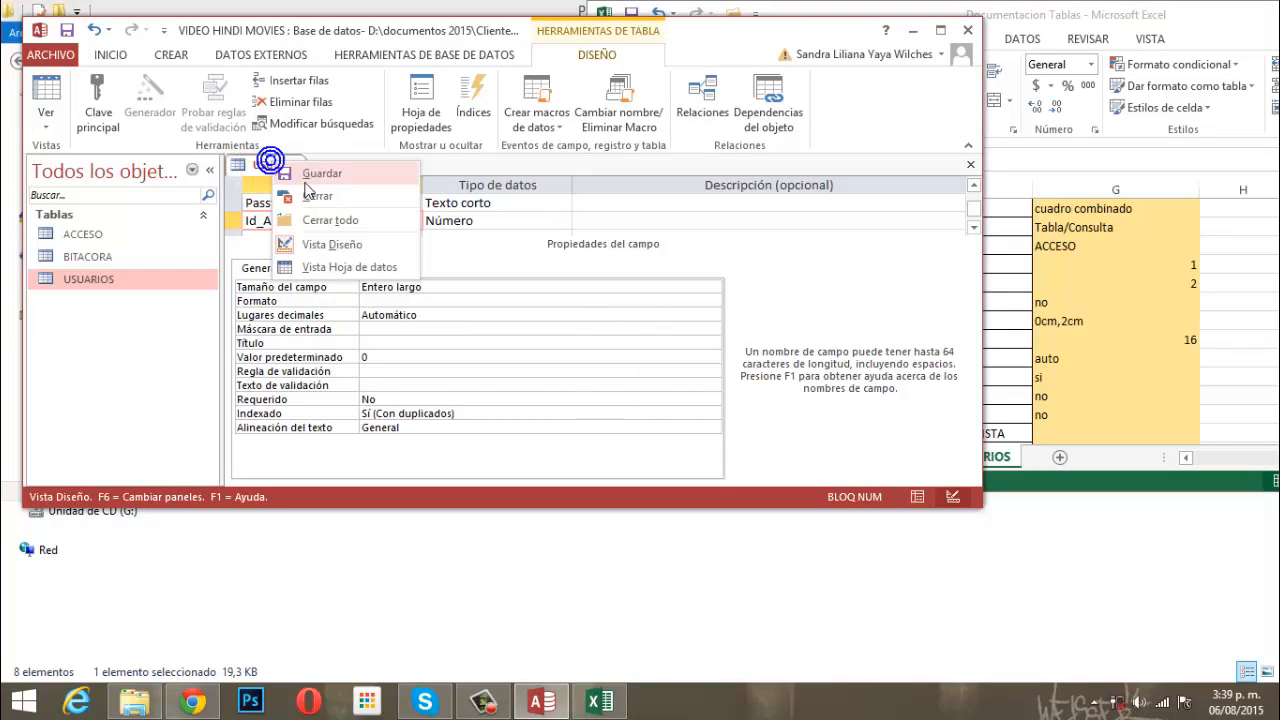
pyautogui.click(311, 174)
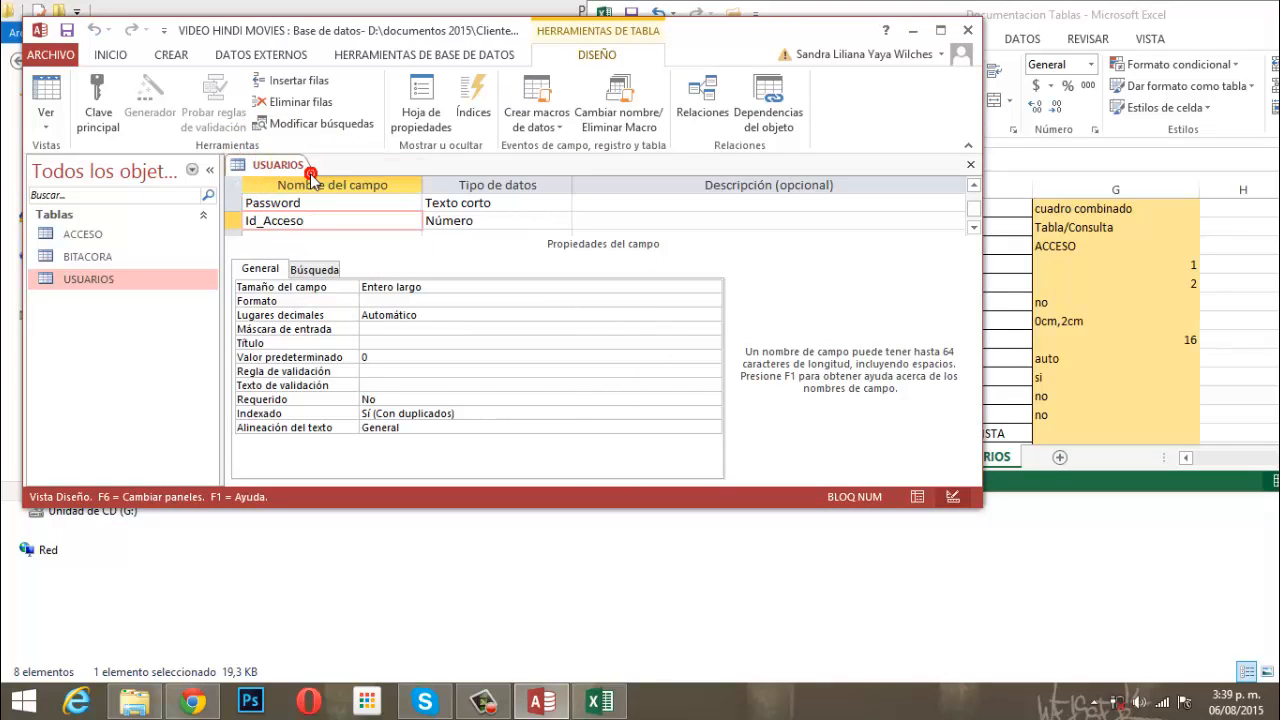
# Start the Lookup Wizard for the Id_Acceso field and take its values from the existing table ACCESO.
pyautogui.click(496, 219)
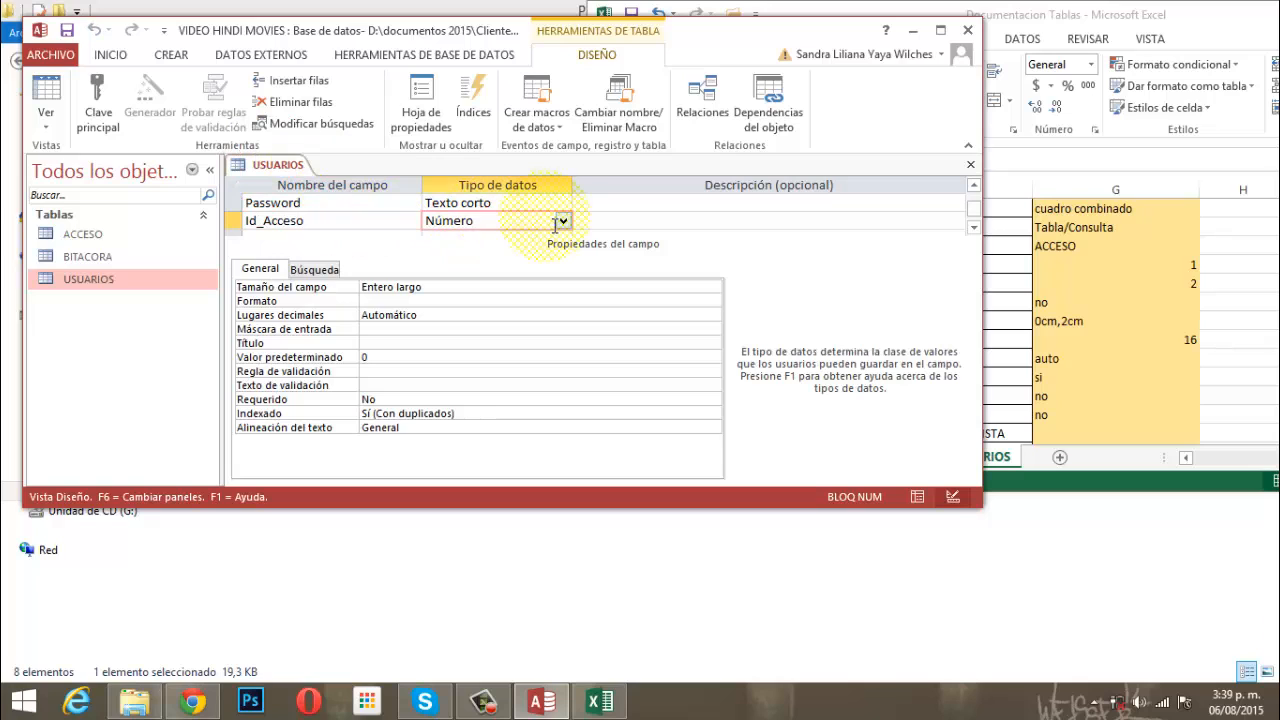
pyautogui.click(564, 222)
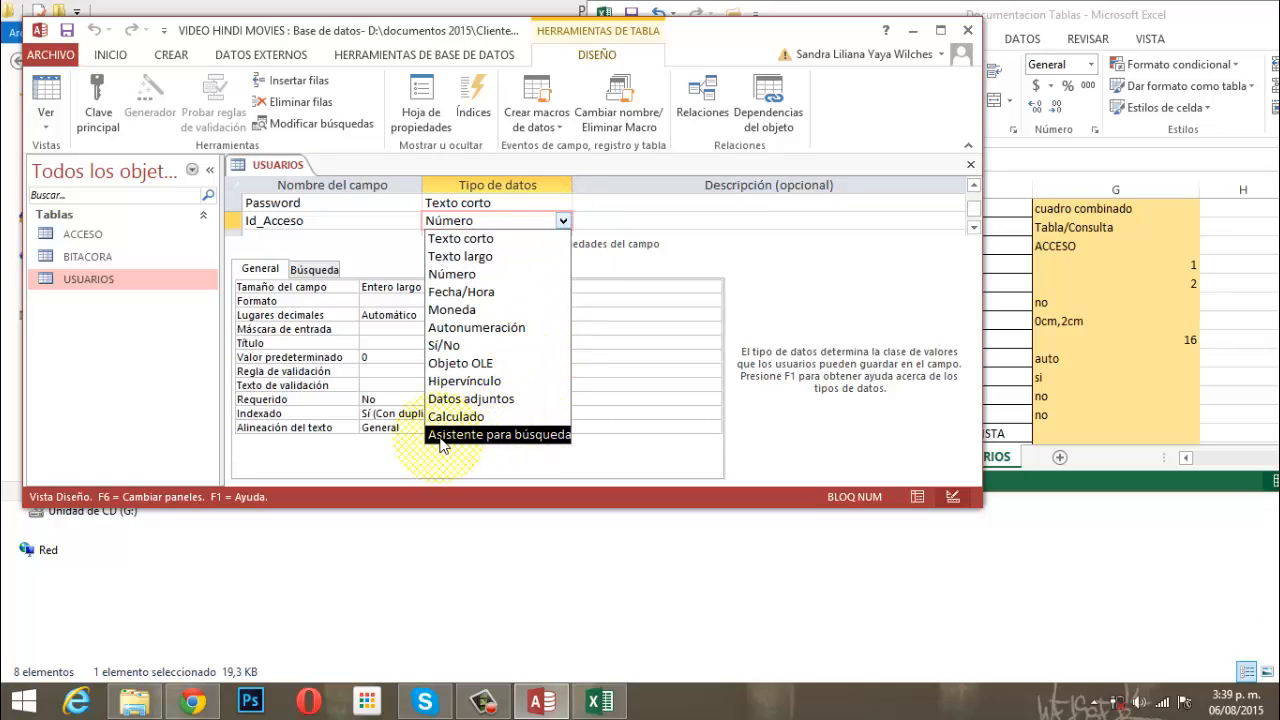
pyautogui.click(512, 437)
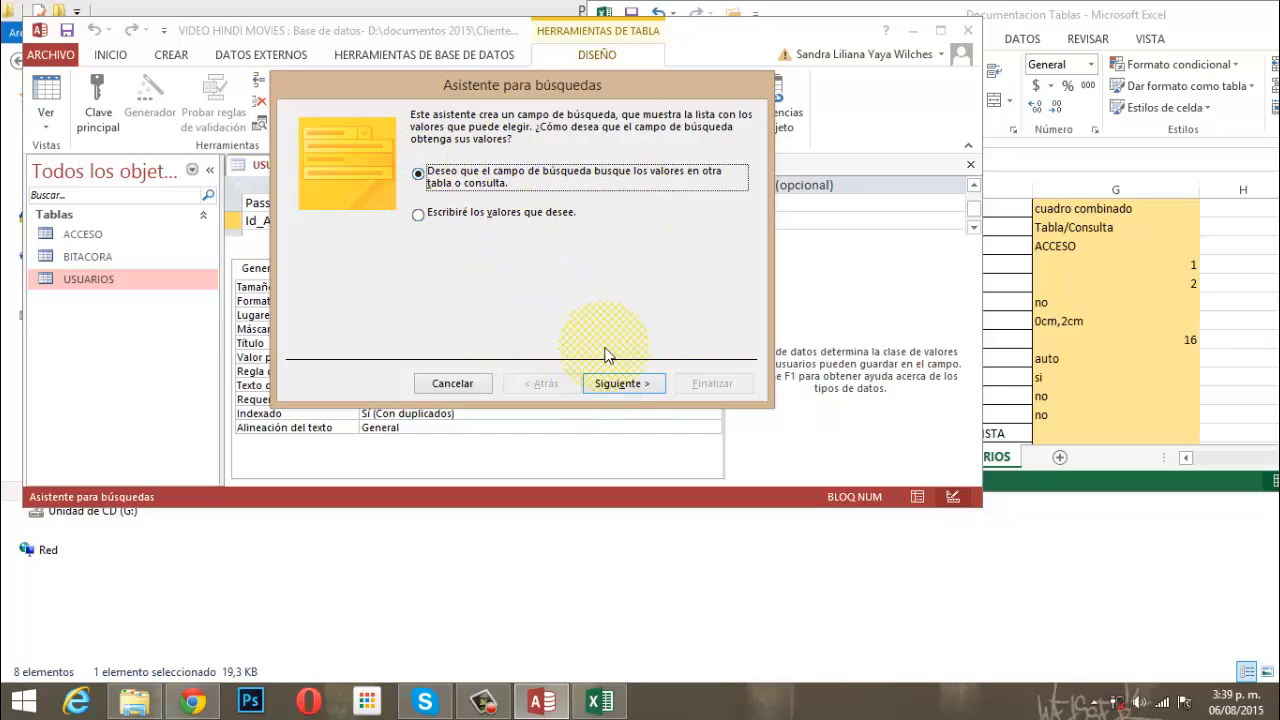
pyautogui.click(612, 383)
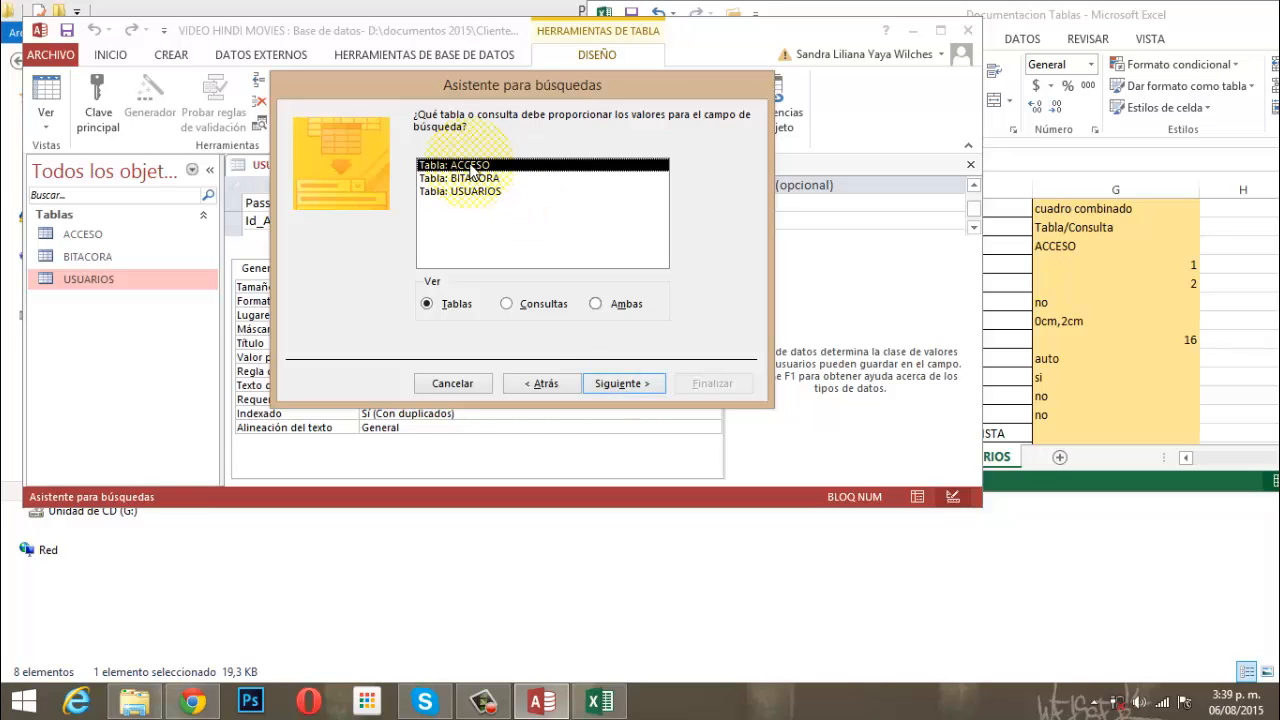
pyautogui.click(622, 384)
# Include both Id_Acceso and Acceso from ACCESO as lookup columns, leaving the sort order empty.
pyautogui.click(305, 245)
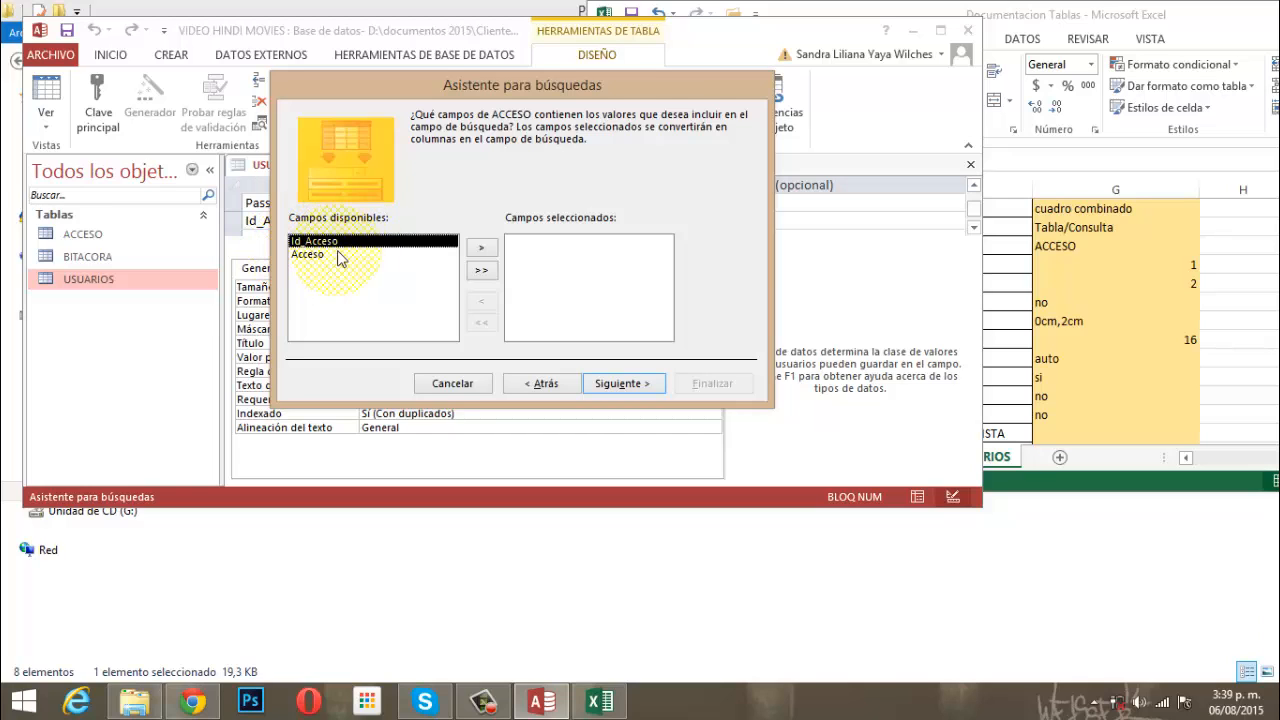
pyautogui.click(481, 271)
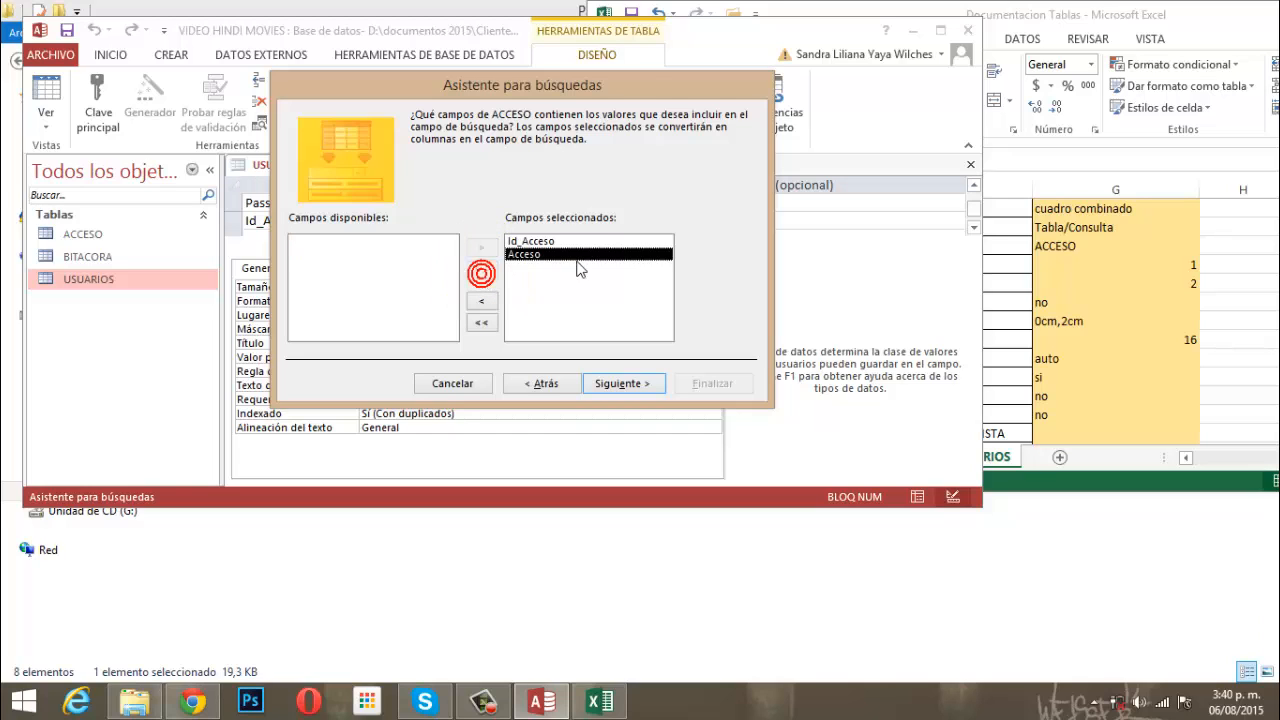
pyautogui.click(569, 261)
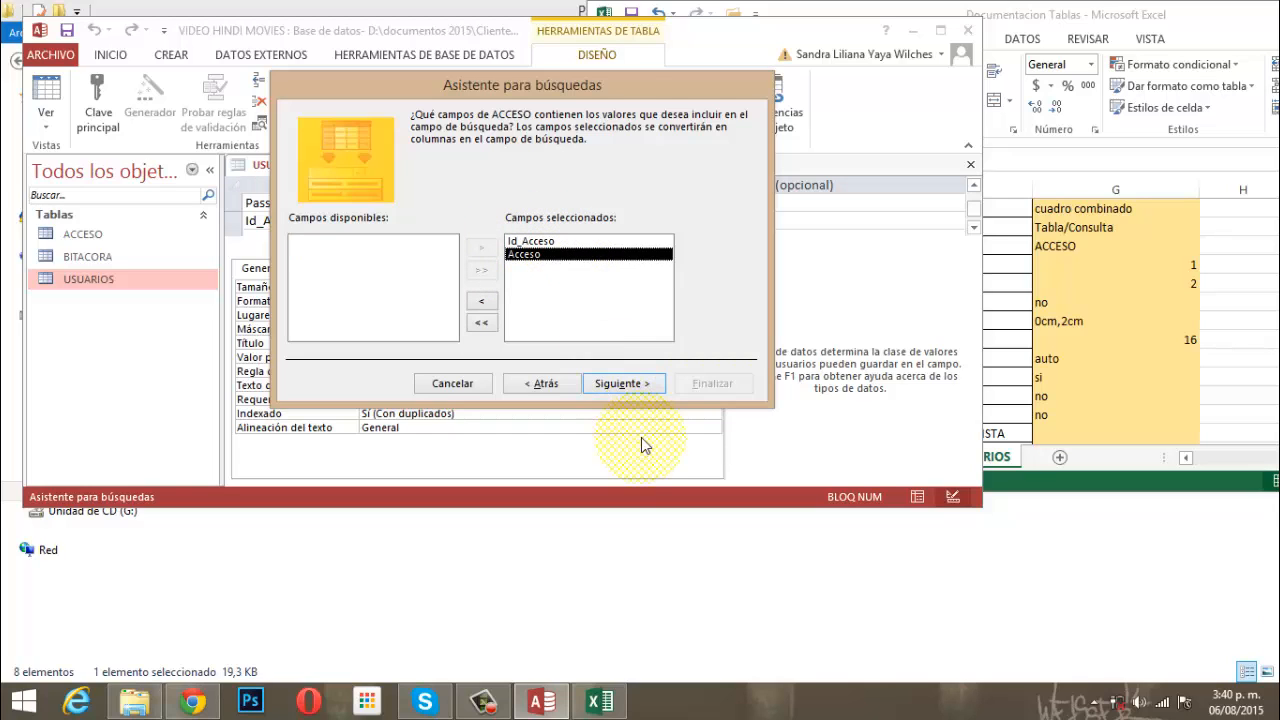
pyautogui.click(622, 383)
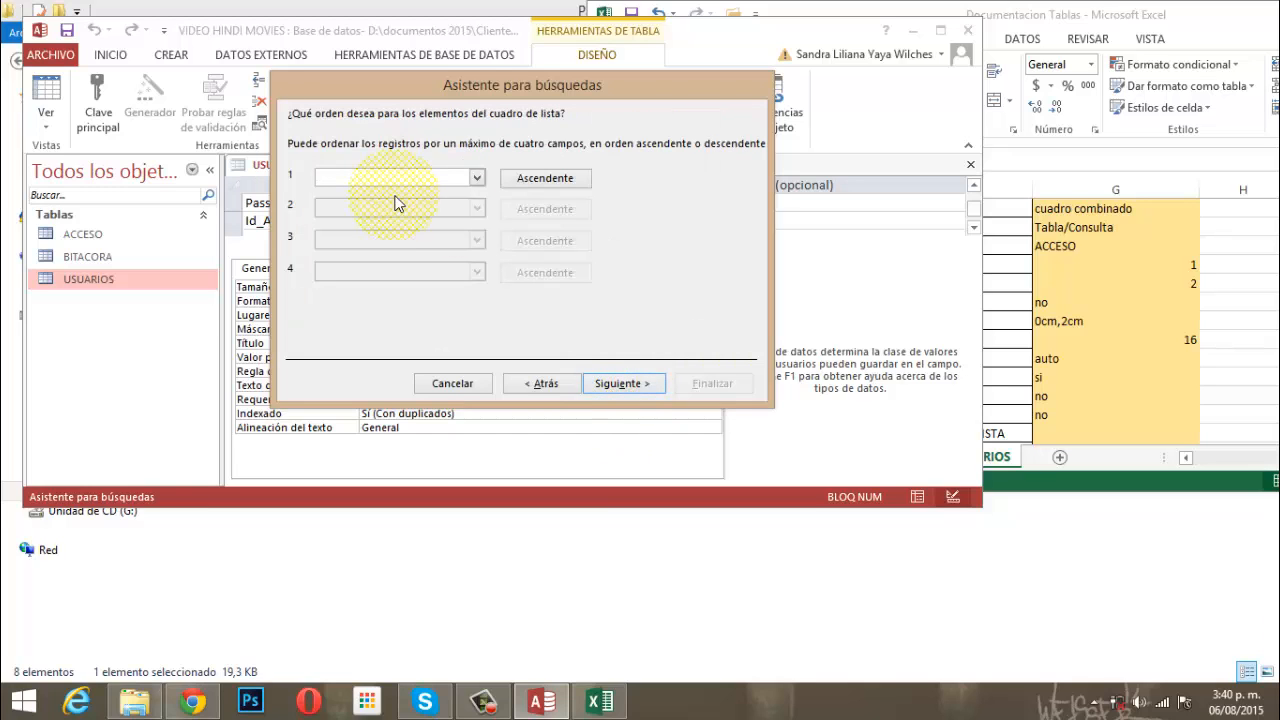
pyautogui.click(478, 177)
pyautogui.click(481, 178)
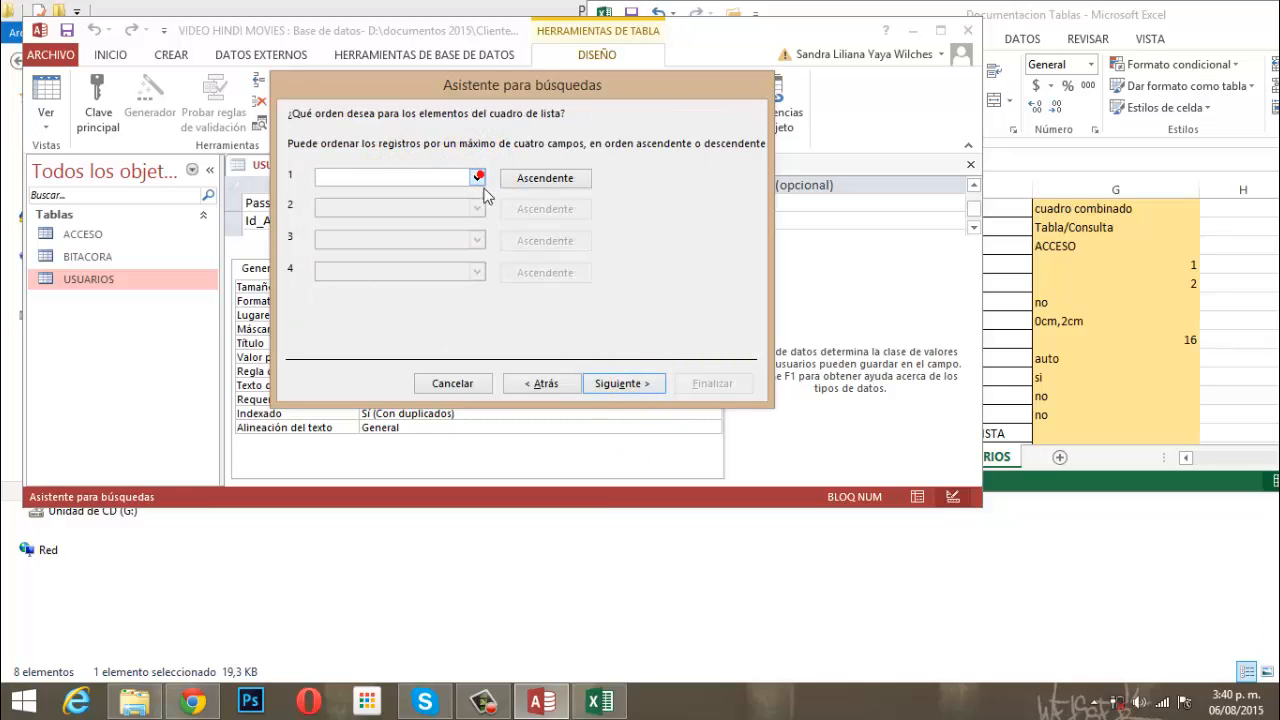
pyautogui.click(614, 386)
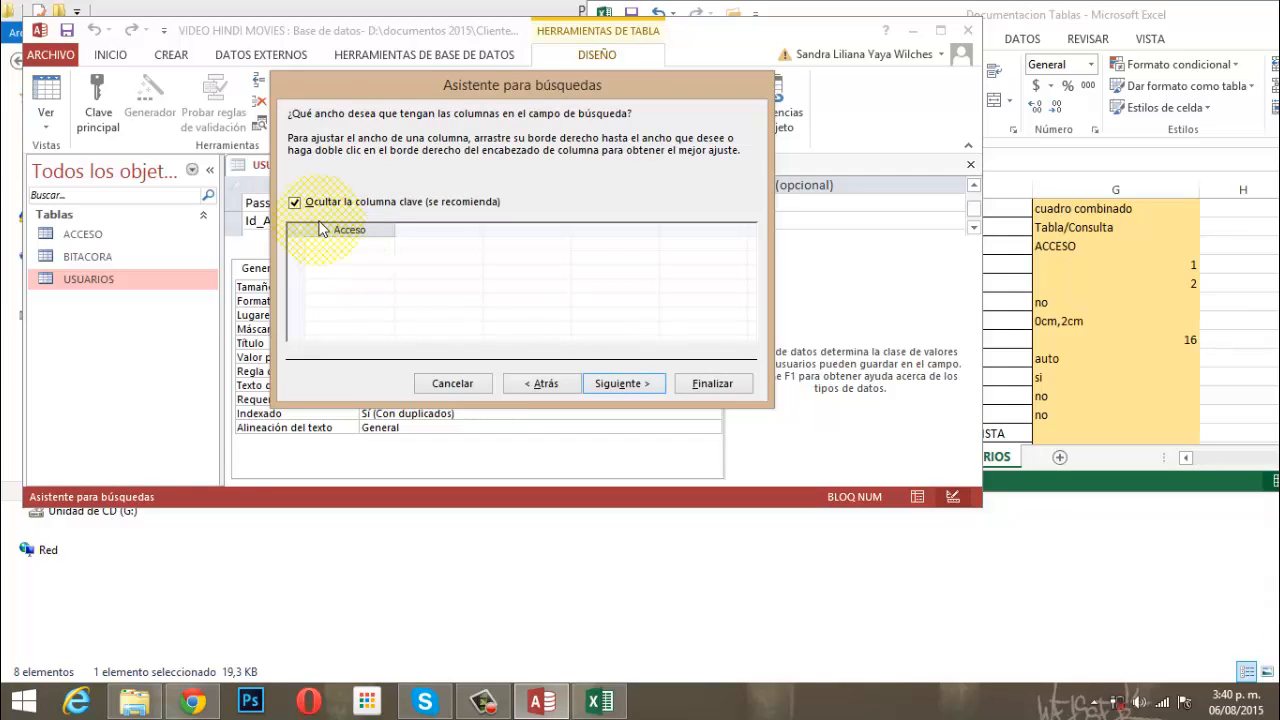
# Show the key column in the lookup field and widen the Acceso column.
pyautogui.click(294, 203)
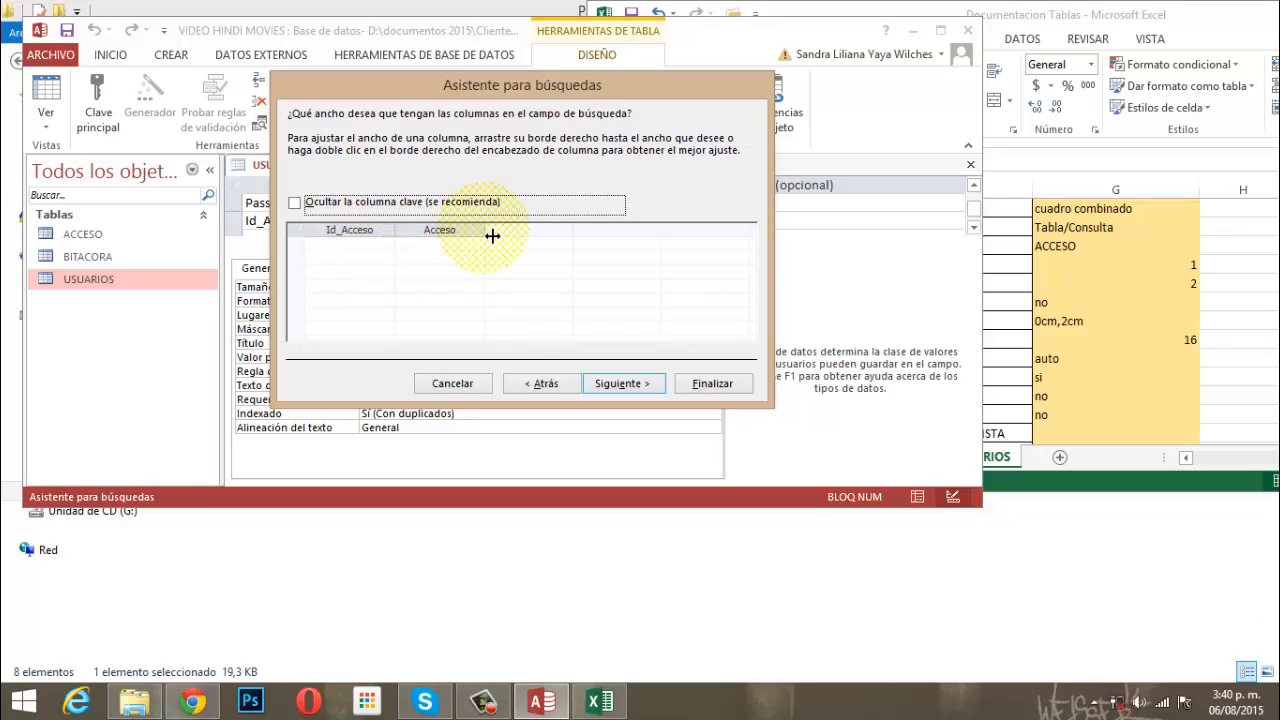
pyautogui.moveTo(492, 235); pyautogui.dragTo(533, 242)
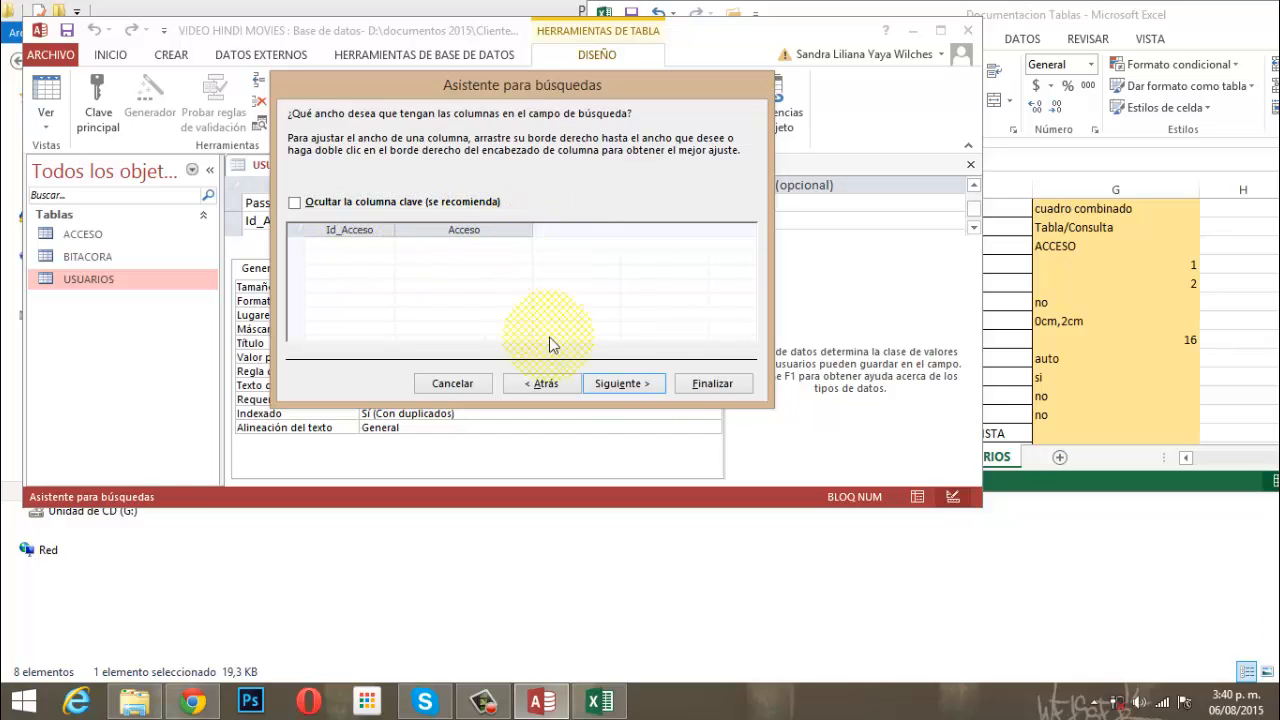
pyautogui.click(622, 384)
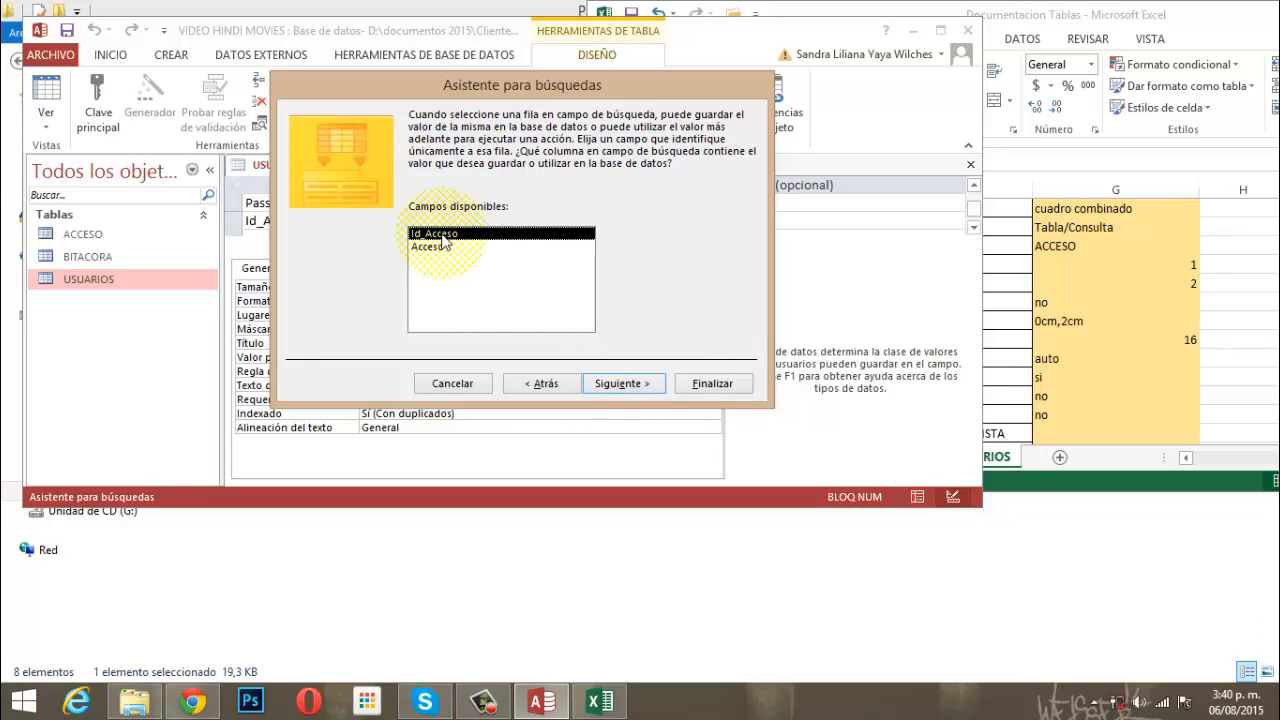
# Keep Id_Acceso as the stored column and the label, finish the Lookup Wizard and save the table to create the relationship.
pyautogui.click(617, 384)
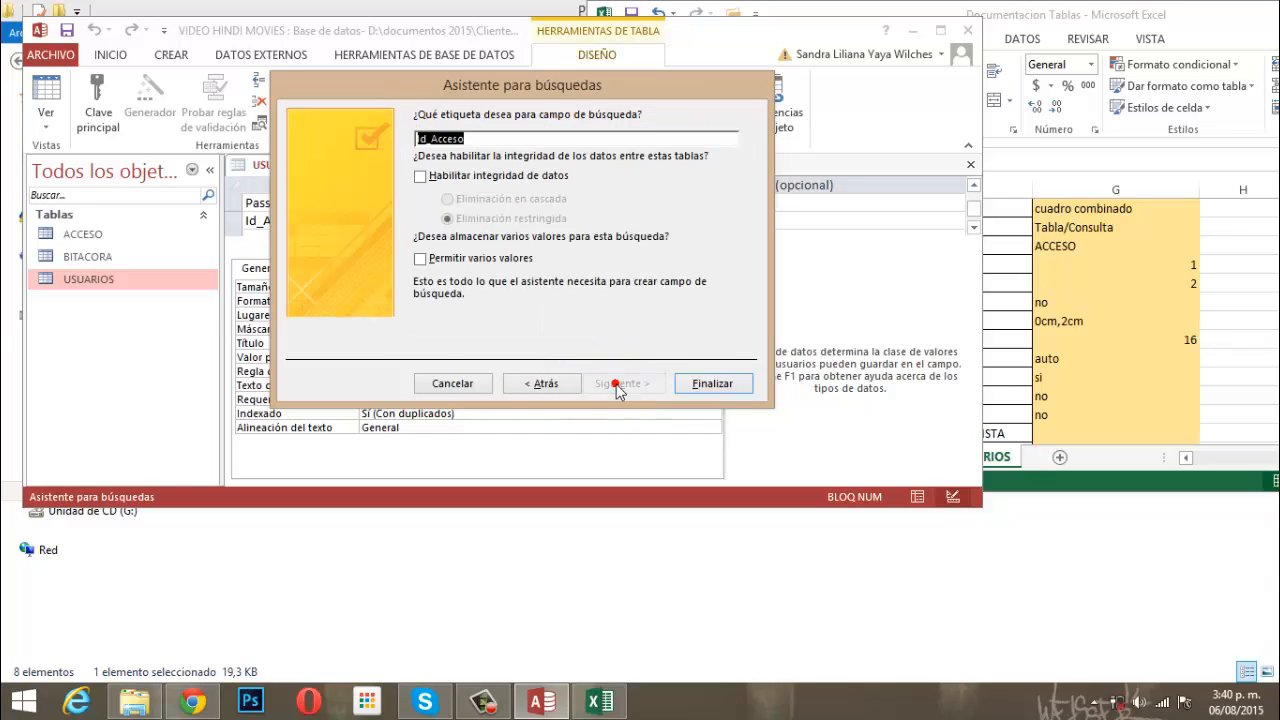
pyautogui.click(706, 384)
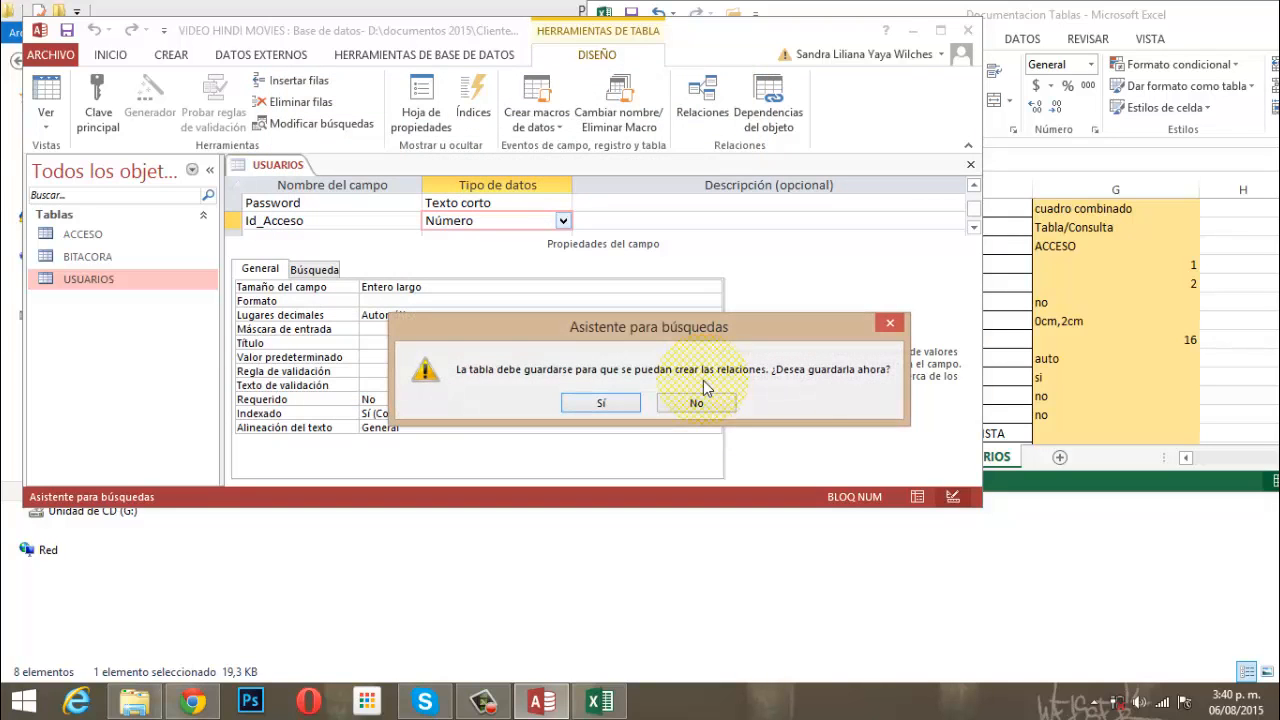
pyautogui.click(598, 405)
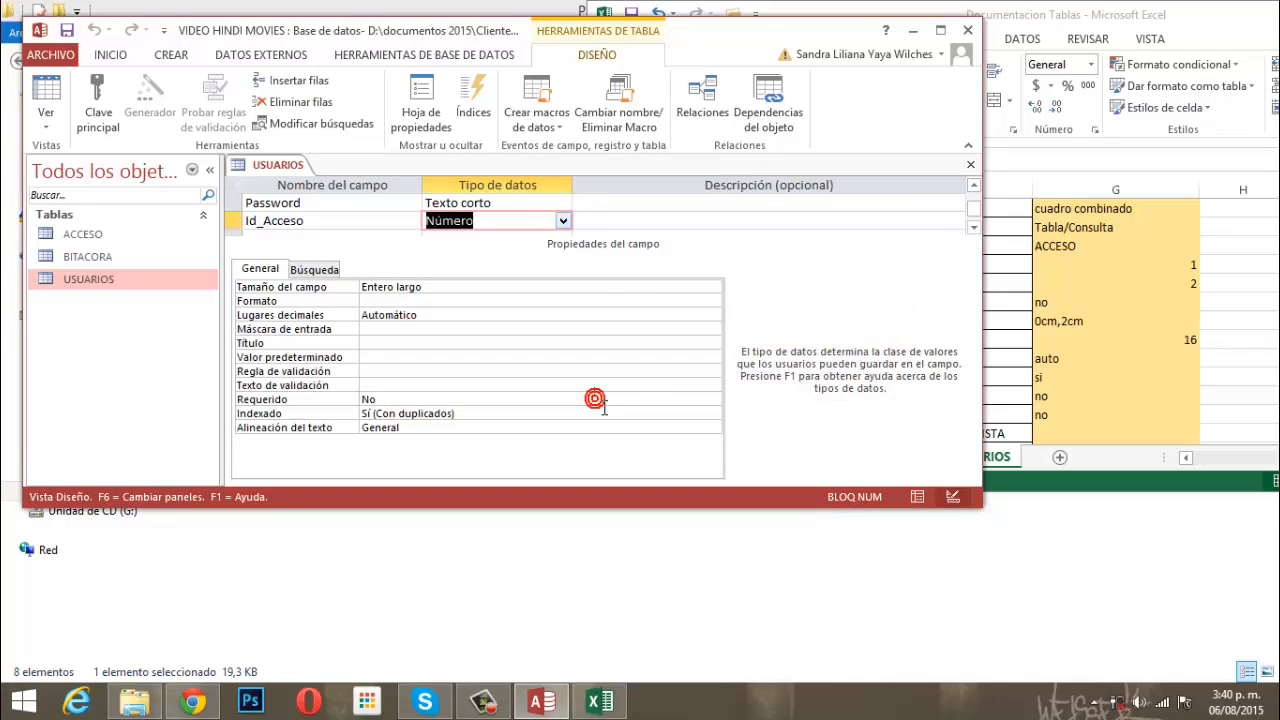
# Set Encabezados de columna to Sí in the Id_Acceso field's lookup properties.
pyautogui.click(310, 270)
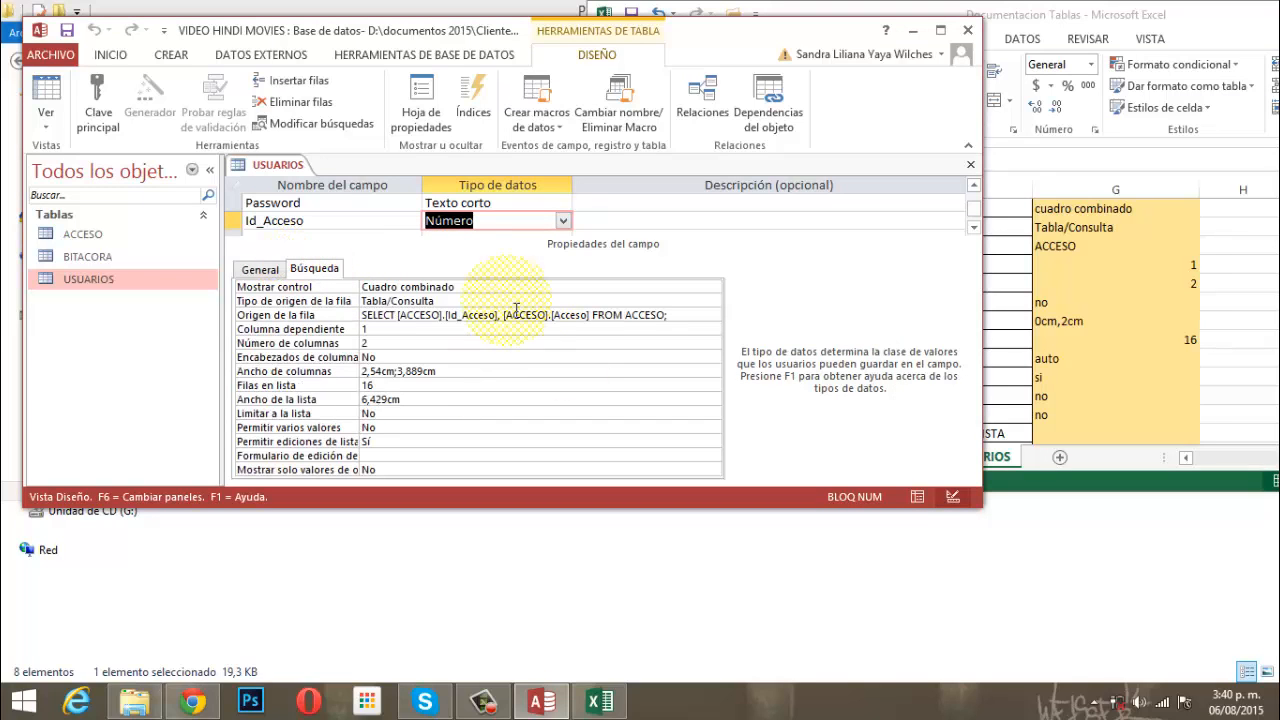
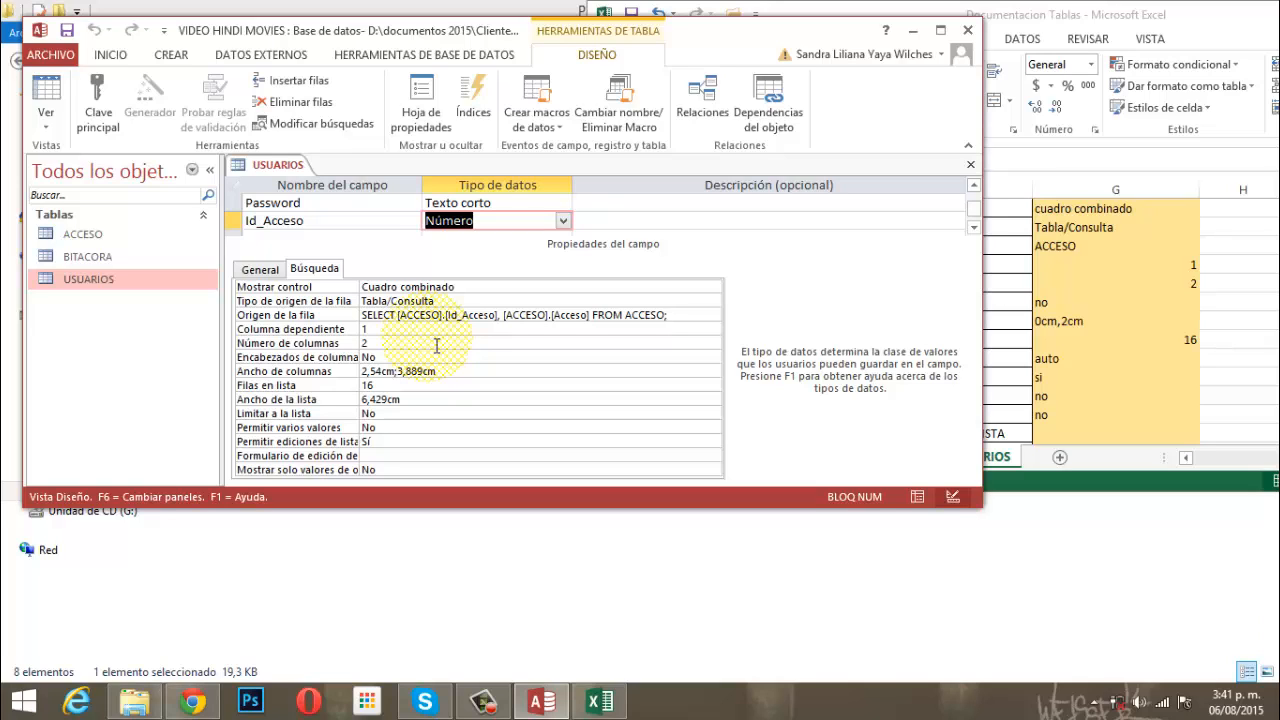
pyautogui.click(437, 356)
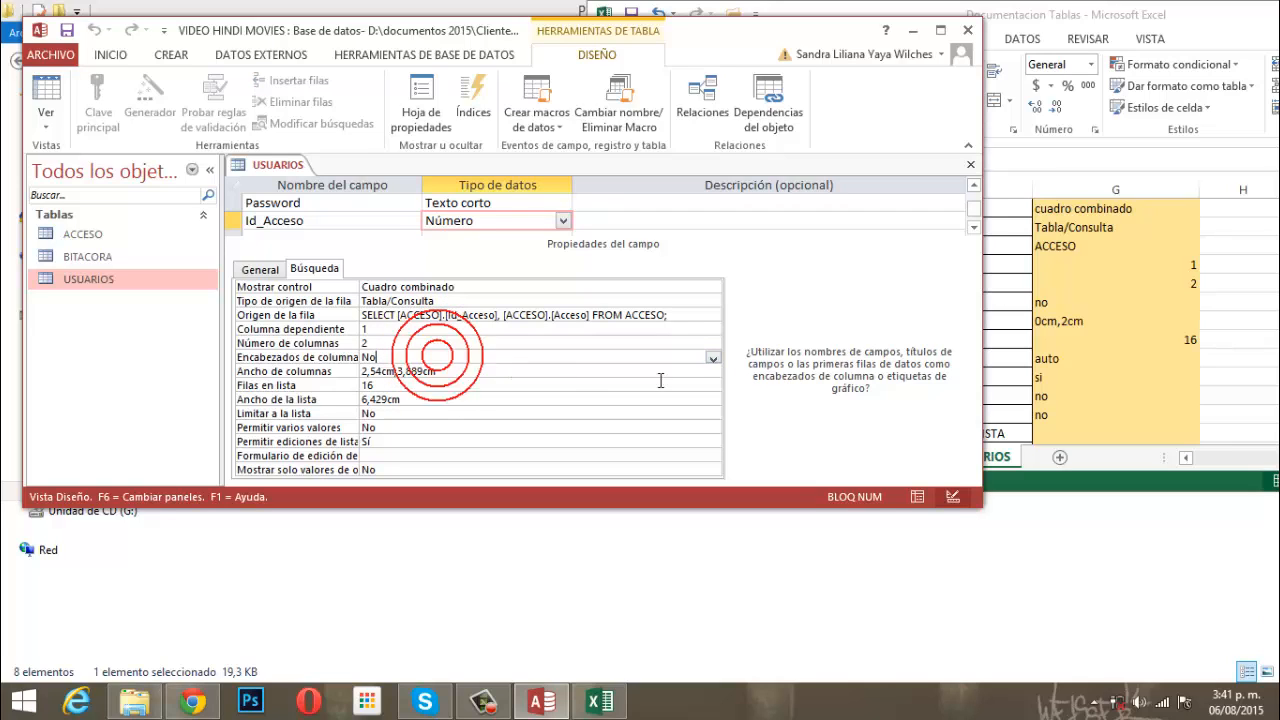
pyautogui.click(713, 357)
pyautogui.click(386, 371)
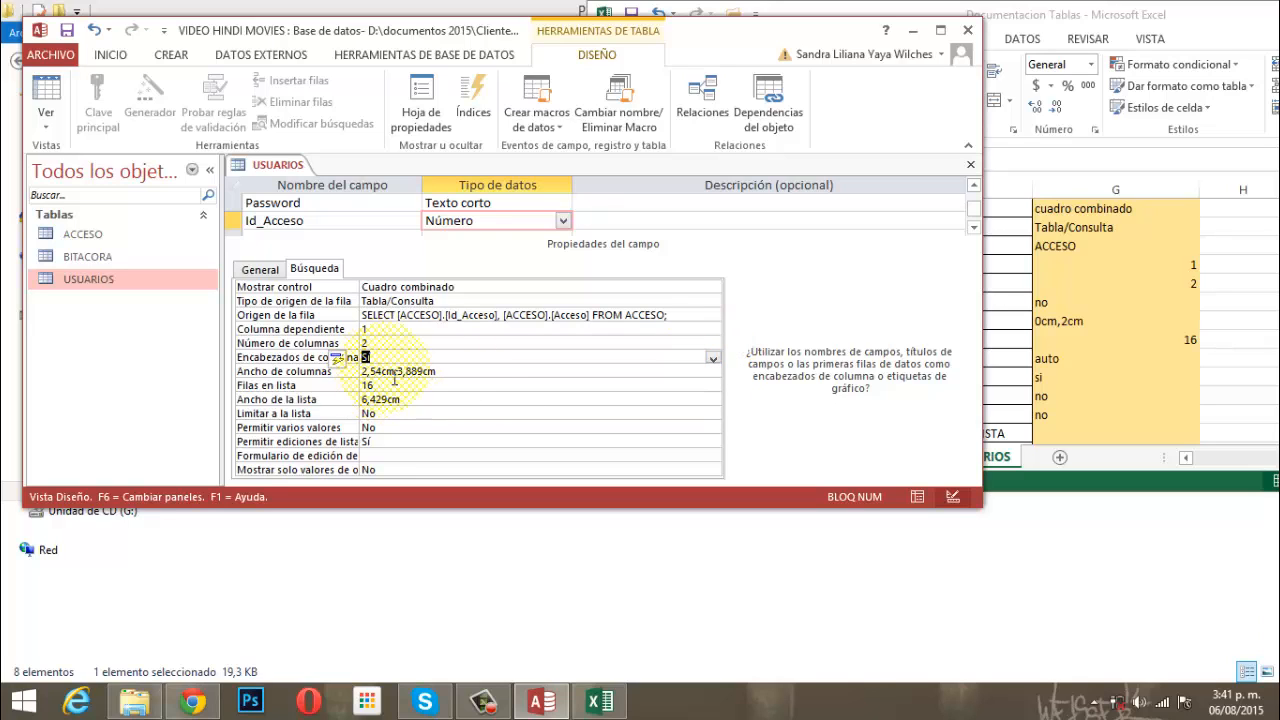
# Compare the Id_Acceso field's remaining lookup properties, from column widths onward, with the values documented in Excel.
pyautogui.click(455, 372)
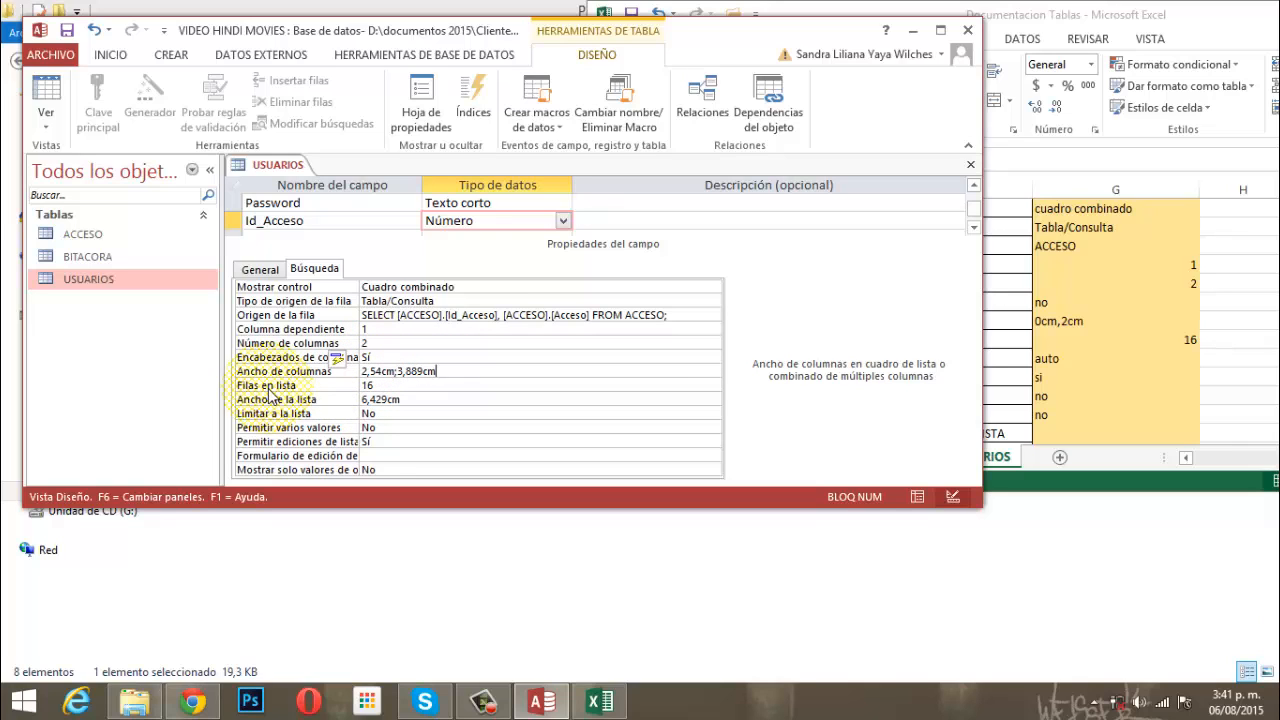
pyautogui.click(396, 386)
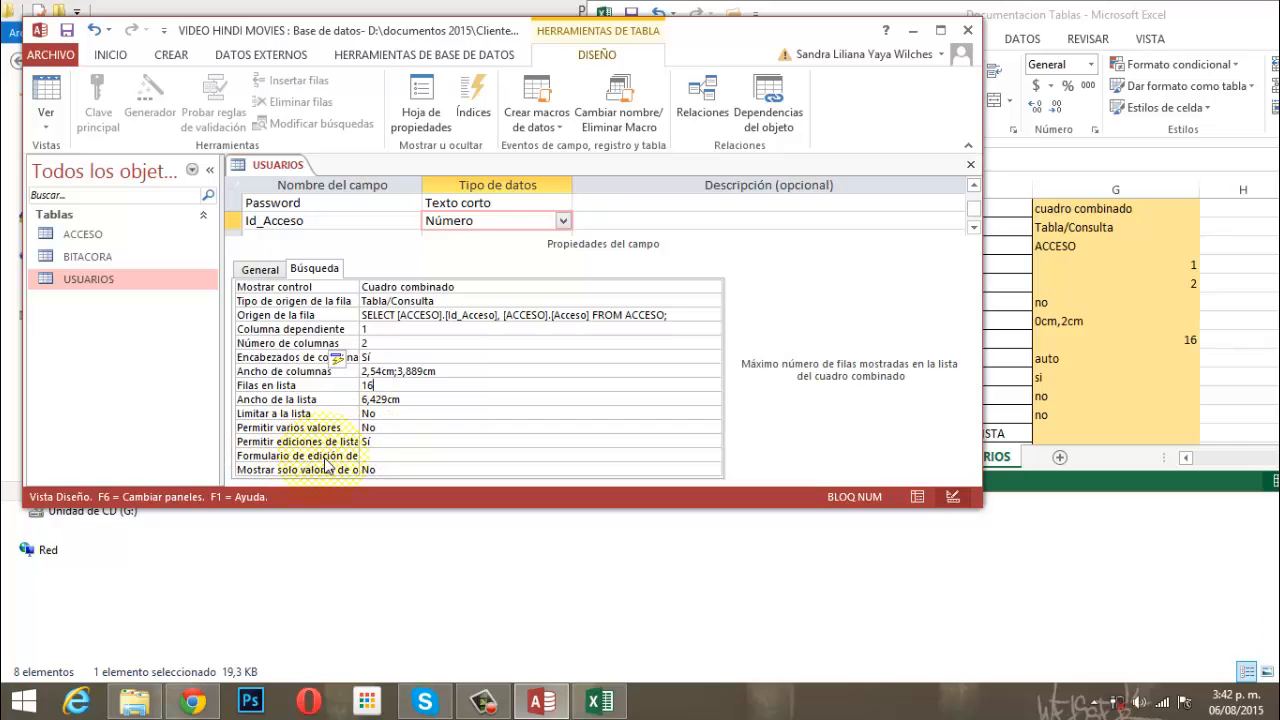
pyautogui.click(1015, 366)
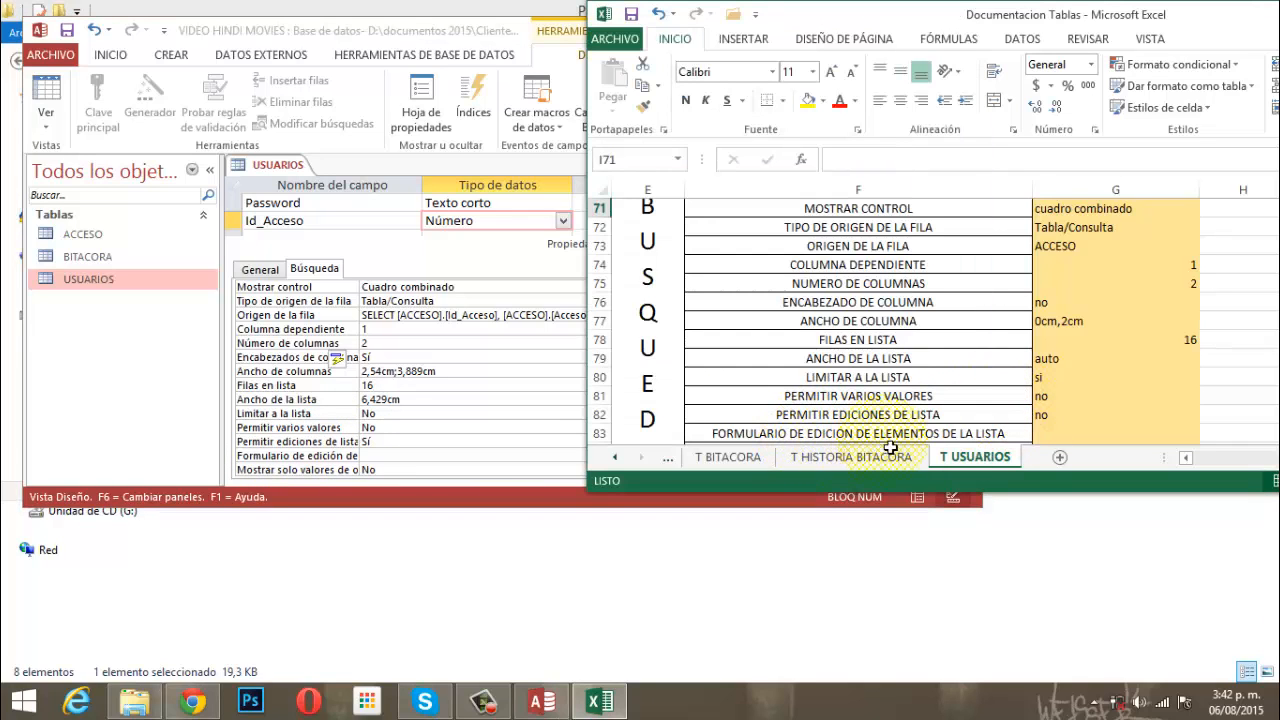
pyautogui.scroll(-1, 1062, 430)
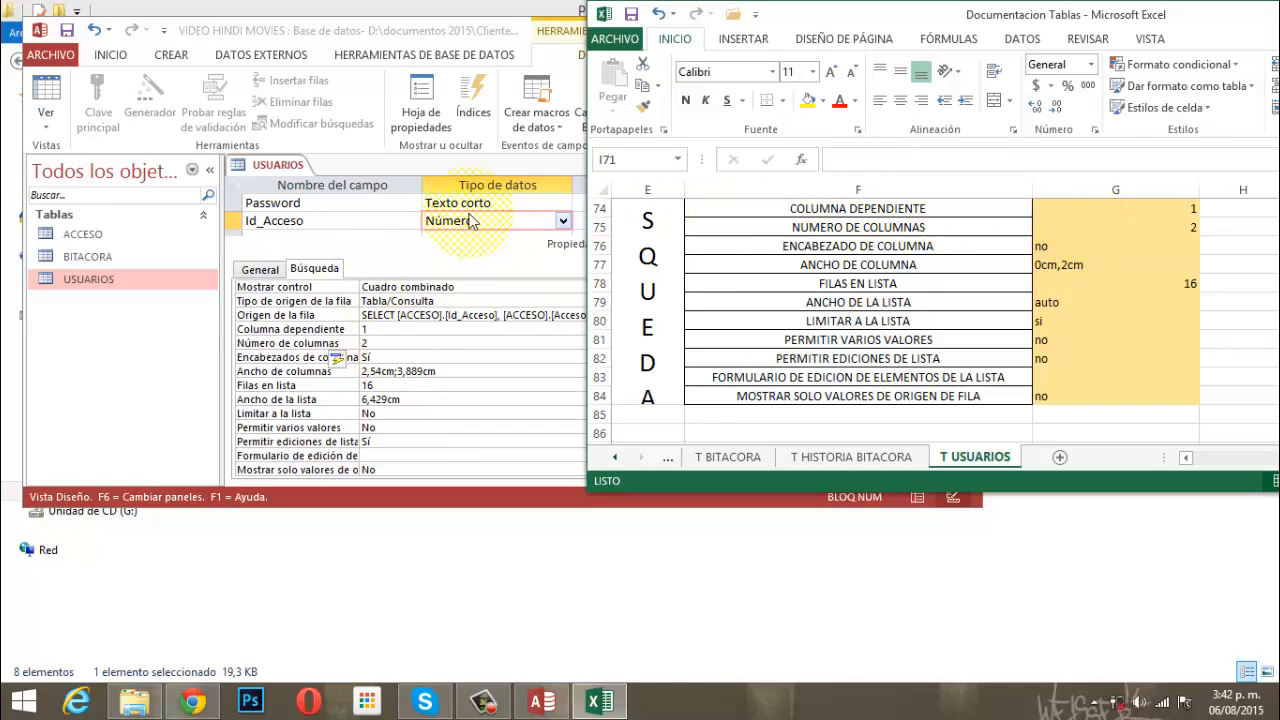
# Save and close the USUARIOS table in Access, and return to the Documentacion Tablas workbook in Excel.
pyautogui.click(266, 171)
pyautogui.rightClick(264, 171)
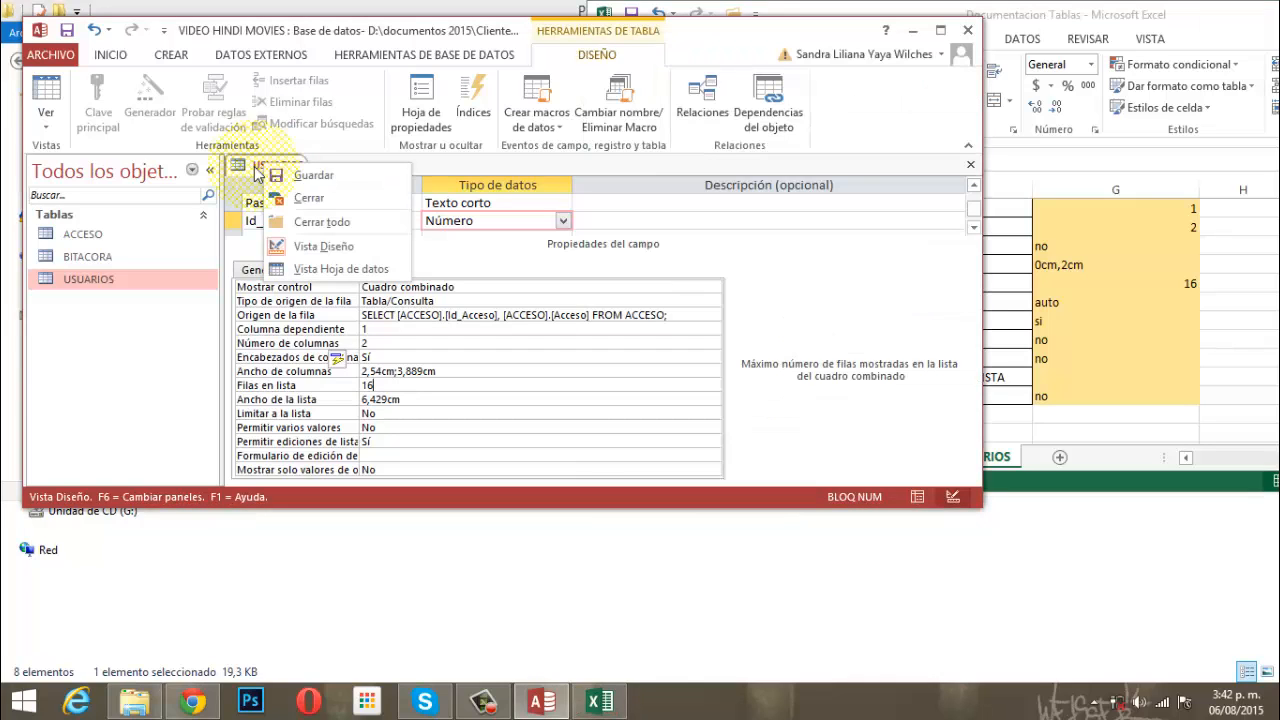
pyautogui.click(316, 175)
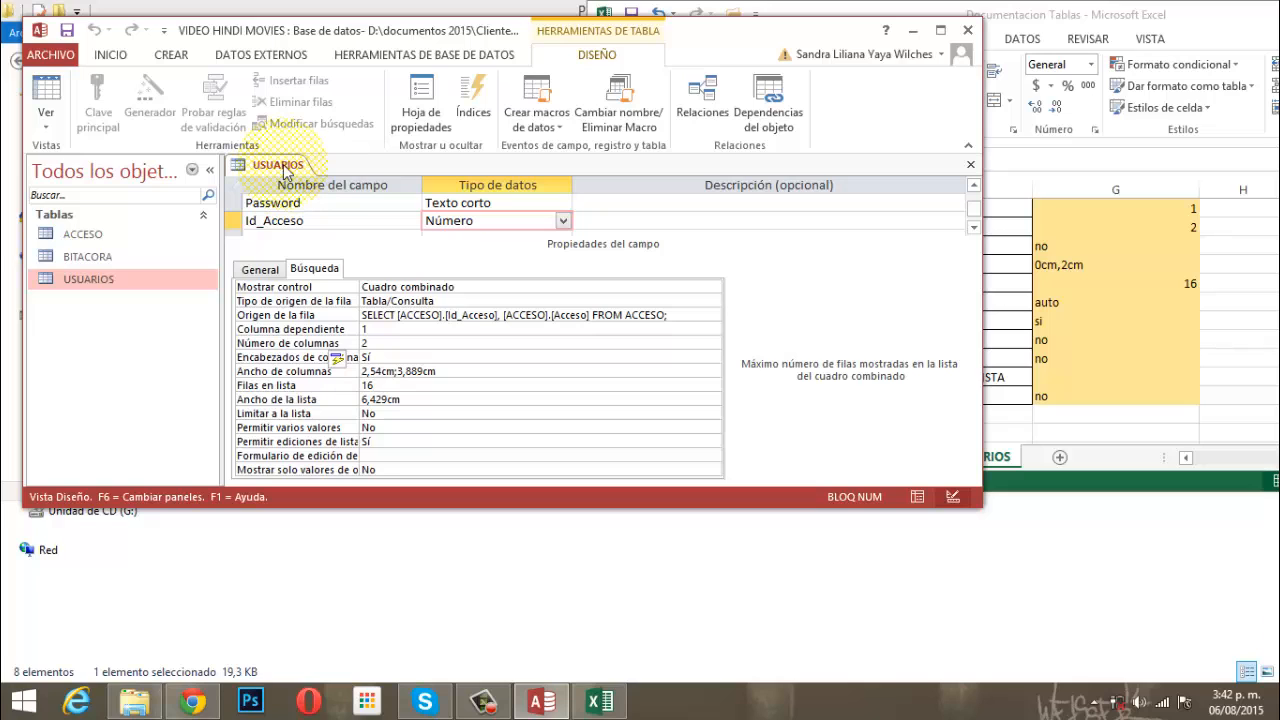
pyautogui.rightClick(284, 171)
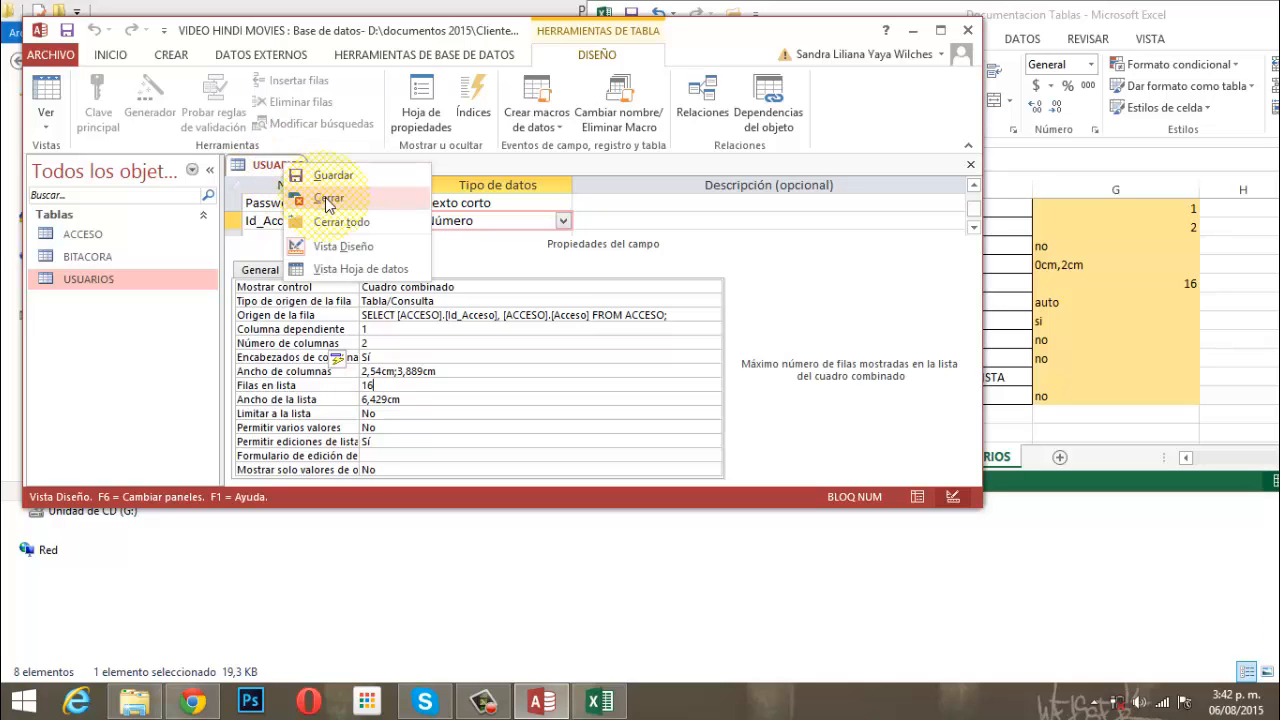
pyautogui.click(328, 200)
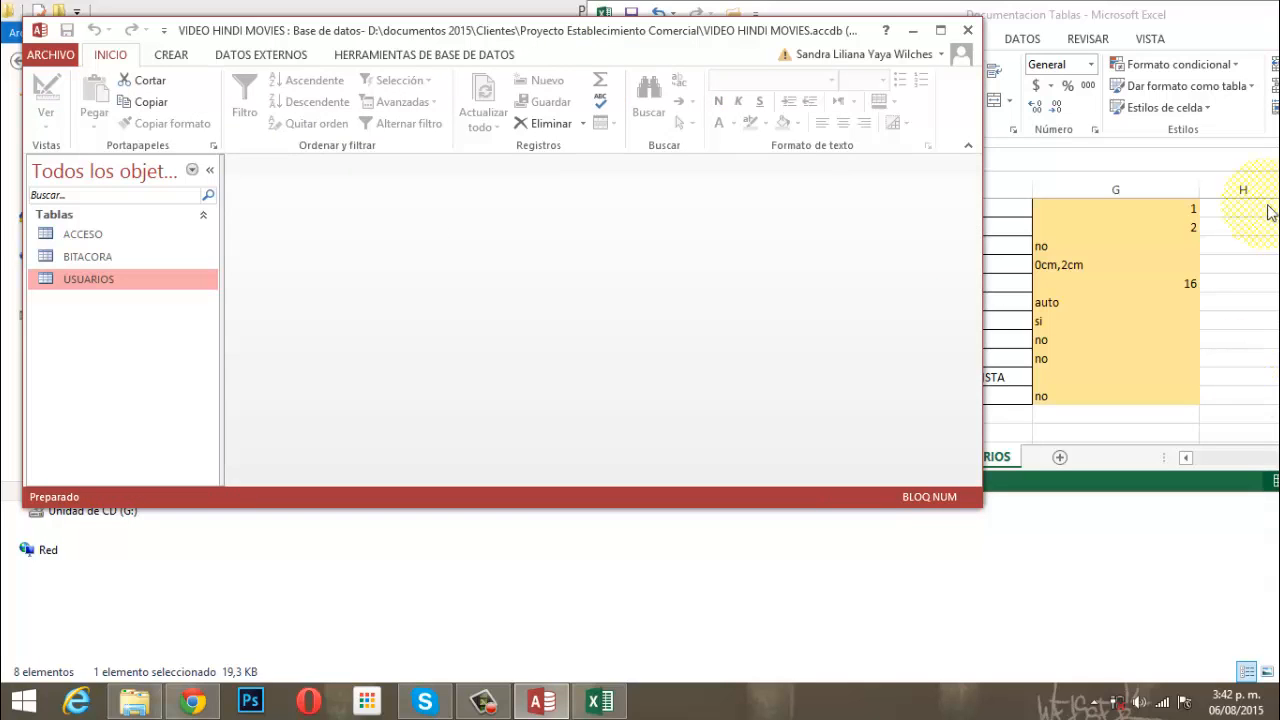
pyautogui.click(1042, 190)
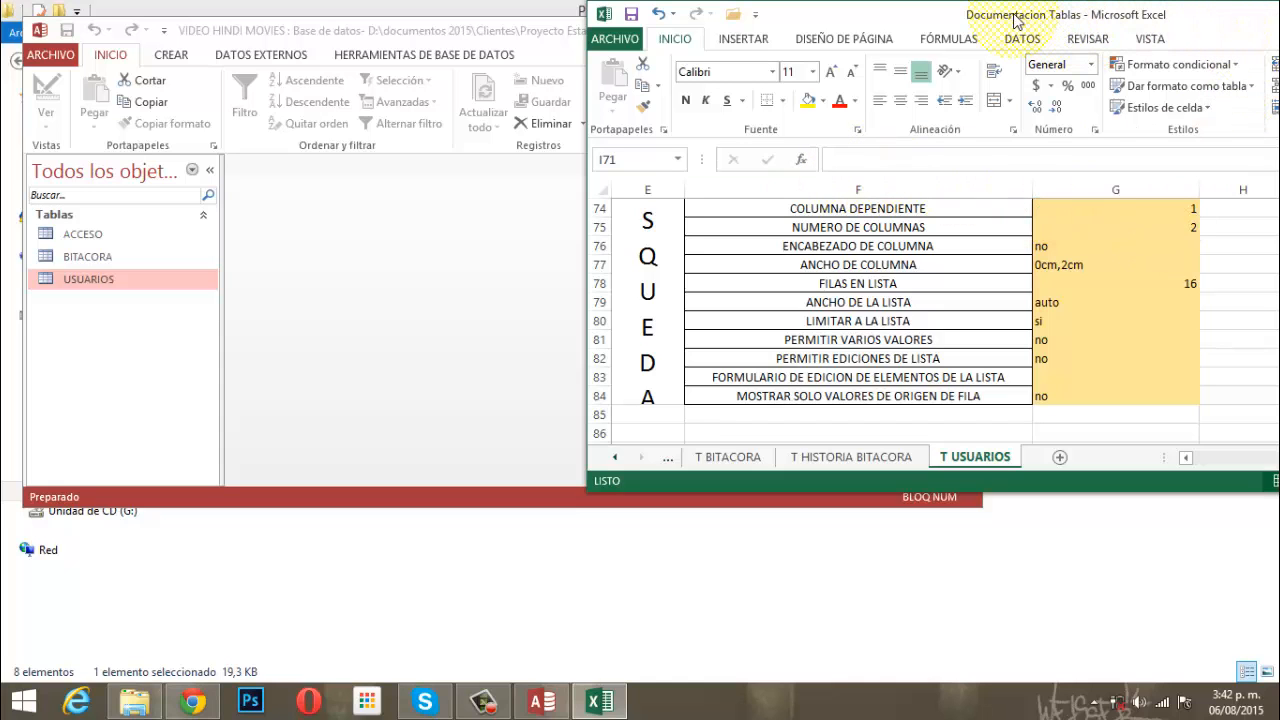
# Close the Documentacion Tablas workbook, saving its changes, and close the VIDEO HINDI MOVIES database.
pyautogui.click(1061, 16)
pyautogui.moveTo(1061, 16); pyautogui.dragTo(617, 98)
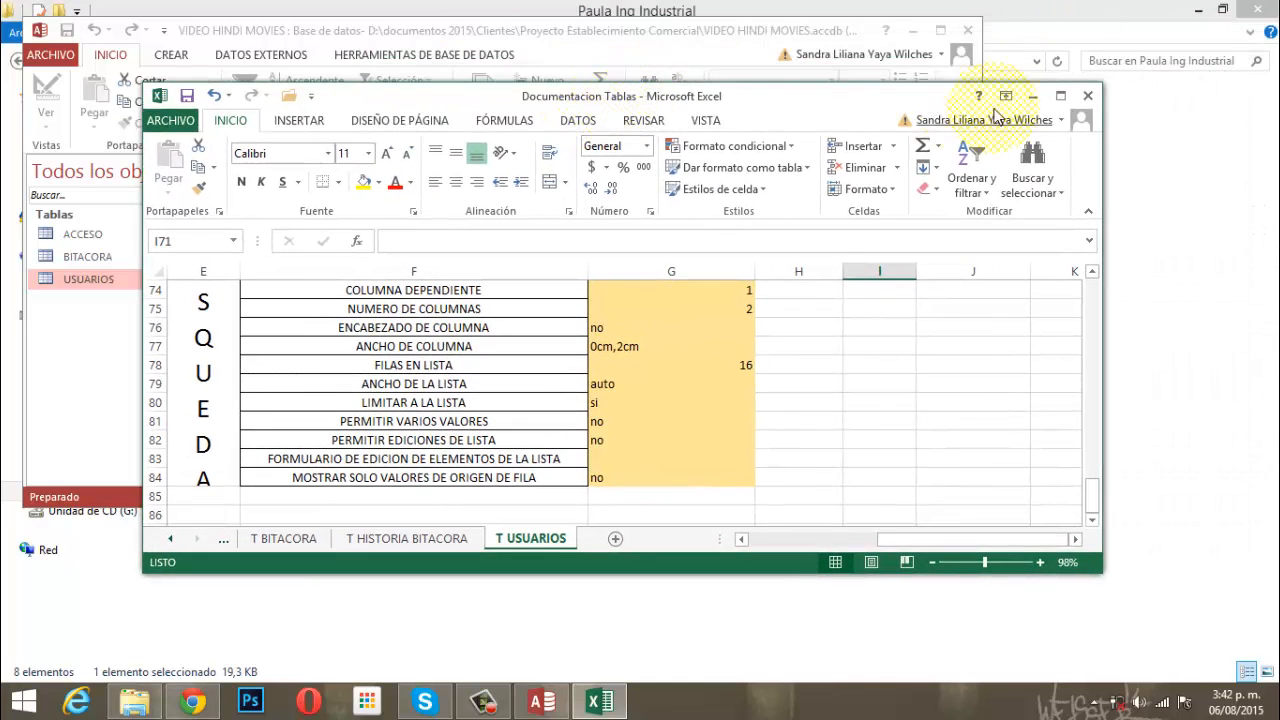
pyautogui.click(1087, 97)
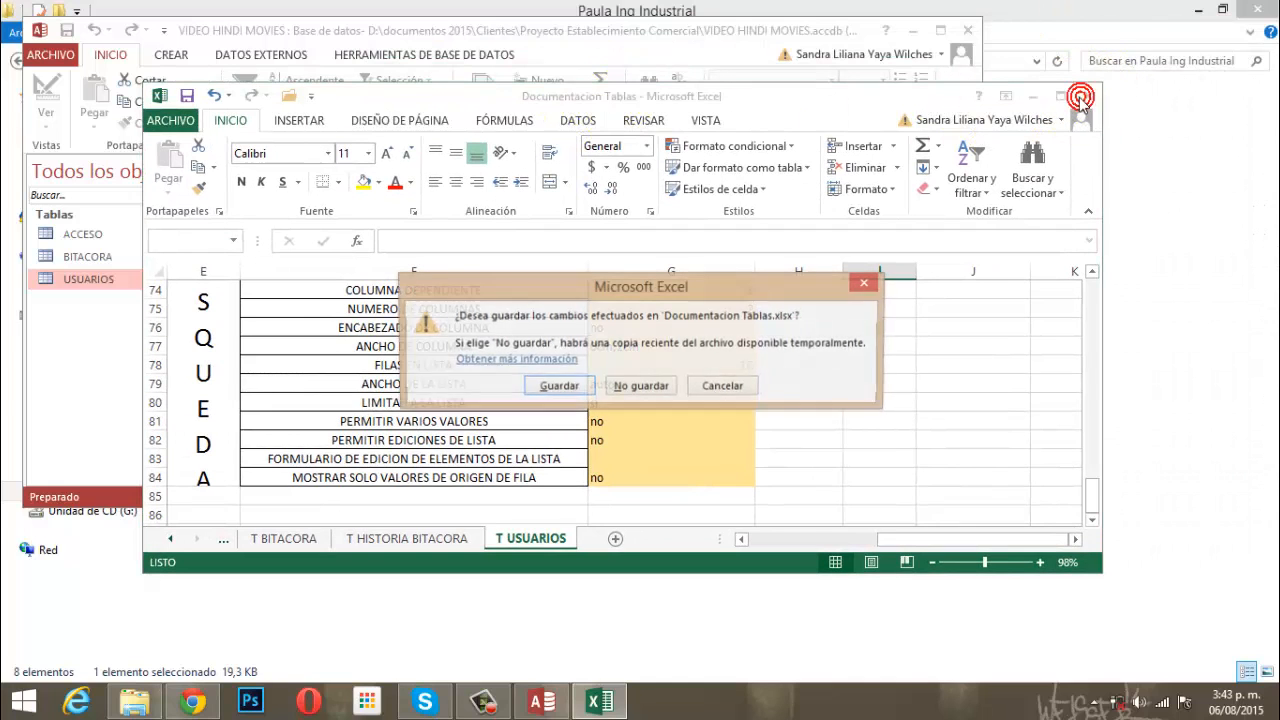
pyautogui.click(557, 386)
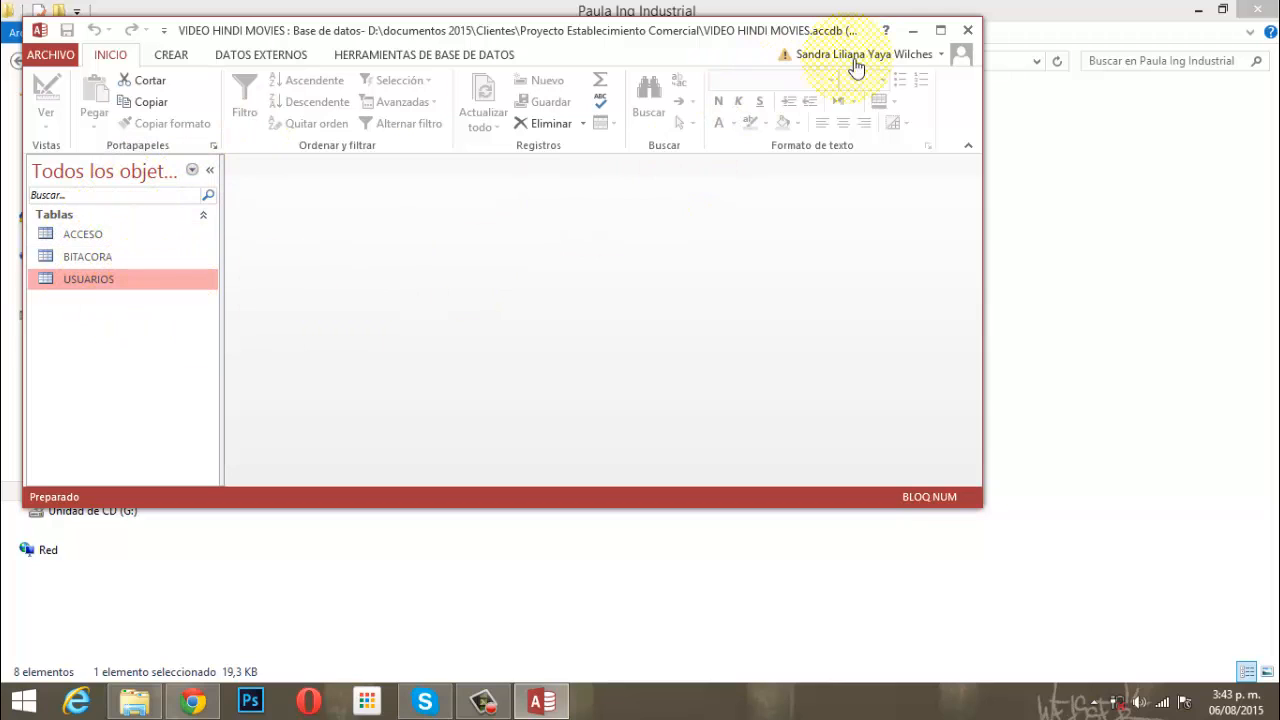
pyautogui.click(968, 36)
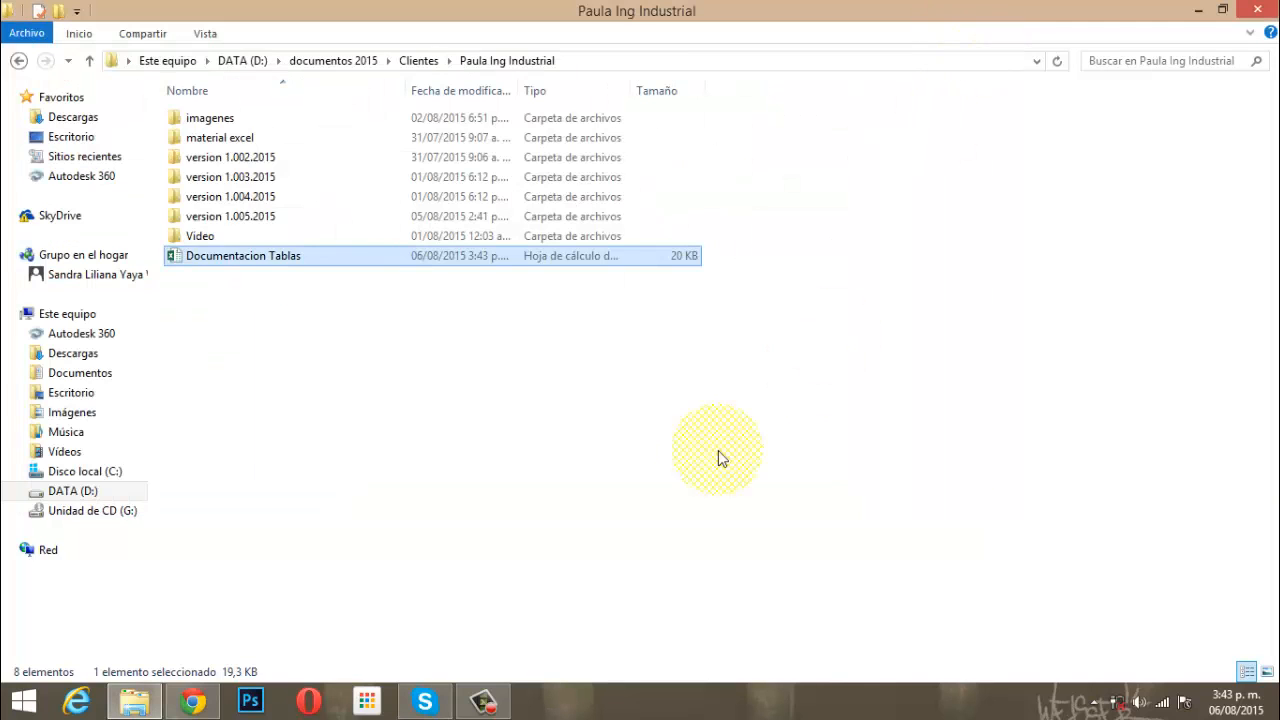
# Open the Inventario 2015 database from the version 1.005.2015 folder and maximize its window.
pyautogui.click(89, 60)
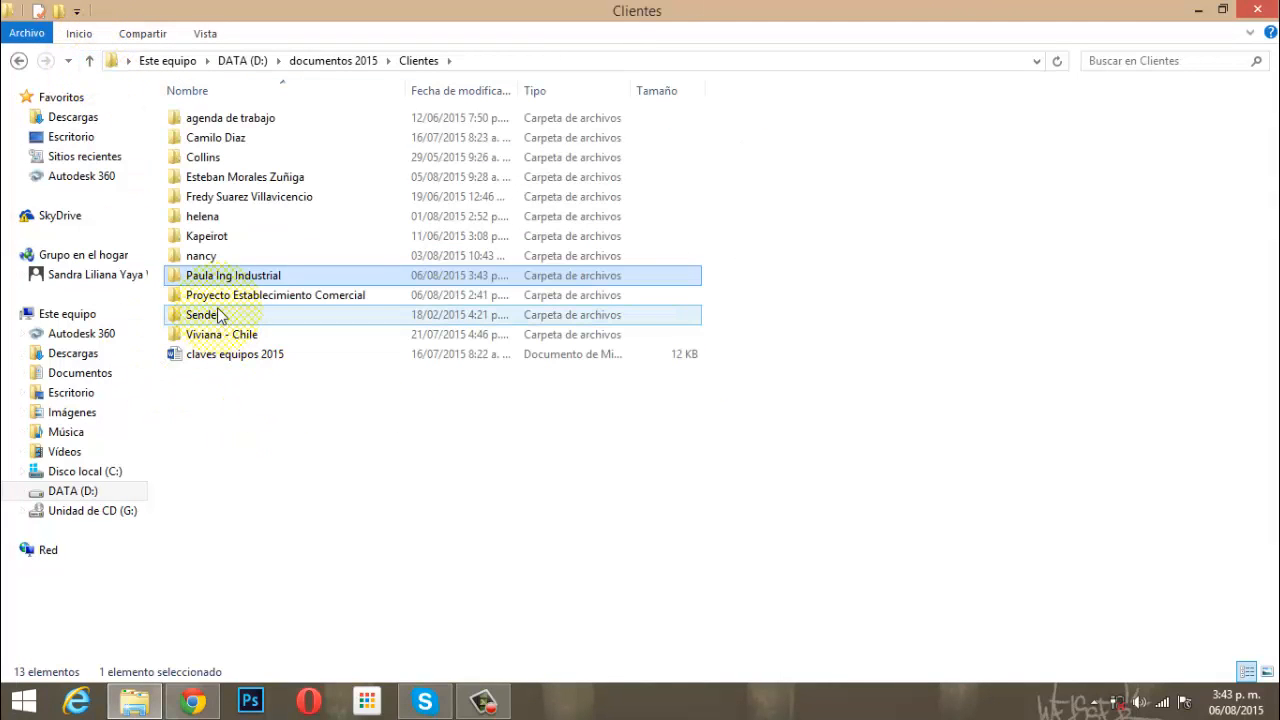
pyautogui.doubleClick(226, 276)
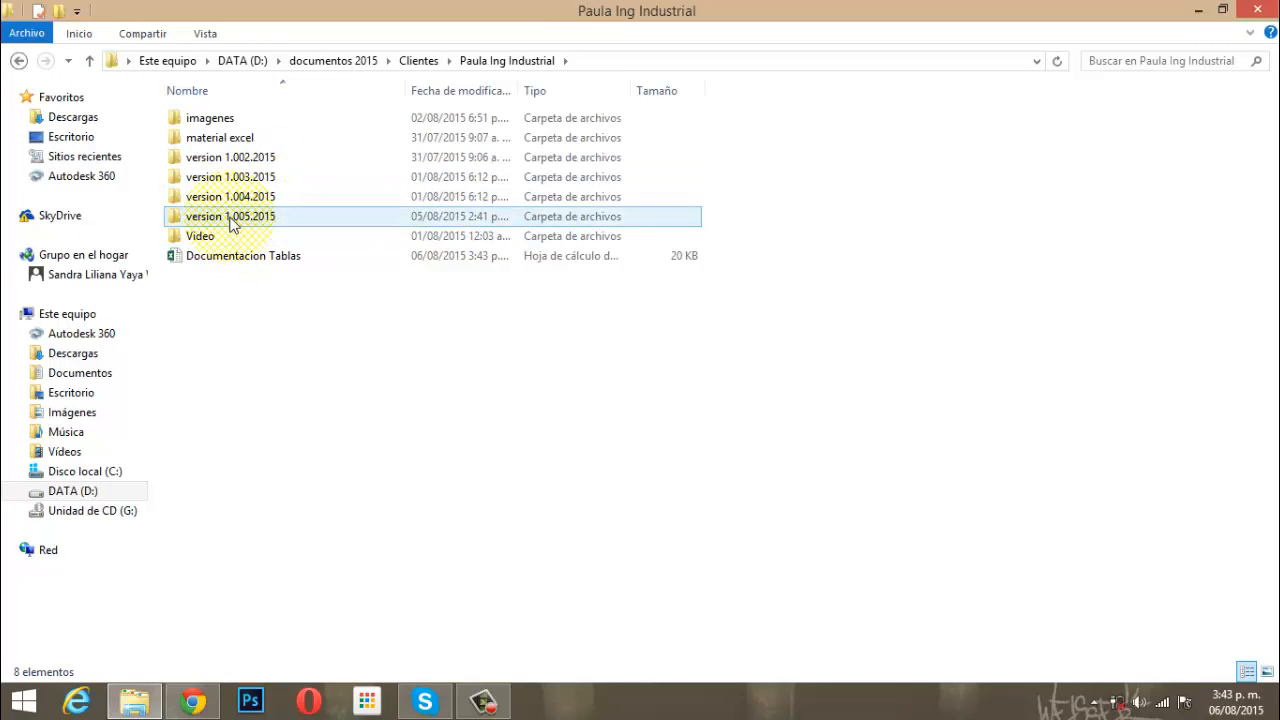
pyautogui.doubleClick(230, 218)
pyautogui.doubleClick(223, 120)
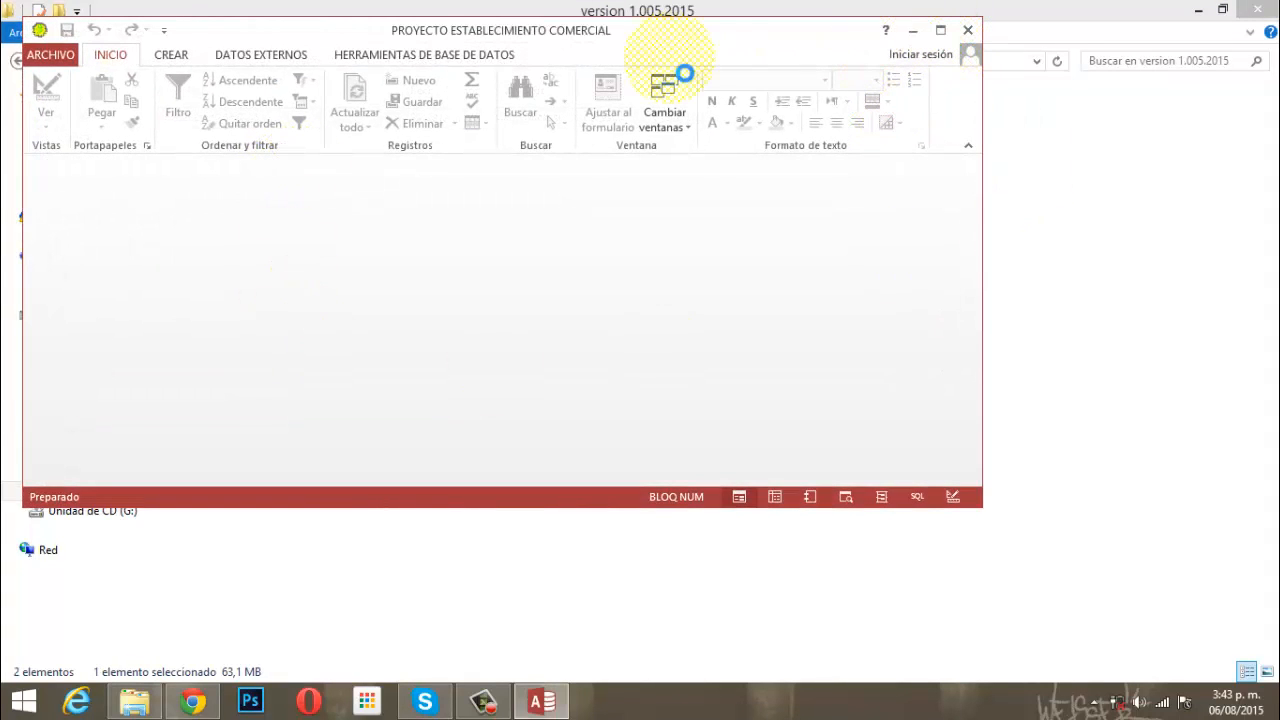
pyautogui.click(941, 28)
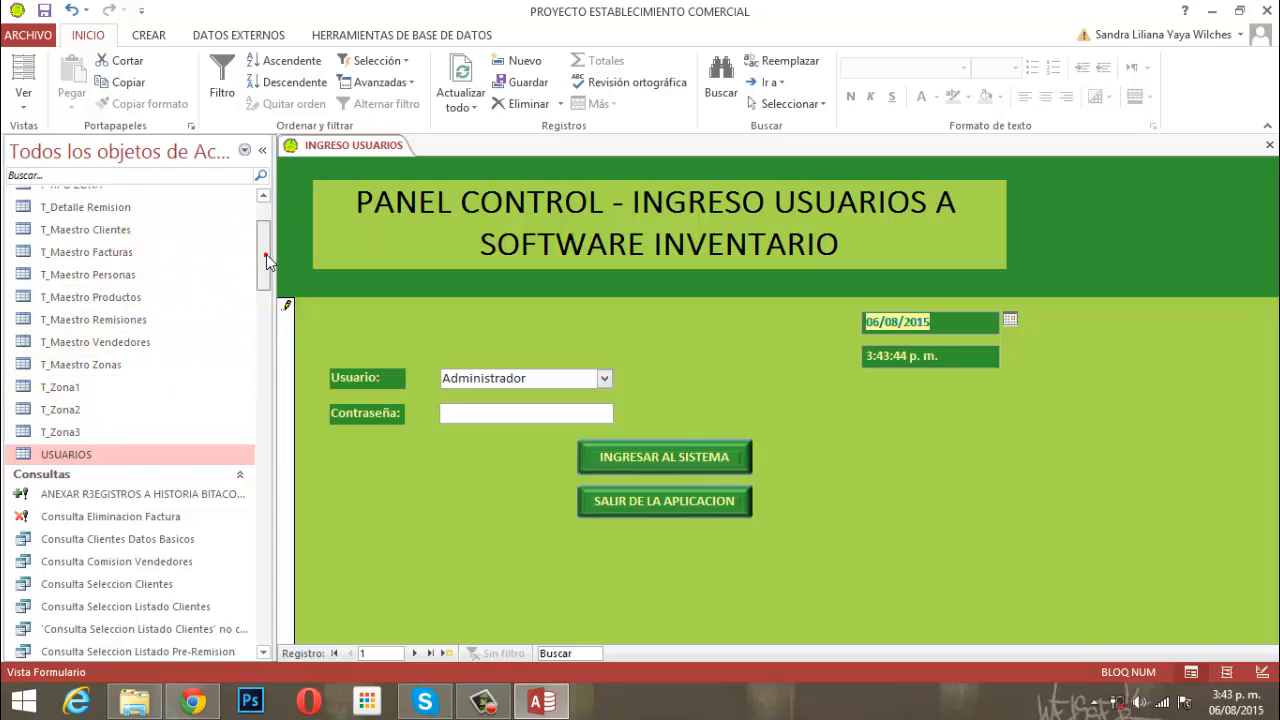
# Examine the sample records in the ACCESO, BITACORA, HISTORIA BITACORA and USUARIOS tables of the inventory database.
pyautogui.moveTo(265, 255); pyautogui.dragTo(250, 200)
pyautogui.click(60, 215)
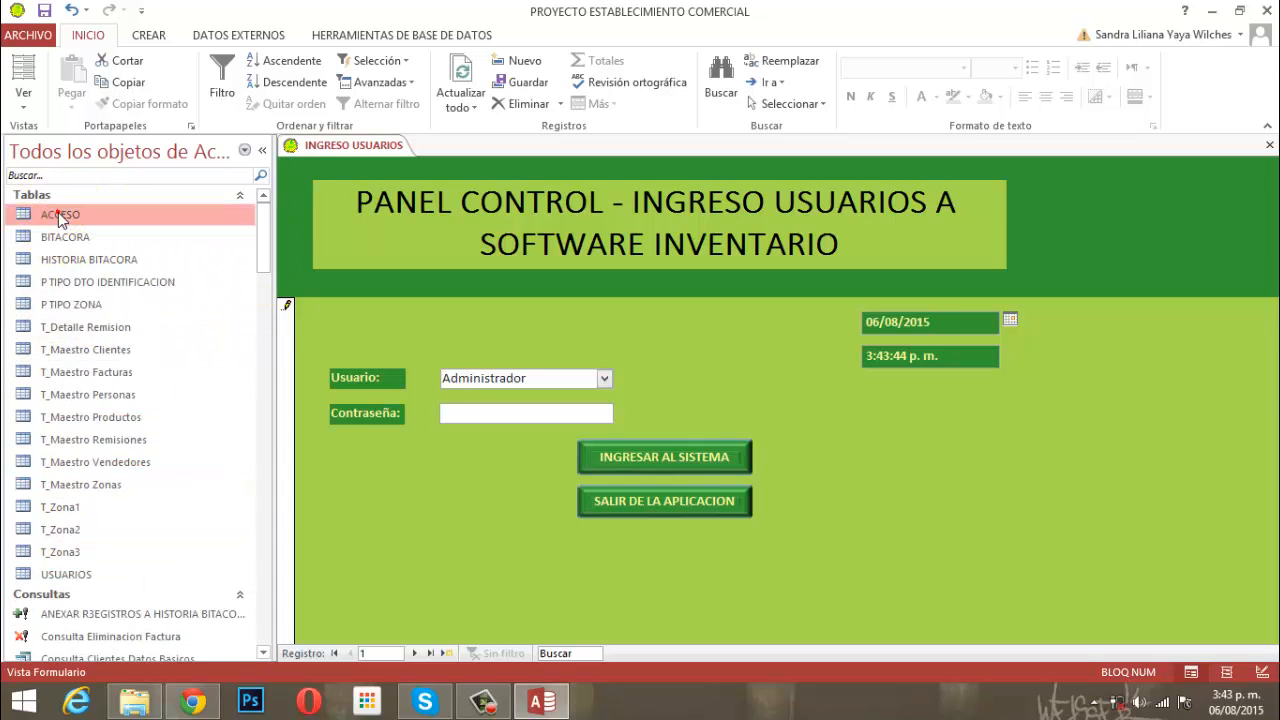
pyautogui.doubleClick(58, 213)
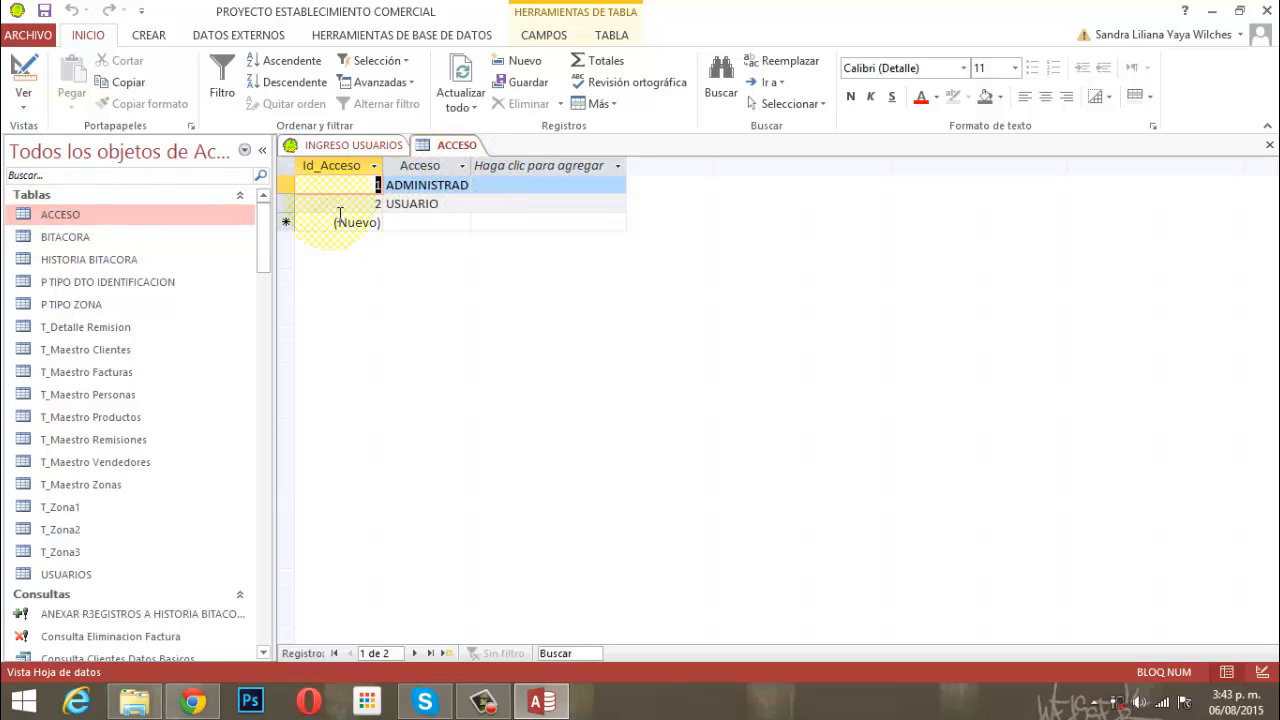
pyautogui.doubleClick(65, 240)
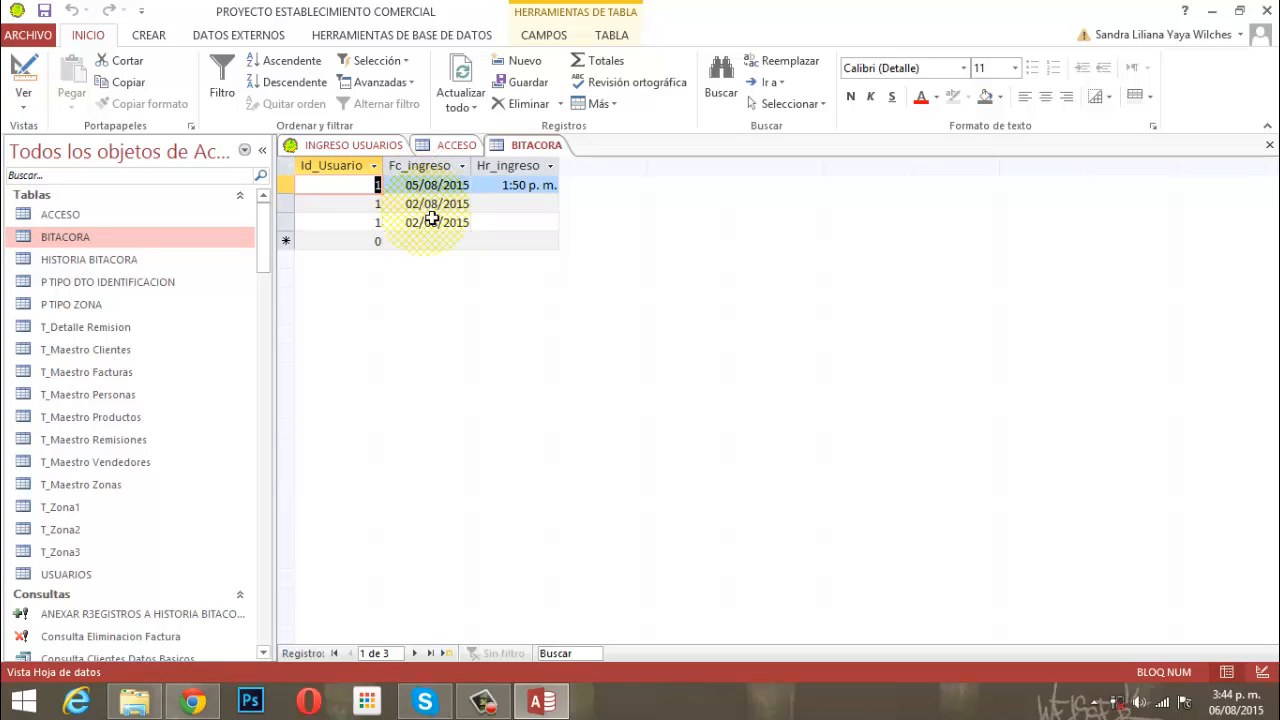
pyautogui.click(102, 262)
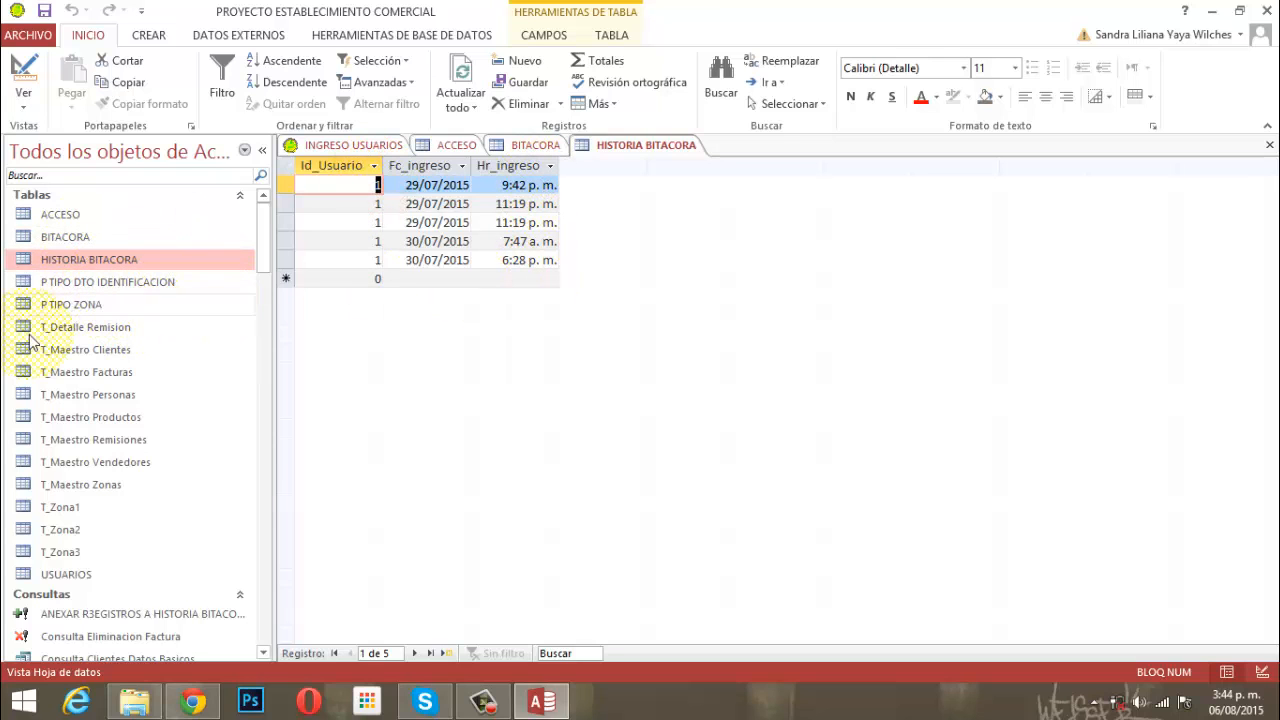
pyautogui.moveTo(259, 230); pyautogui.dragTo(272, 255)
pyautogui.doubleClick(45, 378)
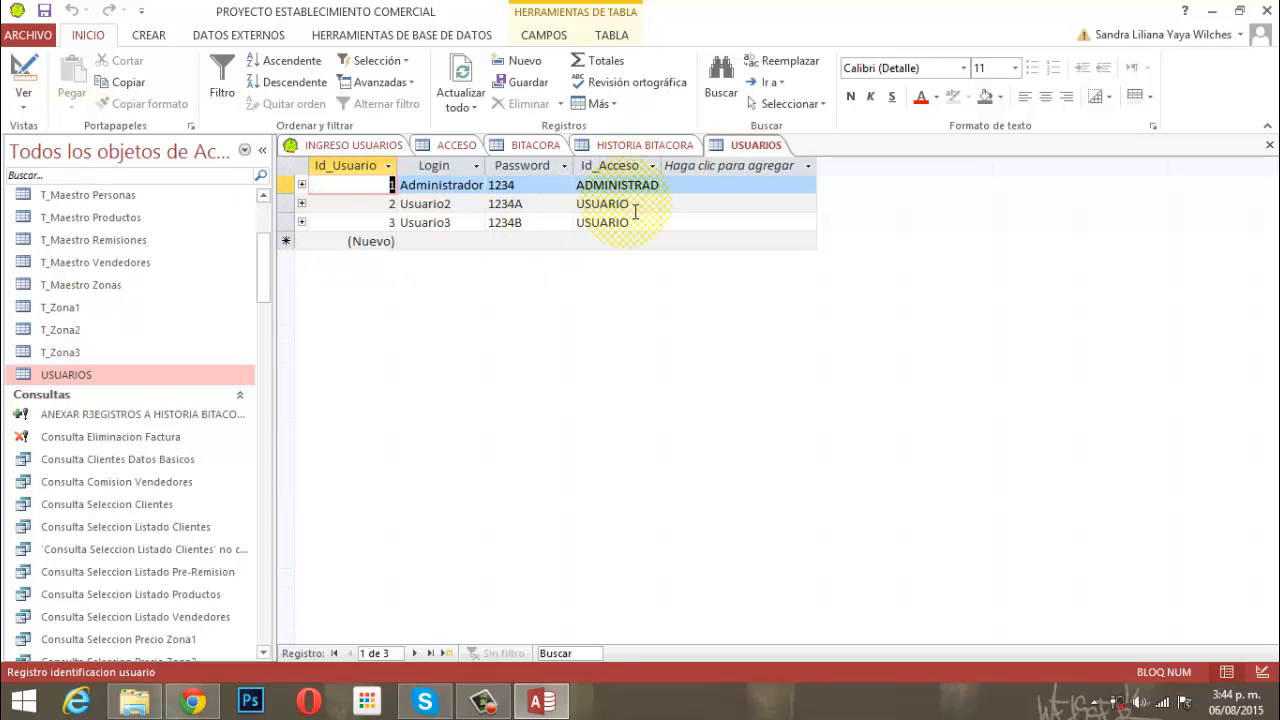
# Close all open objects and exit the inventory database.
pyautogui.rightClick(742, 142)
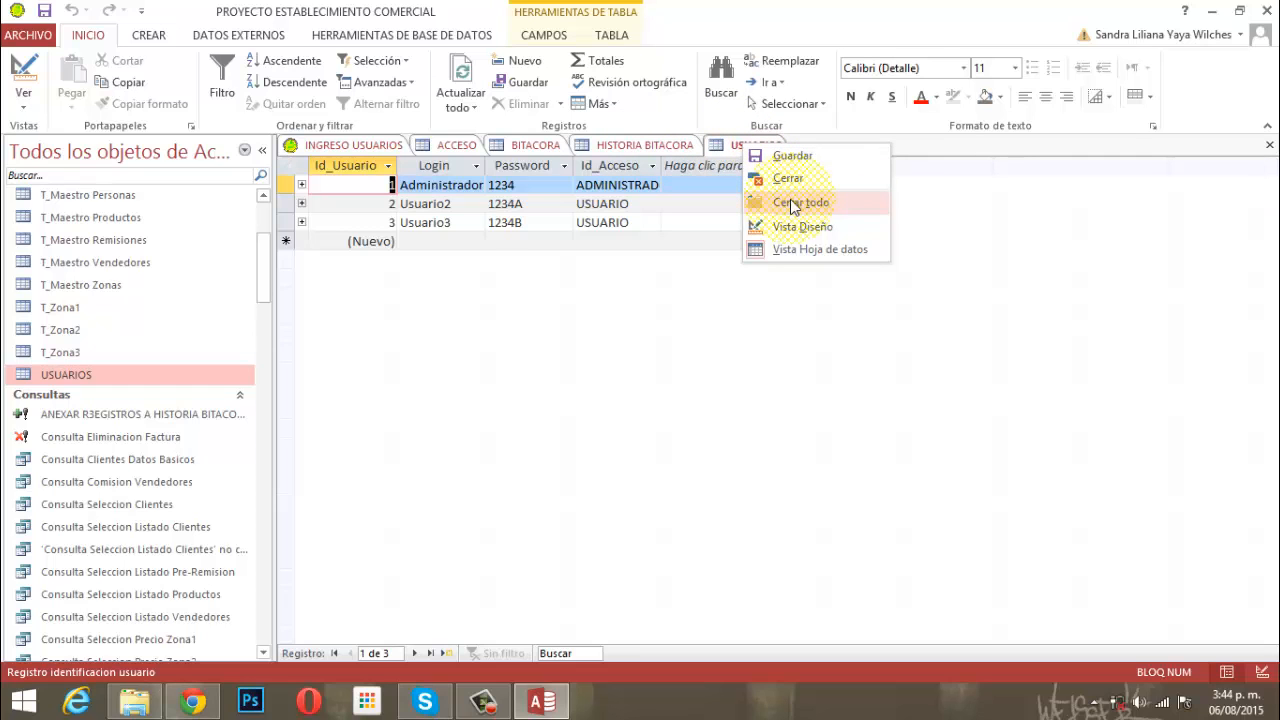
pyautogui.click(793, 203)
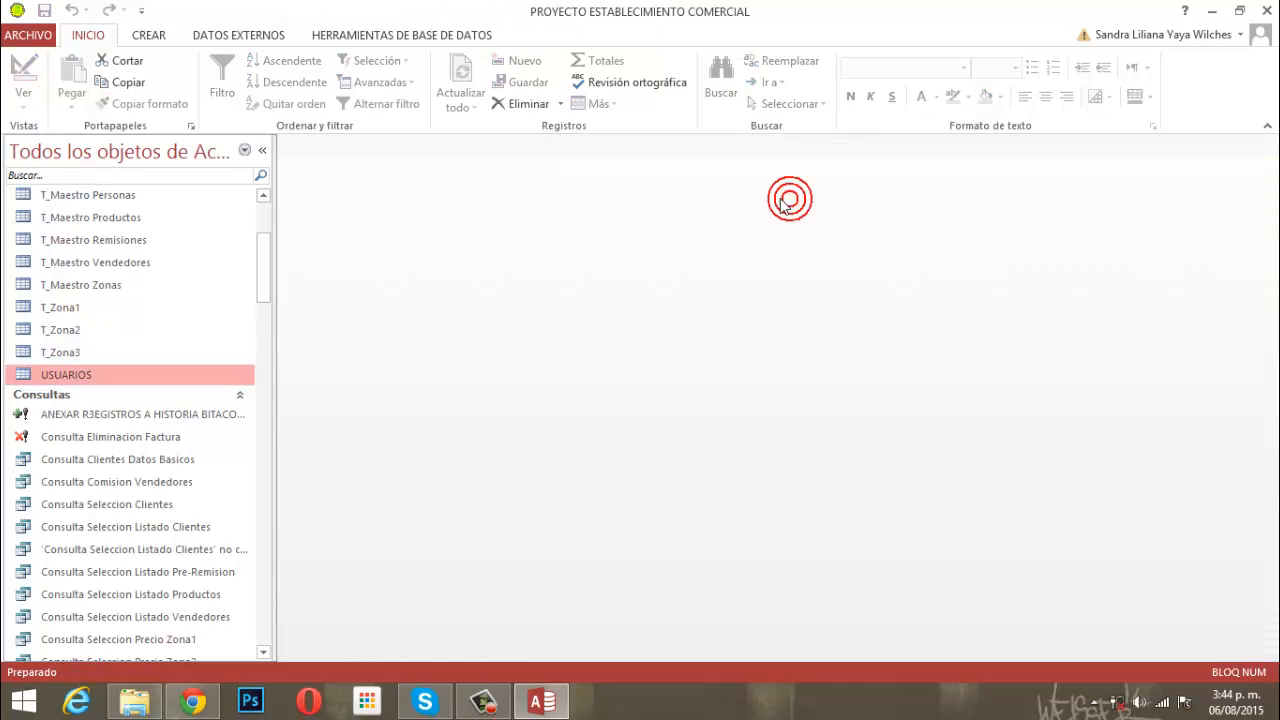
pyautogui.click(1272, 12)
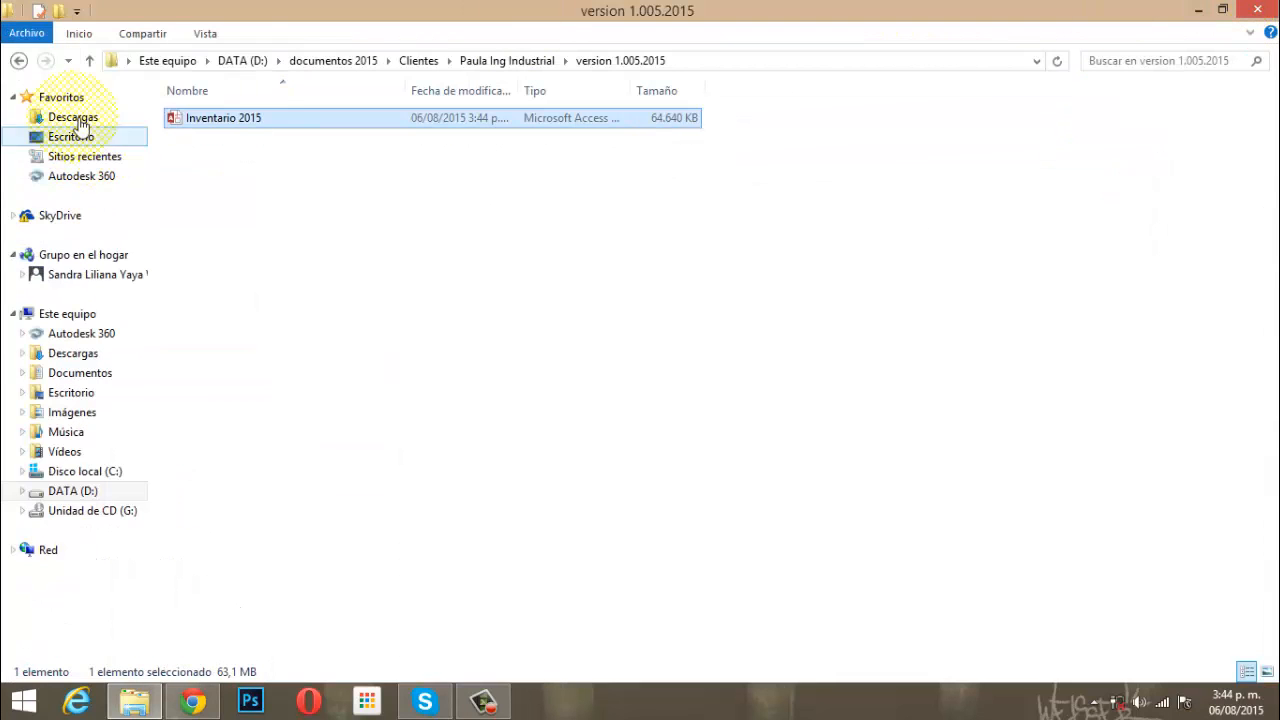
# Go to the Proyecto Establecimiento Comercial folder under Clientes and open the VIDEO HINDI MOVIES database.
pyautogui.click(89, 62)
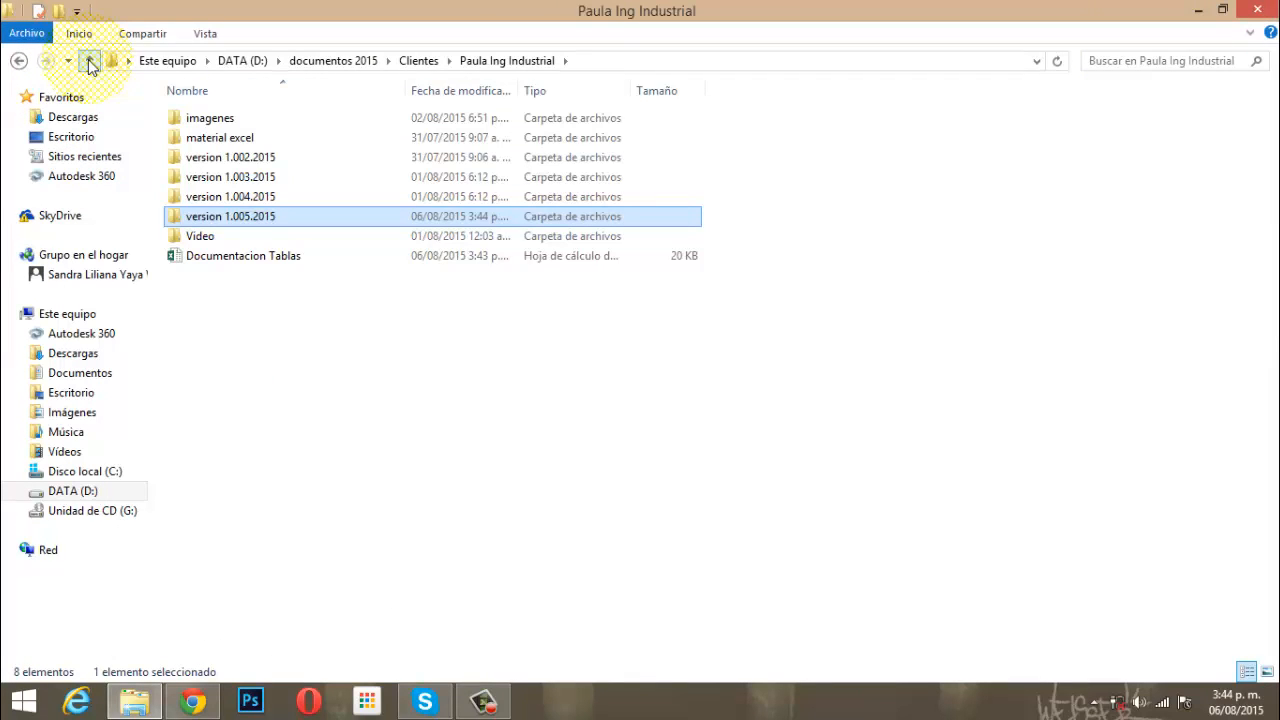
pyautogui.click(89, 62)
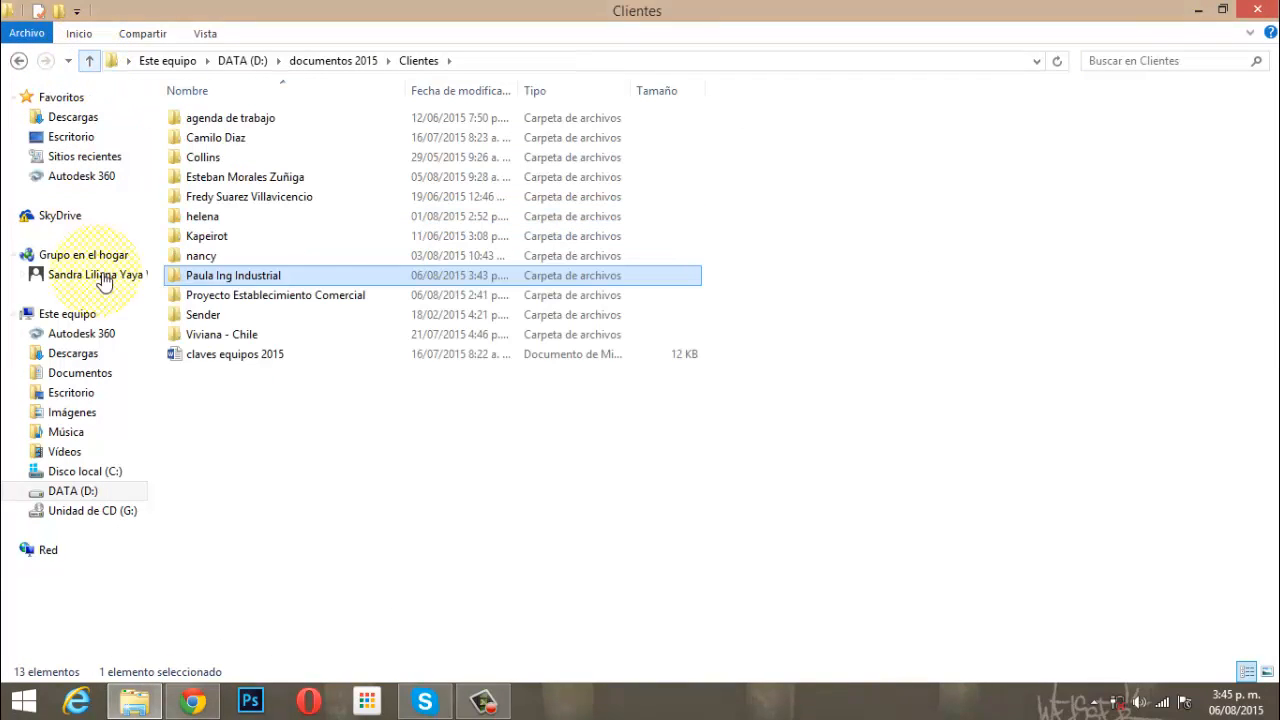
pyautogui.doubleClick(263, 299)
pyautogui.click(231, 118)
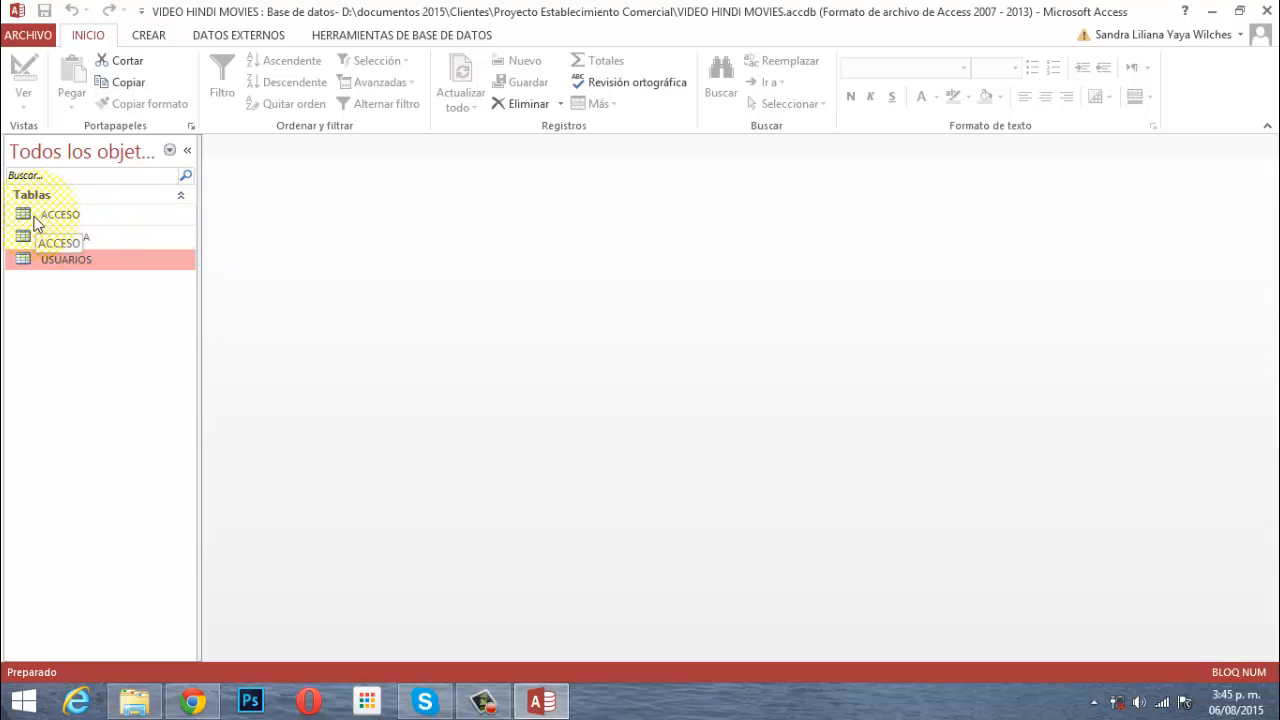
# Open the ACCESO table and enter two records with the Acceso values ADMINISTRADOR and USUARIO.
pyautogui.doubleClick(34, 216)
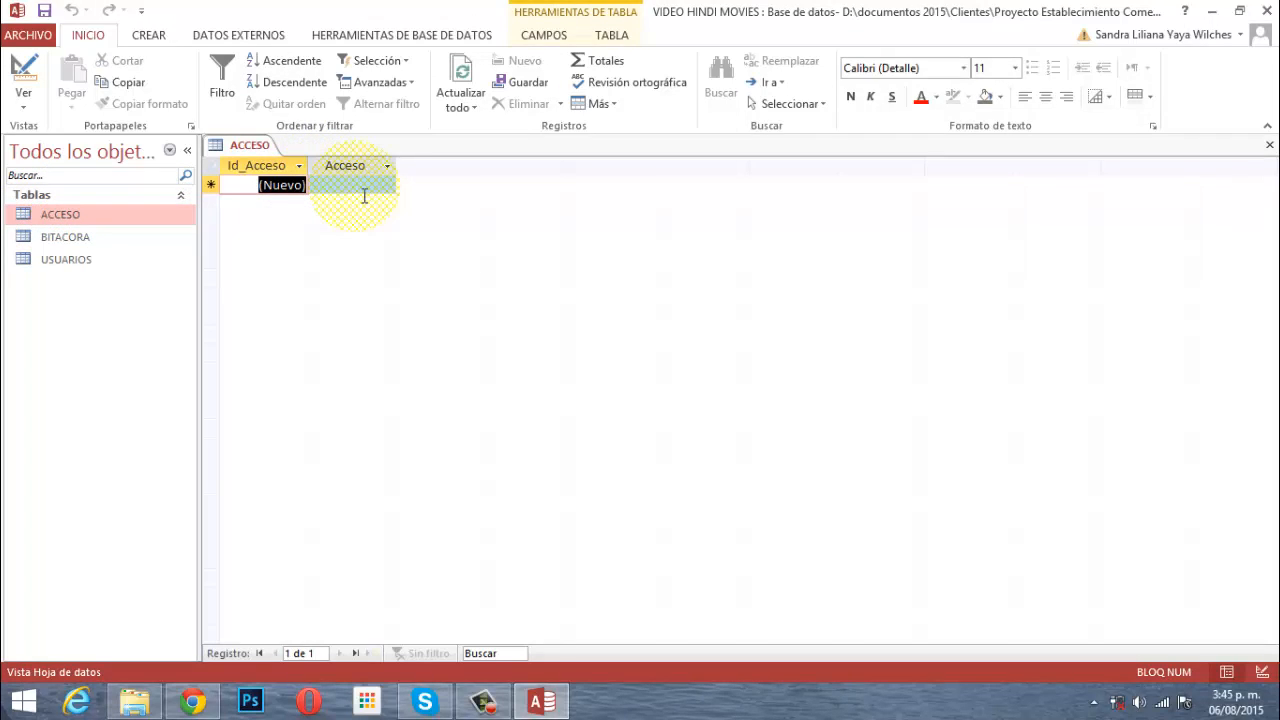
pyautogui.click(361, 196)
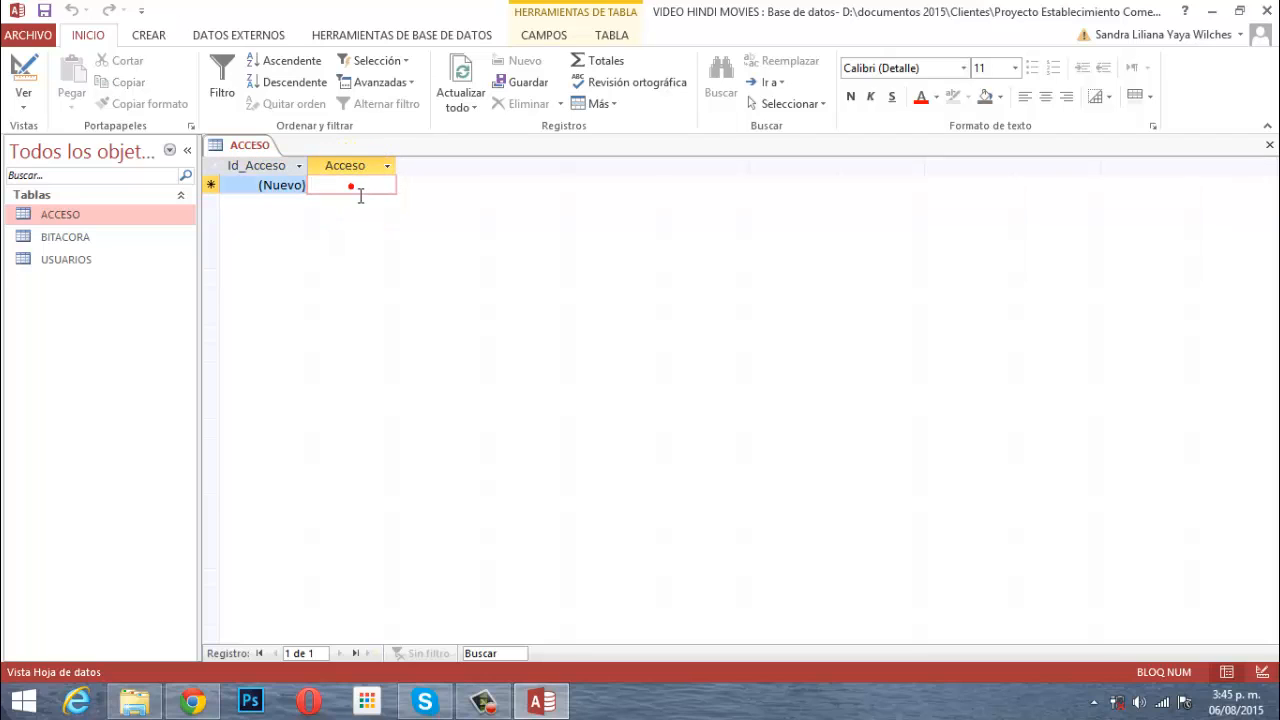
pyautogui.write('ADMINI')
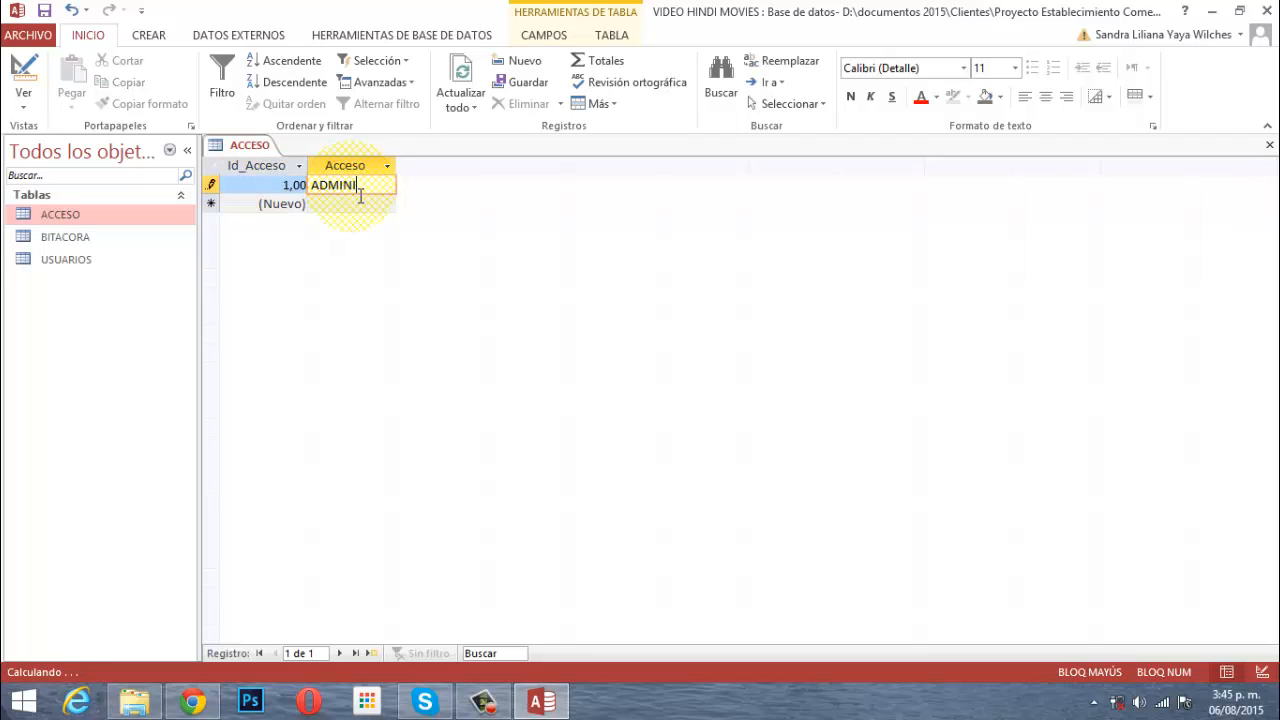
pyautogui.write('STRADOR')
pyautogui.press('Return')
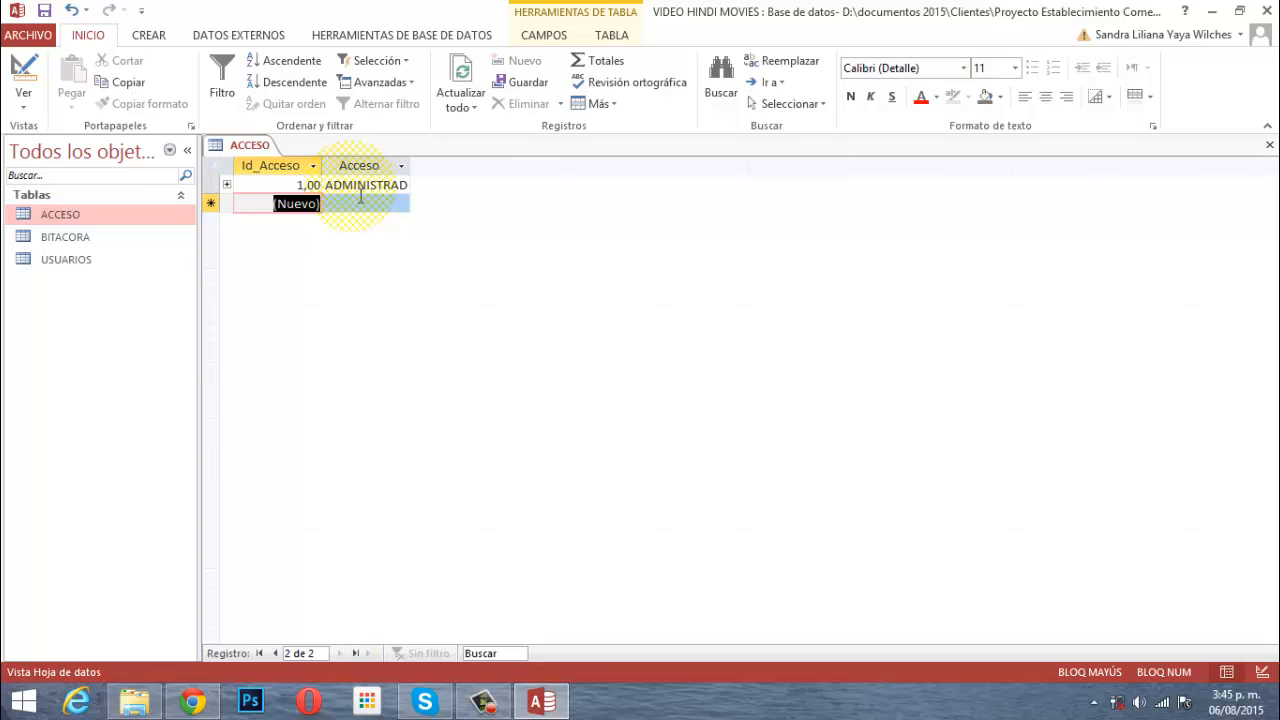
pyautogui.click(361, 198)
pyautogui.write('USUARIO')
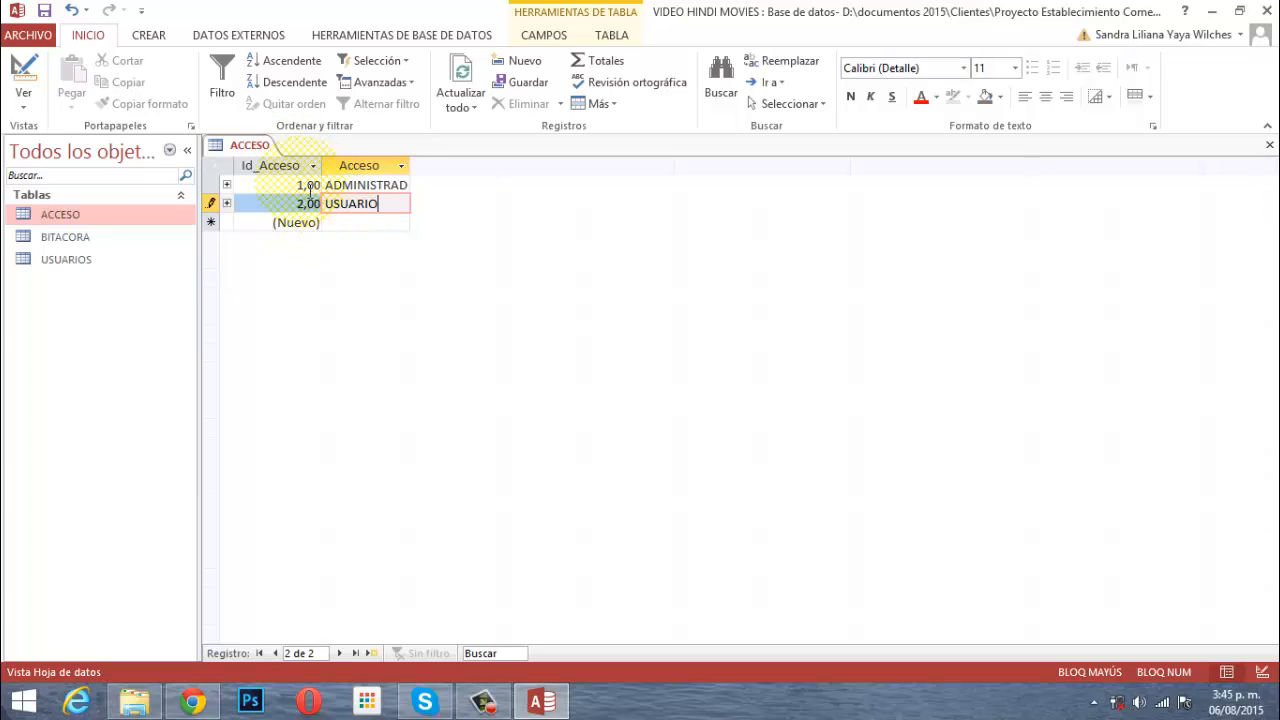
# Try to change the number format of the Id_Acceso column from the datasheet.
pyautogui.click(270, 167)
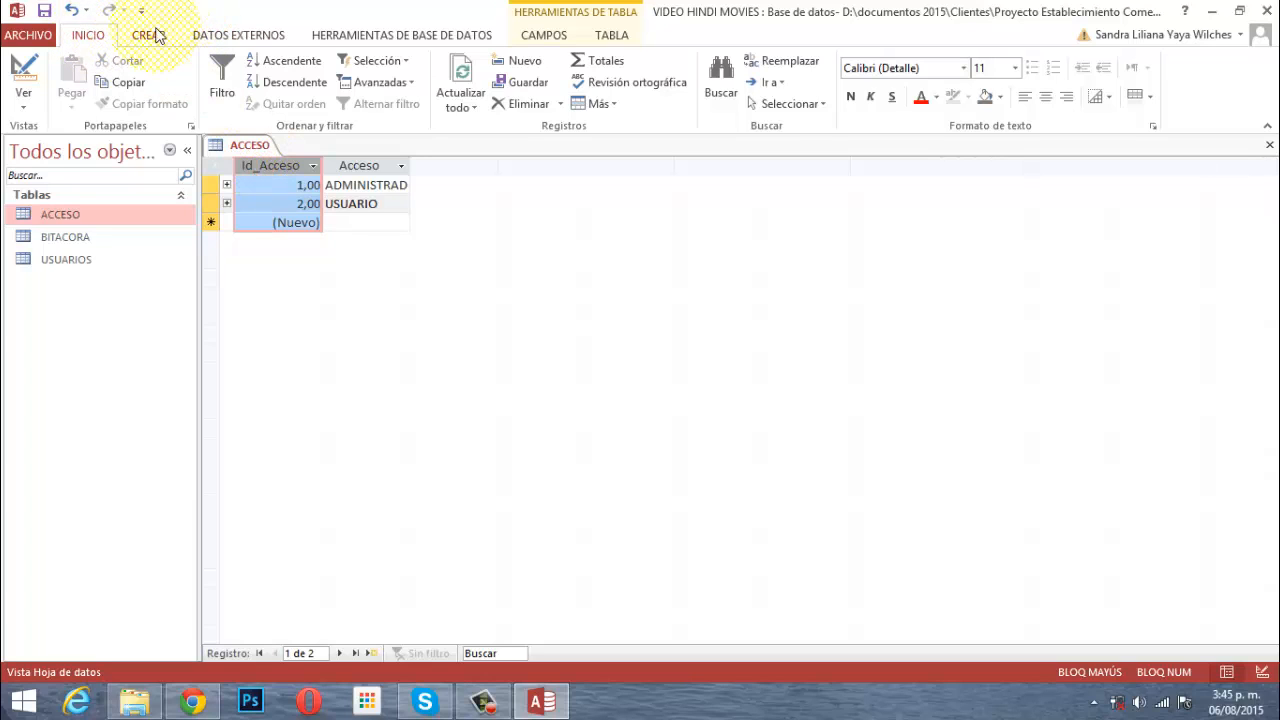
pyautogui.click(544, 36)
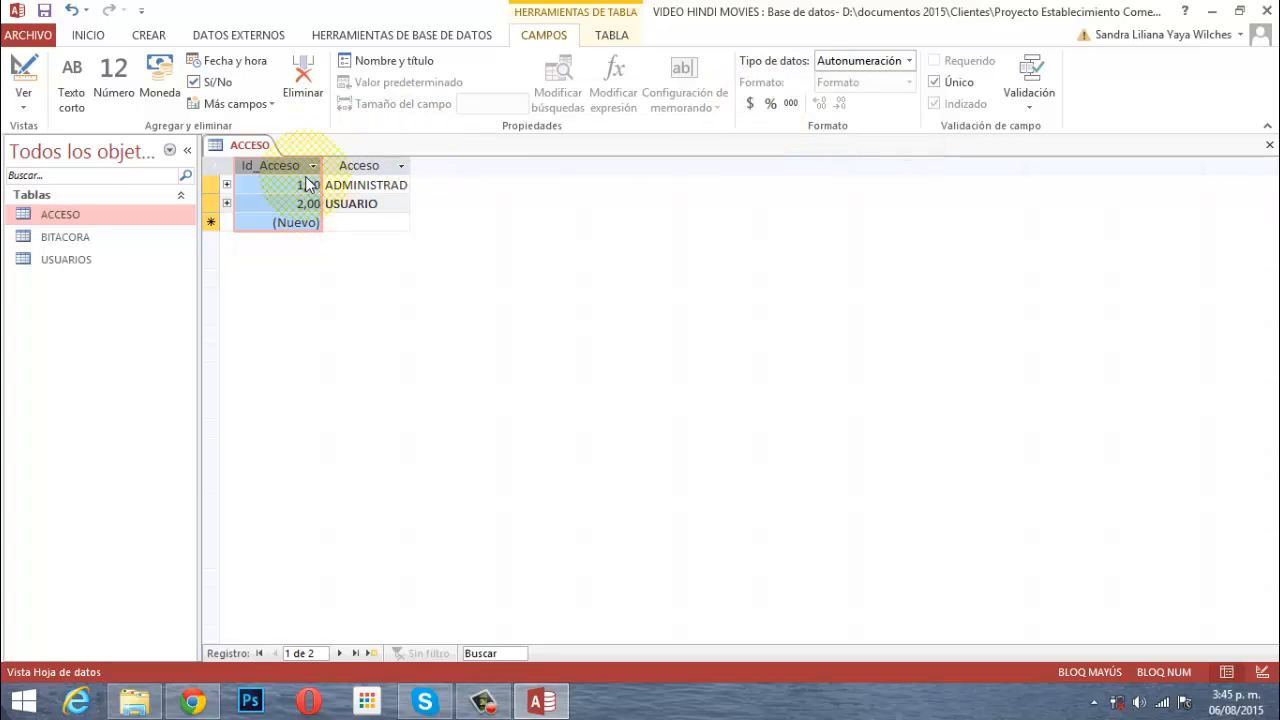
pyautogui.click(788, 105)
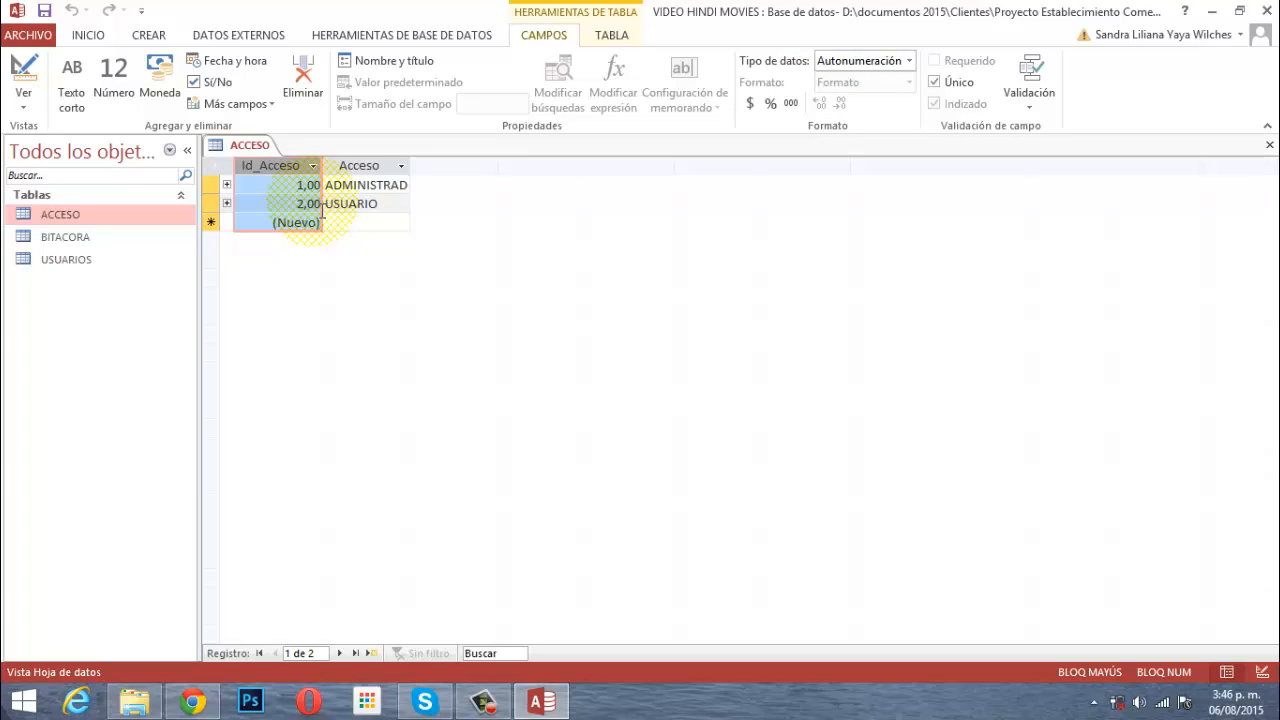
# Fit the Acceso column's width to its contents and clear the Formato property of Id_Acceso in the table's design.
pyautogui.doubleClick(421, 177)
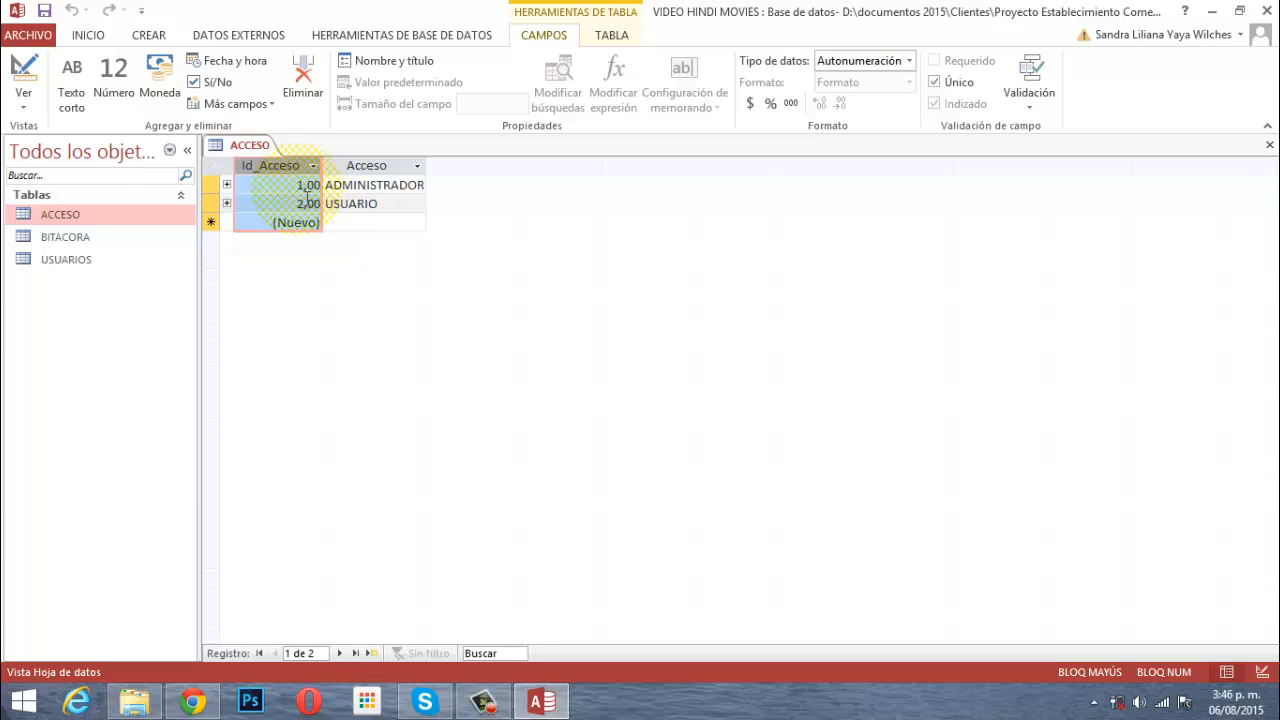
pyautogui.rightClick(249, 146)
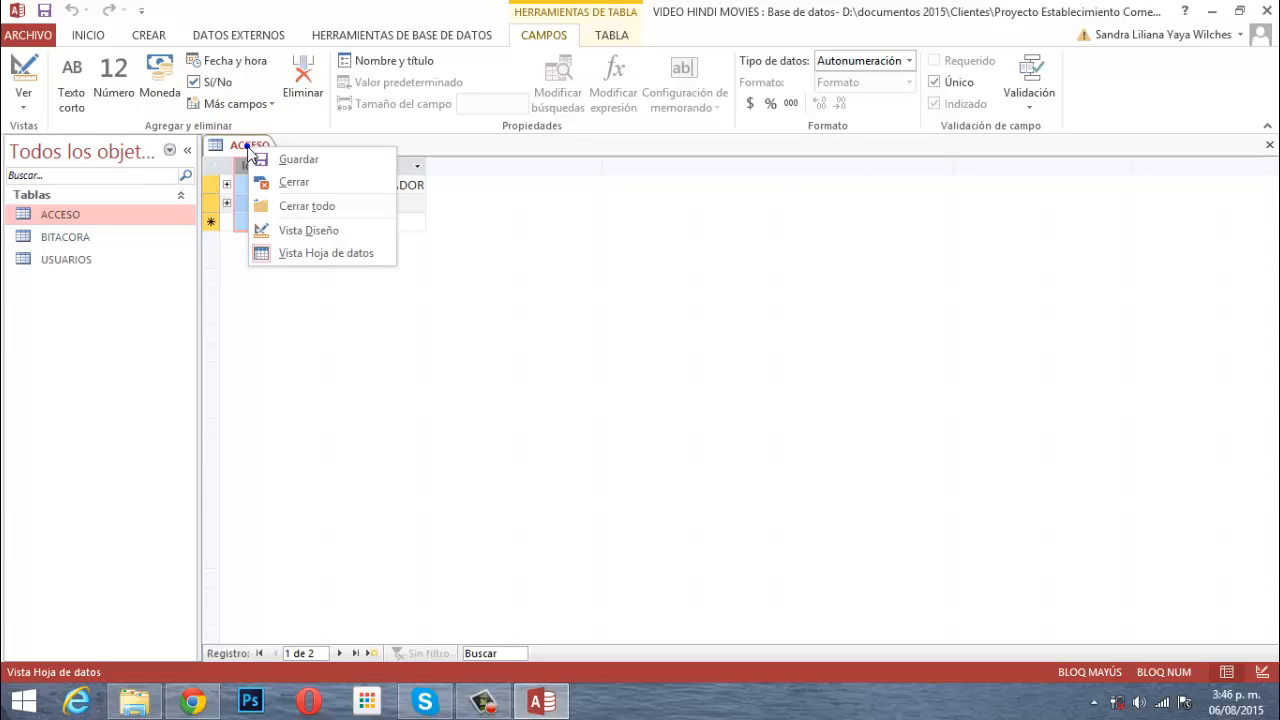
pyautogui.rightClick(260, 147)
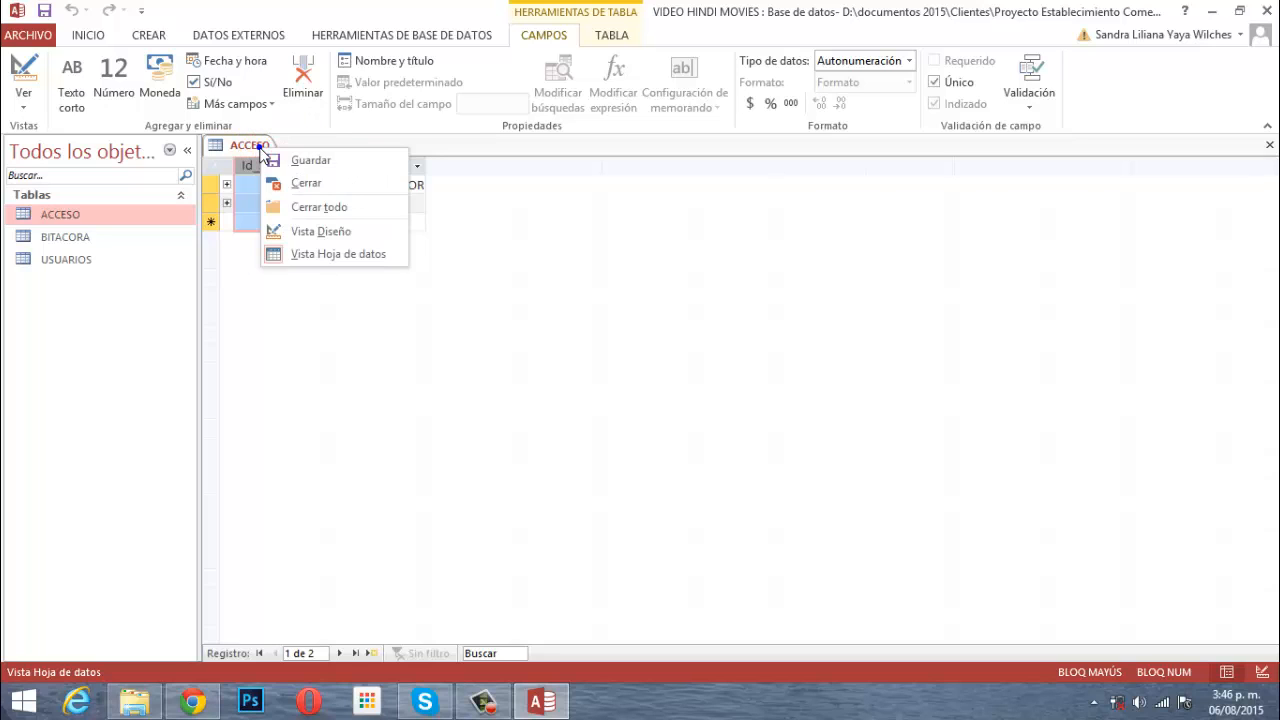
pyautogui.click(318, 232)
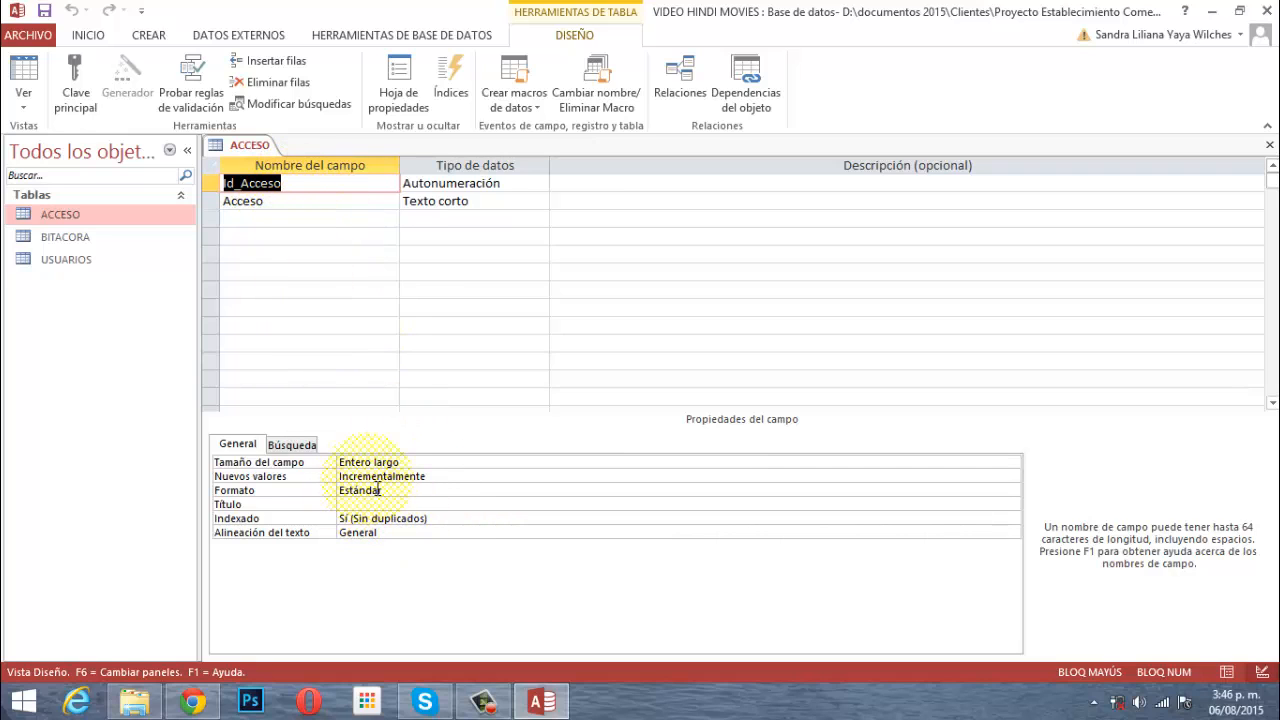
pyautogui.click(414, 494)
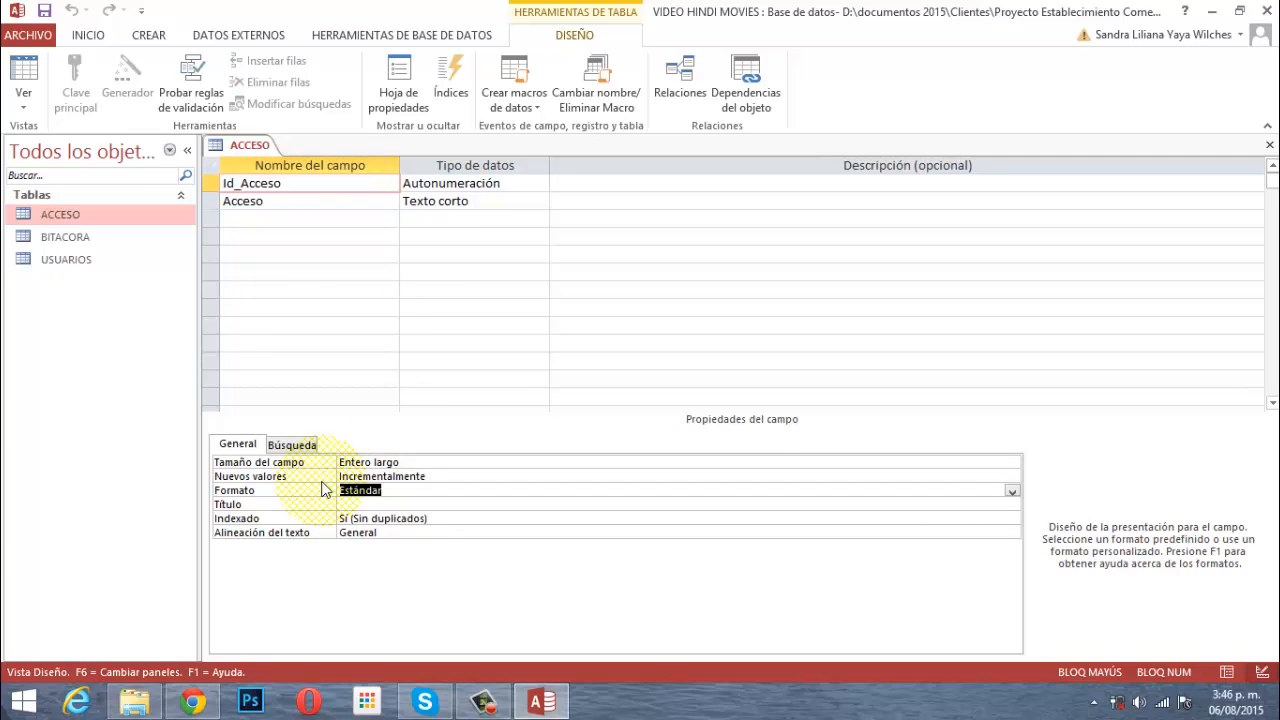
pyautogui.press('Delete')
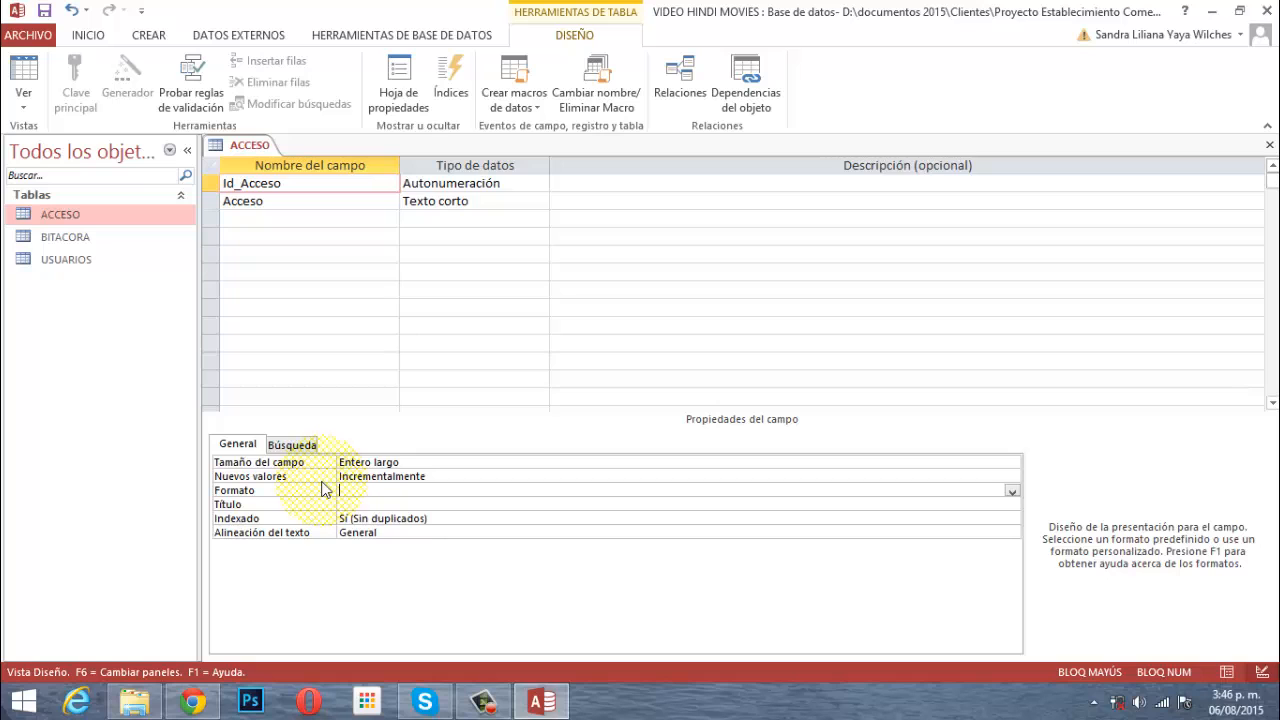
# Save the ACCESO table design and return to its datasheet view.
pyautogui.rightClick(248, 145)
pyautogui.click(285, 163)
pyautogui.rightClick(252, 147)
pyautogui.click(325, 255)
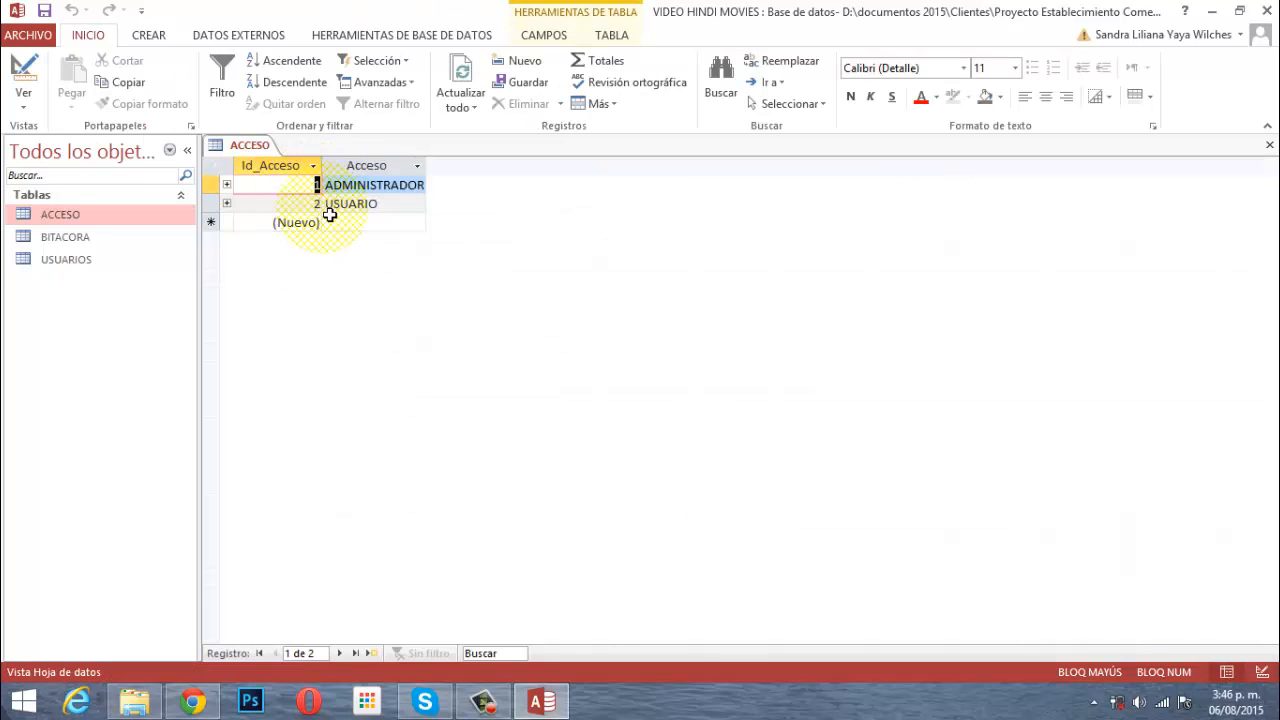
# Open the USUARIOS table and add a record with Login Administrador, its password, and Id_Acceso 1 (ADMINISTRADOR).
pyautogui.doubleClick(72, 265)
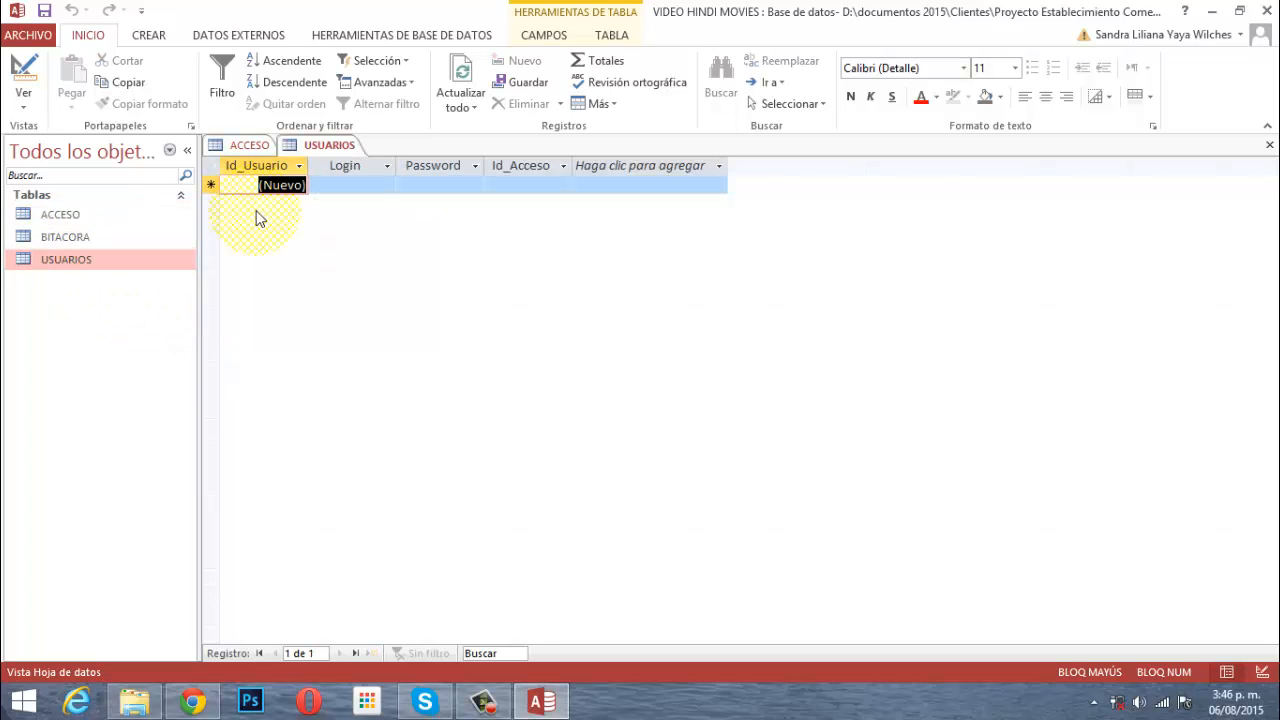
pyautogui.click(332, 185)
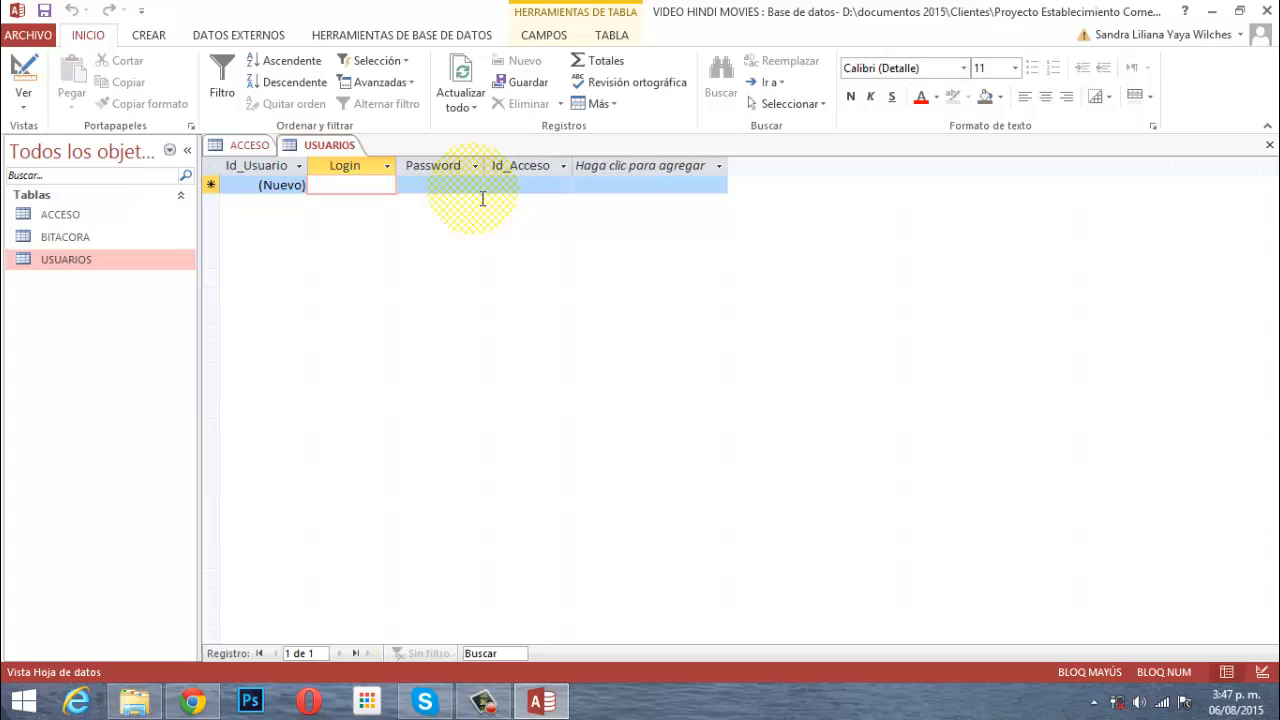
pyautogui.write('a')
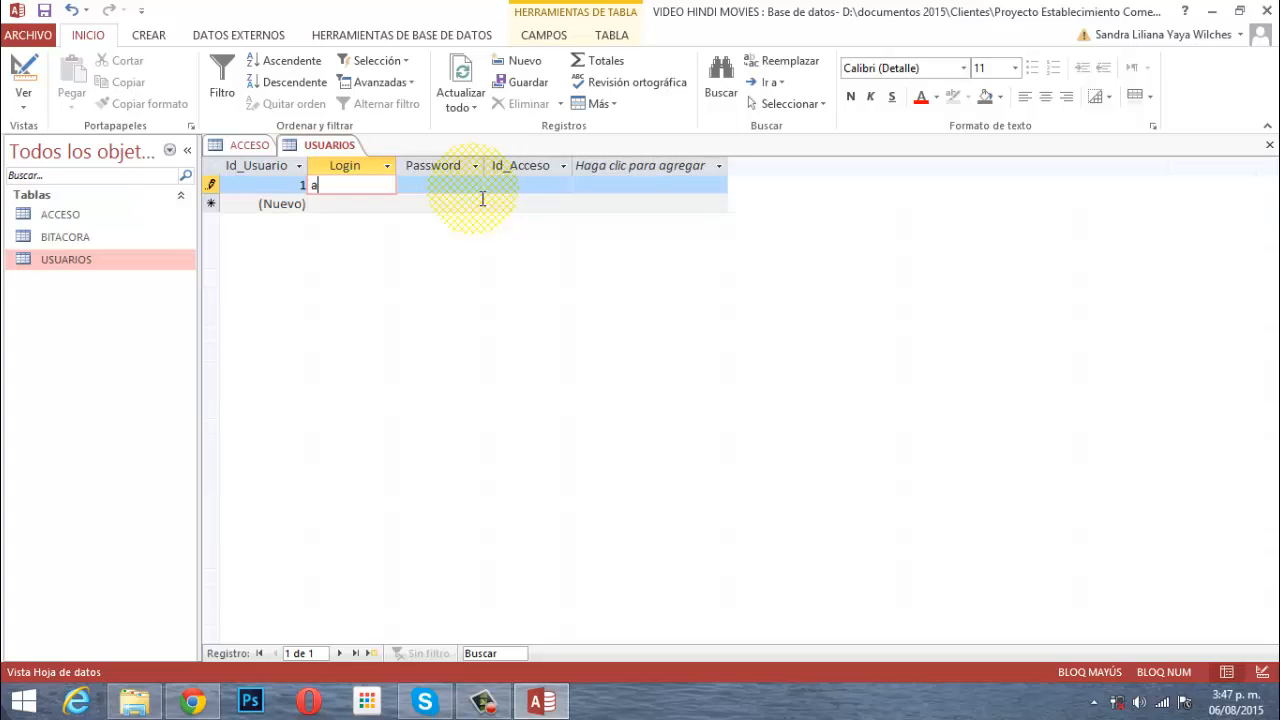
pyautogui.press('capslock')
pyautogui.write('dministrador')
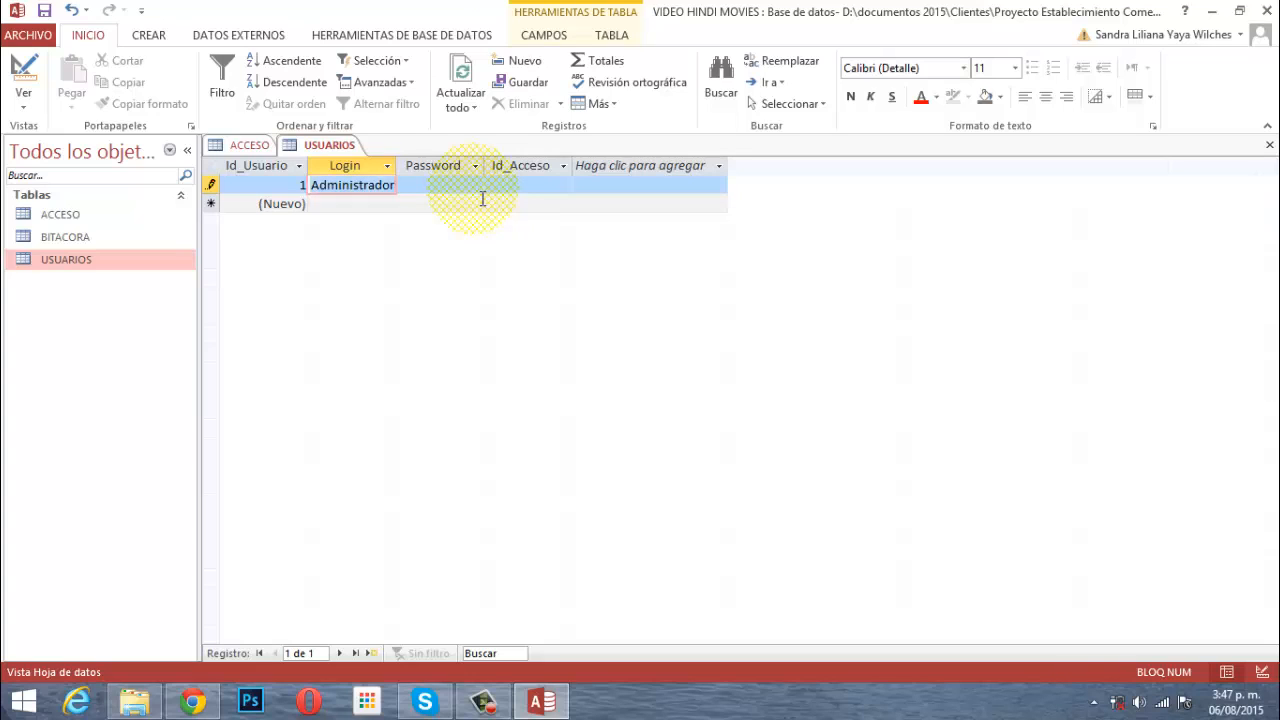
pyautogui.press('Tab')
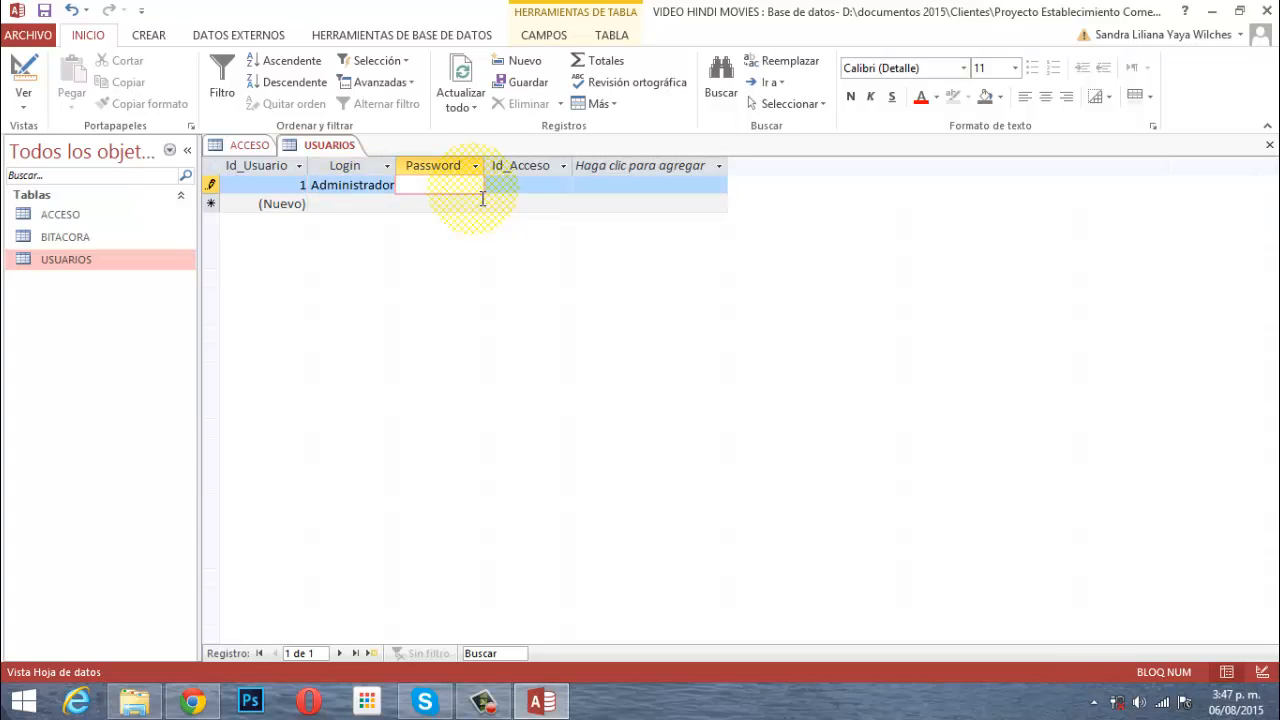
pyautogui.write('1234')
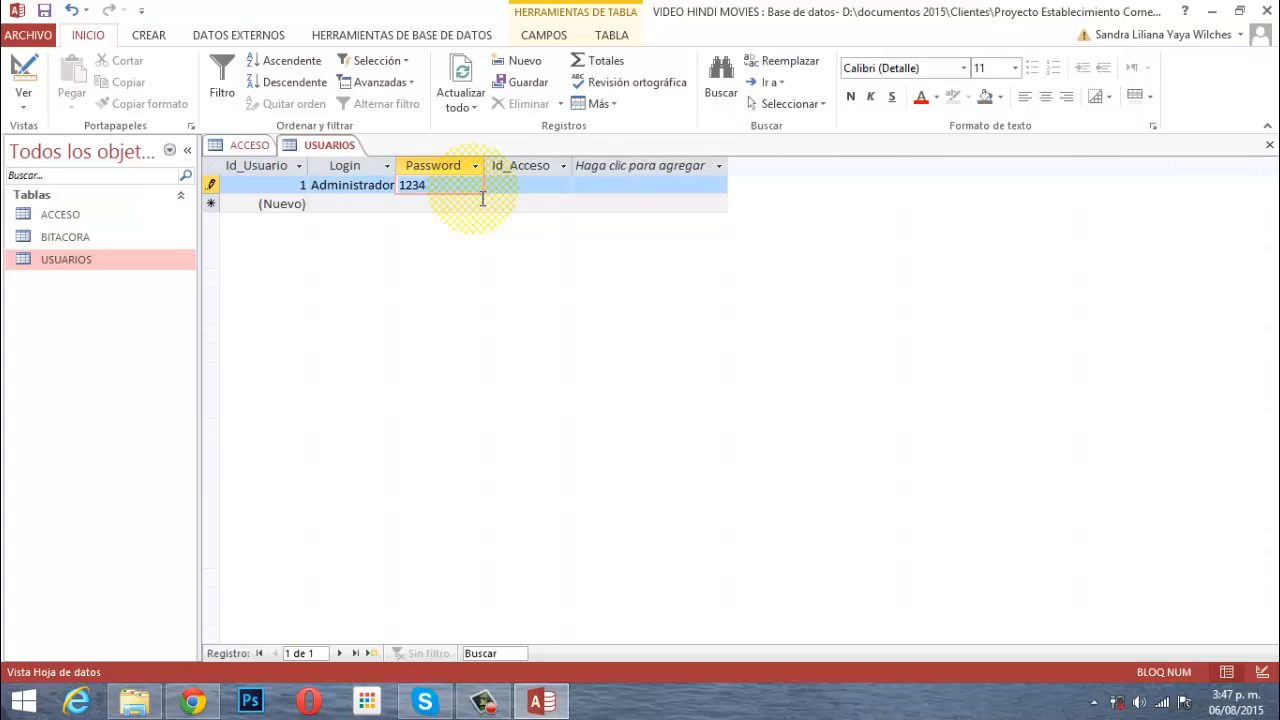
pyautogui.press('Tab')
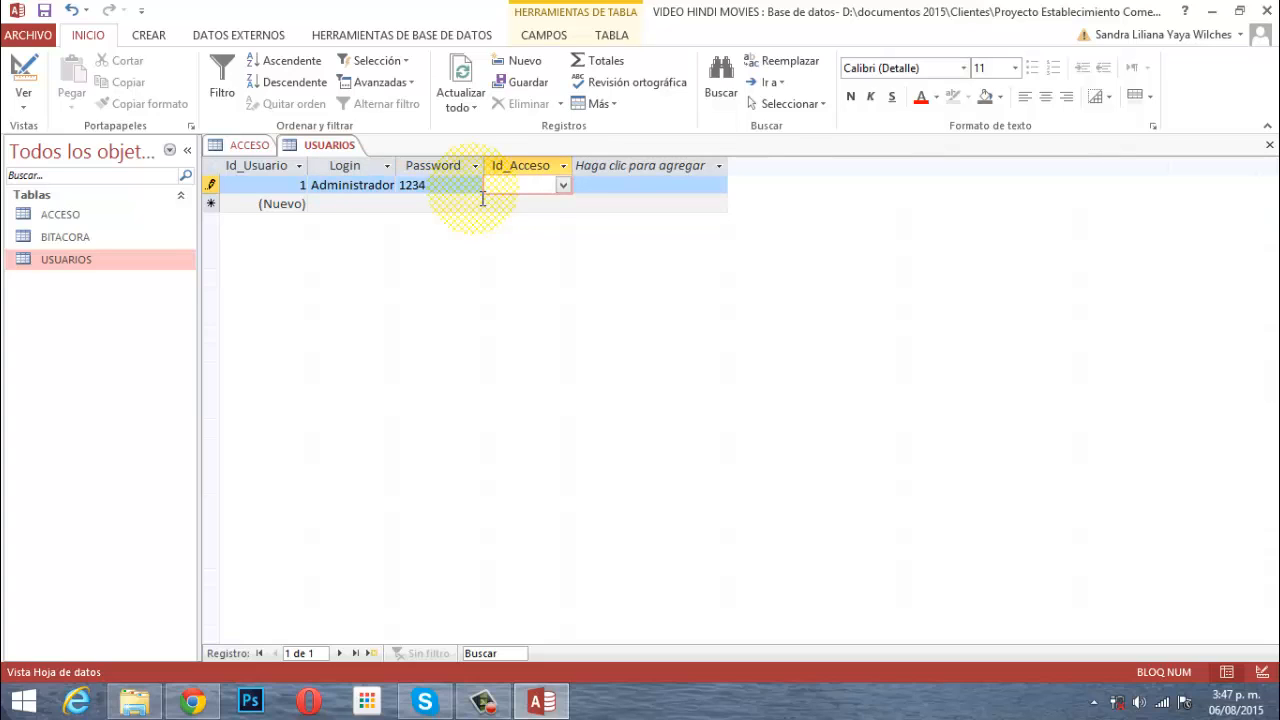
pyautogui.click(565, 188)
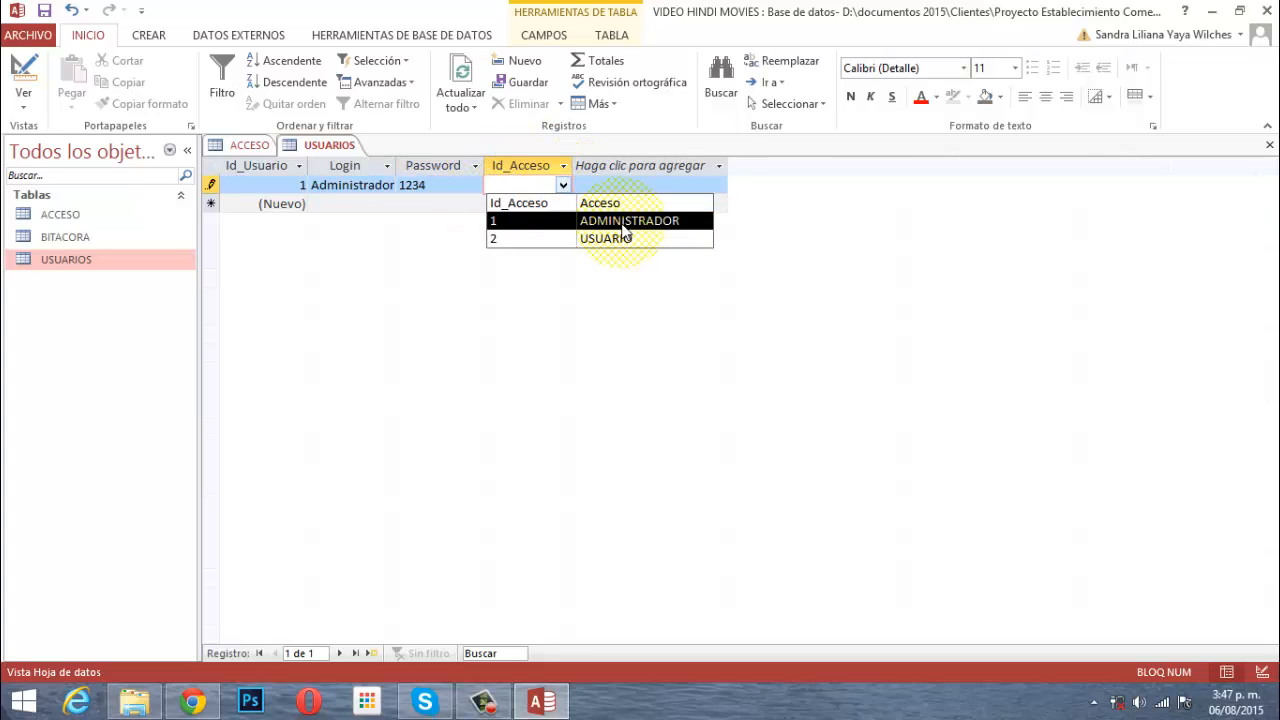
pyautogui.click(620, 222)
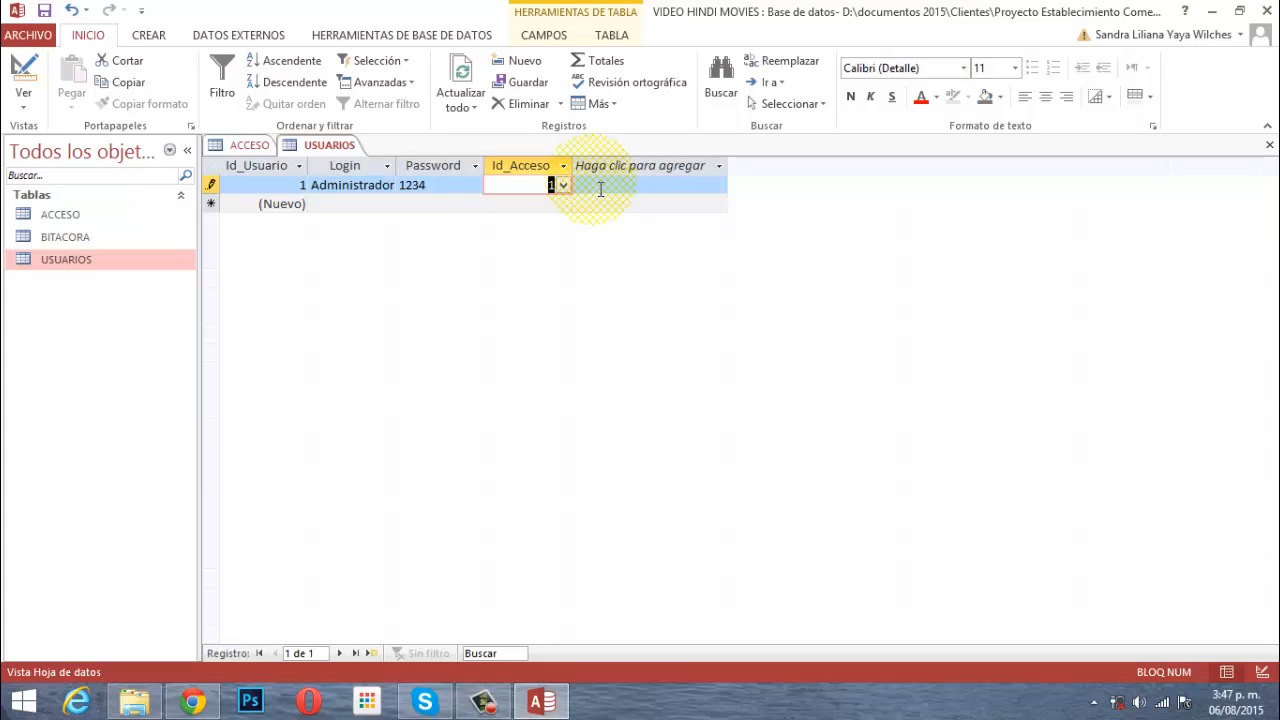
pyautogui.press('Tab')
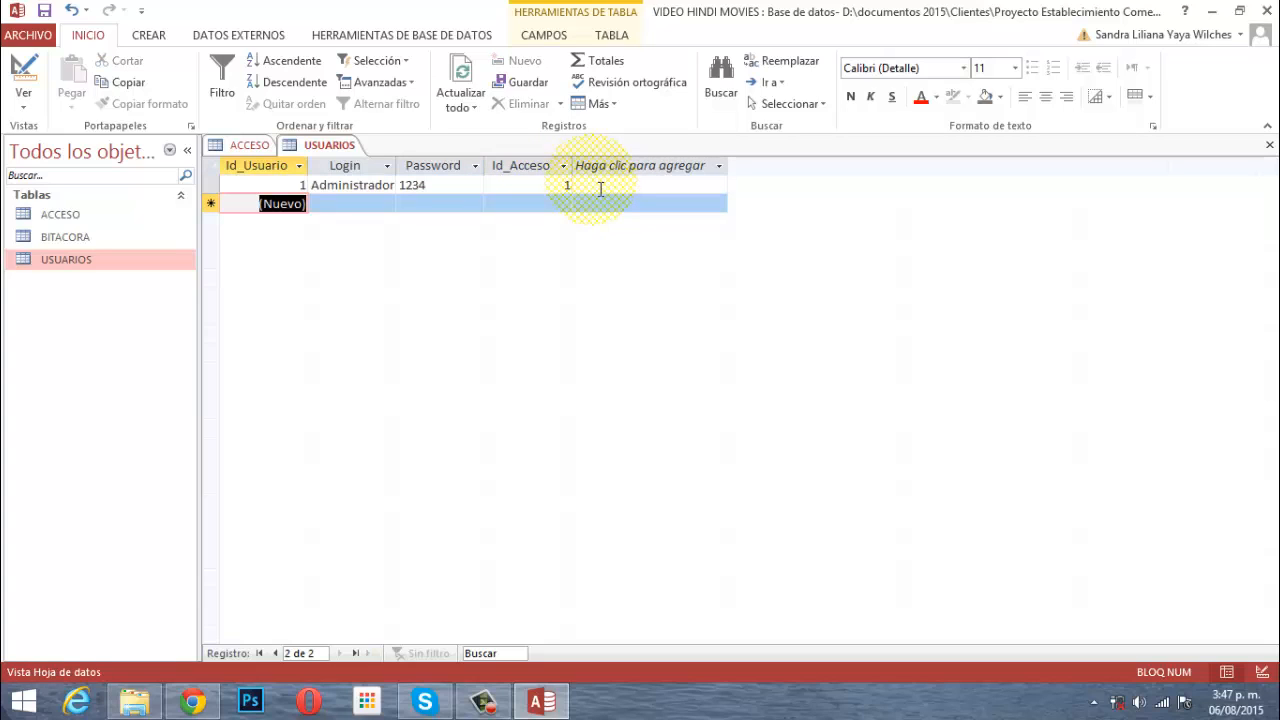
# Add a second USUARIOS record with Login Usuario2, its password, and Id_Acceso 2 (USUARIO).
pyautogui.press('Tab')
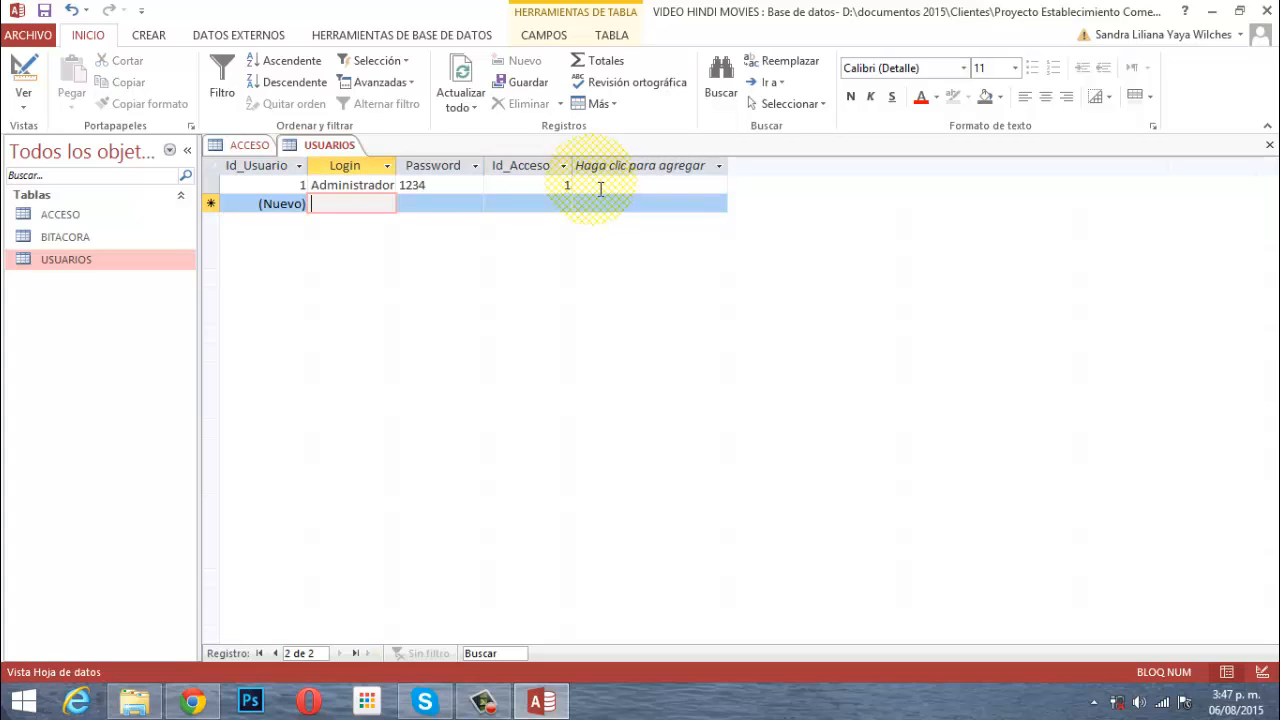
pyautogui.write('Usuario2')
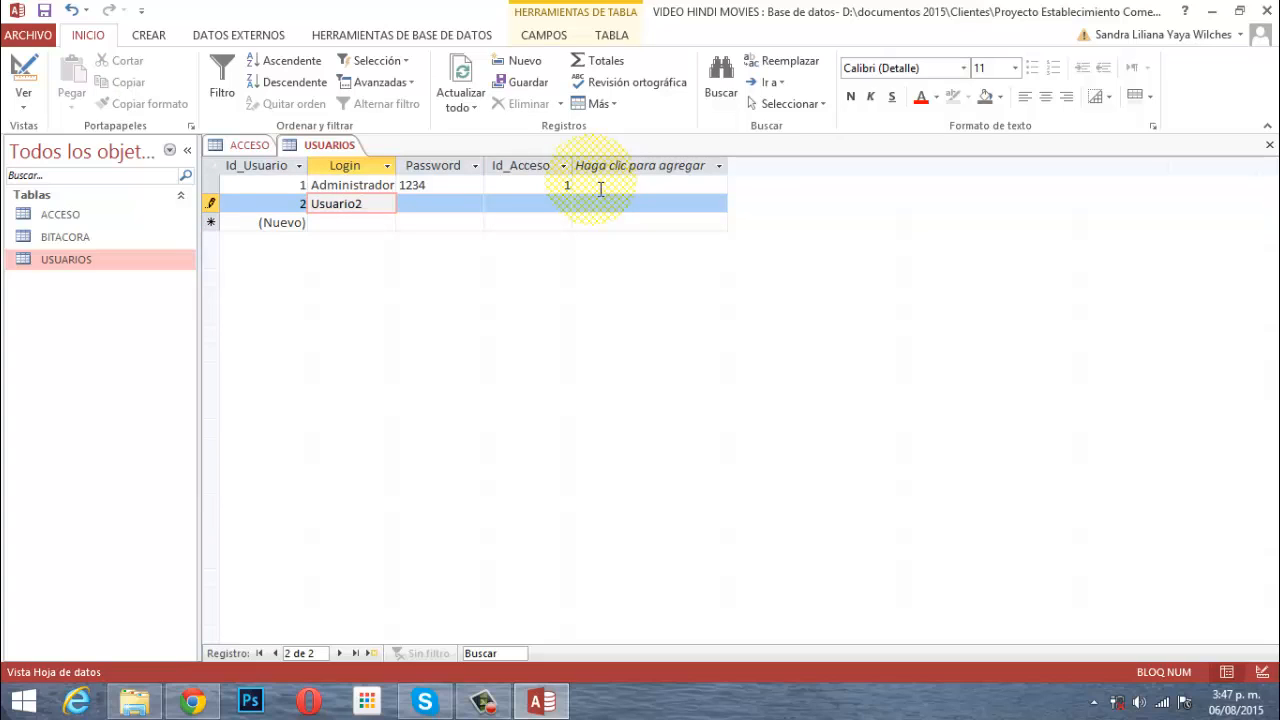
pyautogui.press('Tab')
pyautogui.write('12345')
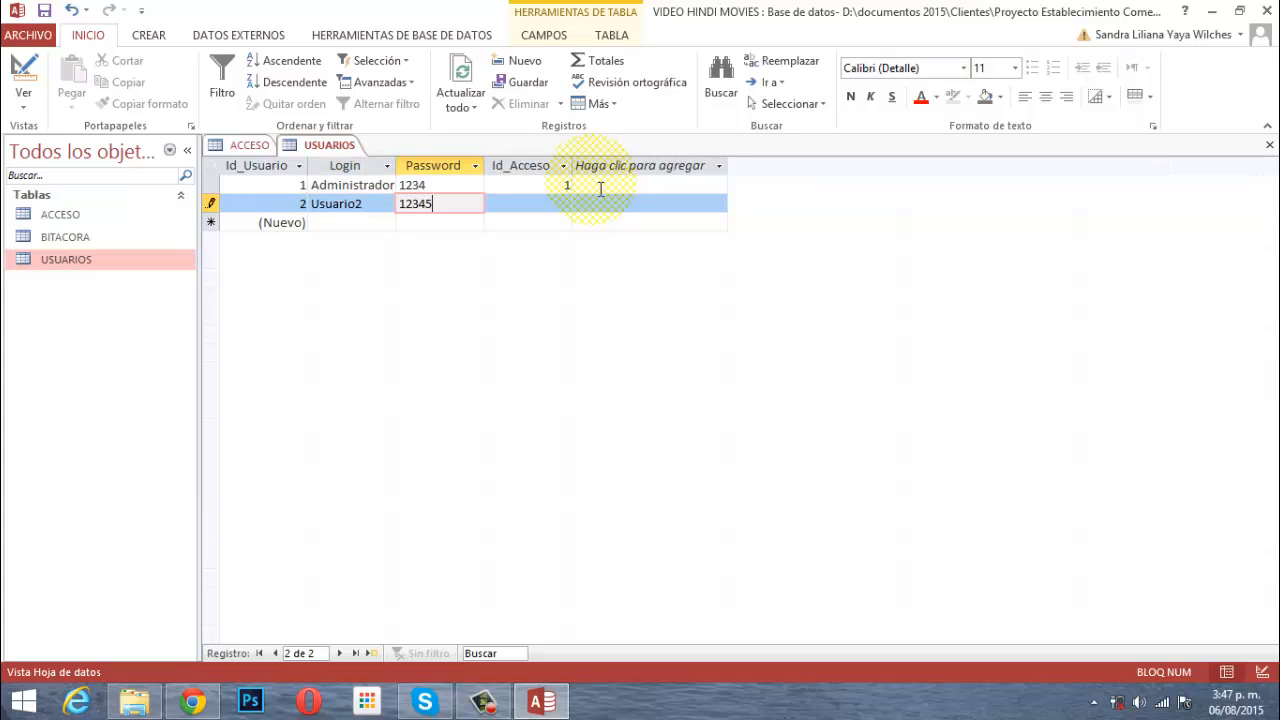
pyautogui.press('Tab')
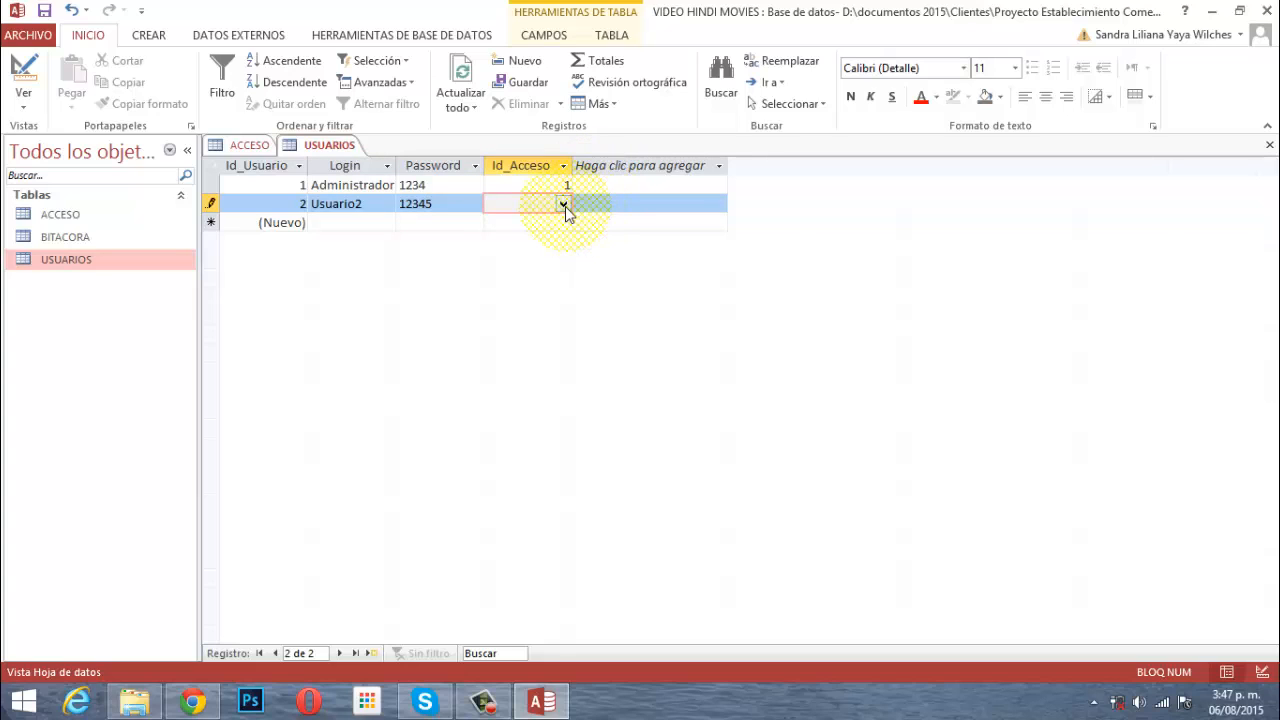
pyautogui.click(563, 204)
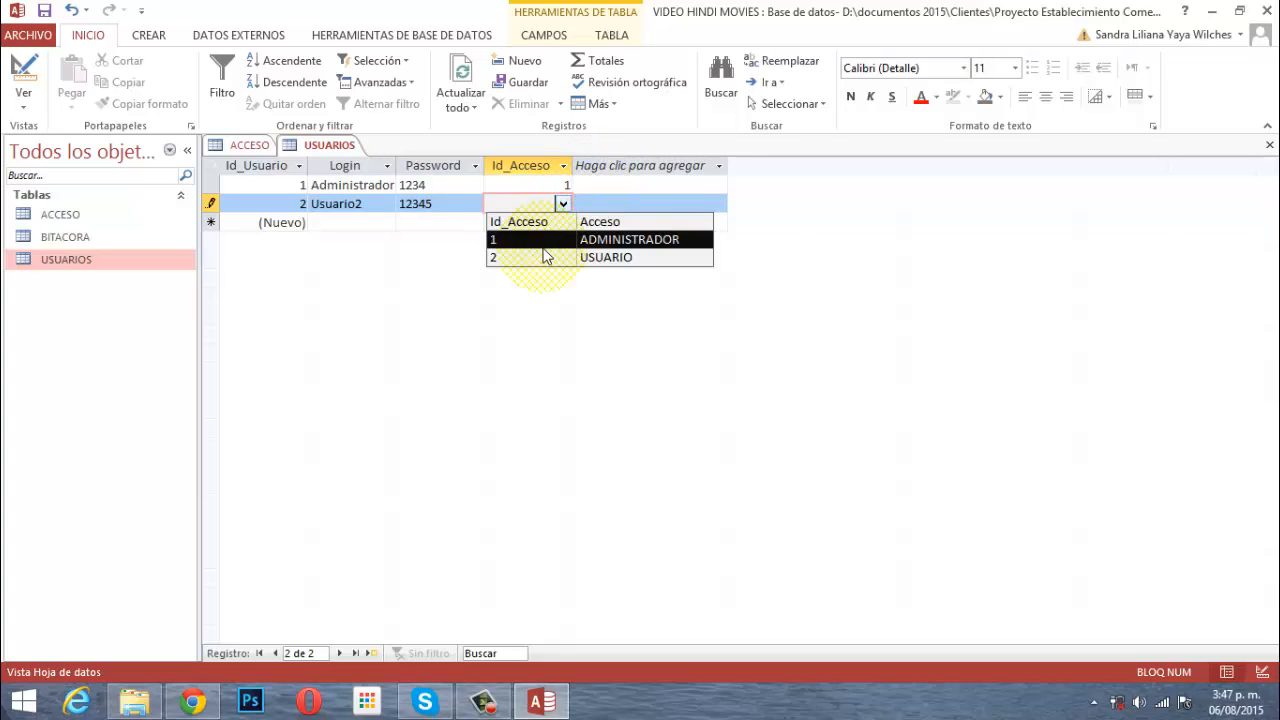
pyautogui.click(621, 258)
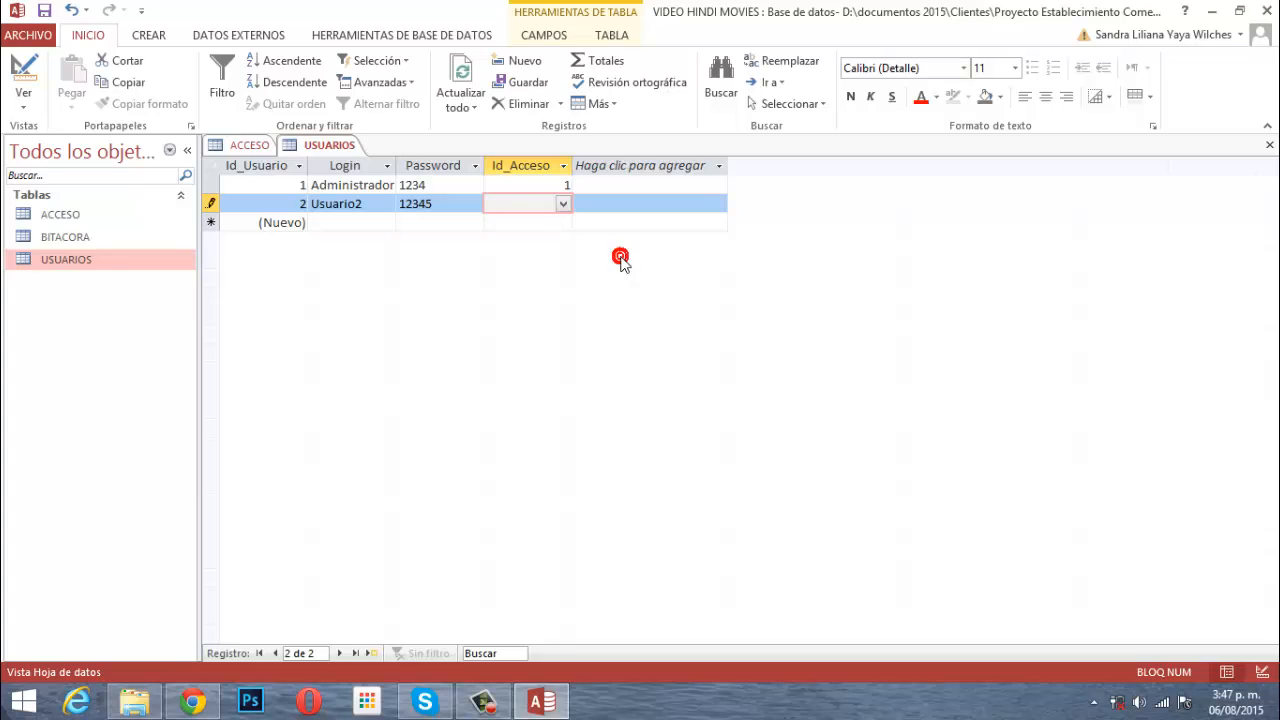
pyautogui.press('Tab')
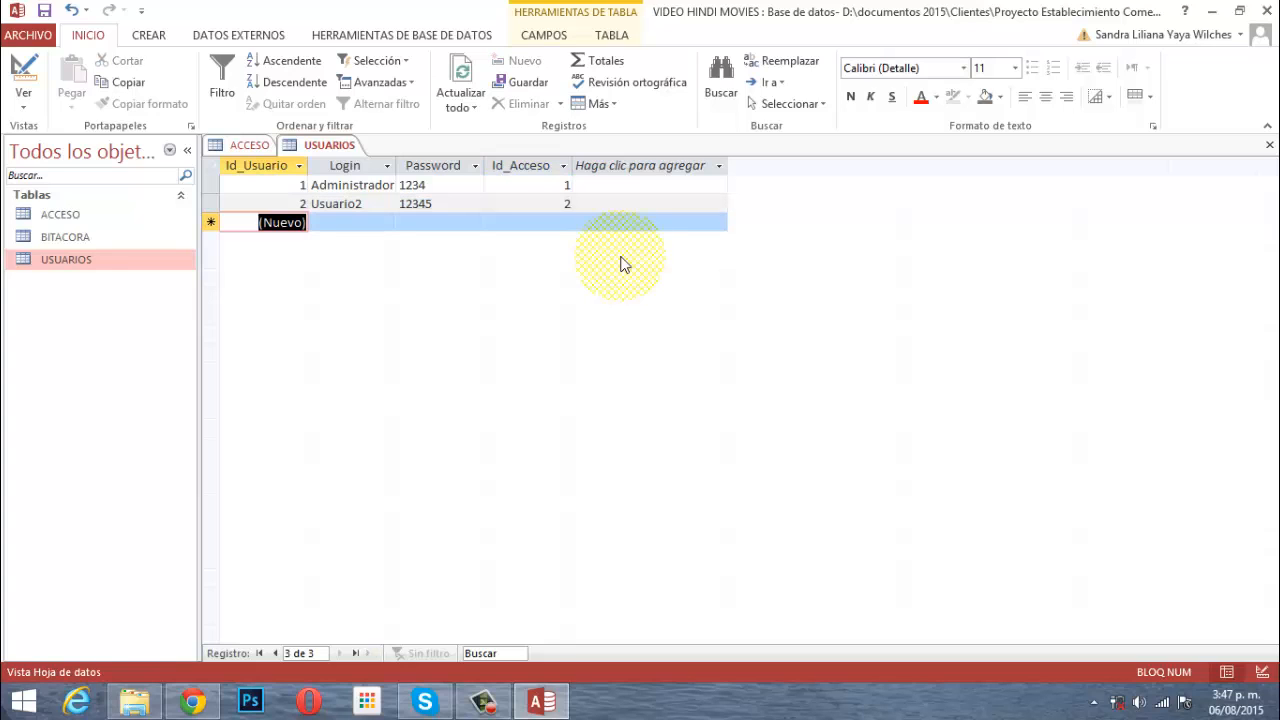
# Add a third record with Login Usuario3, its password, and Id_Acceso 2, and save the USUARIOS table.
pyautogui.press('Tab')
pyautogui.write('Usuario3')
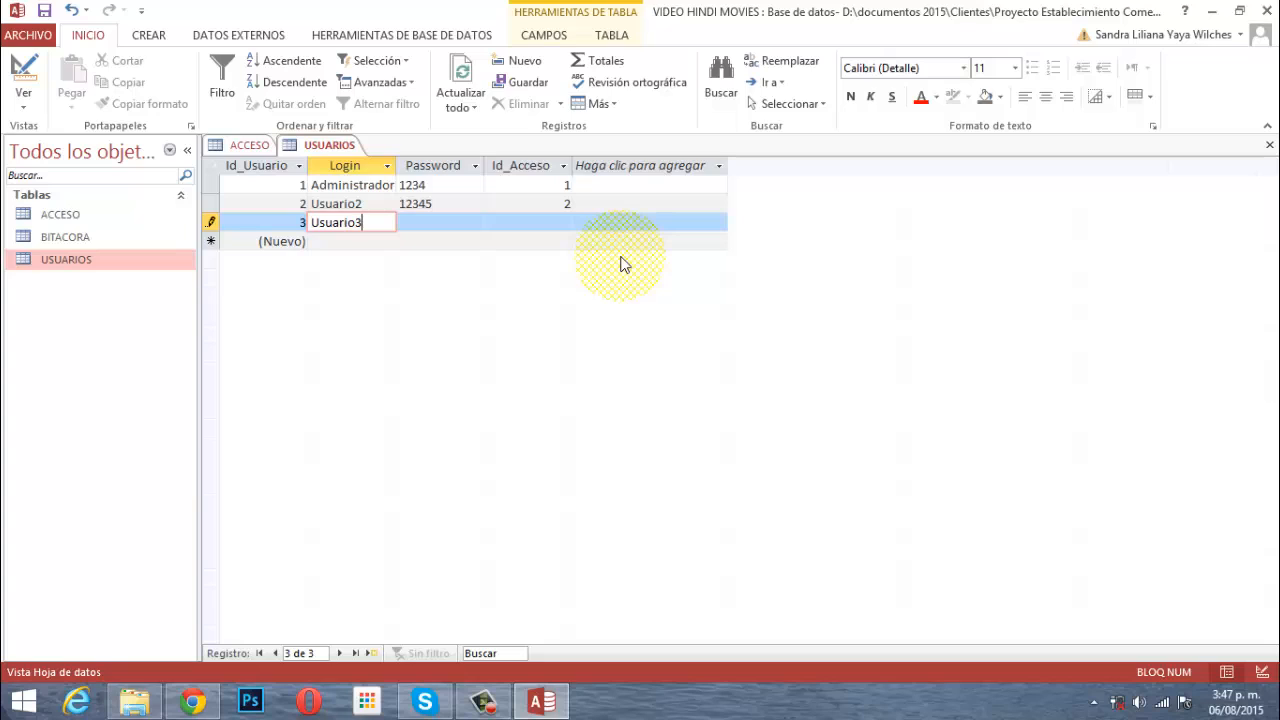
pyautogui.press('Tab')
pyautogui.write('123456')
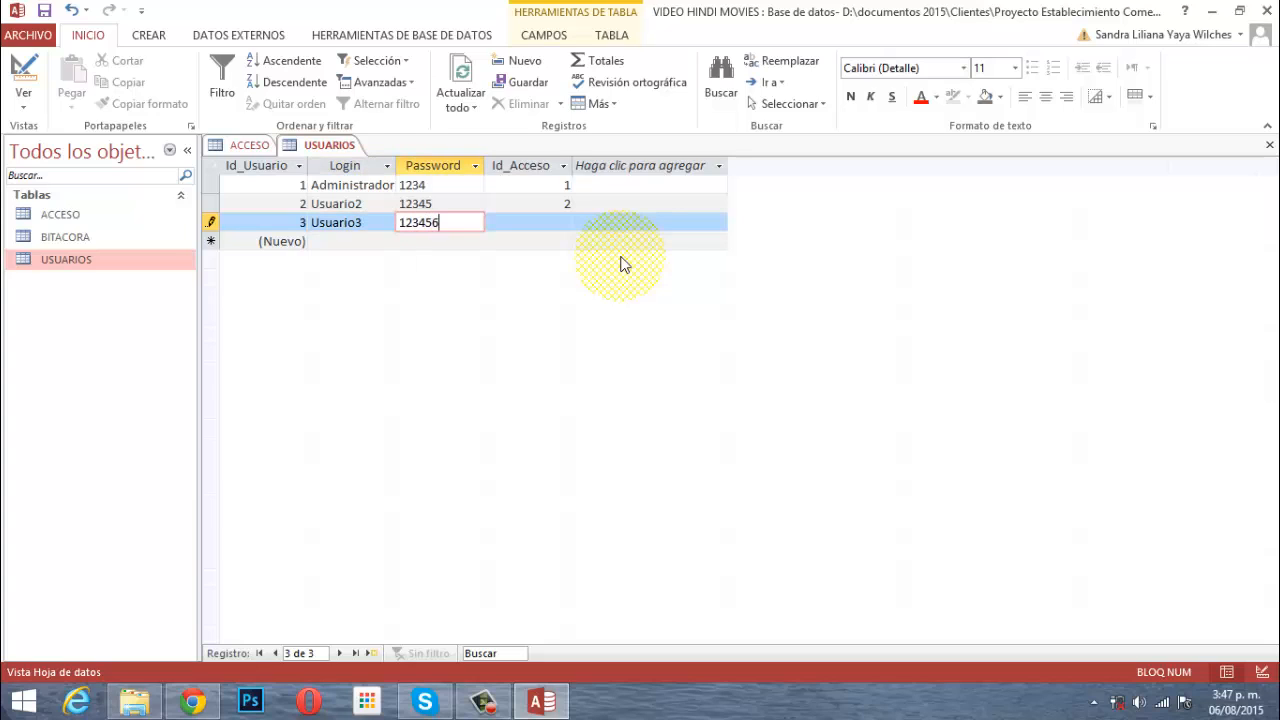
pyautogui.press('Tab')
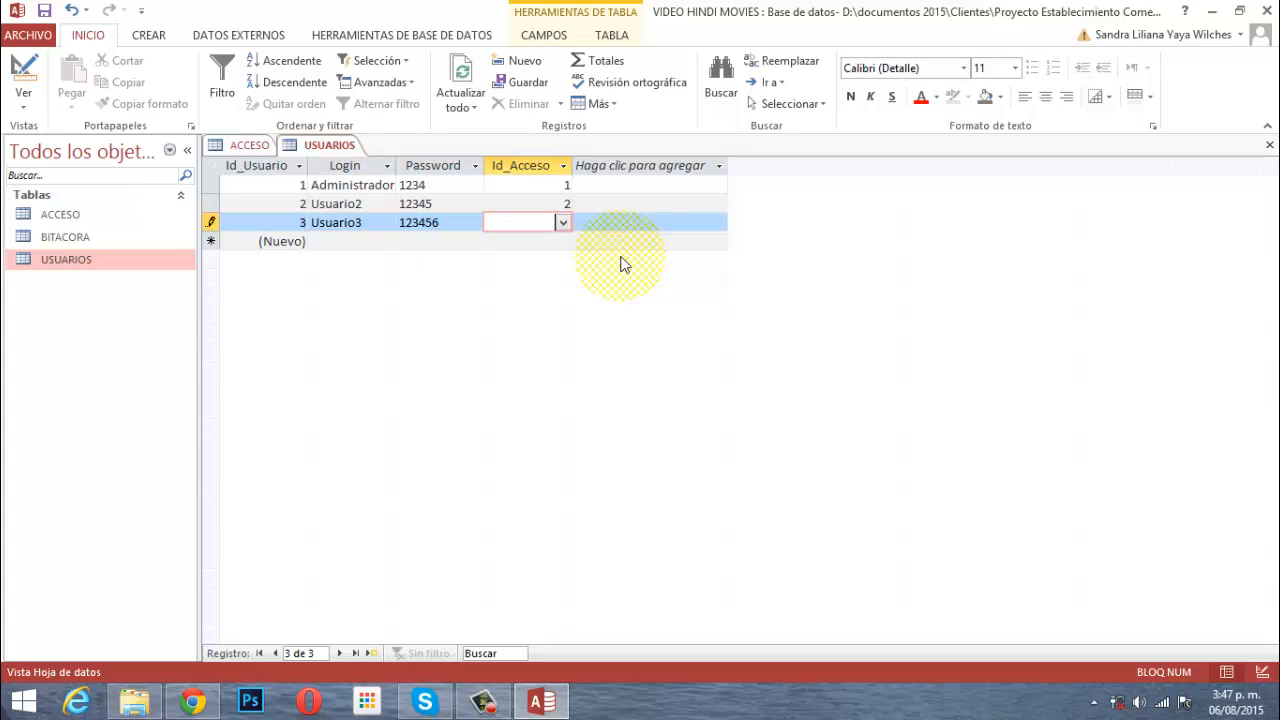
pyautogui.click(563, 222)
pyautogui.click(521, 277)
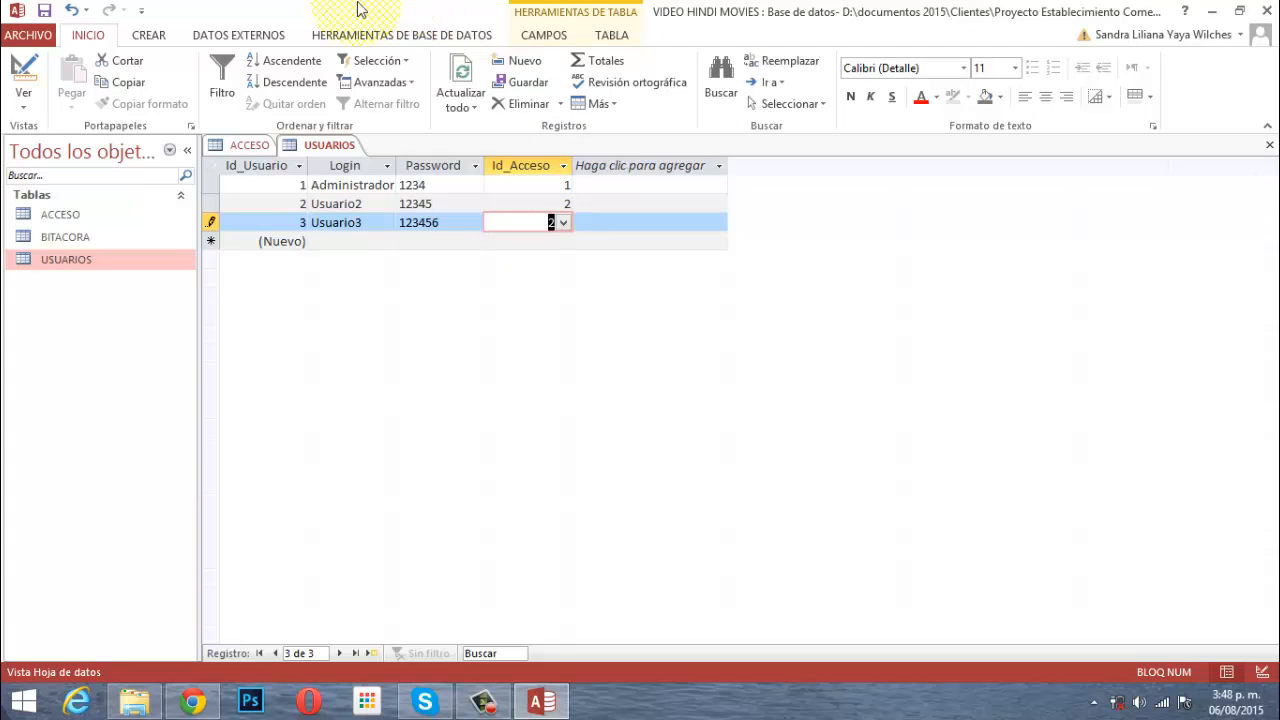
pyautogui.rightClick(326, 145)
pyautogui.click(345, 156)
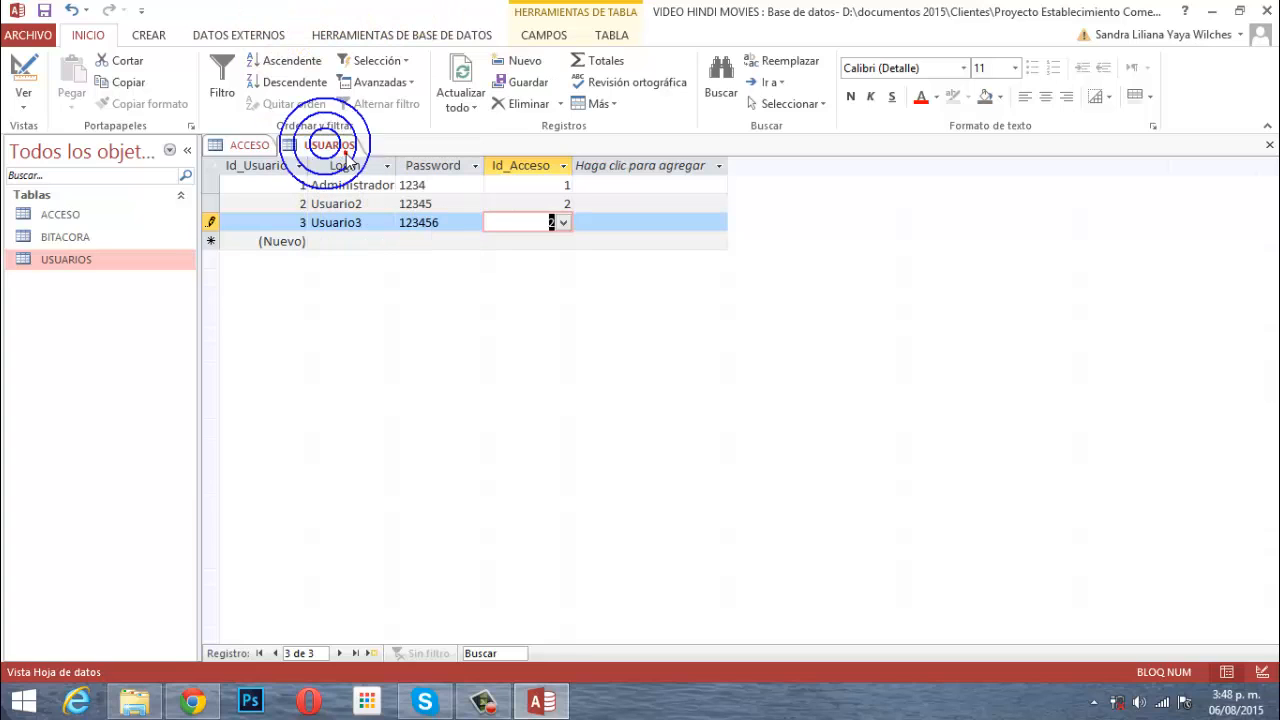
# In the USUARIOS table's design, set the Columna dependiente lookup property of Id_Acceso to 2.
pyautogui.rightClick(328, 146)
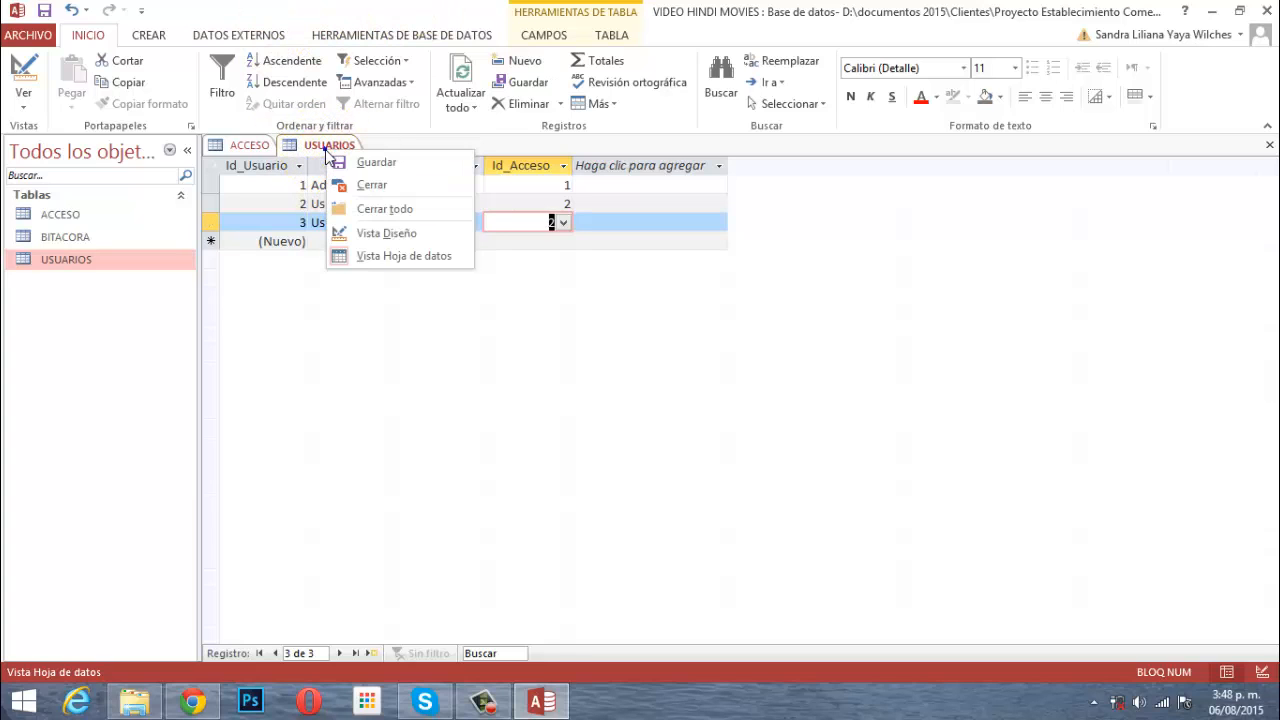
pyautogui.click(398, 233)
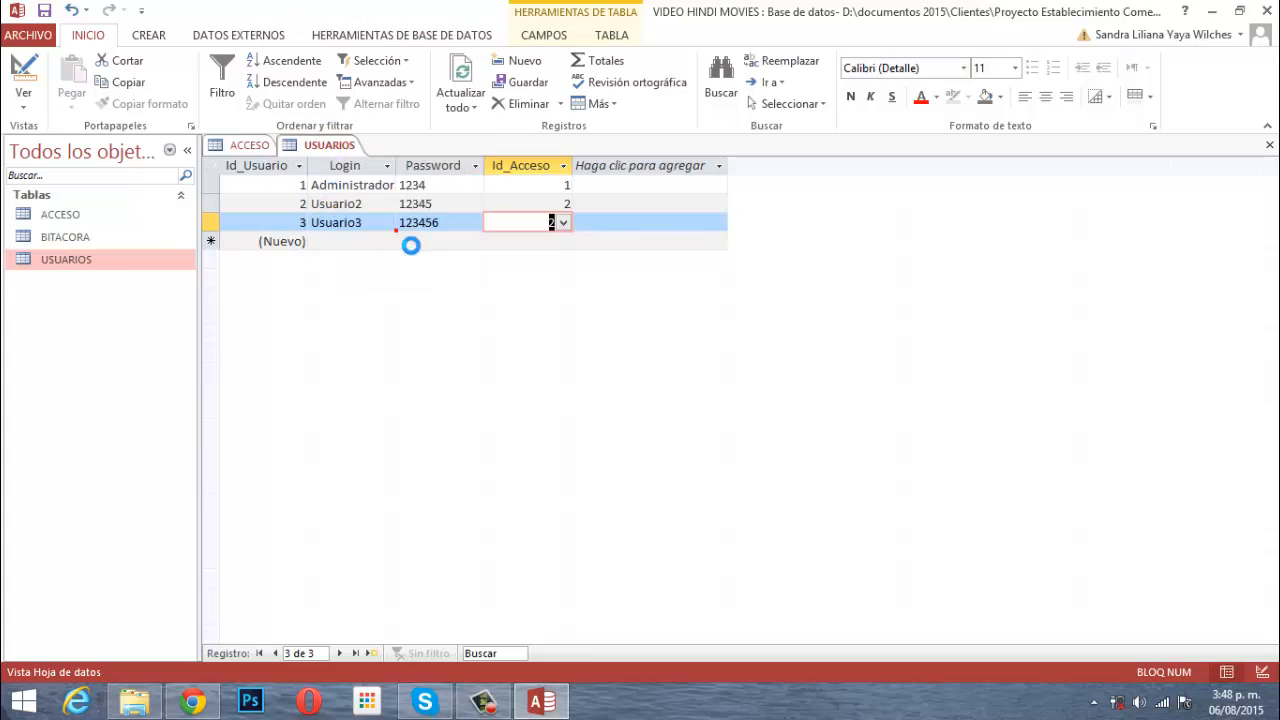
pyautogui.click(318, 238)
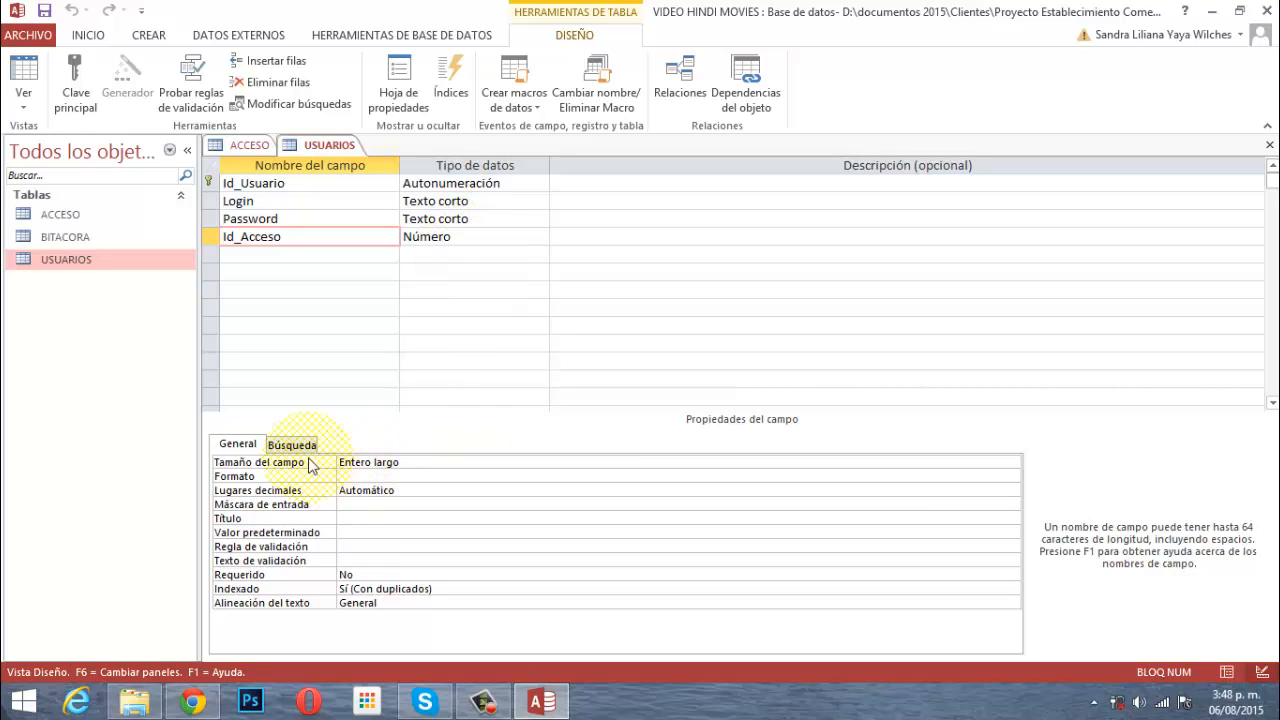
pyautogui.click(289, 451)
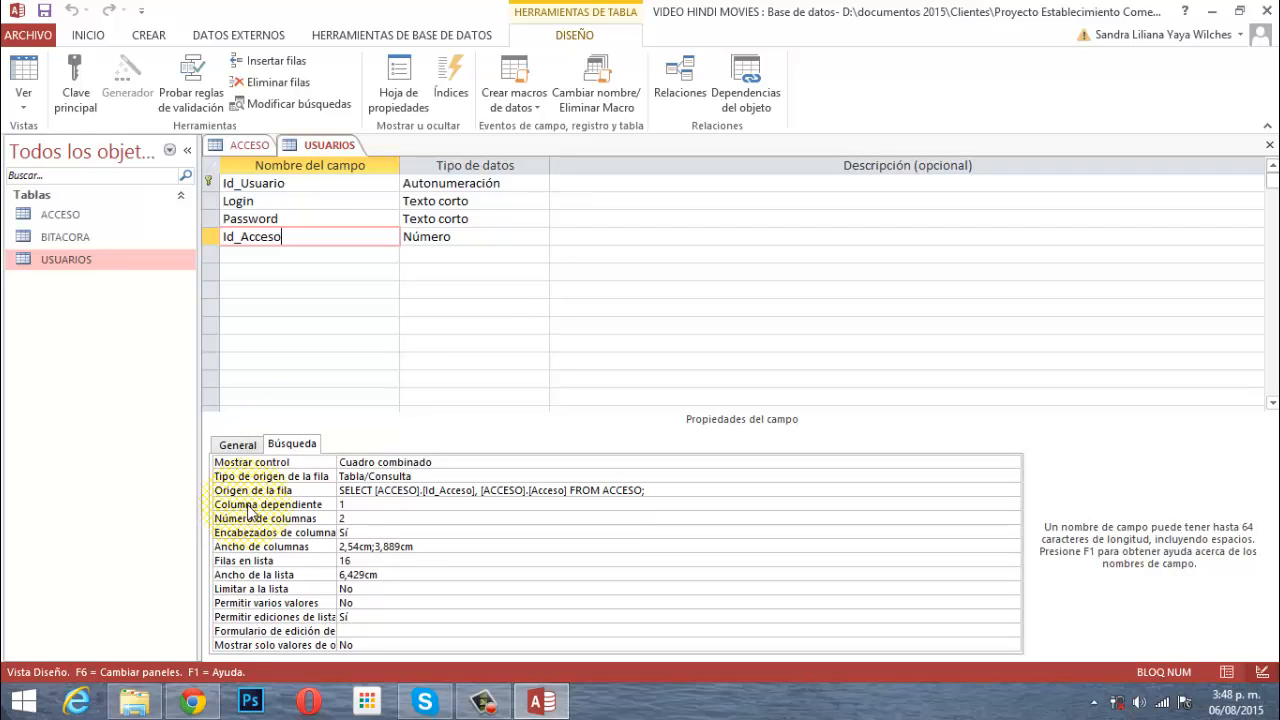
pyautogui.click(345, 504)
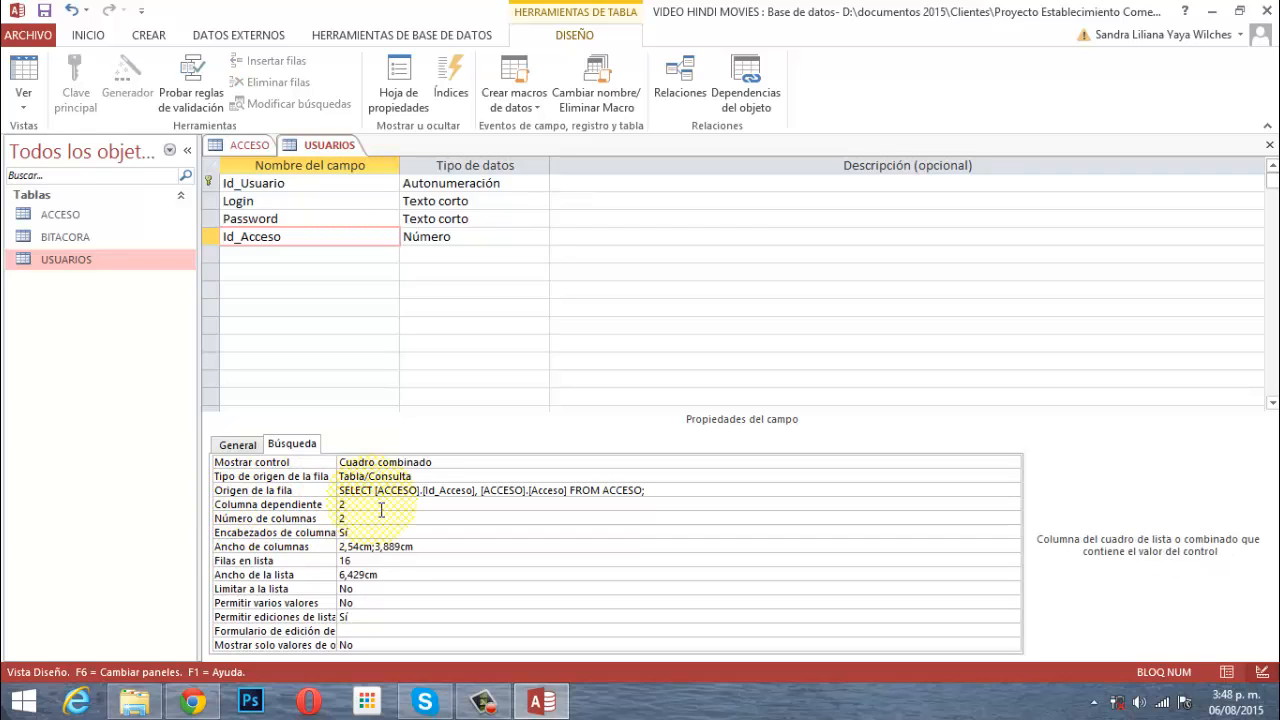
# Save the USUARIOS table design and return to its datasheet view.
pyautogui.rightClick(331, 151)
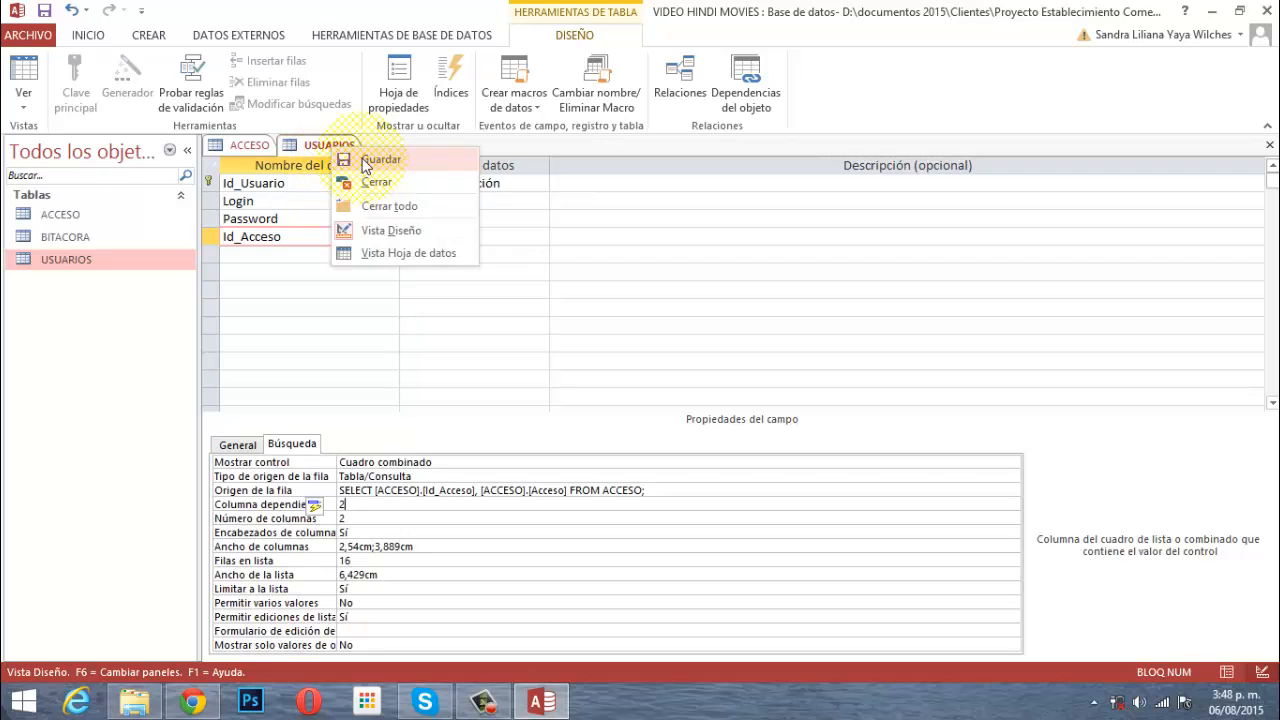
pyautogui.click(366, 163)
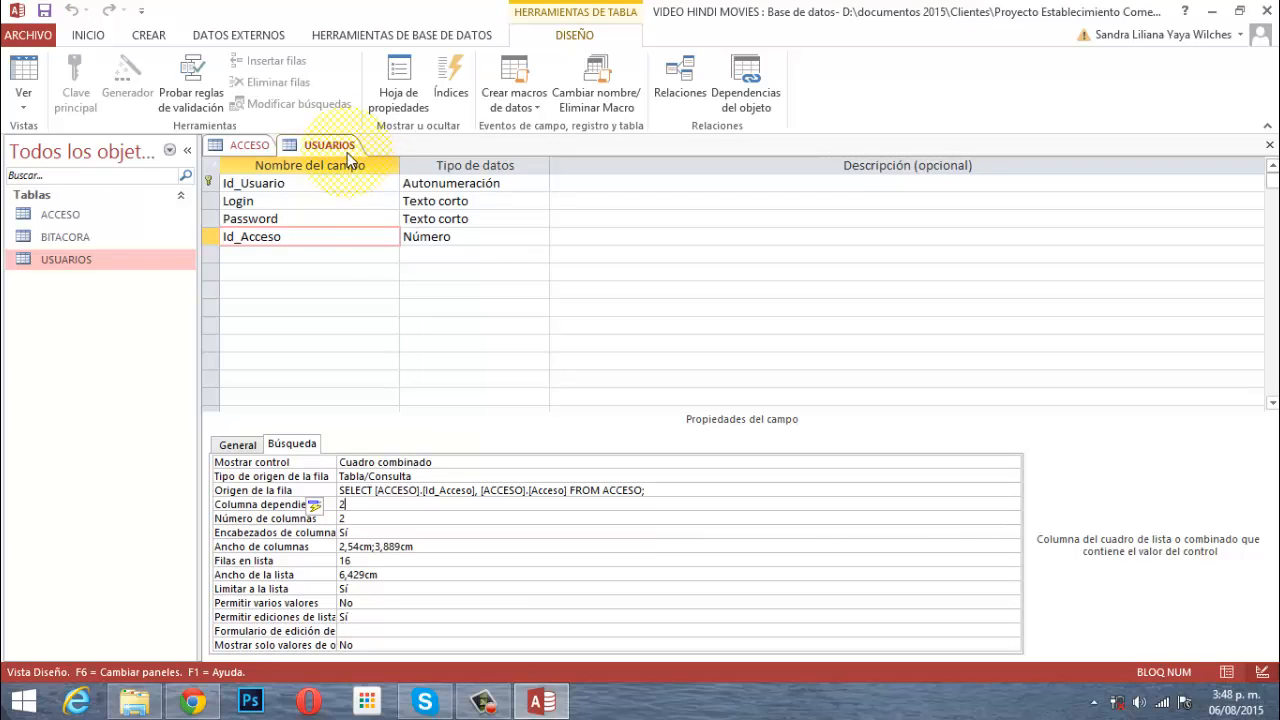
pyautogui.rightClick(338, 149)
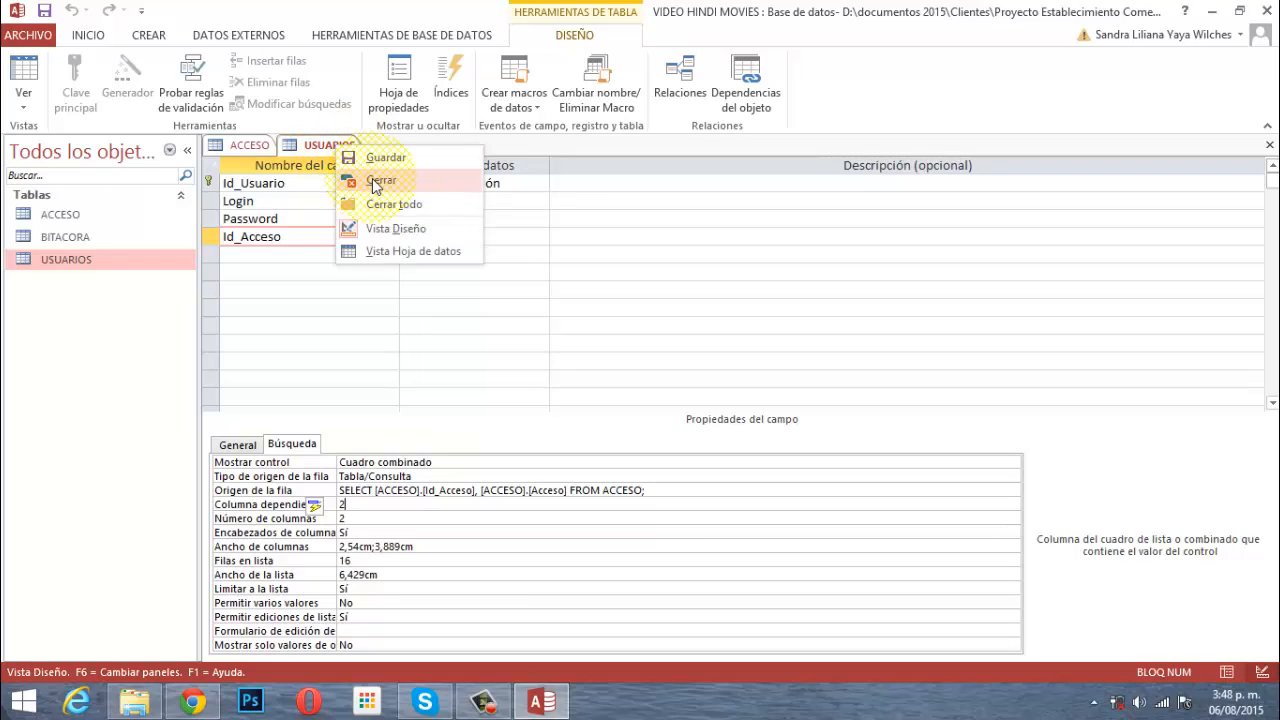
pyautogui.click(404, 250)
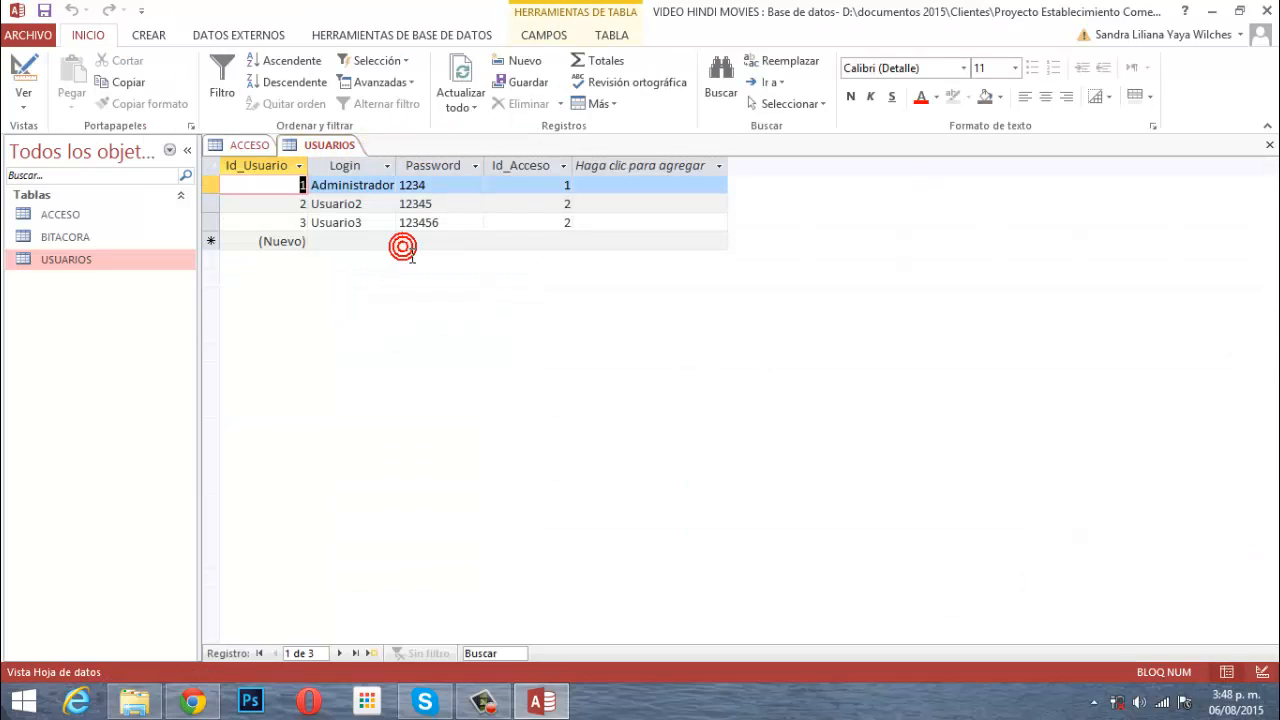
# Try to choose ADMINISTRADOR and USUARIO from the Id_Acceso lookup for the first USUARIOS record.
pyautogui.click(508, 185)
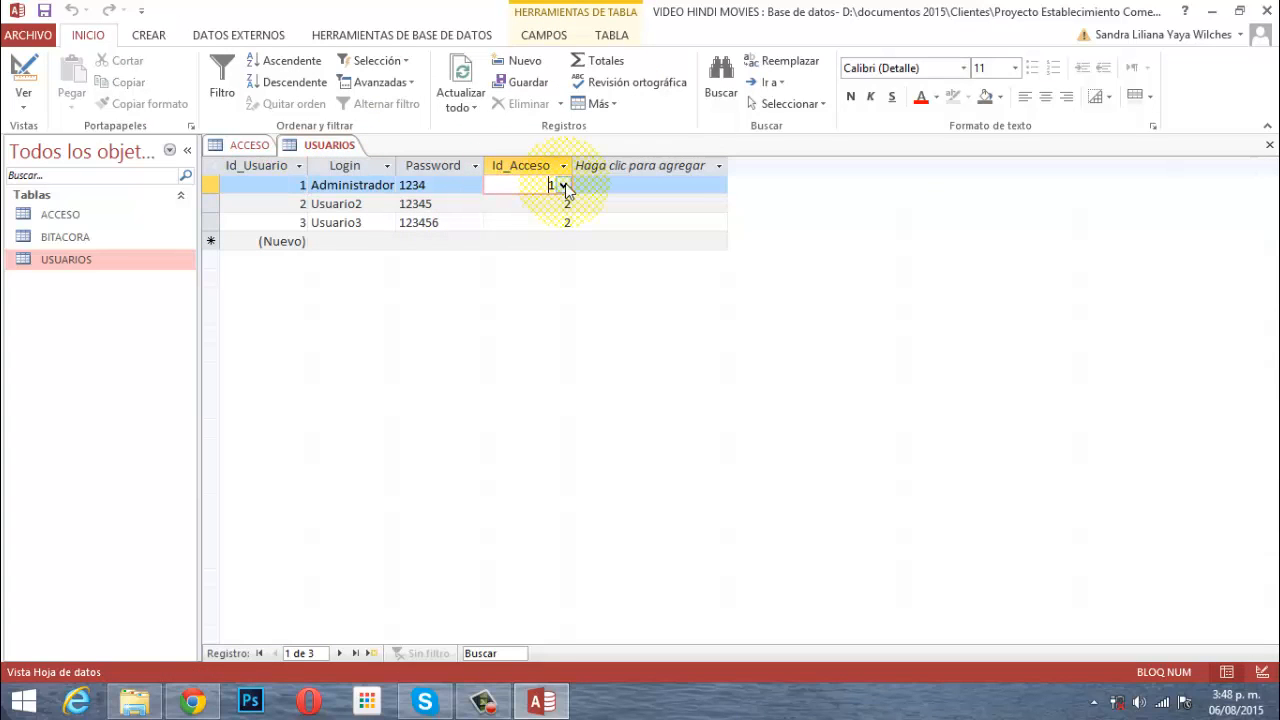
pyautogui.click(564, 186)
pyautogui.click(608, 220)
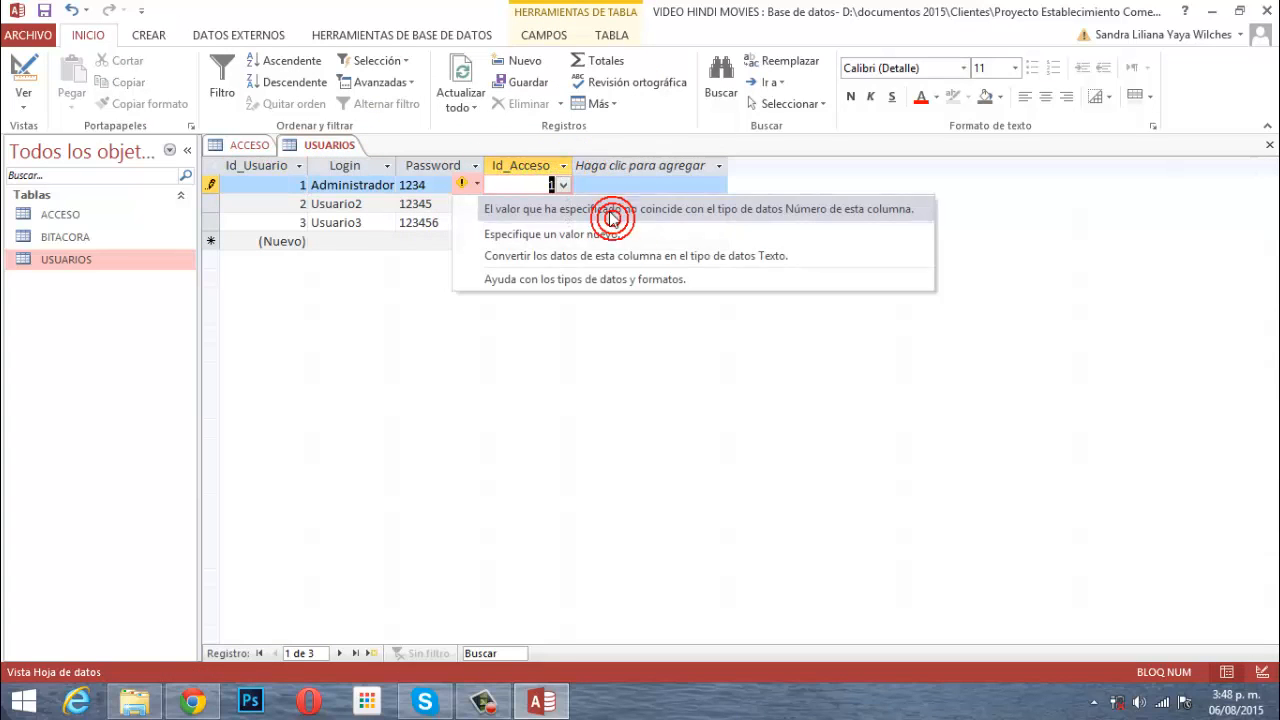
pyautogui.click(564, 187)
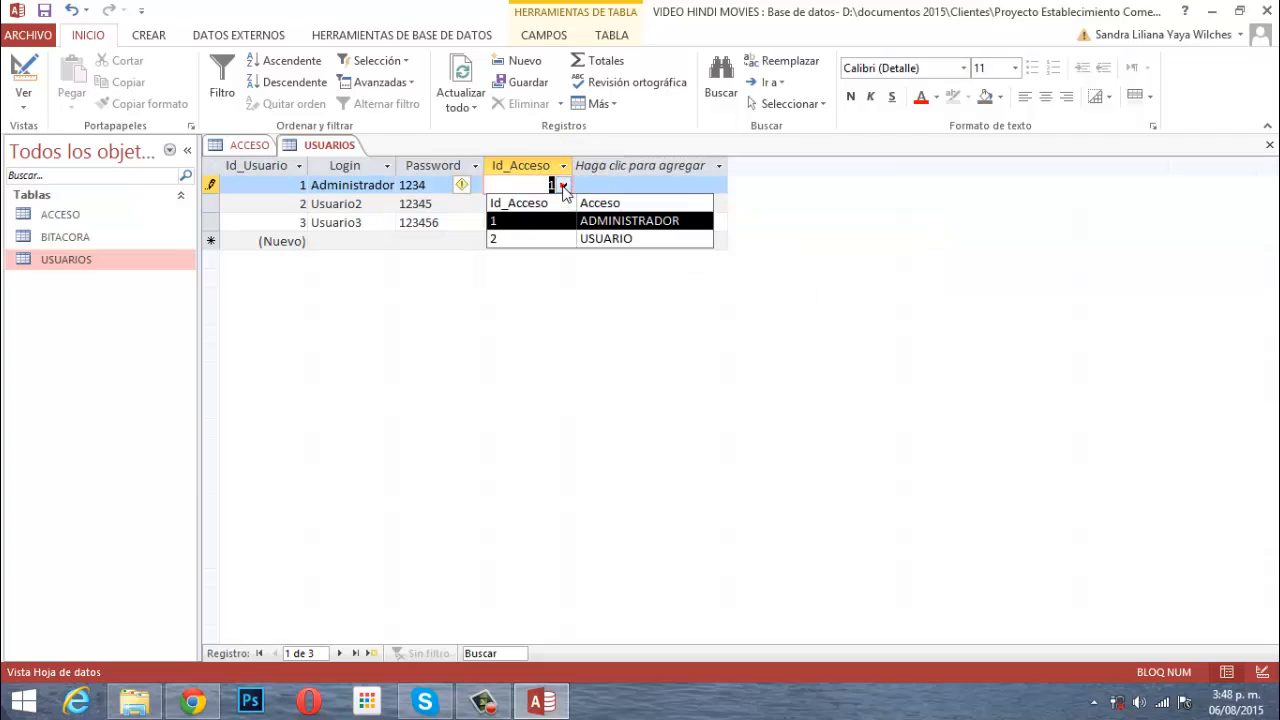
pyautogui.click(620, 238)
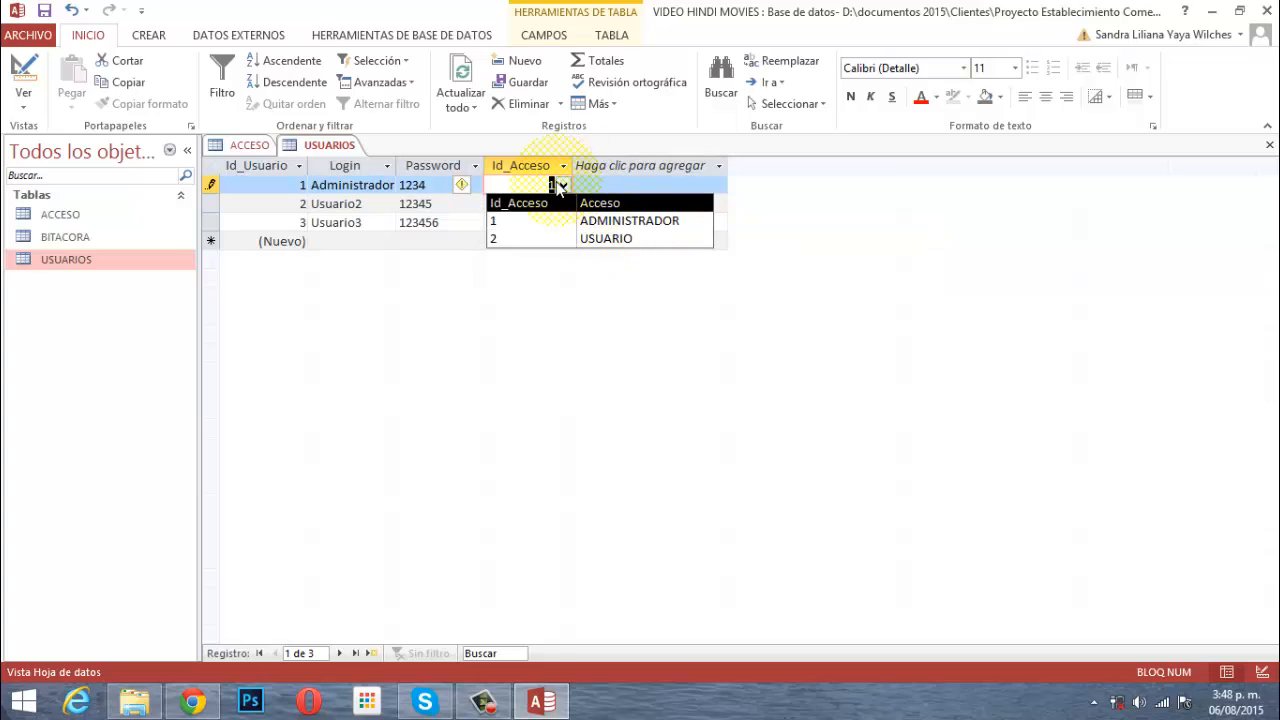
pyautogui.click(507, 220)
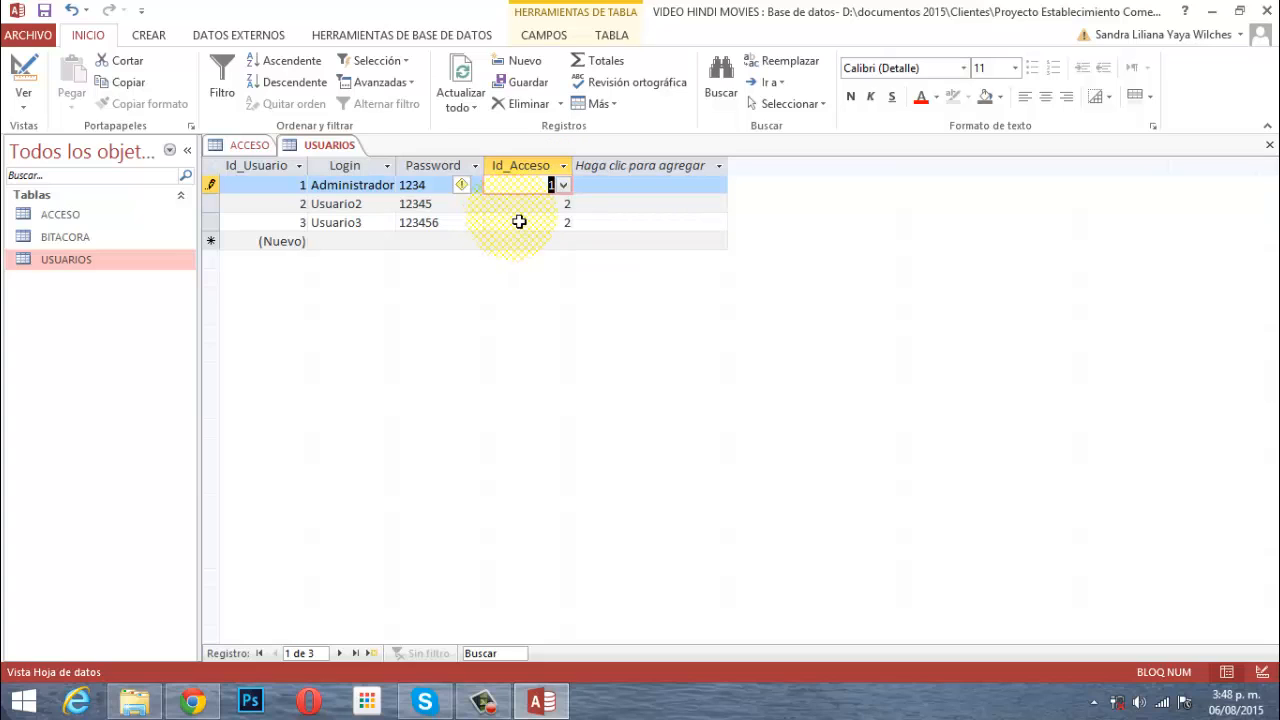
pyautogui.click(635, 187)
pyautogui.click(550, 204)
# Close the USUARIOS datasheet, discarding the pending record edit.
pyautogui.rightClick(320, 150)
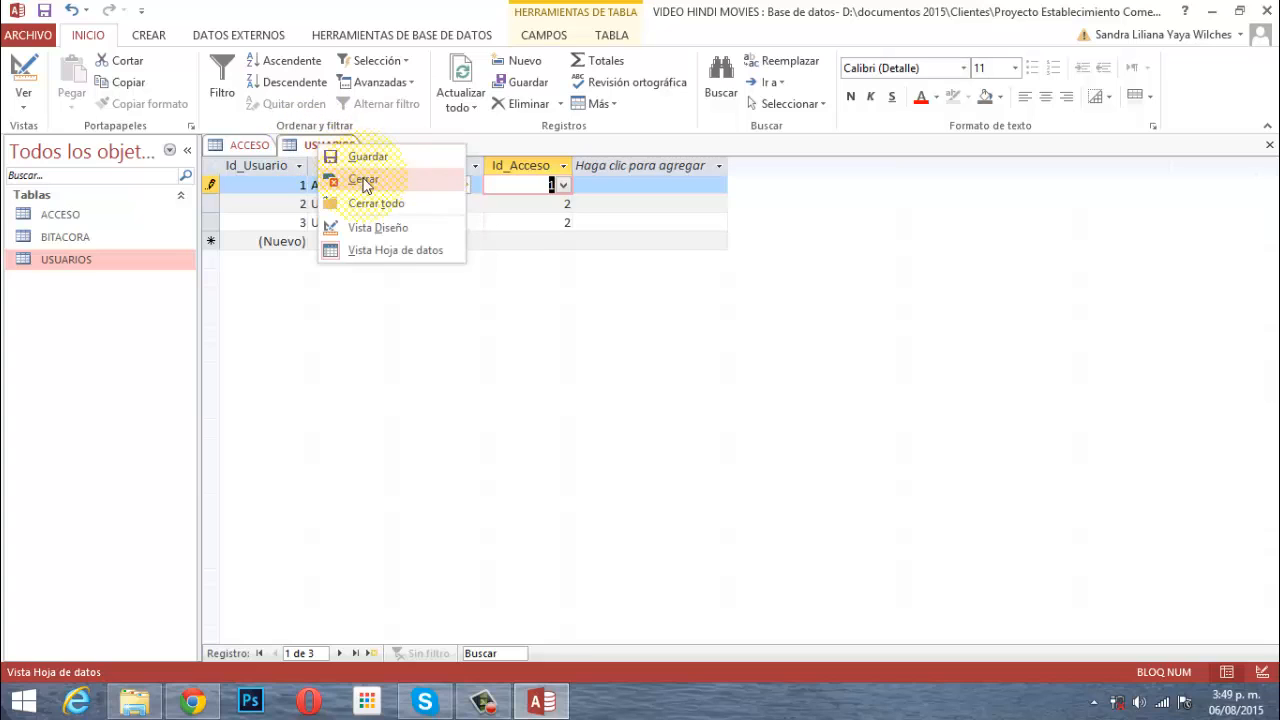
pyautogui.click(380, 228)
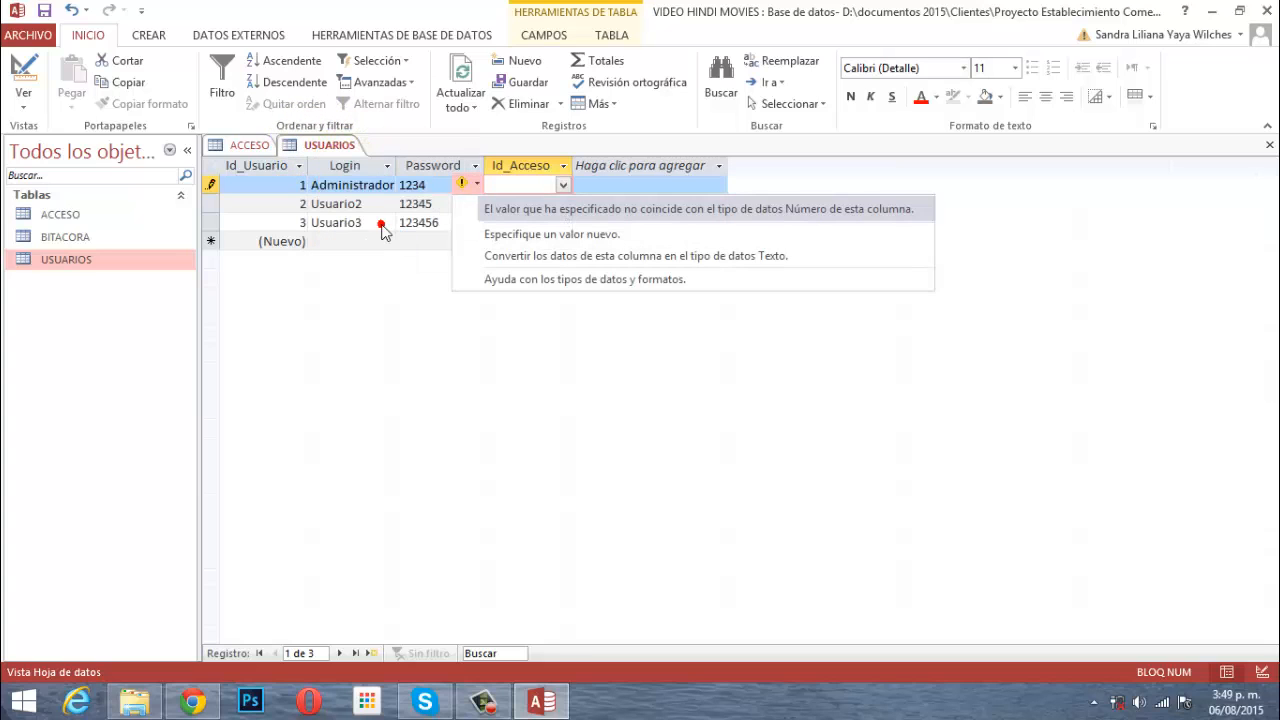
pyautogui.rightClick(338, 150)
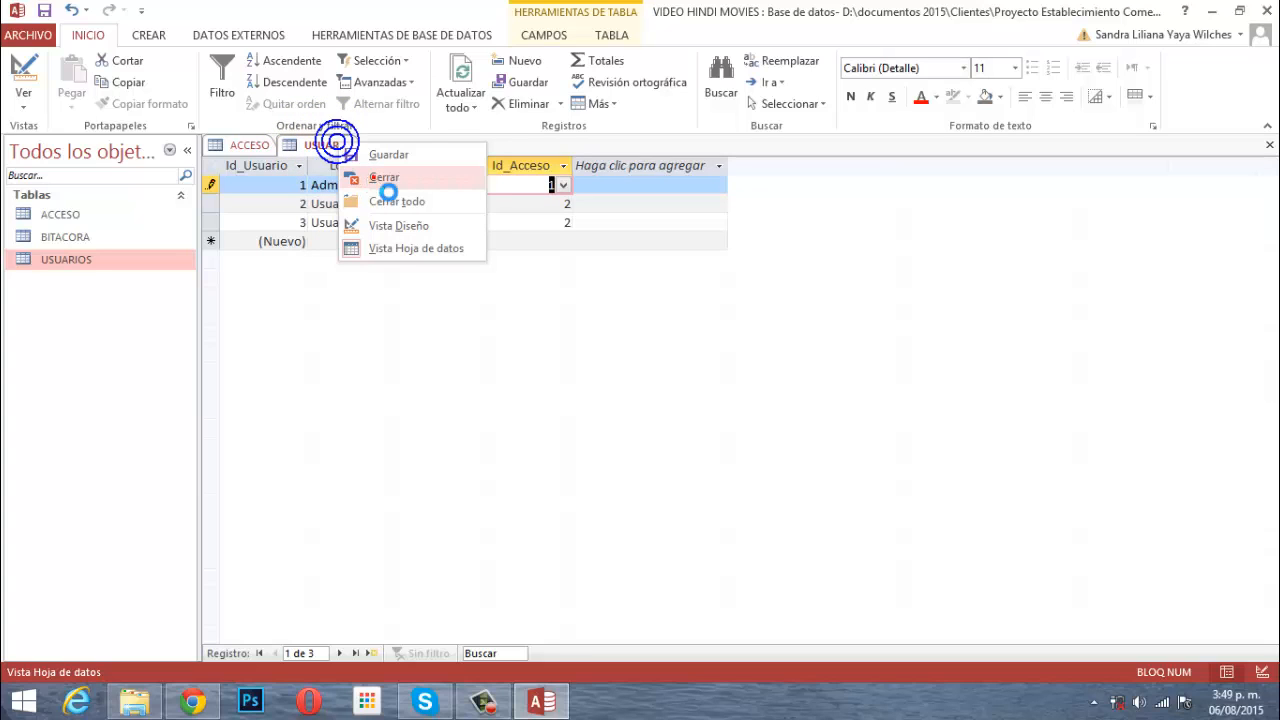
pyautogui.click(373, 177)
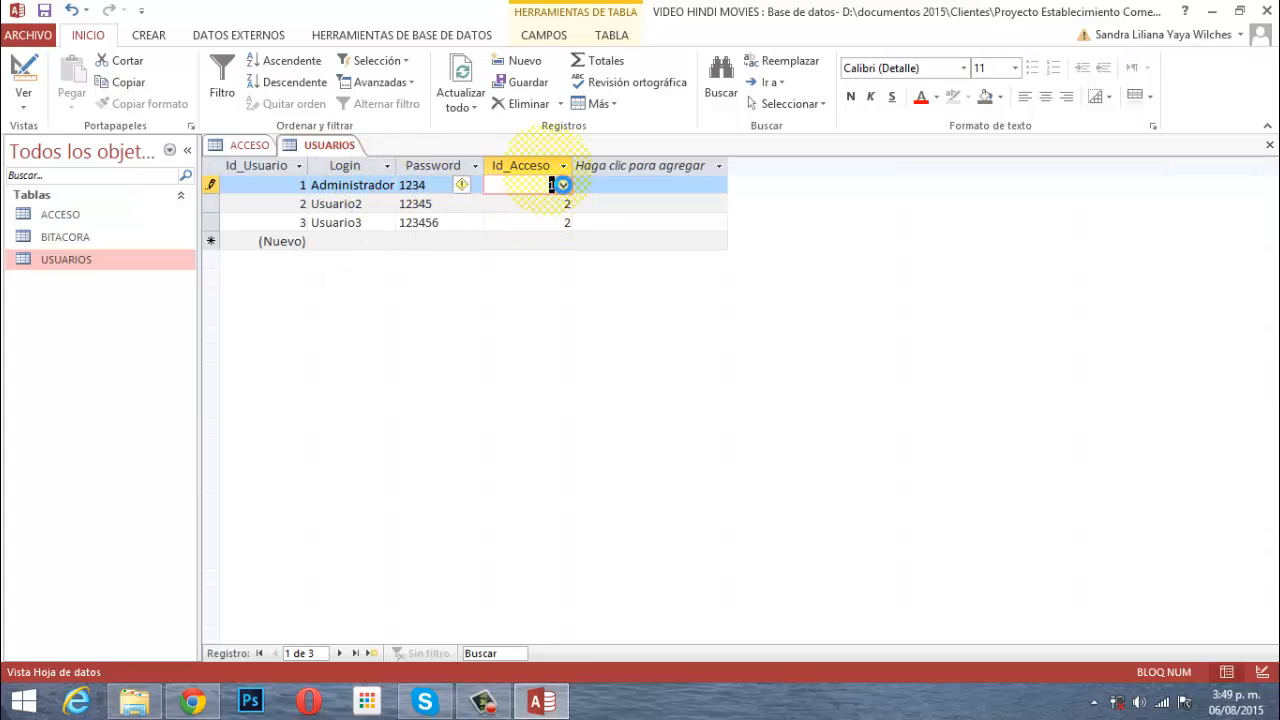
pyautogui.click(588, 422)
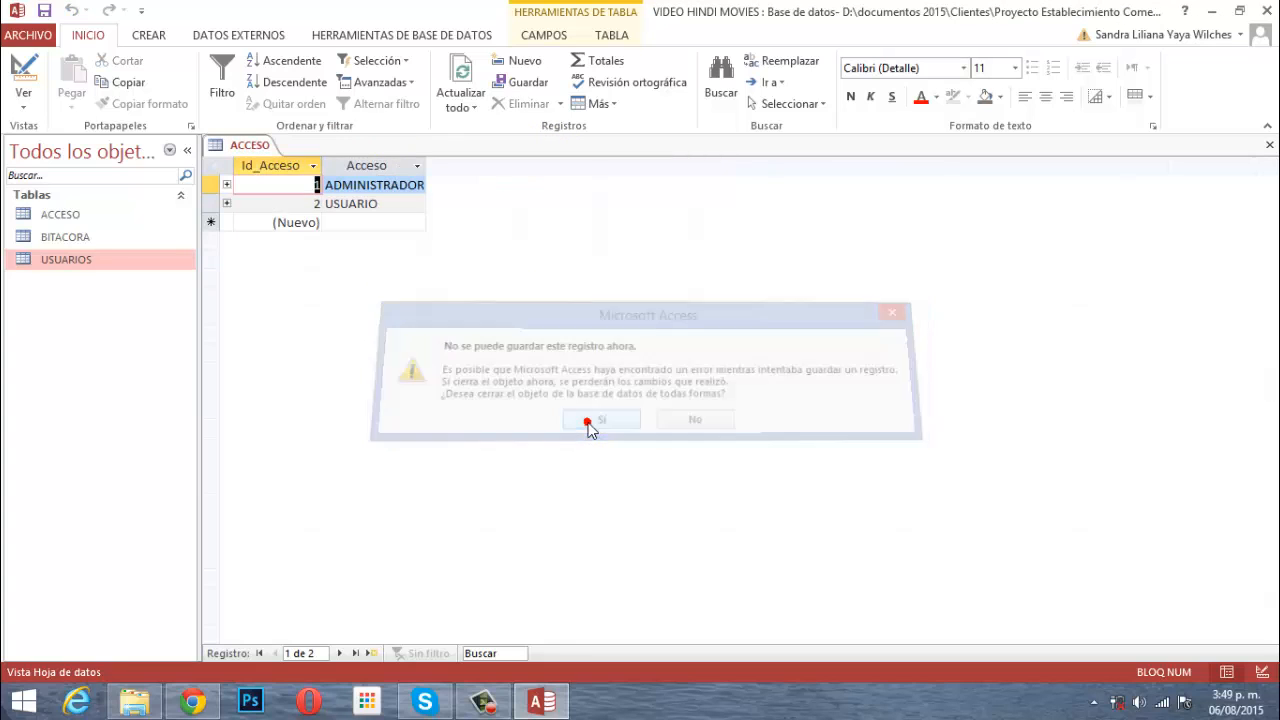
# Open the USUARIOS table's design and try to change the data type of Id_Acceso to Texto corto.
pyautogui.rightClick(57, 257)
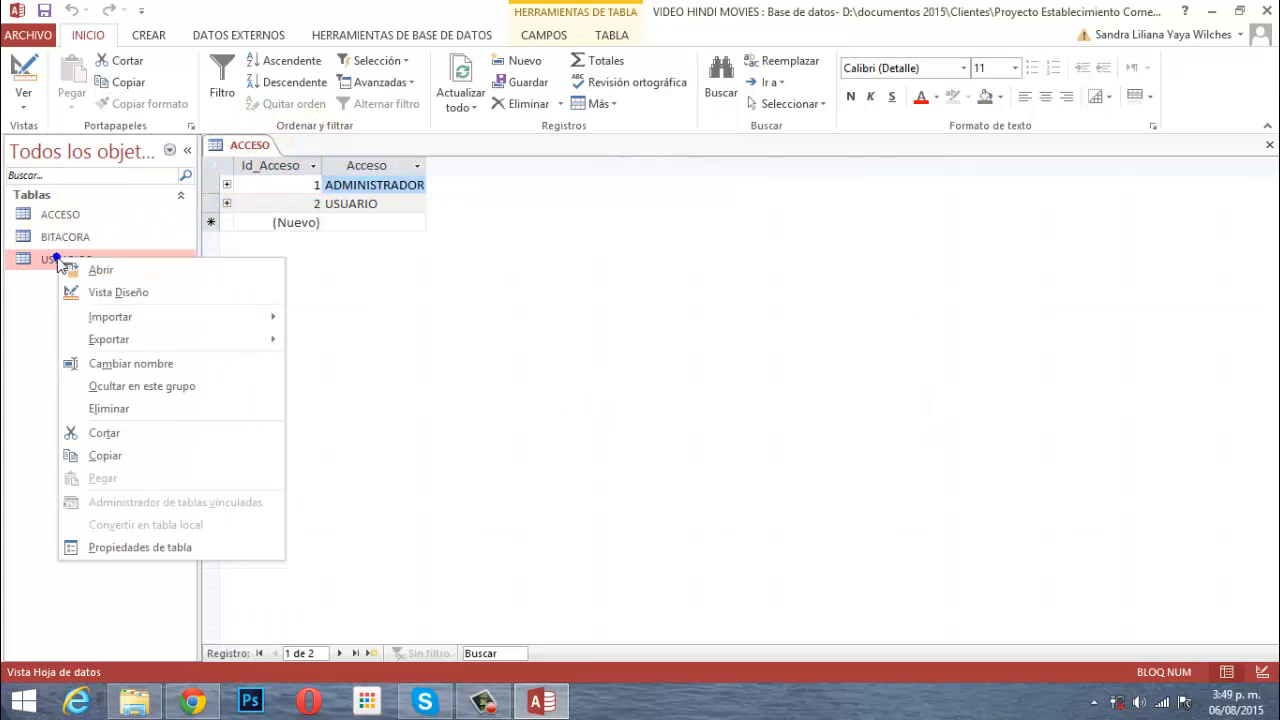
pyautogui.click(105, 296)
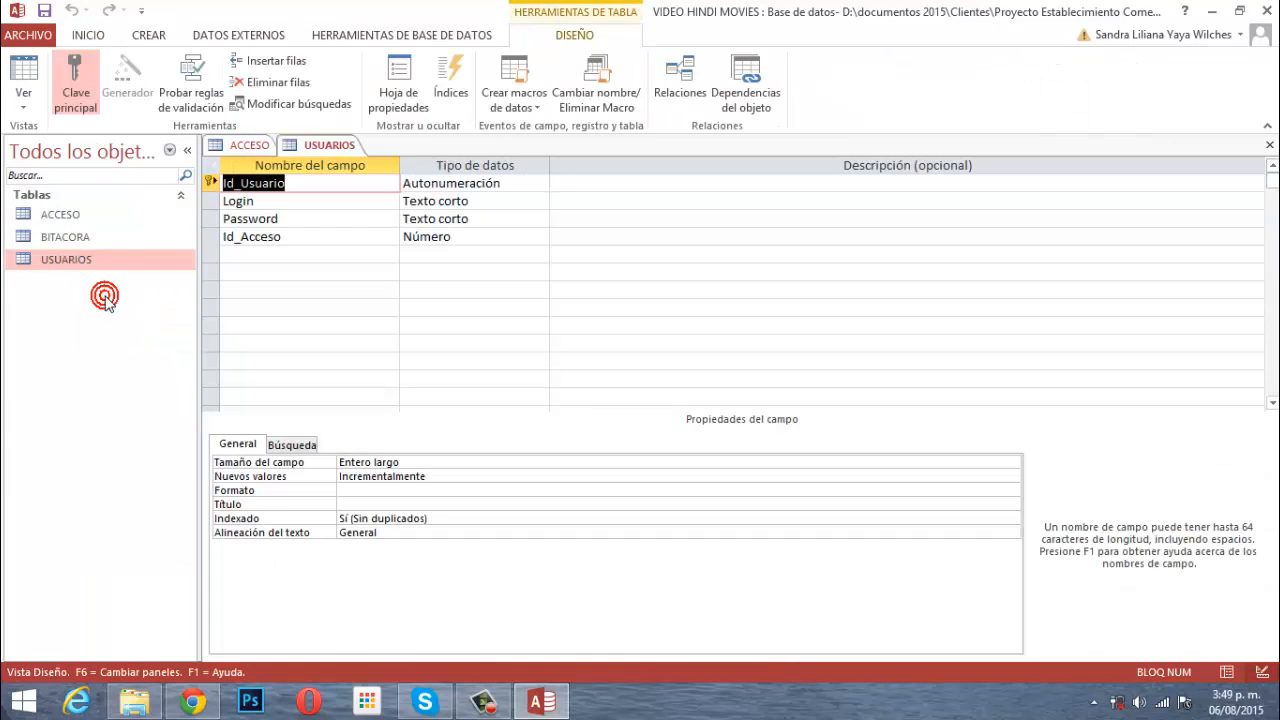
pyautogui.click(285, 236)
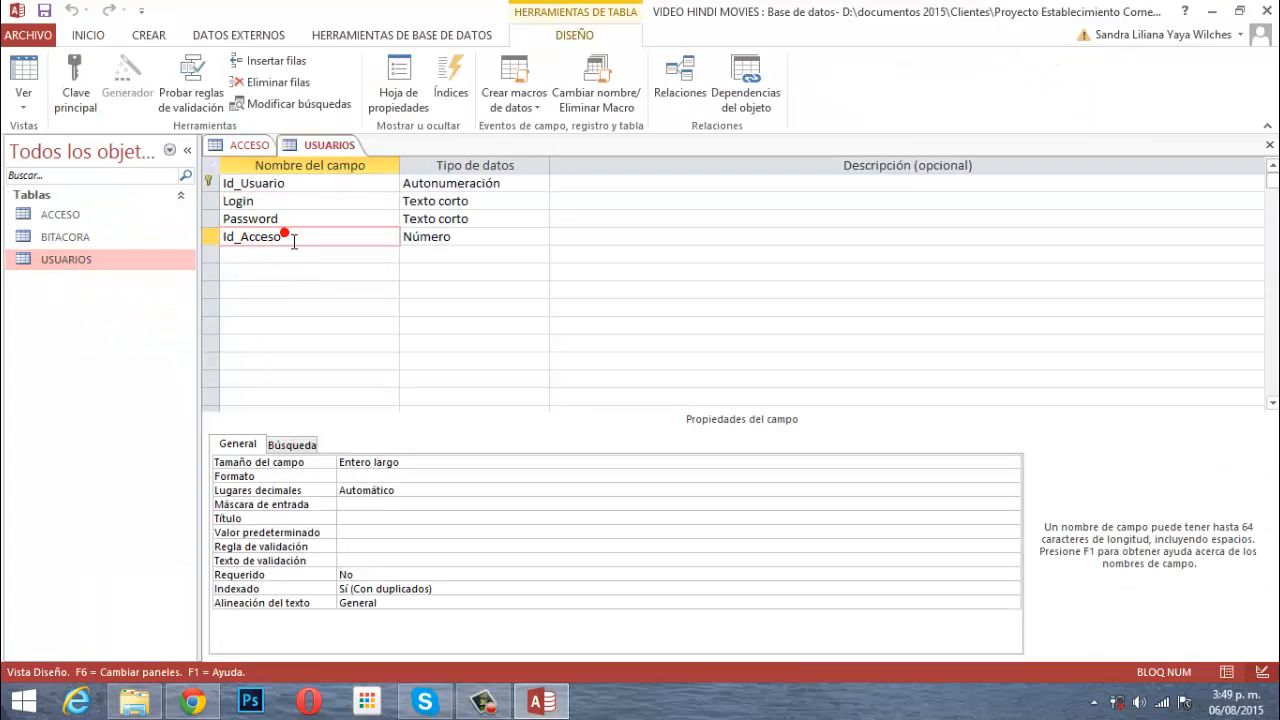
pyautogui.click(463, 243)
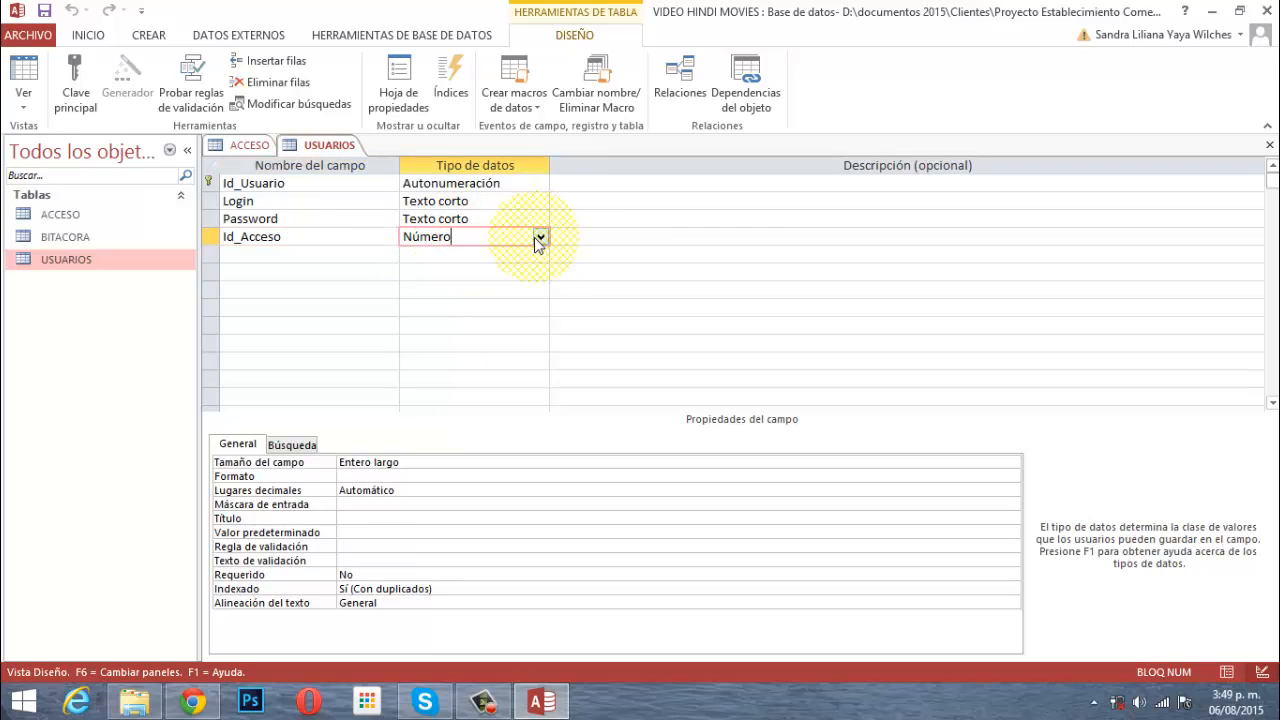
pyautogui.click(539, 238)
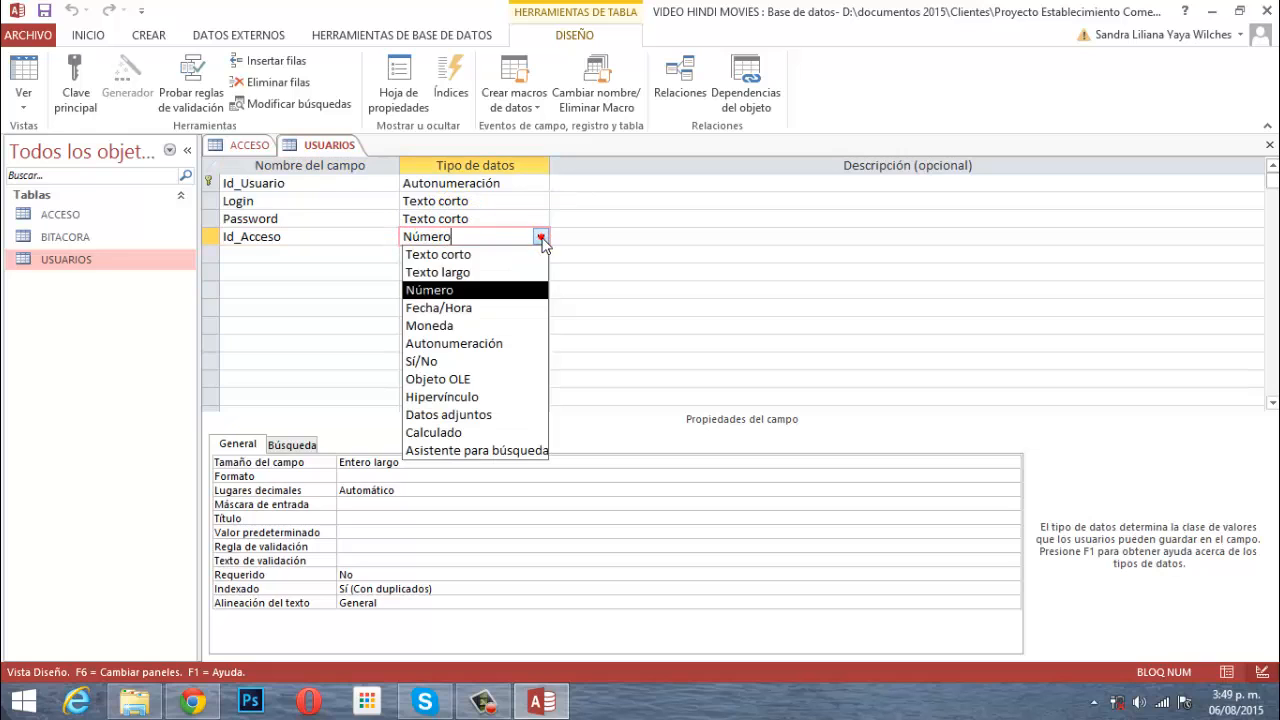
pyautogui.click(453, 262)
pyautogui.click(657, 411)
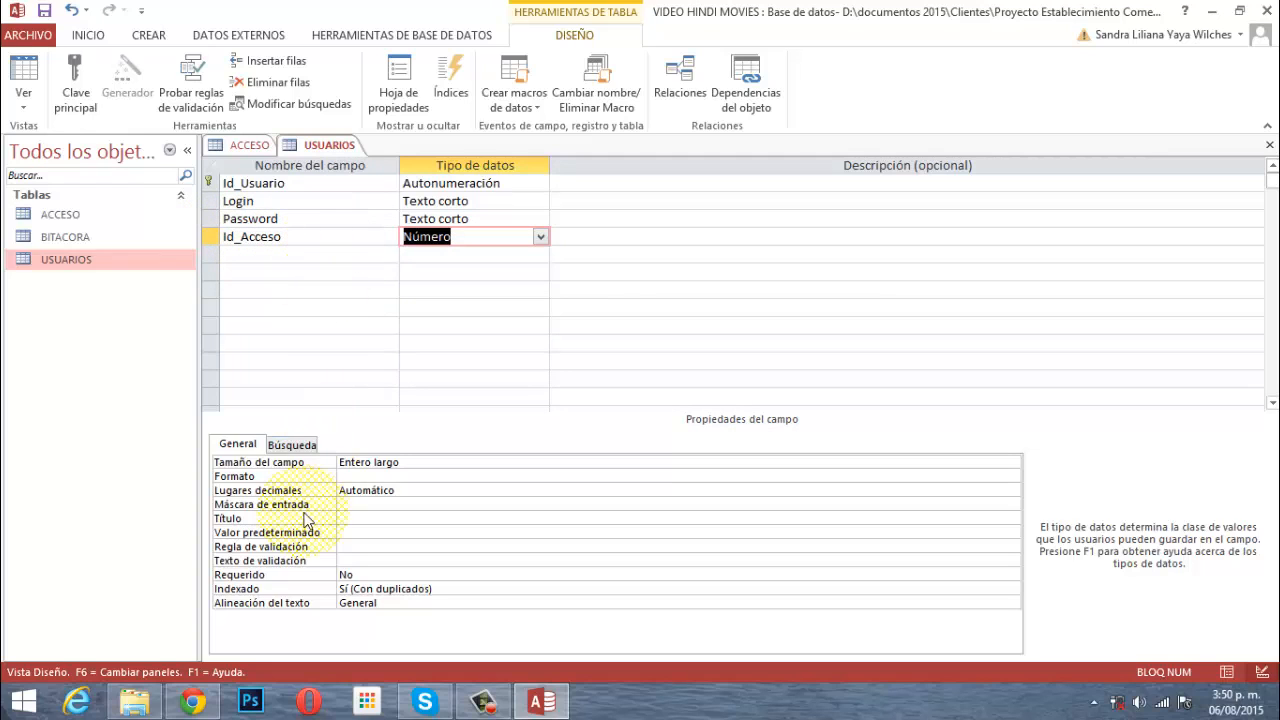
# Check the lookup properties of Id_Acceso, save and close the USUARIOS design, and close the ACCESO table.
pyautogui.click(298, 446)
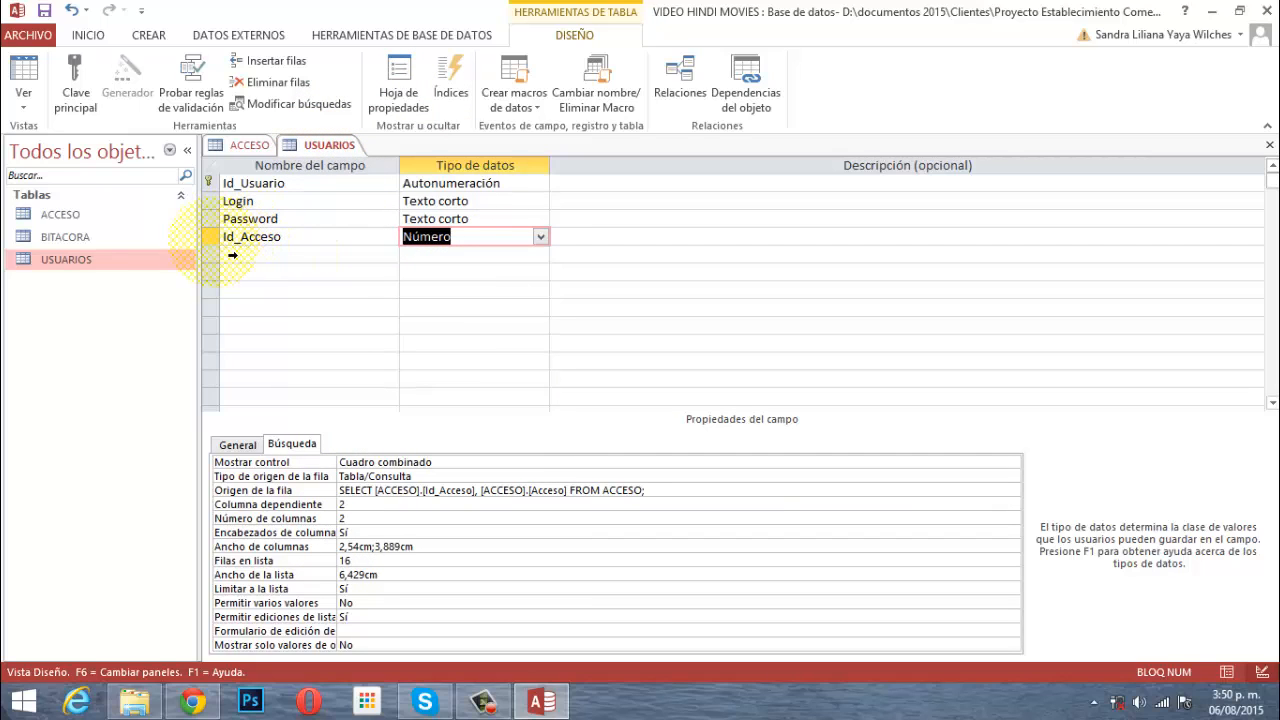
pyautogui.rightClick(314, 152)
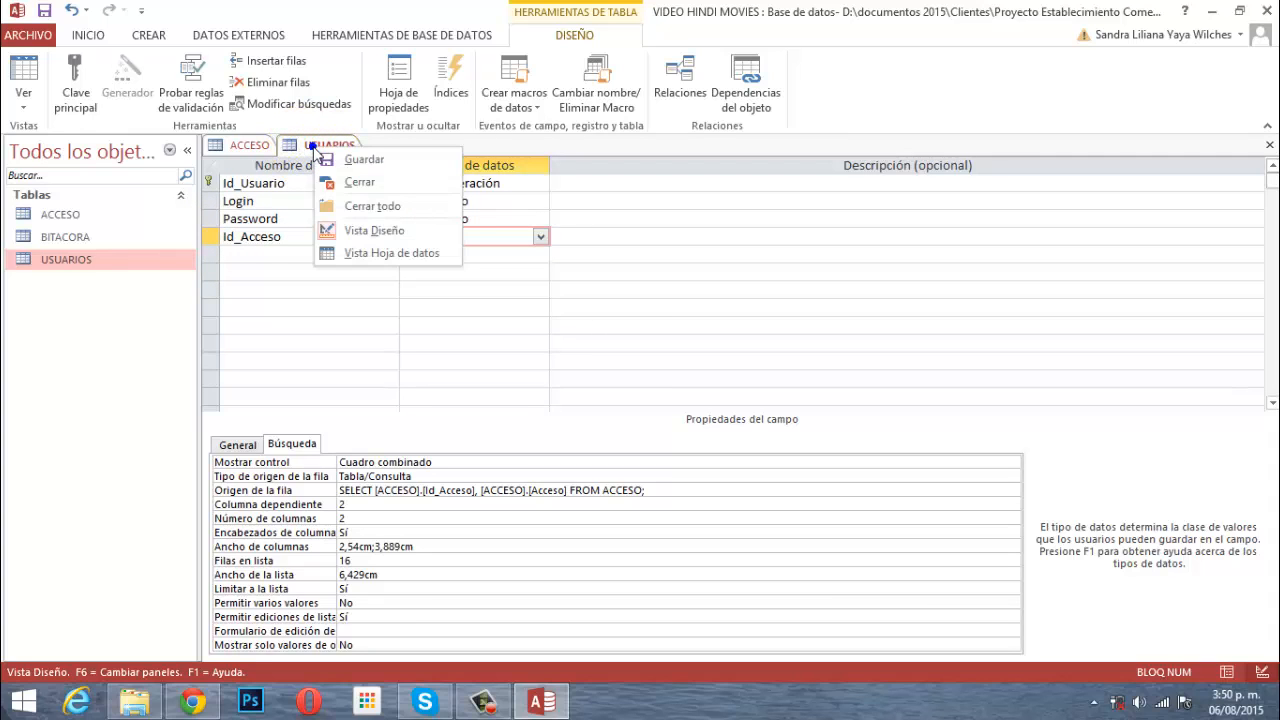
pyautogui.click(340, 180)
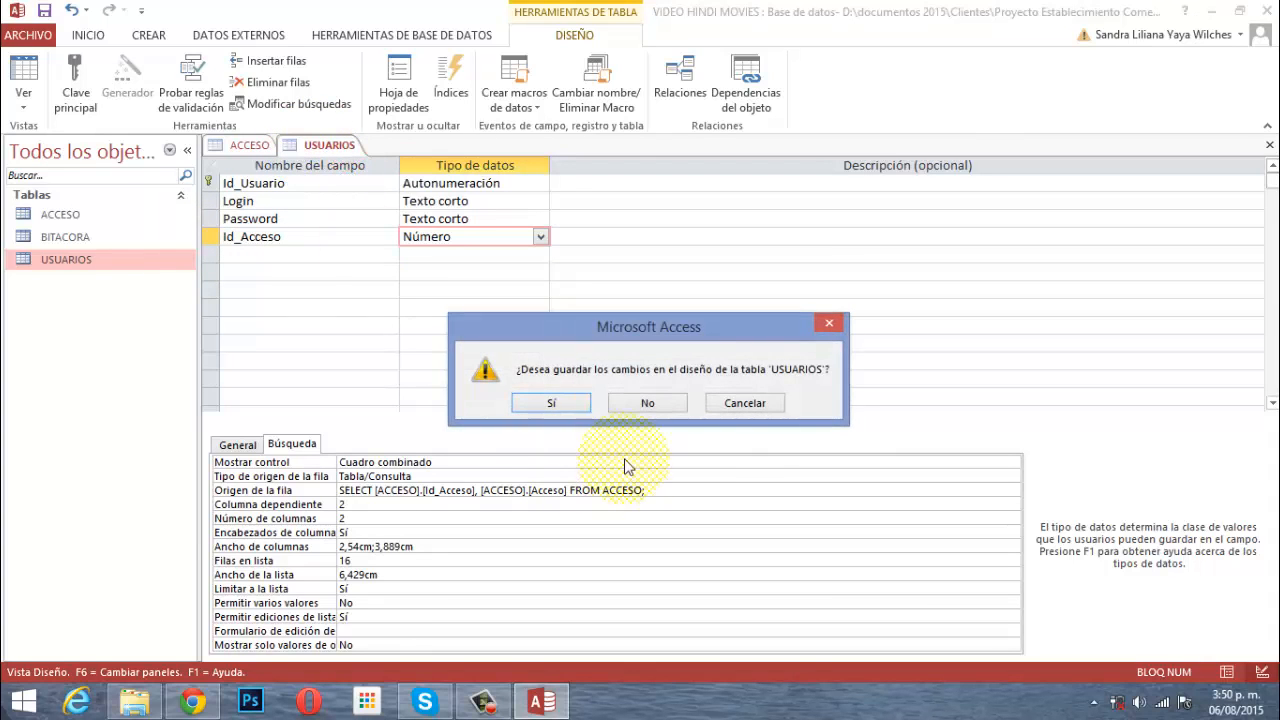
pyautogui.click(551, 402)
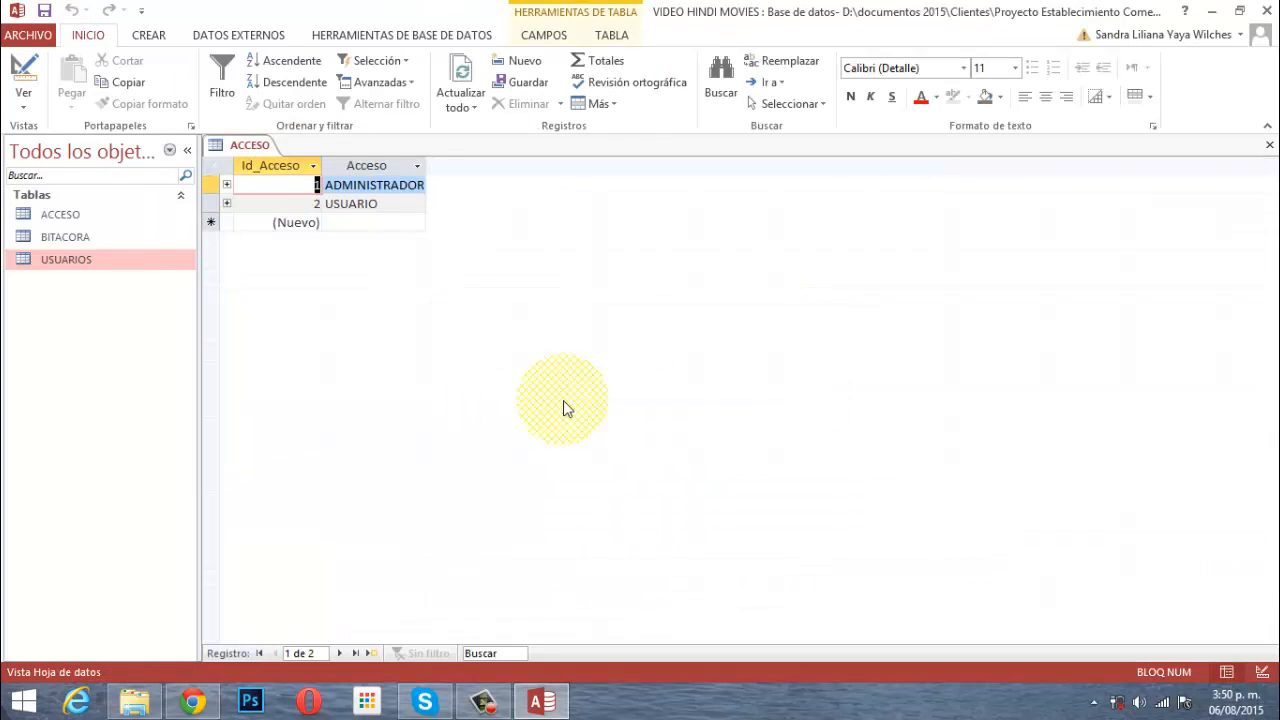
pyautogui.rightClick(257, 146)
pyautogui.click(338, 207)
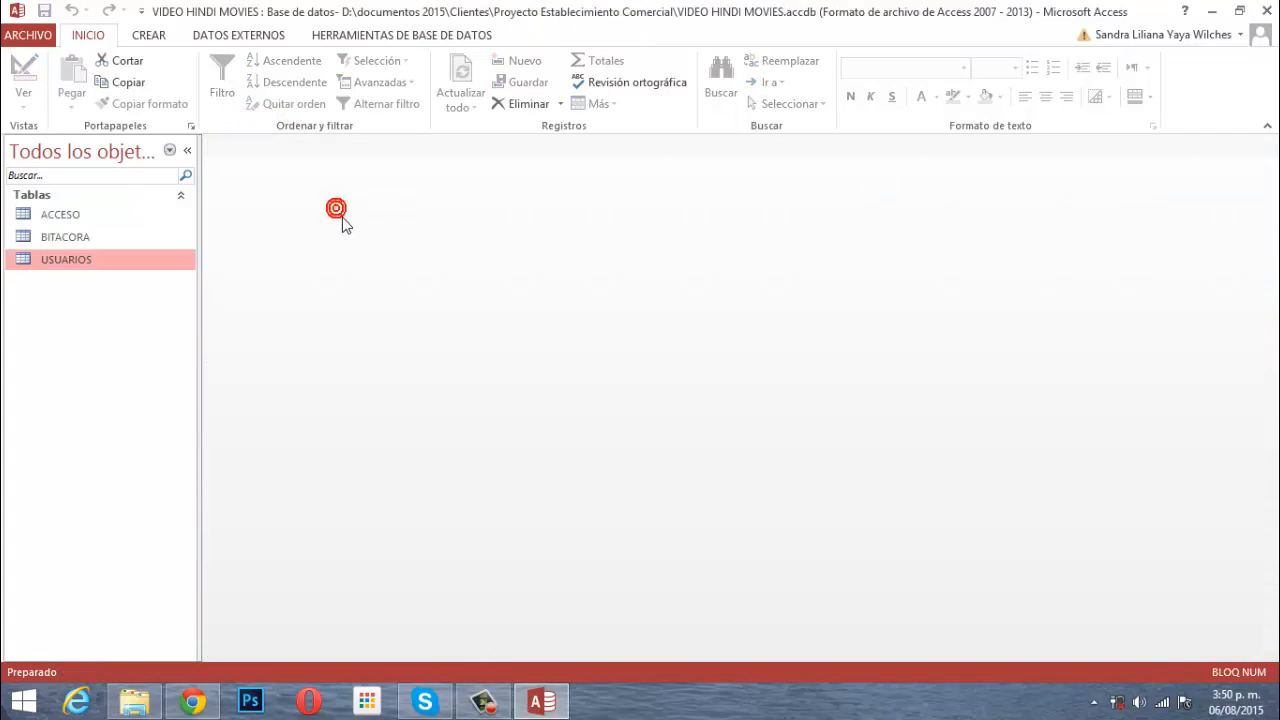
# Review the BITACORA and USUARIOS datasheets and close both tables.
pyautogui.click(67, 239)
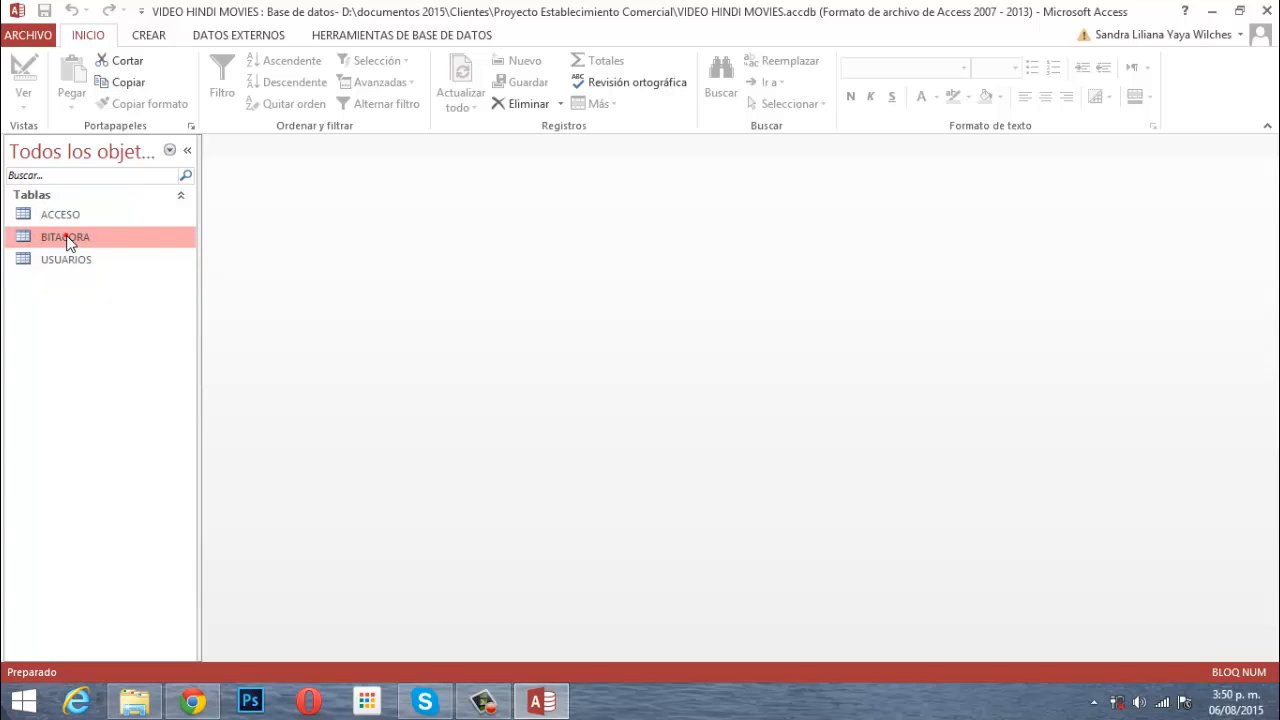
pyautogui.doubleClick(66, 240)
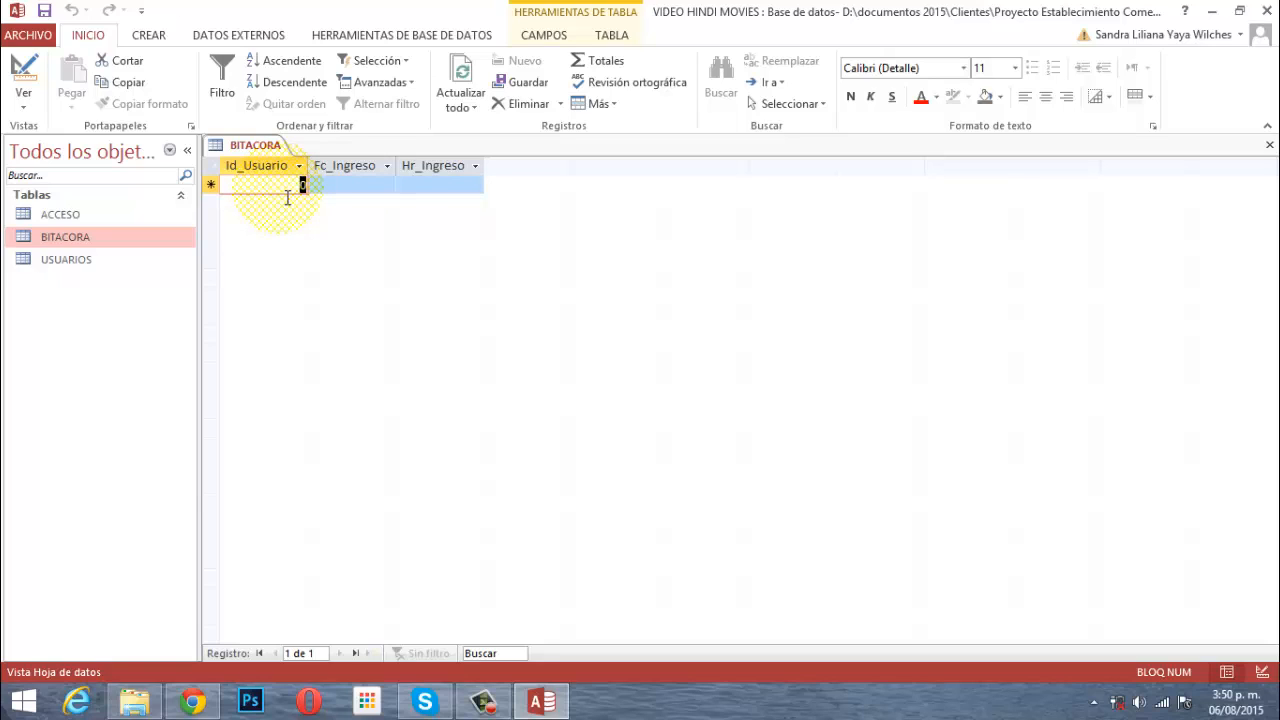
pyautogui.click(101, 259)
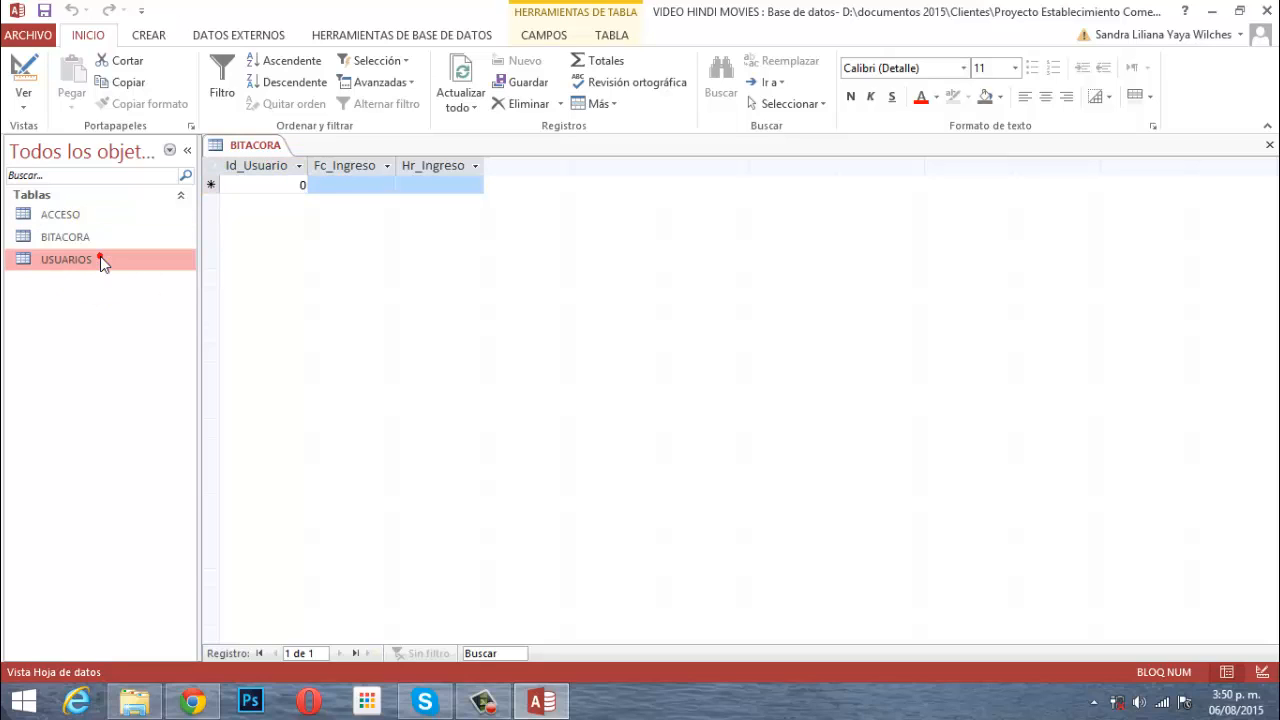
pyautogui.doubleClick(101, 259)
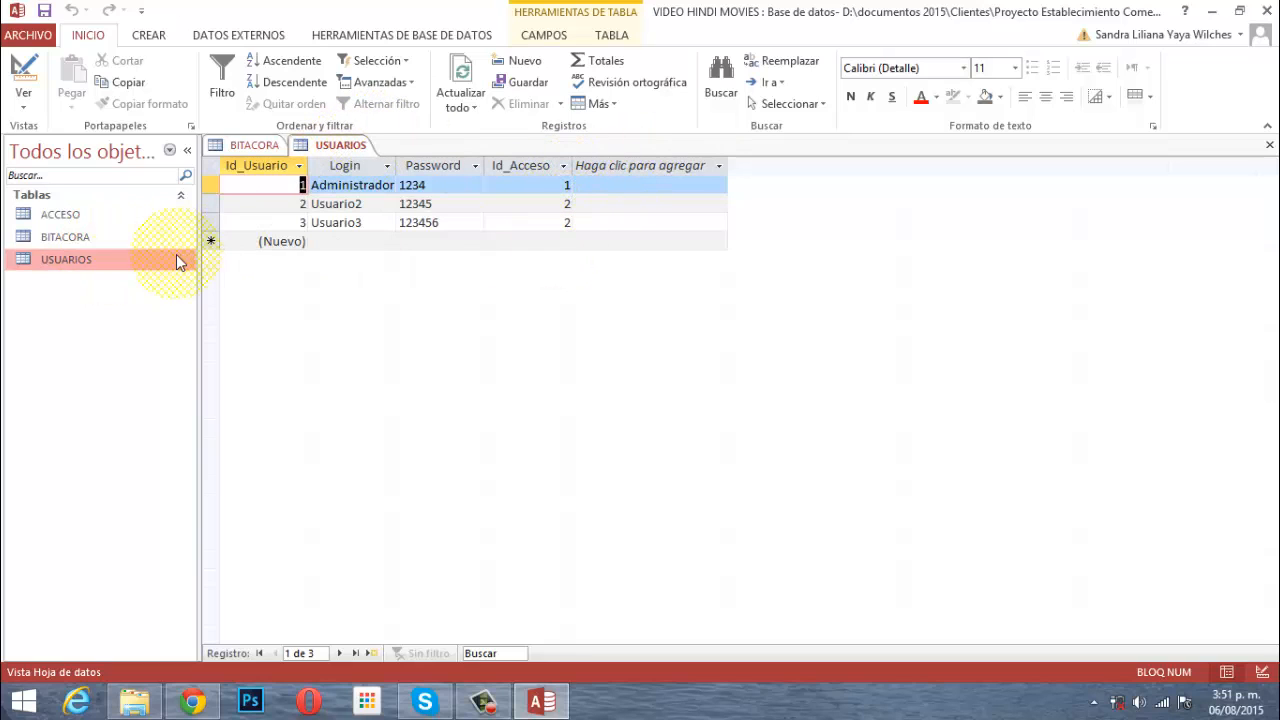
pyautogui.click(86, 240)
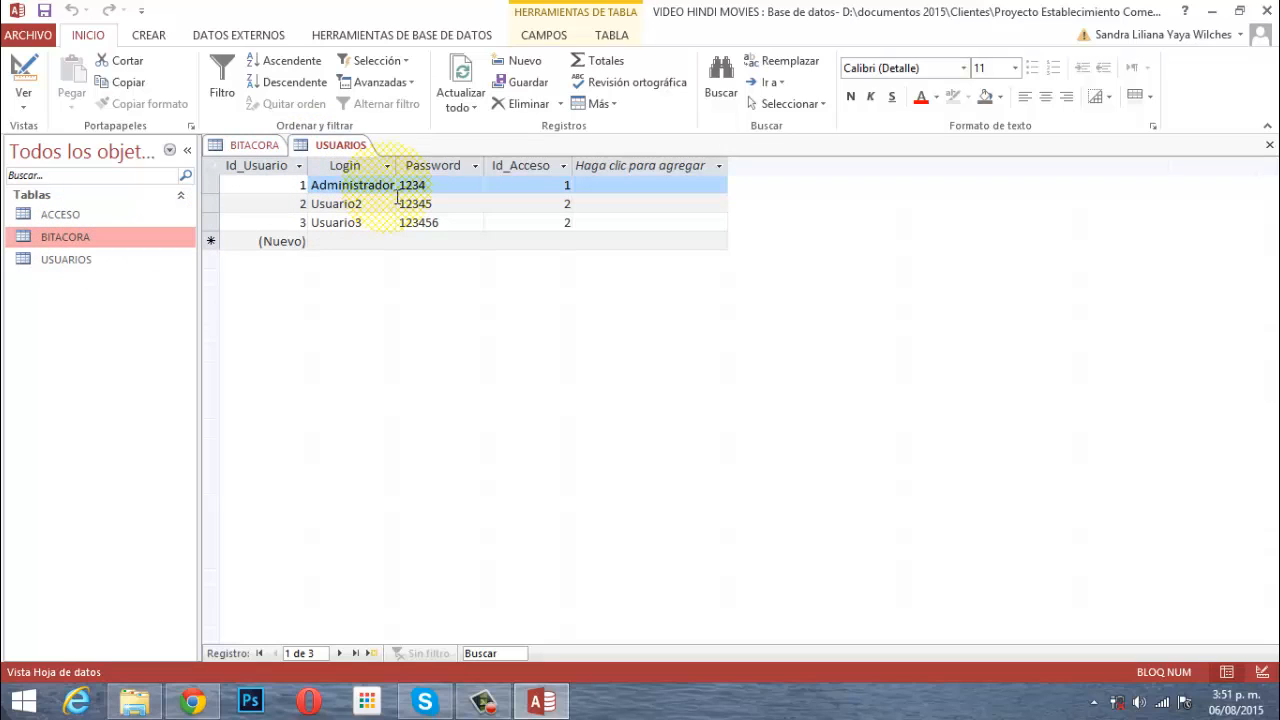
pyautogui.rightClick(327, 150)
pyautogui.click(358, 174)
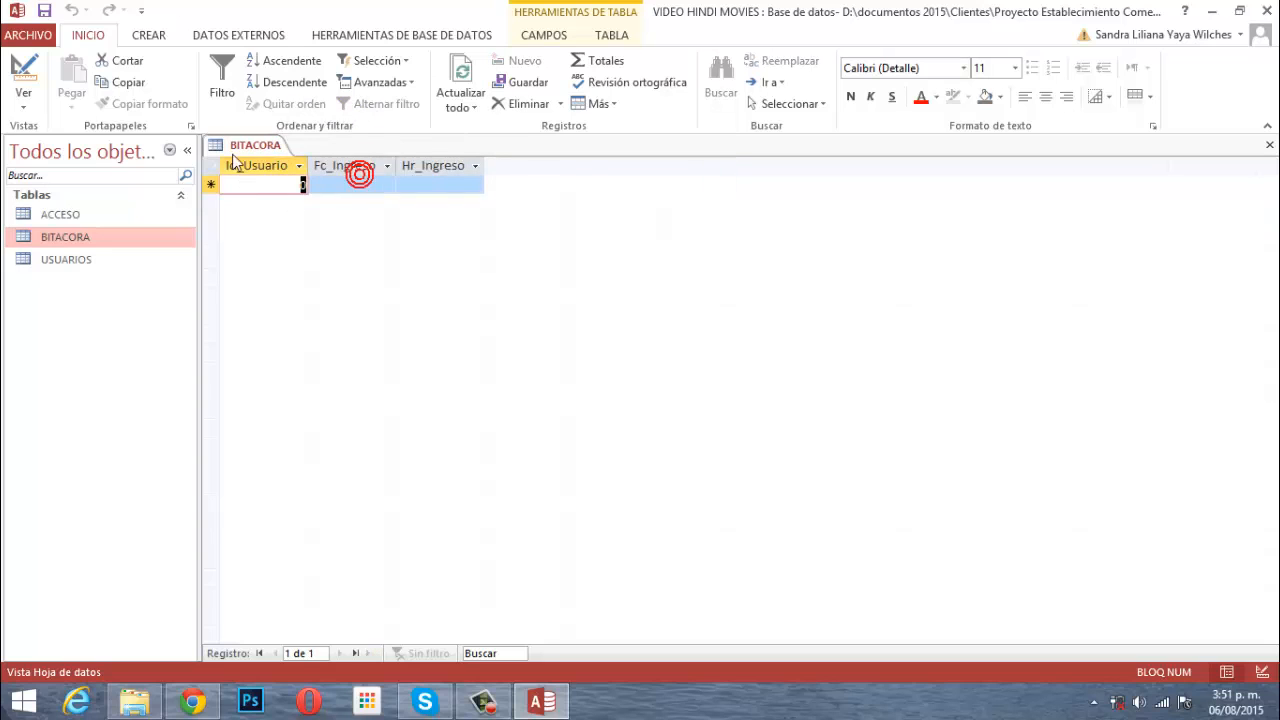
pyautogui.rightClick(275, 146)
pyautogui.click(322, 183)
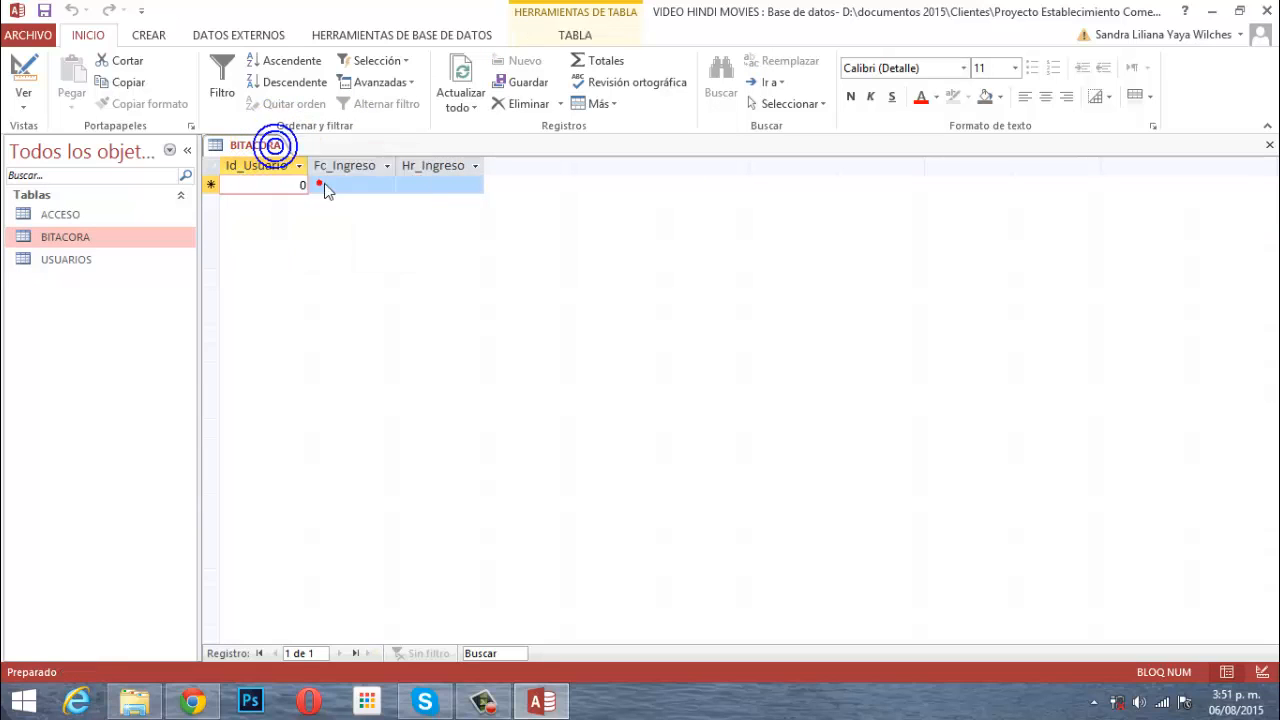
# Close the VIDEO HINDI MOVIES database and open the reference project database from the client's version 1.005.2015 folder.
pyautogui.click(1272, 11)
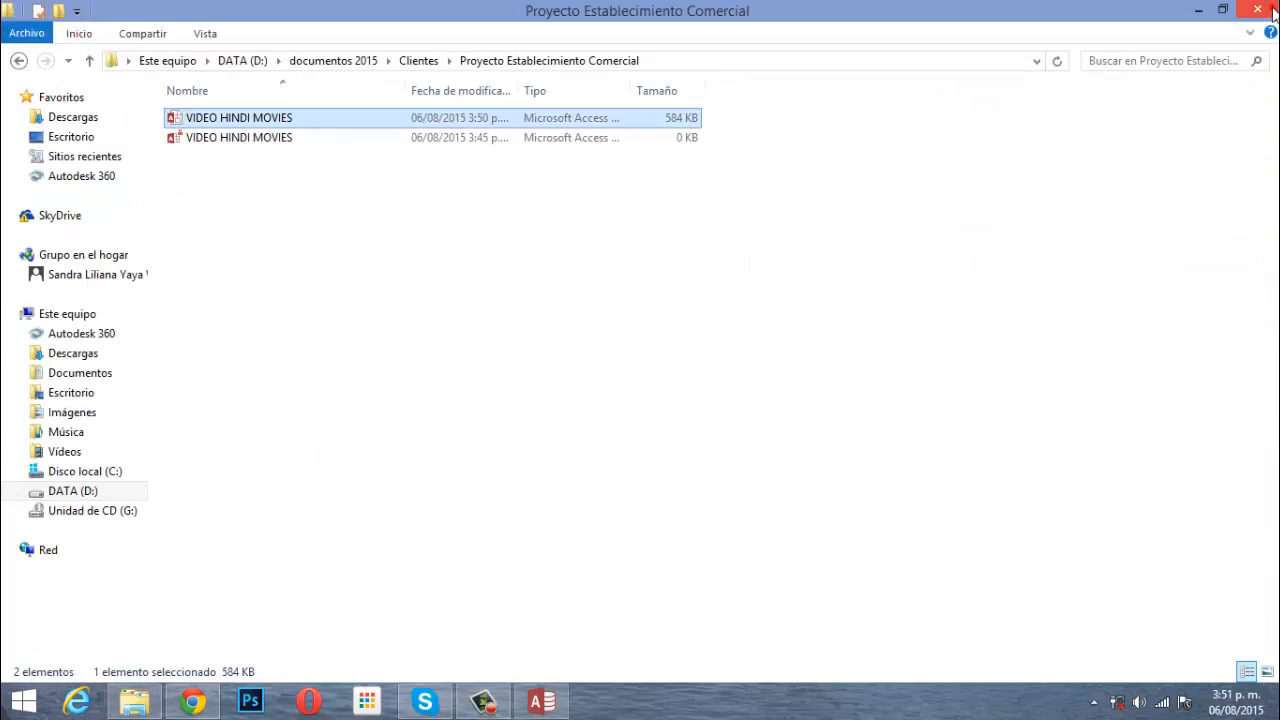
pyautogui.click(91, 61)
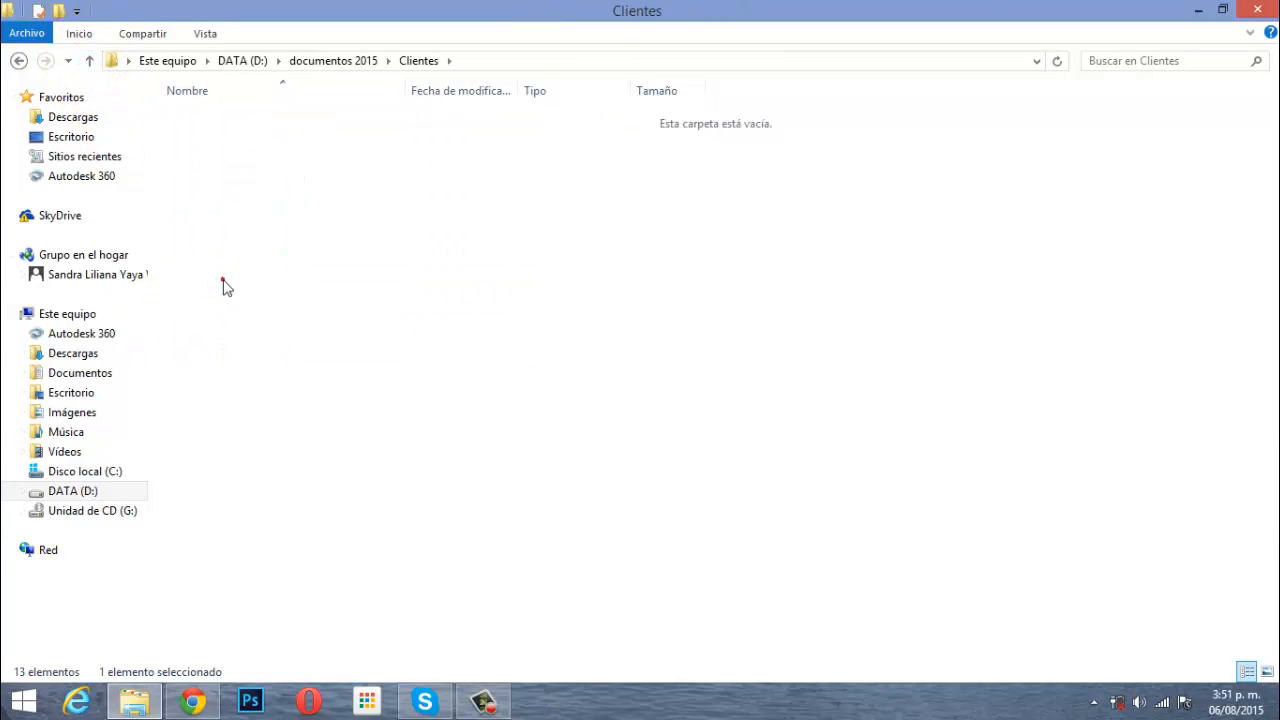
pyautogui.doubleClick(224, 287)
pyautogui.click(224, 220)
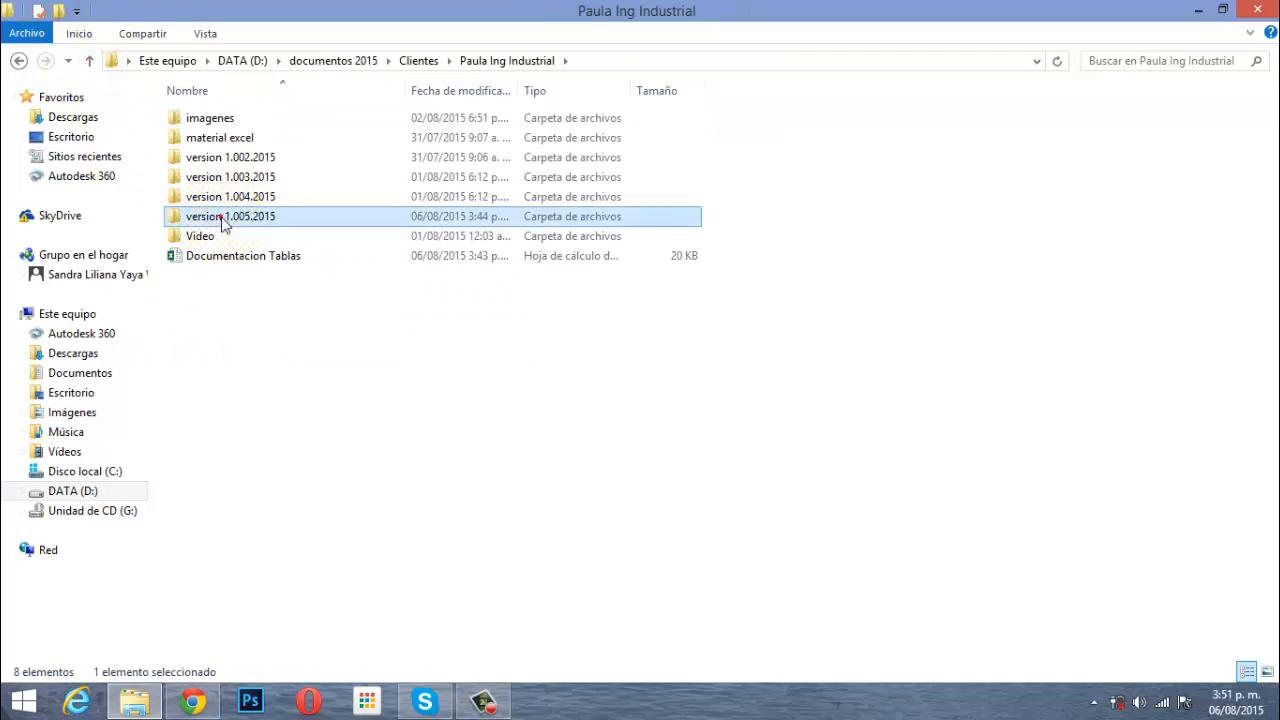
pyautogui.doubleClick(224, 220)
pyautogui.doubleClick(222, 118)
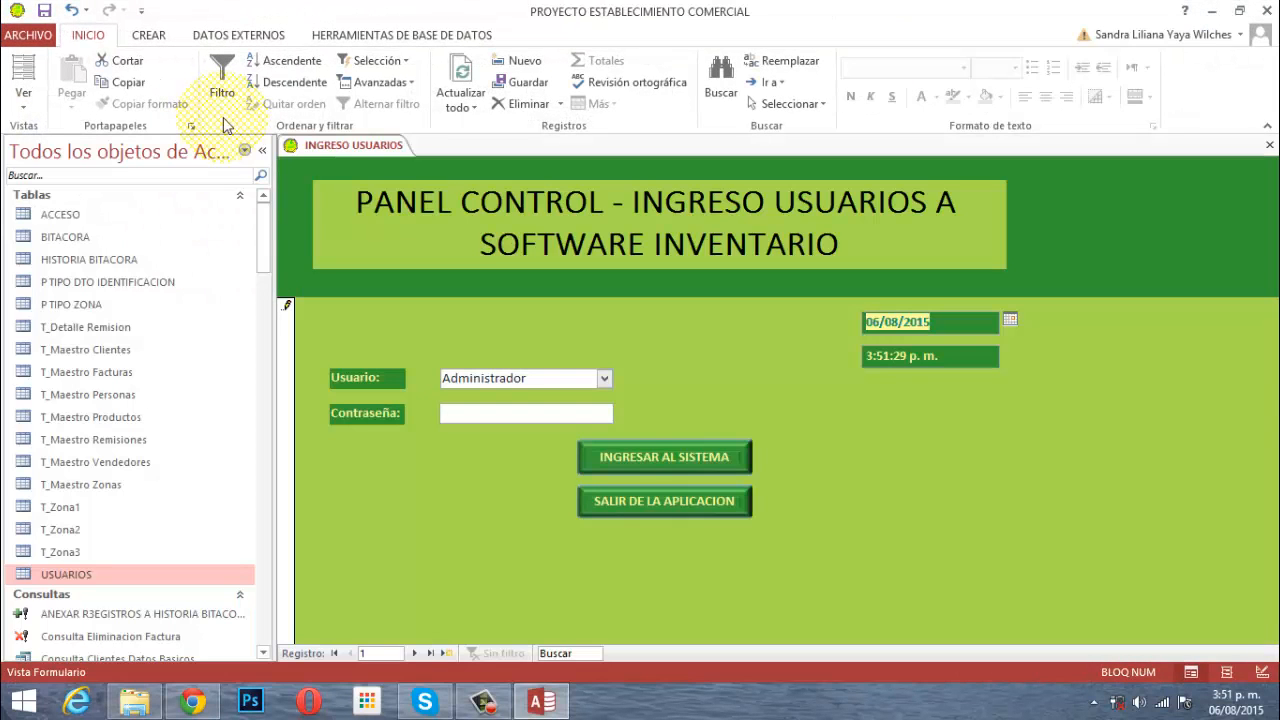
# Close the INGRESO USUARIOS form and open the ACCESO and BITACORA tables to examine their records.
pyautogui.rightClick(334, 145)
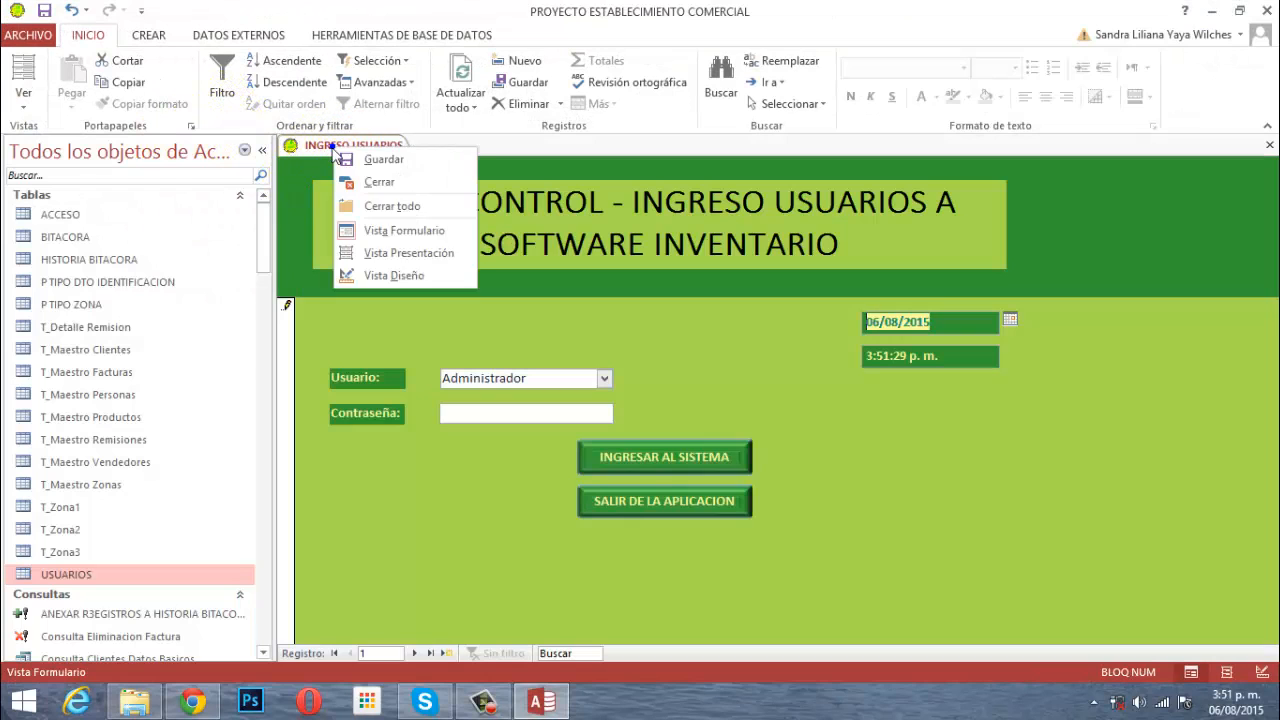
pyautogui.click(380, 180)
pyautogui.doubleClick(68, 215)
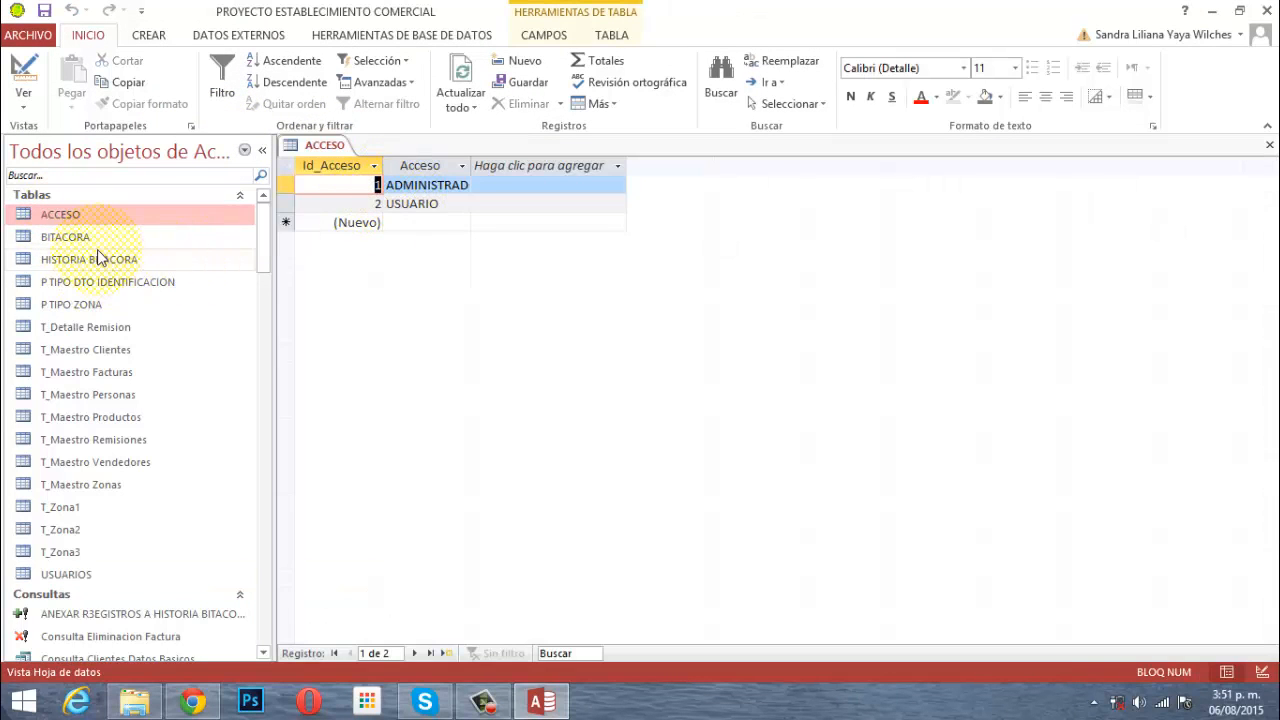
pyautogui.doubleClick(66, 238)
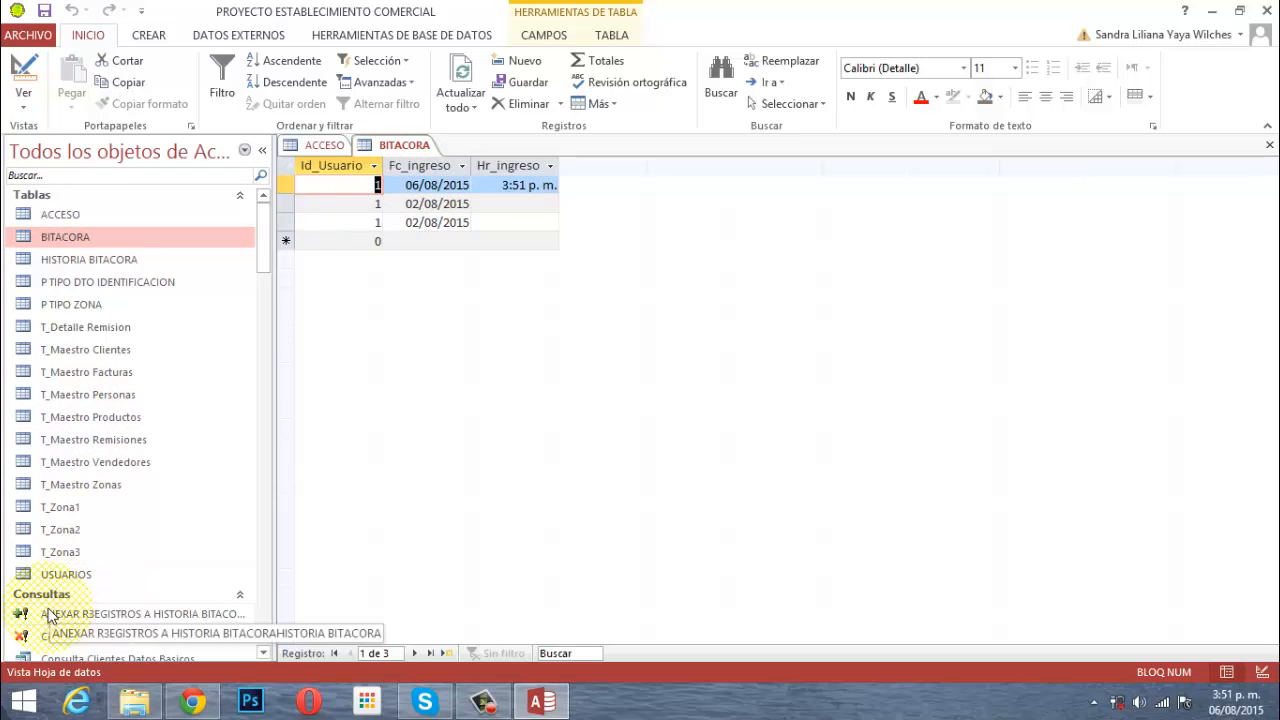
# Examine the lookup properties of Id_Acceso in the USUARIOS table's design and close all open tables.
pyautogui.doubleClick(56, 576)
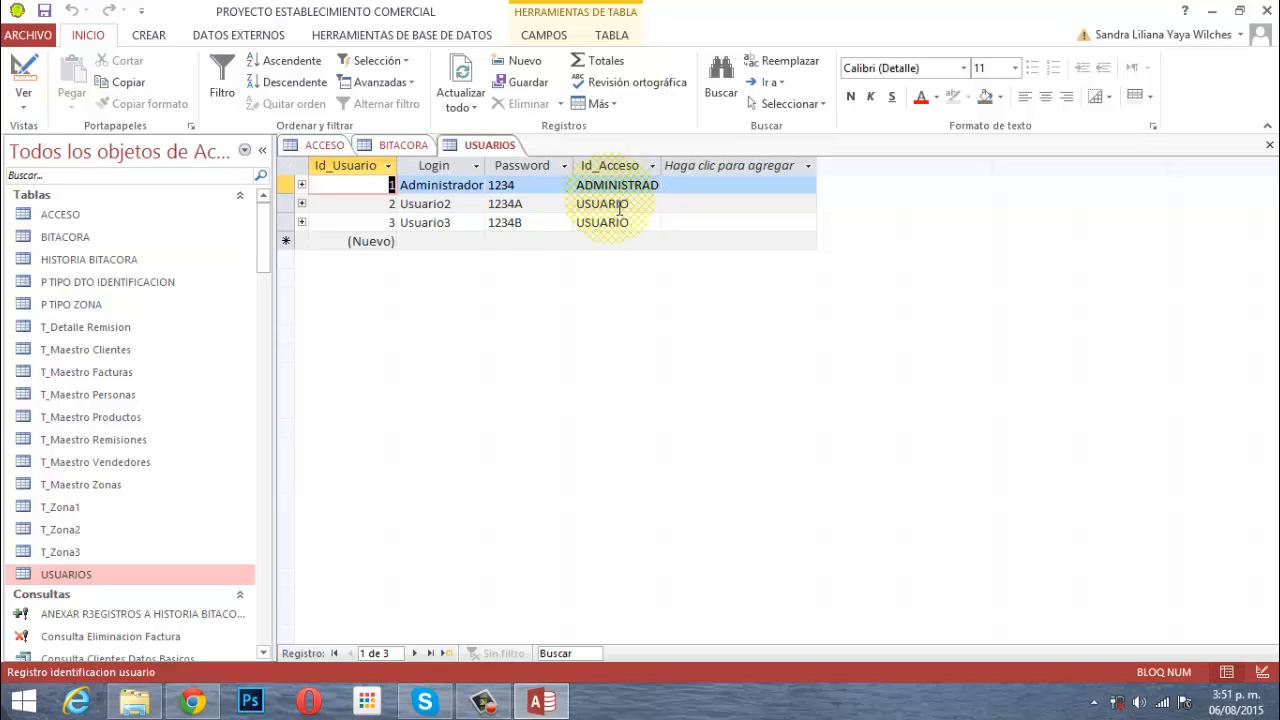
pyautogui.rightClick(488, 146)
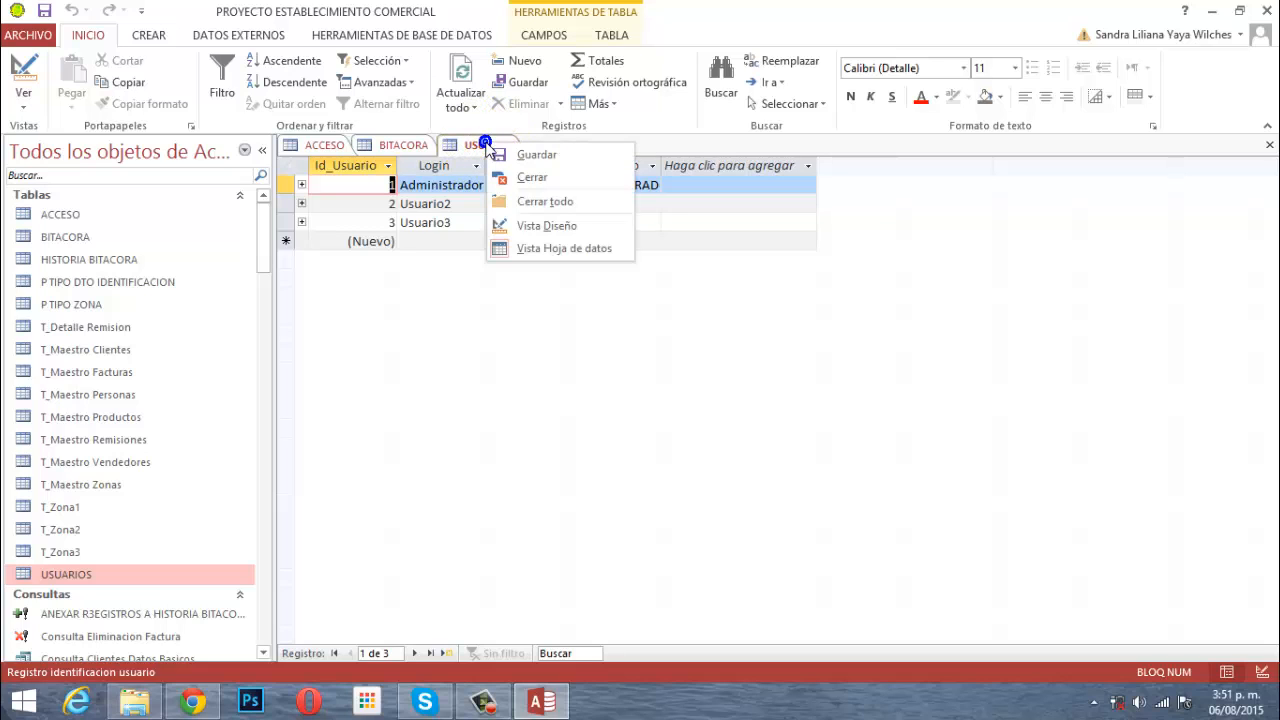
pyautogui.click(547, 227)
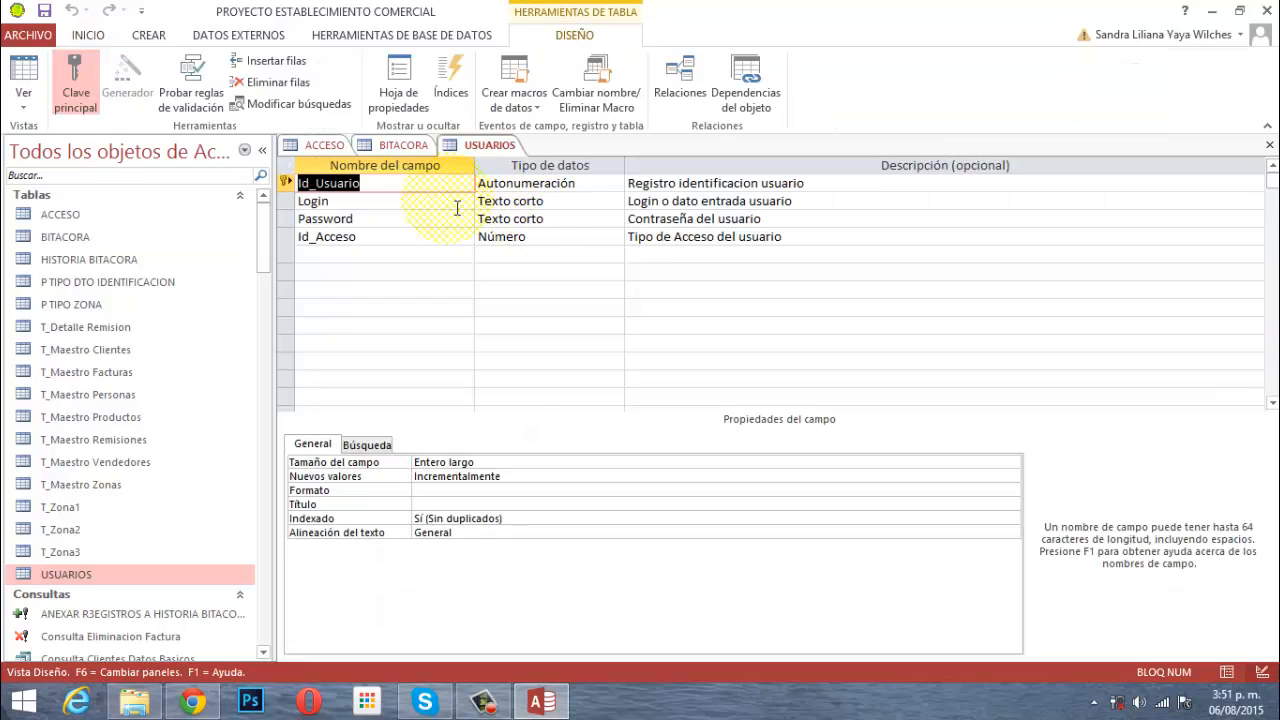
pyautogui.click(568, 240)
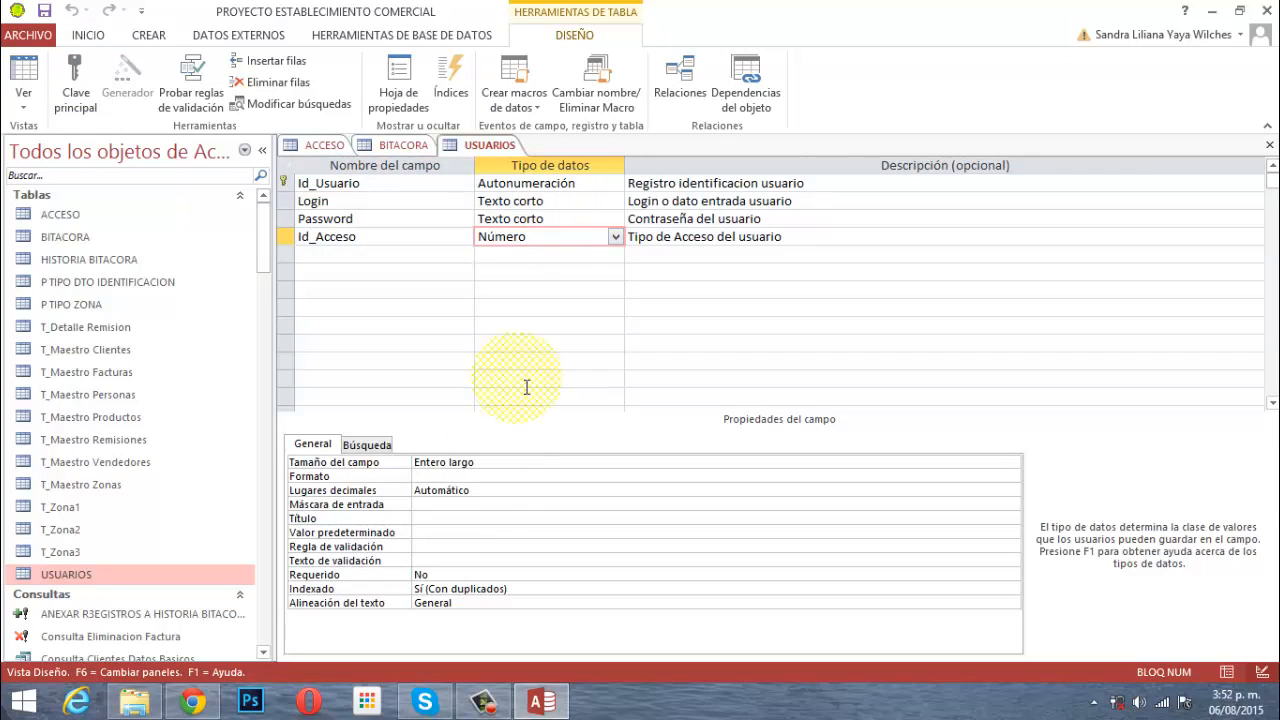
pyautogui.click(371, 448)
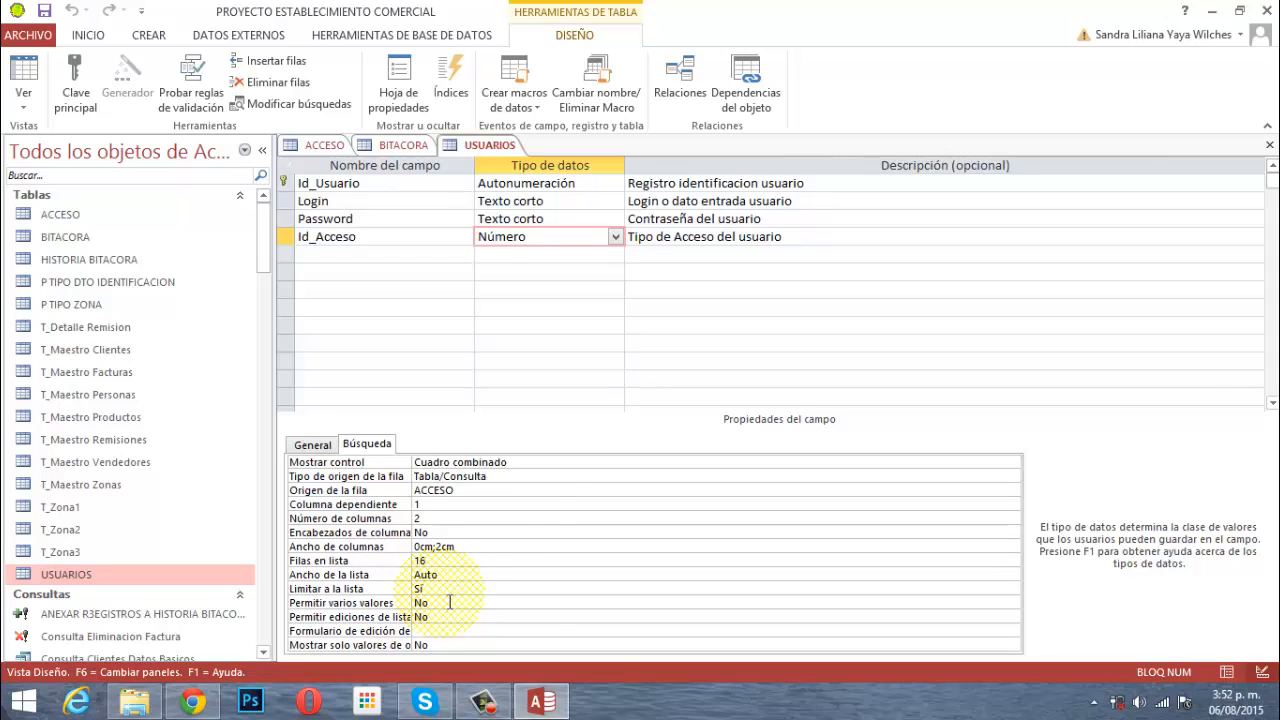
pyautogui.rightClick(468, 153)
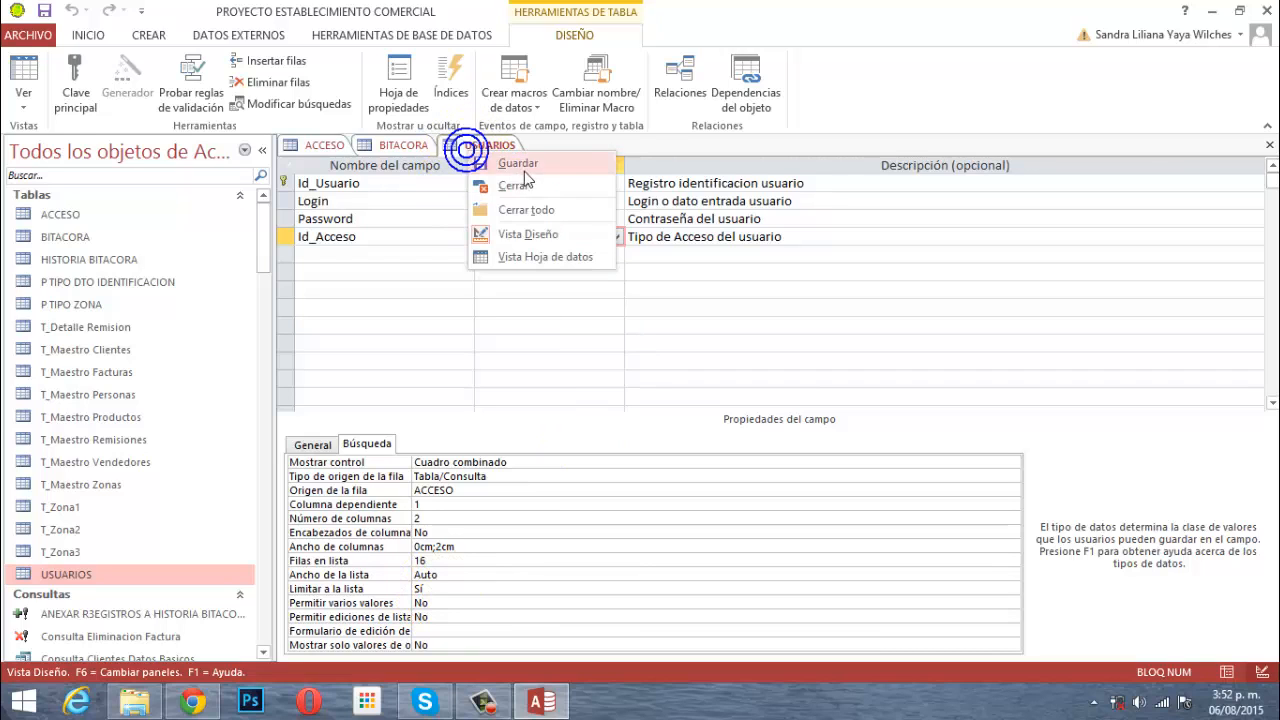
pyautogui.click(531, 211)
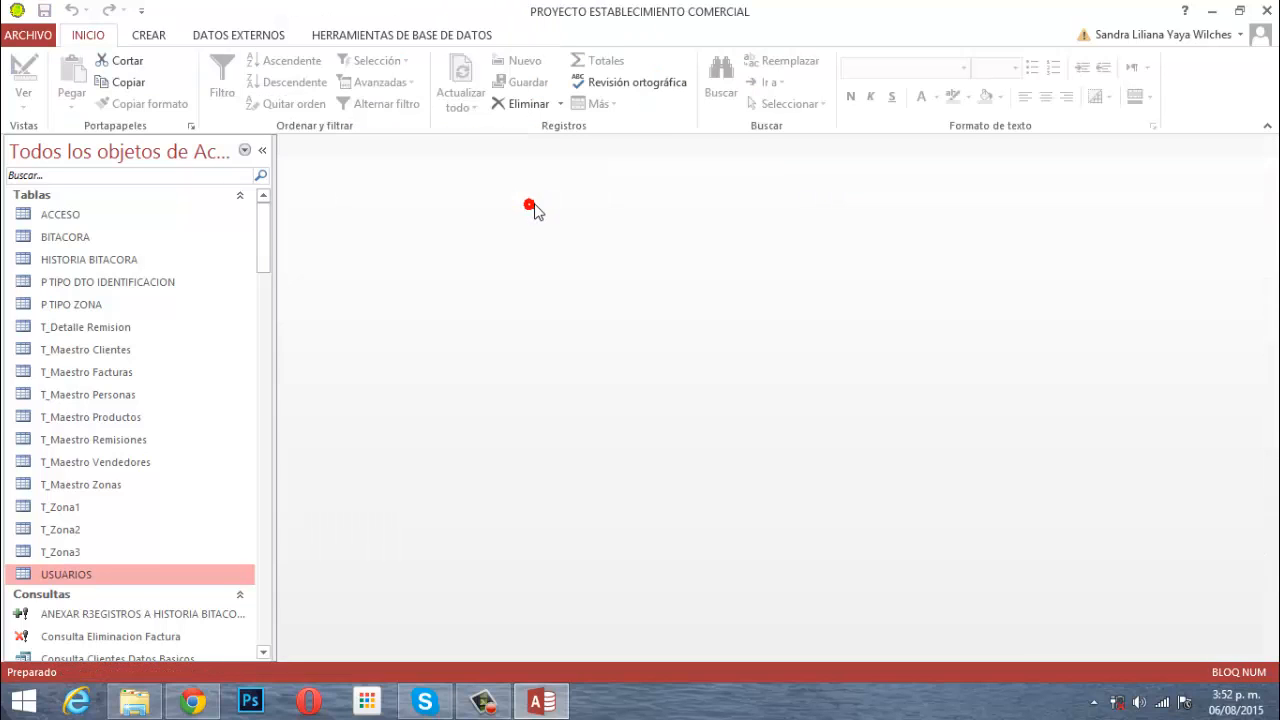
# Close the reference database and reopen VIDEO HINDI MOVIES from the Proyecto Establecimiento Comercial folder.
pyautogui.click(1267, 12)
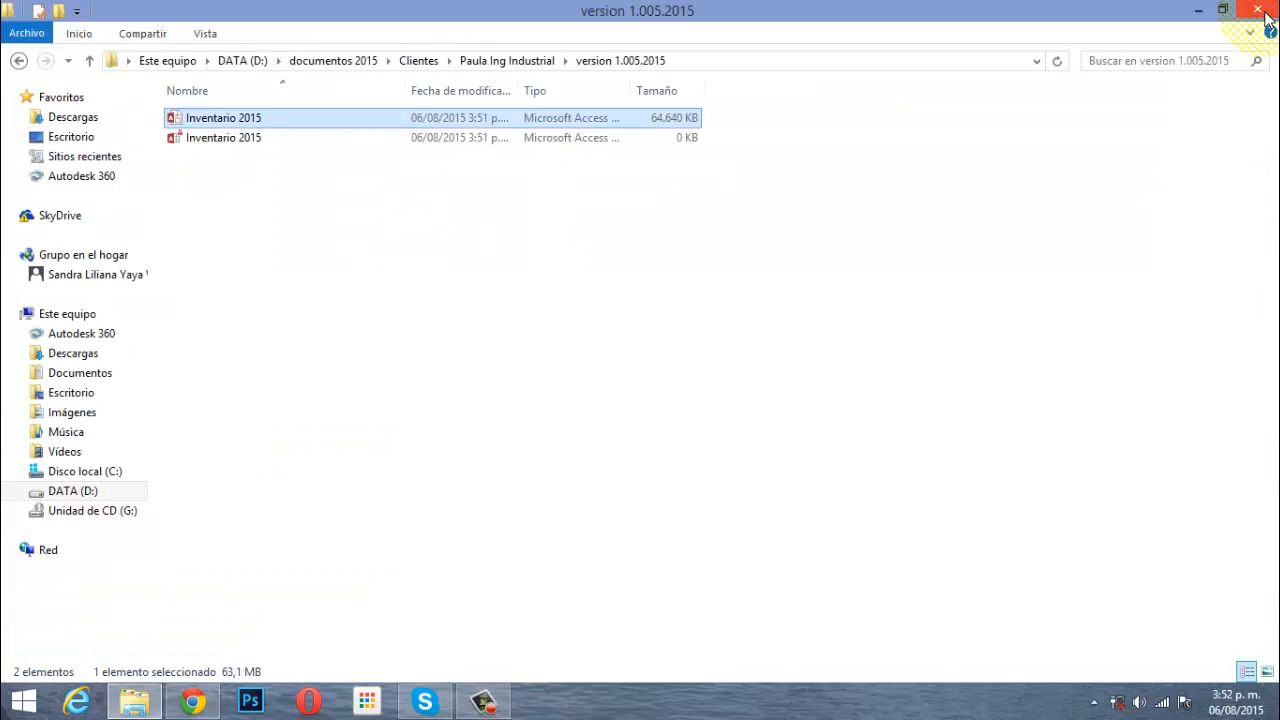
pyautogui.click(89, 60)
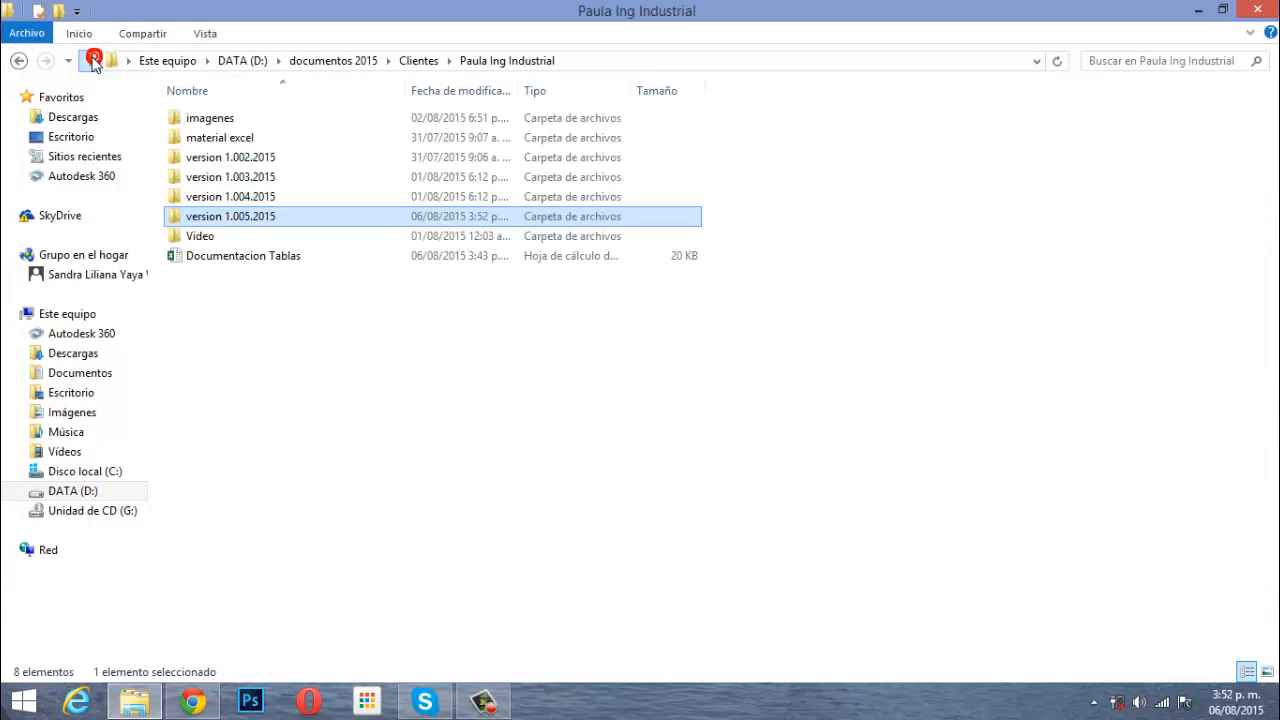
pyautogui.click(89, 60)
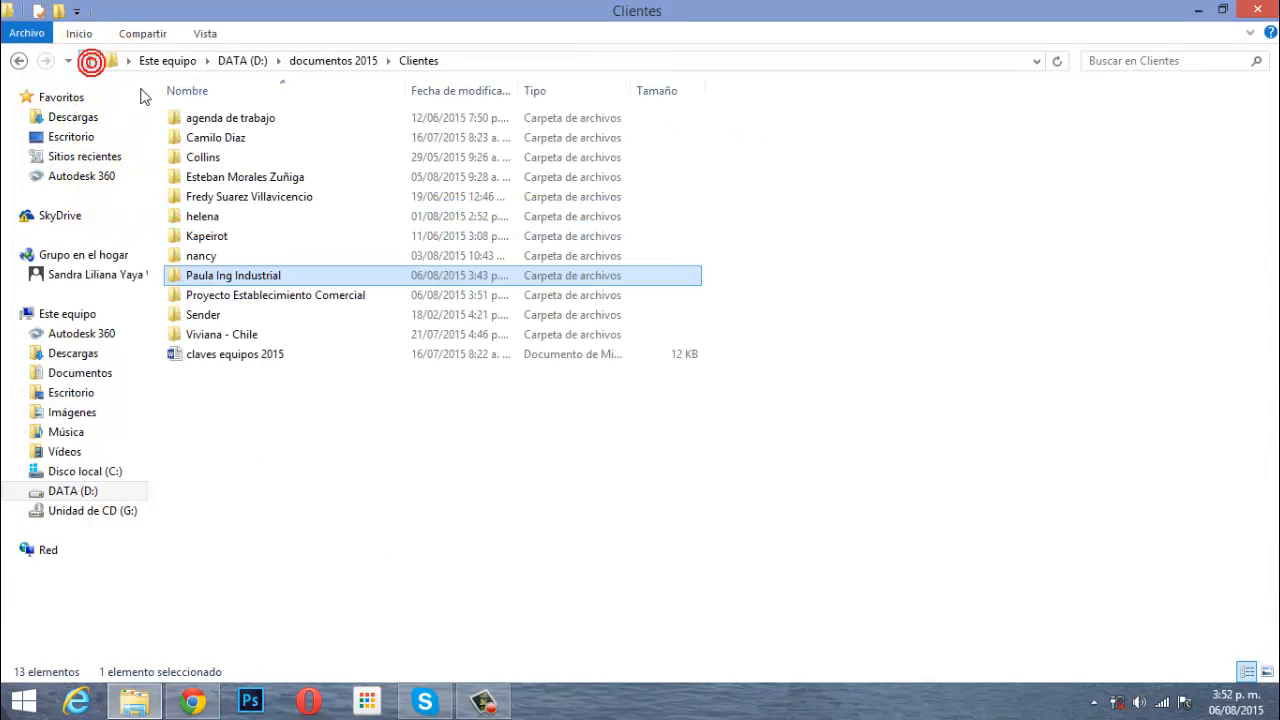
pyautogui.doubleClick(214, 126)
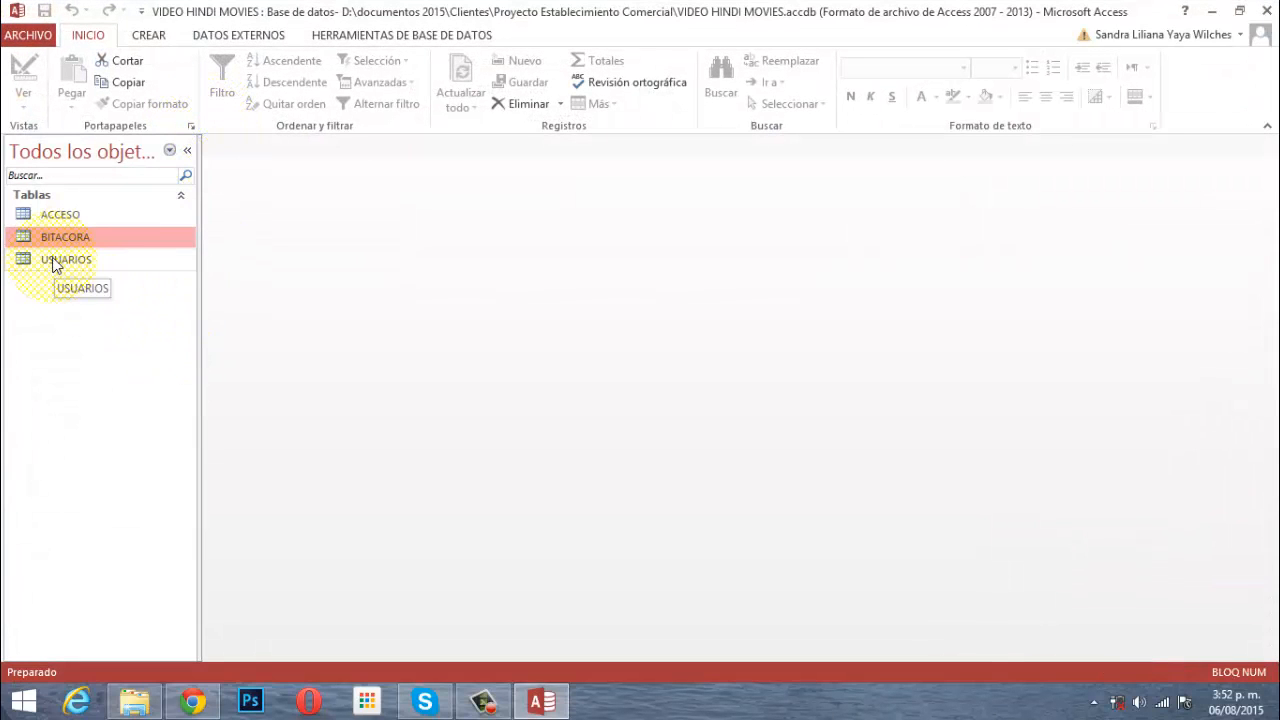
# Open the USUARIOS table's design and set the Id_Acceso lookup's row source to ACCESO with bound column 1.
pyautogui.click(55, 262)
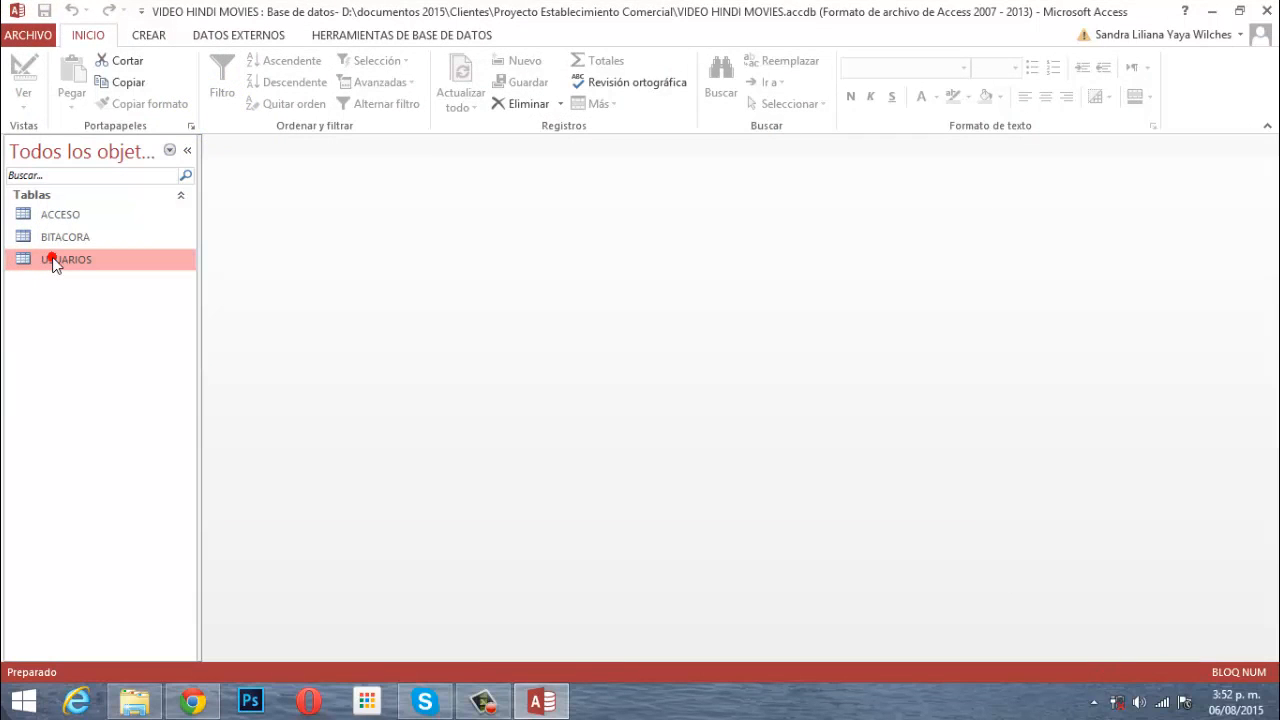
pyautogui.rightClick(53, 262)
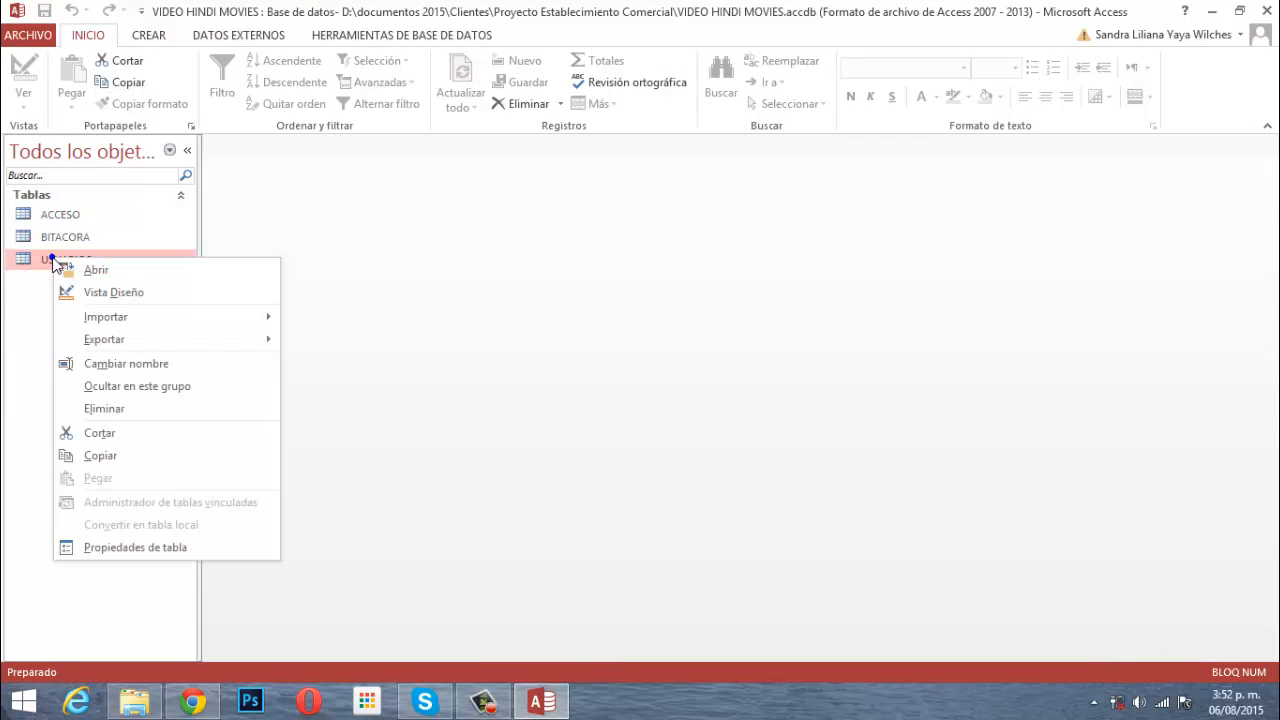
pyautogui.click(107, 300)
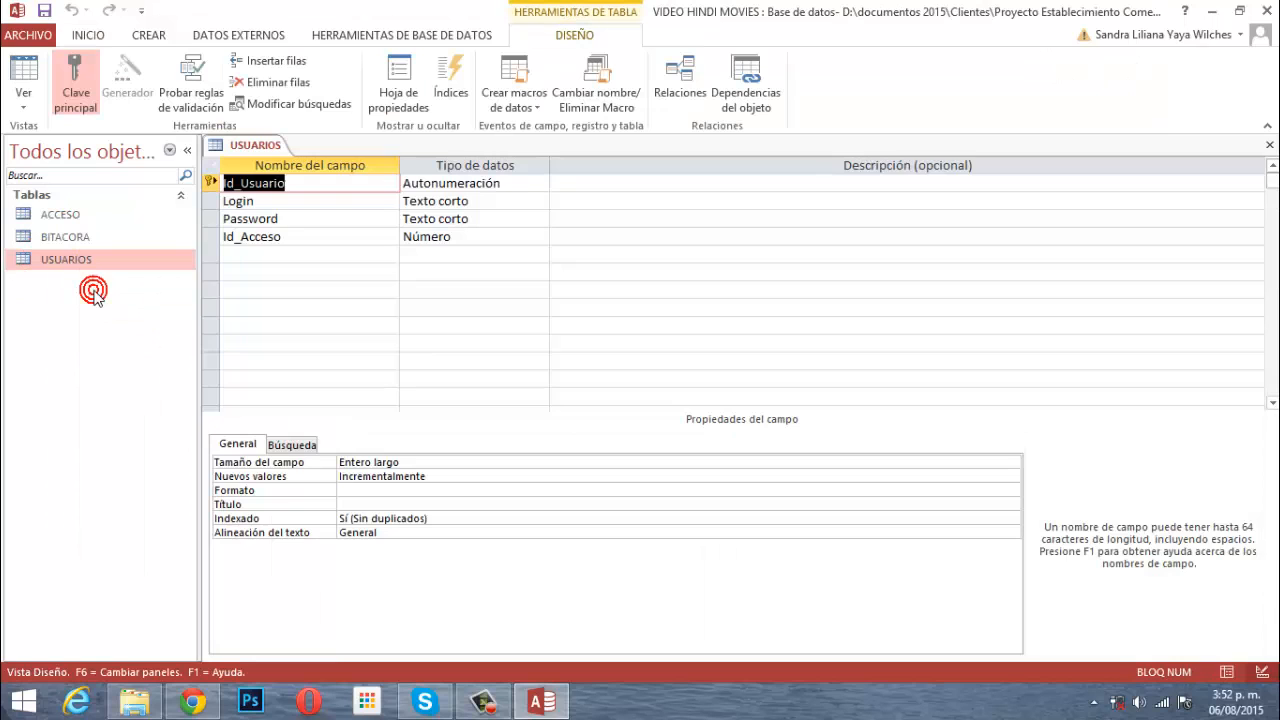
pyautogui.click(313, 235)
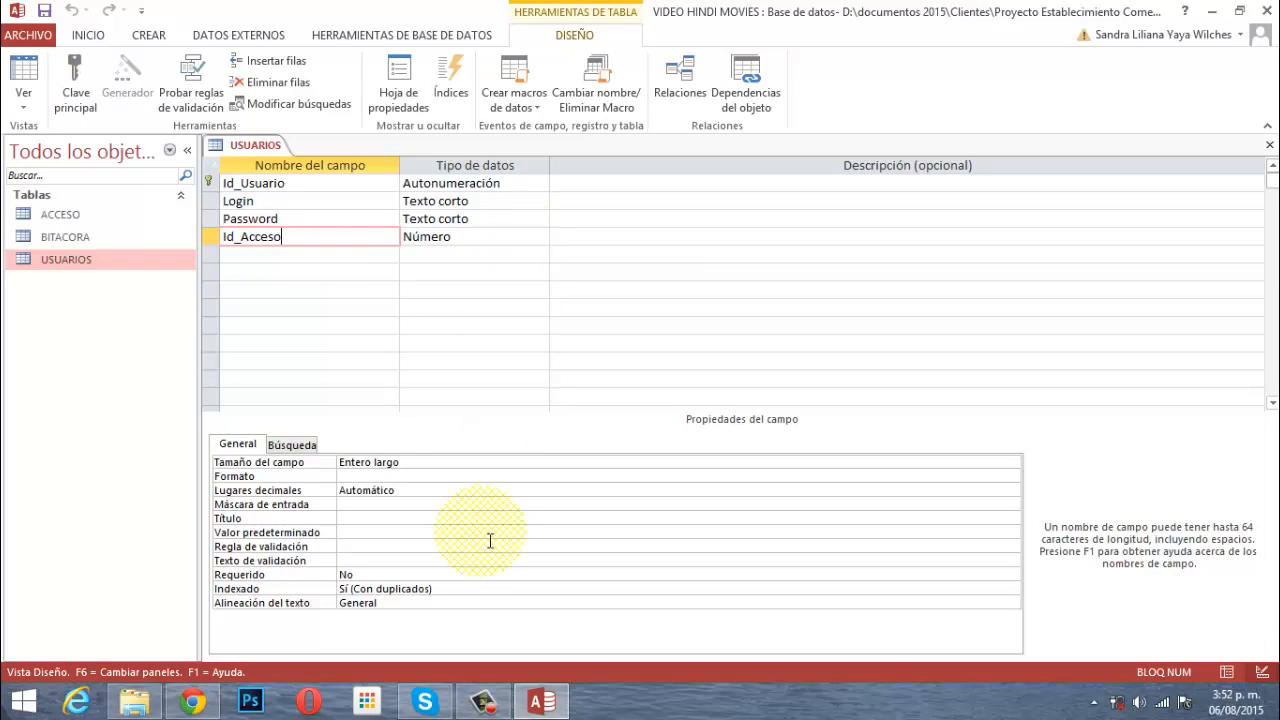
pyautogui.click(301, 443)
pyautogui.click(660, 488)
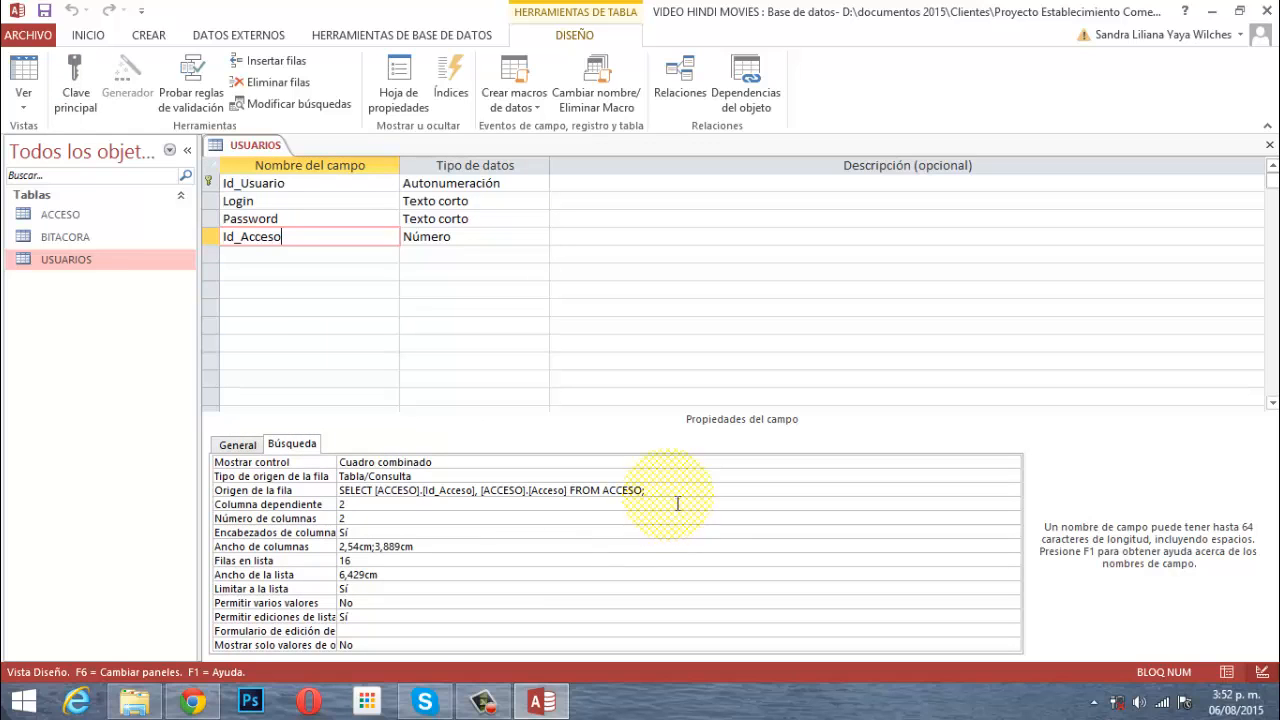
pyautogui.moveTo(660, 488); pyautogui.dragTo(343, 497)
pyautogui.write('aCCESO')
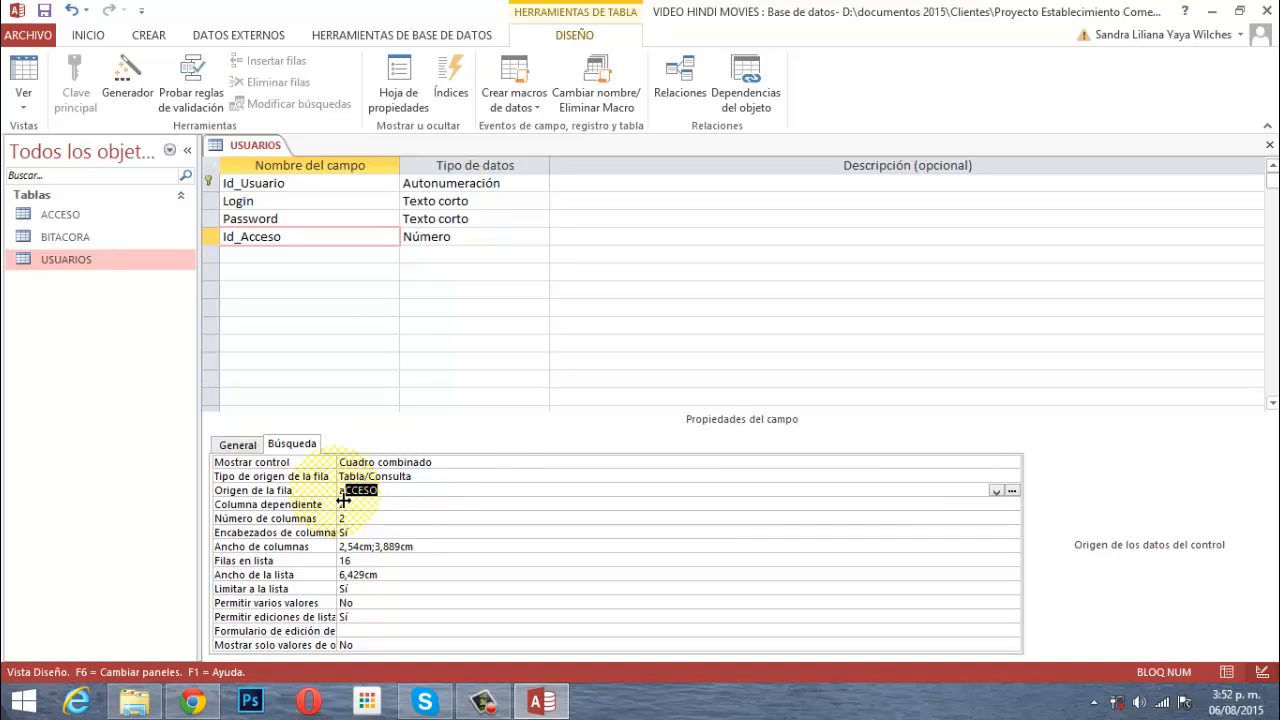
pyautogui.press('Return')
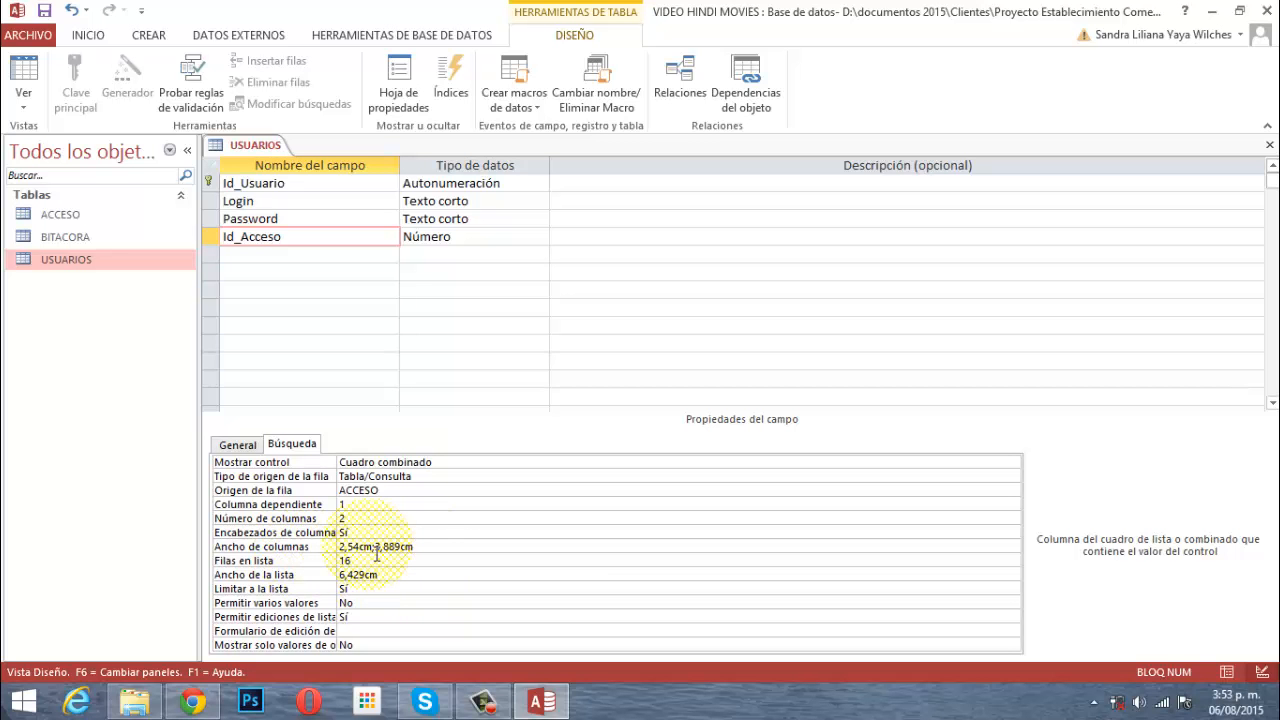
# Set the column widths of the Id_Acceso lookup to 0cm;2cm.
pyautogui.moveTo(434, 547); pyautogui.dragTo(363, 553)
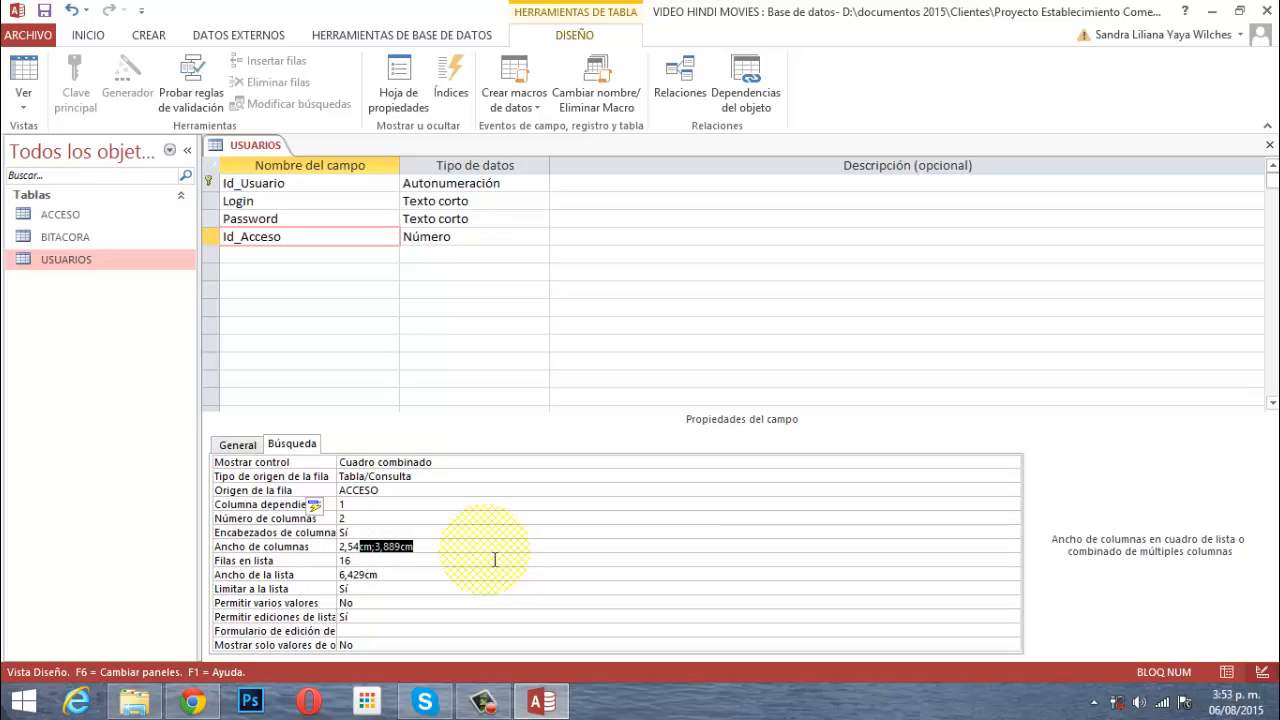
pyautogui.write('0;2')
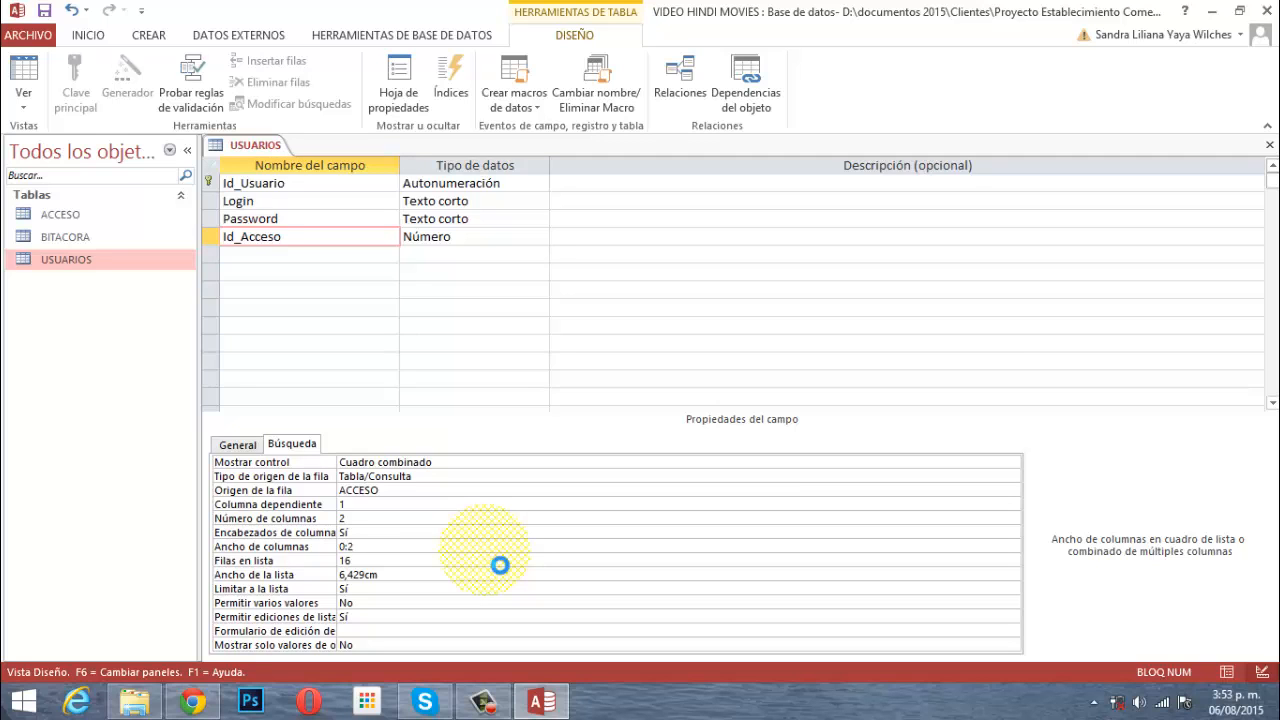
pyautogui.click(499, 565)
pyautogui.click(646, 420)
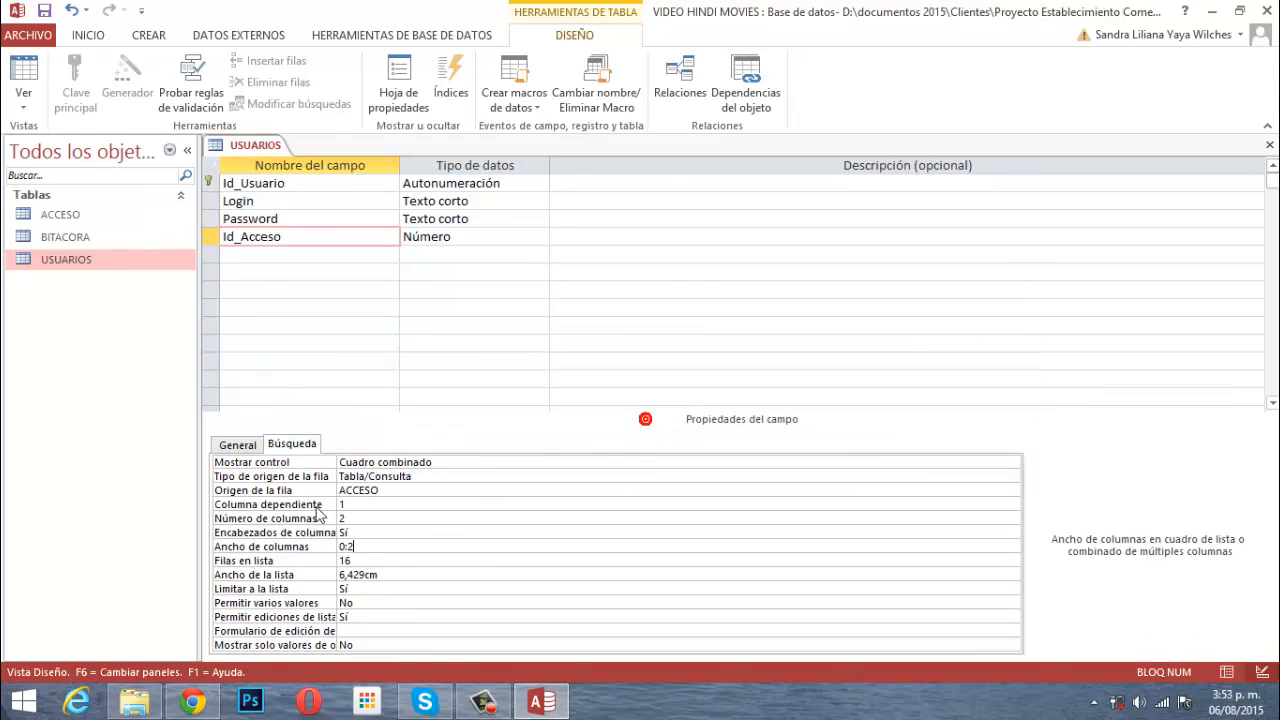
pyautogui.click(366, 549)
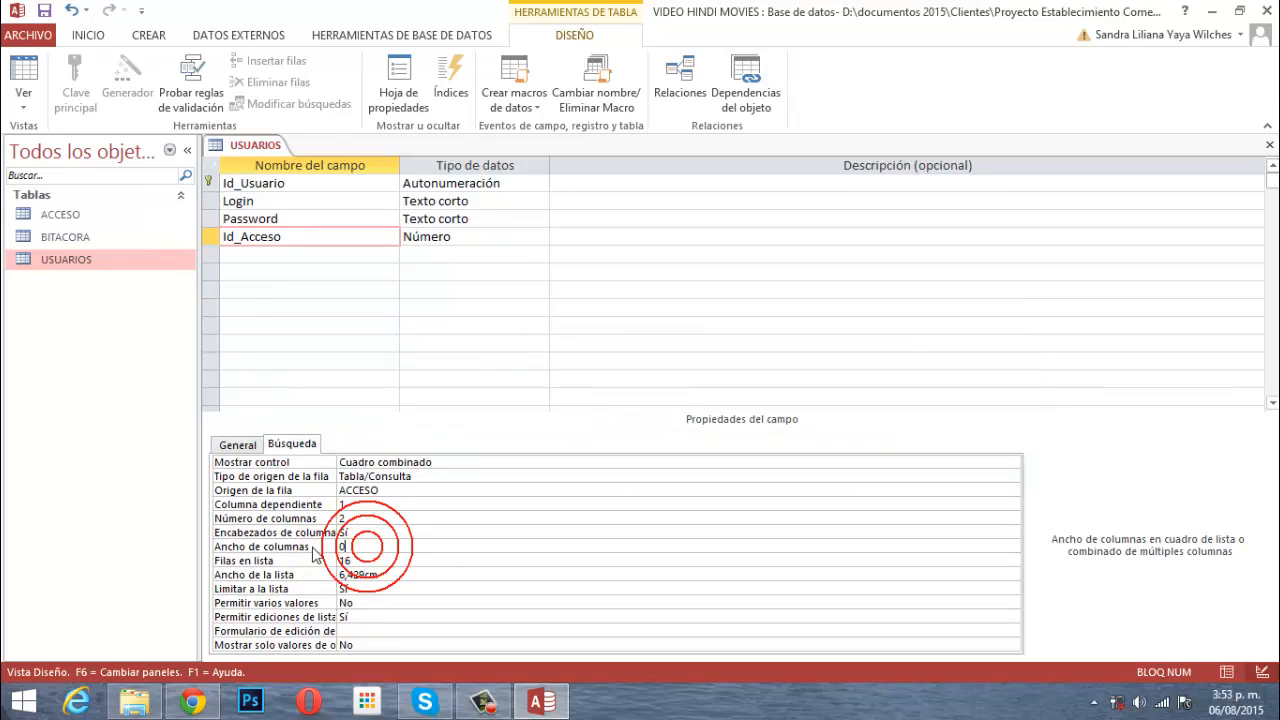
pyautogui.write('0cm;')
pyautogui.write('2')
pyautogui.press('Return')
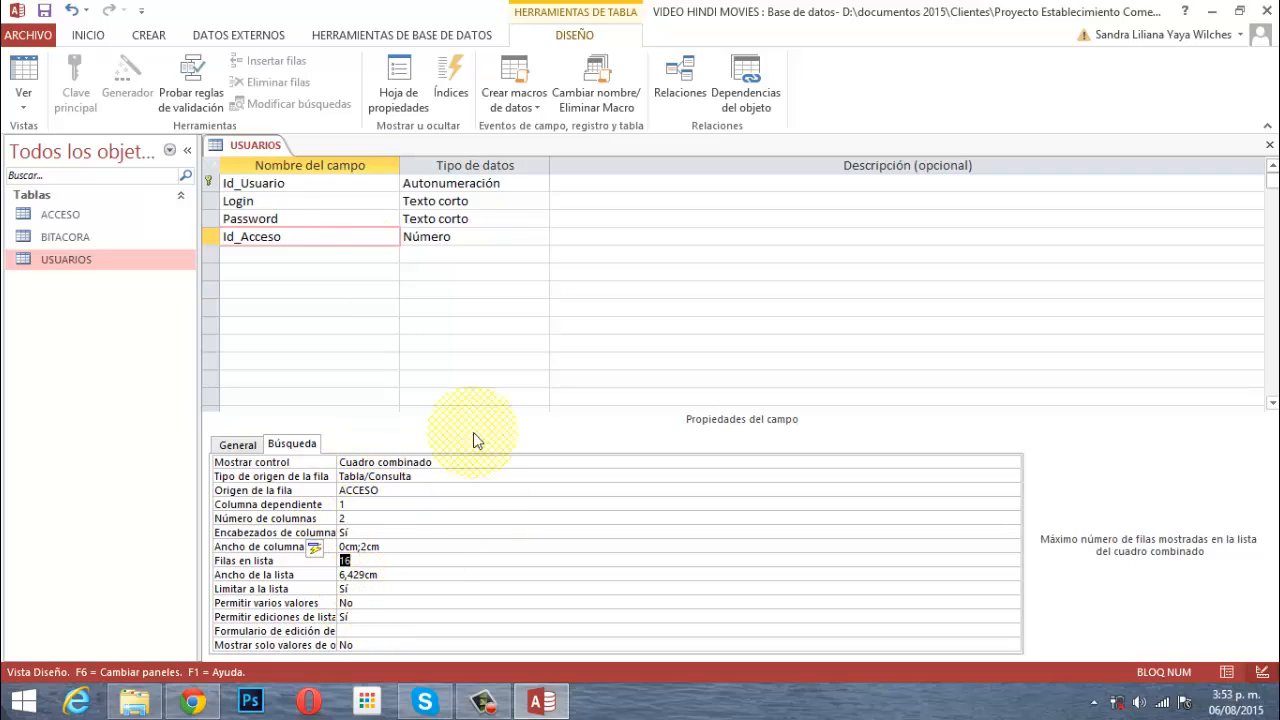
# Save the USUARIOS table design and close it.
pyautogui.rightClick(256, 148)
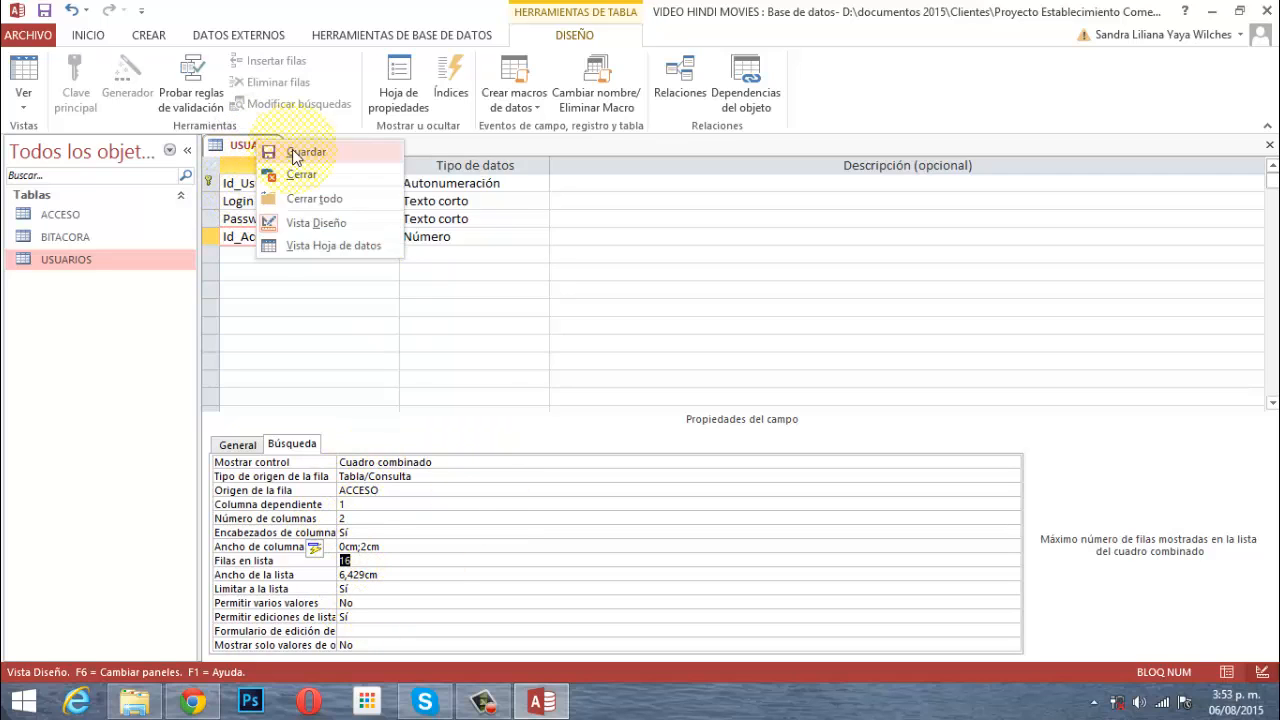
pyautogui.click(292, 152)
pyautogui.rightClick(273, 150)
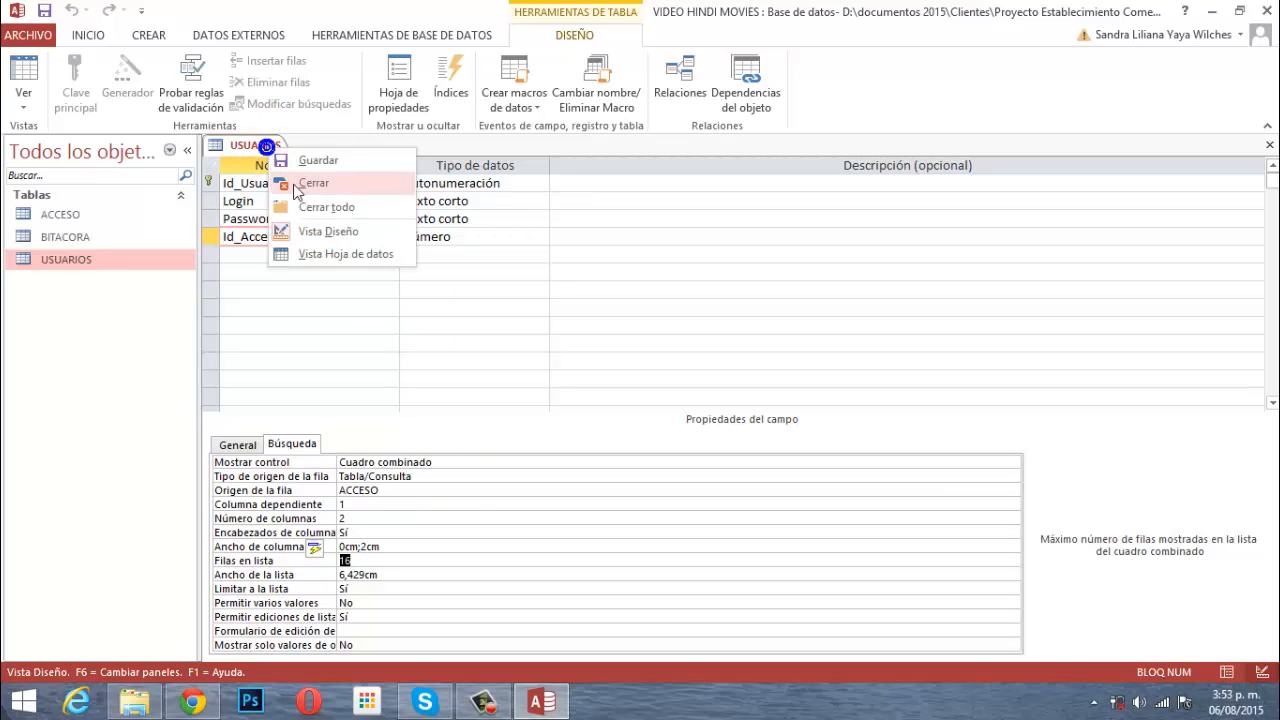
pyautogui.click(325, 184)
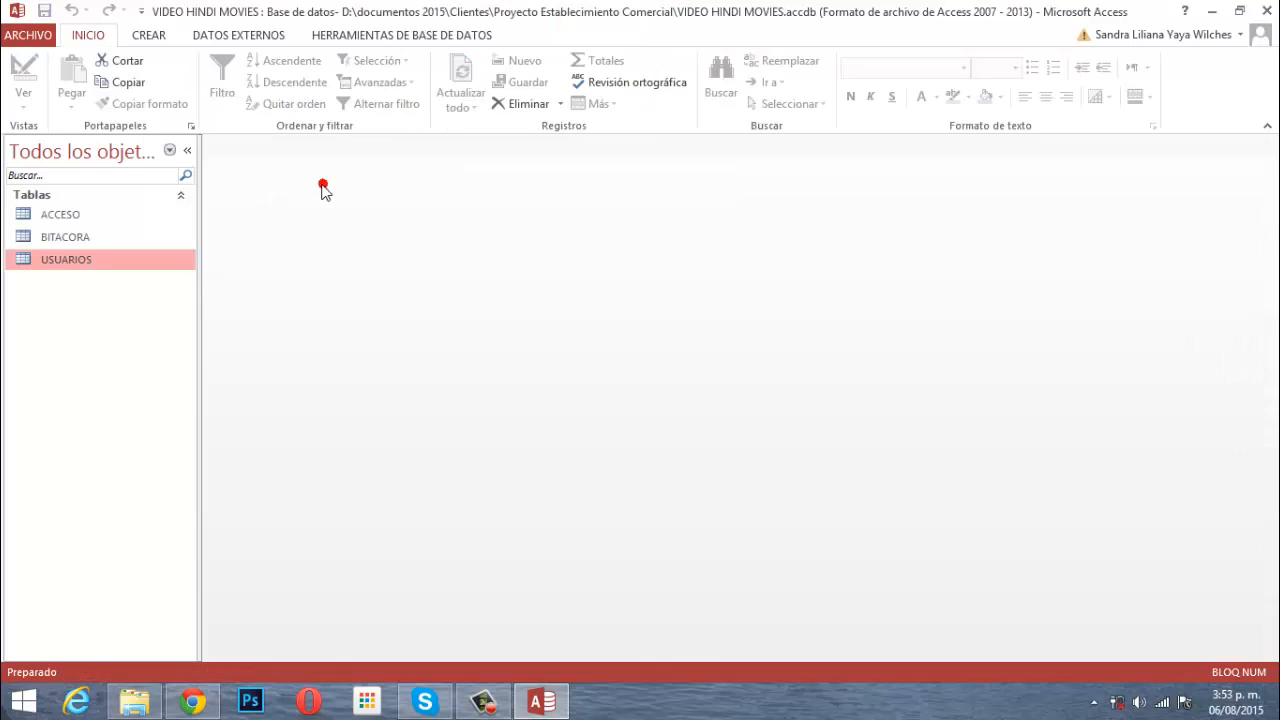
# Open the USUARIOS records, fit the Id_Acceso column to its contents, and close the table with its layout changes saved.
pyautogui.doubleClick(52, 262)
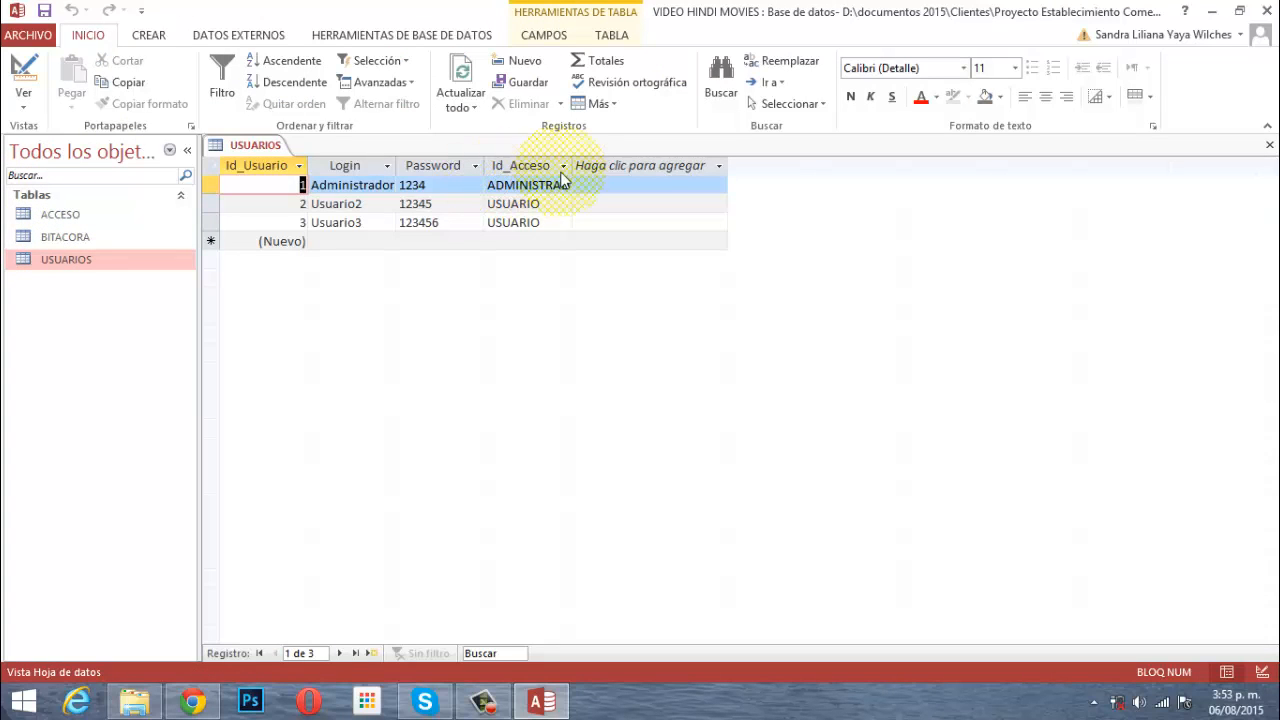
pyautogui.doubleClick(582, 168)
pyautogui.click(603, 168)
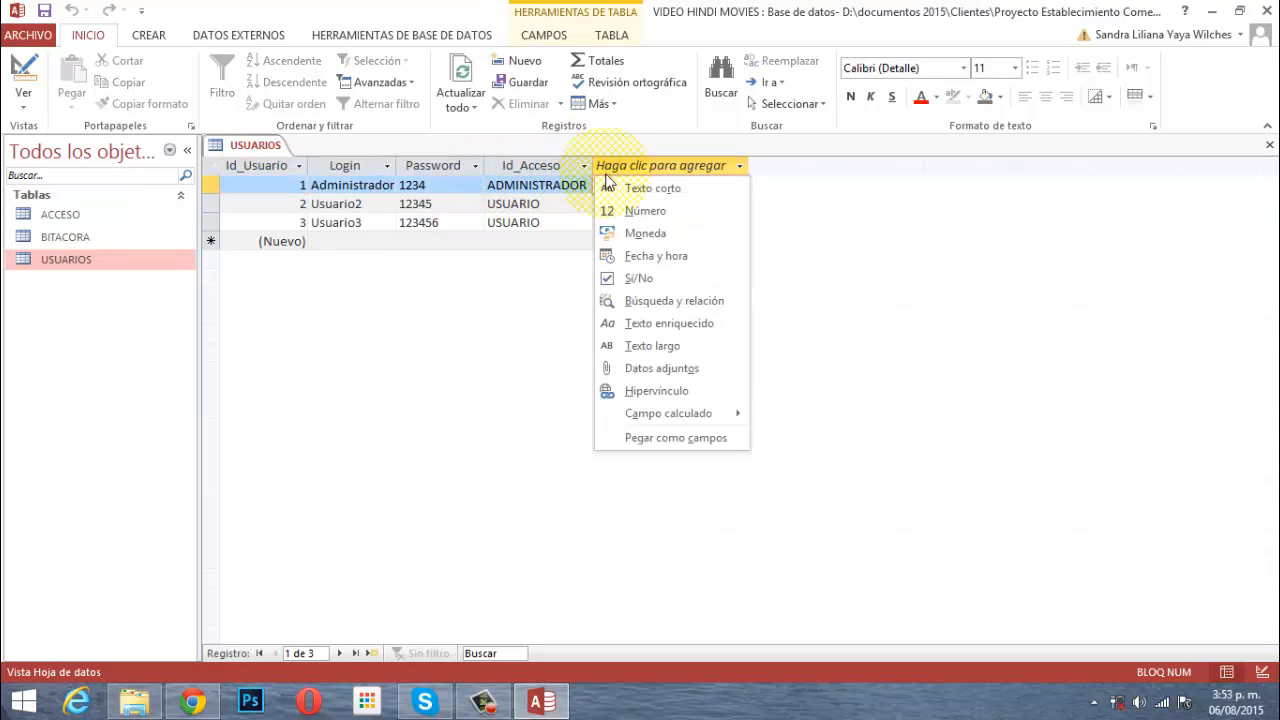
pyautogui.click(541, 255)
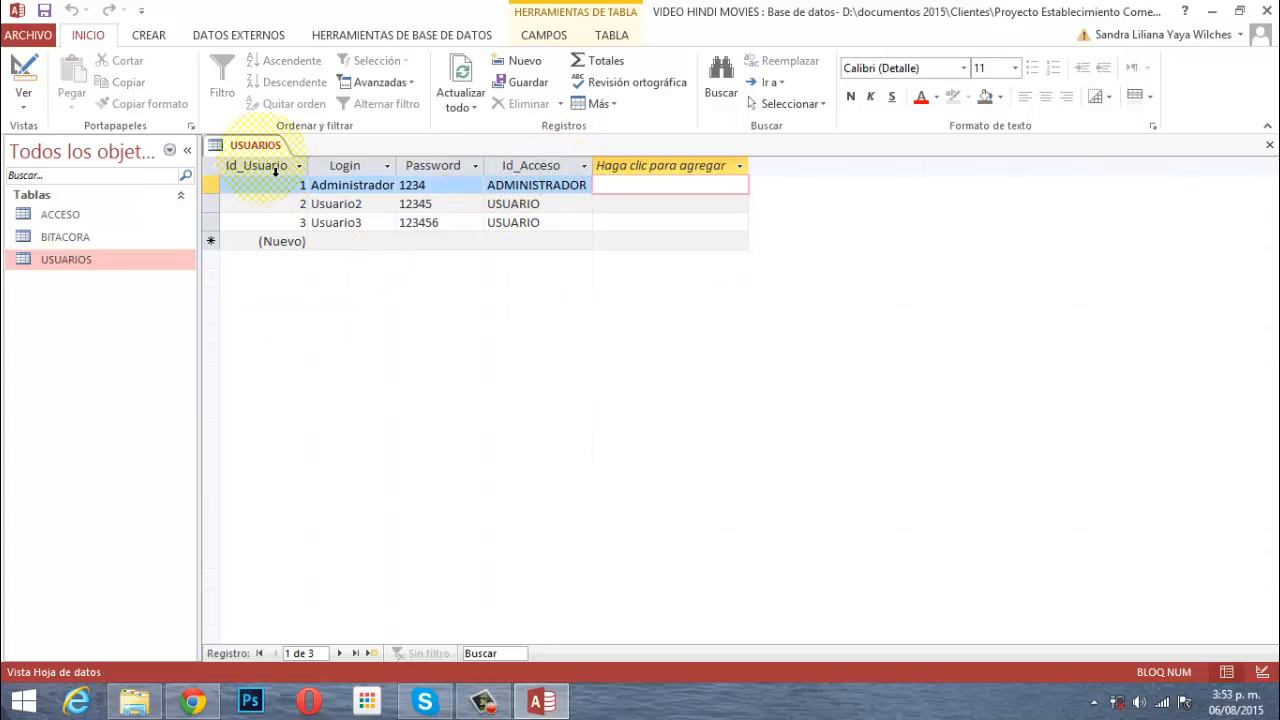
pyautogui.rightClick(252, 150)
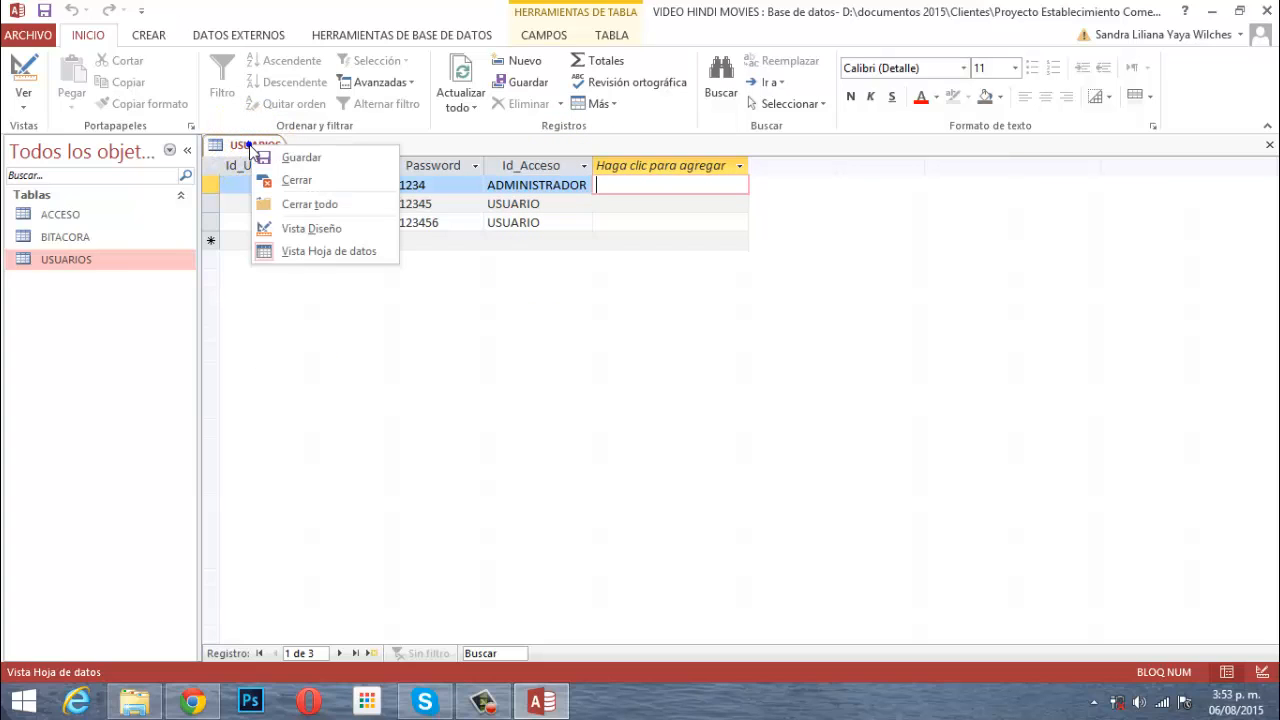
pyautogui.click(295, 182)
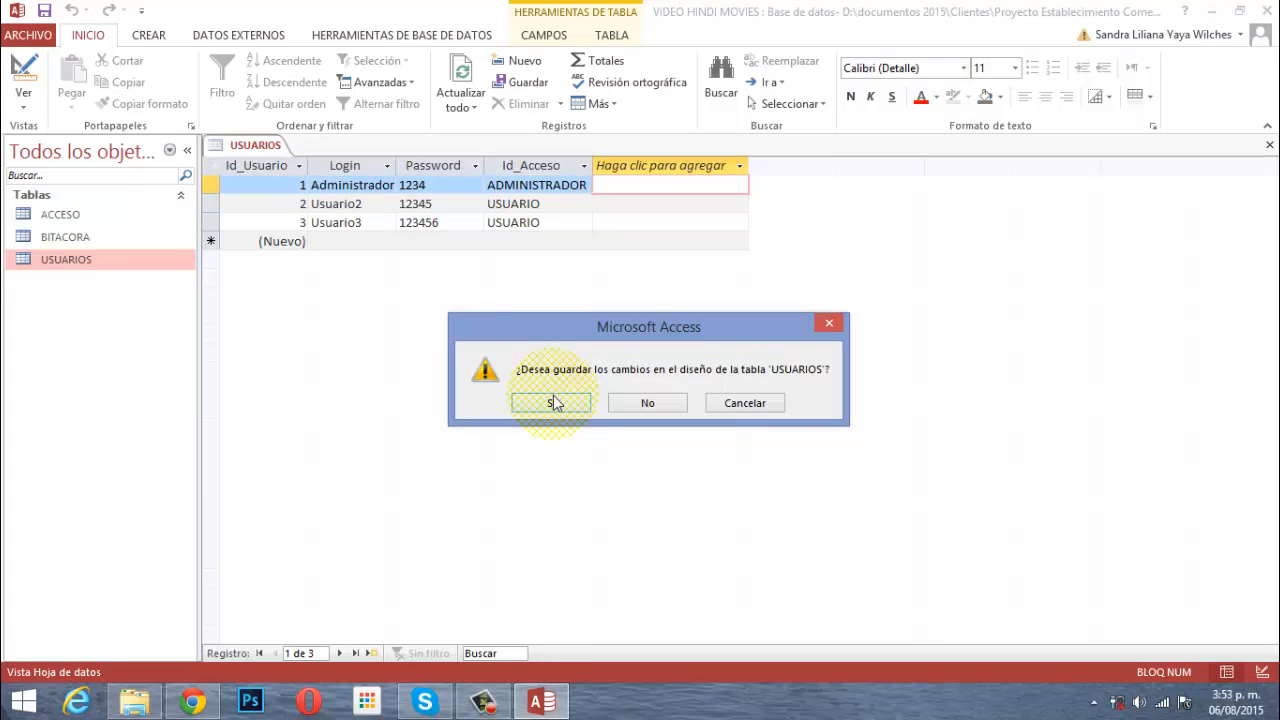
pyautogui.click(551, 400)
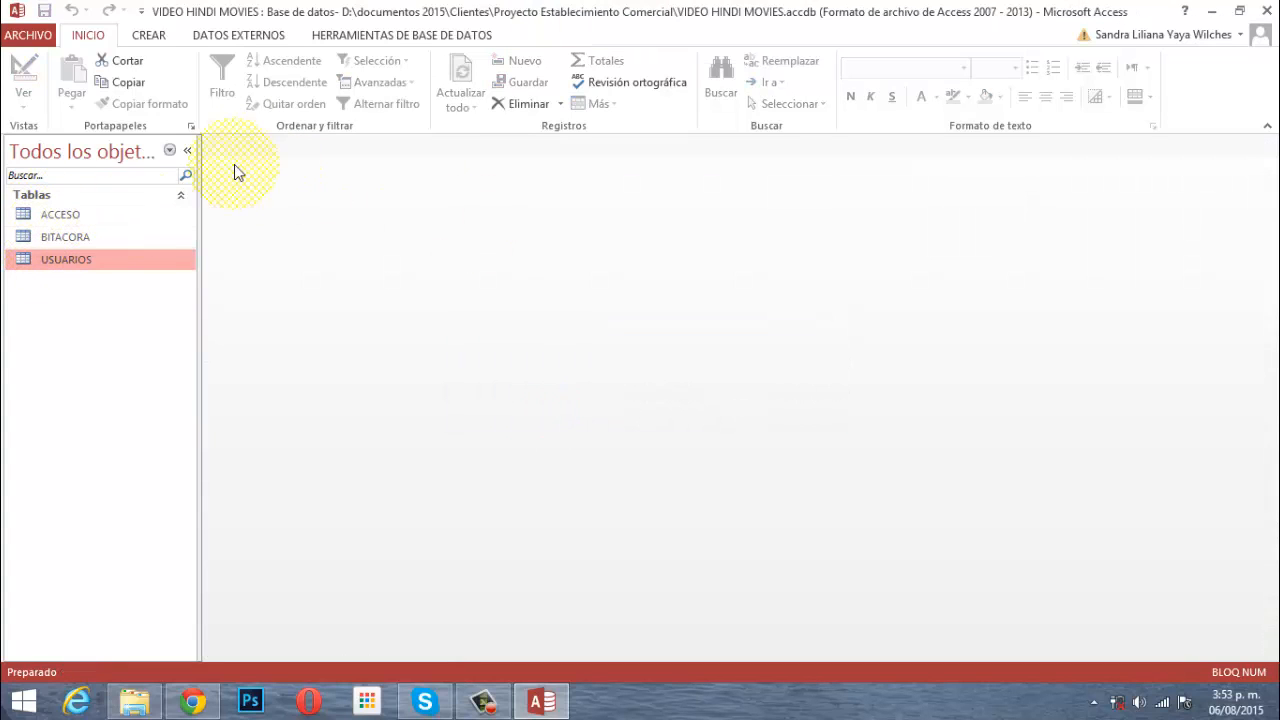
# Review the settings of the Id_Acceso relationship between ACCESO and USUARIOS, then close the relationships layout.
pyautogui.click(456, 37)
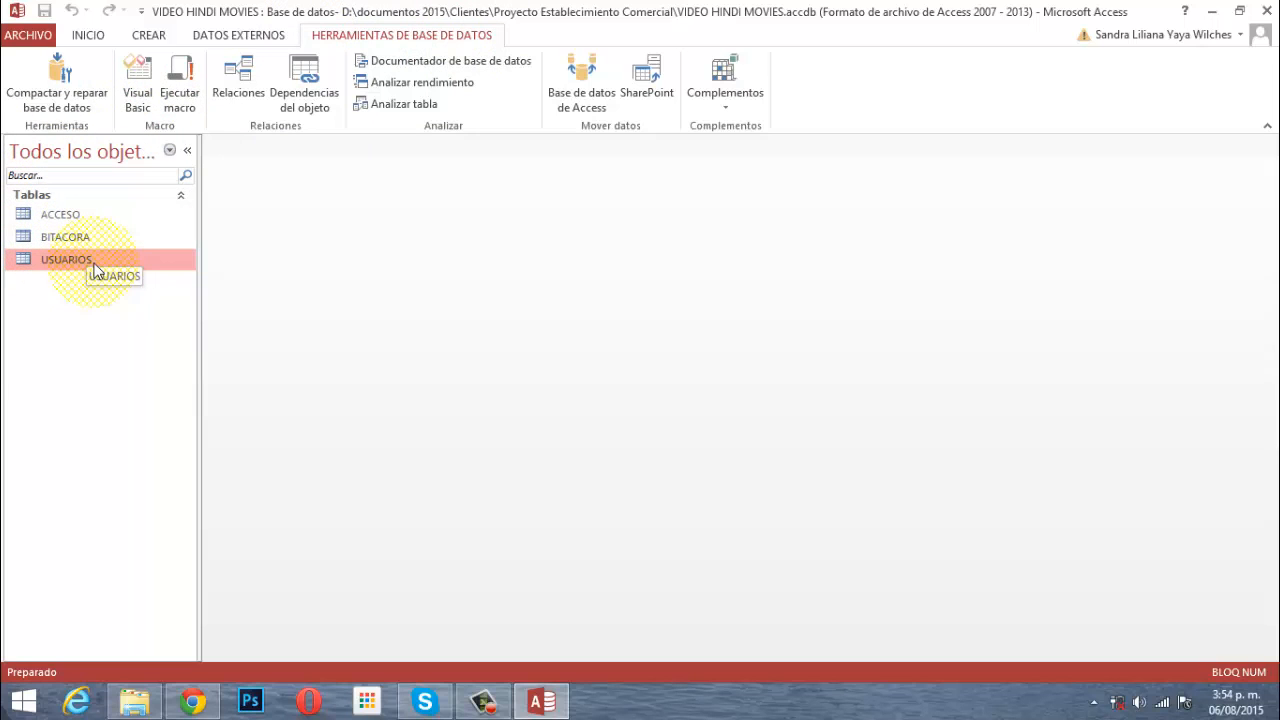
pyautogui.click(236, 97)
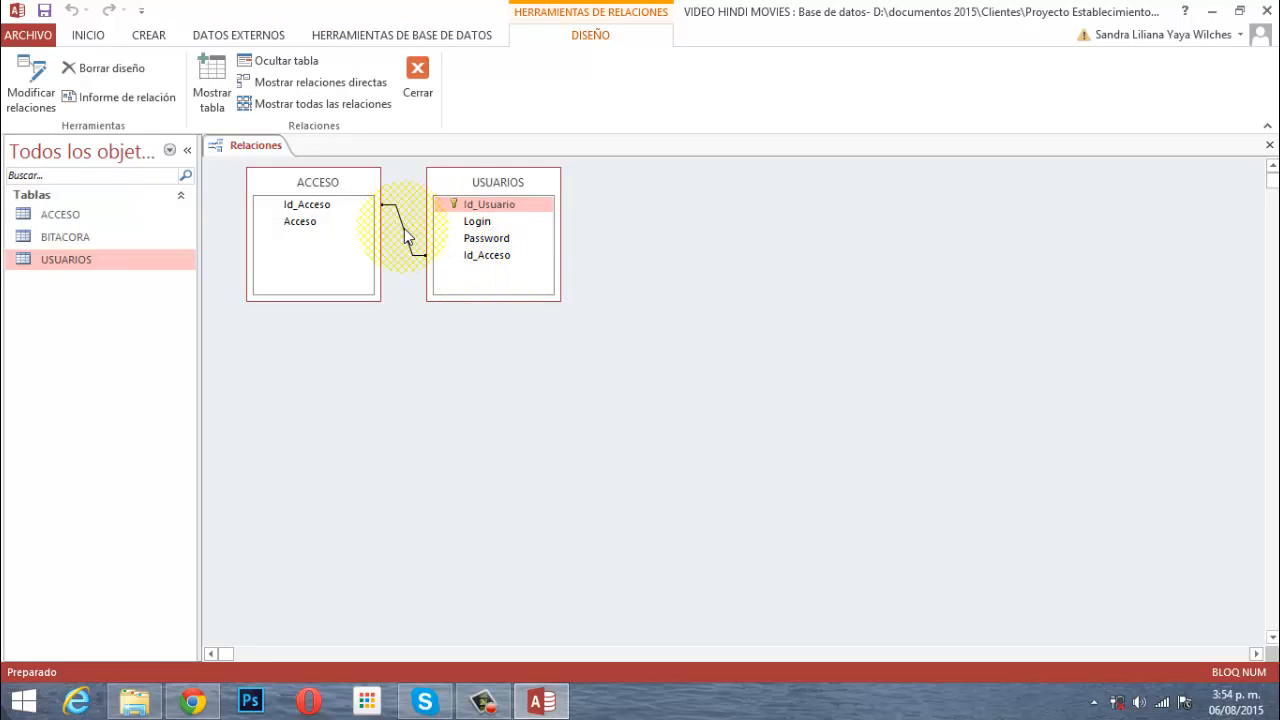
pyautogui.rightClick(404, 230)
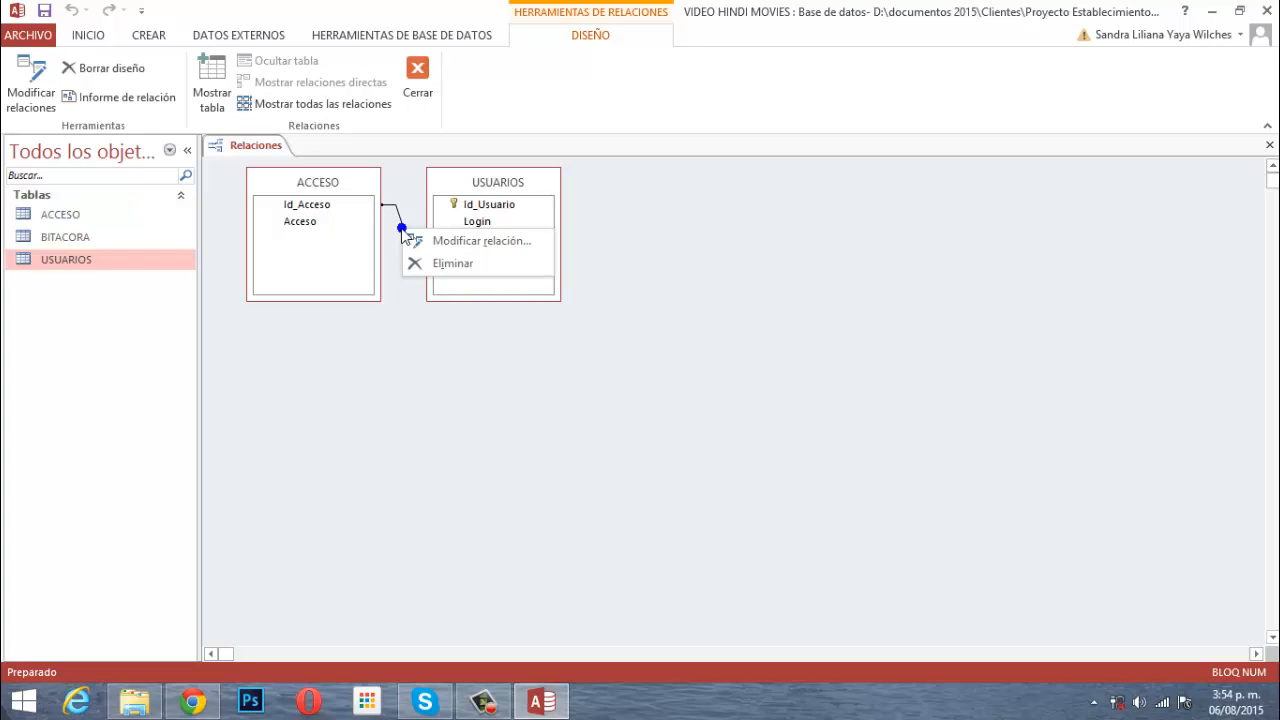
pyautogui.click(470, 241)
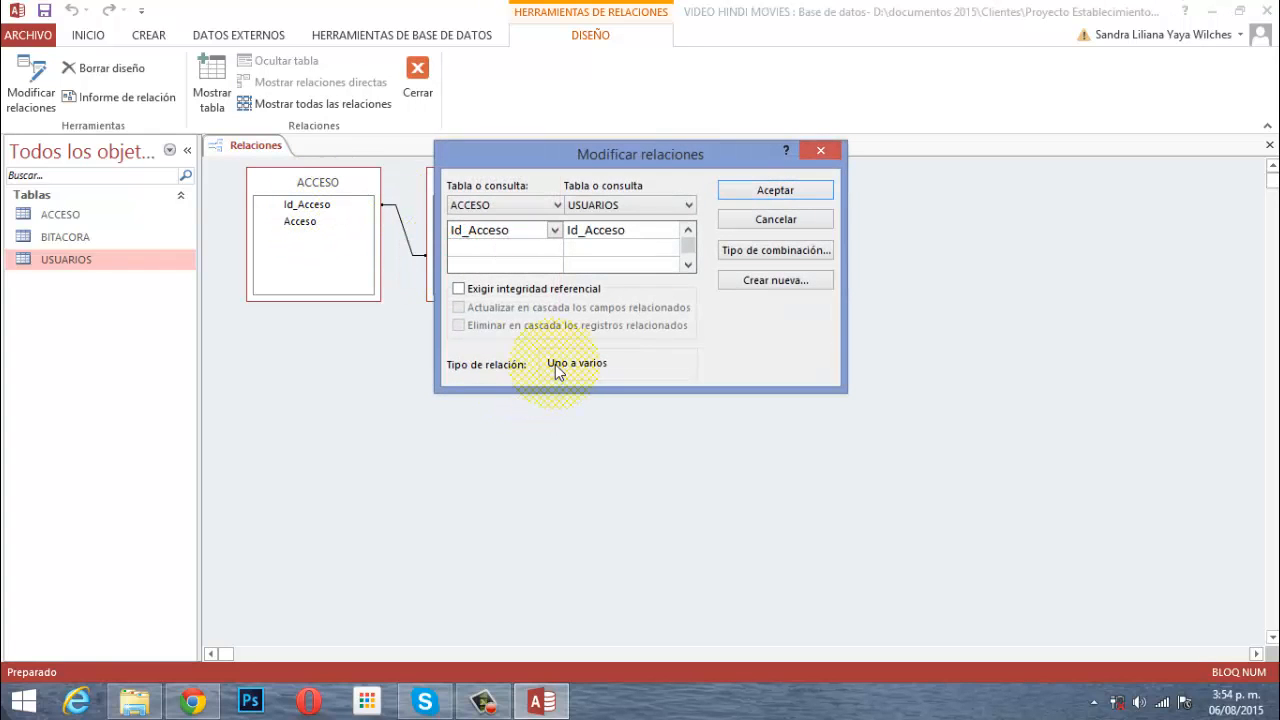
pyautogui.click(776, 191)
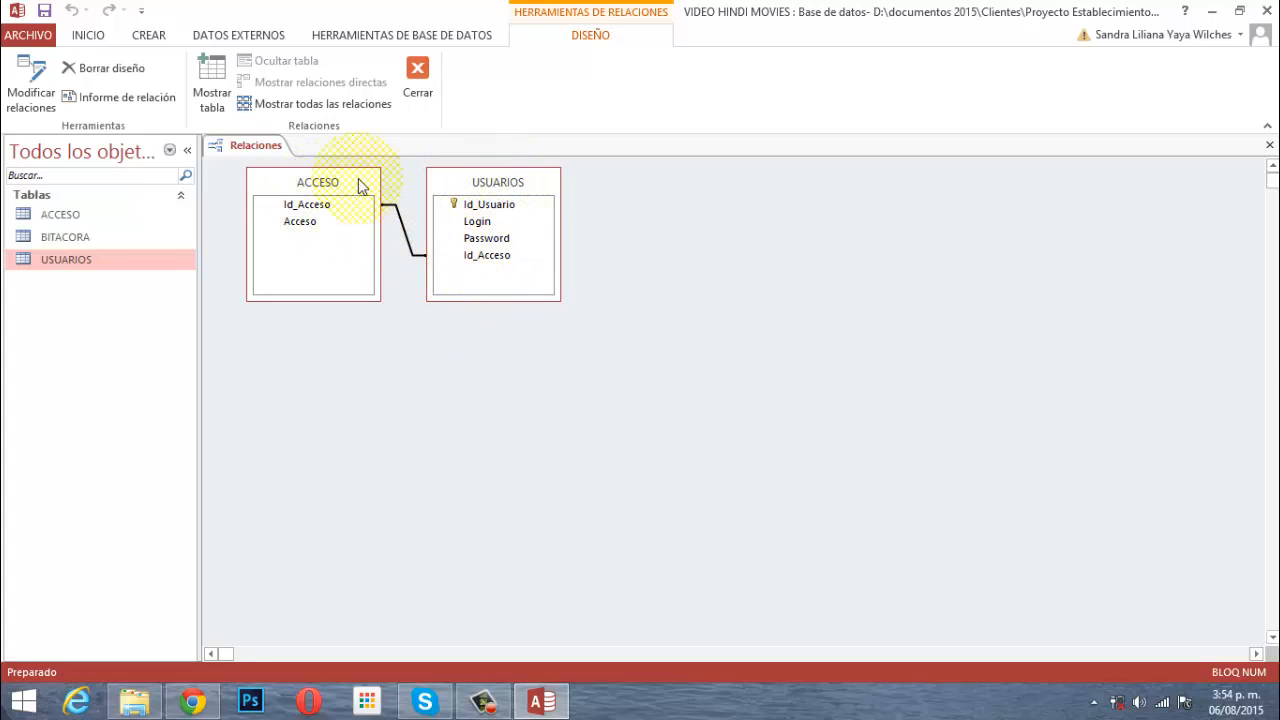
pyautogui.click(418, 78)
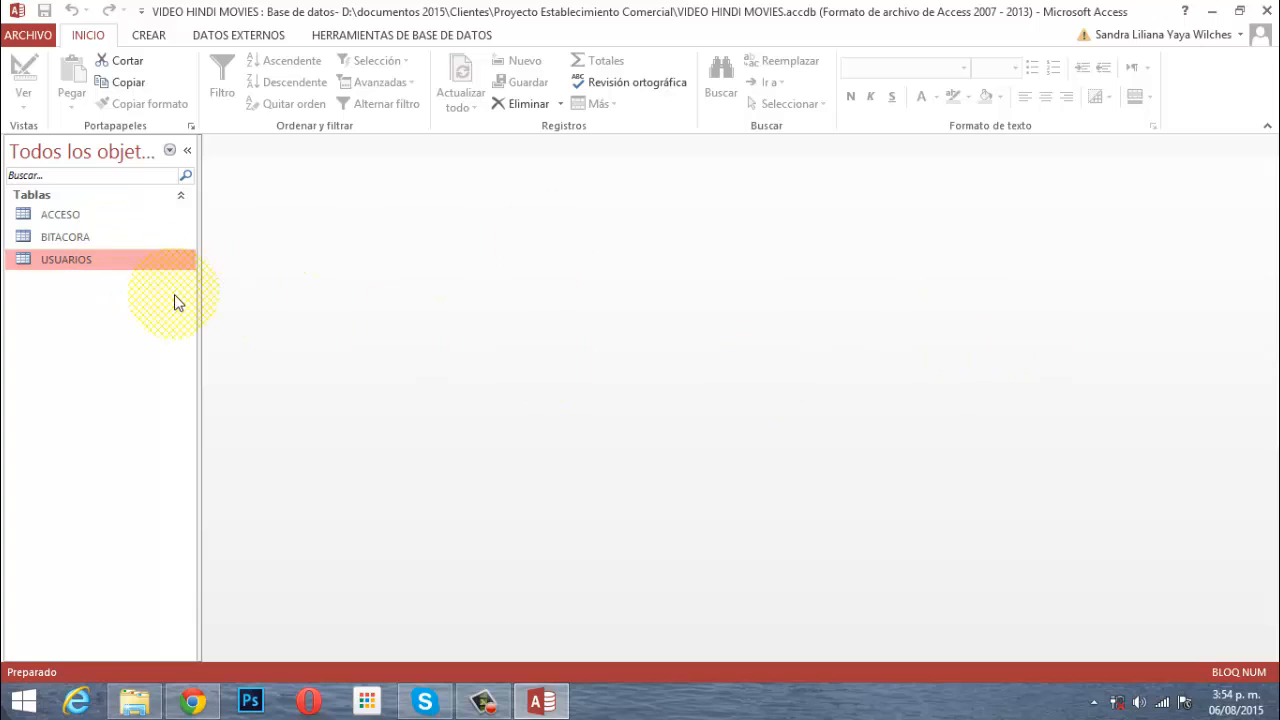
# Close the database and open the Inventario 2015 database from the version 1.005.2015 client folder.
pyautogui.click(1268, 13)
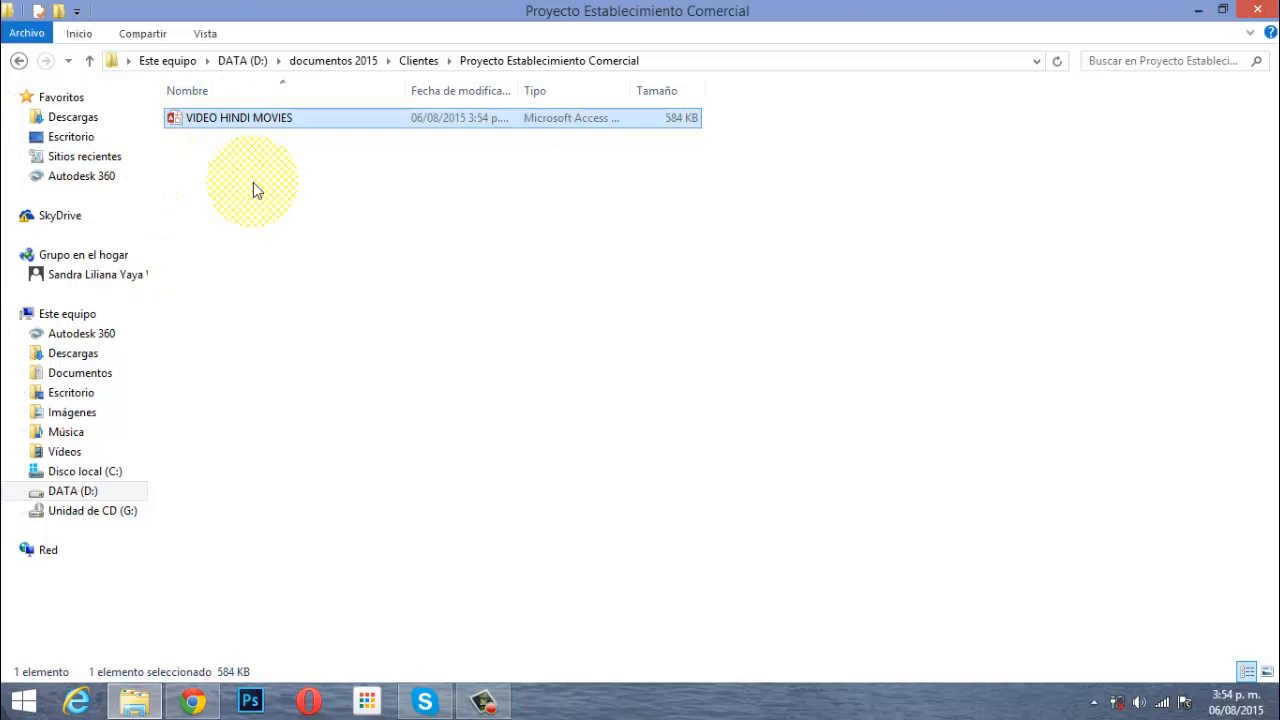
pyautogui.click(91, 62)
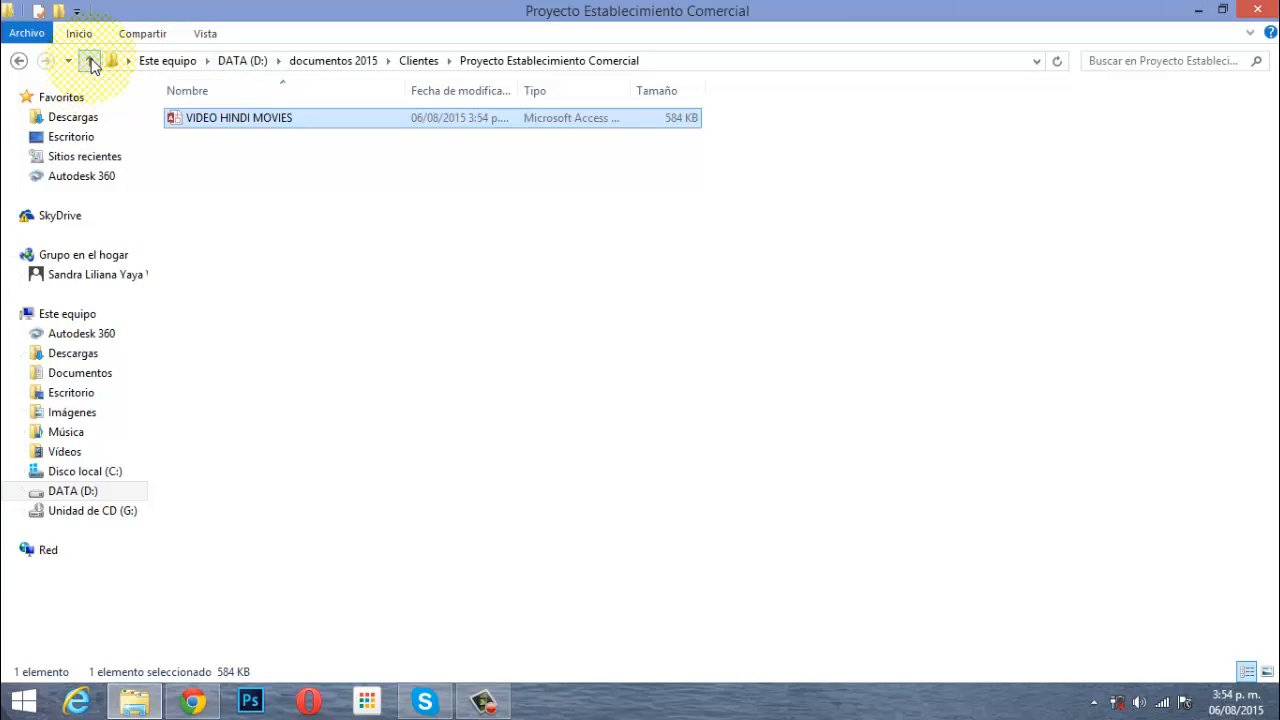
pyautogui.doubleClick(204, 277)
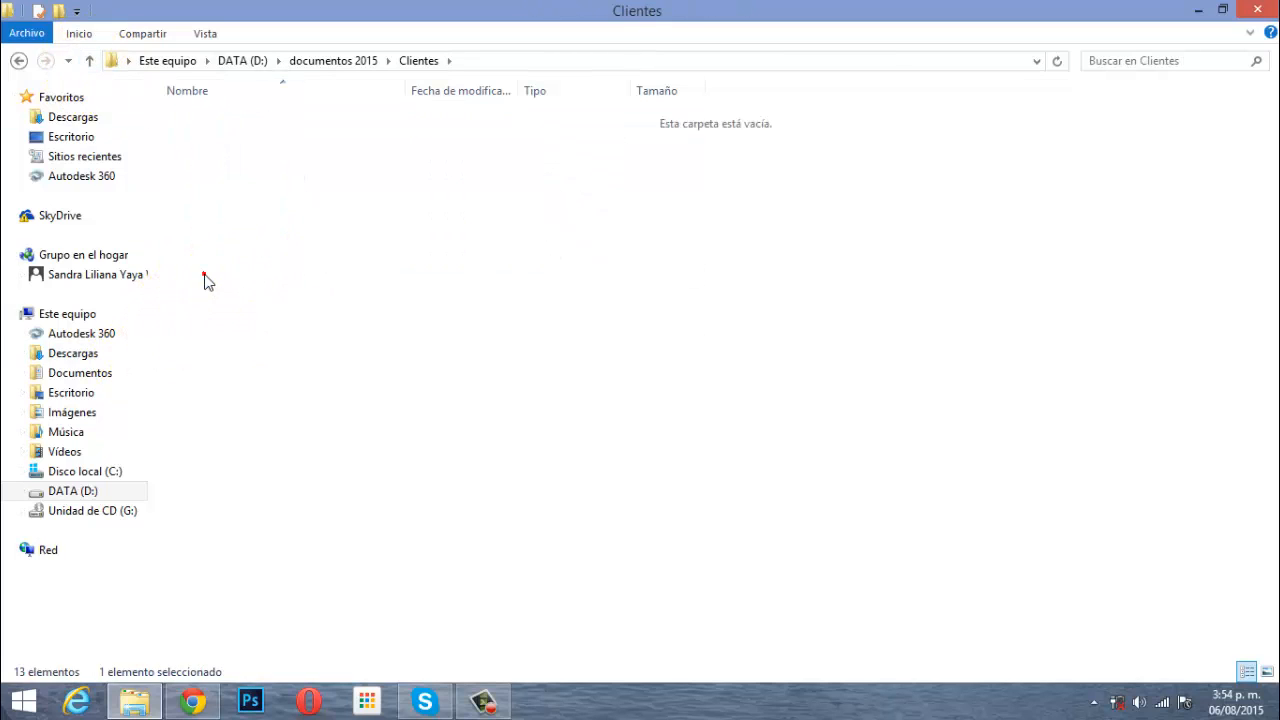
pyautogui.click(218, 224)
pyautogui.doubleClick(219, 220)
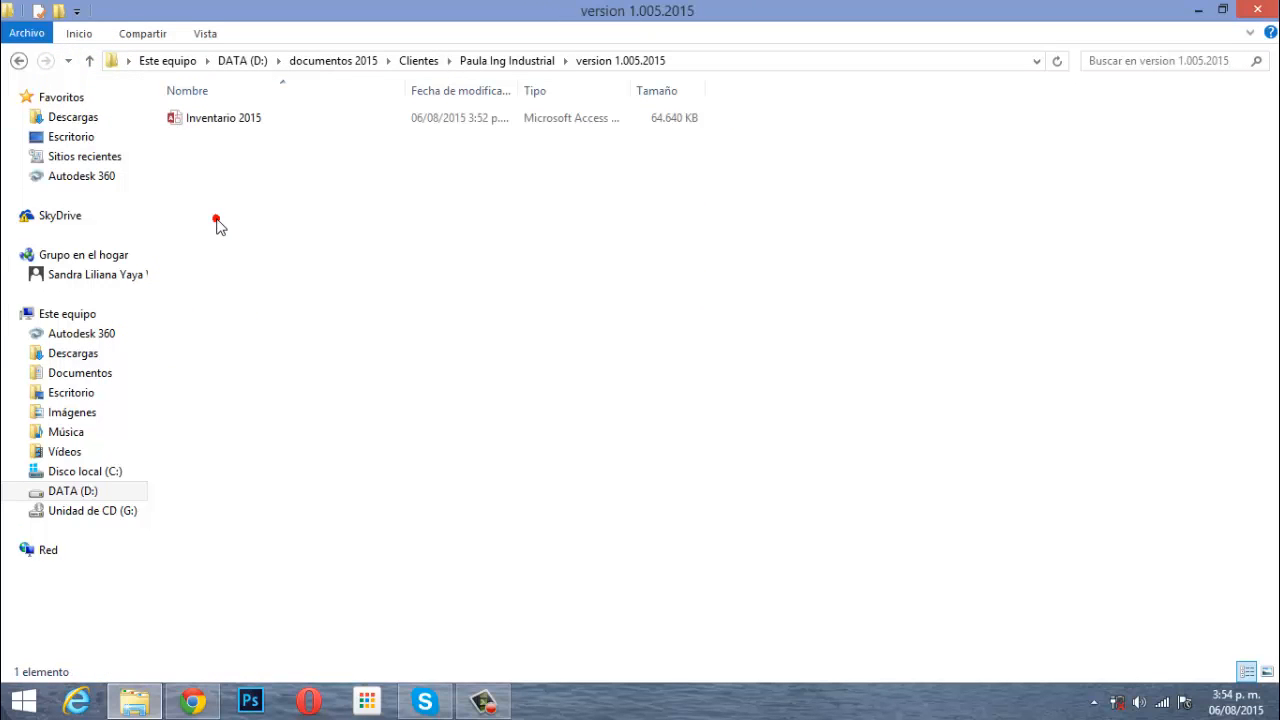
pyautogui.click(219, 122)
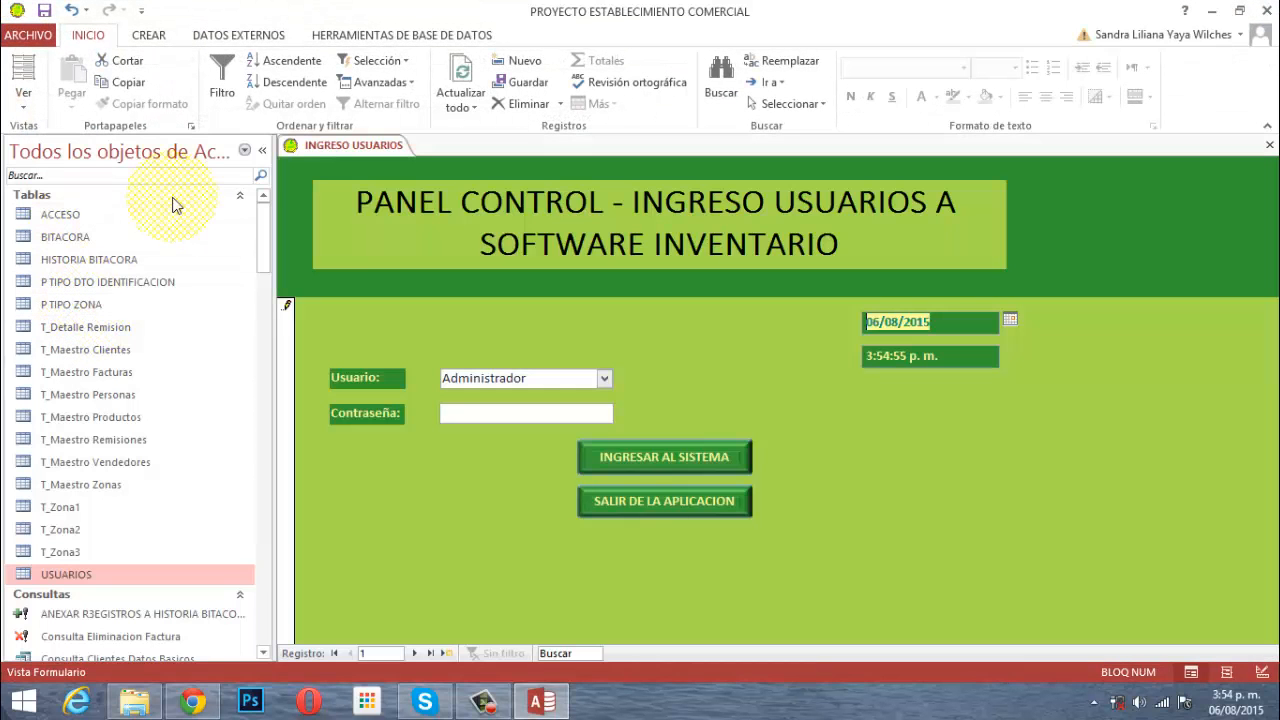
# Close the open login form and copy the INGRESO USUARIOS form from the database's object list.
pyautogui.rightClick(349, 152)
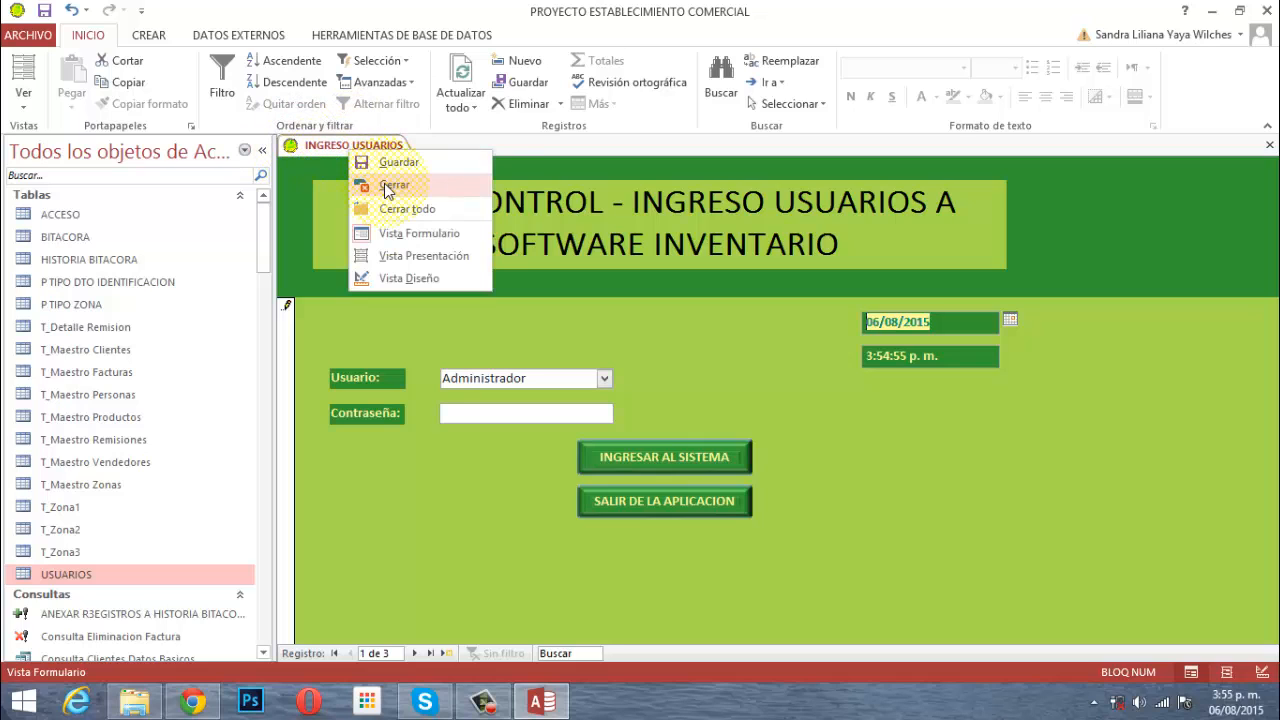
pyautogui.click(389, 188)
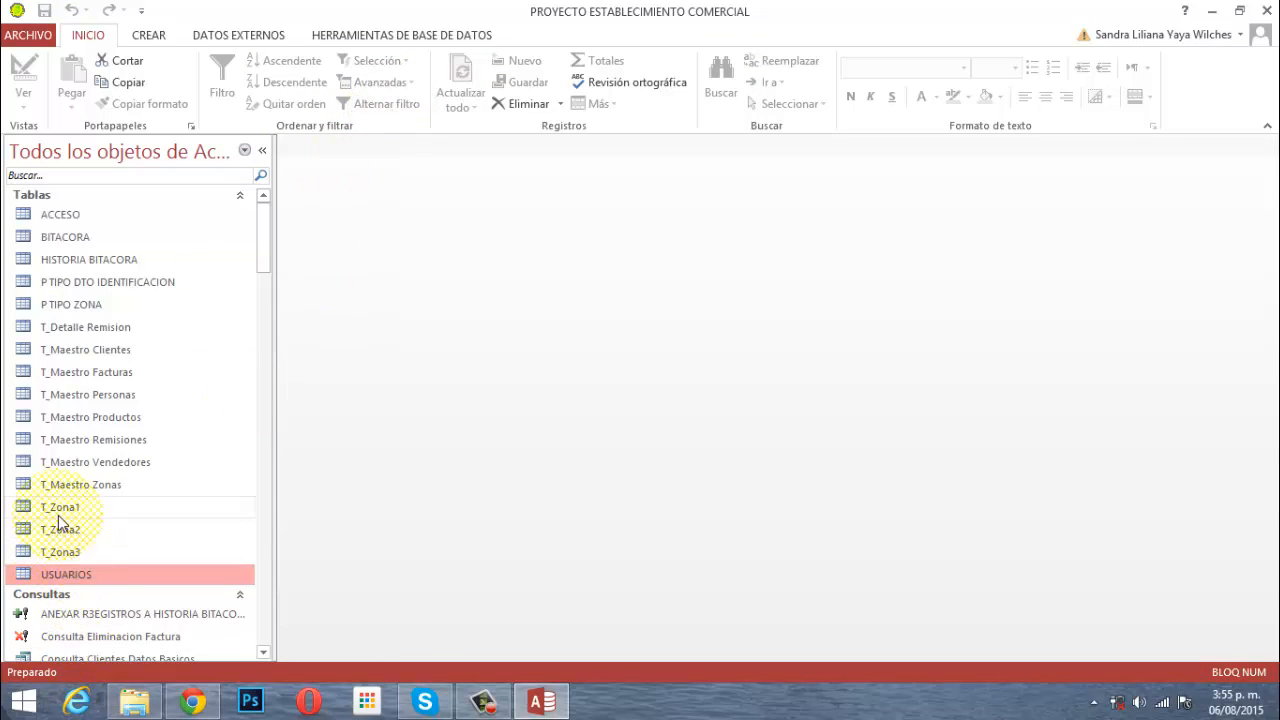
pyautogui.scroll(-12, 102, 500)
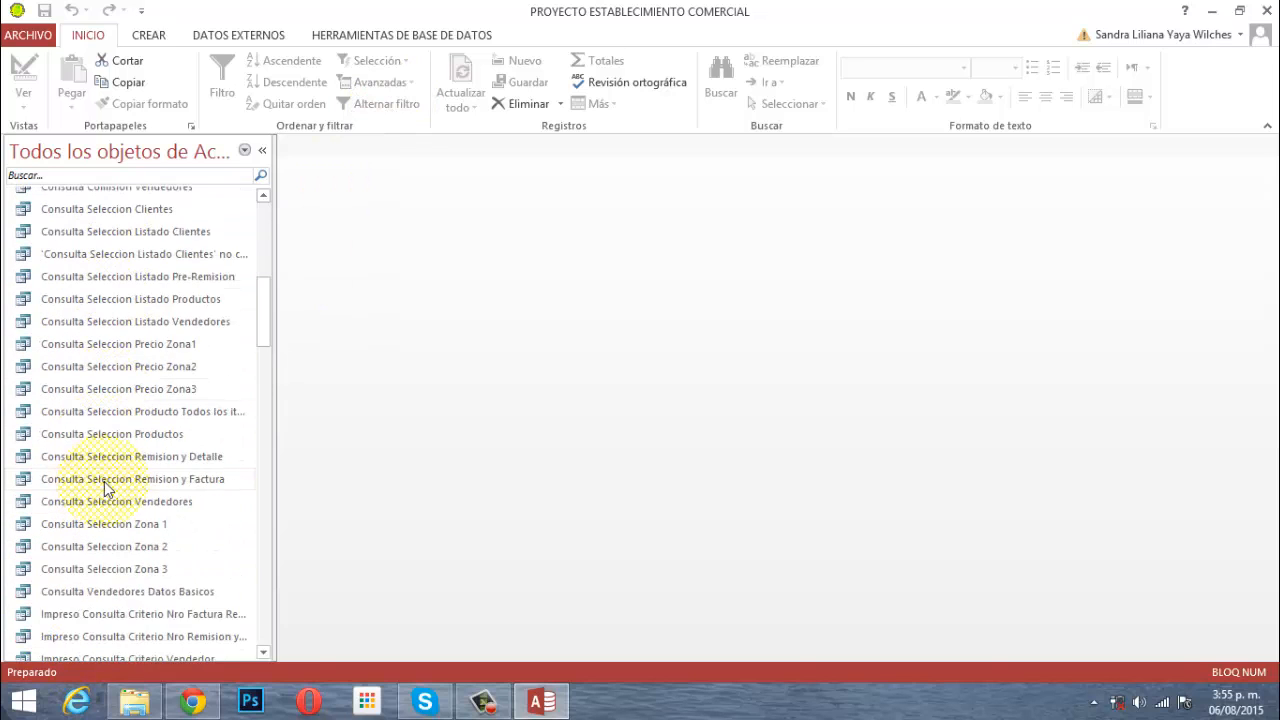
pyautogui.scroll(-10, 104, 488)
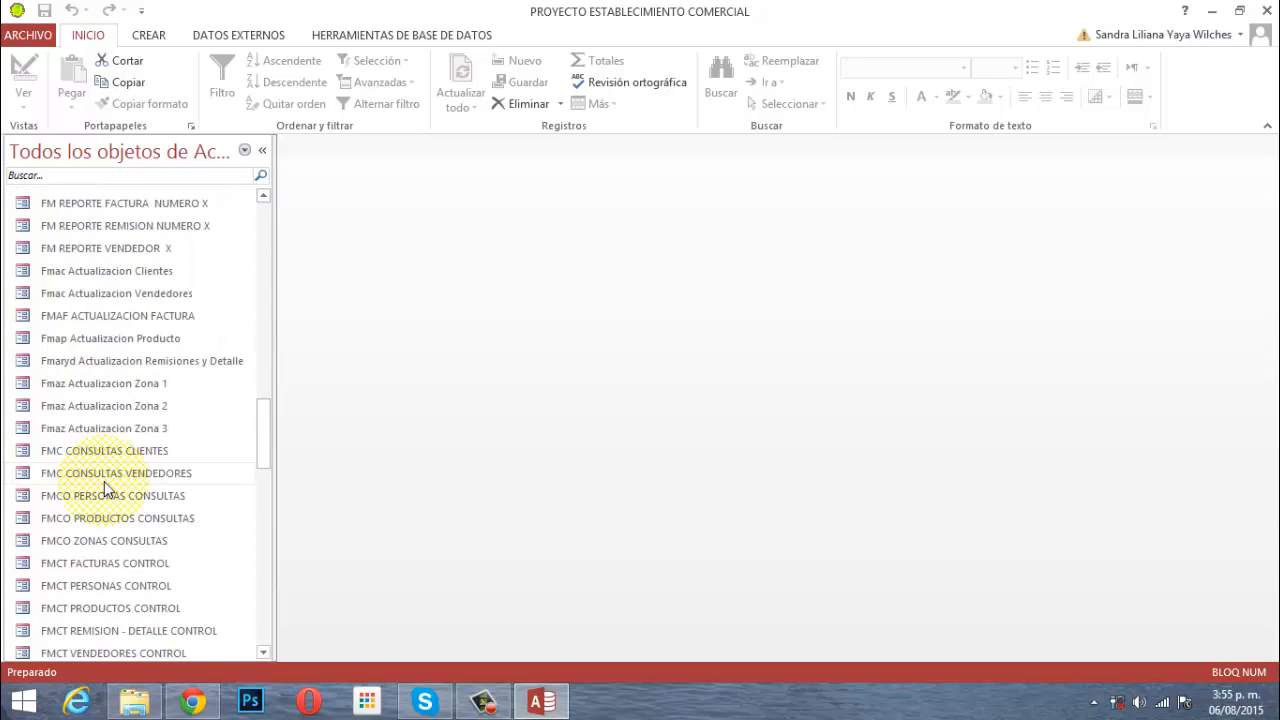
pyautogui.scroll(-7, 106, 488)
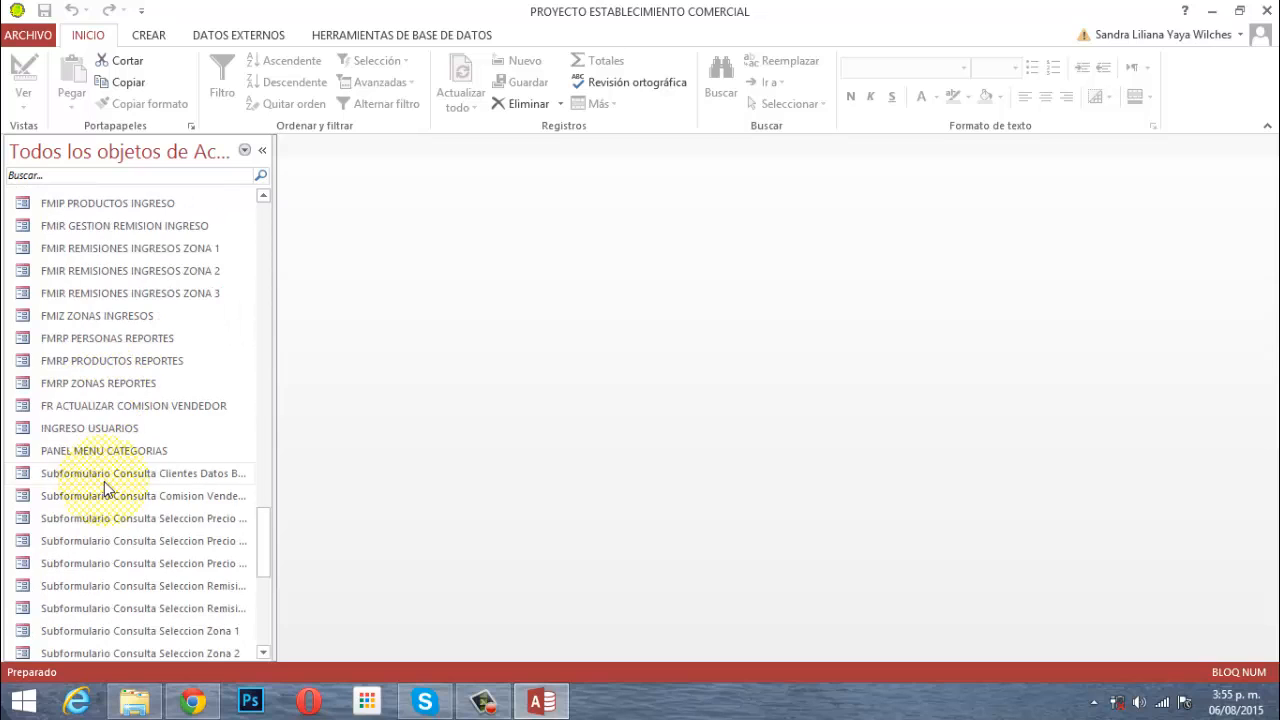
pyautogui.rightClick(50, 430)
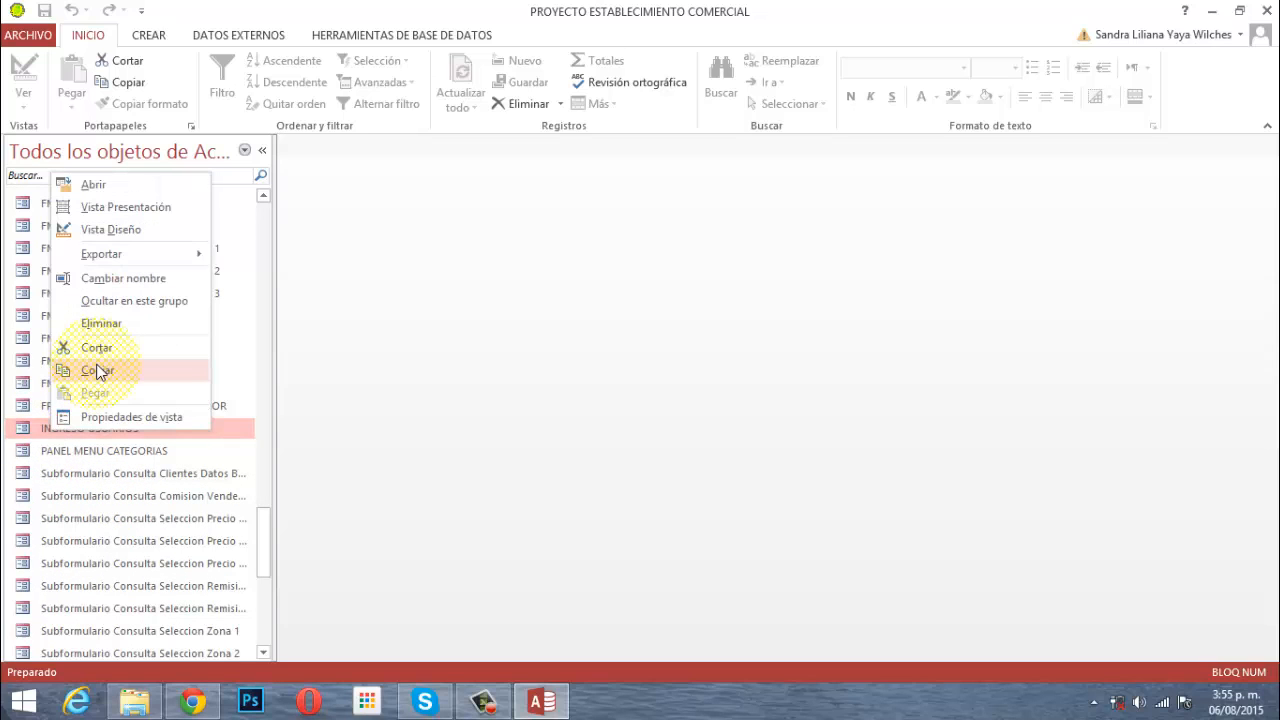
pyautogui.click(97, 371)
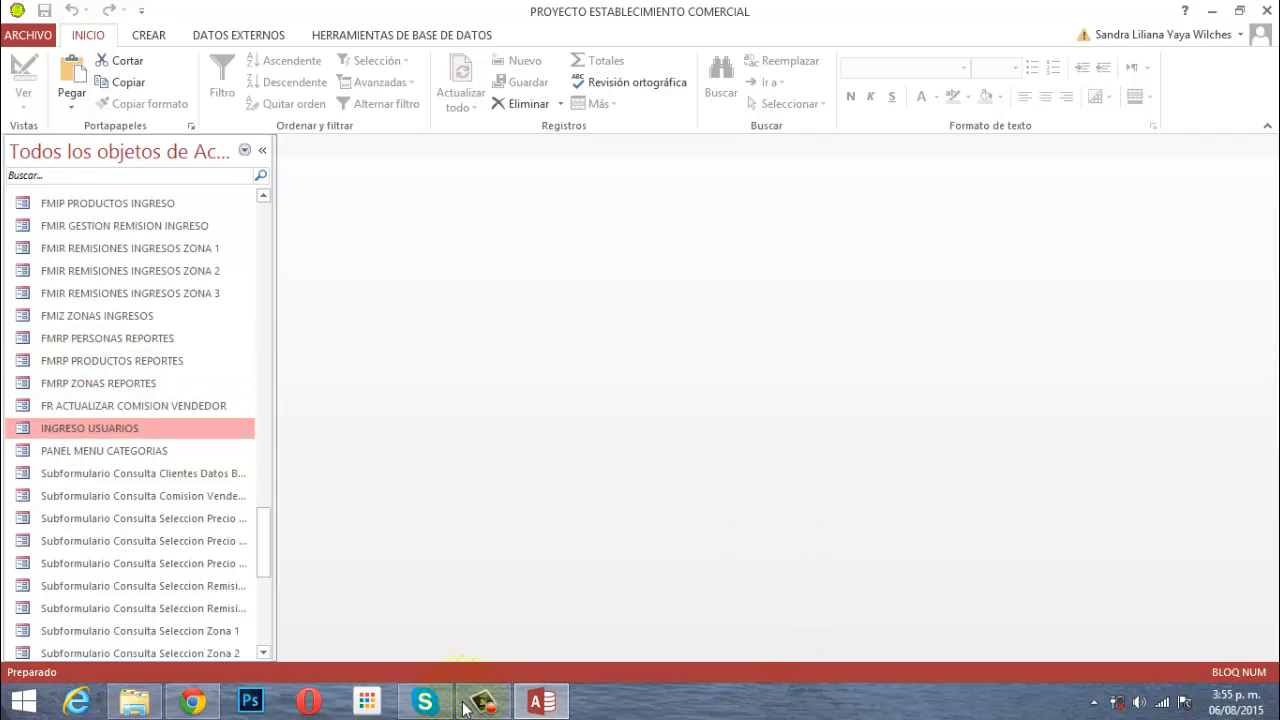
# Switch to File Explorer and open the VIDEO HINDI MOVIES database from the Proyecto Establecimiento Comercial folder.
pyautogui.click(133, 703)
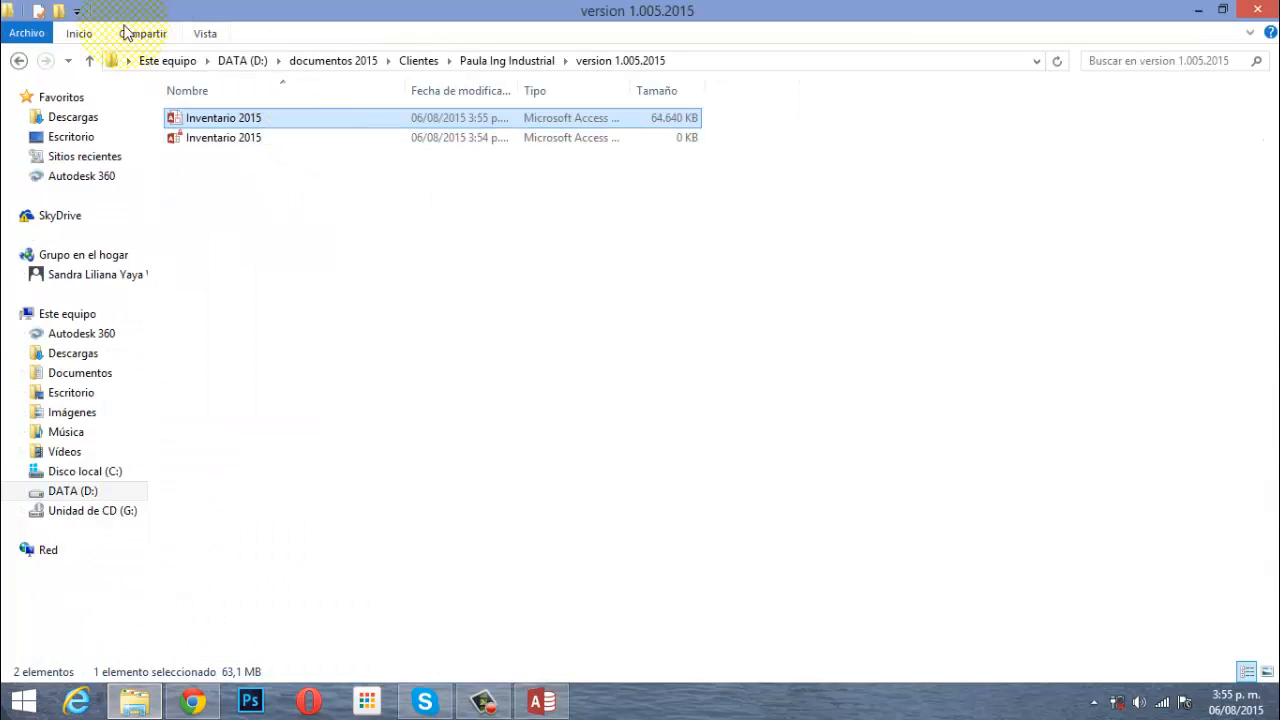
pyautogui.click(91, 62)
pyautogui.click(89, 62)
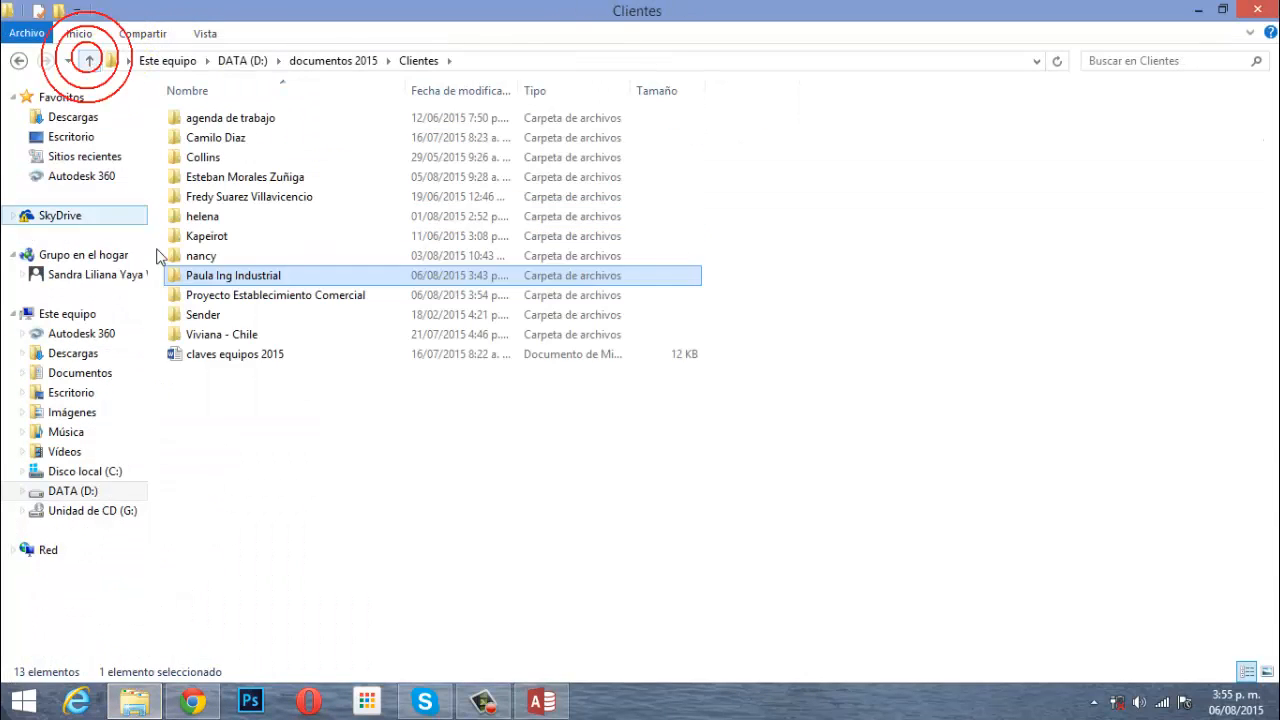
pyautogui.doubleClick(289, 295)
pyautogui.doubleClick(227, 119)
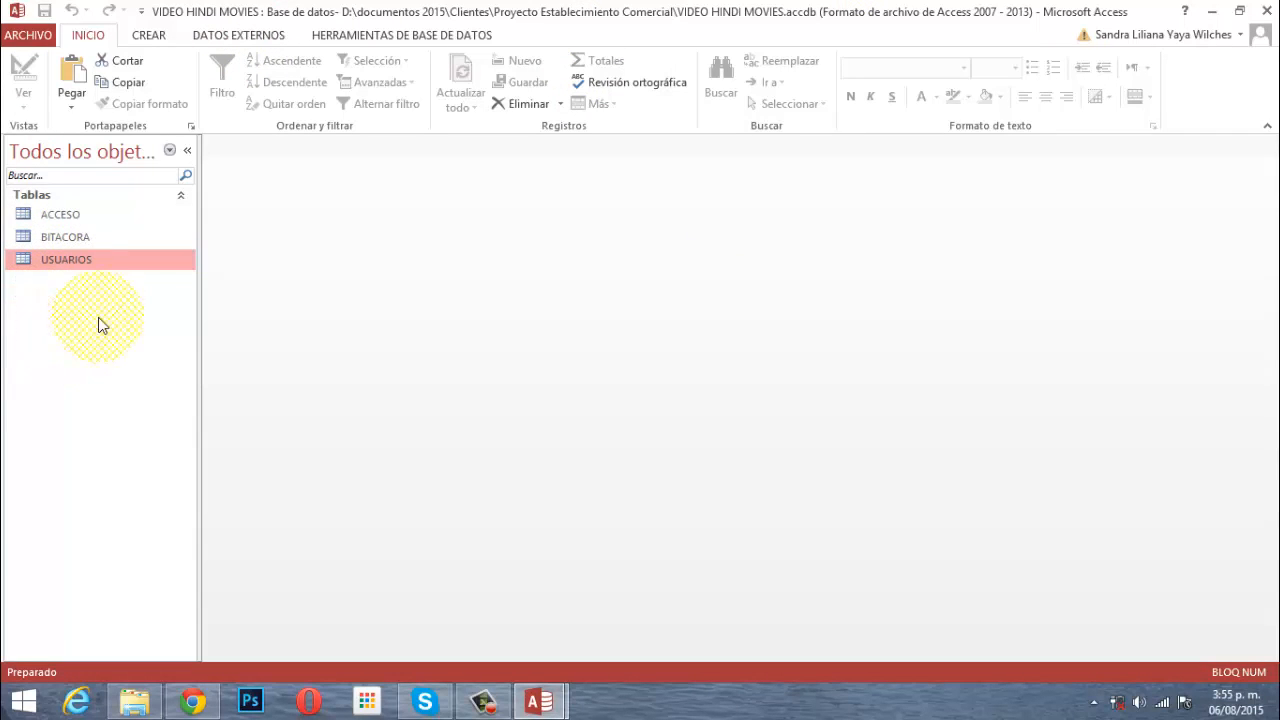
# Paste the copied form into the database under the name INGRESO USUARIOS.
pyautogui.rightClick(68, 321)
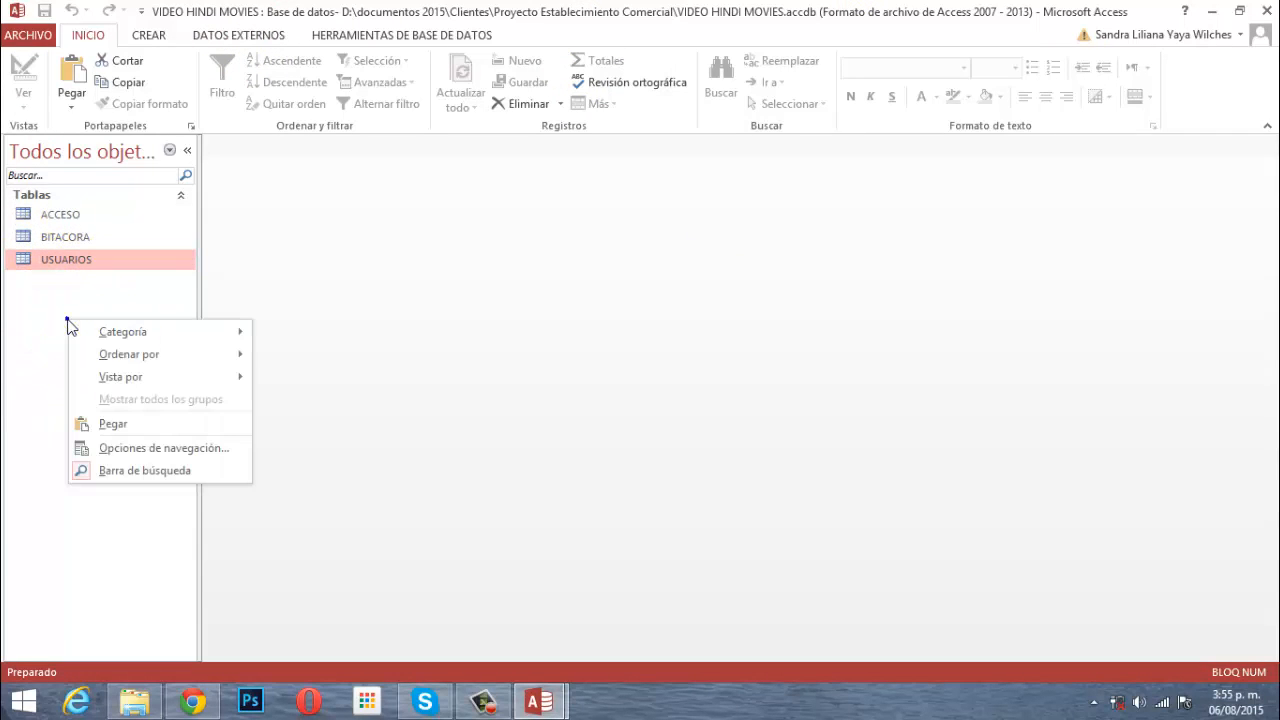
pyautogui.click(116, 424)
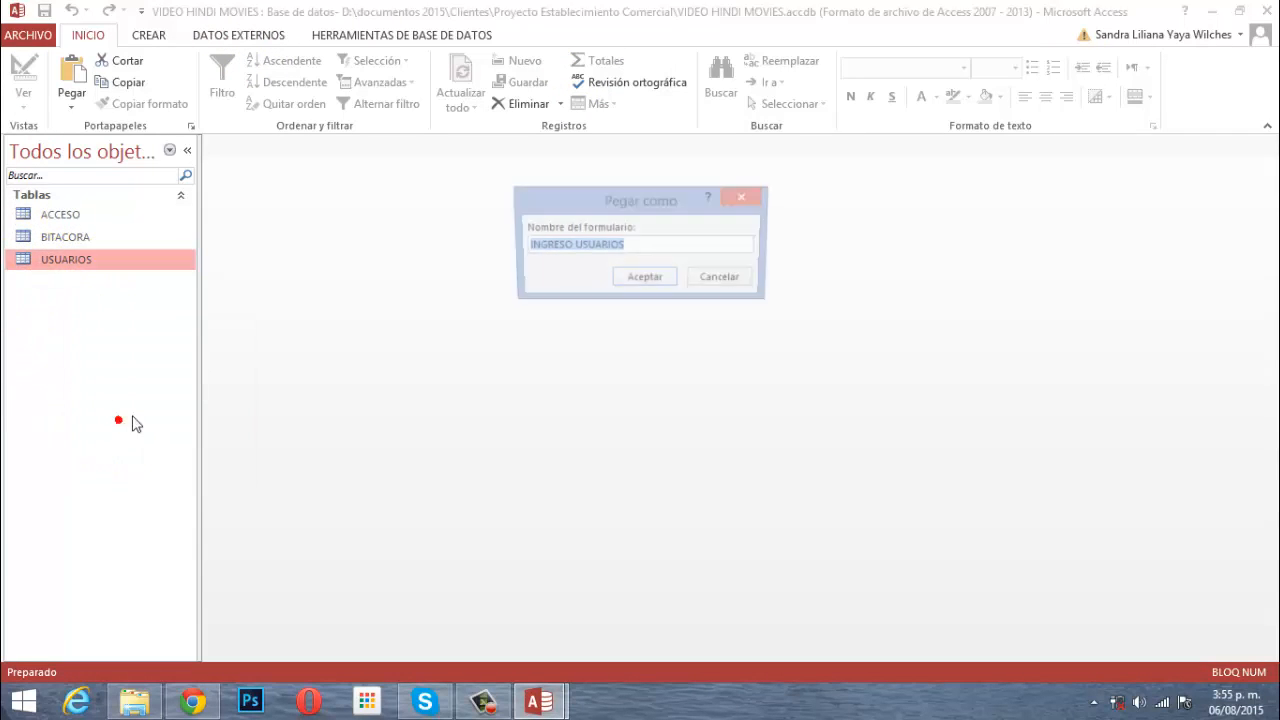
pyautogui.click(640, 280)
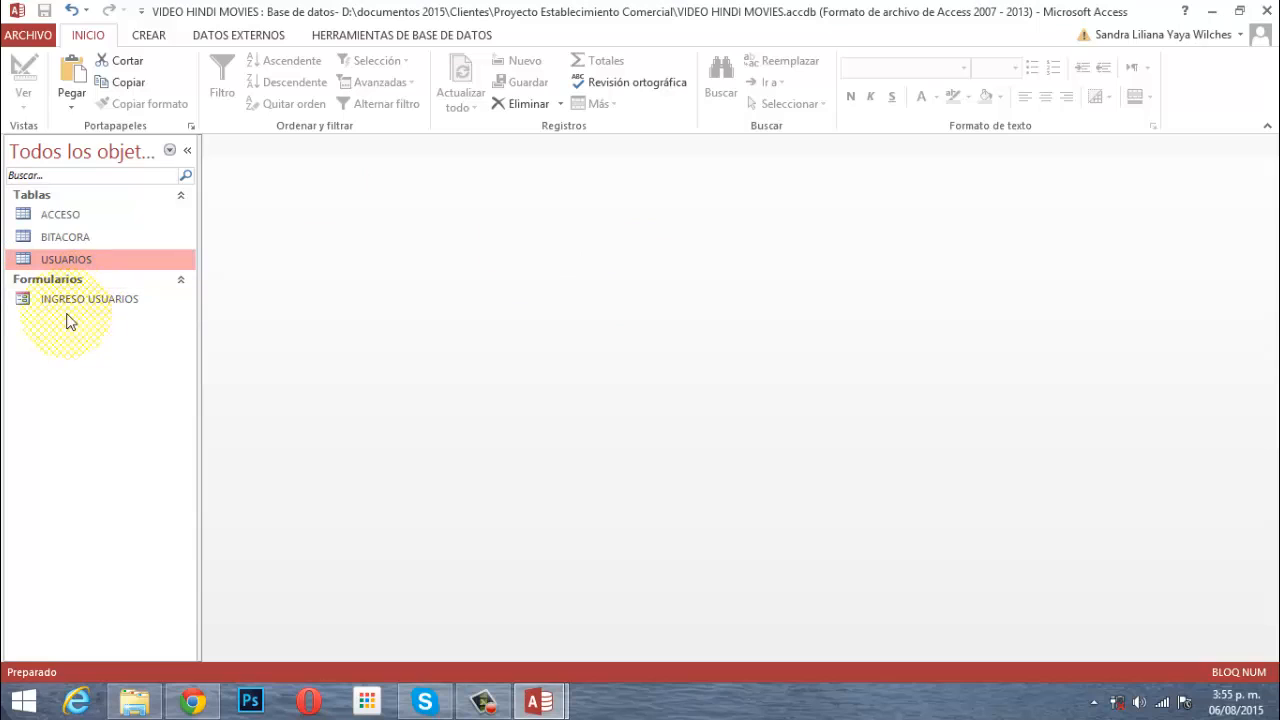
# Duplicate the BITACORA table with structure and data under the name HISTORIA BITACORA.
pyautogui.rightClick(68, 240)
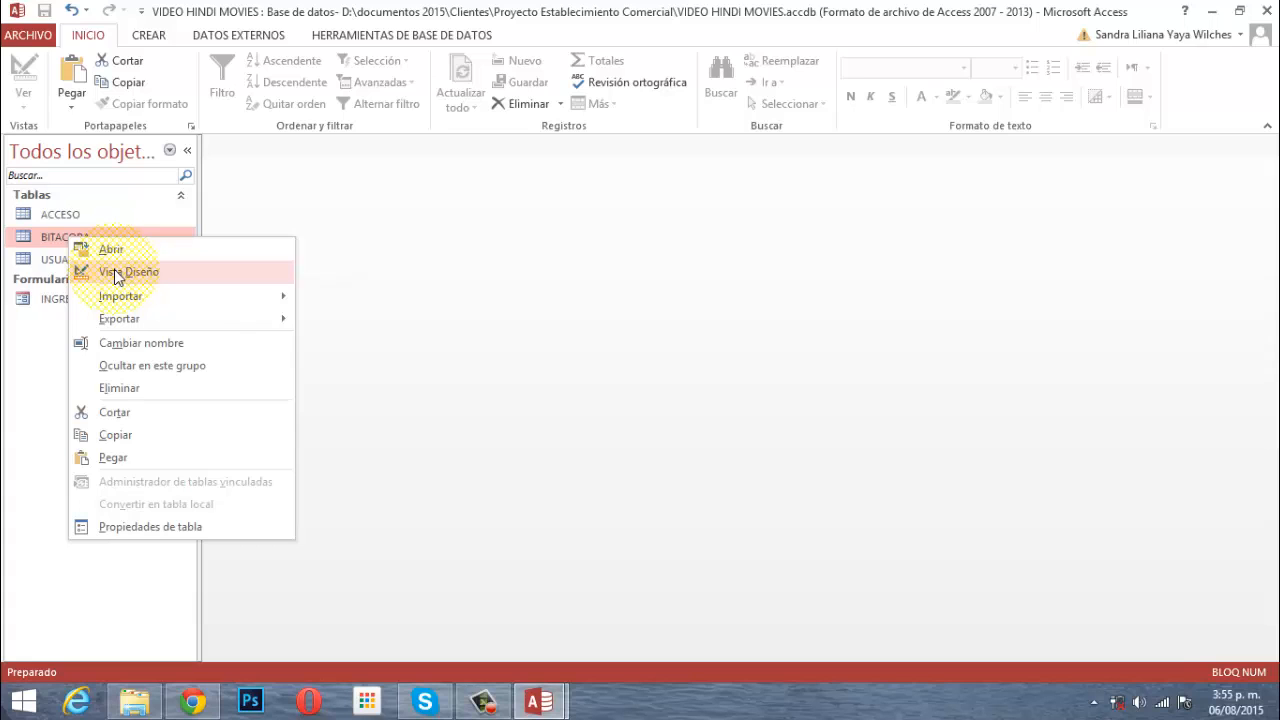
pyautogui.click(108, 437)
pyautogui.rightClick(65, 236)
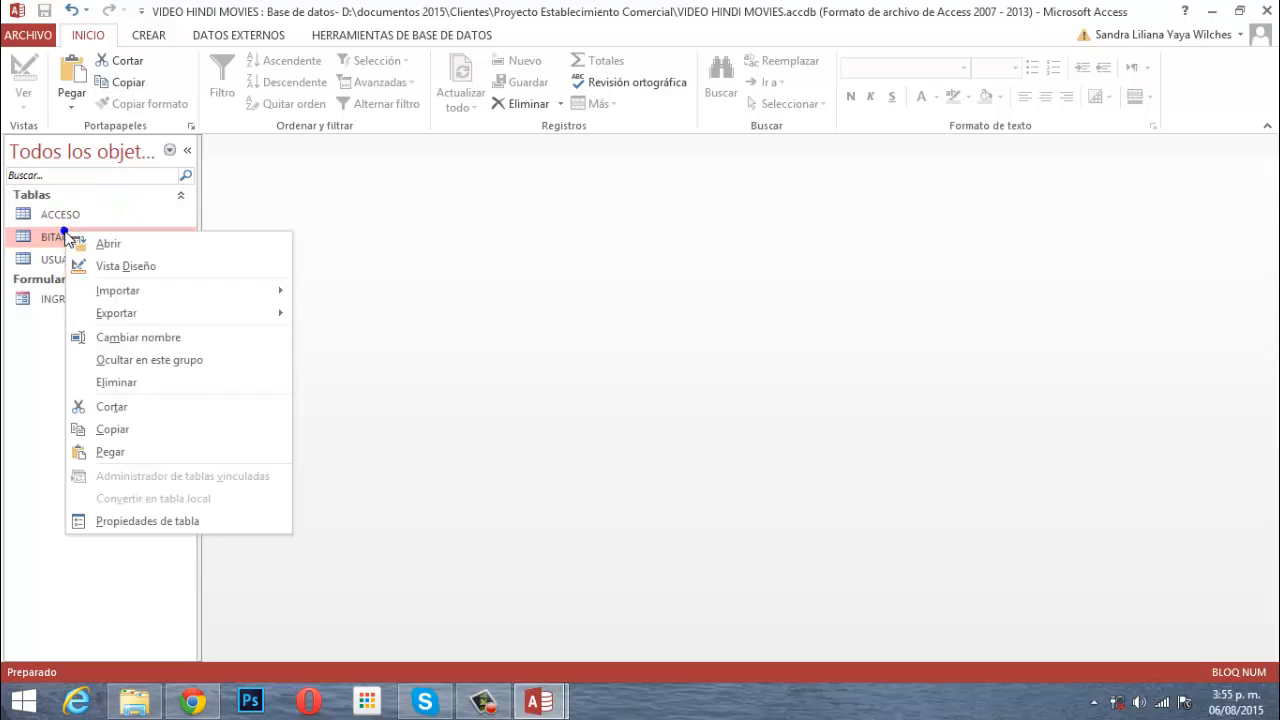
pyautogui.click(110, 451)
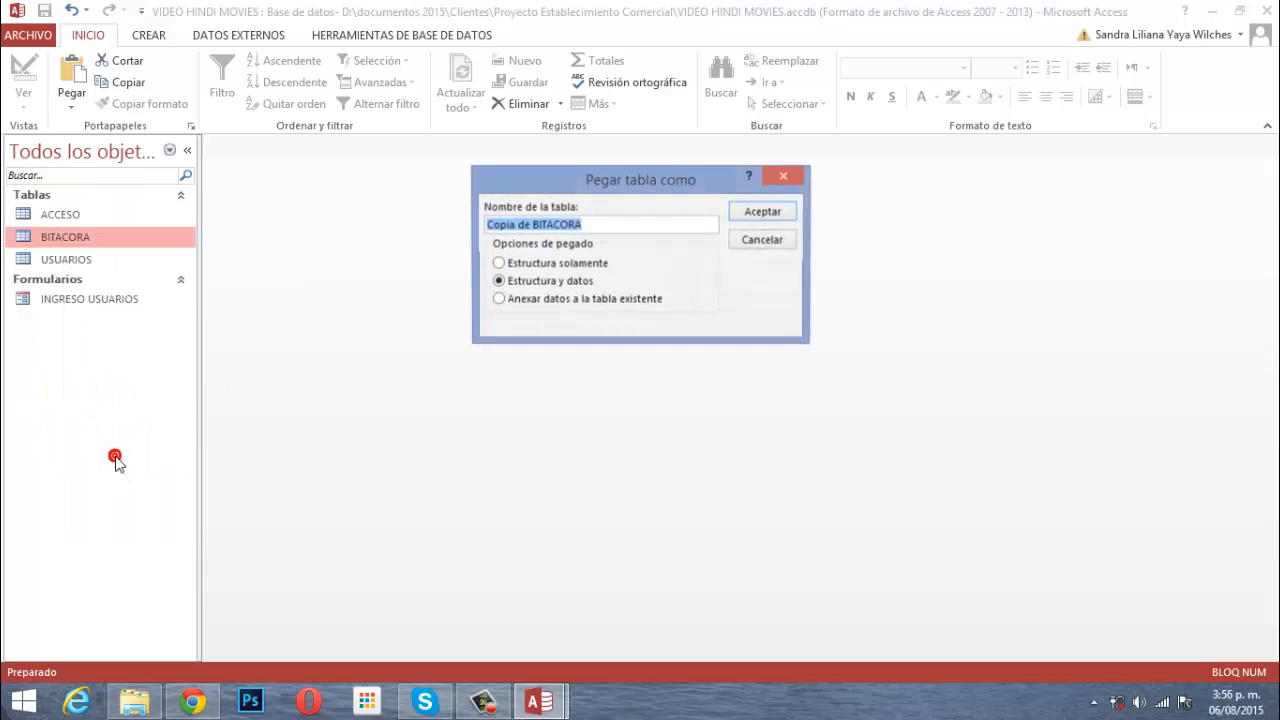
pyautogui.write('HISTORIA')
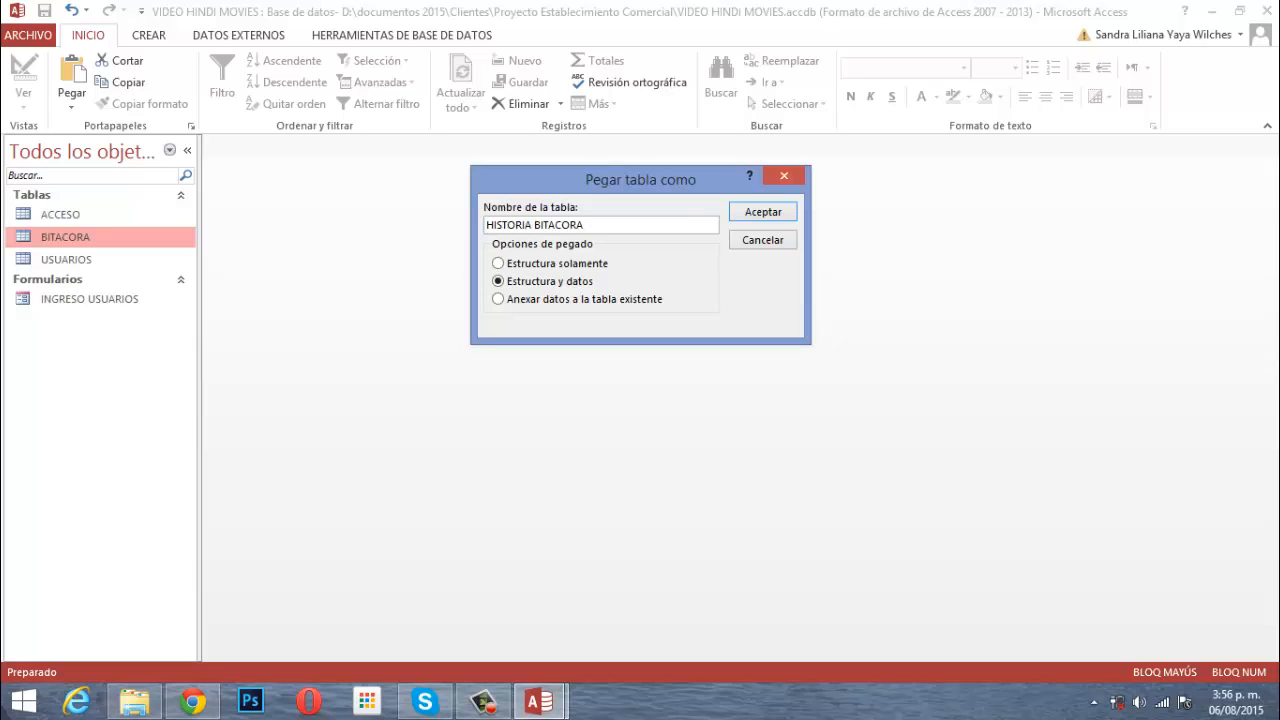
pyautogui.press('Return')
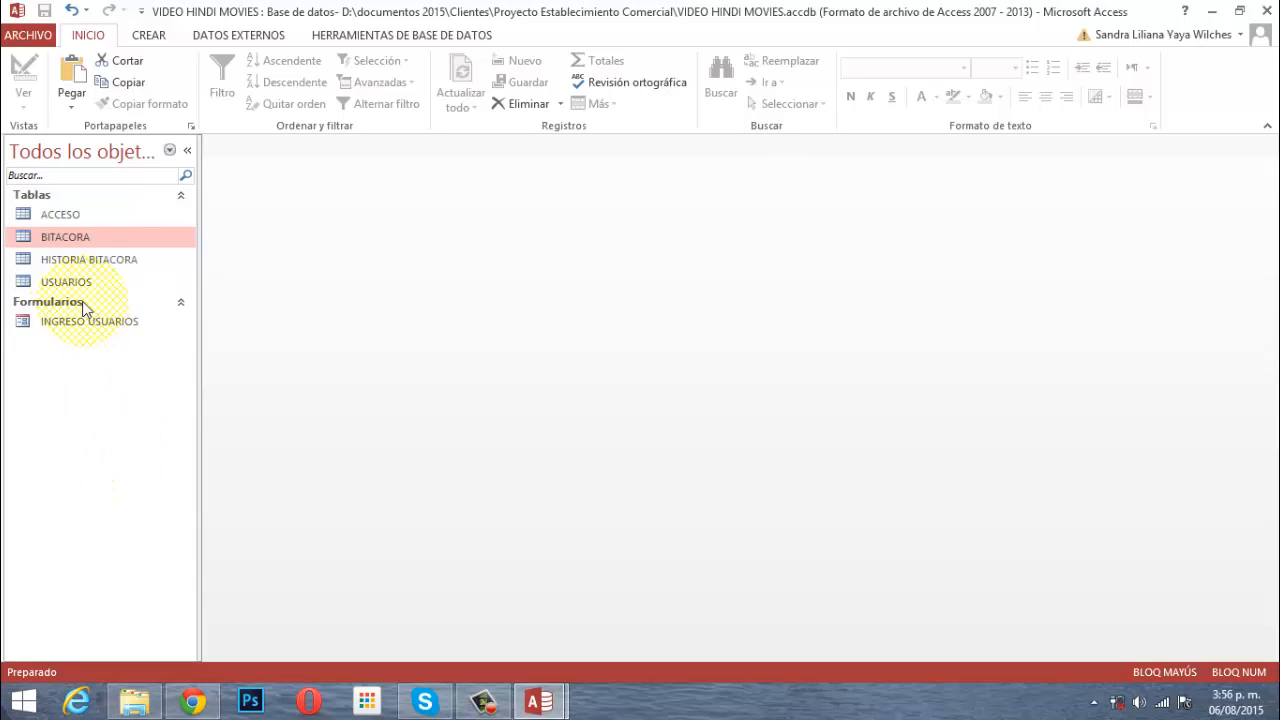
# Review the HISTORIA BITACORA, BITACORA, ACCESO and USUARIOS tables in datasheet view, closing all of them when done.
pyautogui.click(95, 260)
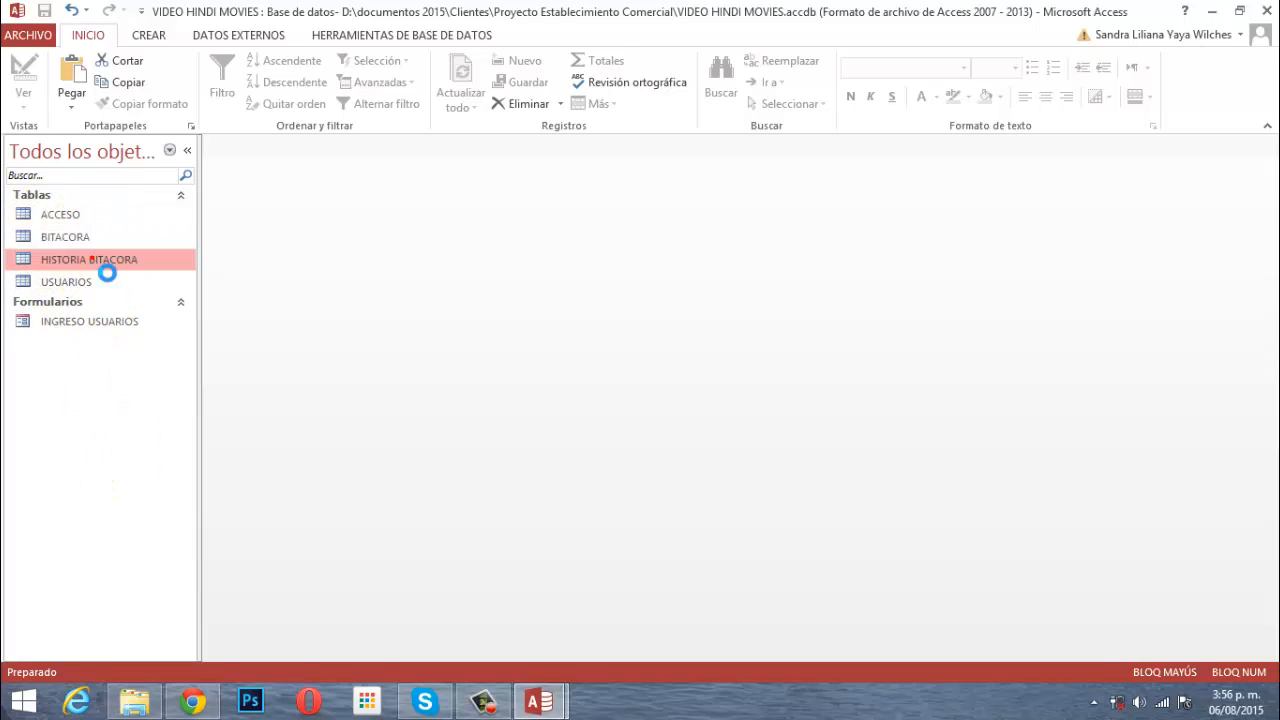
pyautogui.click(80, 241)
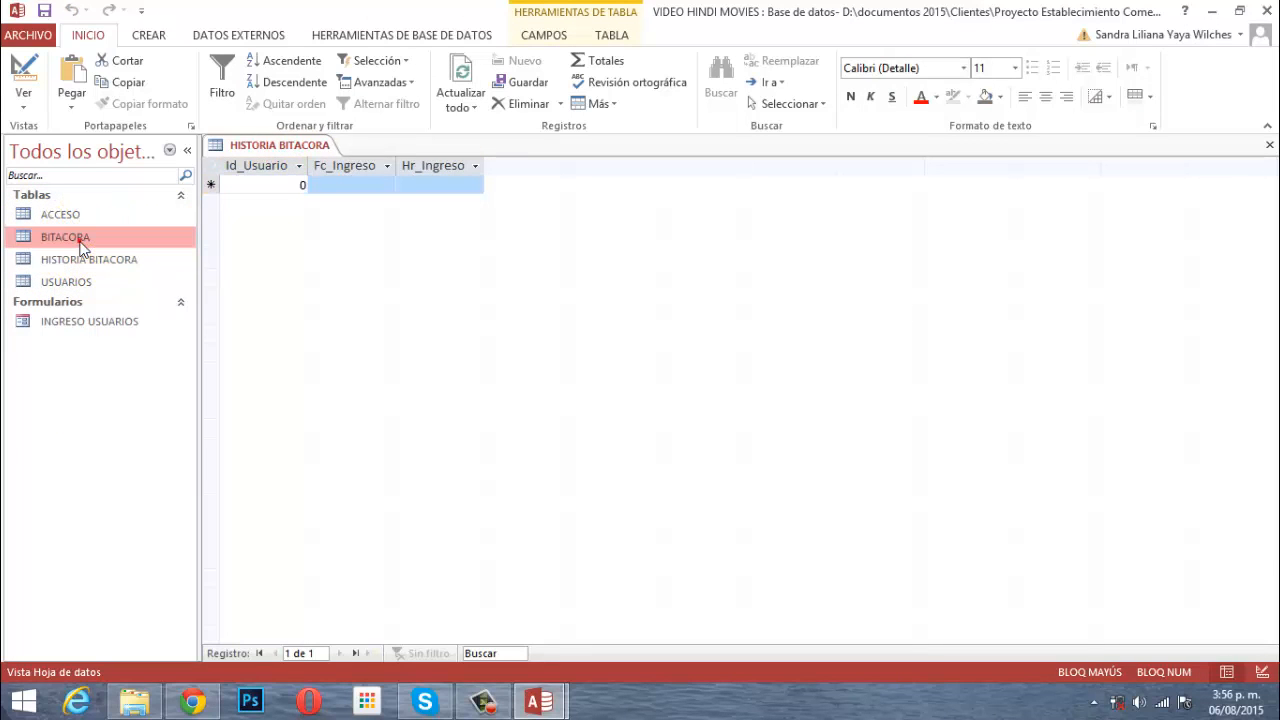
pyautogui.doubleClick(80, 244)
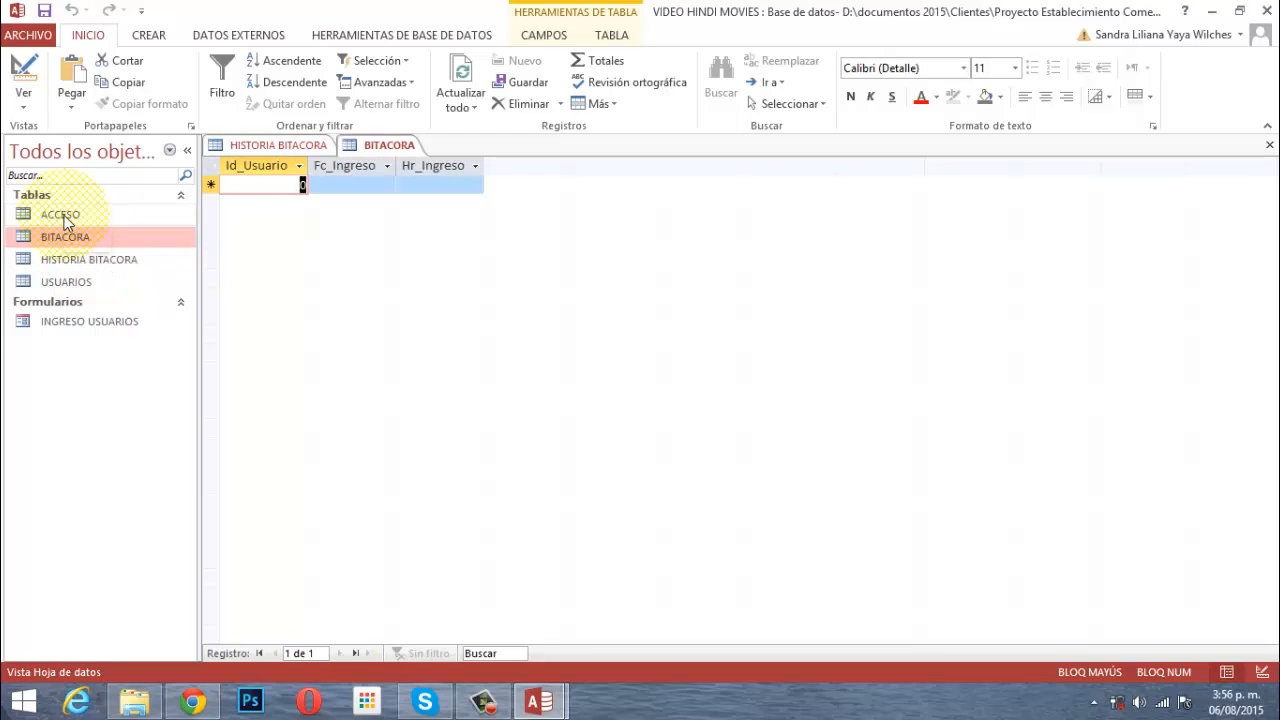
pyautogui.doubleClick(70, 216)
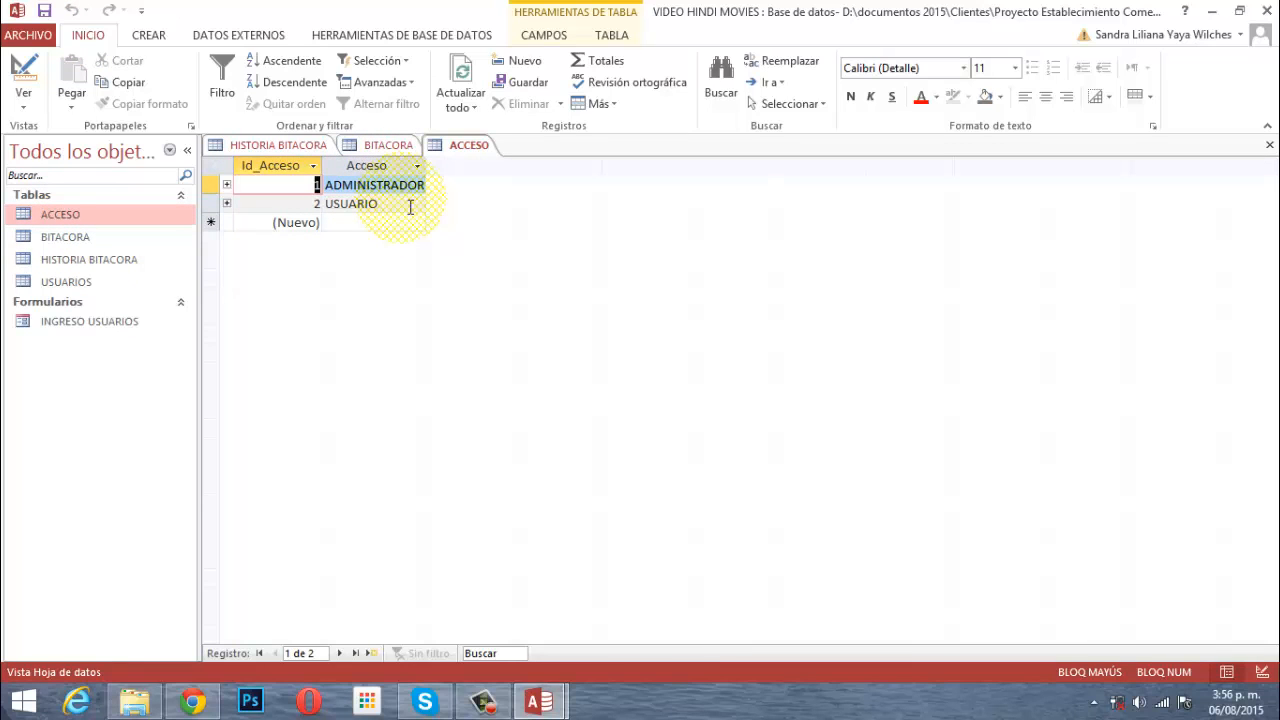
pyautogui.doubleClick(66, 282)
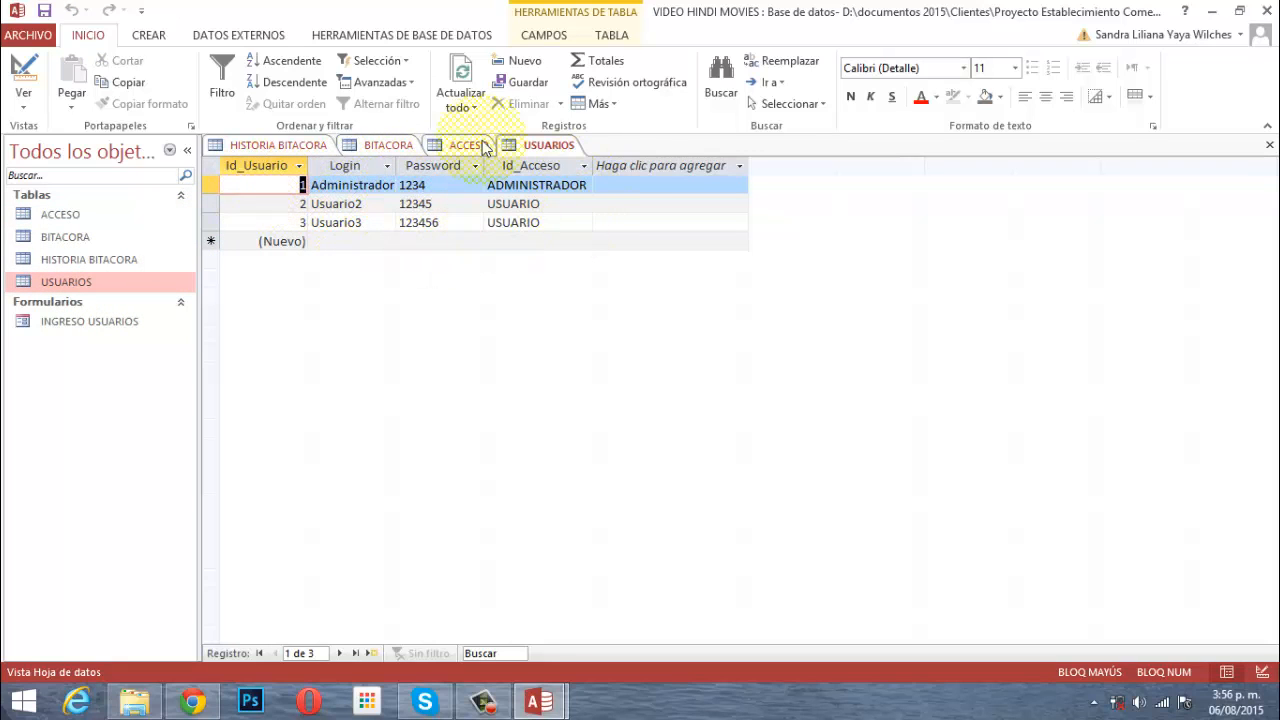
pyautogui.rightClick(555, 148)
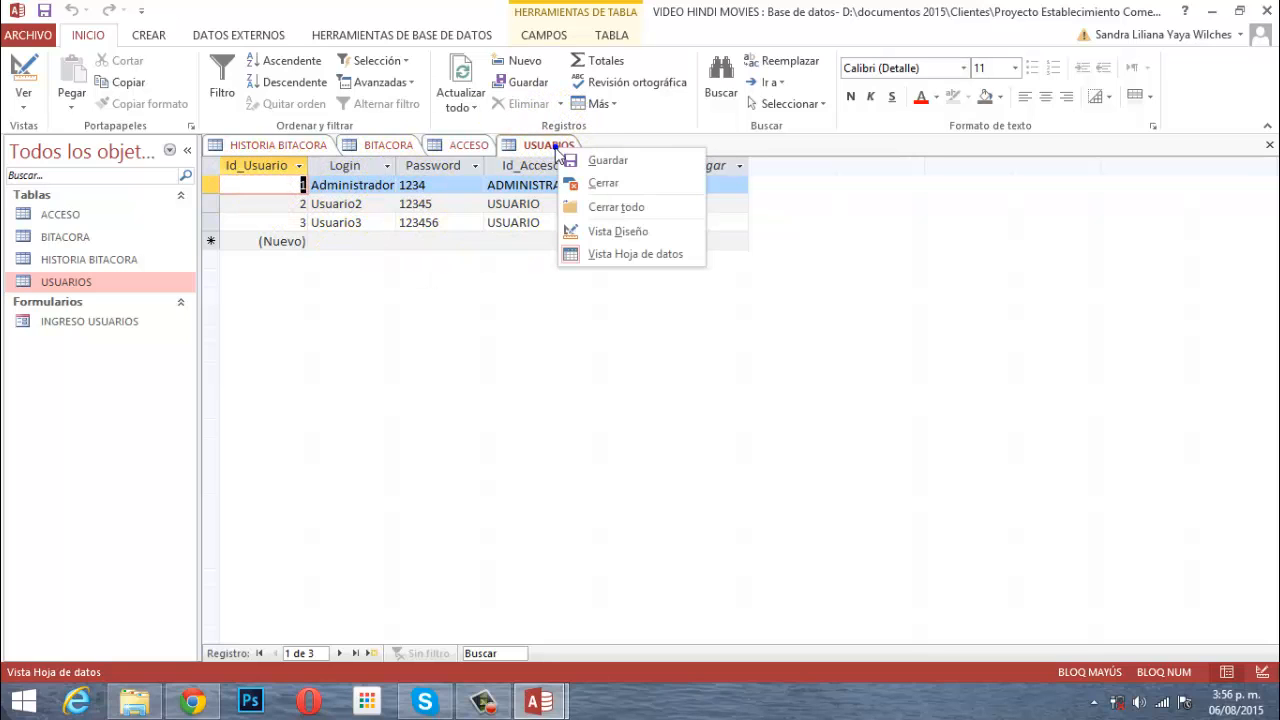
pyautogui.click(620, 207)
# Open the INGRESO USUARIOS form to check its layout and fields, and close it.
pyautogui.click(105, 324)
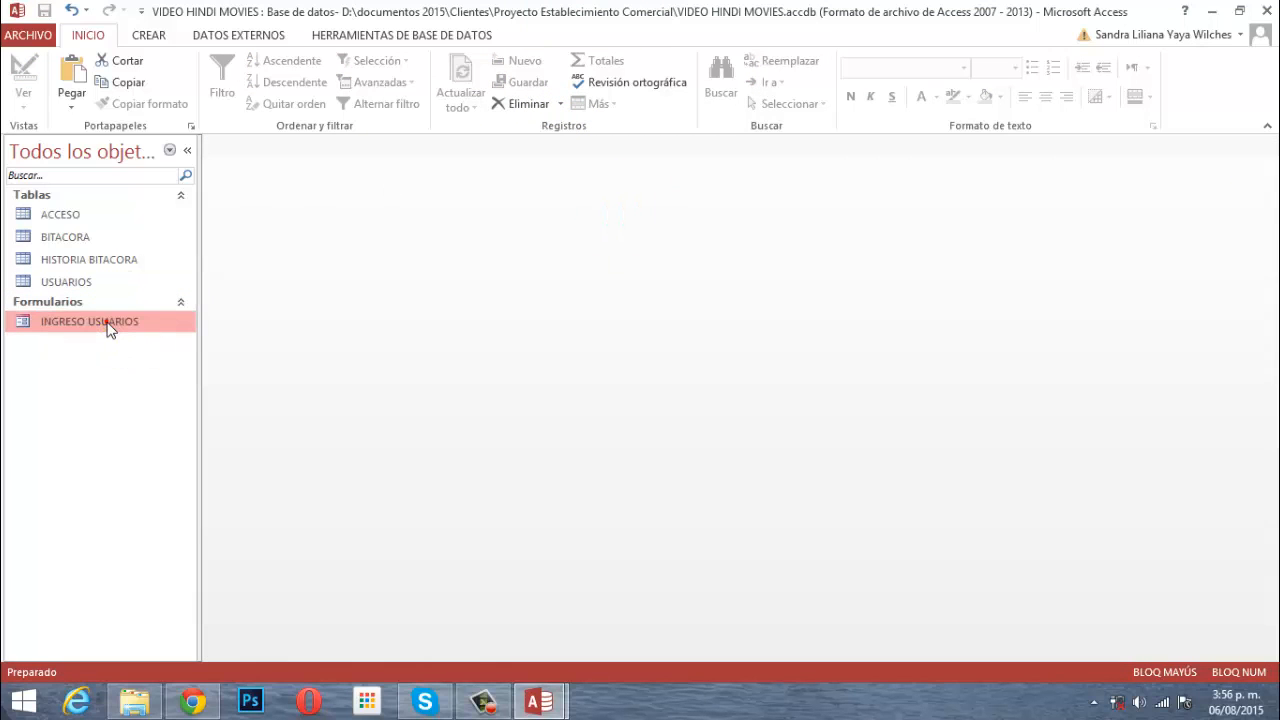
pyautogui.doubleClick(110, 328)
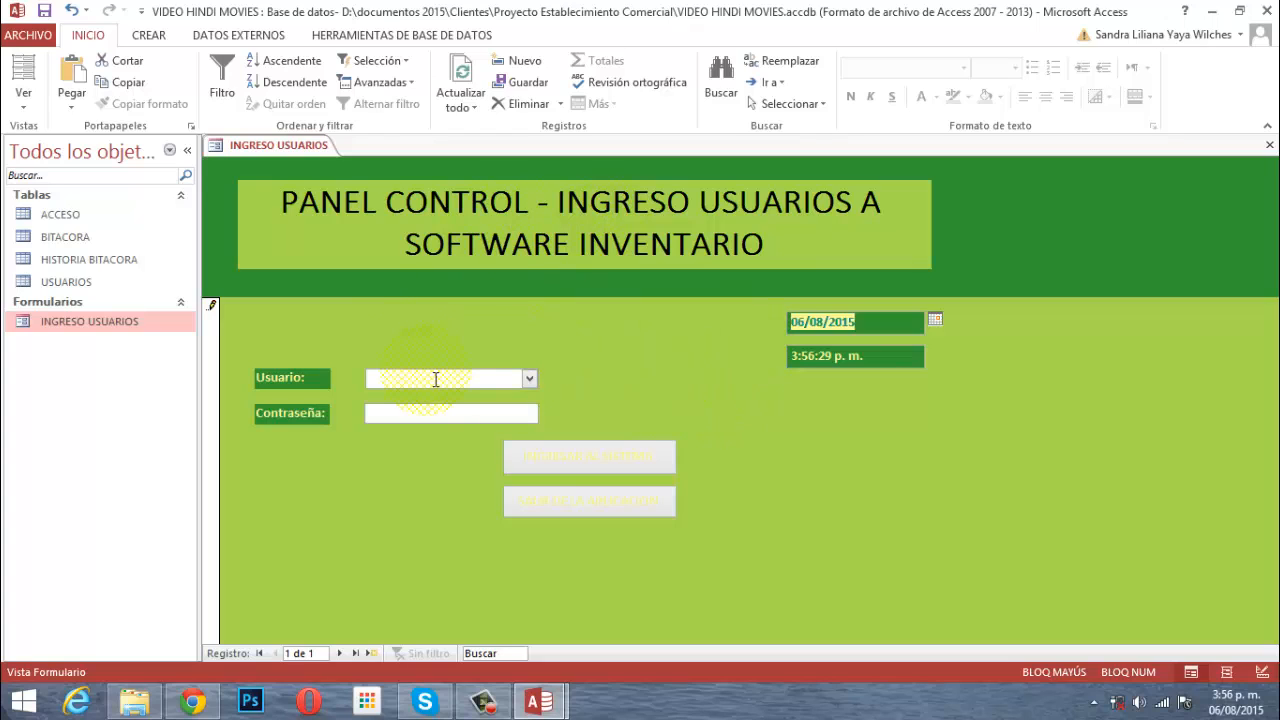
pyautogui.rightClick(255, 151)
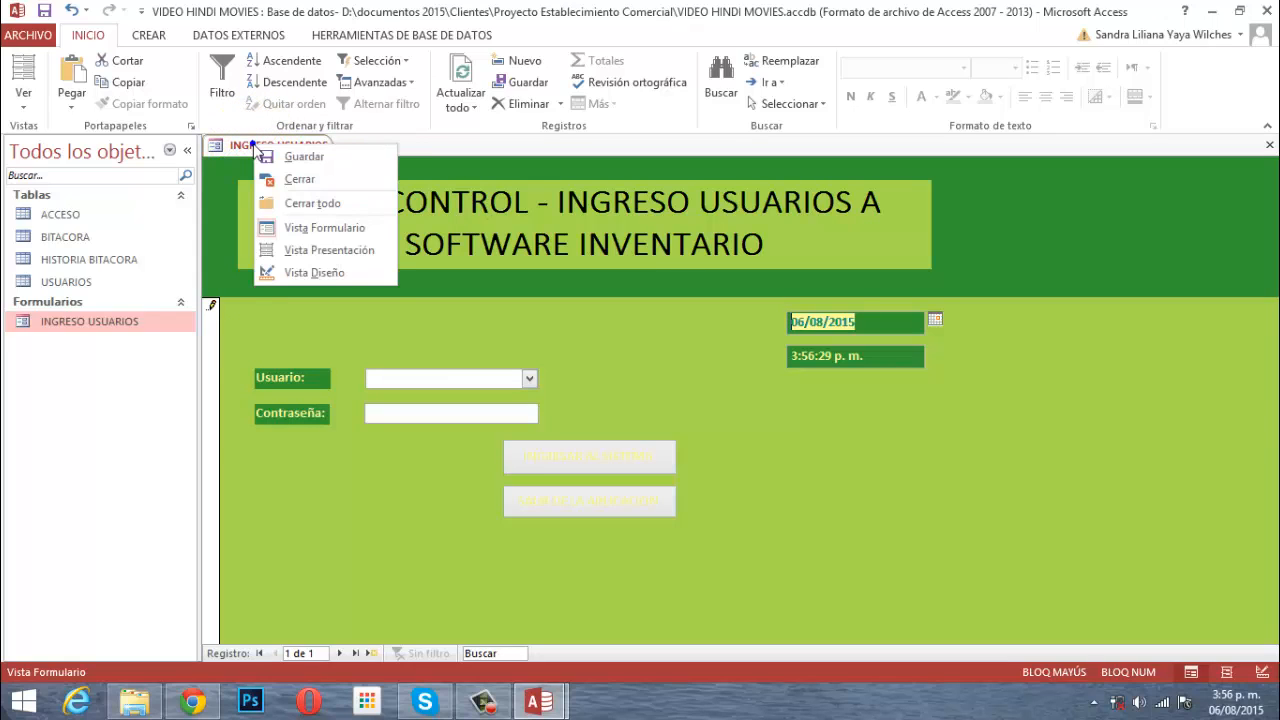
pyautogui.click(300, 180)
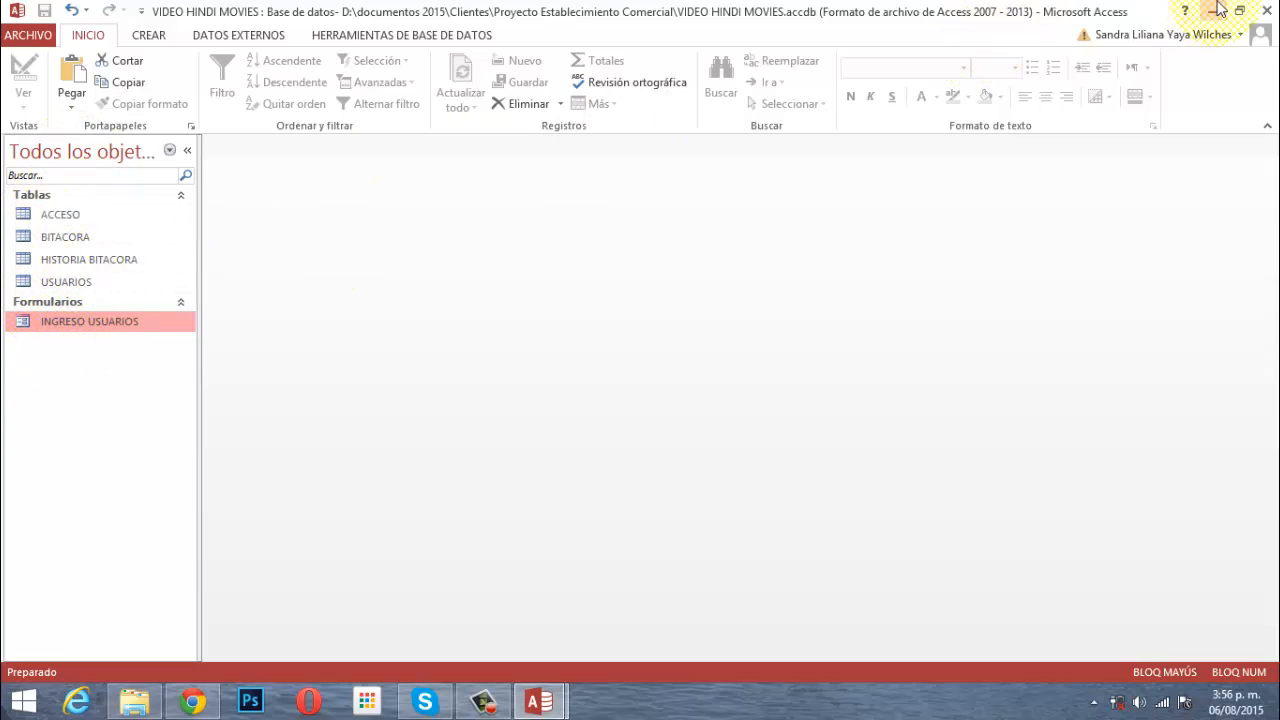
# Close the VIDEO HINDI MOVIES database, allowing the clipboard to be emptied, plus the source database and the project folder window.
pyautogui.click(1264, 11)
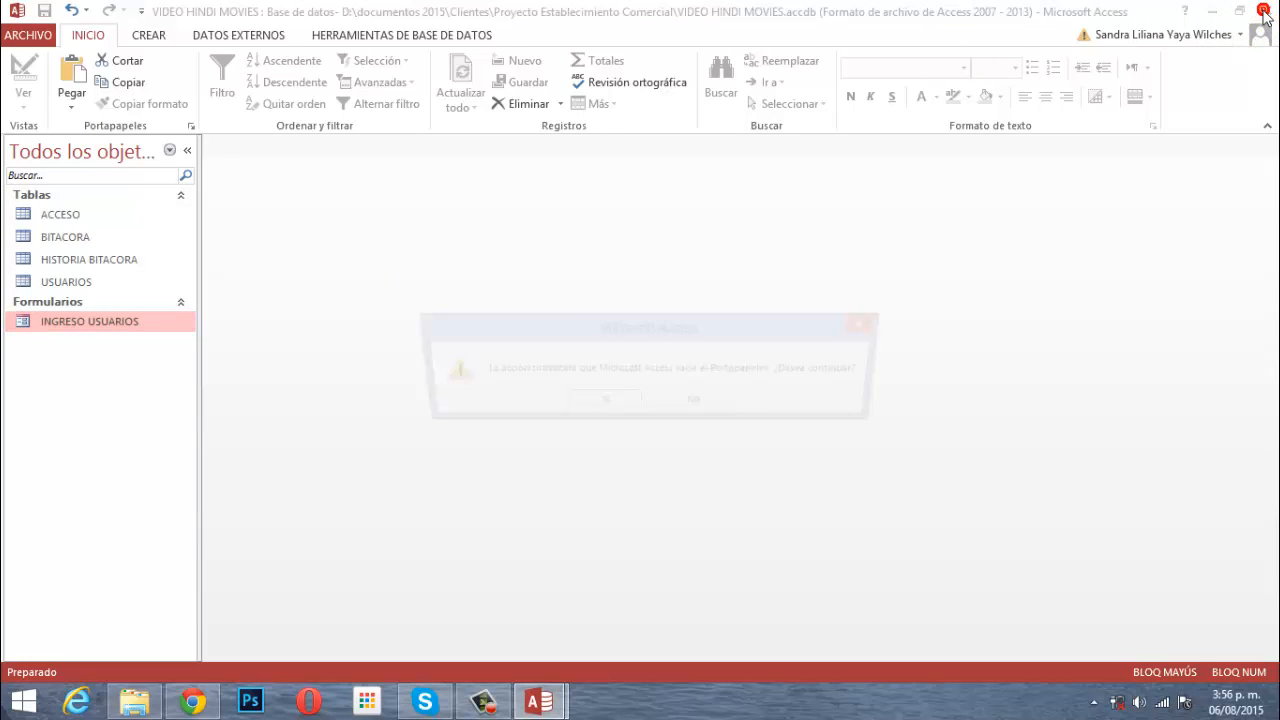
pyautogui.click(612, 405)
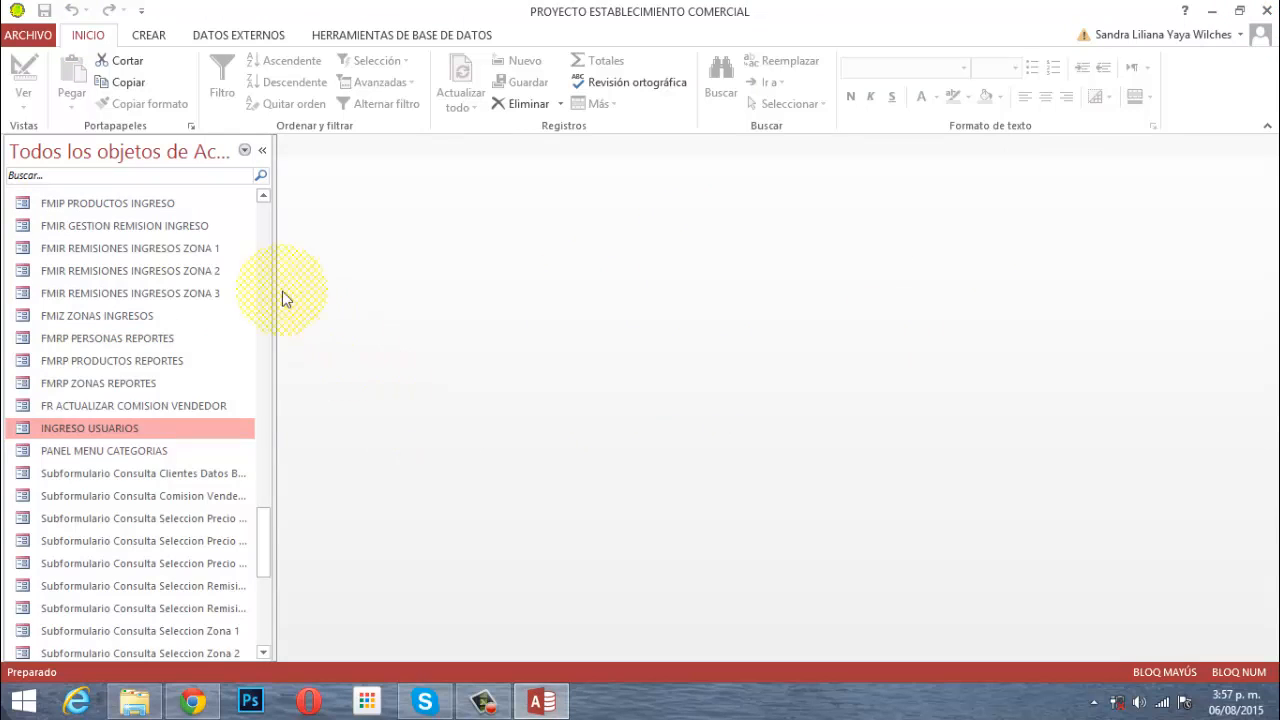
pyautogui.click(1264, 11)
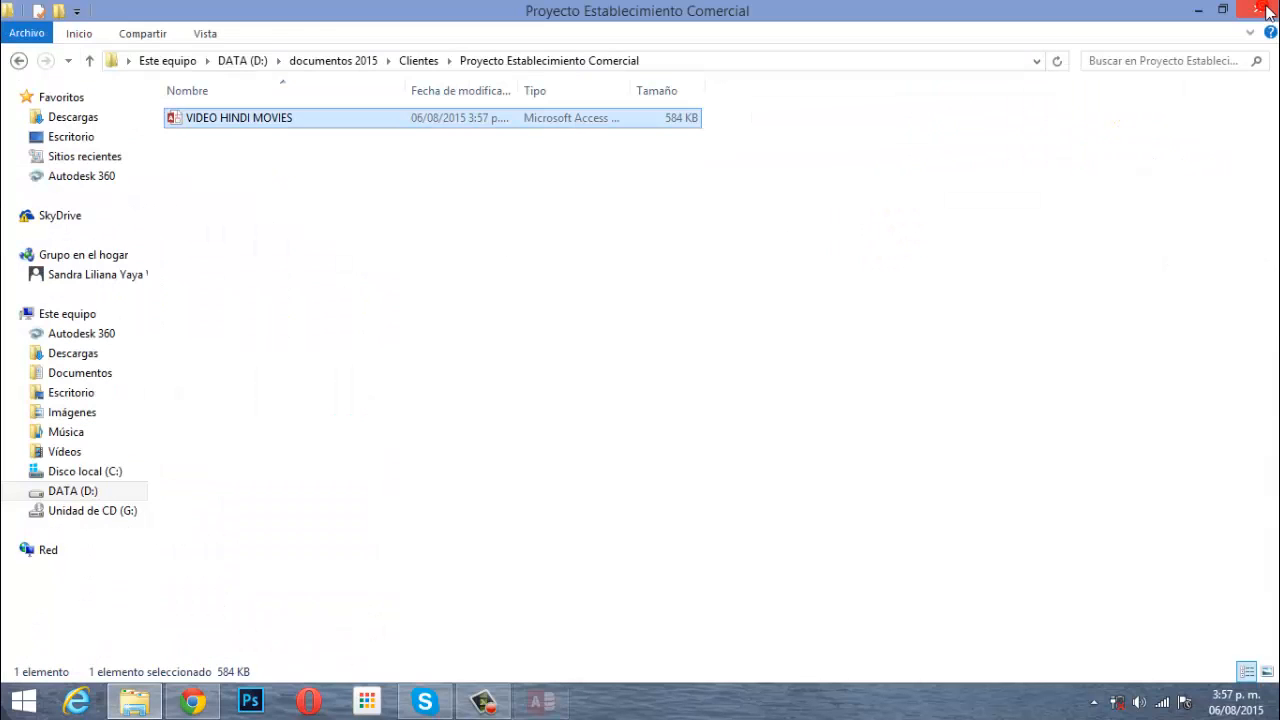
pyautogui.click(1264, 11)
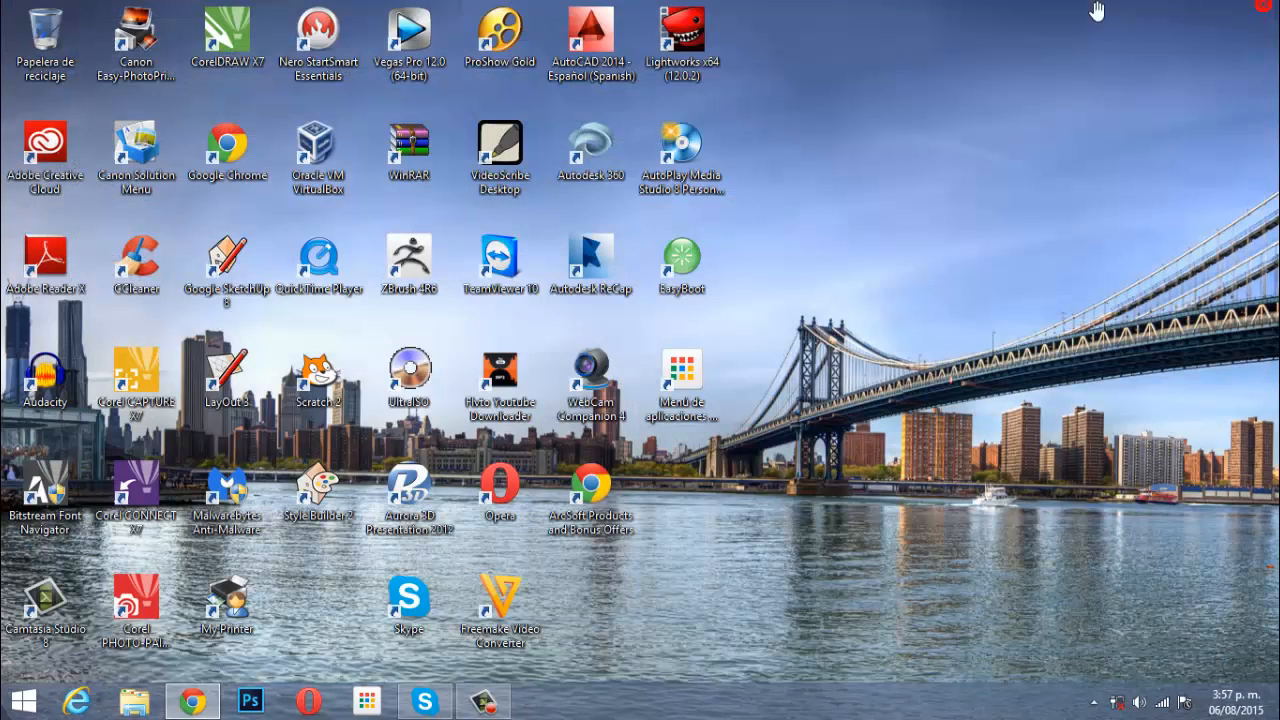